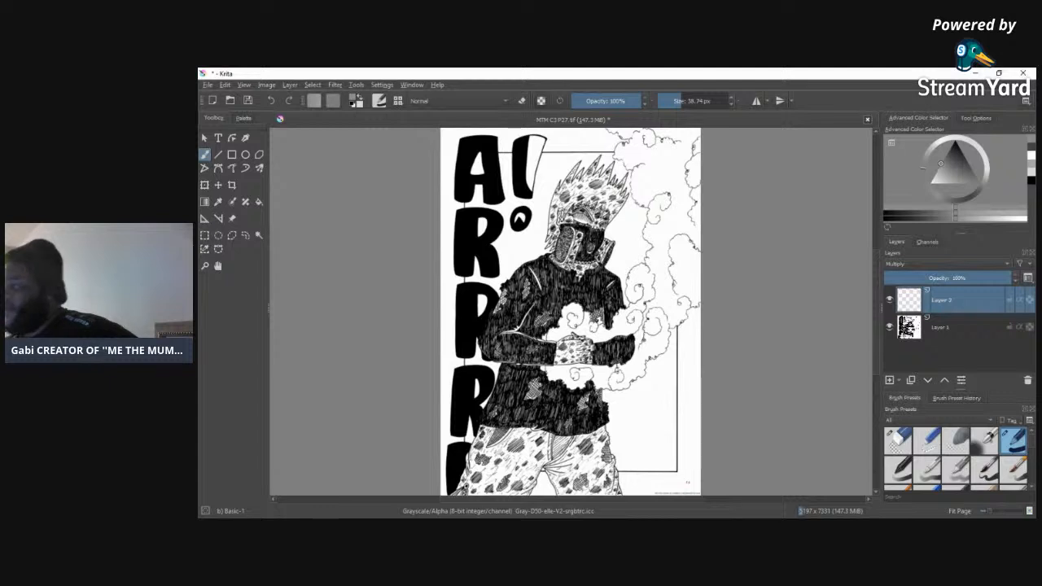
Step: Set the brush colour to a mid grey
{"action": "left_click", "coordinate": [1033, 150]}
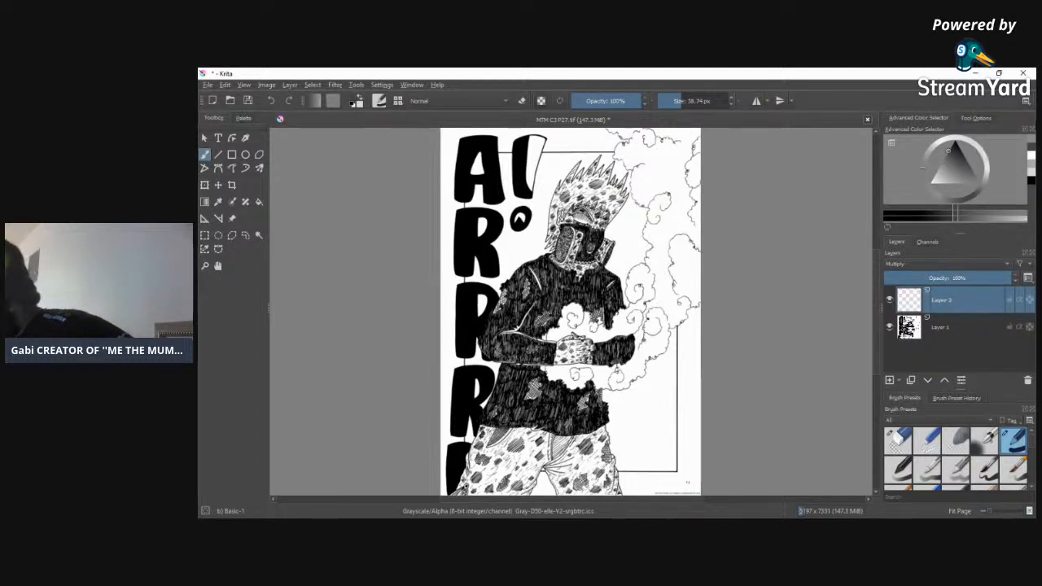
{"action": "left_click", "coordinate": [944, 161]}
{"action": "left_click", "coordinate": [941, 168]}
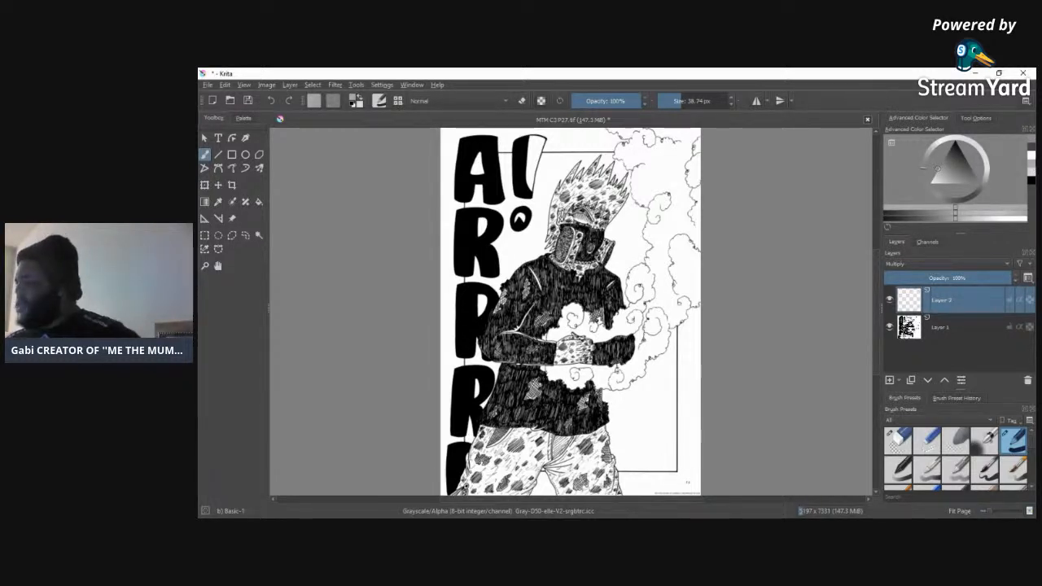
Step: Find and select the y) Screentone Pressure brush preset
{"action": "mouse_move", "coordinate": [1032, 445]}
{"action": "left_mouse_down"}
{"action": "mouse_move", "coordinate": [1034, 458]}
{"action": "mouse_move", "coordinate": [1034, 427]}
{"action": "left_mouse_up"}
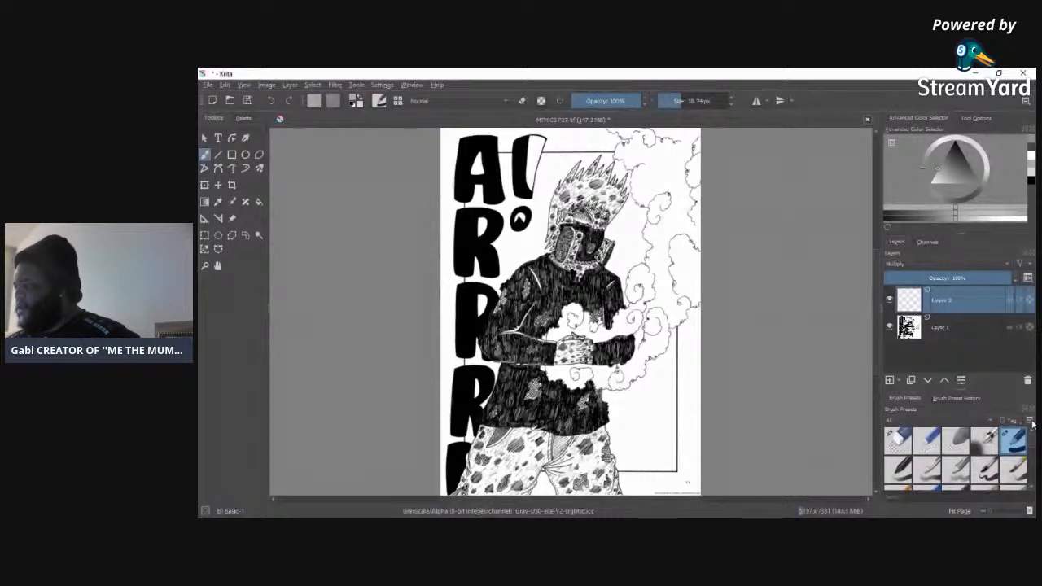
{"action": "left_click", "coordinate": [978, 405]}
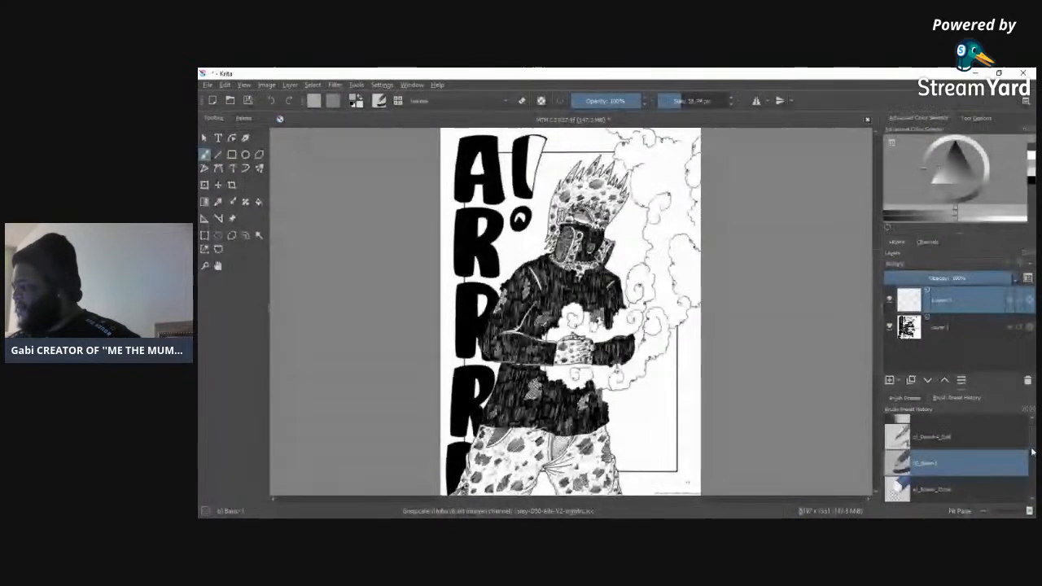
{"action": "mouse_move", "coordinate": [1033, 429]}
{"action": "left_mouse_down"}
{"action": "mouse_move", "coordinate": [1031, 505]}
{"action": "mouse_move", "coordinate": [1033, 409]}
{"action": "left_mouse_up"}
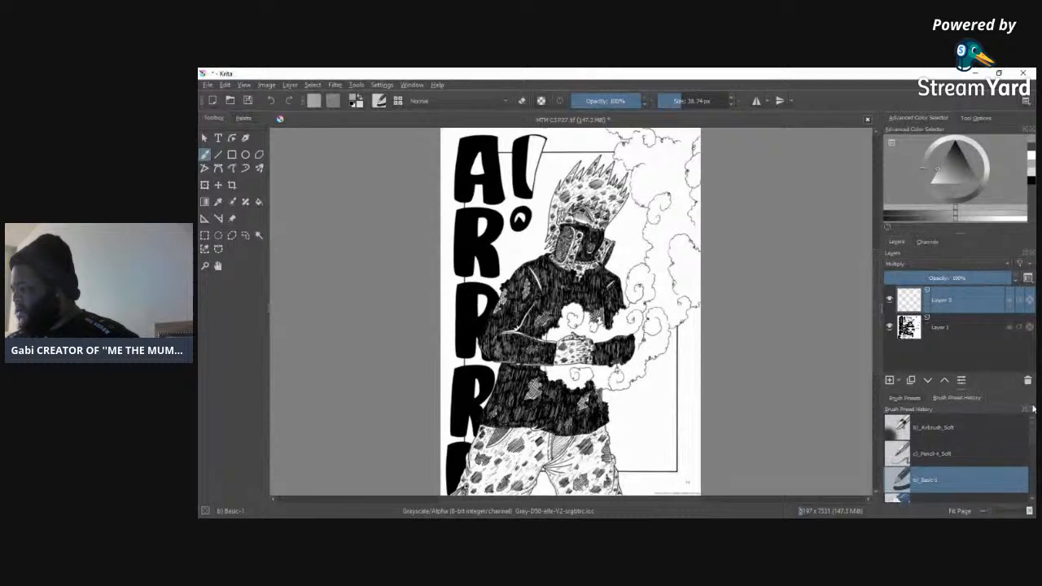
{"action": "left_click", "coordinate": [912, 398]}
{"action": "mouse_move", "coordinate": [1033, 449]}
{"action": "left_mouse_down"}
{"action": "mouse_move", "coordinate": [1032, 465]}
{"action": "mouse_move", "coordinate": [1033, 453]}
{"action": "left_mouse_up"}
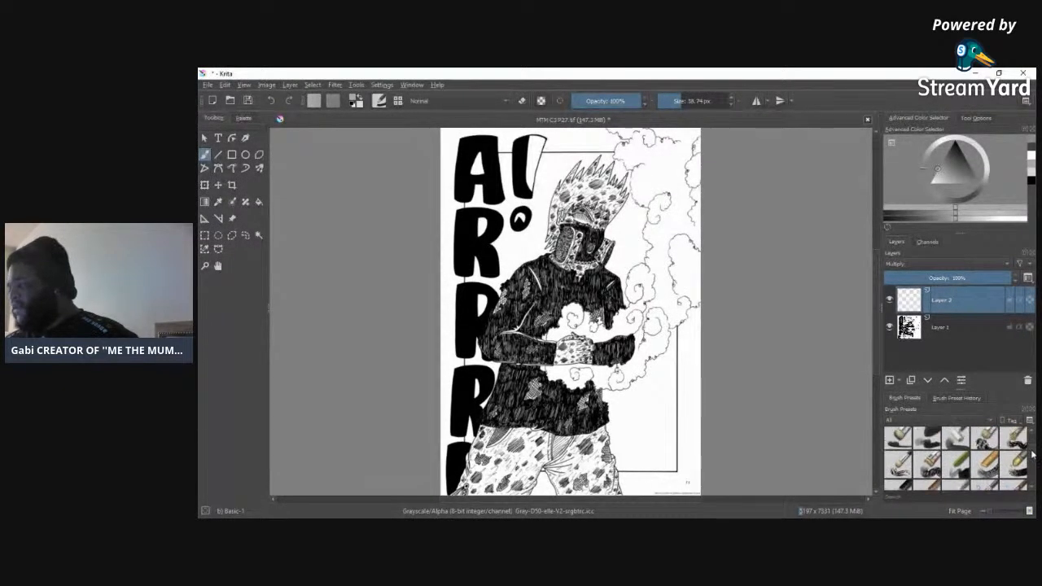
{"action": "mouse_move", "coordinate": [1032, 452]}
{"action": "left_mouse_down"}
{"action": "mouse_move", "coordinate": [1033, 441]}
{"action": "mouse_move", "coordinate": [1031, 495]}
{"action": "left_mouse_up"}
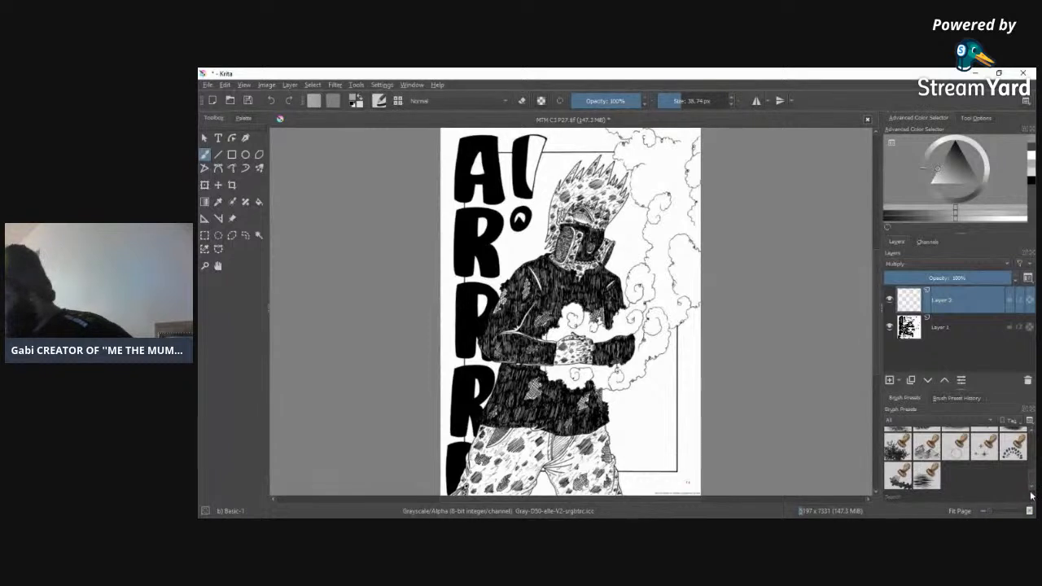
{"action": "left_click_drag", "start_coordinate": [1032, 481], "coordinate": [1031, 474]}
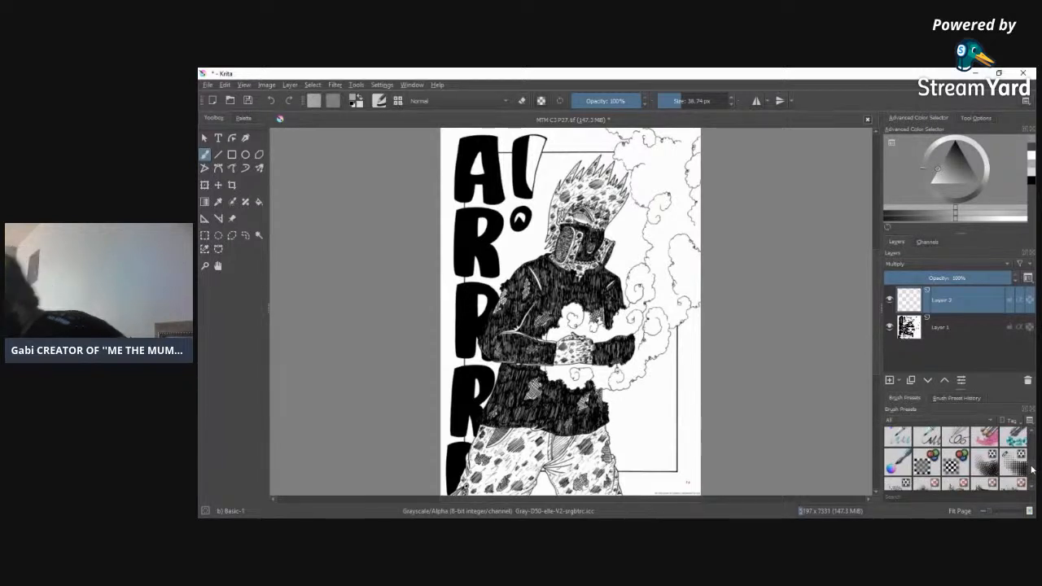
{"action": "left_click", "coordinate": [1013, 466]}
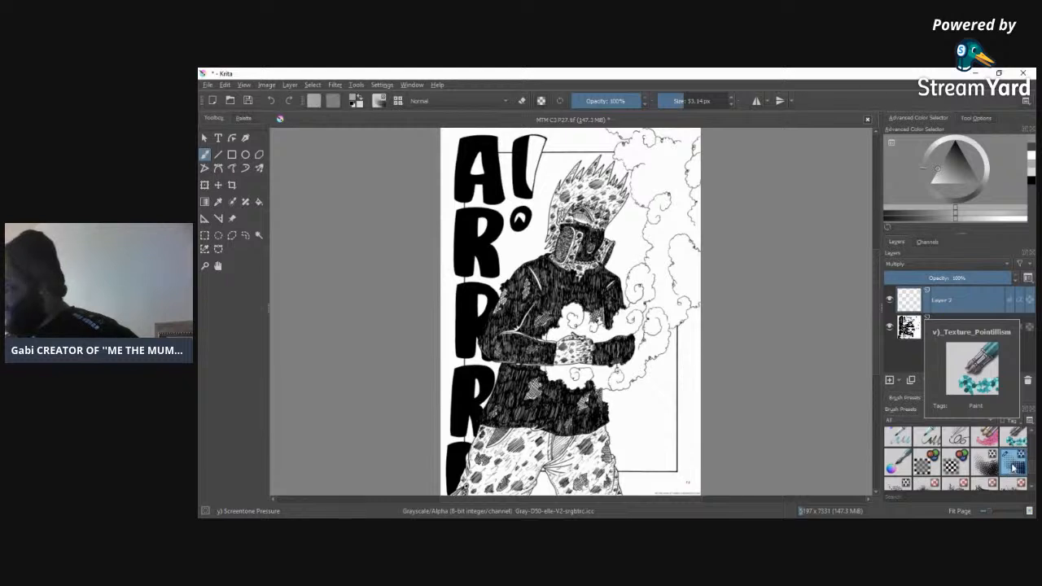
Step: Set the brush size to 289.67 px and paint grey screentone on Layer 2 between the upper letters and the helmeted figure
{"action": "left_click_drag", "start_coordinate": [687, 108], "coordinate": [718, 87]}
{"action": "mouse_move", "coordinate": [473, 189]}
{"action": "left_mouse_down"}
{"action": "mouse_move", "coordinate": [480, 151]}
{"action": "mouse_move", "coordinate": [477, 193]}
{"action": "mouse_move", "coordinate": [477, 163]}
{"action": "left_mouse_up"}
{"action": "left_click_drag", "start_coordinate": [702, 100], "coordinate": [706, 100]}
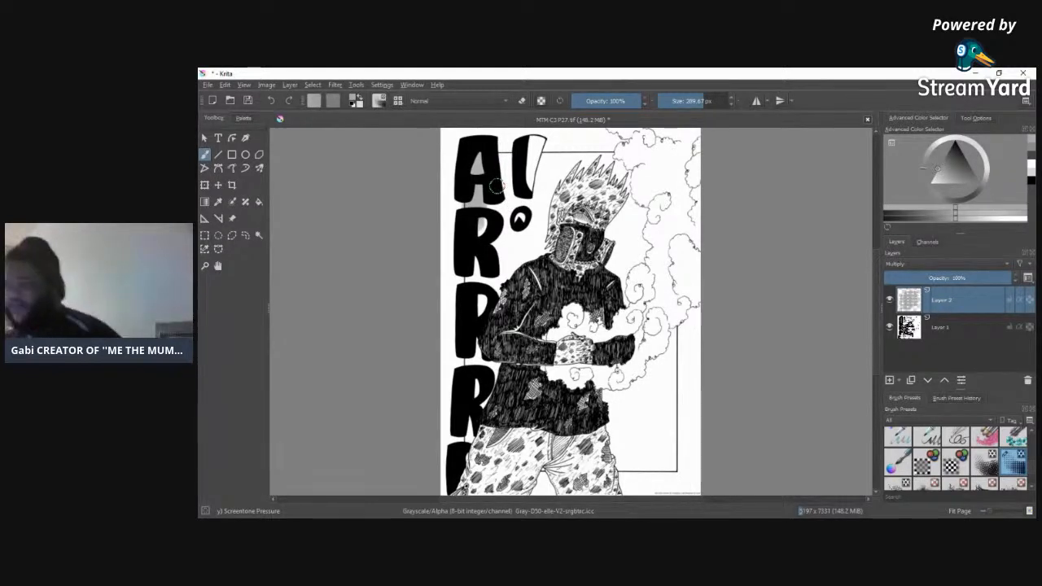
{"action": "left_click", "coordinate": [496, 186]}
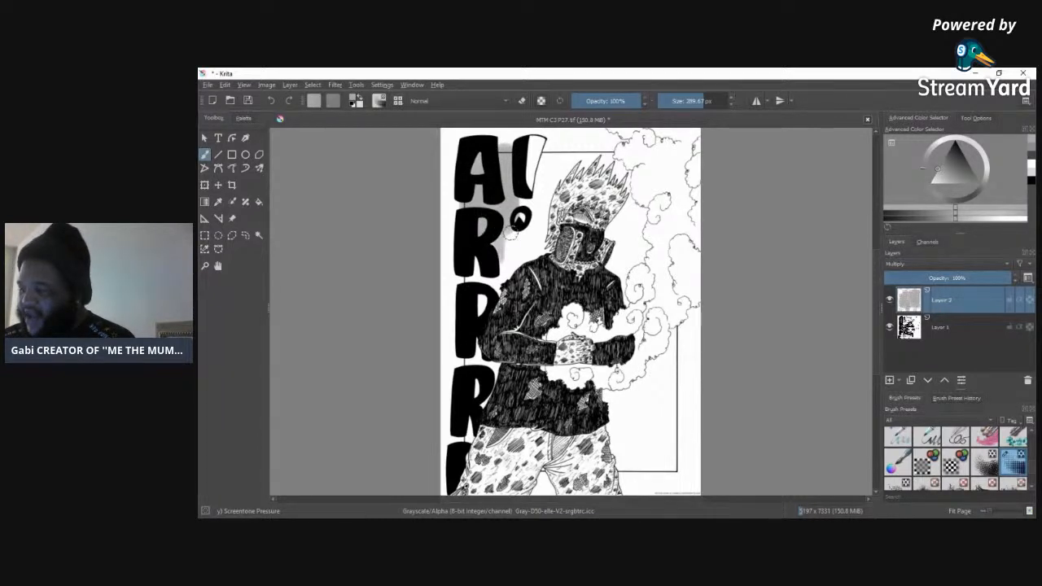
{"action": "mouse_move", "coordinate": [518, 262]}
{"action": "left_mouse_down"}
{"action": "mouse_move", "coordinate": [531, 236]}
{"action": "mouse_move", "coordinate": [527, 270]}
{"action": "mouse_move", "coordinate": [520, 265]}
{"action": "mouse_move", "coordinate": [535, 257]}
{"action": "mouse_move", "coordinate": [541, 195]}
{"action": "mouse_move", "coordinate": [539, 244]}
{"action": "mouse_move", "coordinate": [556, 162]}
{"action": "mouse_move", "coordinate": [567, 170]}
{"action": "mouse_move", "coordinate": [548, 159]}
{"action": "mouse_move", "coordinate": [577, 178]}
{"action": "mouse_move", "coordinate": [579, 158]}
{"action": "mouse_move", "coordinate": [605, 175]}
{"action": "mouse_move", "coordinate": [613, 154]}
{"action": "mouse_move", "coordinate": [600, 148]}
{"action": "mouse_move", "coordinate": [615, 162]}
{"action": "mouse_move", "coordinate": [570, 166]}
{"action": "mouse_move", "coordinate": [531, 191]}
{"action": "mouse_move", "coordinate": [520, 217]}
{"action": "left_mouse_up"}
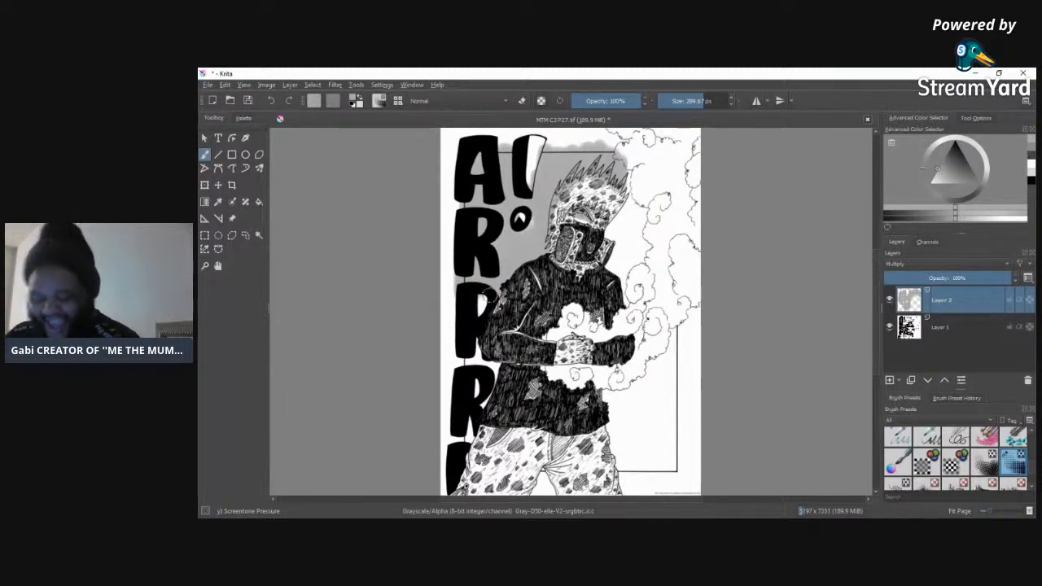
{"action": "left_click", "coordinate": [486, 287]}
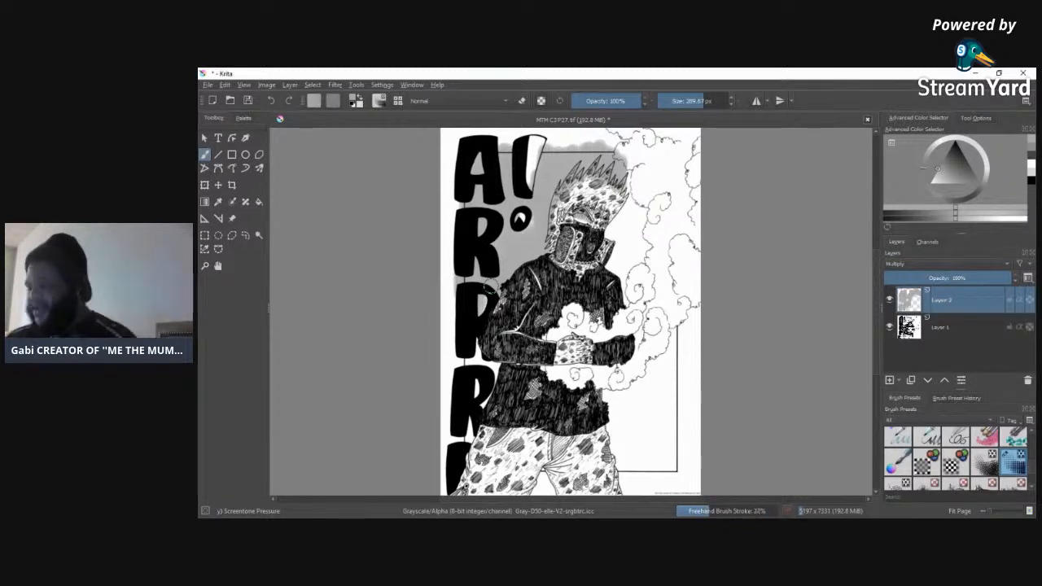
{"action": "left_click", "coordinate": [521, 219]}
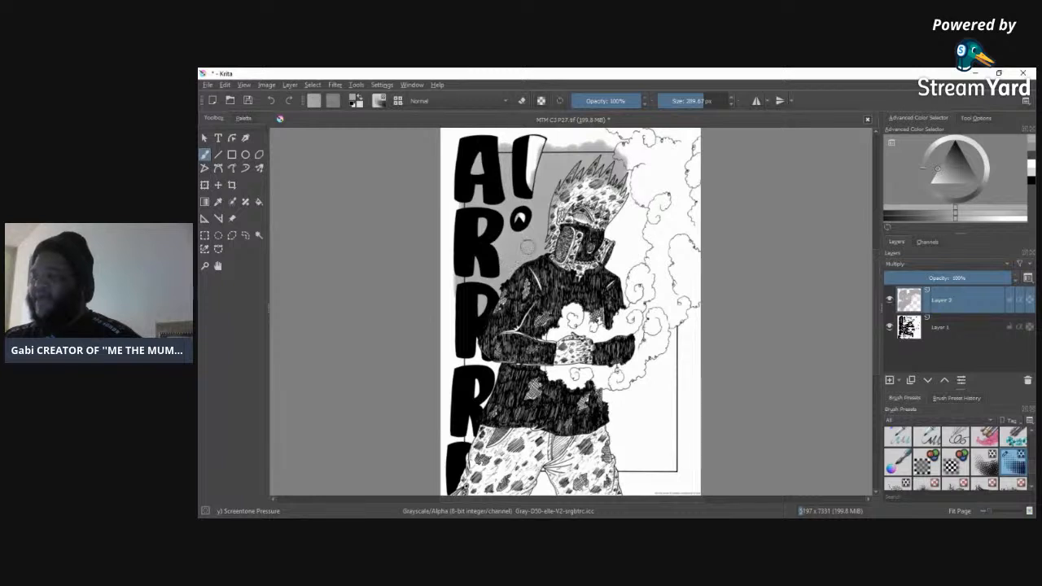
Step: Paint screentone around the lower P and R letters and in the gap between the figure's legs
{"action": "mouse_move", "coordinate": [470, 356]}
{"action": "left_mouse_down"}
{"action": "mouse_move", "coordinate": [478, 373]}
{"action": "mouse_move", "coordinate": [482, 355]}
{"action": "mouse_move", "coordinate": [468, 352]}
{"action": "mouse_move", "coordinate": [476, 344]}
{"action": "left_mouse_up"}
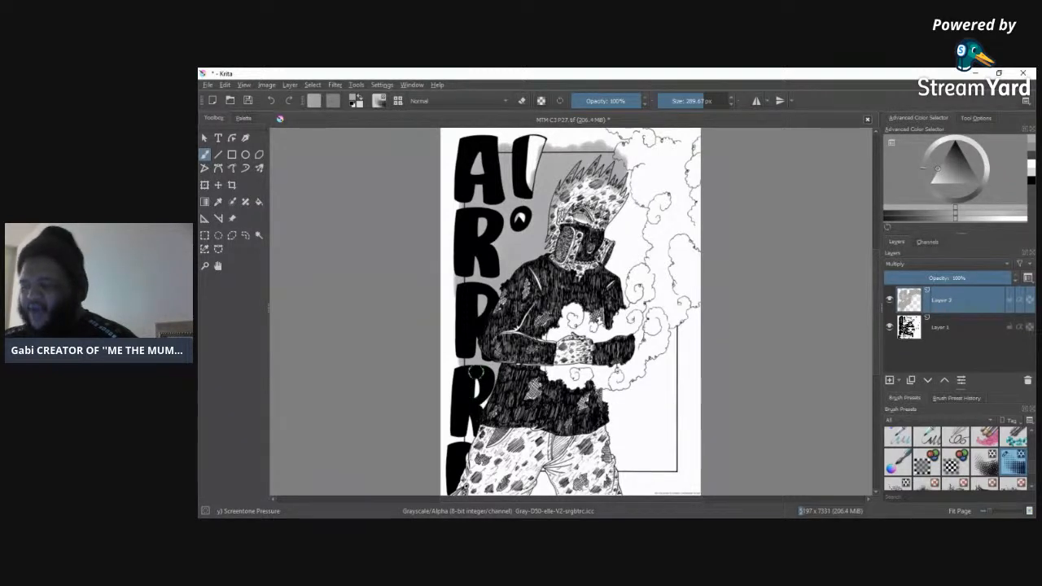
{"action": "mouse_move", "coordinate": [476, 384]}
{"action": "left_mouse_down"}
{"action": "mouse_move", "coordinate": [495, 401]}
{"action": "mouse_move", "coordinate": [486, 403]}
{"action": "mouse_move", "coordinate": [498, 372]}
{"action": "left_mouse_up"}
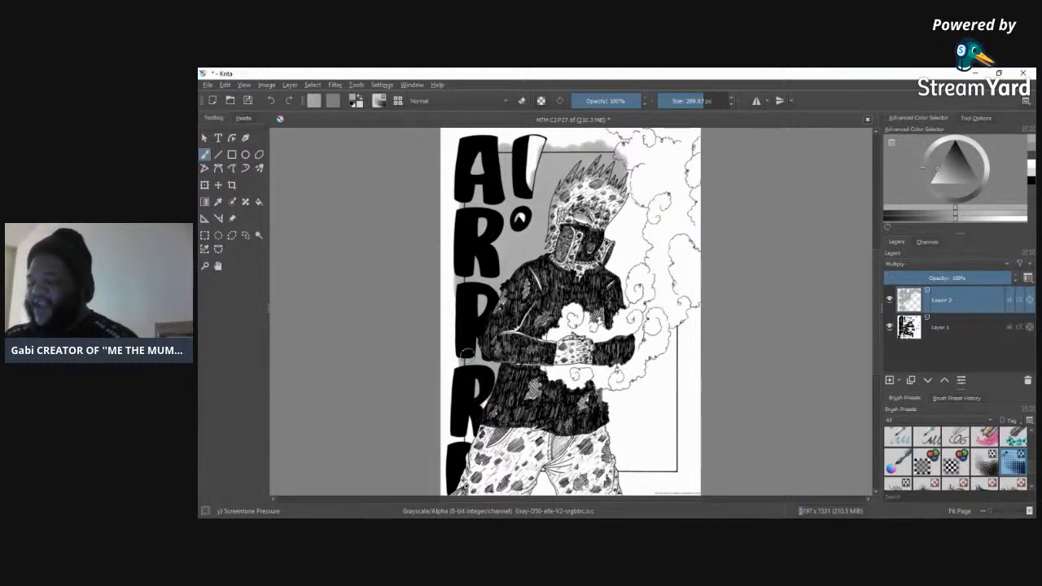
{"action": "left_click", "coordinate": [484, 398]}
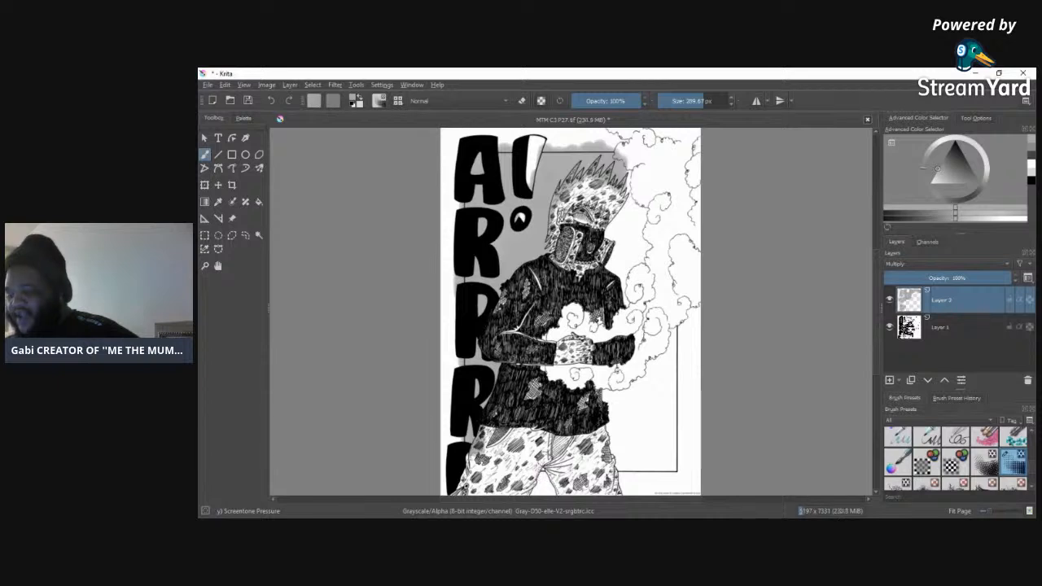
{"action": "left_click_drag", "start_coordinate": [472, 432], "coordinate": [471, 469]}
{"action": "left_click_drag", "start_coordinate": [543, 467], "coordinate": [544, 481]}
{"action": "mouse_move", "coordinate": [609, 395]}
{"action": "left_mouse_down"}
{"action": "mouse_move", "coordinate": [621, 374]}
{"action": "mouse_move", "coordinate": [603, 394]}
{"action": "left_mouse_up"}
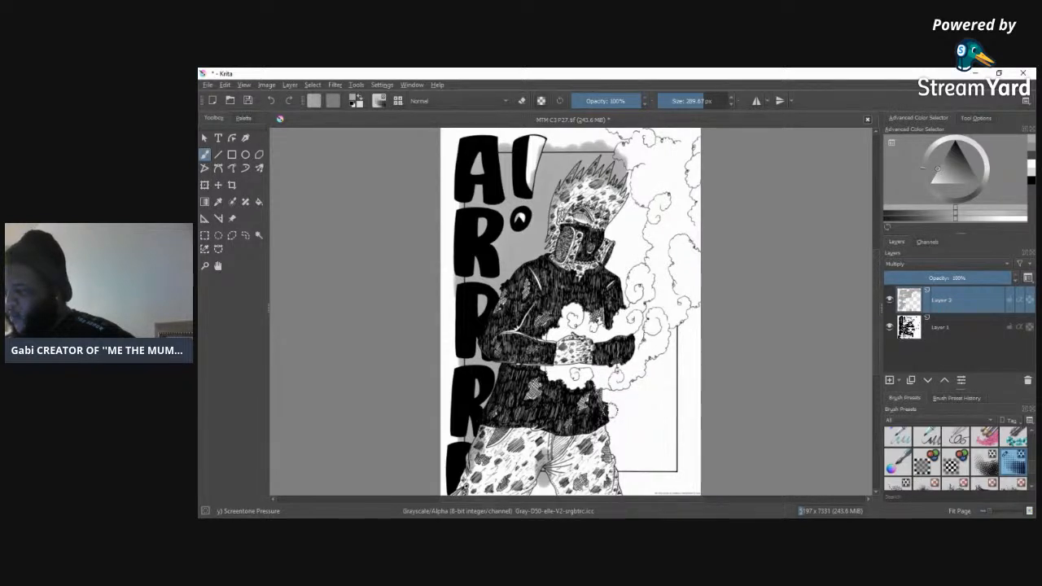
Step: Fill the panel background below the smoke and beside the figure's torso and legs with screentone
{"action": "mouse_move", "coordinate": [612, 410]}
{"action": "left_mouse_down"}
{"action": "mouse_move", "coordinate": [617, 392]}
{"action": "mouse_move", "coordinate": [617, 412]}
{"action": "mouse_move", "coordinate": [628, 392]}
{"action": "mouse_move", "coordinate": [622, 426]}
{"action": "mouse_move", "coordinate": [633, 385]}
{"action": "mouse_move", "coordinate": [641, 405]}
{"action": "mouse_move", "coordinate": [644, 376]}
{"action": "left_mouse_up"}
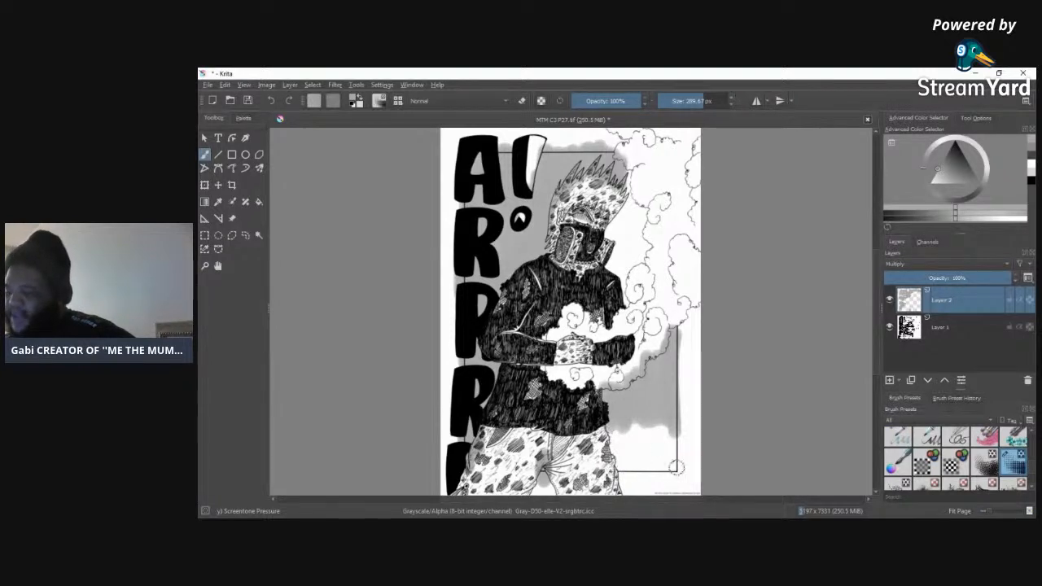
{"action": "left_click", "coordinate": [615, 449]}
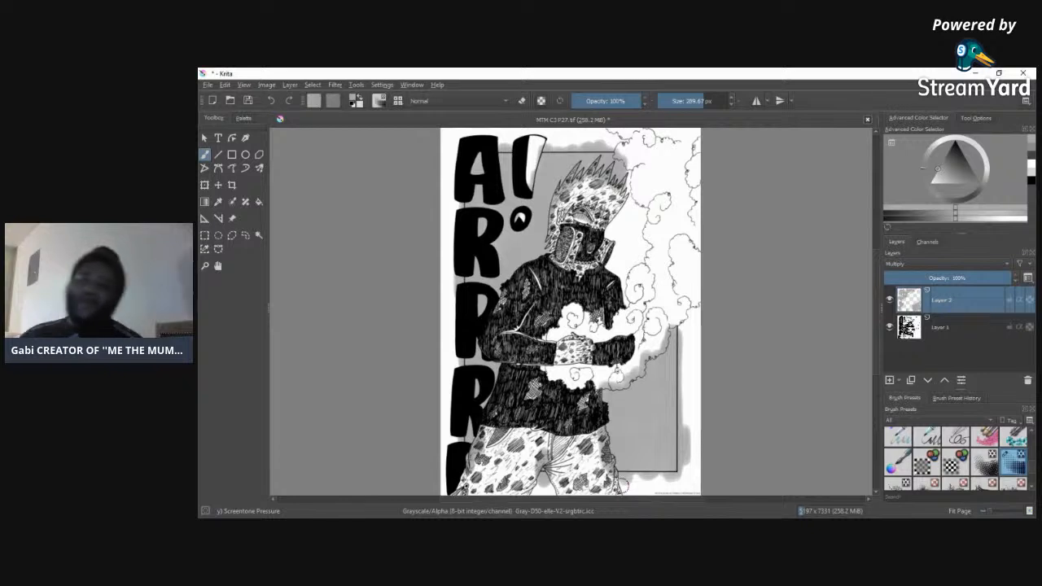
{"action": "left_click_drag", "start_coordinate": [623, 486], "coordinate": [625, 484]}
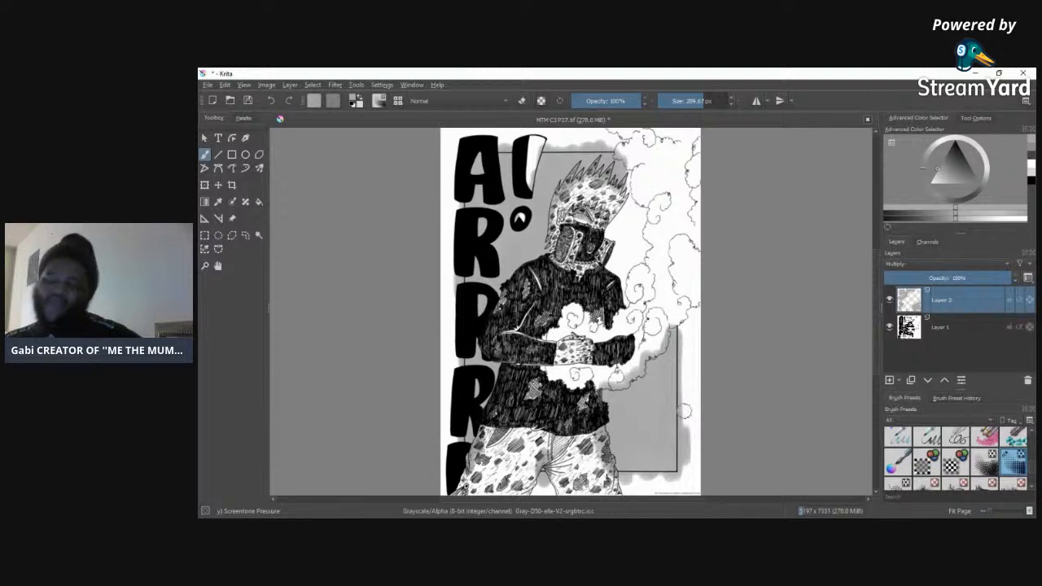
{"action": "left_click", "coordinate": [685, 411]}
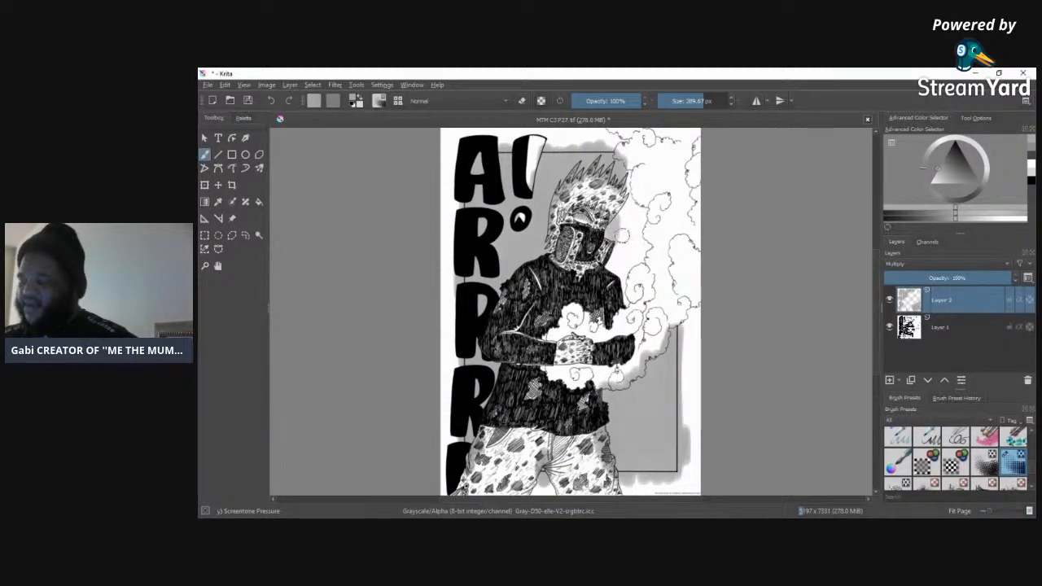
Step: Paint screentone in the background between the helmet and the smoke column, touching up the remaining background
{"action": "left_click_drag", "start_coordinate": [634, 244], "coordinate": [632, 191]}
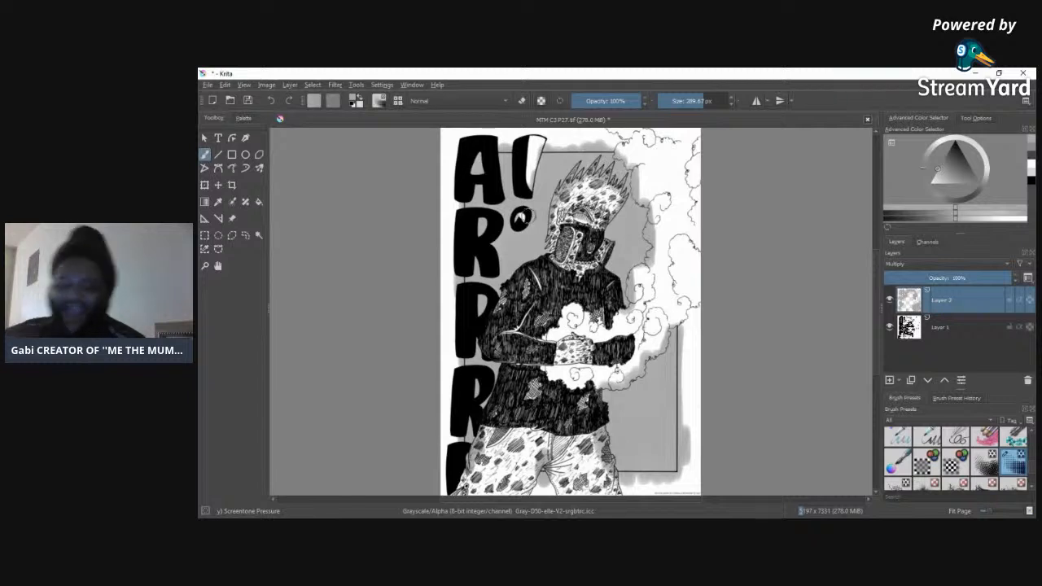
{"action": "left_click", "coordinate": [528, 217]}
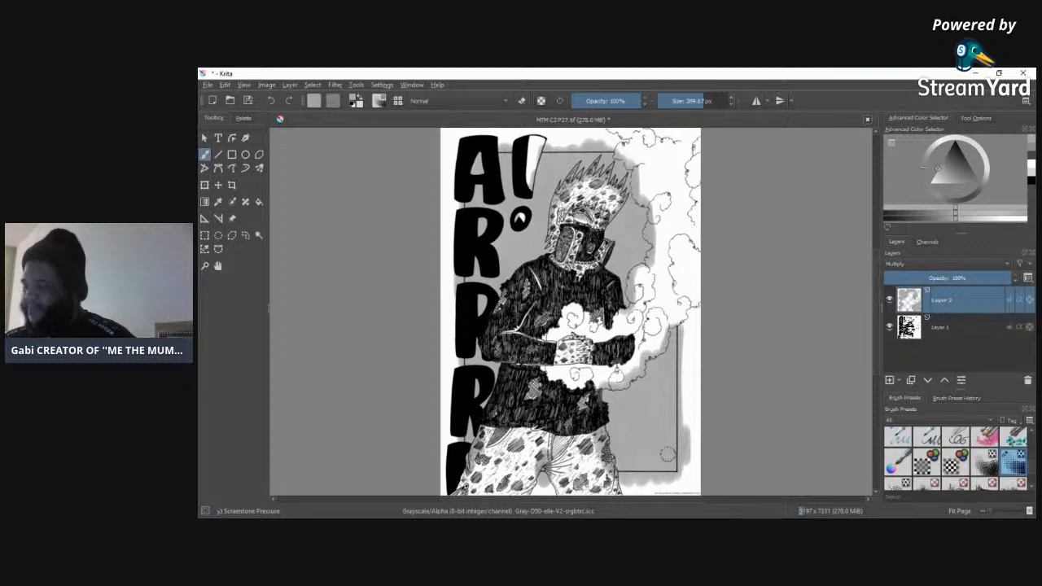
{"action": "left_click", "coordinate": [658, 484]}
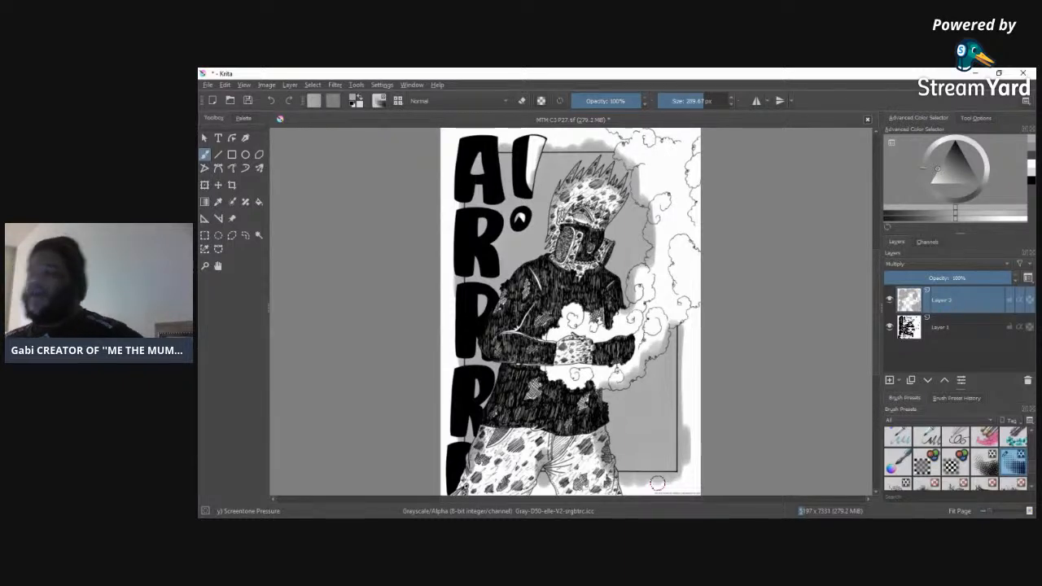
Step: Erase the screentone outside the panel's right border below the smoke, using the a) Eraser Circle preset at 96.48 px
{"action": "left_click_drag", "start_coordinate": [993, 513], "coordinate": [999, 513]}
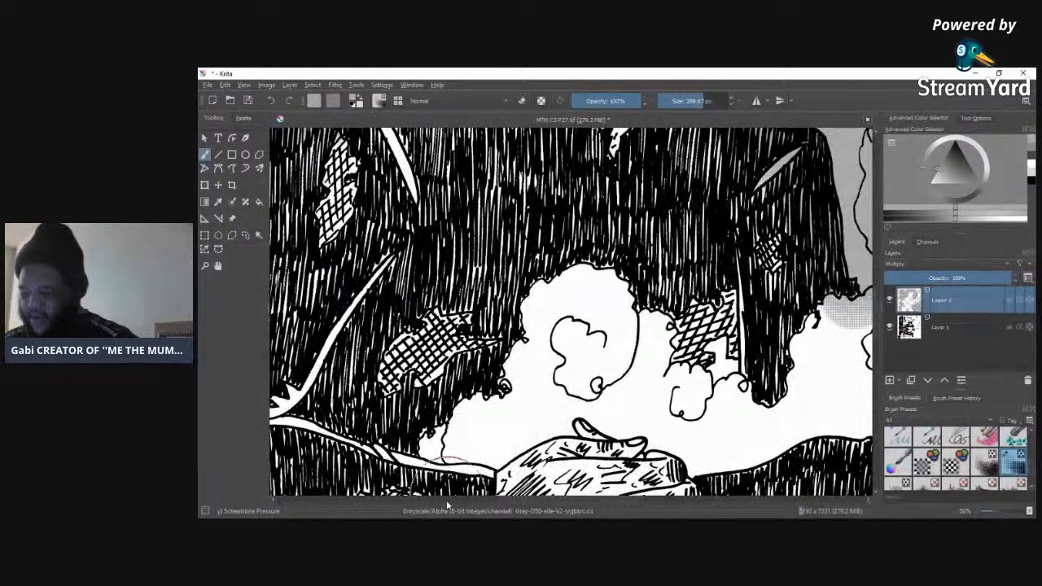
{"action": "left_click_drag", "start_coordinate": [493, 500], "coordinate": [621, 497]}
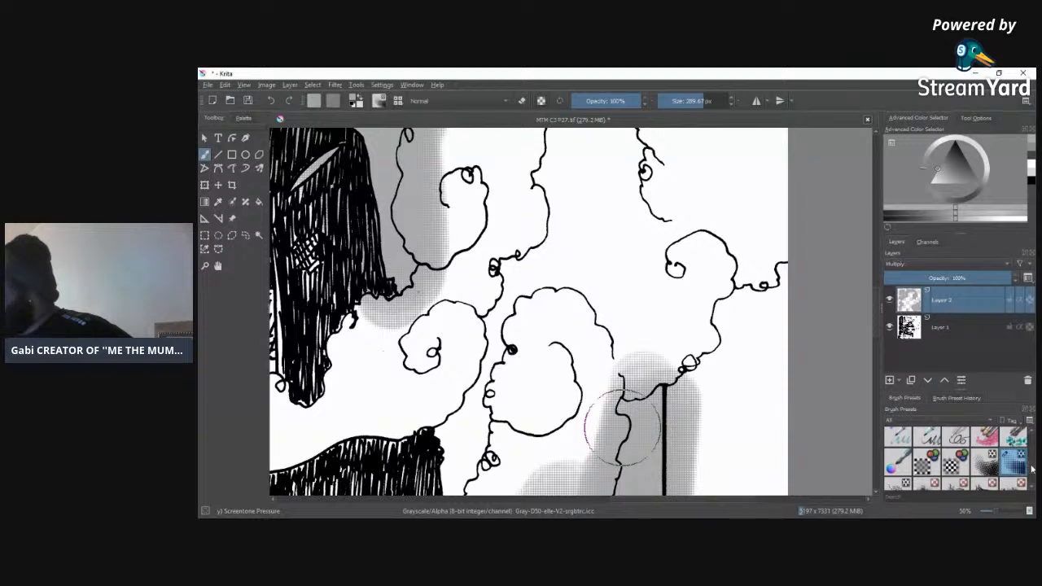
{"action": "left_click_drag", "start_coordinate": [1033, 469], "coordinate": [1033, 421]}
{"action": "left_click", "coordinate": [899, 441]}
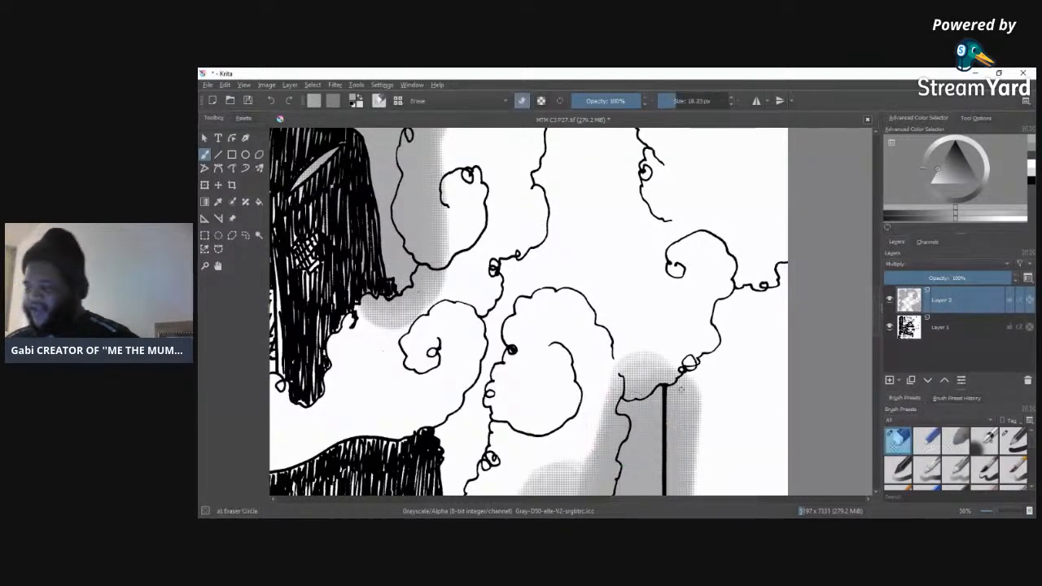
{"action": "left_click", "coordinate": [684, 102]}
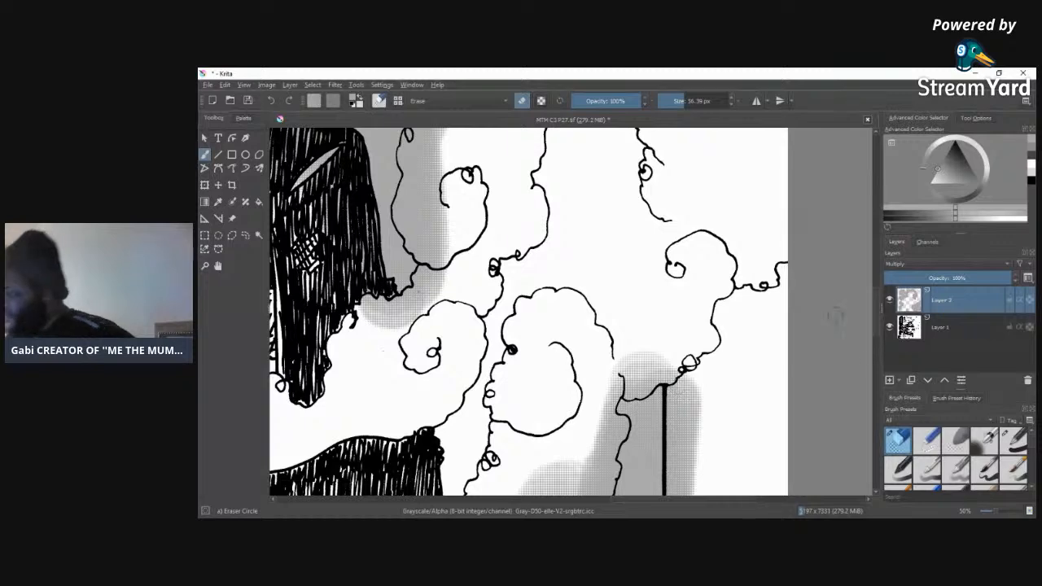
{"action": "scroll", "coordinate": [877, 326], "scroll_direction": "down", "scroll_amount": 3}
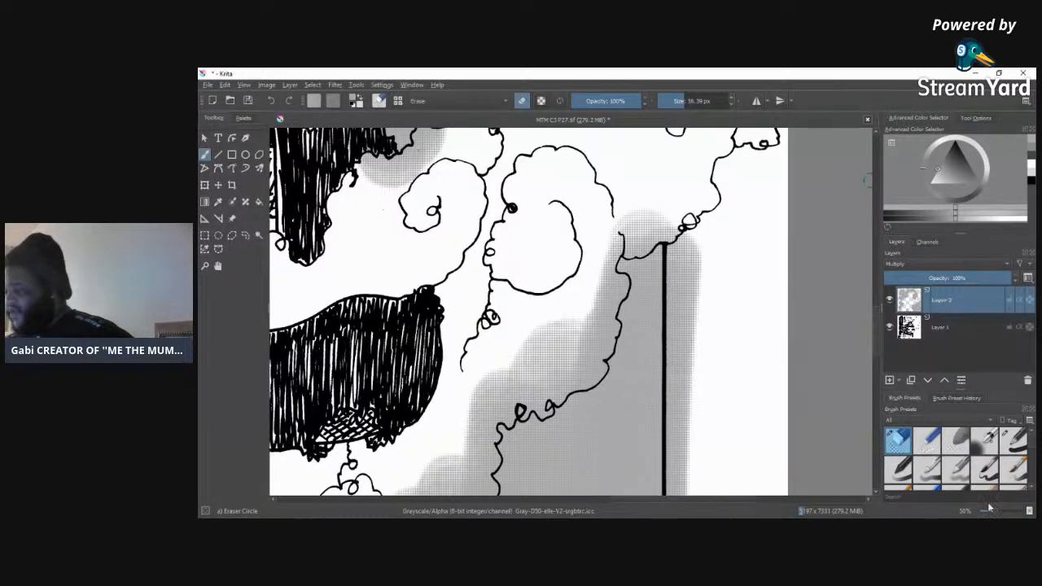
{"action": "left_click", "coordinate": [1003, 513]}
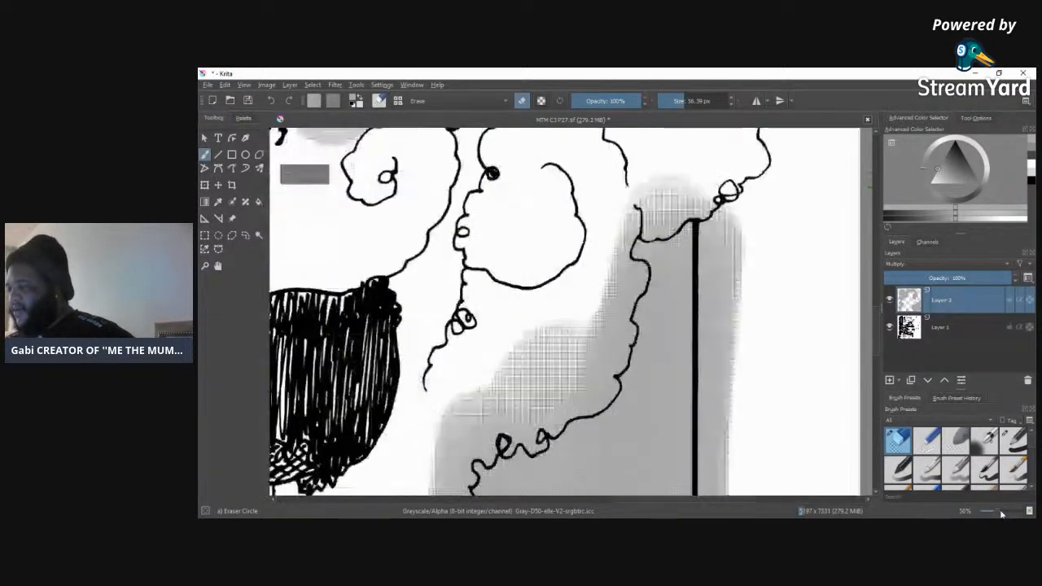
{"action": "left_click", "coordinate": [691, 102]}
{"action": "mouse_move", "coordinate": [714, 228]}
{"action": "left_mouse_down"}
{"action": "mouse_move", "coordinate": [713, 286]}
{"action": "mouse_move", "coordinate": [712, 231]}
{"action": "mouse_move", "coordinate": [732, 315]}
{"action": "mouse_move", "coordinate": [727, 350]}
{"action": "mouse_move", "coordinate": [719, 334]}
{"action": "mouse_move", "coordinate": [712, 347]}
{"action": "mouse_move", "coordinate": [712, 291]}
{"action": "mouse_move", "coordinate": [709, 463]}
{"action": "mouse_move", "coordinate": [724, 439]}
{"action": "mouse_move", "coordinate": [715, 493]}
{"action": "left_mouse_up"}
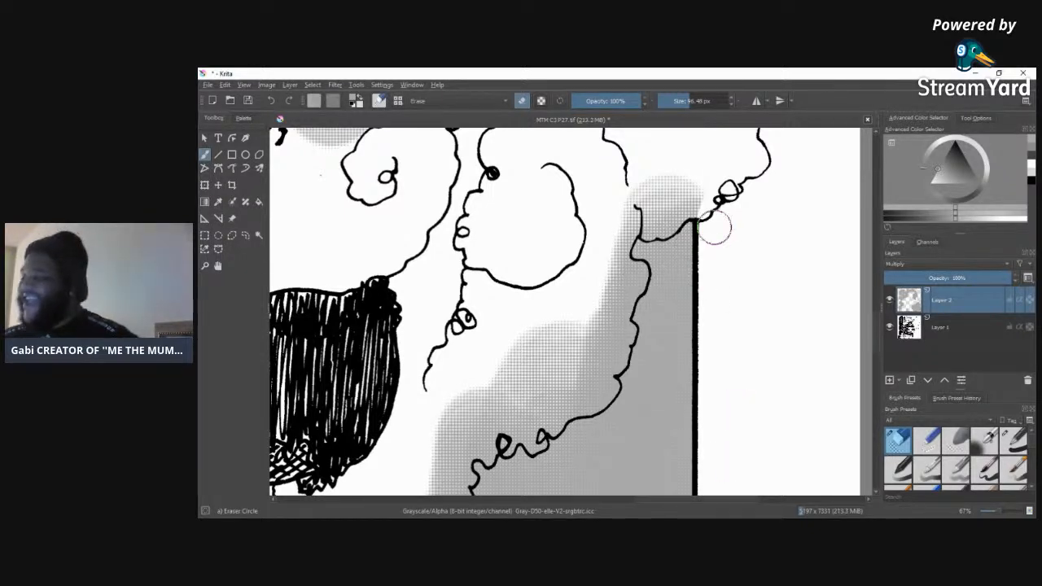
Step: Erase the screentone inside and along the smoke cloud's upper outline and from the margin outside the panel's right border
{"action": "mouse_move", "coordinate": [710, 215]}
{"action": "left_mouse_down"}
{"action": "mouse_move", "coordinate": [636, 252]}
{"action": "mouse_move", "coordinate": [639, 344]}
{"action": "mouse_move", "coordinate": [609, 400]}
{"action": "mouse_move", "coordinate": [535, 454]}
{"action": "mouse_move", "coordinate": [488, 458]}
{"action": "mouse_move", "coordinate": [505, 438]}
{"action": "mouse_move", "coordinate": [497, 444]}
{"action": "mouse_move", "coordinate": [478, 487]}
{"action": "mouse_move", "coordinate": [454, 444]}
{"action": "mouse_move", "coordinate": [464, 411]}
{"action": "mouse_move", "coordinate": [432, 480]}
{"action": "mouse_move", "coordinate": [482, 389]}
{"action": "mouse_move", "coordinate": [473, 434]}
{"action": "mouse_move", "coordinate": [526, 378]}
{"action": "mouse_move", "coordinate": [536, 400]}
{"action": "mouse_move", "coordinate": [505, 442]}
{"action": "left_mouse_up"}
{"action": "mouse_move", "coordinate": [573, 400]}
{"action": "left_mouse_down"}
{"action": "mouse_move", "coordinate": [630, 320]}
{"action": "mouse_move", "coordinate": [531, 383]}
{"action": "mouse_move", "coordinate": [563, 317]}
{"action": "mouse_move", "coordinate": [599, 294]}
{"action": "mouse_move", "coordinate": [515, 389]}
{"action": "mouse_move", "coordinate": [635, 246]}
{"action": "mouse_move", "coordinate": [627, 246]}
{"action": "mouse_move", "coordinate": [723, 181]}
{"action": "mouse_move", "coordinate": [644, 221]}
{"action": "mouse_move", "coordinate": [717, 187]}
{"action": "left_mouse_up"}
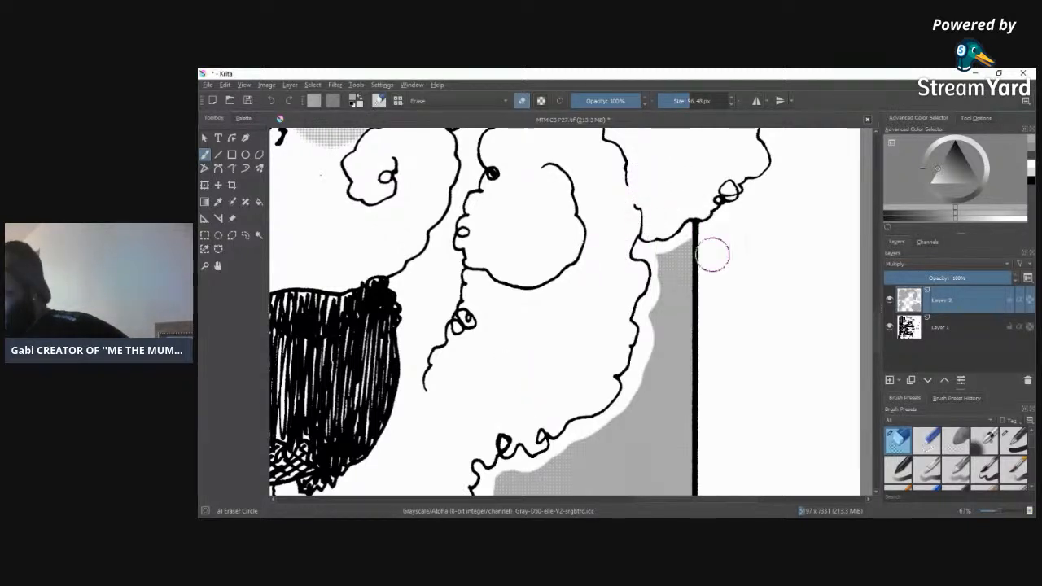
{"action": "scroll", "coordinate": [876, 357], "scroll_direction": "down", "scroll_amount": 5}
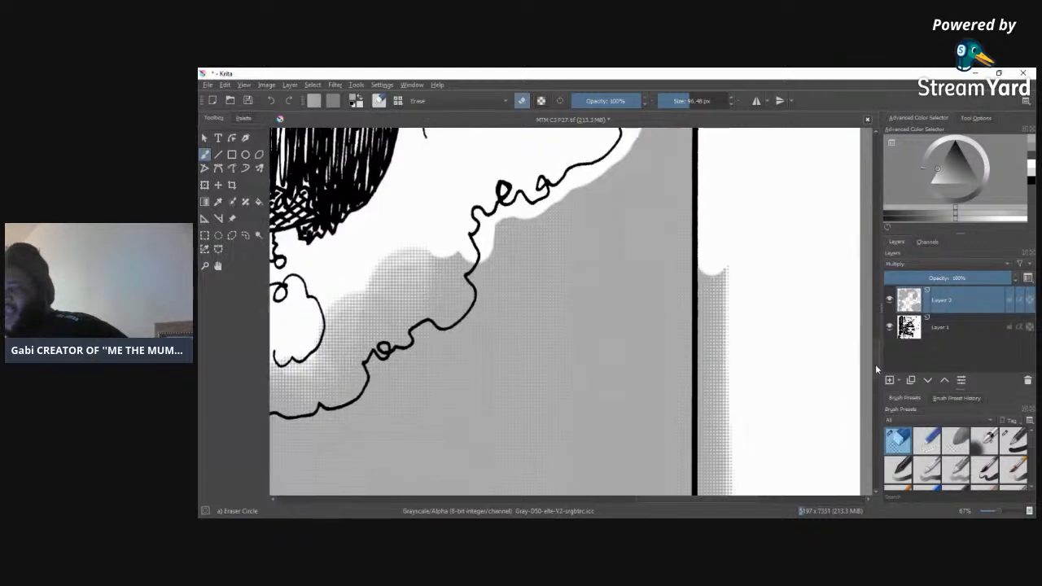
{"action": "left_click_drag", "start_coordinate": [650, 501], "coordinate": [636, 499]}
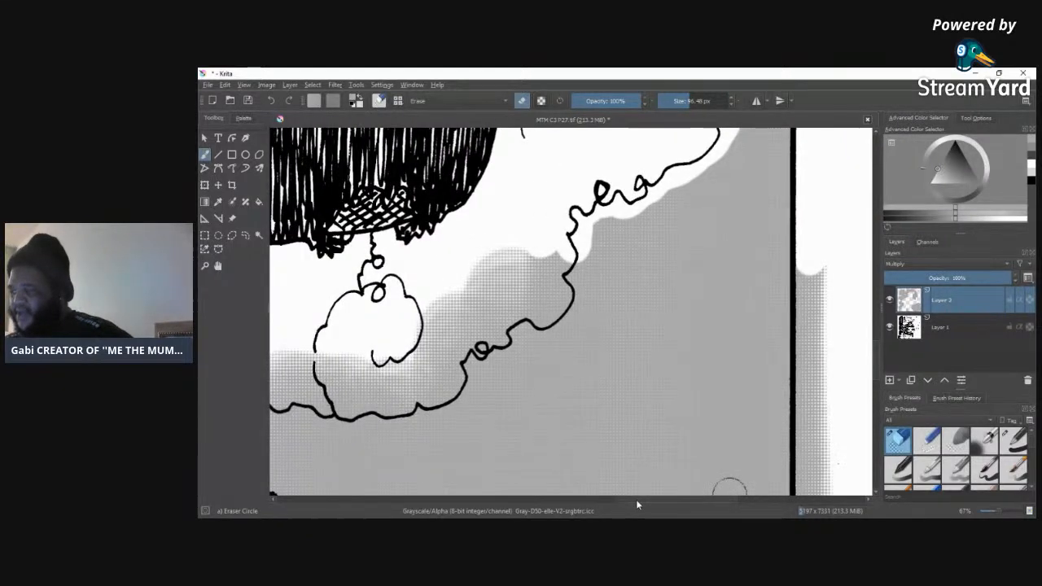
{"action": "mouse_move", "coordinate": [812, 295]}
{"action": "left_mouse_down"}
{"action": "mouse_move", "coordinate": [807, 261]}
{"action": "mouse_move", "coordinate": [812, 449]}
{"action": "left_mouse_up"}
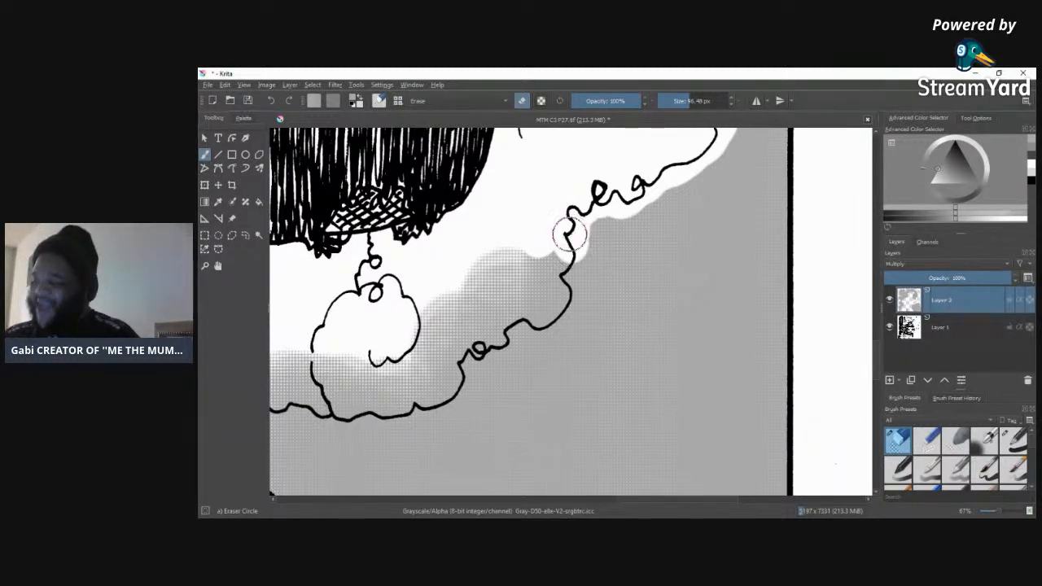
Step: Erase the screentone from the smoke's lower lobes and along their outline, then continue clearing the margin outside the right border
{"action": "mouse_move", "coordinate": [568, 237]}
{"action": "left_mouse_down"}
{"action": "mouse_move", "coordinate": [576, 299]}
{"action": "mouse_move", "coordinate": [565, 316]}
{"action": "mouse_move", "coordinate": [549, 331]}
{"action": "mouse_move", "coordinate": [522, 323]}
{"action": "mouse_move", "coordinate": [509, 348]}
{"action": "mouse_move", "coordinate": [463, 357]}
{"action": "mouse_move", "coordinate": [461, 397]}
{"action": "mouse_move", "coordinate": [425, 413]}
{"action": "mouse_move", "coordinate": [355, 419]}
{"action": "mouse_move", "coordinate": [276, 407]}
{"action": "left_mouse_up"}
{"action": "mouse_move", "coordinate": [336, 358]}
{"action": "left_mouse_down"}
{"action": "mouse_move", "coordinate": [291, 369]}
{"action": "mouse_move", "coordinate": [276, 358]}
{"action": "mouse_move", "coordinate": [281, 393]}
{"action": "mouse_move", "coordinate": [338, 385]}
{"action": "mouse_move", "coordinate": [304, 349]}
{"action": "mouse_move", "coordinate": [363, 356]}
{"action": "mouse_move", "coordinate": [310, 388]}
{"action": "mouse_move", "coordinate": [368, 393]}
{"action": "mouse_move", "coordinate": [416, 376]}
{"action": "mouse_move", "coordinate": [332, 392]}
{"action": "left_mouse_up"}
{"action": "mouse_move", "coordinate": [425, 383]}
{"action": "left_mouse_down"}
{"action": "mouse_move", "coordinate": [462, 343]}
{"action": "mouse_move", "coordinate": [415, 358]}
{"action": "mouse_move", "coordinate": [430, 321]}
{"action": "mouse_move", "coordinate": [394, 343]}
{"action": "mouse_move", "coordinate": [532, 244]}
{"action": "mouse_move", "coordinate": [487, 327]}
{"action": "mouse_move", "coordinate": [540, 289]}
{"action": "mouse_move", "coordinate": [483, 336]}
{"action": "mouse_move", "coordinate": [534, 287]}
{"action": "left_mouse_up"}
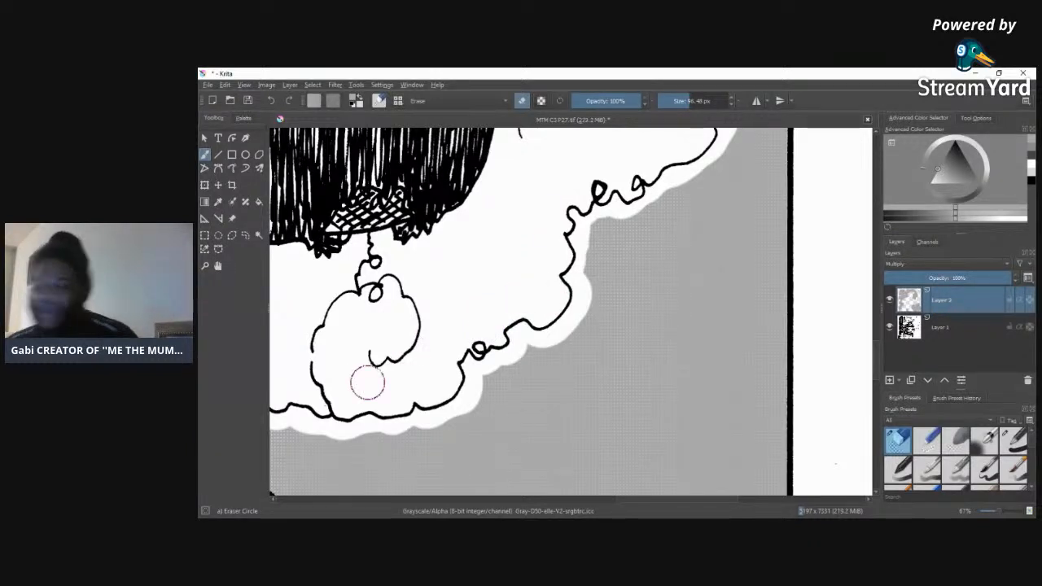
{"action": "scroll", "coordinate": [875, 368], "scroll_direction": "down", "scroll_amount": 5}
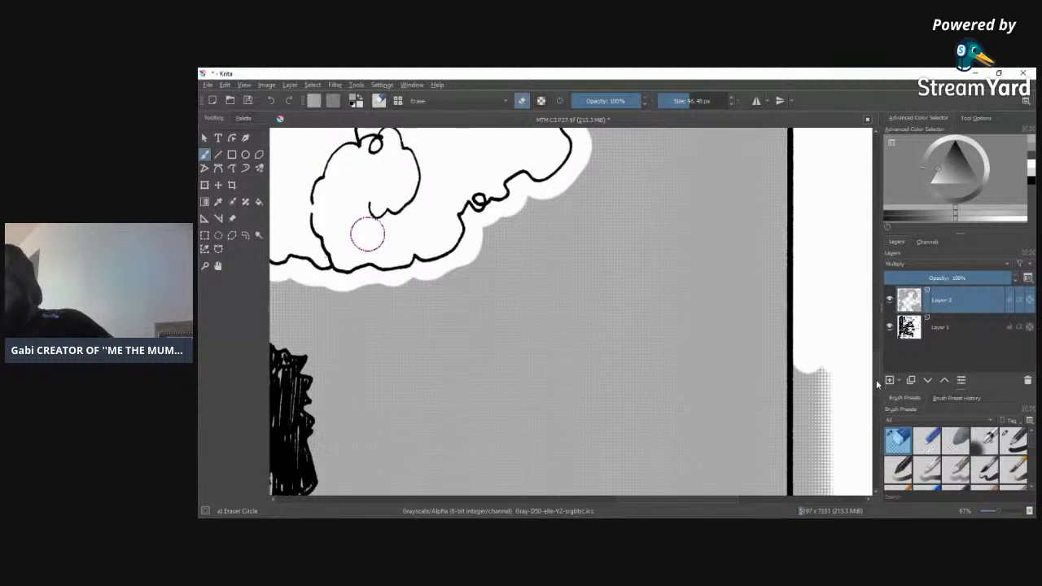
{"action": "mouse_move", "coordinate": [805, 287]}
{"action": "left_mouse_down"}
{"action": "mouse_move", "coordinate": [806, 493]}
{"action": "mouse_move", "coordinate": [811, 430]}
{"action": "mouse_move", "coordinate": [828, 490]}
{"action": "mouse_move", "coordinate": [834, 413]}
{"action": "mouse_move", "coordinate": [830, 484]}
{"action": "mouse_move", "coordinate": [834, 275]}
{"action": "mouse_move", "coordinate": [860, 429]}
{"action": "left_mouse_up"}
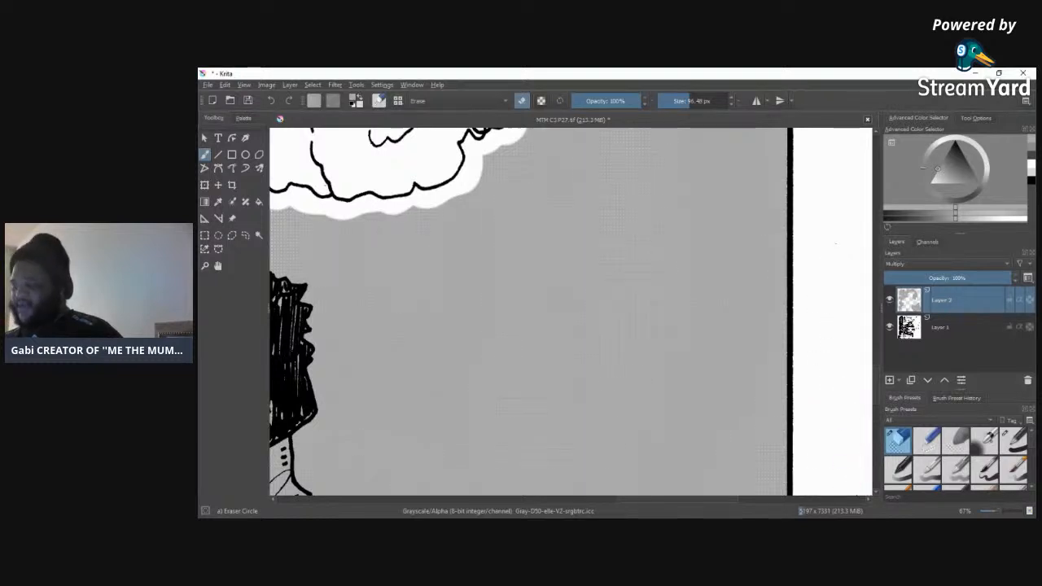
Step: Erase the screentone along the edge of the figure's black hatched top, above its crosshatched strip, and at the trousers' waist
{"action": "left_click_drag", "start_coordinate": [633, 499], "coordinate": [610, 498]}
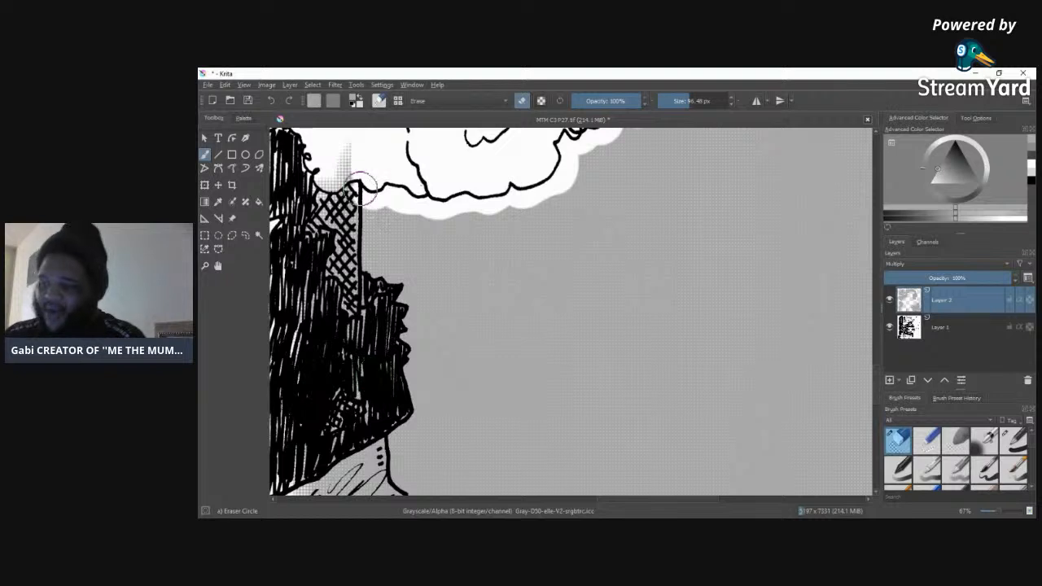
{"action": "mouse_move", "coordinate": [368, 200]}
{"action": "left_mouse_down"}
{"action": "mouse_move", "coordinate": [370, 267]}
{"action": "mouse_move", "coordinate": [399, 280]}
{"action": "mouse_move", "coordinate": [414, 314]}
{"action": "mouse_move", "coordinate": [415, 425]}
{"action": "mouse_move", "coordinate": [389, 444]}
{"action": "mouse_move", "coordinate": [389, 478]}
{"action": "left_mouse_up"}
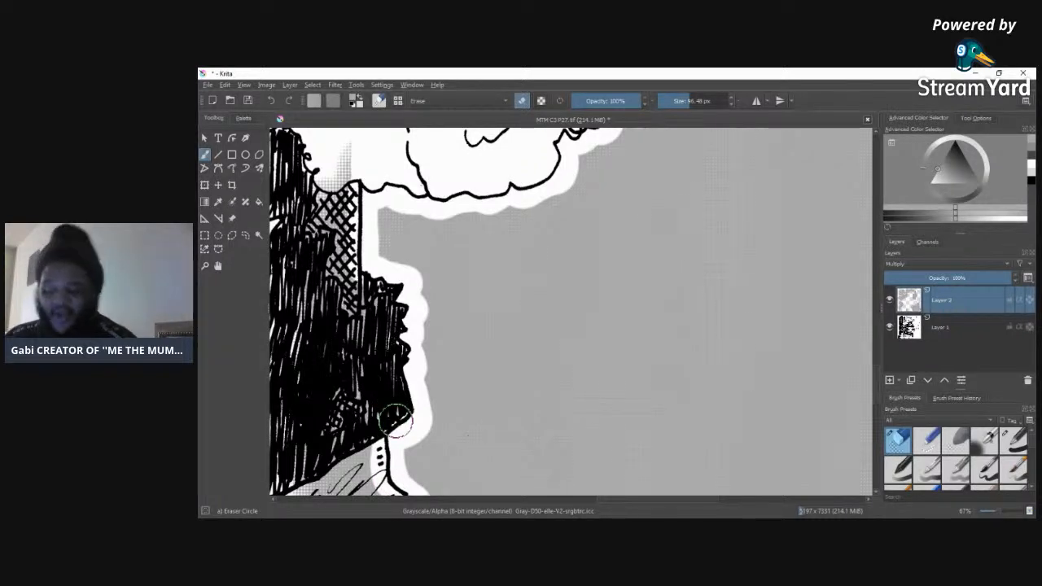
{"action": "mouse_move", "coordinate": [344, 149]}
{"action": "left_mouse_down"}
{"action": "mouse_move", "coordinate": [303, 301]}
{"action": "mouse_move", "coordinate": [306, 152]}
{"action": "mouse_move", "coordinate": [284, 285]}
{"action": "mouse_move", "coordinate": [340, 173]}
{"action": "mouse_move", "coordinate": [338, 373]}
{"action": "mouse_move", "coordinate": [350, 291]}
{"action": "mouse_move", "coordinate": [373, 363]}
{"action": "left_mouse_up"}
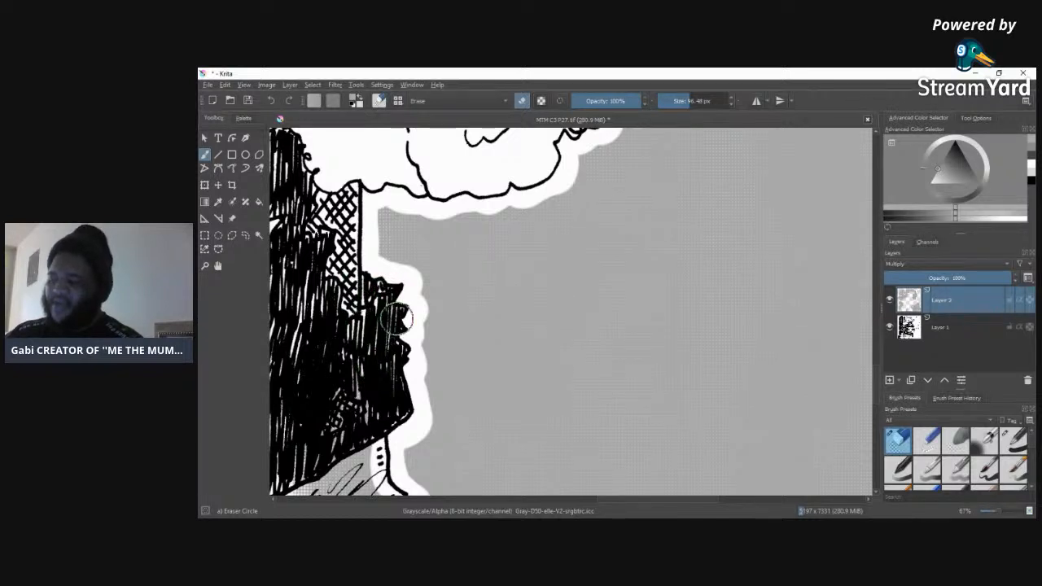
{"action": "left_click_drag", "start_coordinate": [359, 452], "coordinate": [336, 480]}
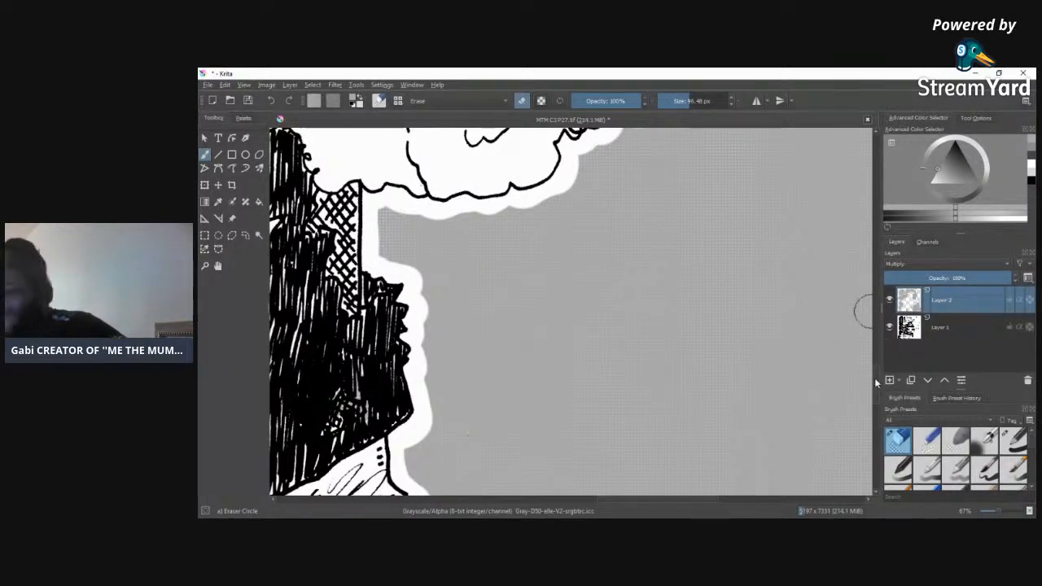
Step: Erase the screentone from the figure's patched trousers and along their outer outline, from the hip down past the panel's bottom border
{"action": "scroll", "coordinate": [865, 245], "scroll_direction": "down", "scroll_amount": 5}
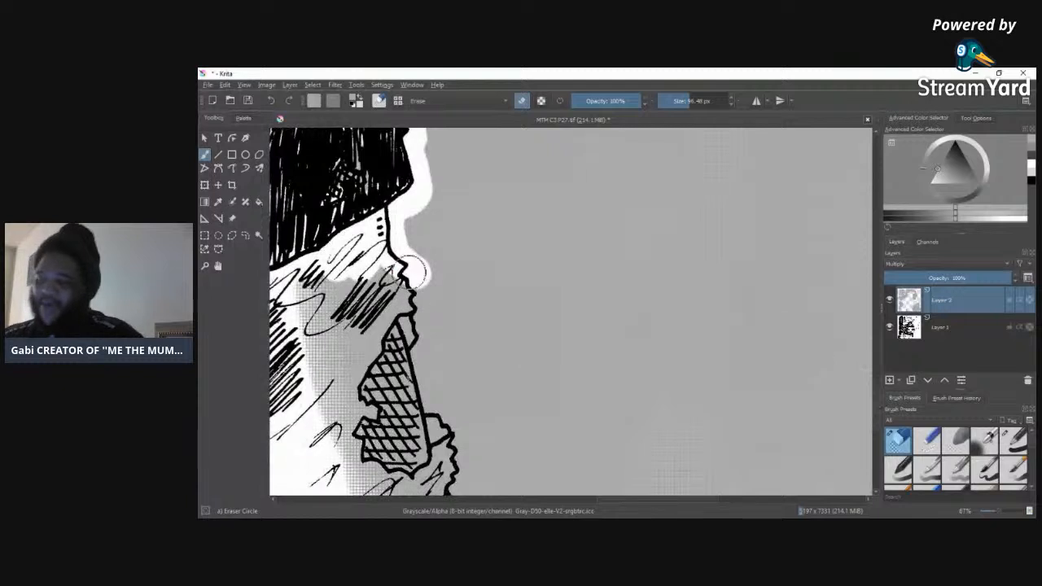
{"action": "mouse_move", "coordinate": [417, 275]}
{"action": "left_mouse_down"}
{"action": "mouse_move", "coordinate": [415, 362]}
{"action": "mouse_move", "coordinate": [463, 473]}
{"action": "mouse_move", "coordinate": [453, 490]}
{"action": "mouse_move", "coordinate": [433, 421]}
{"action": "mouse_move", "coordinate": [427, 471]}
{"action": "mouse_move", "coordinate": [385, 388]}
{"action": "mouse_move", "coordinate": [384, 483]}
{"action": "mouse_move", "coordinate": [362, 397]}
{"action": "mouse_move", "coordinate": [366, 477]}
{"action": "left_mouse_up"}
{"action": "mouse_move", "coordinate": [353, 383]}
{"action": "left_mouse_down"}
{"action": "mouse_move", "coordinate": [333, 311]}
{"action": "mouse_move", "coordinate": [352, 479]}
{"action": "mouse_move", "coordinate": [301, 253]}
{"action": "left_mouse_up"}
{"action": "mouse_move", "coordinate": [320, 322]}
{"action": "left_mouse_down"}
{"action": "mouse_move", "coordinate": [337, 402]}
{"action": "mouse_move", "coordinate": [355, 234]}
{"action": "mouse_move", "coordinate": [391, 362]}
{"action": "left_mouse_up"}
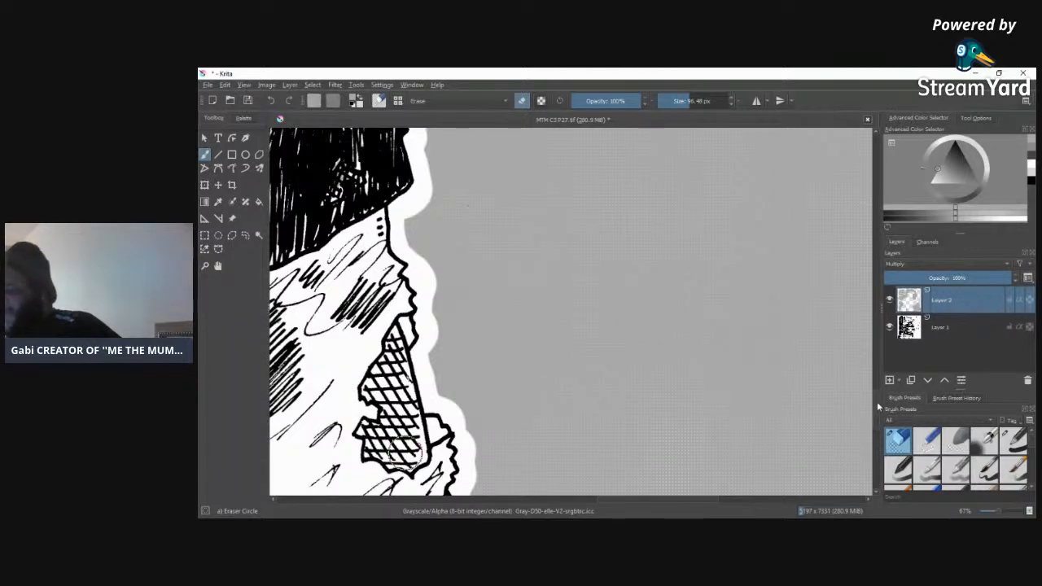
{"action": "scroll", "coordinate": [876, 409], "scroll_direction": "down", "scroll_amount": 5}
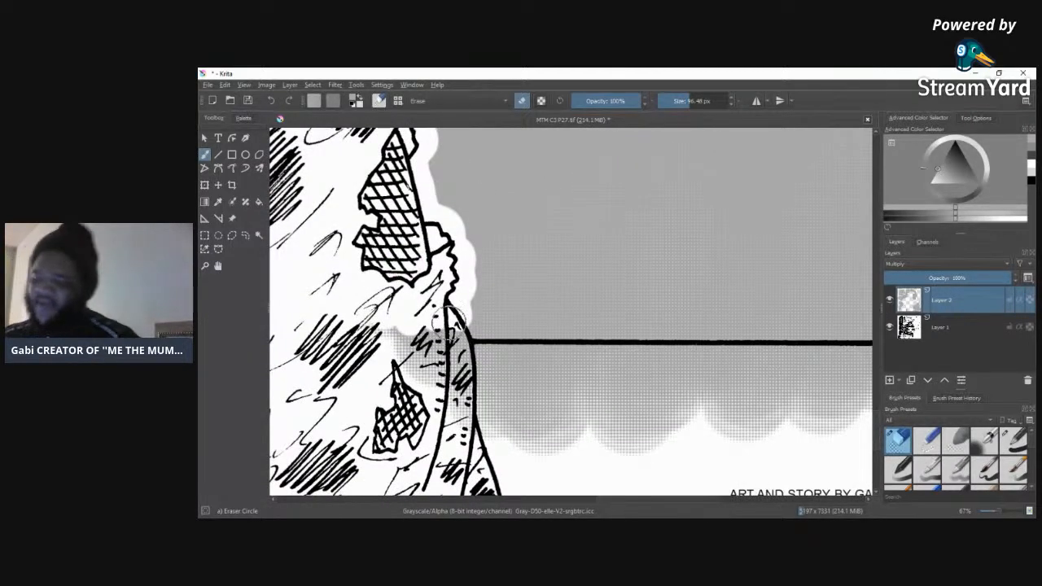
{"action": "mouse_move", "coordinate": [456, 307]}
{"action": "left_mouse_down"}
{"action": "mouse_move", "coordinate": [482, 352]}
{"action": "mouse_move", "coordinate": [481, 399]}
{"action": "mouse_move", "coordinate": [444, 313]}
{"action": "mouse_move", "coordinate": [444, 428]}
{"action": "mouse_move", "coordinate": [399, 403]}
{"action": "mouse_move", "coordinate": [367, 277]}
{"action": "mouse_move", "coordinate": [399, 368]}
{"action": "left_mouse_up"}
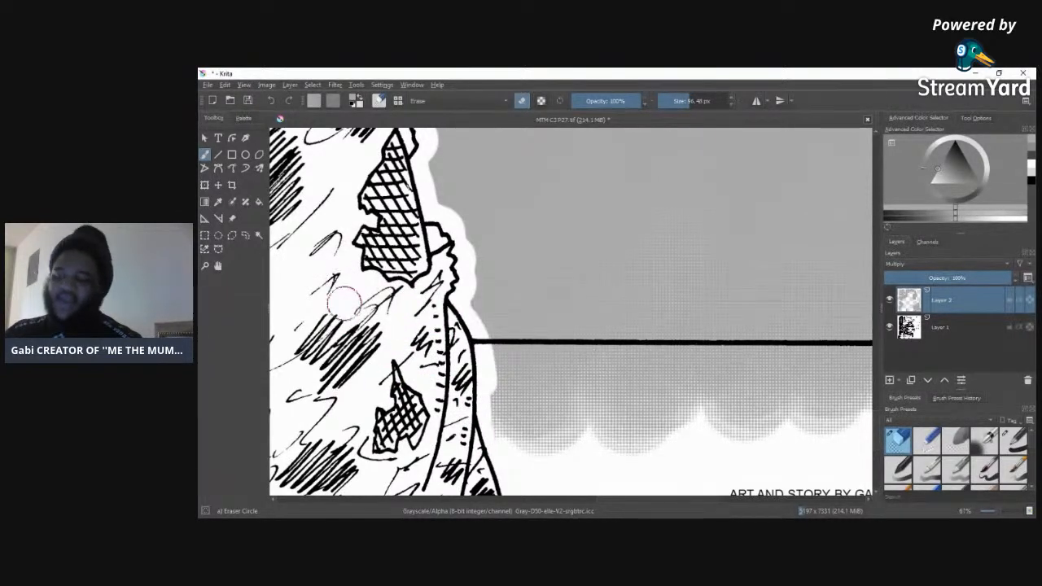
Step: Erase the screentone overspill below the panel's bottom border, from the figure's leg to the lower right corner
{"action": "mouse_move", "coordinate": [477, 446]}
{"action": "left_mouse_down"}
{"action": "mouse_move", "coordinate": [535, 446]}
{"action": "mouse_move", "coordinate": [751, 432]}
{"action": "mouse_move", "coordinate": [510, 422]}
{"action": "mouse_move", "coordinate": [595, 406]}
{"action": "mouse_move", "coordinate": [807, 416]}
{"action": "mouse_move", "coordinate": [590, 429]}
{"action": "mouse_move", "coordinate": [824, 423]}
{"action": "mouse_move", "coordinate": [728, 424]}
{"action": "mouse_move", "coordinate": [828, 401]}
{"action": "mouse_move", "coordinate": [548, 411]}
{"action": "mouse_move", "coordinate": [766, 396]}
{"action": "mouse_move", "coordinate": [534, 390]}
{"action": "mouse_move", "coordinate": [551, 376]}
{"action": "mouse_move", "coordinate": [502, 372]}
{"action": "mouse_move", "coordinate": [498, 358]}
{"action": "mouse_move", "coordinate": [575, 360]}
{"action": "mouse_move", "coordinate": [483, 358]}
{"action": "mouse_move", "coordinate": [652, 361]}
{"action": "left_mouse_up"}
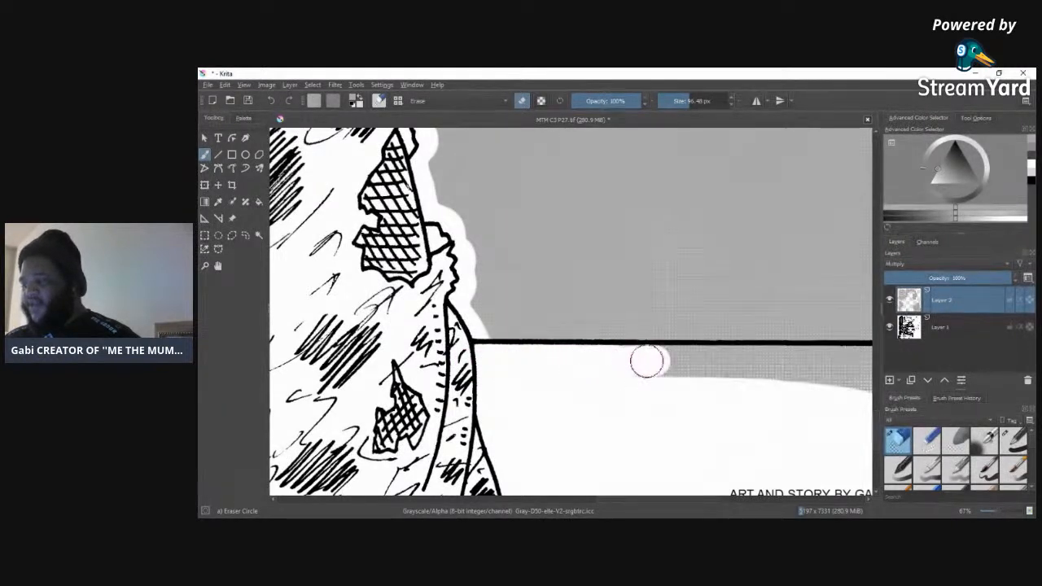
{"action": "mouse_move", "coordinate": [586, 381]}
{"action": "left_mouse_down"}
{"action": "mouse_move", "coordinate": [733, 375]}
{"action": "mouse_move", "coordinate": [638, 370]}
{"action": "mouse_move", "coordinate": [819, 377]}
{"action": "mouse_move", "coordinate": [867, 362]}
{"action": "left_mouse_up"}
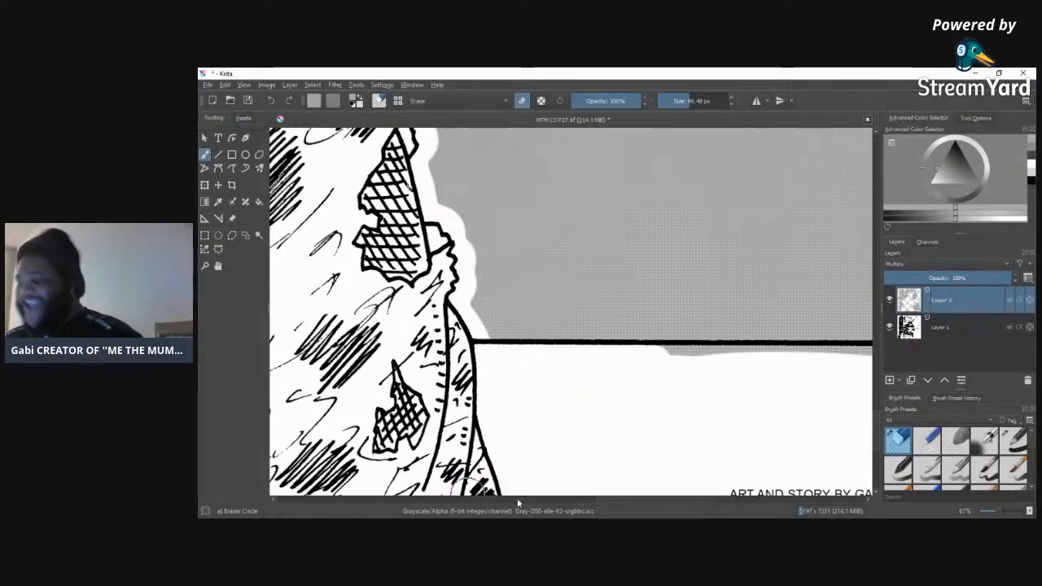
{"action": "left_click_drag", "start_coordinate": [615, 499], "coordinate": [657, 498]}
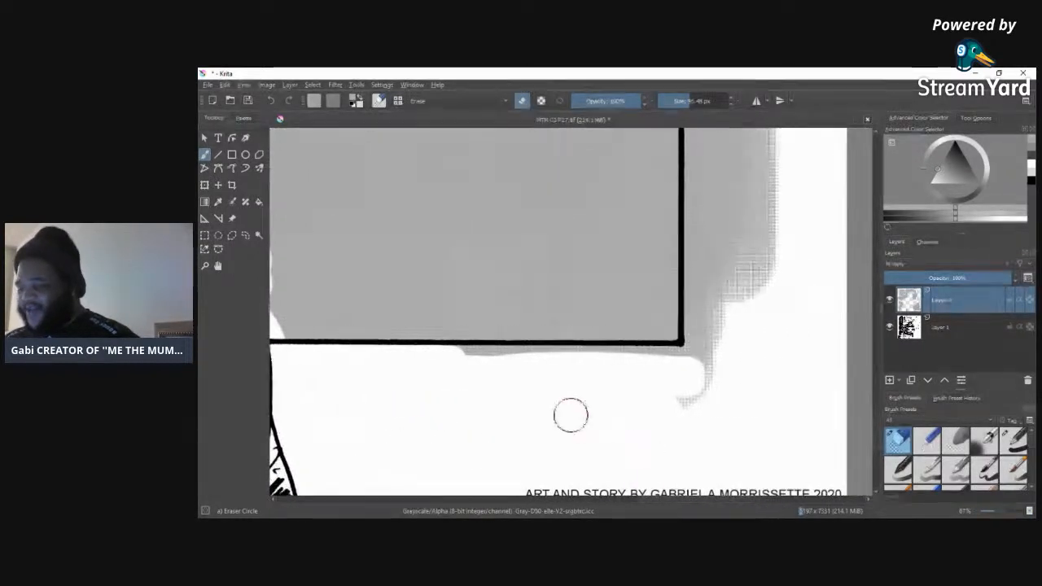
{"action": "left_click_drag", "start_coordinate": [454, 364], "coordinate": [556, 362]}
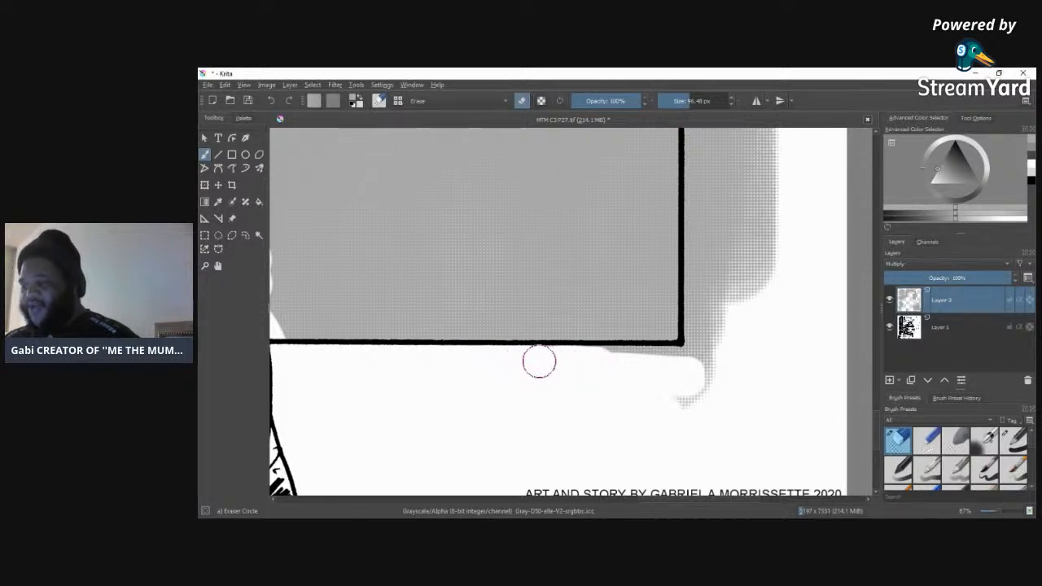
{"action": "left_click_drag", "start_coordinate": [588, 362], "coordinate": [725, 354]}
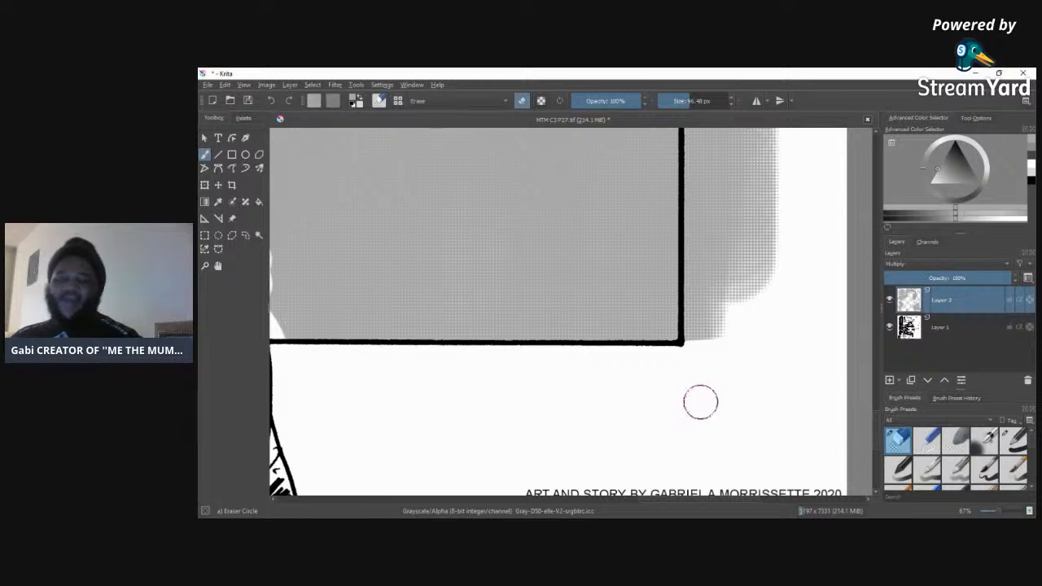
Step: Erase the remaining screentone outside the panel's right border, from the lower corner upward
{"action": "mouse_move", "coordinate": [700, 304]}
{"action": "left_mouse_down"}
{"action": "mouse_move", "coordinate": [701, 277]}
{"action": "mouse_move", "coordinate": [699, 328]}
{"action": "mouse_move", "coordinate": [698, 138]}
{"action": "mouse_move", "coordinate": [711, 175]}
{"action": "mouse_move", "coordinate": [733, 122]}
{"action": "mouse_move", "coordinate": [770, 212]}
{"action": "mouse_move", "coordinate": [781, 164]}
{"action": "mouse_move", "coordinate": [736, 342]}
{"action": "mouse_move", "coordinate": [748, 194]}
{"action": "mouse_move", "coordinate": [724, 386]}
{"action": "mouse_move", "coordinate": [758, 222]}
{"action": "left_mouse_up"}
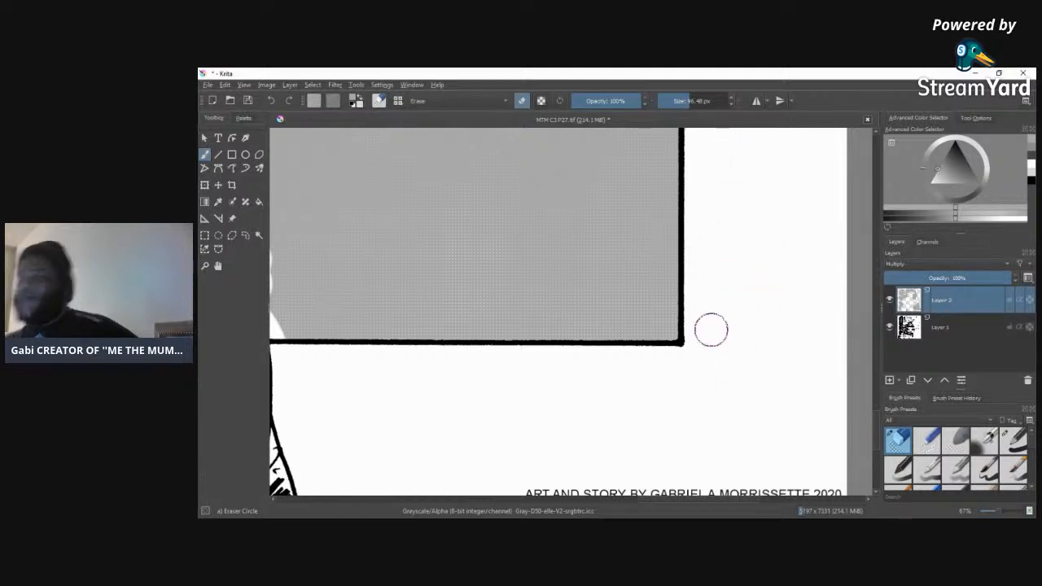
{"action": "left_click_drag", "start_coordinate": [875, 420], "coordinate": [878, 386]}
{"action": "mouse_move", "coordinate": [771, 356]}
{"action": "left_mouse_down"}
{"action": "mouse_move", "coordinate": [771, 383]}
{"action": "mouse_move", "coordinate": [736, 333]}
{"action": "mouse_move", "coordinate": [713, 329]}
{"action": "mouse_move", "coordinate": [699, 403]}
{"action": "mouse_move", "coordinate": [700, 333]}
{"action": "left_mouse_up"}
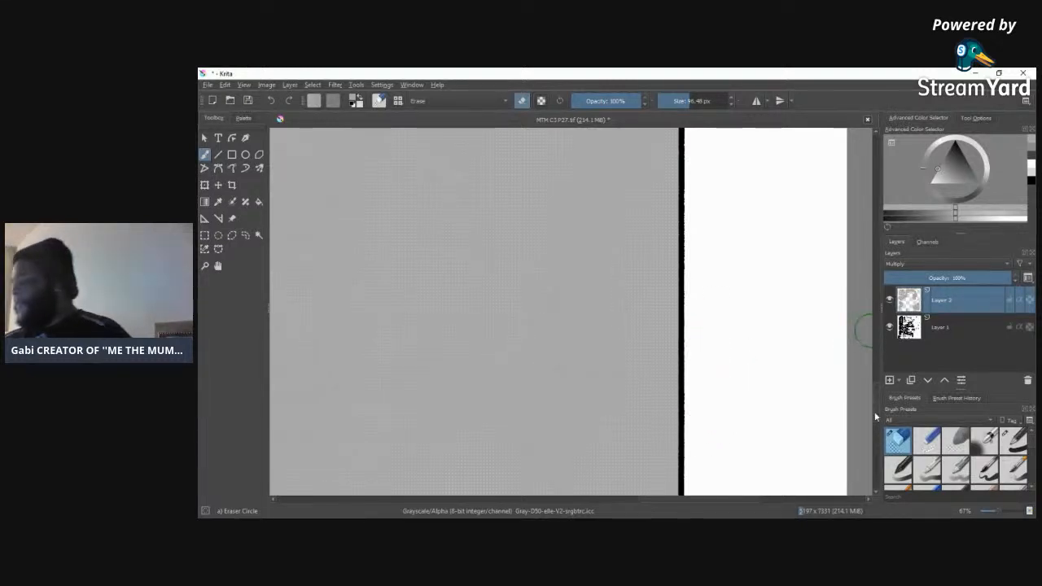
{"action": "mouse_move", "coordinate": [877, 386]}
{"action": "left_mouse_down"}
{"action": "mouse_move", "coordinate": [872, 317]}
{"action": "mouse_move", "coordinate": [852, 258]}
{"action": "mouse_move", "coordinate": [844, 443]}
{"action": "left_mouse_up"}
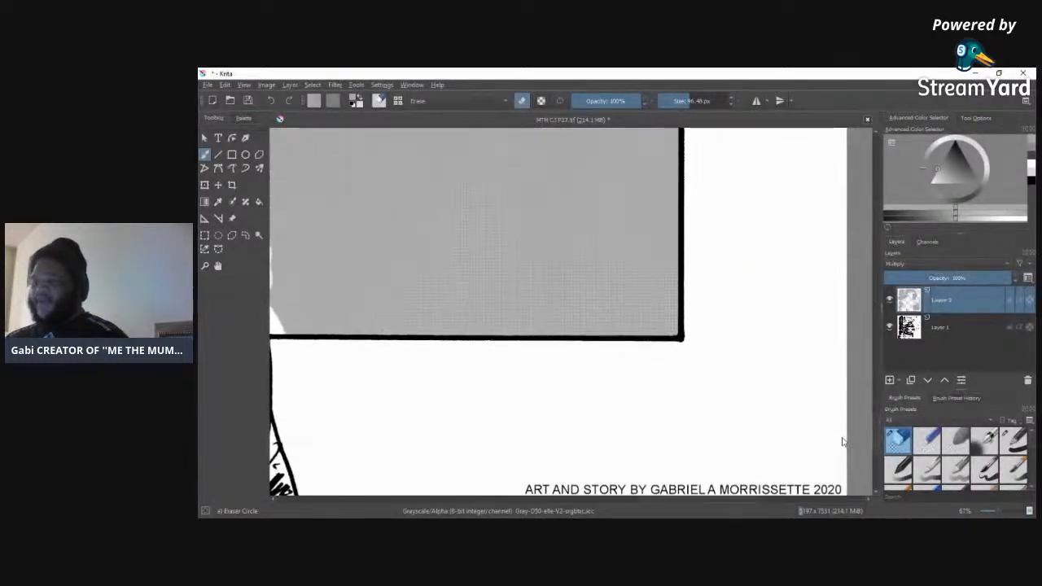
Step: Erase the screentone from the small triangle where the figure's legs meet and from the trouser folds around it
{"action": "mouse_move", "coordinate": [672, 500]}
{"action": "left_mouse_down"}
{"action": "mouse_move", "coordinate": [525, 437]}
{"action": "mouse_move", "coordinate": [480, 432]}
{"action": "mouse_move", "coordinate": [464, 445]}
{"action": "mouse_move", "coordinate": [568, 428]}
{"action": "mouse_move", "coordinate": [411, 419]}
{"action": "mouse_move", "coordinate": [588, 409]}
{"action": "mouse_move", "coordinate": [432, 402]}
{"action": "mouse_move", "coordinate": [592, 380]}
{"action": "mouse_move", "coordinate": [457, 375]}
{"action": "mouse_move", "coordinate": [510, 359]}
{"action": "mouse_move", "coordinate": [441, 356]}
{"action": "mouse_move", "coordinate": [481, 368]}
{"action": "mouse_move", "coordinate": [565, 356]}
{"action": "mouse_move", "coordinate": [541, 346]}
{"action": "mouse_move", "coordinate": [519, 289]}
{"action": "mouse_move", "coordinate": [545, 286]}
{"action": "mouse_move", "coordinate": [545, 312]}
{"action": "mouse_move", "coordinate": [508, 220]}
{"action": "mouse_move", "coordinate": [562, 192]}
{"action": "left_mouse_up"}
{"action": "mouse_move", "coordinate": [572, 248]}
{"action": "left_mouse_down"}
{"action": "mouse_move", "coordinate": [414, 252]}
{"action": "mouse_move", "coordinate": [526, 219]}
{"action": "mouse_move", "coordinate": [469, 259]}
{"action": "mouse_move", "coordinate": [516, 254]}
{"action": "mouse_move", "coordinate": [480, 265]}
{"action": "mouse_move", "coordinate": [520, 278]}
{"action": "mouse_move", "coordinate": [445, 286]}
{"action": "mouse_move", "coordinate": [421, 381]}
{"action": "mouse_move", "coordinate": [459, 266]}
{"action": "mouse_move", "coordinate": [434, 339]}
{"action": "mouse_move", "coordinate": [462, 278]}
{"action": "mouse_move", "coordinate": [447, 327]}
{"action": "mouse_move", "coordinate": [474, 276]}
{"action": "mouse_move", "coordinate": [441, 339]}
{"action": "mouse_move", "coordinate": [477, 282]}
{"action": "mouse_move", "coordinate": [452, 331]}
{"action": "mouse_move", "coordinate": [504, 291]}
{"action": "left_mouse_up"}
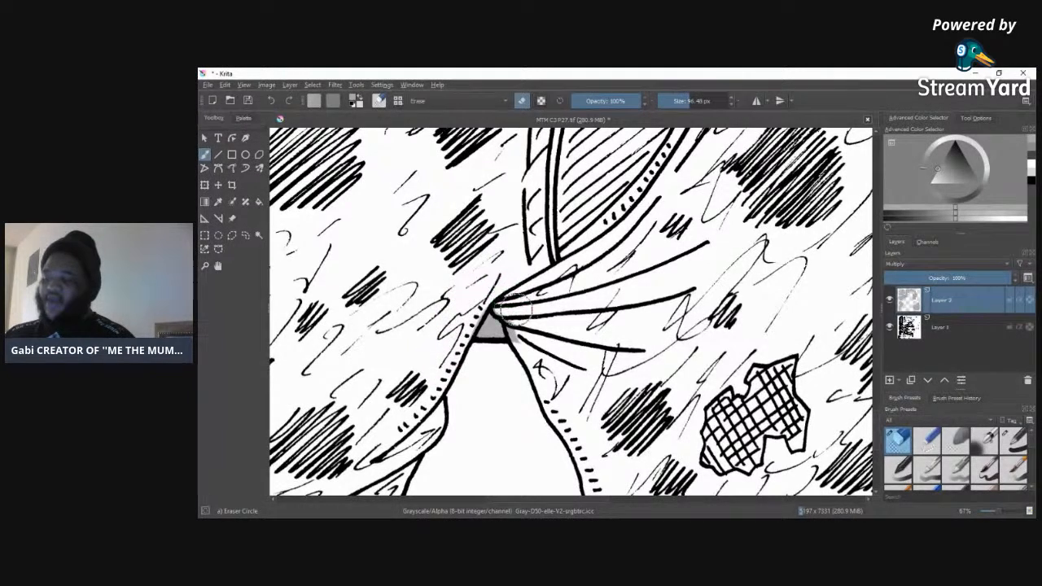
{"action": "mouse_move", "coordinate": [474, 287]}
{"action": "left_mouse_down"}
{"action": "mouse_move", "coordinate": [449, 339]}
{"action": "mouse_move", "coordinate": [482, 267]}
{"action": "mouse_move", "coordinate": [516, 359]}
{"action": "left_mouse_up"}
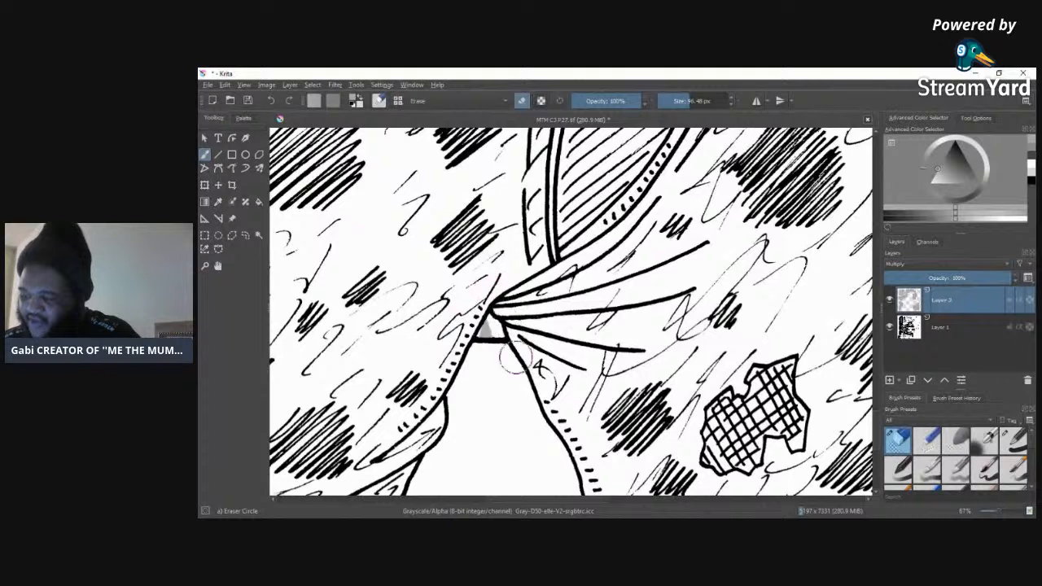
{"action": "mouse_move", "coordinate": [504, 293]}
{"action": "left_mouse_down"}
{"action": "mouse_move", "coordinate": [493, 375]}
{"action": "mouse_move", "coordinate": [499, 328]}
{"action": "mouse_move", "coordinate": [530, 356]}
{"action": "left_mouse_up"}
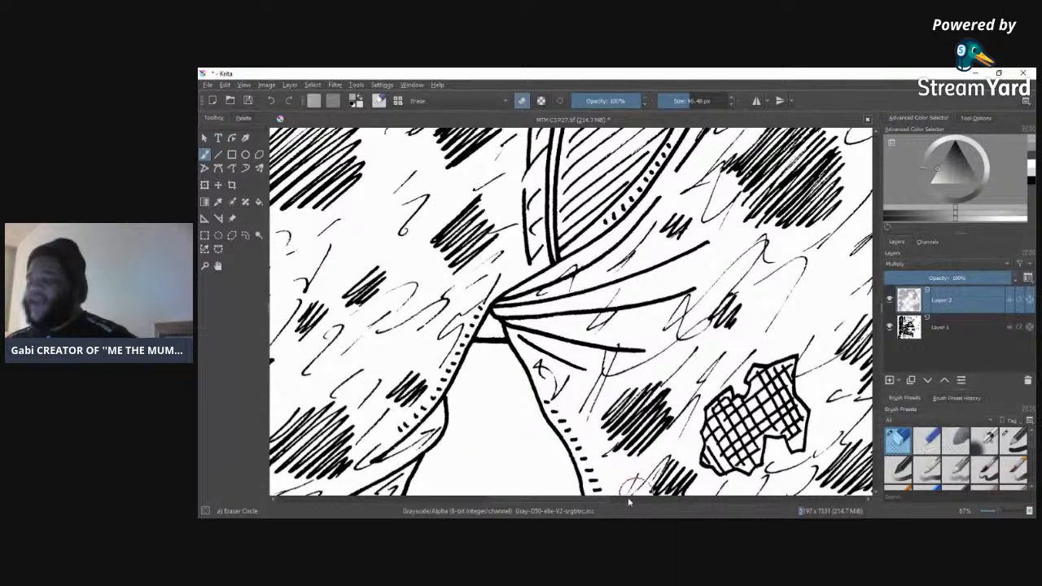
Step: Erase the screentone from the part of the trousers beside the lower black letter
{"action": "left_click_drag", "start_coordinate": [605, 499], "coordinate": [492, 499]}
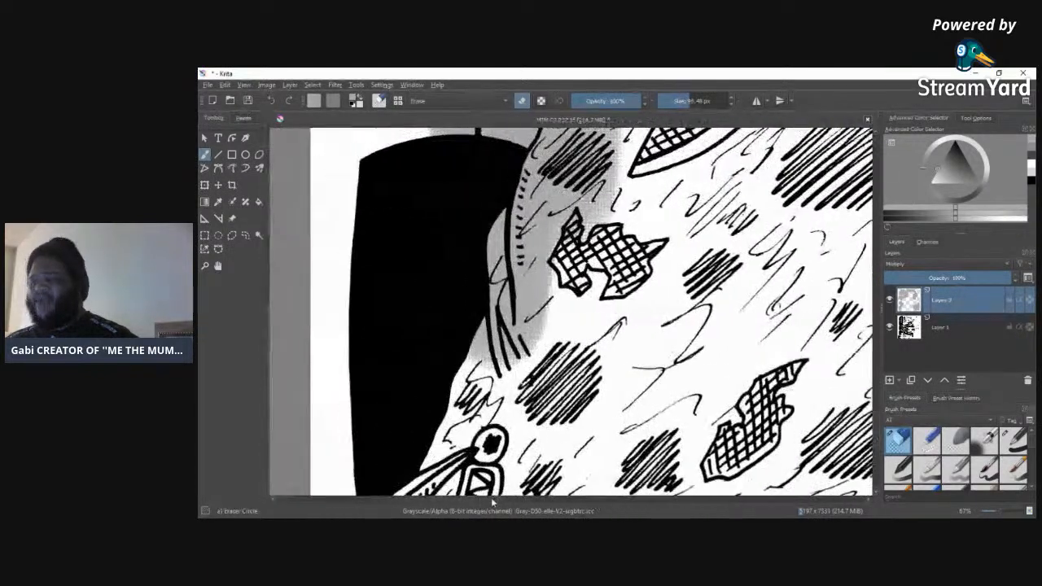
{"action": "mouse_move", "coordinate": [488, 383]}
{"action": "left_mouse_down"}
{"action": "mouse_move", "coordinate": [517, 181]}
{"action": "mouse_move", "coordinate": [529, 346]}
{"action": "left_mouse_up"}
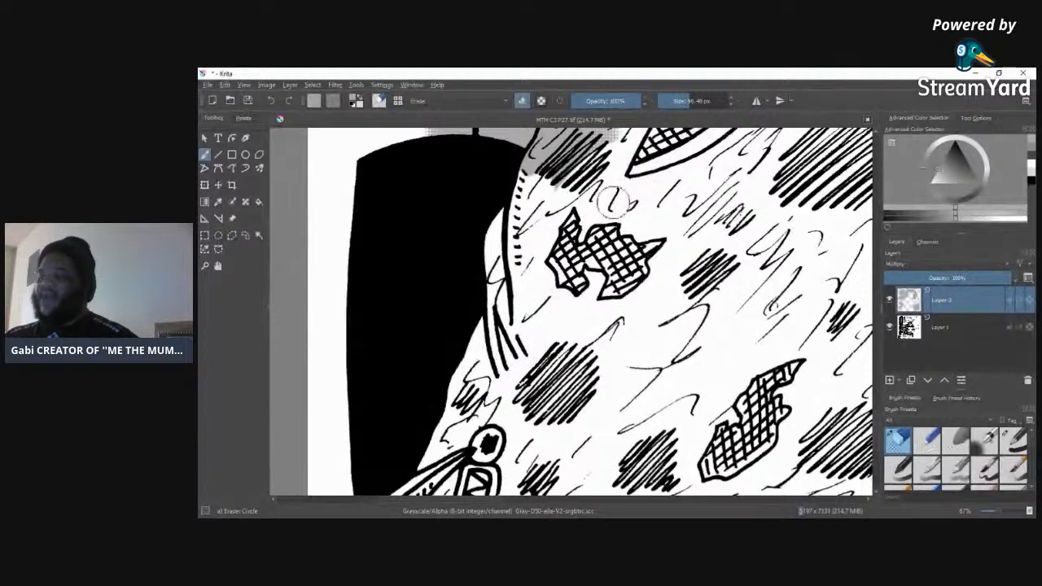
{"action": "mouse_move", "coordinate": [626, 147]}
{"action": "left_mouse_down"}
{"action": "mouse_move", "coordinate": [537, 183]}
{"action": "mouse_move", "coordinate": [529, 162]}
{"action": "mouse_move", "coordinate": [698, 132]}
{"action": "left_mouse_up"}
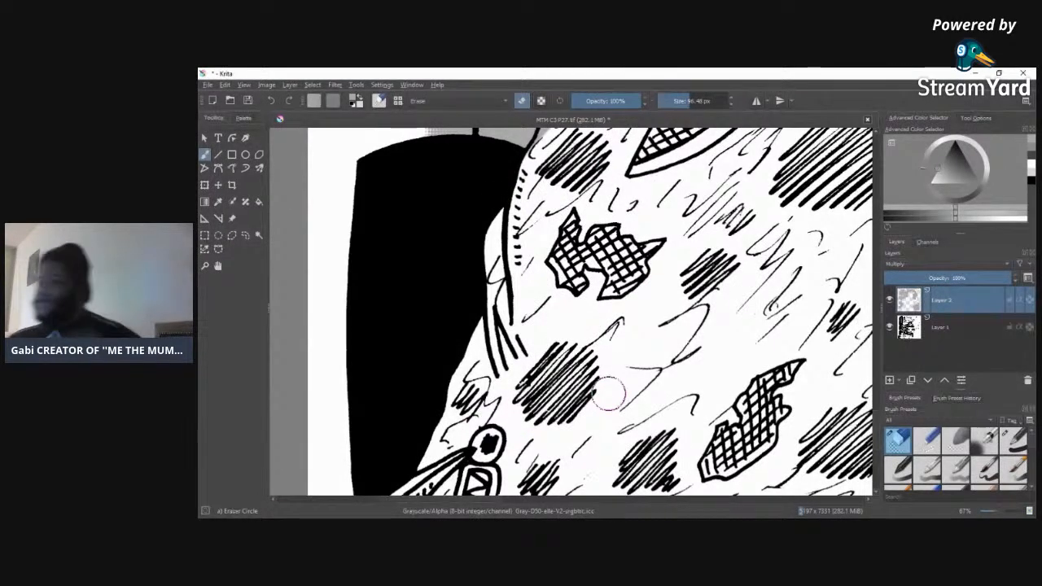
Step: Erase the screentone from the hip below the hatched top and from the margin outside the left border between the black letters
{"action": "scroll", "coordinate": [877, 413], "scroll_direction": "up", "scroll_amount": 6}
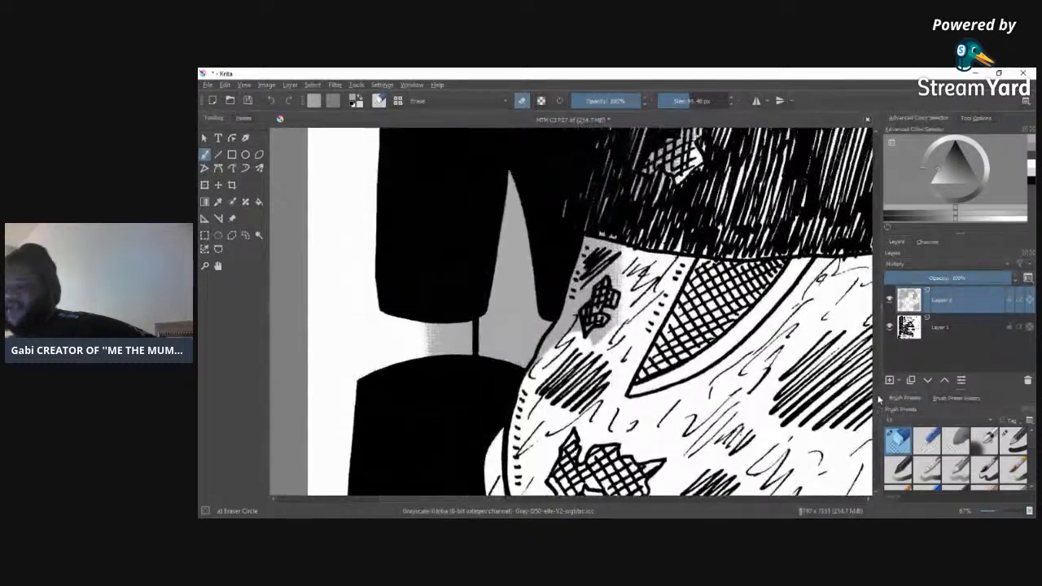
{"action": "mouse_move", "coordinate": [603, 285]}
{"action": "left_mouse_down"}
{"action": "mouse_move", "coordinate": [608, 338]}
{"action": "mouse_move", "coordinate": [582, 390]}
{"action": "left_mouse_up"}
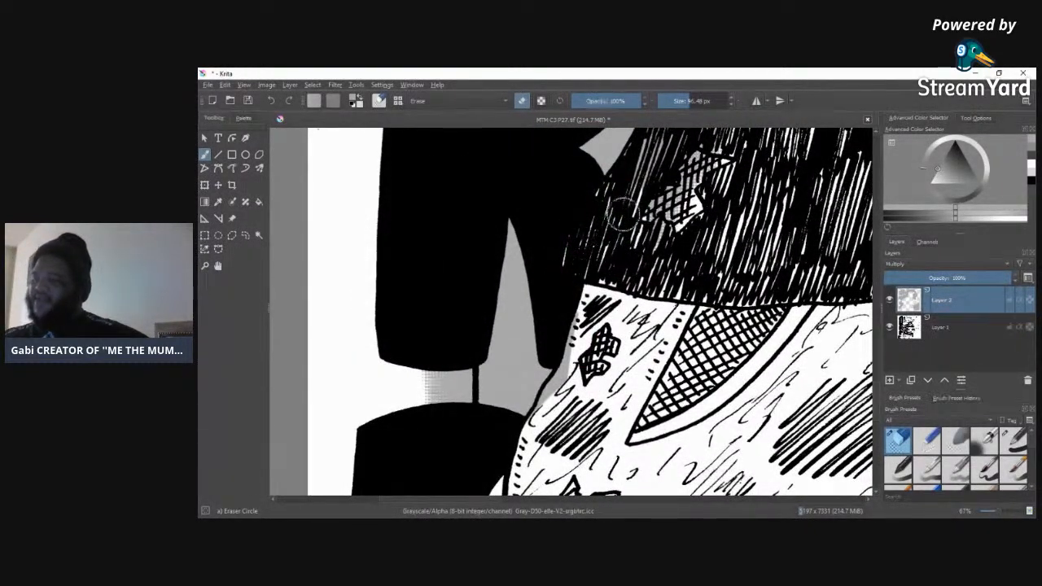
{"action": "mouse_move", "coordinate": [575, 302]}
{"action": "left_mouse_down"}
{"action": "mouse_move", "coordinate": [576, 332]}
{"action": "mouse_move", "coordinate": [511, 460]}
{"action": "left_mouse_up"}
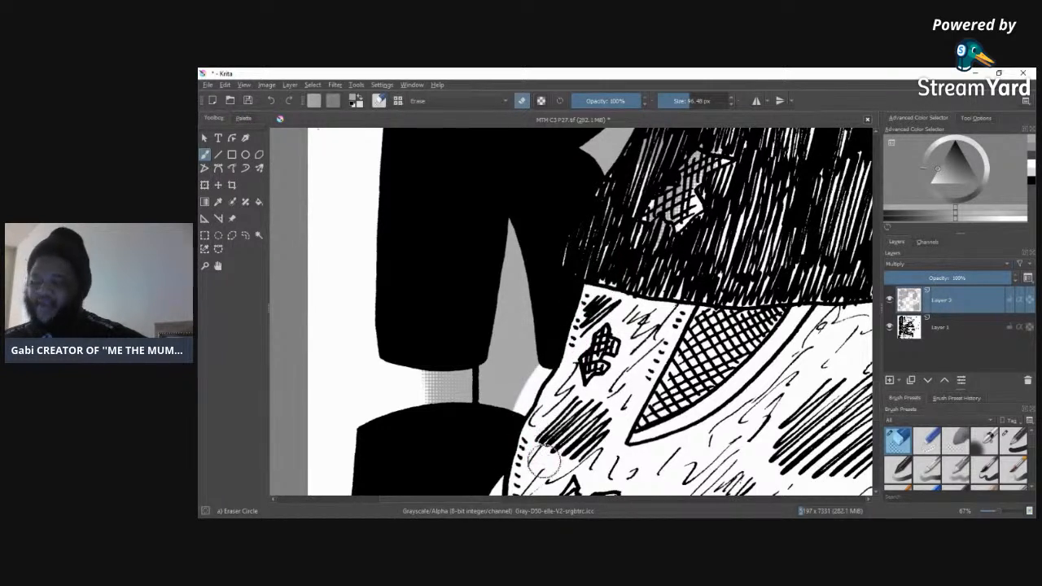
{"action": "mouse_move", "coordinate": [446, 373]}
{"action": "left_mouse_down"}
{"action": "mouse_move", "coordinate": [442, 400]}
{"action": "mouse_move", "coordinate": [423, 395]}
{"action": "left_mouse_up"}
{"action": "left_click_drag", "start_coordinate": [451, 356], "coordinate": [455, 383]}
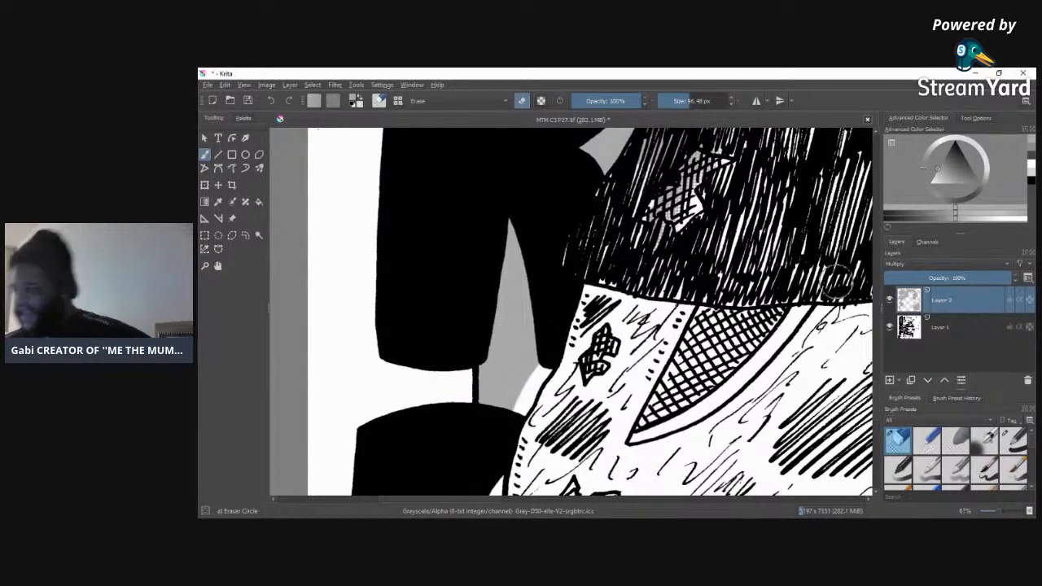
{"action": "scroll", "coordinate": [877, 409], "scroll_direction": "down", "scroll_amount": 5}
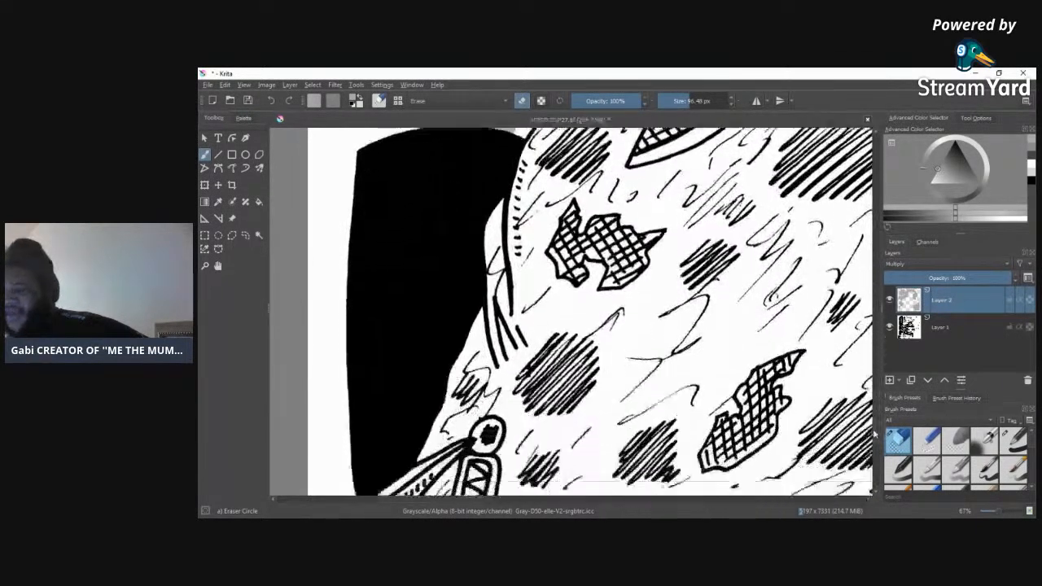
{"action": "scroll", "coordinate": [876, 411], "scroll_direction": "up", "scroll_amount": 6}
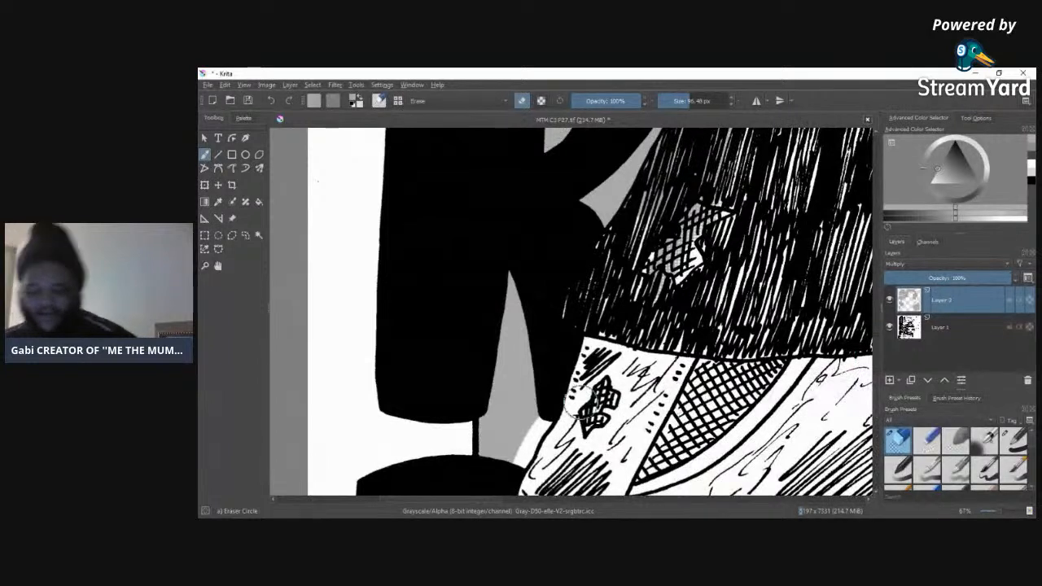
Step: Erase a white outline from the screentone between the bottom letter R's legs, along its bowl and inside its counter
{"action": "mouse_move", "coordinate": [465, 423]}
{"action": "left_mouse_down"}
{"action": "mouse_move", "coordinate": [483, 391]}
{"action": "mouse_move", "coordinate": [514, 252]}
{"action": "mouse_move", "coordinate": [553, 427]}
{"action": "mouse_move", "coordinate": [564, 418]}
{"action": "left_mouse_up"}
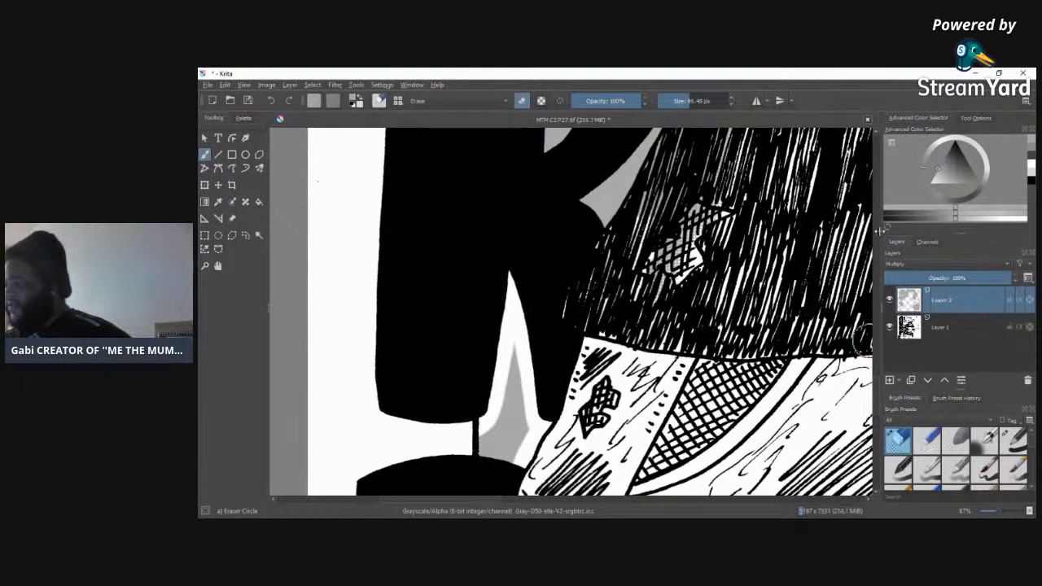
{"action": "scroll", "coordinate": [862, 322], "scroll_direction": "up", "scroll_amount": 5}
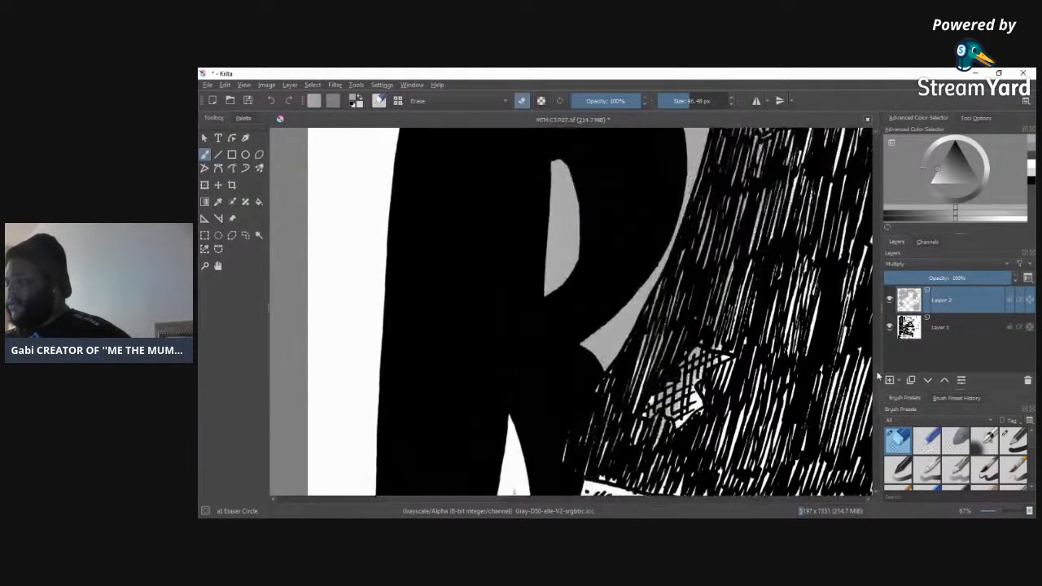
{"action": "mouse_move", "coordinate": [603, 398]}
{"action": "left_mouse_down"}
{"action": "mouse_move", "coordinate": [610, 458]}
{"action": "mouse_move", "coordinate": [570, 390]}
{"action": "mouse_move", "coordinate": [627, 350]}
{"action": "mouse_move", "coordinate": [664, 293]}
{"action": "mouse_move", "coordinate": [686, 218]}
{"action": "mouse_move", "coordinate": [674, 154]}
{"action": "mouse_move", "coordinate": [643, 135]}
{"action": "left_mouse_up"}
{"action": "mouse_move", "coordinate": [558, 236]}
{"action": "left_mouse_down"}
{"action": "mouse_move", "coordinate": [543, 213]}
{"action": "mouse_move", "coordinate": [533, 353]}
{"action": "mouse_move", "coordinate": [569, 349]}
{"action": "mouse_move", "coordinate": [593, 307]}
{"action": "mouse_move", "coordinate": [584, 219]}
{"action": "mouse_move", "coordinate": [562, 196]}
{"action": "left_mouse_up"}
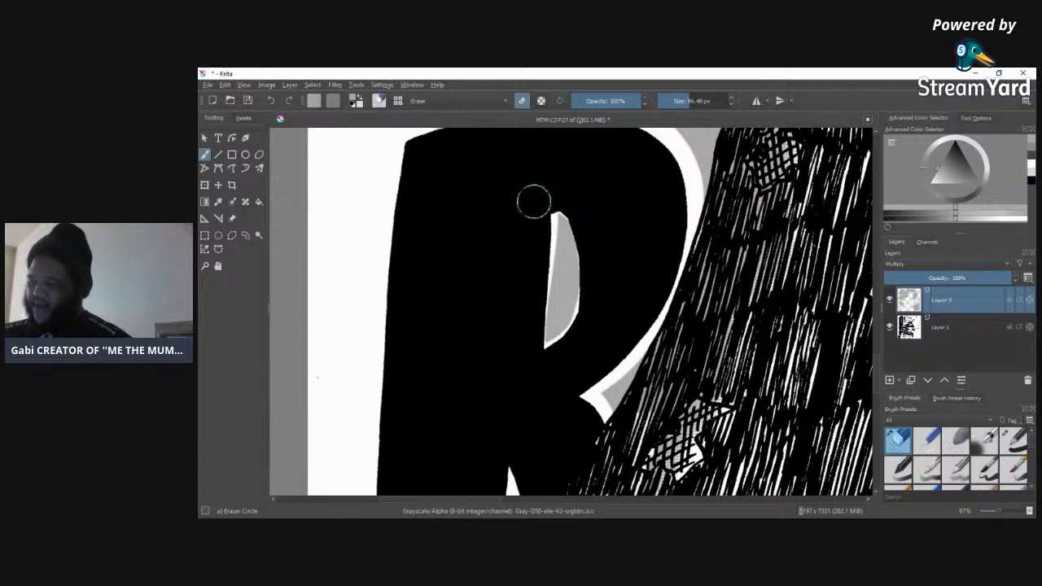
{"action": "mouse_move", "coordinate": [542, 234]}
{"action": "left_mouse_down"}
{"action": "mouse_move", "coordinate": [540, 345]}
{"action": "mouse_move", "coordinate": [564, 336]}
{"action": "mouse_move", "coordinate": [580, 311]}
{"action": "mouse_move", "coordinate": [584, 242]}
{"action": "left_mouse_up"}
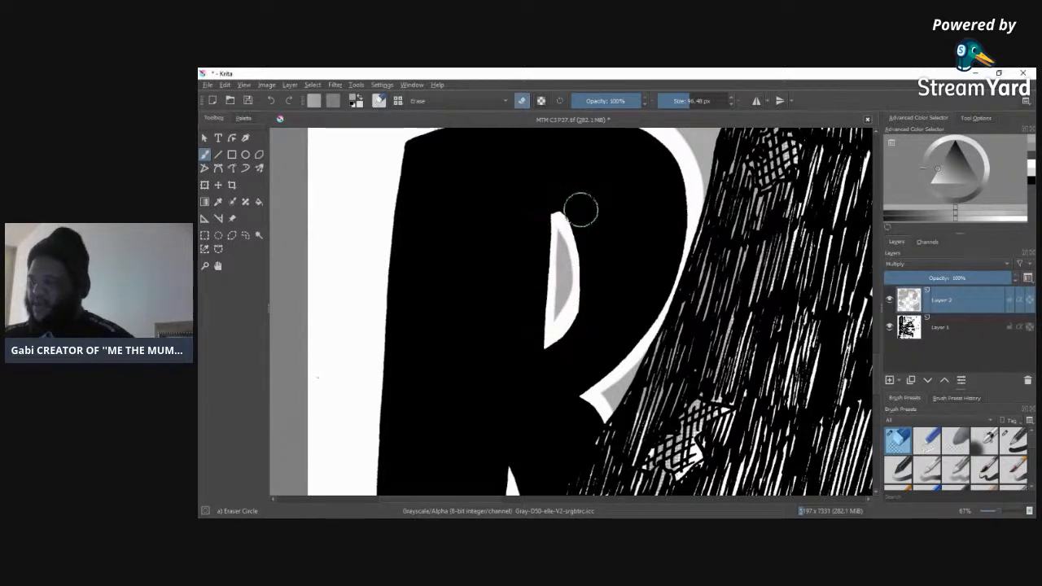
Step: Erase the screentone along the bottom R's upper edge and from the margin outside the left border above it
{"action": "scroll", "coordinate": [875, 370], "scroll_direction": "up", "scroll_amount": 5}
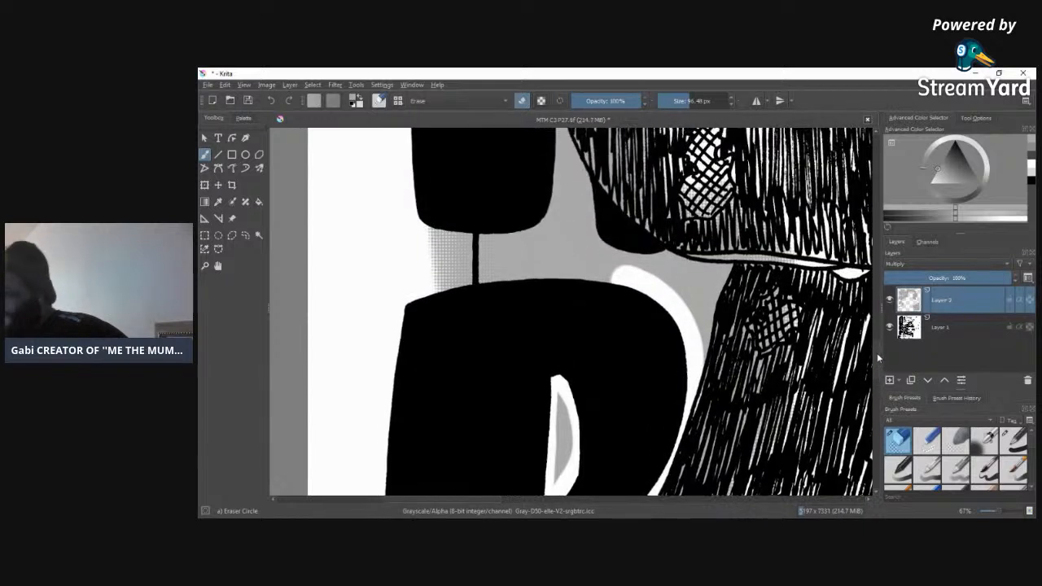
{"action": "mouse_move", "coordinate": [636, 293]}
{"action": "left_mouse_down"}
{"action": "mouse_move", "coordinate": [573, 279]}
{"action": "mouse_move", "coordinate": [444, 283]}
{"action": "left_mouse_up"}
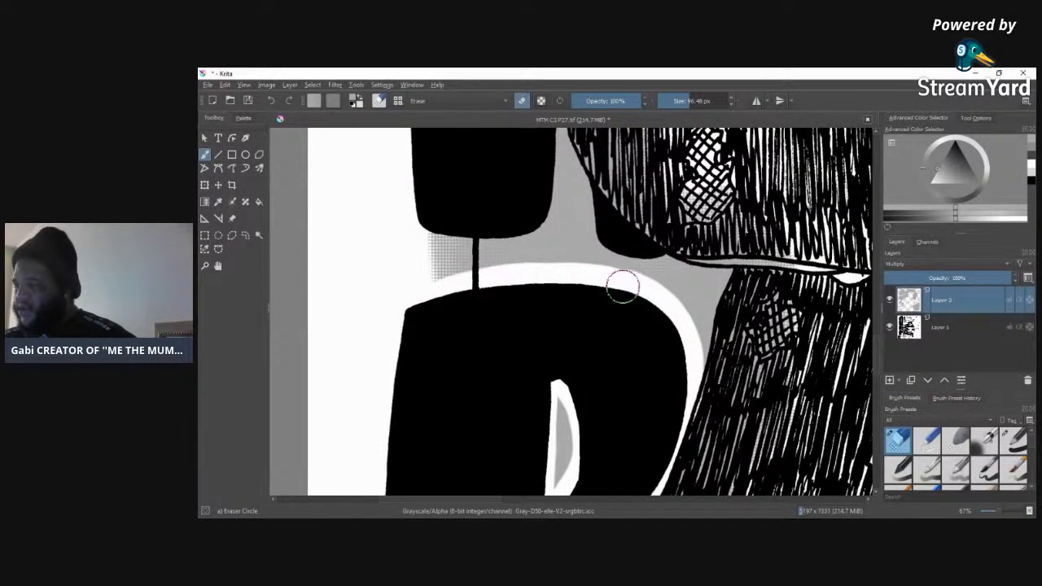
{"action": "left_click_drag", "start_coordinate": [614, 283], "coordinate": [619, 283]}
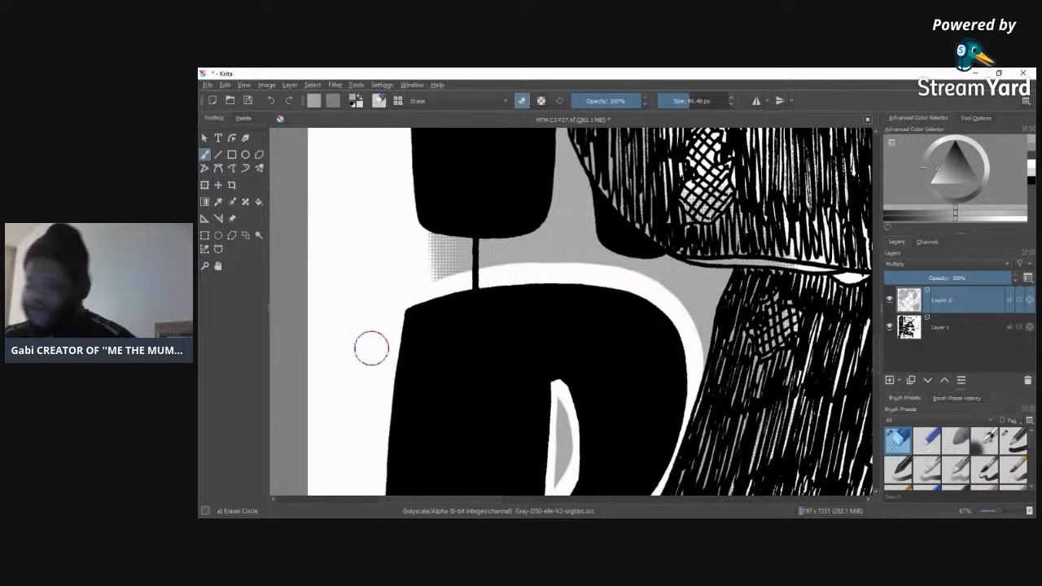
{"action": "mouse_move", "coordinate": [421, 221]}
{"action": "left_mouse_down"}
{"action": "mouse_move", "coordinate": [432, 254]}
{"action": "mouse_move", "coordinate": [447, 193]}
{"action": "mouse_move", "coordinate": [454, 285]}
{"action": "mouse_move", "coordinate": [460, 222]}
{"action": "mouse_move", "coordinate": [457, 279]}
{"action": "left_mouse_up"}
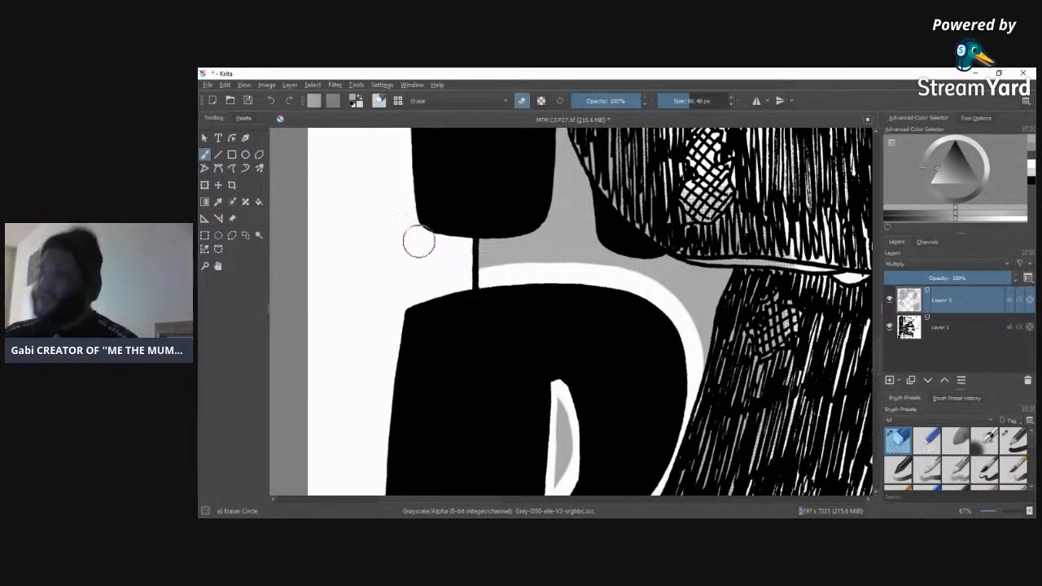
Step: Erase a white outline along the hatched figure's edge where it faces the bottom R's bowl and notch
{"action": "mouse_move", "coordinate": [736, 265]}
{"action": "left_mouse_down"}
{"action": "mouse_move", "coordinate": [685, 427]}
{"action": "mouse_move", "coordinate": [757, 322]}
{"action": "mouse_move", "coordinate": [763, 252]}
{"action": "mouse_move", "coordinate": [768, 279]}
{"action": "mouse_move", "coordinate": [741, 348]}
{"action": "mouse_move", "coordinate": [788, 300]}
{"action": "mouse_move", "coordinate": [834, 289]}
{"action": "mouse_move", "coordinate": [790, 387]}
{"action": "mouse_move", "coordinate": [836, 287]}
{"action": "mouse_move", "coordinate": [735, 456]}
{"action": "mouse_move", "coordinate": [750, 328]}
{"action": "mouse_move", "coordinate": [698, 420]}
{"action": "mouse_move", "coordinate": [709, 476]}
{"action": "mouse_move", "coordinate": [828, 305]}
{"action": "left_mouse_up"}
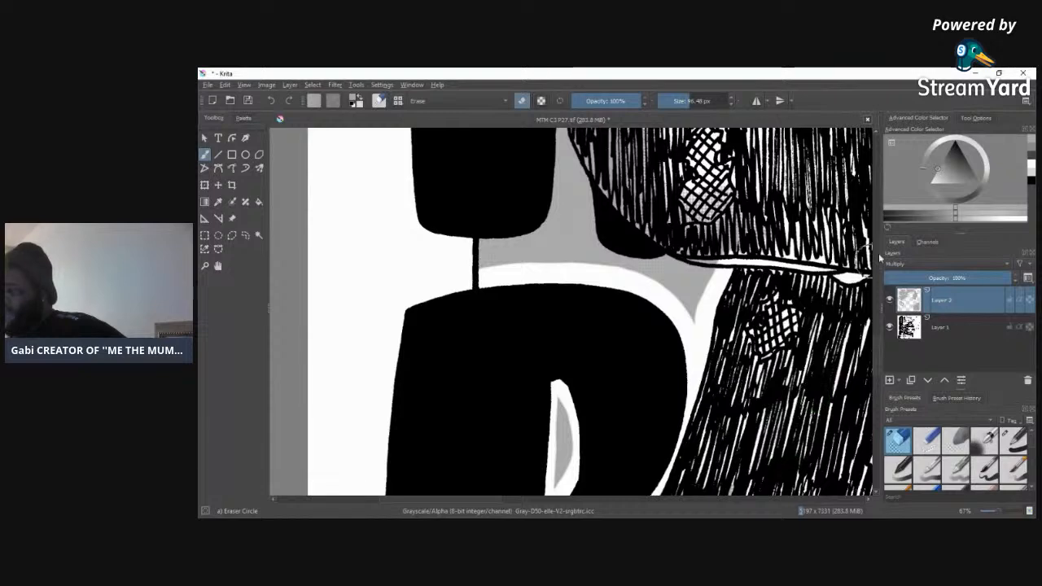
{"action": "mouse_move", "coordinate": [879, 355]}
{"action": "left_mouse_down"}
{"action": "mouse_move", "coordinate": [881, 379]}
{"action": "mouse_move", "coordinate": [881, 345]}
{"action": "mouse_move", "coordinate": [880, 379]}
{"action": "left_mouse_up"}
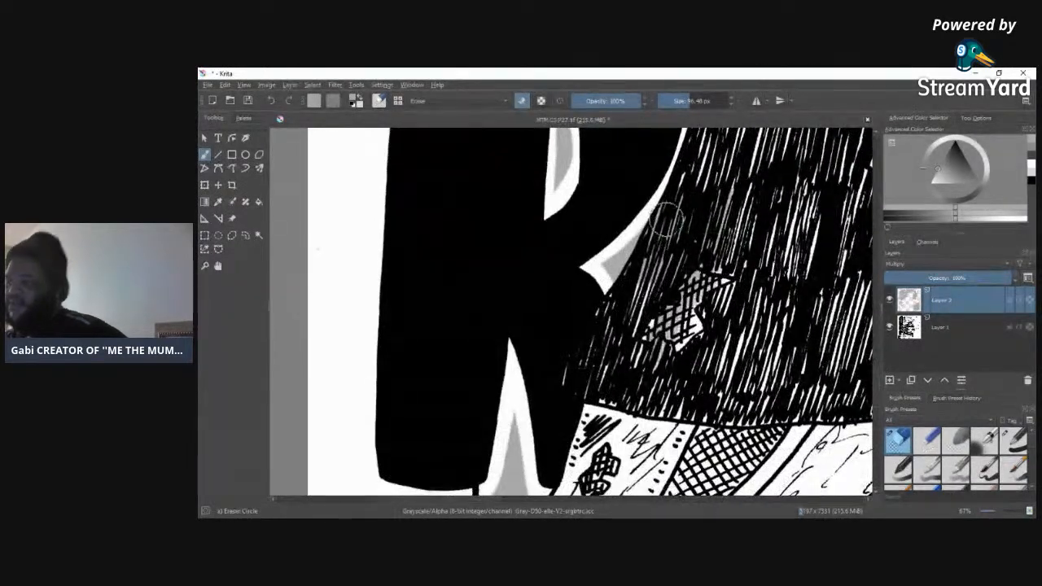
{"action": "mouse_move", "coordinate": [649, 228]}
{"action": "left_mouse_down"}
{"action": "mouse_move", "coordinate": [598, 326]}
{"action": "mouse_move", "coordinate": [688, 203]}
{"action": "mouse_move", "coordinate": [671, 295]}
{"action": "mouse_move", "coordinate": [688, 349]}
{"action": "left_mouse_up"}
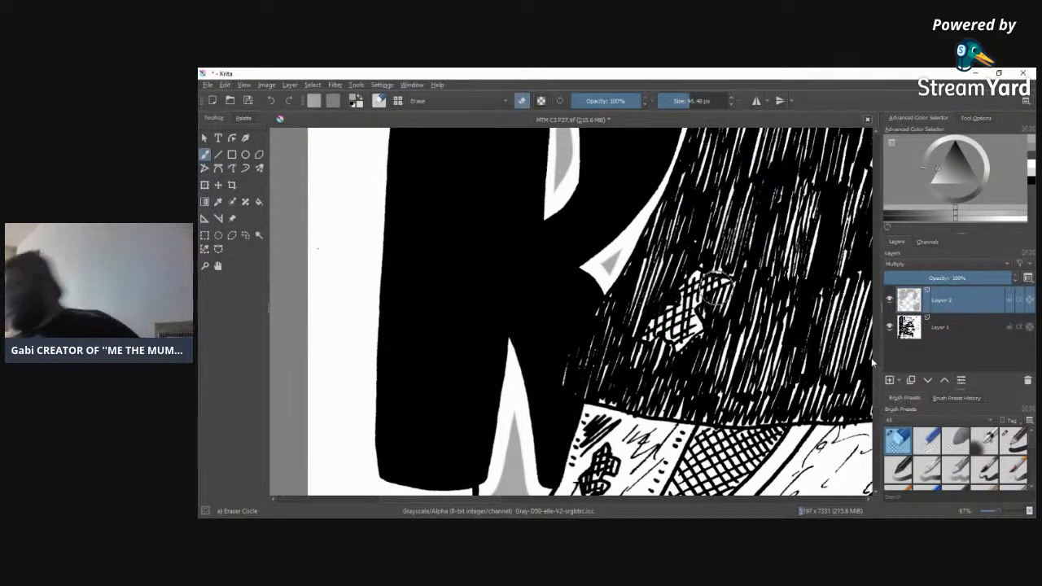
Step: Erase a white outline around the feet of the second R from the bottom and along the hatched sleeve beside it
{"action": "left_click_drag", "start_coordinate": [881, 391], "coordinate": [881, 345]}
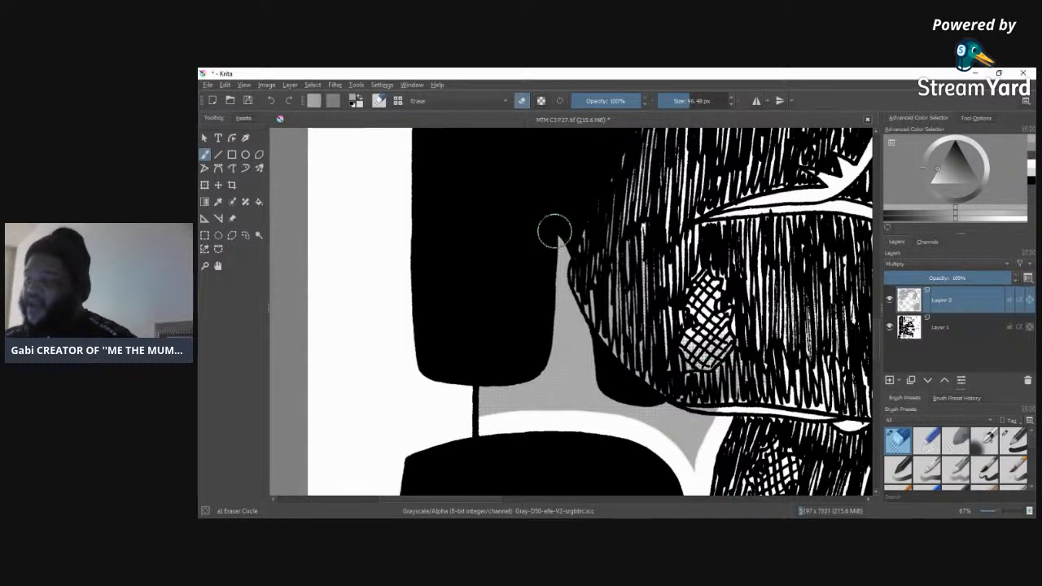
{"action": "mouse_move", "coordinate": [557, 235]}
{"action": "left_mouse_down"}
{"action": "mouse_move", "coordinate": [547, 368]}
{"action": "mouse_move", "coordinate": [533, 385]}
{"action": "mouse_move", "coordinate": [503, 389]}
{"action": "left_mouse_up"}
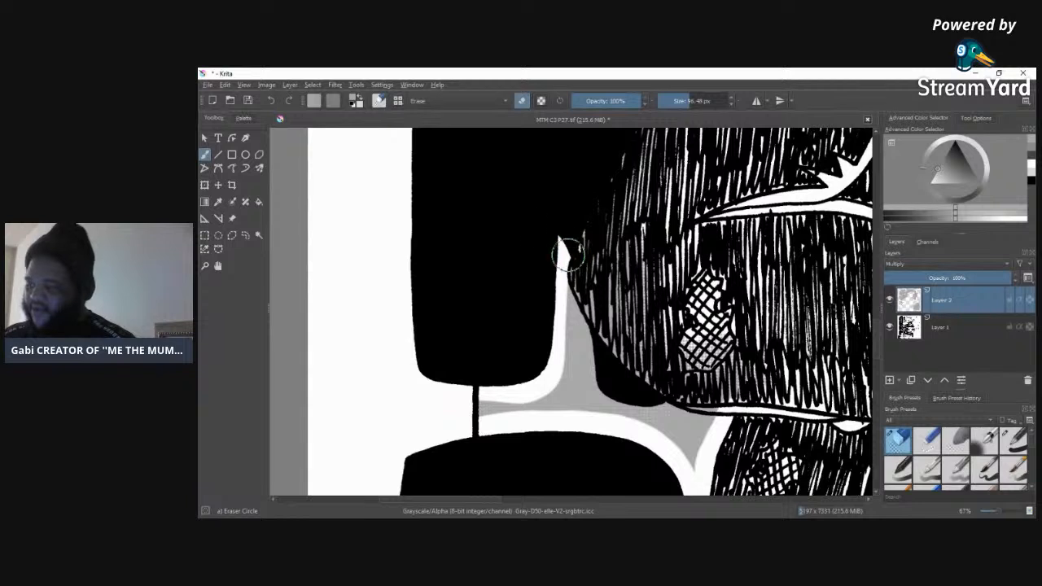
{"action": "mouse_move", "coordinate": [569, 254]}
{"action": "left_mouse_down"}
{"action": "mouse_move", "coordinate": [604, 383]}
{"action": "mouse_move", "coordinate": [660, 393]}
{"action": "mouse_move", "coordinate": [649, 359]}
{"action": "left_mouse_up"}
{"action": "mouse_move", "coordinate": [604, 331]}
{"action": "left_mouse_down"}
{"action": "mouse_move", "coordinate": [616, 393]}
{"action": "mouse_move", "coordinate": [711, 398]}
{"action": "mouse_move", "coordinate": [709, 384]}
{"action": "mouse_move", "coordinate": [641, 386]}
{"action": "mouse_move", "coordinate": [720, 420]}
{"action": "mouse_move", "coordinate": [768, 415]}
{"action": "mouse_move", "coordinate": [698, 375]}
{"action": "mouse_move", "coordinate": [614, 380]}
{"action": "left_mouse_up"}
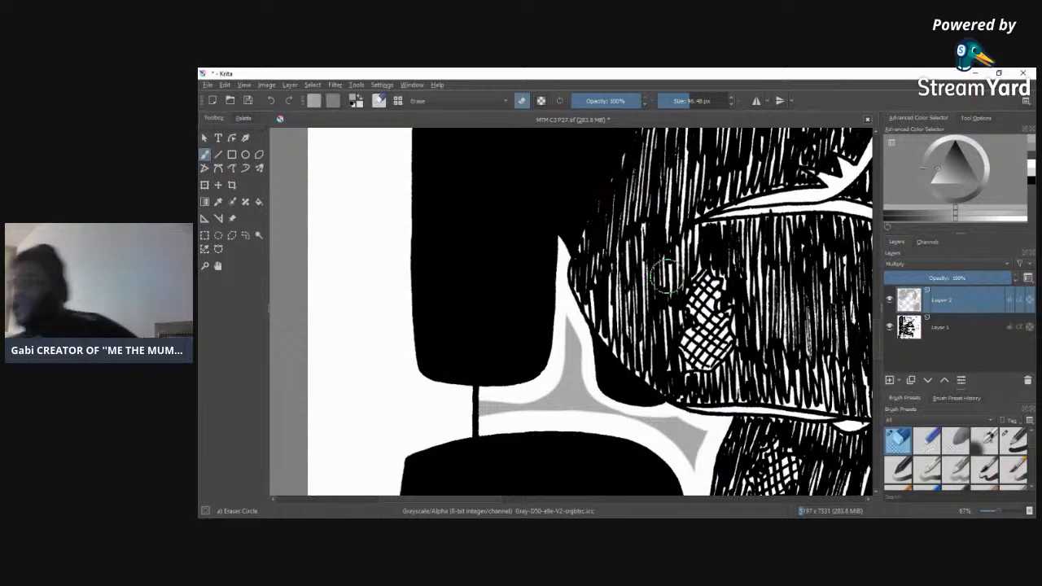
Step: Erase the screentone between the second R and the cross-hatched patch, and along the inner edge of that R's counter
{"action": "mouse_move", "coordinate": [877, 344]}
{"action": "left_mouse_down"}
{"action": "mouse_move", "coordinate": [877, 322]}
{"action": "mouse_move", "coordinate": [874, 368]}
{"action": "mouse_move", "coordinate": [877, 324]}
{"action": "left_mouse_up"}
{"action": "mouse_move", "coordinate": [688, 303]}
{"action": "left_mouse_down"}
{"action": "mouse_move", "coordinate": [672, 321]}
{"action": "mouse_move", "coordinate": [699, 373]}
{"action": "mouse_move", "coordinate": [758, 246]}
{"action": "mouse_move", "coordinate": [772, 189]}
{"action": "mouse_move", "coordinate": [748, 245]}
{"action": "mouse_move", "coordinate": [754, 173]}
{"action": "left_mouse_up"}
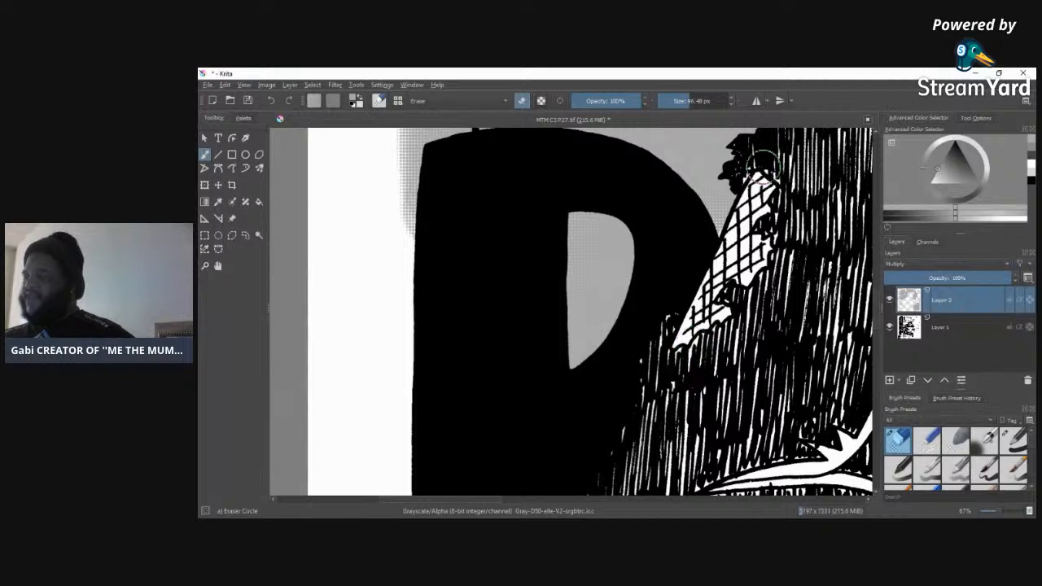
{"action": "left_click_drag", "start_coordinate": [742, 196], "coordinate": [710, 268]}
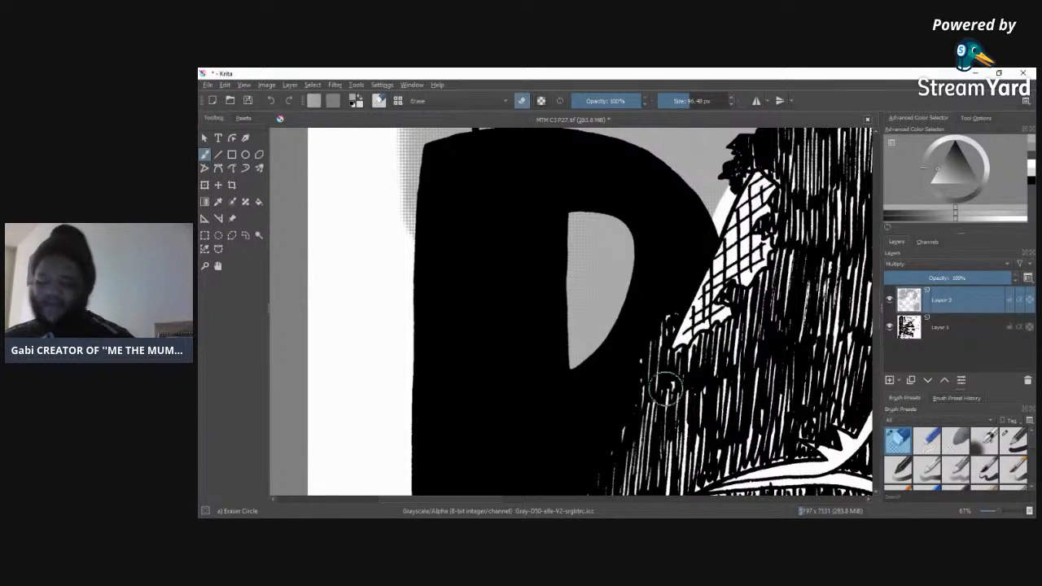
{"action": "mouse_move", "coordinate": [559, 212]}
{"action": "left_mouse_down"}
{"action": "mouse_move", "coordinate": [565, 406]}
{"action": "mouse_move", "coordinate": [567, 382]}
{"action": "mouse_move", "coordinate": [621, 324]}
{"action": "mouse_move", "coordinate": [641, 257]}
{"action": "mouse_move", "coordinate": [636, 232]}
{"action": "mouse_move", "coordinate": [611, 208]}
{"action": "mouse_move", "coordinate": [530, 211]}
{"action": "mouse_move", "coordinate": [622, 193]}
{"action": "mouse_move", "coordinate": [631, 216]}
{"action": "mouse_move", "coordinate": [561, 196]}
{"action": "left_mouse_up"}
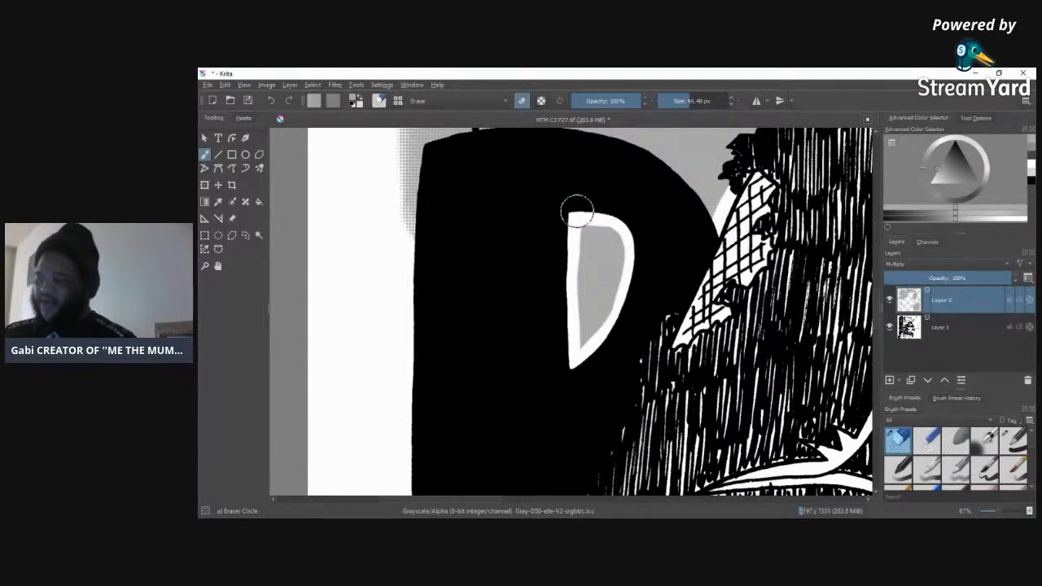
{"action": "mouse_move", "coordinate": [639, 294]}
{"action": "left_mouse_down"}
{"action": "mouse_move", "coordinate": [623, 330]}
{"action": "mouse_move", "coordinate": [580, 369]}
{"action": "mouse_move", "coordinate": [613, 346]}
{"action": "mouse_move", "coordinate": [582, 362]}
{"action": "mouse_move", "coordinate": [640, 292]}
{"action": "mouse_move", "coordinate": [580, 361]}
{"action": "left_mouse_up"}
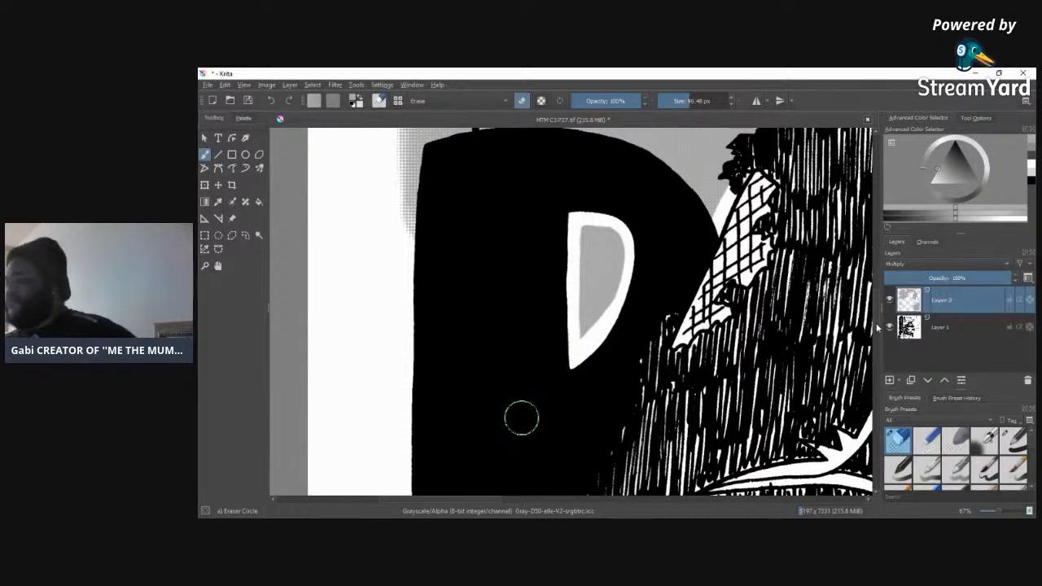
Step: Erase the screentone outside the left border above the second R and add a white outline along the figure's hatched shoulder
{"action": "scroll", "coordinate": [877, 318], "scroll_direction": "up", "scroll_amount": 5}
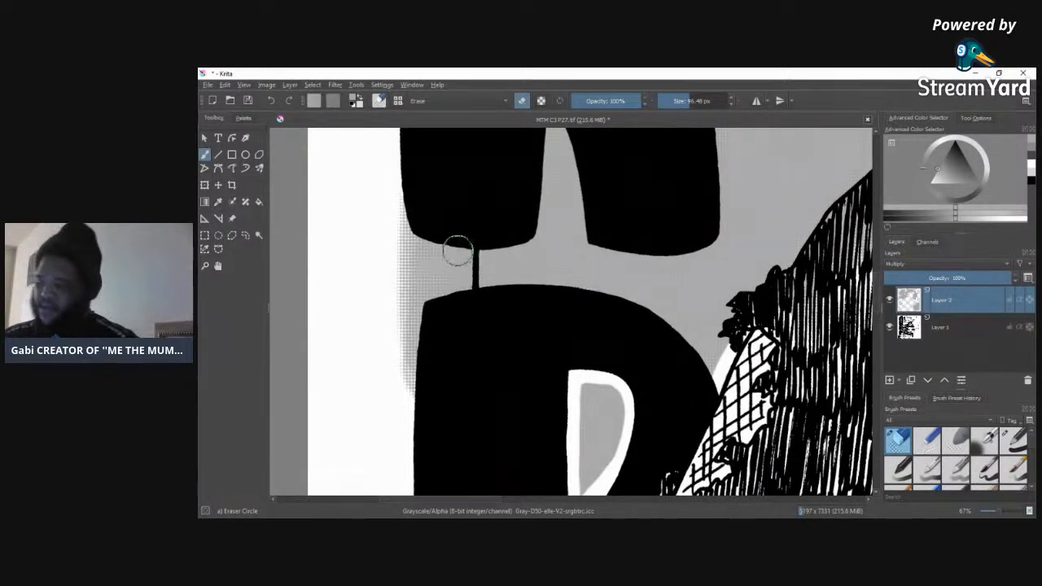
{"action": "left_click_drag", "start_coordinate": [458, 252], "coordinate": [457, 255]}
{"action": "mouse_move", "coordinate": [457, 312]}
{"action": "left_mouse_down"}
{"action": "mouse_move", "coordinate": [448, 254]}
{"action": "mouse_move", "coordinate": [429, 277]}
{"action": "mouse_move", "coordinate": [421, 419]}
{"action": "mouse_move", "coordinate": [406, 192]}
{"action": "mouse_move", "coordinate": [411, 334]}
{"action": "mouse_move", "coordinate": [426, 250]}
{"action": "mouse_move", "coordinate": [446, 209]}
{"action": "mouse_move", "coordinate": [442, 328]}
{"action": "mouse_move", "coordinate": [458, 249]}
{"action": "mouse_move", "coordinate": [441, 291]}
{"action": "left_mouse_up"}
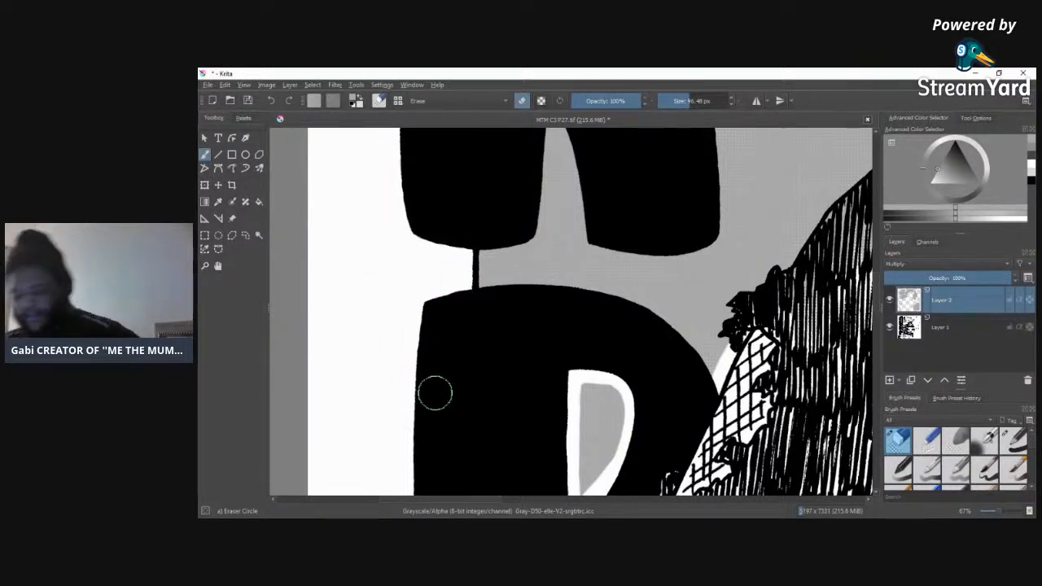
{"action": "mouse_move", "coordinate": [862, 169]}
{"action": "left_mouse_down"}
{"action": "mouse_move", "coordinate": [791, 261]}
{"action": "mouse_move", "coordinate": [730, 303]}
{"action": "mouse_move", "coordinate": [720, 331]}
{"action": "mouse_move", "coordinate": [737, 352]}
{"action": "left_mouse_up"}
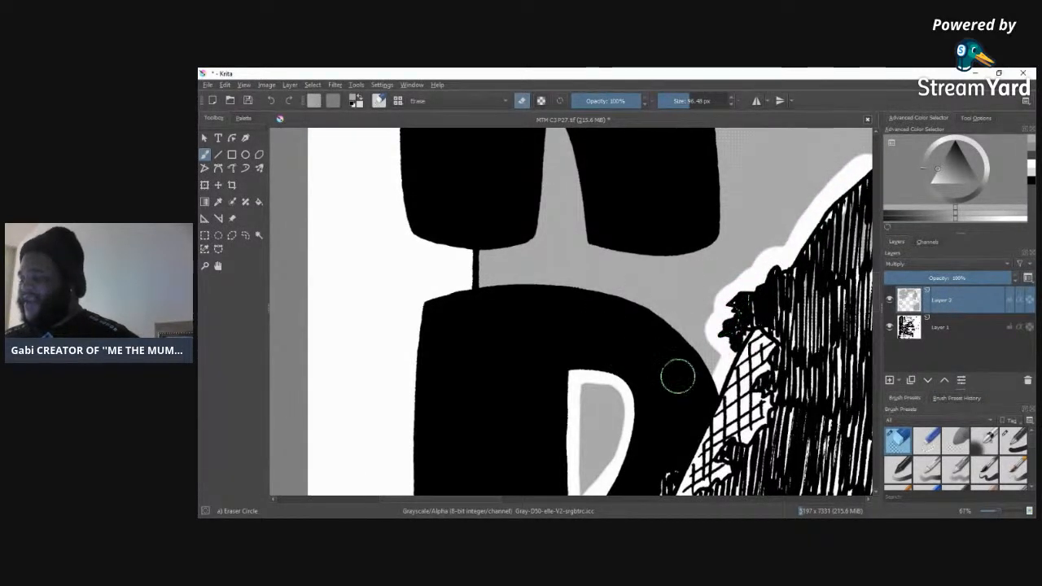
Step: Erase a white outline along the second R's upper curve, undoing and redoing the stroke toward the cross-hatched patch
{"action": "mouse_move", "coordinate": [704, 387]}
{"action": "left_mouse_down"}
{"action": "mouse_move", "coordinate": [670, 333]}
{"action": "mouse_move", "coordinate": [600, 286]}
{"action": "mouse_move", "coordinate": [482, 277]}
{"action": "left_mouse_up"}
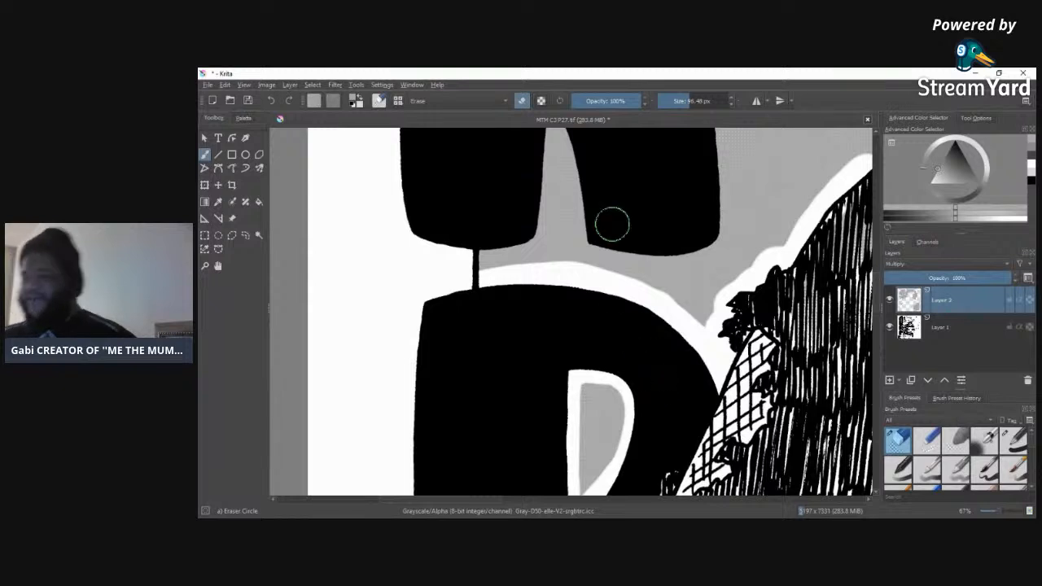
{"action": "left_click", "coordinate": [273, 100]}
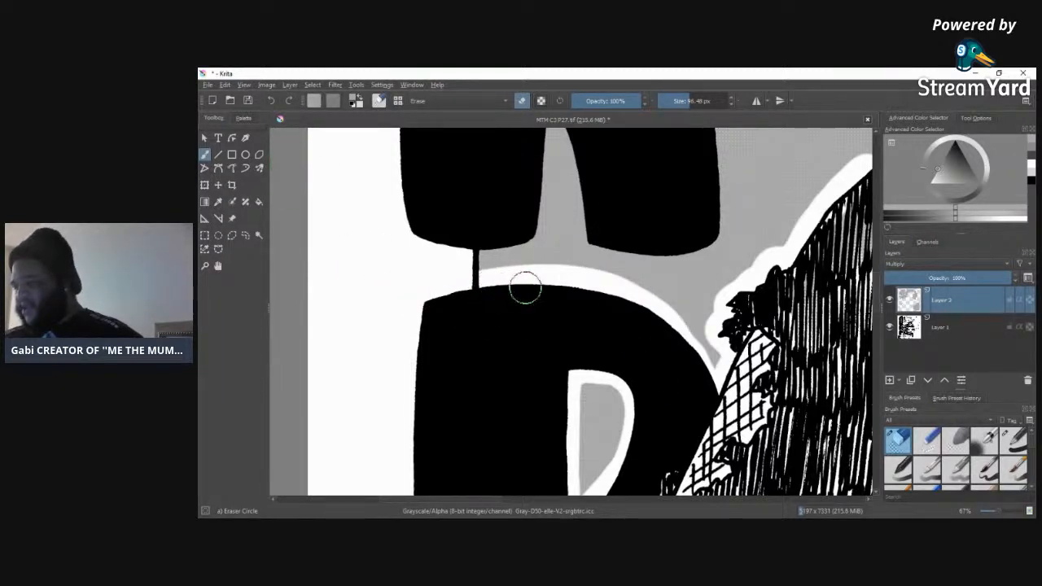
{"action": "mouse_move", "coordinate": [632, 300]}
{"action": "left_mouse_down"}
{"action": "mouse_move", "coordinate": [685, 344]}
{"action": "mouse_move", "coordinate": [721, 418]}
{"action": "left_mouse_up"}
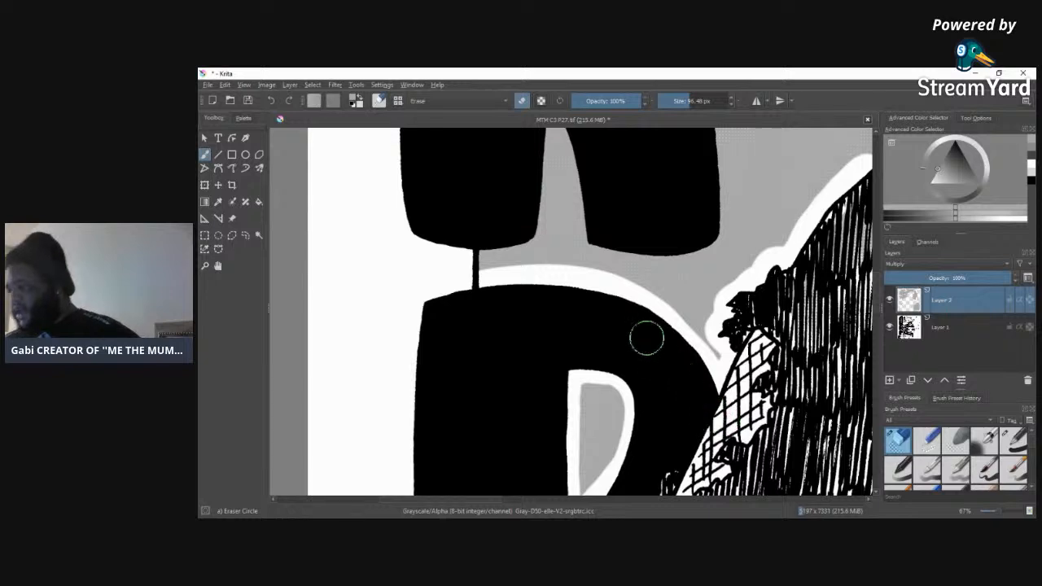
{"action": "mouse_move", "coordinate": [630, 300]}
{"action": "left_mouse_down"}
{"action": "mouse_move", "coordinate": [683, 336]}
{"action": "mouse_move", "coordinate": [731, 422]}
{"action": "left_mouse_up"}
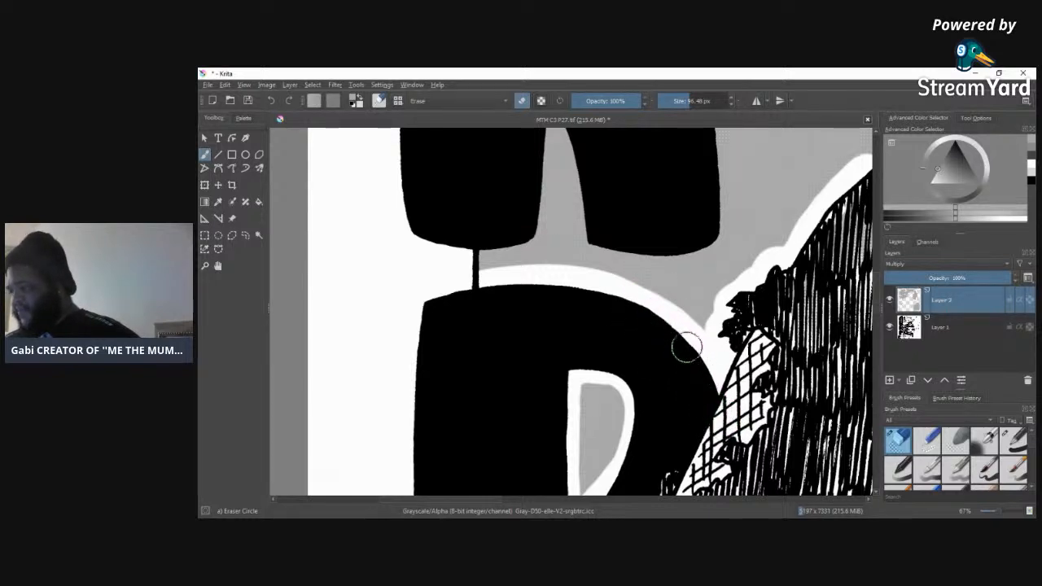
{"action": "left_click_drag", "start_coordinate": [618, 292], "coordinate": [700, 355]}
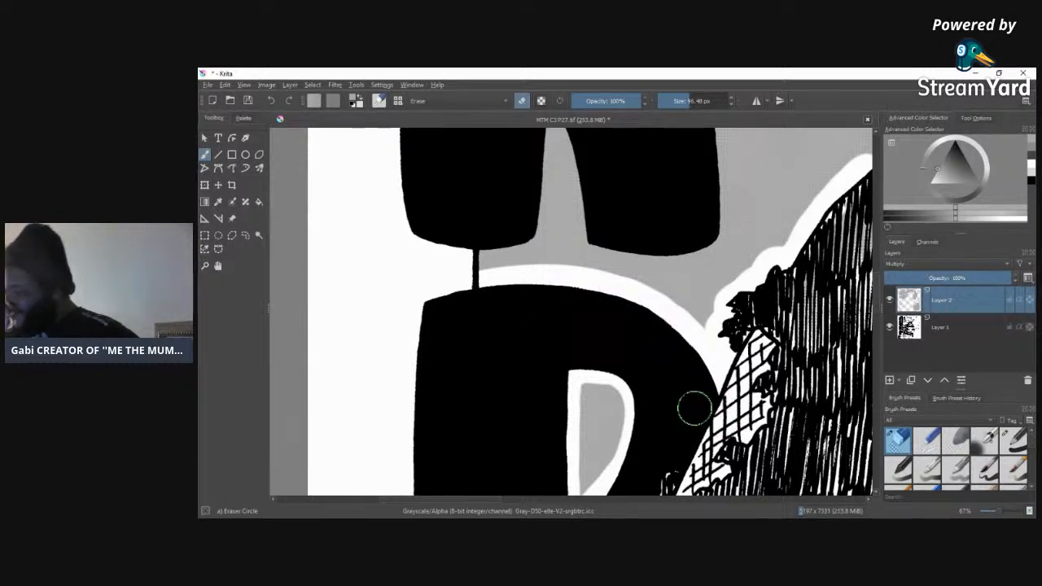
Step: Erase a white outline between and around the legs of the third R from the bottom, up to its notch
{"action": "scroll", "coordinate": [859, 308], "scroll_direction": "up", "scroll_amount": 5}
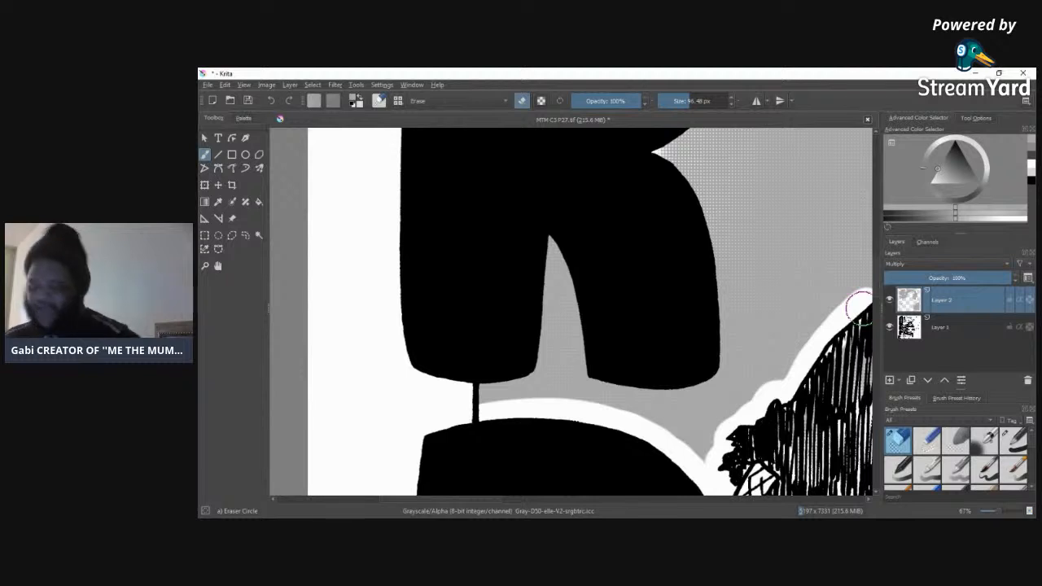
{"action": "mouse_move", "coordinate": [546, 237]}
{"action": "left_mouse_down"}
{"action": "mouse_move", "coordinate": [532, 370]}
{"action": "mouse_move", "coordinate": [445, 364]}
{"action": "left_mouse_up"}
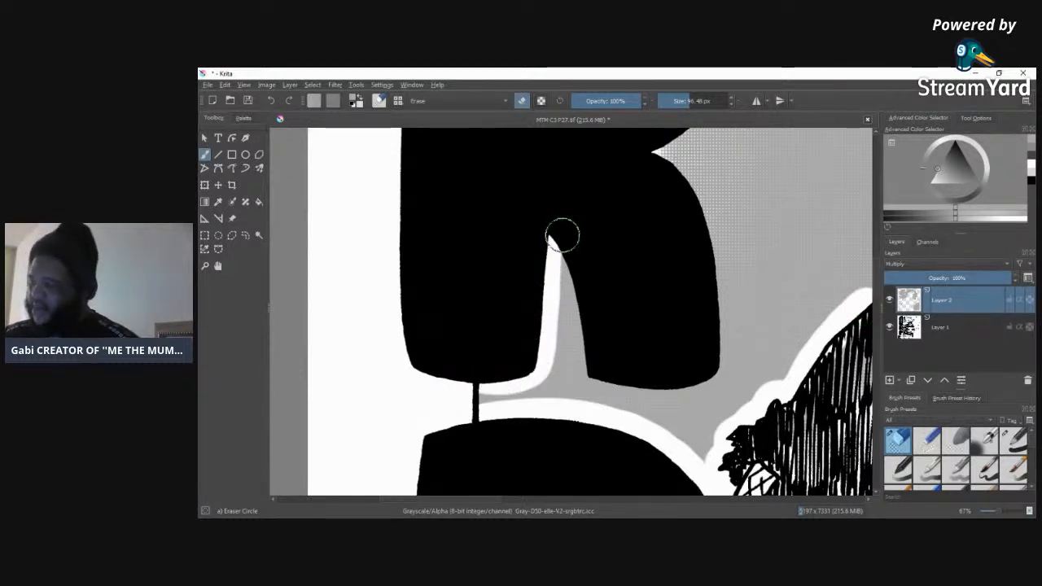
{"action": "mouse_move", "coordinate": [563, 237]}
{"action": "left_mouse_down"}
{"action": "mouse_move", "coordinate": [595, 380]}
{"action": "mouse_move", "coordinate": [701, 382]}
{"action": "mouse_move", "coordinate": [721, 365]}
{"action": "mouse_move", "coordinate": [714, 234]}
{"action": "mouse_move", "coordinate": [690, 186]}
{"action": "mouse_move", "coordinate": [623, 143]}
{"action": "left_mouse_up"}
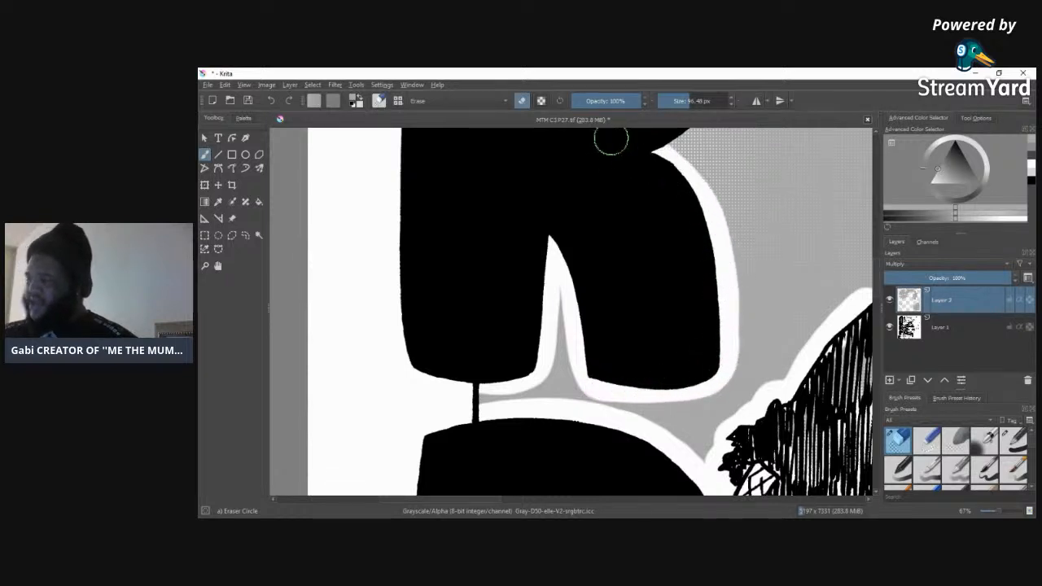
Step: Erase a white outline inside the third R's counter and widen one along the outer curve of its bowl
{"action": "scroll", "coordinate": [877, 297], "scroll_direction": "up", "scroll_amount": 5}
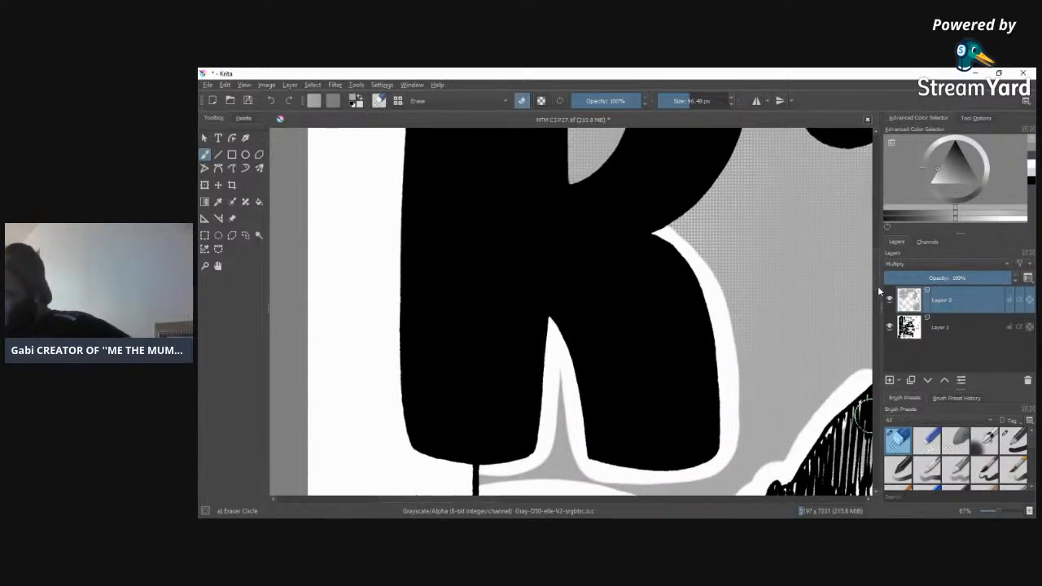
{"action": "scroll", "coordinate": [879, 278], "scroll_direction": "up", "scroll_amount": 2}
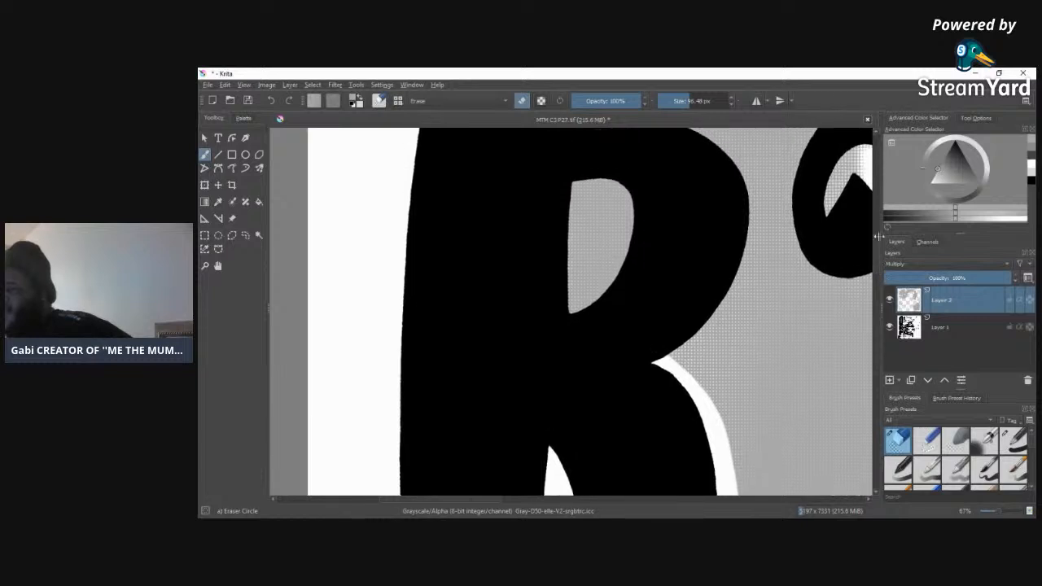
{"action": "mouse_move", "coordinate": [574, 225]}
{"action": "left_mouse_down"}
{"action": "mouse_move", "coordinate": [572, 191]}
{"action": "mouse_move", "coordinate": [565, 338]}
{"action": "left_mouse_up"}
{"action": "mouse_move", "coordinate": [578, 172]}
{"action": "left_mouse_down"}
{"action": "mouse_move", "coordinate": [605, 170]}
{"action": "mouse_move", "coordinate": [635, 237]}
{"action": "mouse_move", "coordinate": [561, 333]}
{"action": "left_mouse_up"}
{"action": "mouse_move", "coordinate": [658, 356]}
{"action": "left_mouse_down"}
{"action": "mouse_move", "coordinate": [734, 255]}
{"action": "mouse_move", "coordinate": [743, 186]}
{"action": "mouse_move", "coordinate": [726, 144]}
{"action": "left_mouse_up"}
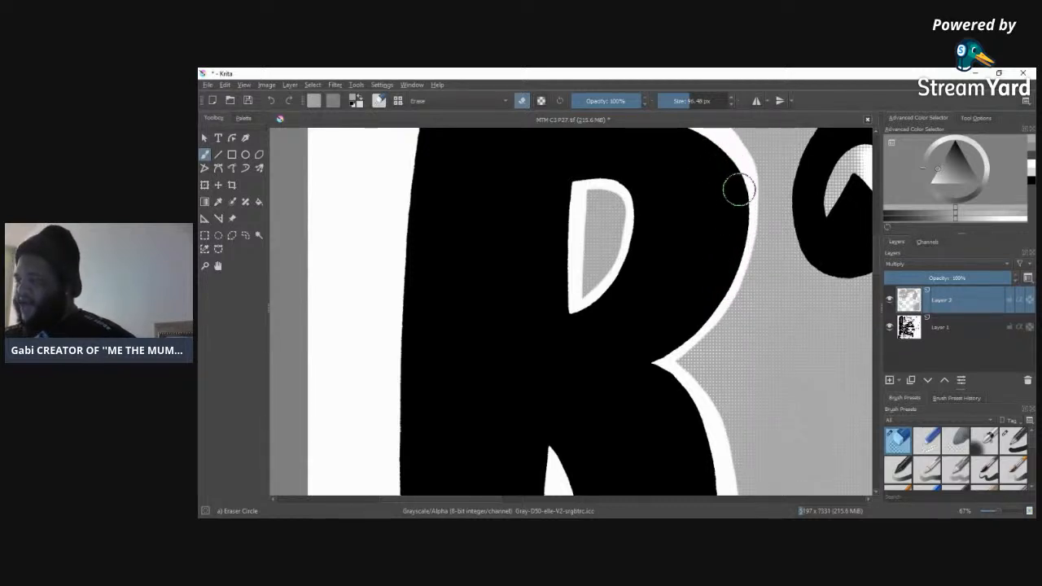
{"action": "mouse_move", "coordinate": [726, 287]}
{"action": "left_mouse_down"}
{"action": "mouse_move", "coordinate": [698, 335]}
{"action": "mouse_move", "coordinate": [659, 361]}
{"action": "left_mouse_up"}
{"action": "mouse_move", "coordinate": [715, 310]}
{"action": "left_mouse_down"}
{"action": "mouse_move", "coordinate": [745, 230]}
{"action": "mouse_move", "coordinate": [747, 190]}
{"action": "mouse_move", "coordinate": [731, 156]}
{"action": "left_mouse_up"}
{"action": "mouse_move", "coordinate": [740, 261]}
{"action": "left_mouse_down"}
{"action": "mouse_move", "coordinate": [663, 368]}
{"action": "mouse_move", "coordinate": [701, 341]}
{"action": "mouse_move", "coordinate": [746, 275]}
{"action": "mouse_move", "coordinate": [756, 212]}
{"action": "mouse_move", "coordinate": [725, 152]}
{"action": "left_mouse_up"}
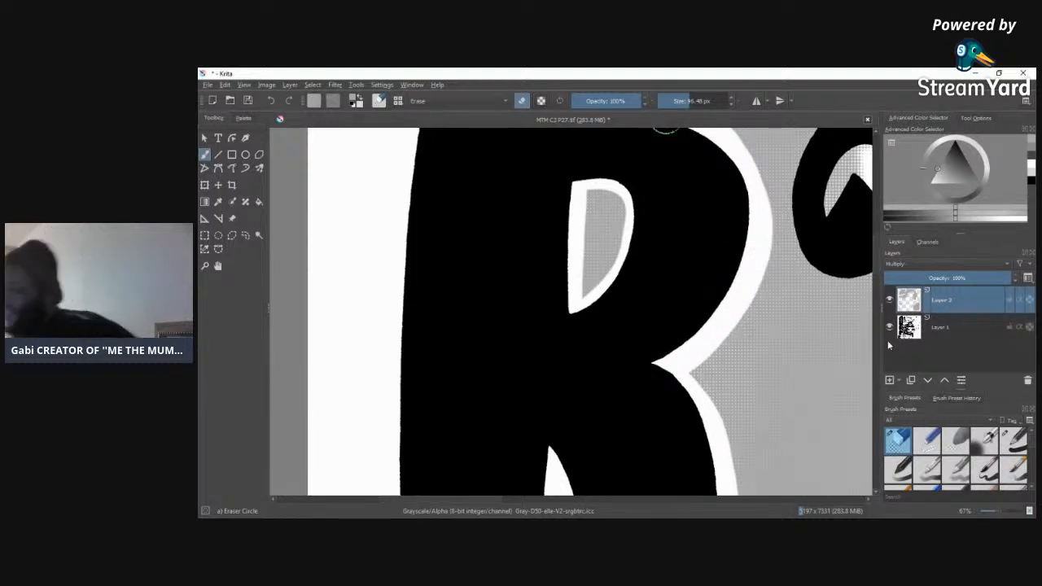
Step: Erase a white outline along the third R's upper edge, from the bowl to just past the left border
{"action": "scroll", "coordinate": [663, 284], "scroll_direction": "up", "scroll_amount": 5}
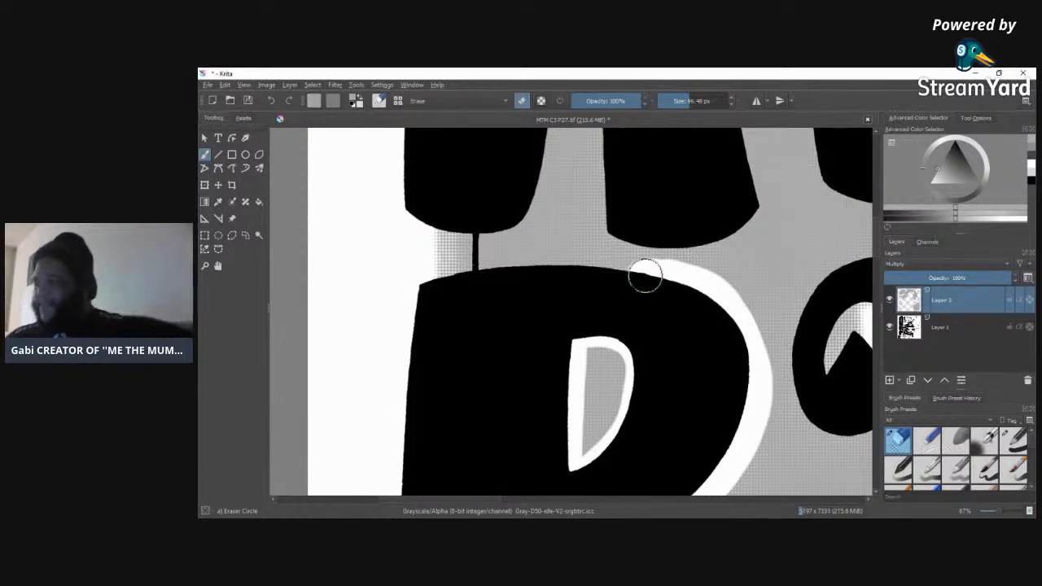
{"action": "left_click_drag", "start_coordinate": [641, 271], "coordinate": [487, 269]}
{"action": "mouse_move", "coordinate": [636, 272]}
{"action": "left_mouse_down"}
{"action": "mouse_move", "coordinate": [523, 264]}
{"action": "mouse_move", "coordinate": [461, 276]}
{"action": "left_mouse_up"}
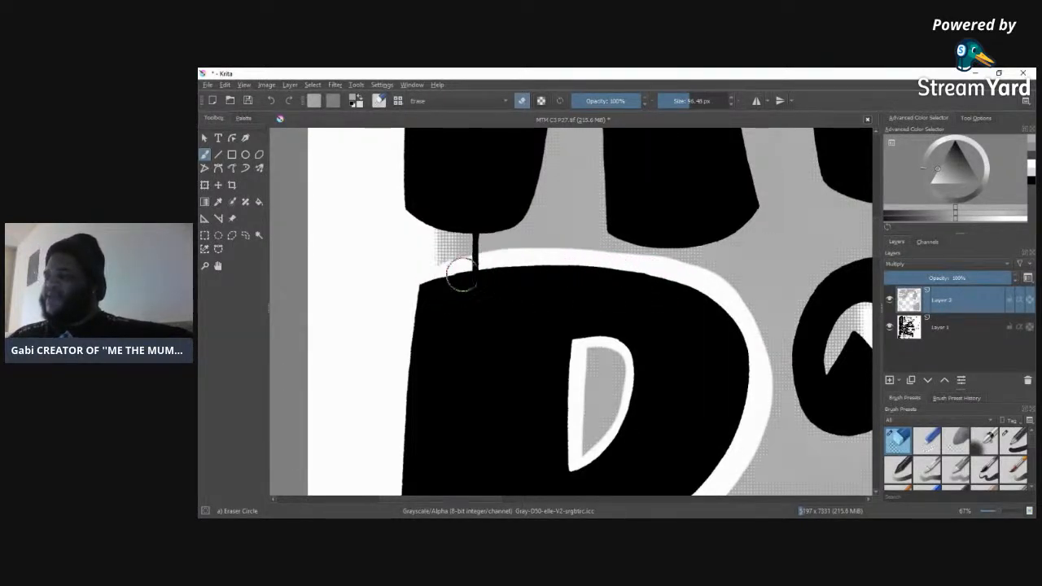
Step: Finish clearing the tone above the third R's upper edge, and erase the tone around and inside the neighbouring small O
{"action": "left_click_drag", "start_coordinate": [631, 265], "coordinate": [449, 263]}
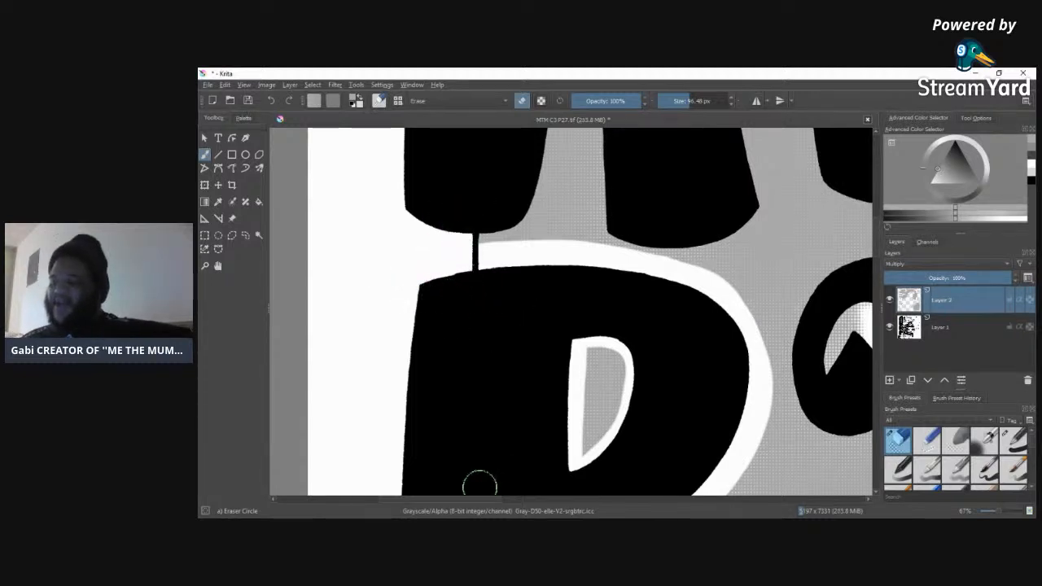
{"action": "left_click_drag", "start_coordinate": [489, 500], "coordinate": [510, 500]}
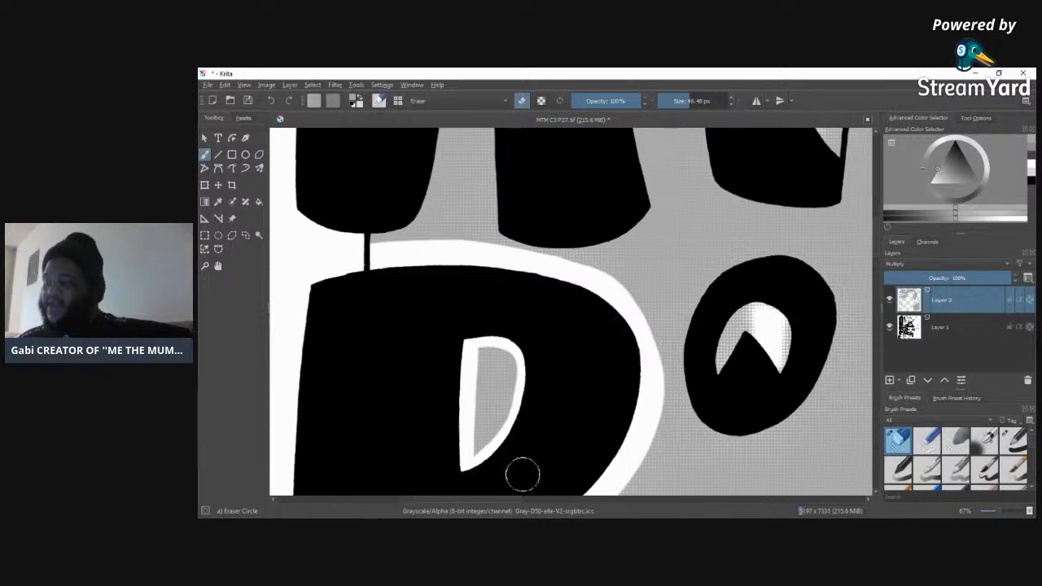
{"action": "mouse_move", "coordinate": [781, 251]}
{"action": "left_mouse_down"}
{"action": "mouse_move", "coordinate": [719, 274]}
{"action": "mouse_move", "coordinate": [697, 294]}
{"action": "mouse_move", "coordinate": [688, 379]}
{"action": "mouse_move", "coordinate": [709, 430]}
{"action": "mouse_move", "coordinate": [774, 424]}
{"action": "mouse_move", "coordinate": [816, 390]}
{"action": "mouse_move", "coordinate": [832, 310]}
{"action": "mouse_move", "coordinate": [817, 275]}
{"action": "mouse_move", "coordinate": [766, 269]}
{"action": "left_mouse_up"}
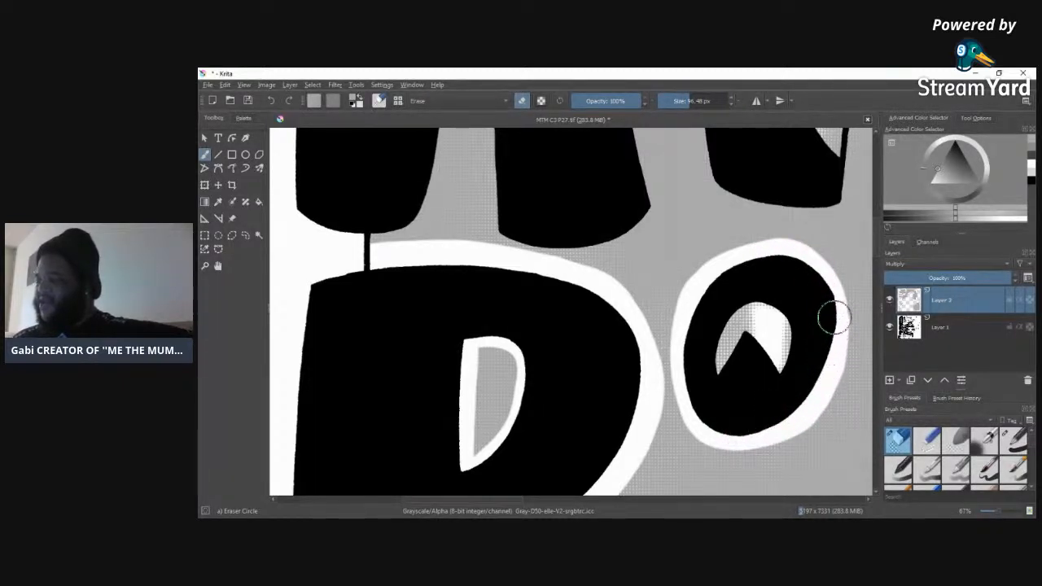
{"action": "mouse_move", "coordinate": [737, 314]}
{"action": "left_mouse_down"}
{"action": "mouse_move", "coordinate": [725, 344]}
{"action": "mouse_move", "coordinate": [771, 342]}
{"action": "left_mouse_up"}
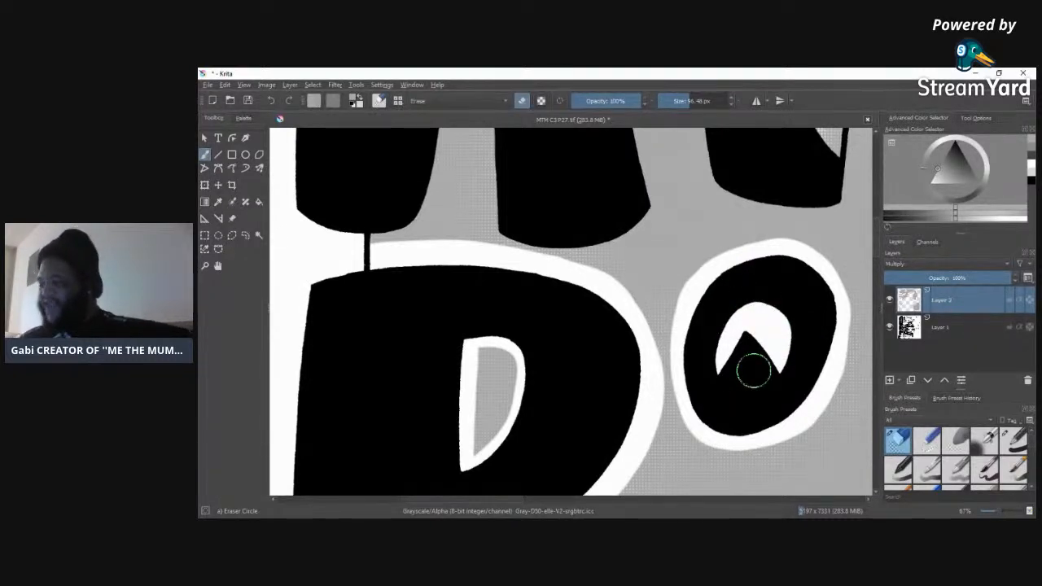
Step: Erase a white outline between the legs of the A and along its outer edge and foot
{"action": "scroll", "coordinate": [880, 245], "scroll_direction": "up", "scroll_amount": 5}
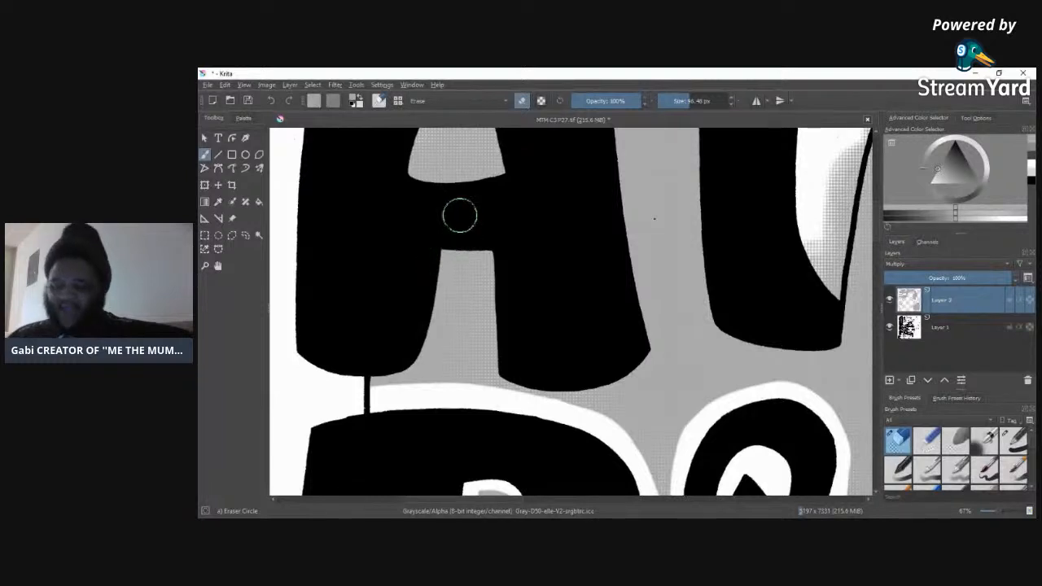
{"action": "mouse_move", "coordinate": [443, 254]}
{"action": "left_mouse_down"}
{"action": "mouse_move", "coordinate": [412, 365]}
{"action": "mouse_move", "coordinate": [363, 344]}
{"action": "left_mouse_up"}
{"action": "mouse_move", "coordinate": [445, 255]}
{"action": "left_mouse_down"}
{"action": "mouse_move", "coordinate": [489, 259]}
{"action": "mouse_move", "coordinate": [493, 337]}
{"action": "mouse_move", "coordinate": [533, 389]}
{"action": "mouse_move", "coordinate": [617, 377]}
{"action": "mouse_move", "coordinate": [654, 338]}
{"action": "mouse_move", "coordinate": [630, 268]}
{"action": "mouse_move", "coordinate": [611, 126]}
{"action": "mouse_move", "coordinate": [658, 337]}
{"action": "mouse_move", "coordinate": [624, 314]}
{"action": "left_mouse_up"}
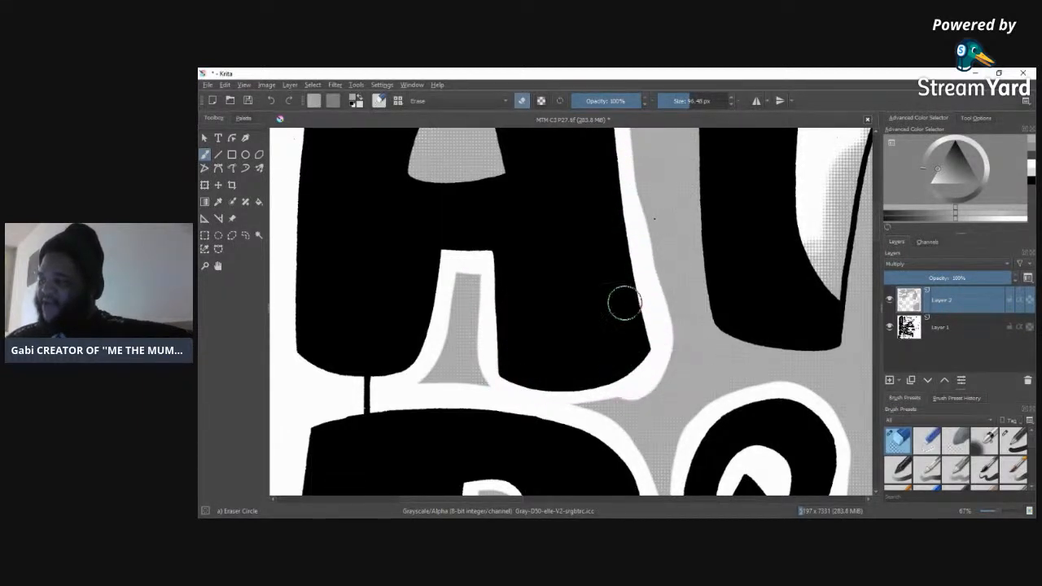
{"action": "left_click_drag", "start_coordinate": [623, 169], "coordinate": [644, 294]}
{"action": "mouse_move", "coordinate": [636, 373]}
{"action": "left_mouse_down"}
{"action": "mouse_move", "coordinate": [584, 391]}
{"action": "mouse_move", "coordinate": [536, 340]}
{"action": "mouse_move", "coordinate": [579, 332]}
{"action": "mouse_move", "coordinate": [556, 391]}
{"action": "mouse_move", "coordinate": [635, 380]}
{"action": "mouse_move", "coordinate": [593, 399]}
{"action": "left_mouse_up"}
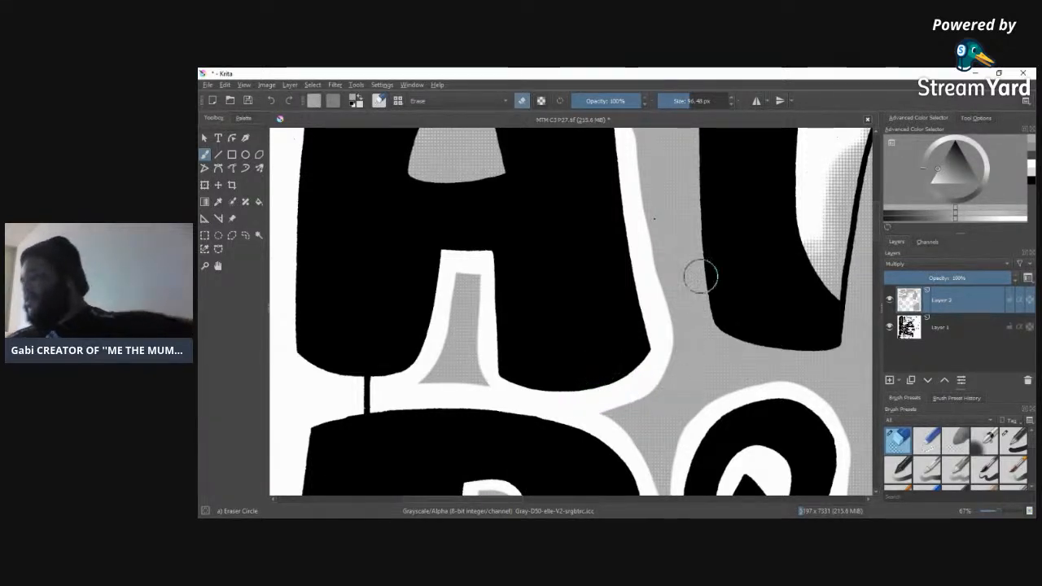
Step: Erase the tone around and inside the lower end of the letter beside the A, and outline the A's triangular counter in white
{"action": "mouse_move", "coordinate": [692, 139]}
{"action": "left_mouse_down"}
{"action": "mouse_move", "coordinate": [710, 320]}
{"action": "mouse_move", "coordinate": [742, 350]}
{"action": "mouse_move", "coordinate": [804, 357]}
{"action": "mouse_move", "coordinate": [842, 342]}
{"action": "mouse_move", "coordinate": [861, 194]}
{"action": "left_mouse_up"}
{"action": "mouse_move", "coordinate": [863, 147]}
{"action": "left_mouse_down"}
{"action": "mouse_move", "coordinate": [836, 328]}
{"action": "mouse_move", "coordinate": [855, 156]}
{"action": "mouse_move", "coordinate": [805, 301]}
{"action": "mouse_move", "coordinate": [826, 140]}
{"action": "left_mouse_up"}
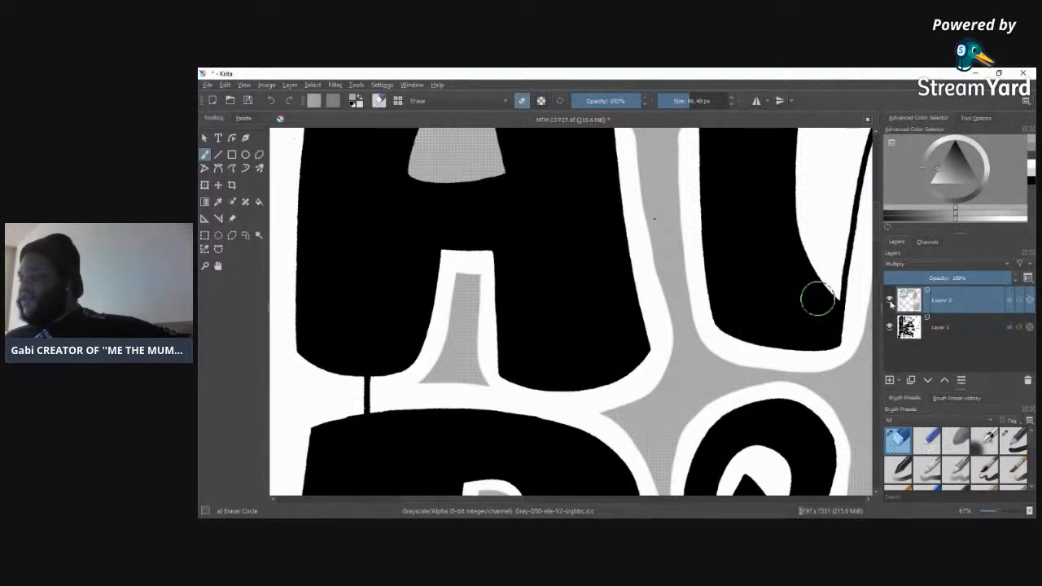
{"action": "left_click_drag", "start_coordinate": [880, 224], "coordinate": [879, 190]}
{"action": "mouse_move", "coordinate": [472, 252]}
{"action": "left_mouse_down"}
{"action": "mouse_move", "coordinate": [431, 309]}
{"action": "mouse_move", "coordinate": [412, 372]}
{"action": "mouse_move", "coordinate": [446, 401]}
{"action": "mouse_move", "coordinate": [508, 379]}
{"action": "mouse_move", "coordinate": [483, 242]}
{"action": "mouse_move", "coordinate": [493, 349]}
{"action": "mouse_move", "coordinate": [487, 309]}
{"action": "left_mouse_up"}
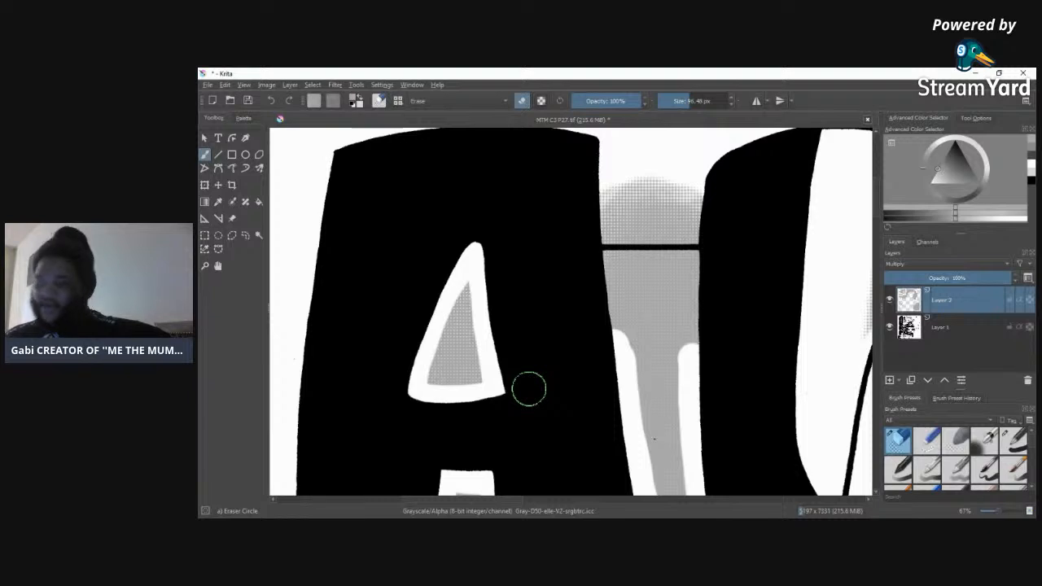
Step: Clear the overspill above the border between the A and its neighbouring letter, and extend both white outlines up to that line
{"action": "mouse_move", "coordinate": [598, 221]}
{"action": "left_mouse_down"}
{"action": "mouse_move", "coordinate": [690, 186]}
{"action": "mouse_move", "coordinate": [583, 200]}
{"action": "mouse_move", "coordinate": [709, 182]}
{"action": "mouse_move", "coordinate": [565, 205]}
{"action": "mouse_move", "coordinate": [705, 215]}
{"action": "mouse_move", "coordinate": [696, 231]}
{"action": "mouse_move", "coordinate": [609, 231]}
{"action": "left_mouse_up"}
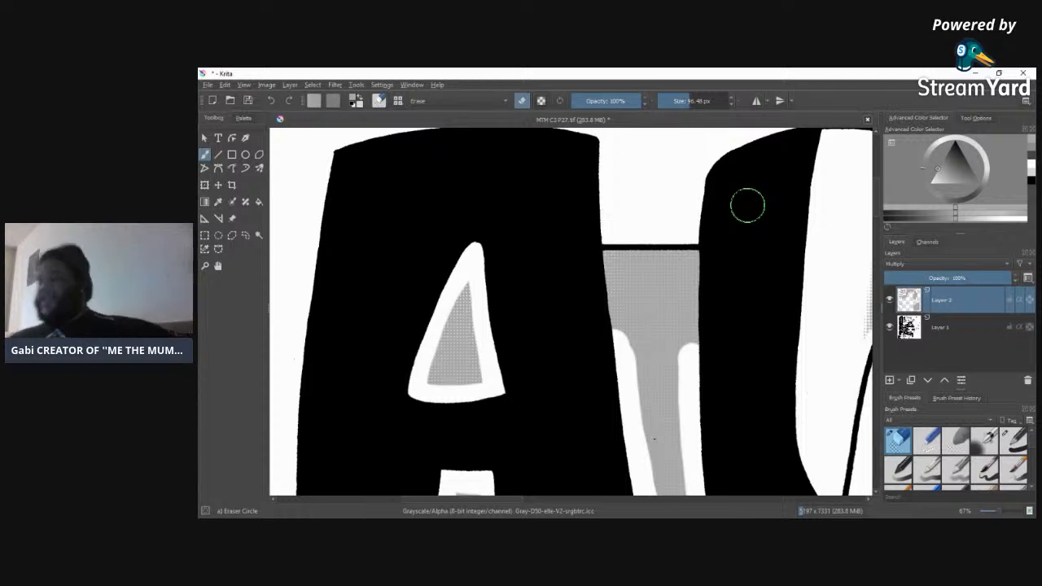
{"action": "mouse_move", "coordinate": [606, 228]}
{"action": "left_mouse_down"}
{"action": "mouse_move", "coordinate": [624, 451]}
{"action": "mouse_move", "coordinate": [603, 170]}
{"action": "left_mouse_up"}
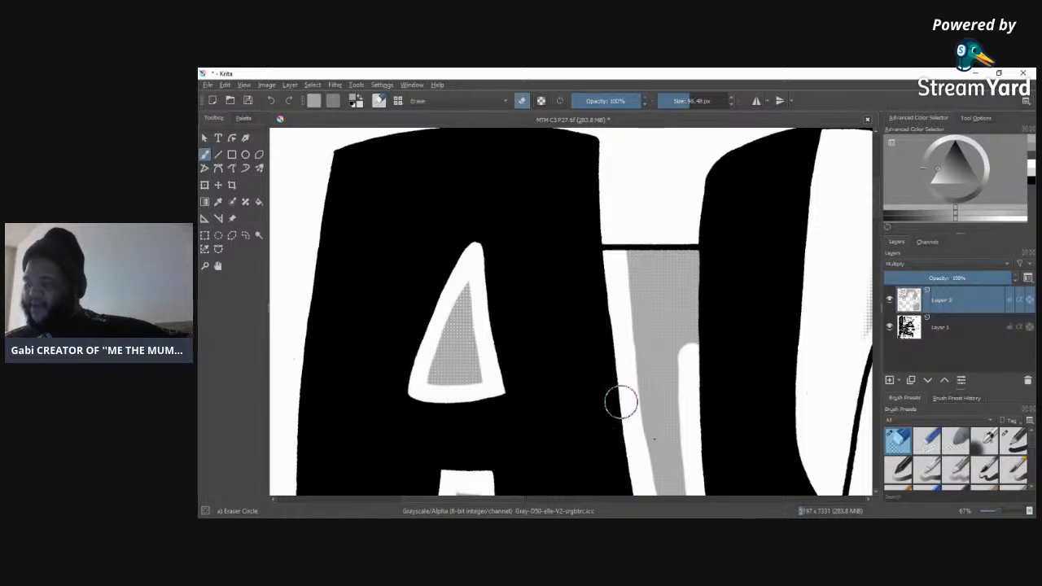
{"action": "left_click_drag", "start_coordinate": [697, 226], "coordinate": [693, 351]}
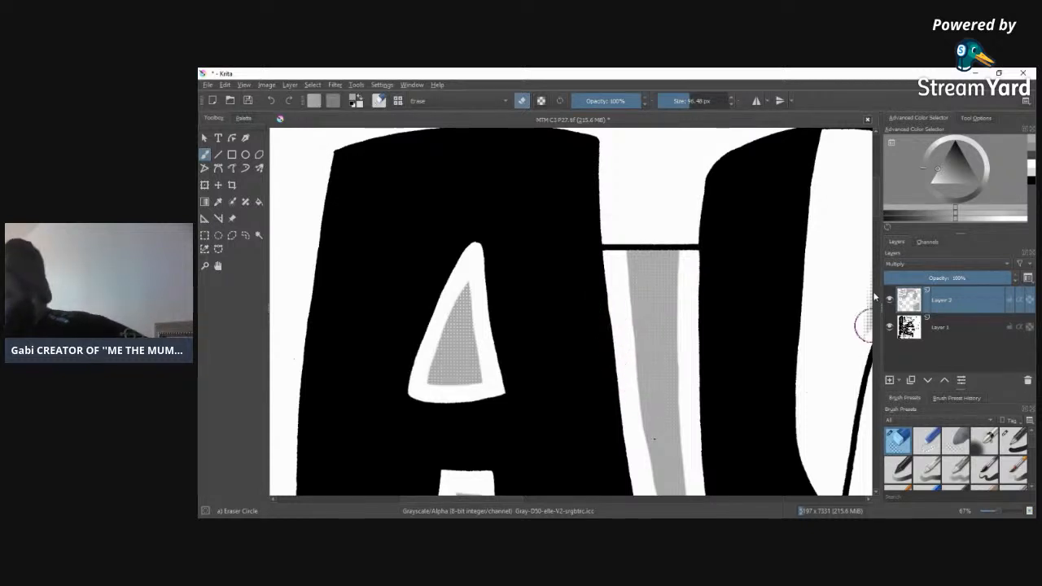
Step: Erase the tone inside the thin slanted line of the letter beside the A and extend its outer white outline past the panel border
{"action": "scroll", "coordinate": [871, 213], "scroll_direction": "up", "scroll_amount": 3}
{"action": "scroll", "coordinate": [871, 244], "scroll_direction": "down", "scroll_amount": 8}
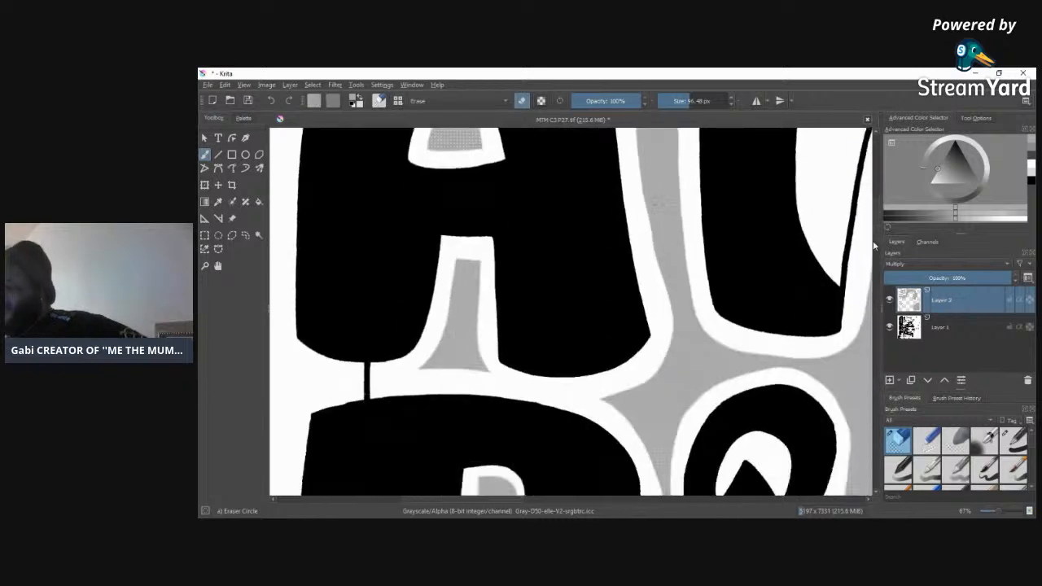
{"action": "mouse_move", "coordinate": [878, 236]}
{"action": "left_mouse_down"}
{"action": "mouse_move", "coordinate": [878, 323]}
{"action": "mouse_move", "coordinate": [887, 212]}
{"action": "left_mouse_up"}
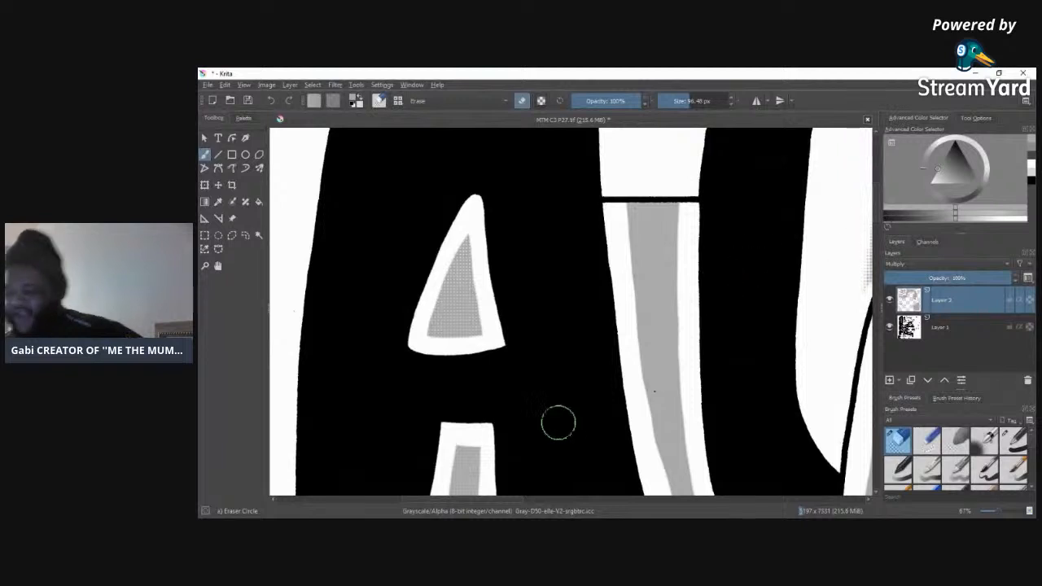
{"action": "left_click_drag", "start_coordinate": [508, 502], "coordinate": [575, 500]}
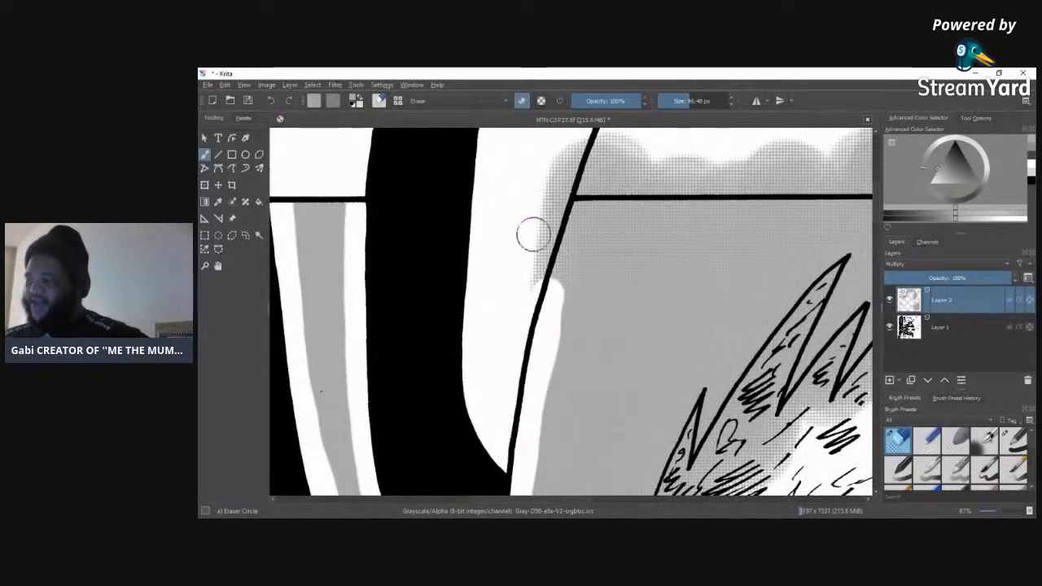
{"action": "mouse_move", "coordinate": [584, 162]}
{"action": "left_mouse_down"}
{"action": "mouse_move", "coordinate": [545, 315]}
{"action": "mouse_move", "coordinate": [595, 145]}
{"action": "mouse_move", "coordinate": [532, 400]}
{"action": "mouse_move", "coordinate": [591, 159]}
{"action": "mouse_move", "coordinate": [554, 233]}
{"action": "mouse_move", "coordinate": [546, 188]}
{"action": "left_mouse_up"}
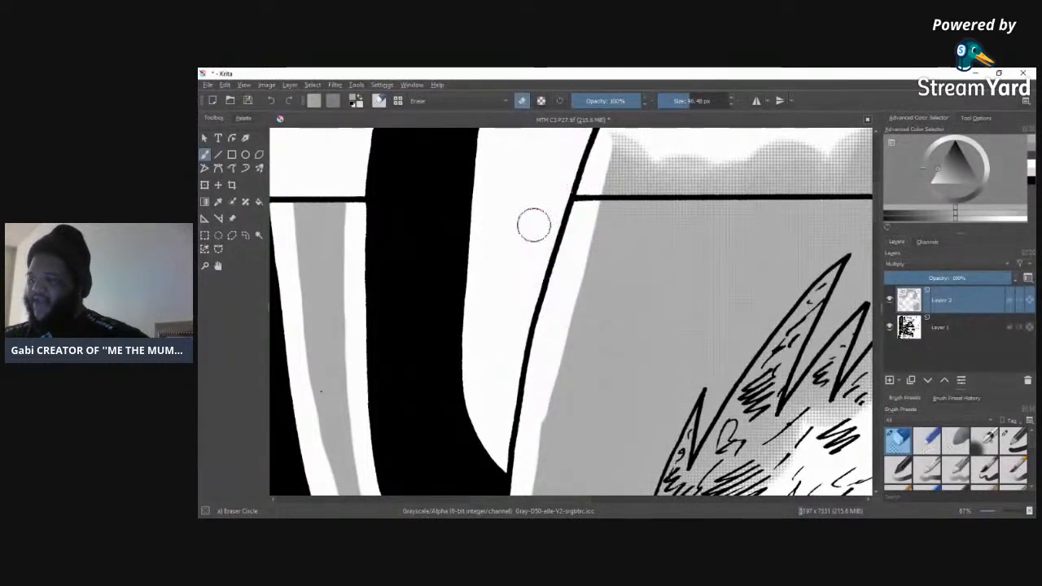
{"action": "mouse_move", "coordinate": [563, 239]}
{"action": "left_mouse_down"}
{"action": "mouse_move", "coordinate": [515, 485]}
{"action": "mouse_move", "coordinate": [528, 288]}
{"action": "left_mouse_up"}
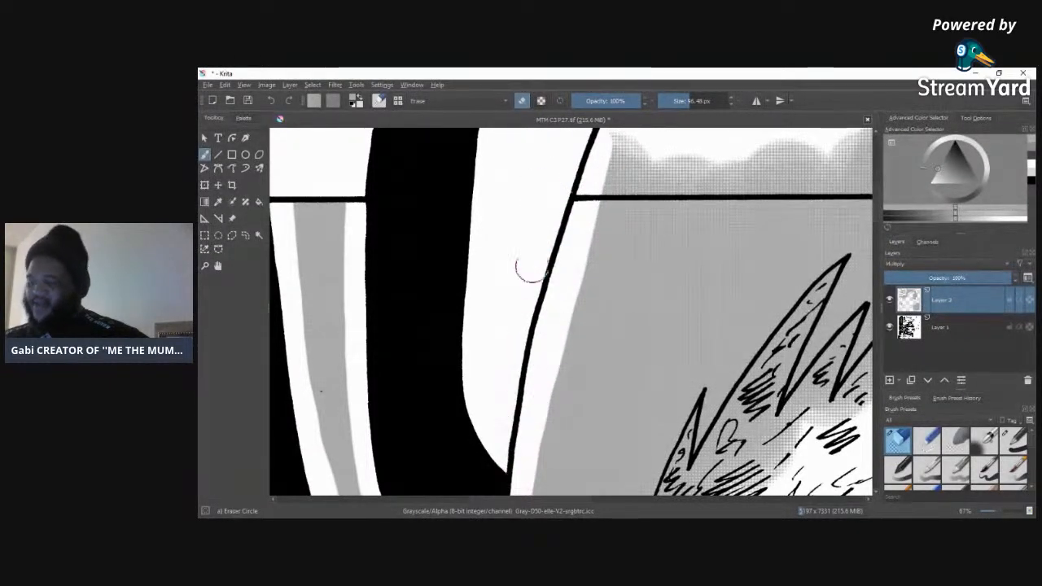
Step: Erase the tone overspill above the panel border up to the curly outline, reducing the eraser to 50.01 px for the edge along the line
{"action": "mouse_move", "coordinate": [644, 158]}
{"action": "left_mouse_down"}
{"action": "mouse_move", "coordinate": [704, 140]}
{"action": "mouse_move", "coordinate": [586, 158]}
{"action": "mouse_move", "coordinate": [683, 139]}
{"action": "mouse_move", "coordinate": [557, 135]}
{"action": "mouse_move", "coordinate": [707, 139]}
{"action": "mouse_move", "coordinate": [581, 167]}
{"action": "mouse_move", "coordinate": [834, 162]}
{"action": "mouse_move", "coordinate": [773, 169]}
{"action": "mouse_move", "coordinate": [882, 173]}
{"action": "mouse_move", "coordinate": [768, 153]}
{"action": "mouse_move", "coordinate": [880, 134]}
{"action": "mouse_move", "coordinate": [690, 148]}
{"action": "mouse_move", "coordinate": [834, 145]}
{"action": "mouse_move", "coordinate": [607, 183]}
{"action": "mouse_move", "coordinate": [747, 168]}
{"action": "left_mouse_up"}
{"action": "left_click", "coordinate": [683, 101]}
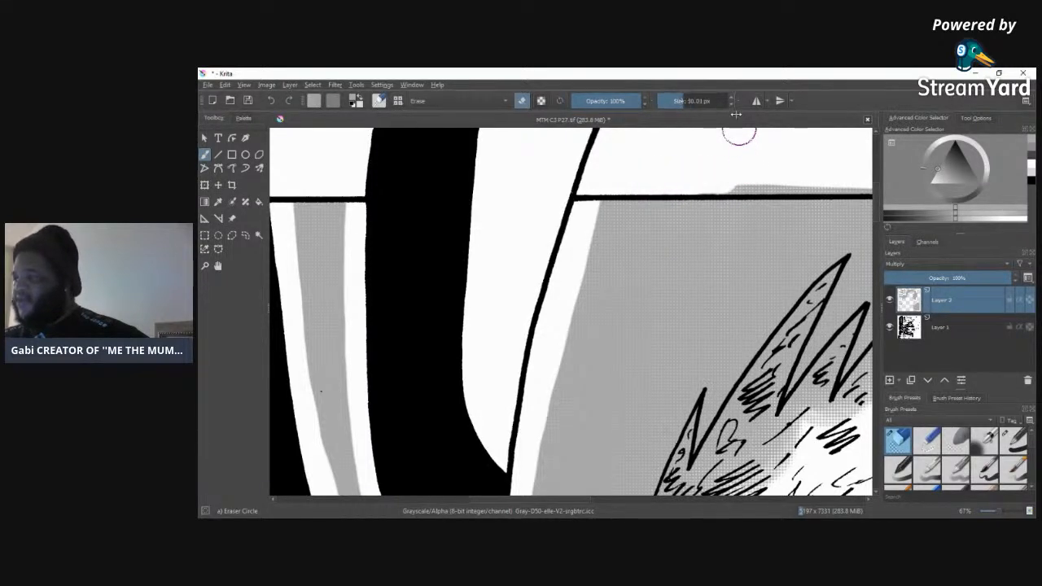
{"action": "left_click_drag", "start_coordinate": [750, 187], "coordinate": [831, 185]}
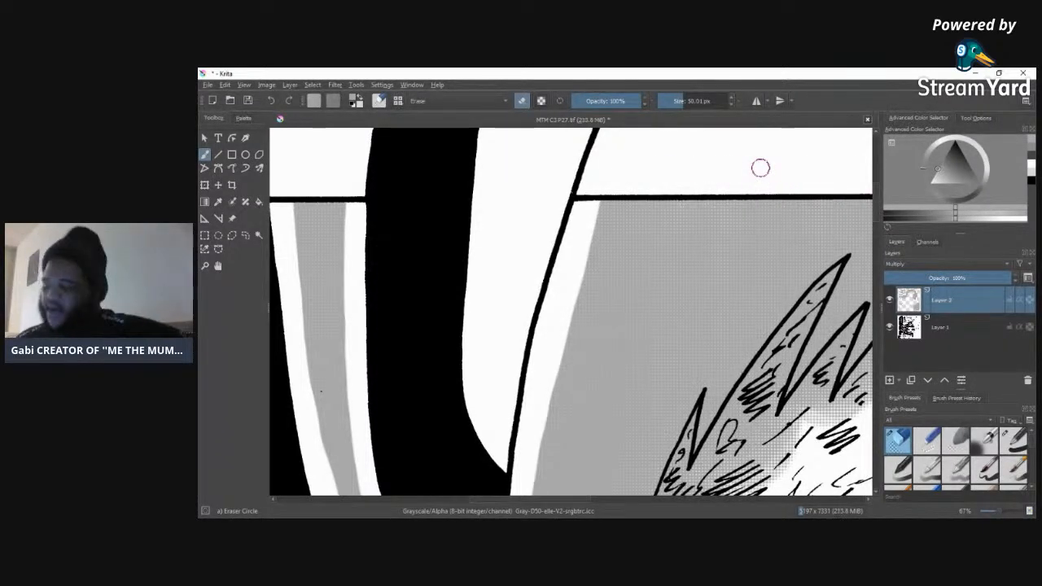
{"action": "left_click_drag", "start_coordinate": [511, 499], "coordinate": [561, 503]}
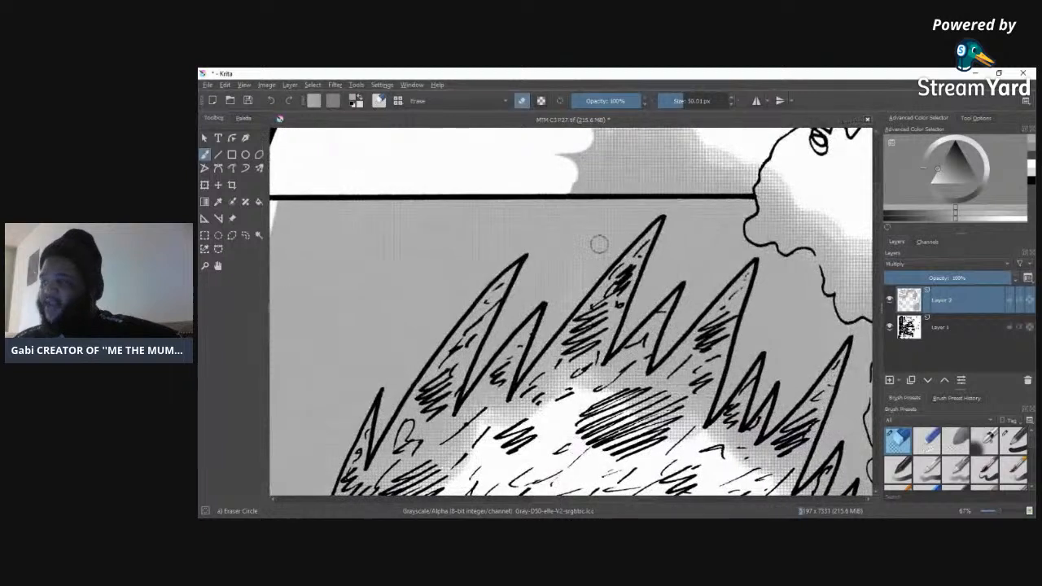
{"action": "mouse_move", "coordinate": [539, 160]}
{"action": "left_mouse_down"}
{"action": "mouse_move", "coordinate": [697, 150]}
{"action": "mouse_move", "coordinate": [534, 155]}
{"action": "mouse_move", "coordinate": [706, 131]}
{"action": "mouse_move", "coordinate": [570, 132]}
{"action": "mouse_move", "coordinate": [600, 138]}
{"action": "mouse_move", "coordinate": [563, 164]}
{"action": "mouse_move", "coordinate": [654, 170]}
{"action": "mouse_move", "coordinate": [567, 182]}
{"action": "mouse_move", "coordinate": [624, 186]}
{"action": "mouse_move", "coordinate": [562, 189]}
{"action": "mouse_move", "coordinate": [767, 187]}
{"action": "mouse_move", "coordinate": [637, 165]}
{"action": "left_mouse_up"}
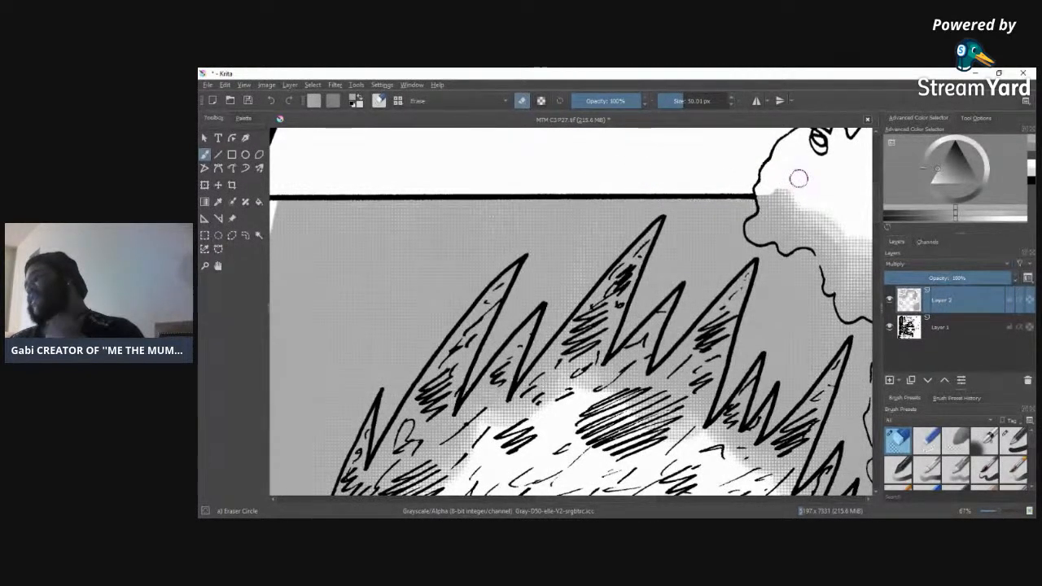
Step: Set the eraser size to 78.72 px and erase the tone around and inside the figure's first tall hair spikes
{"action": "left_click_drag", "start_coordinate": [633, 500], "coordinate": [580, 497]}
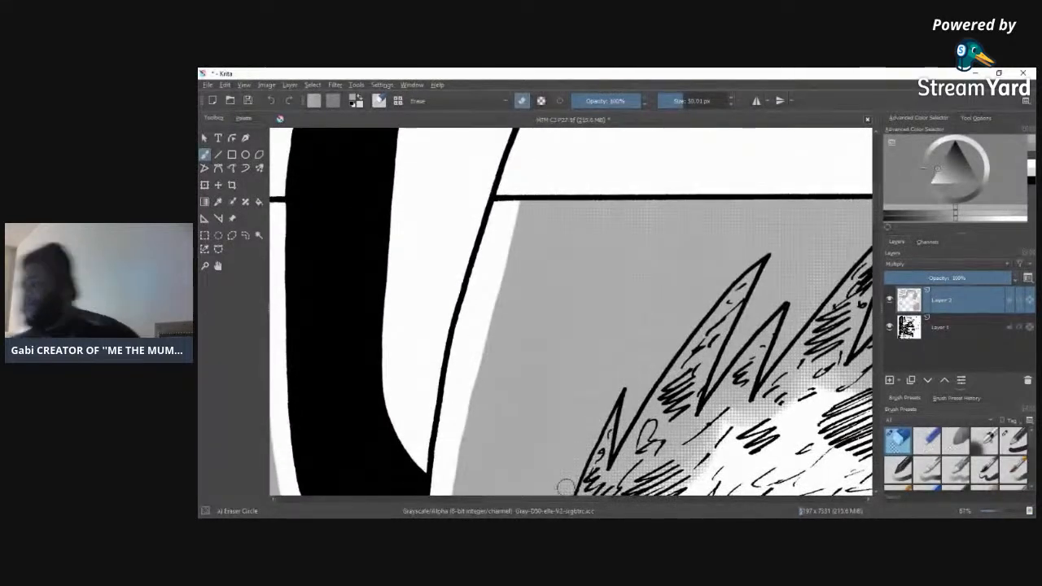
{"action": "scroll", "coordinate": [875, 229], "scroll_direction": "down", "scroll_amount": 2}
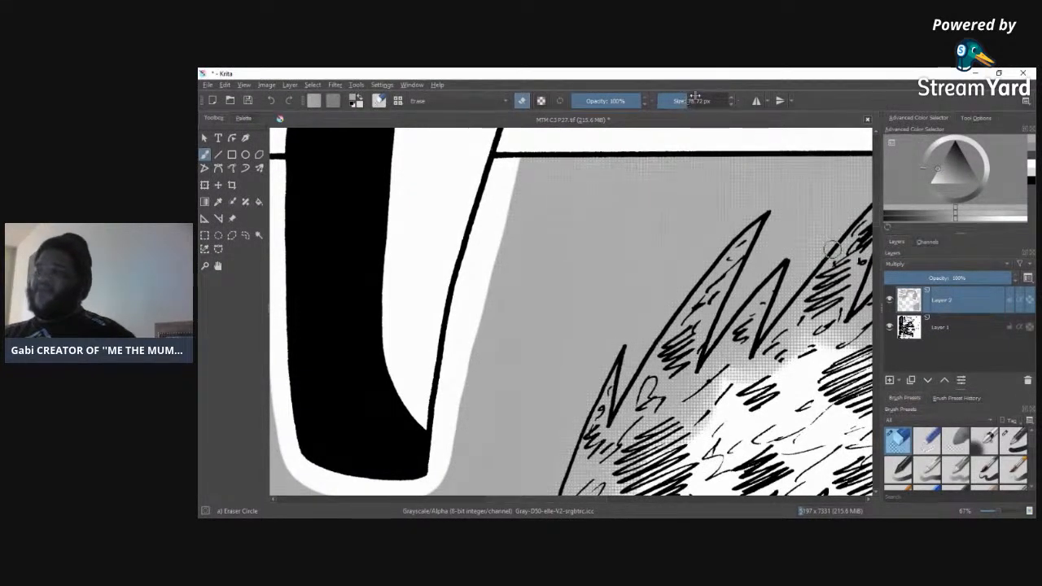
{"action": "mouse_move", "coordinate": [765, 210]}
{"action": "left_mouse_down"}
{"action": "mouse_move", "coordinate": [711, 258]}
{"action": "mouse_move", "coordinate": [617, 399]}
{"action": "left_mouse_up"}
{"action": "mouse_move", "coordinate": [745, 221]}
{"action": "left_mouse_down"}
{"action": "mouse_move", "coordinate": [772, 226]}
{"action": "mouse_move", "coordinate": [699, 395]}
{"action": "mouse_move", "coordinate": [761, 227]}
{"action": "mouse_move", "coordinate": [689, 389]}
{"action": "mouse_move", "coordinate": [725, 282]}
{"action": "mouse_move", "coordinate": [668, 407]}
{"action": "mouse_move", "coordinate": [632, 456]}
{"action": "mouse_move", "coordinate": [634, 426]}
{"action": "mouse_move", "coordinate": [737, 393]}
{"action": "left_mouse_up"}
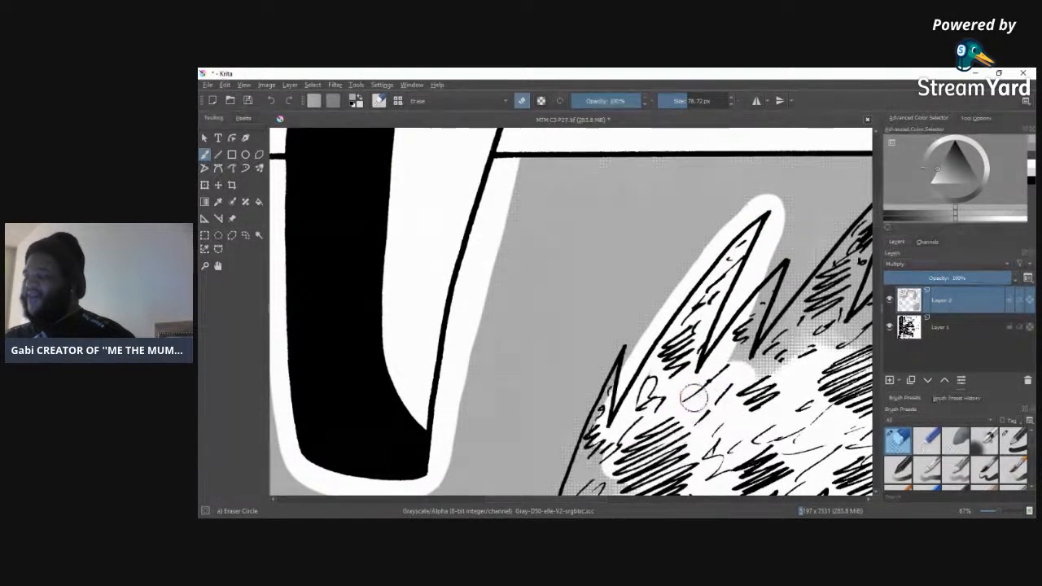
{"action": "mouse_move", "coordinate": [741, 322]}
{"action": "left_mouse_down"}
{"action": "mouse_move", "coordinate": [791, 250]}
{"action": "mouse_move", "coordinate": [746, 382]}
{"action": "mouse_move", "coordinate": [774, 288]}
{"action": "mouse_move", "coordinate": [718, 386]}
{"action": "mouse_move", "coordinate": [766, 296]}
{"action": "mouse_move", "coordinate": [725, 416]}
{"action": "mouse_move", "coordinate": [799, 349]}
{"action": "mouse_move", "coordinate": [733, 419]}
{"action": "left_mouse_up"}
{"action": "mouse_move", "coordinate": [621, 415]}
{"action": "left_mouse_down"}
{"action": "mouse_move", "coordinate": [606, 439]}
{"action": "mouse_move", "coordinate": [716, 394]}
{"action": "mouse_move", "coordinate": [794, 311]}
{"action": "mouse_move", "coordinate": [860, 293]}
{"action": "left_mouse_up"}
Step: Erase a white outline down the side of the figure's head from the small spike, clearing the tone inside the hair
{"action": "scroll", "coordinate": [876, 212], "scroll_direction": "down", "scroll_amount": 5}
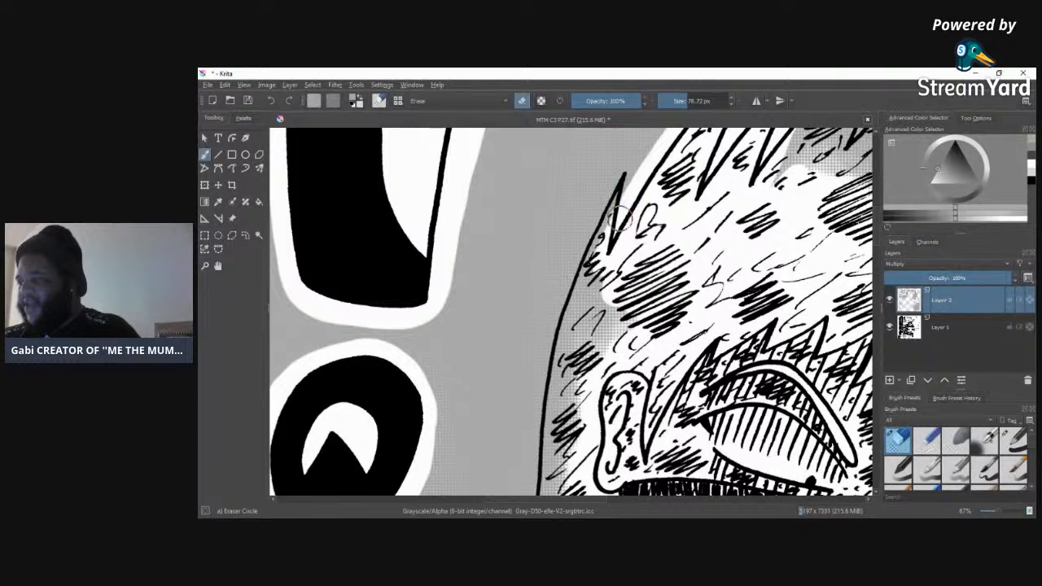
{"action": "mouse_move", "coordinate": [630, 186]}
{"action": "left_mouse_down"}
{"action": "mouse_move", "coordinate": [636, 157]}
{"action": "mouse_move", "coordinate": [565, 277]}
{"action": "mouse_move", "coordinate": [525, 492]}
{"action": "left_mouse_up"}
{"action": "mouse_move", "coordinate": [540, 446]}
{"action": "left_mouse_down"}
{"action": "mouse_move", "coordinate": [581, 425]}
{"action": "mouse_move", "coordinate": [589, 321]}
{"action": "mouse_move", "coordinate": [560, 381]}
{"action": "left_mouse_up"}
{"action": "mouse_move", "coordinate": [584, 324]}
{"action": "left_mouse_down"}
{"action": "mouse_move", "coordinate": [609, 293]}
{"action": "mouse_move", "coordinate": [619, 318]}
{"action": "mouse_move", "coordinate": [598, 361]}
{"action": "left_mouse_up"}
{"action": "mouse_move", "coordinate": [798, 167]}
{"action": "left_mouse_down"}
{"action": "mouse_move", "coordinate": [835, 146]}
{"action": "mouse_move", "coordinate": [851, 175]}
{"action": "mouse_move", "coordinate": [782, 167]}
{"action": "left_mouse_up"}
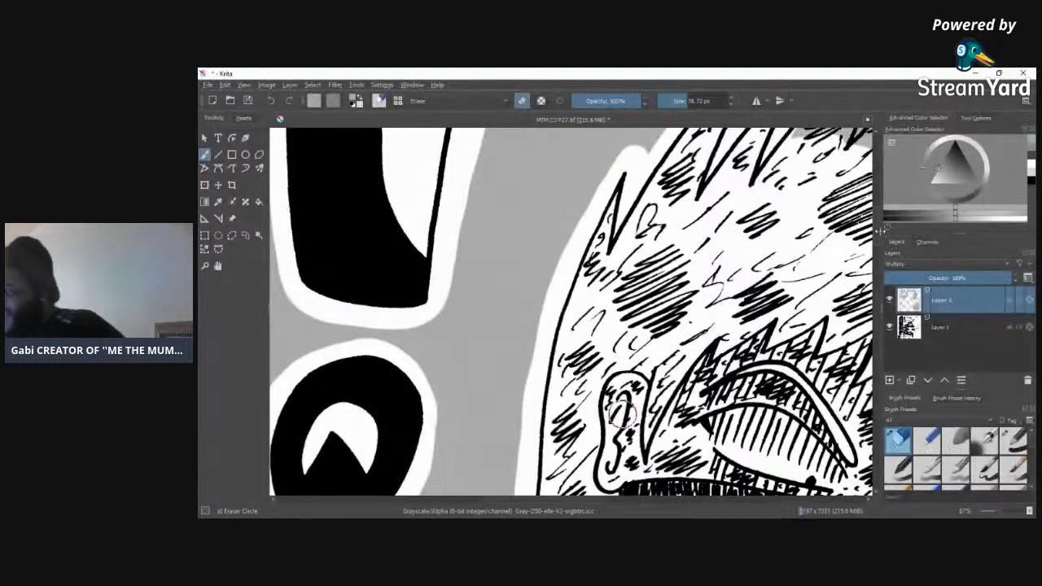
Step: Erase a white outline around the pointed hair tips beside the mask and along the figure's shoulder
{"action": "scroll", "coordinate": [555, 465], "scroll_direction": "down", "scroll_amount": 5}
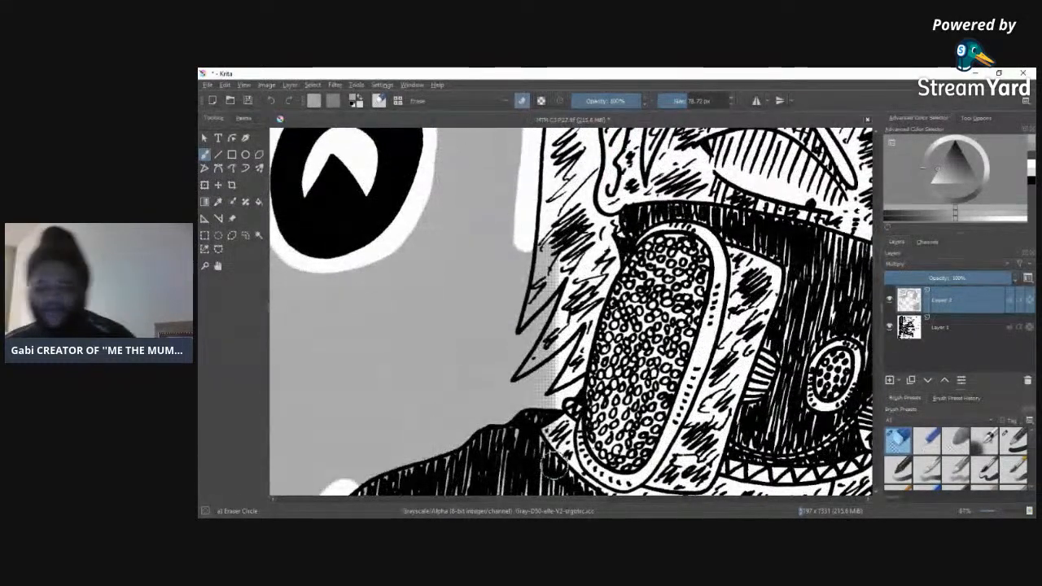
{"action": "mouse_move", "coordinate": [526, 210]}
{"action": "left_mouse_down"}
{"action": "mouse_move", "coordinate": [510, 332]}
{"action": "mouse_move", "coordinate": [548, 324]}
{"action": "mouse_move", "coordinate": [513, 375]}
{"action": "mouse_move", "coordinate": [518, 387]}
{"action": "mouse_move", "coordinate": [570, 342]}
{"action": "left_mouse_up"}
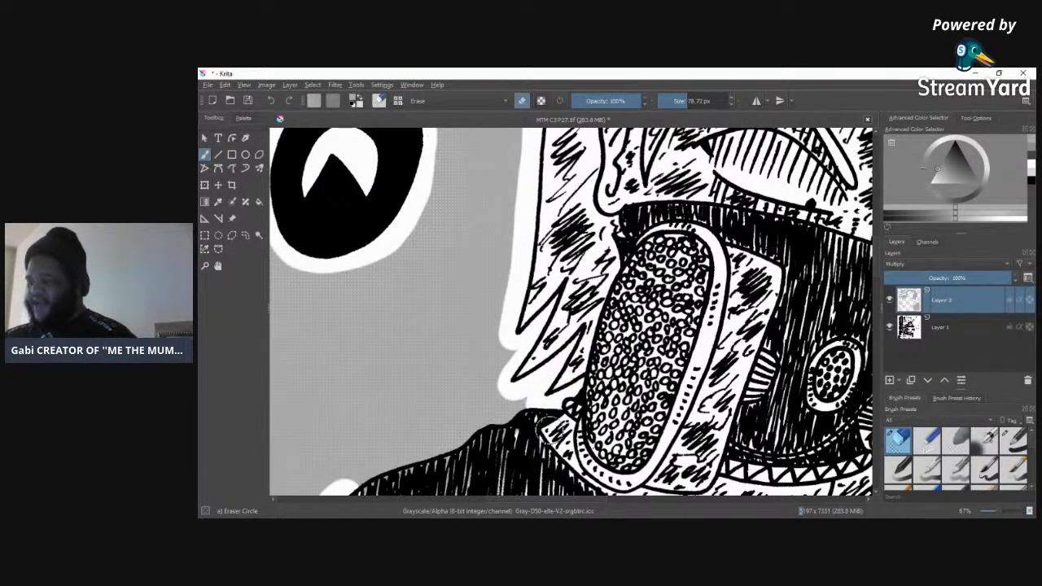
{"action": "mouse_move", "coordinate": [492, 418]}
{"action": "left_mouse_down"}
{"action": "mouse_move", "coordinate": [341, 493]}
{"action": "mouse_move", "coordinate": [466, 423]}
{"action": "mouse_move", "coordinate": [530, 416]}
{"action": "mouse_move", "coordinate": [524, 452]}
{"action": "left_mouse_up"}
{"action": "left_click_drag", "start_coordinate": [878, 267], "coordinate": [878, 302]}
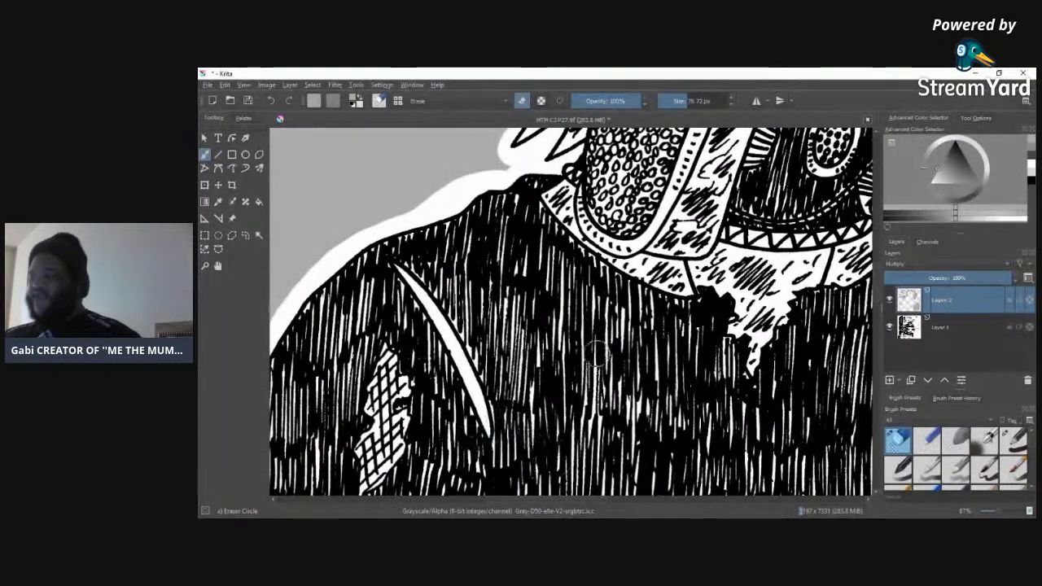
{"action": "left_click_drag", "start_coordinate": [582, 500], "coordinate": [550, 500]}
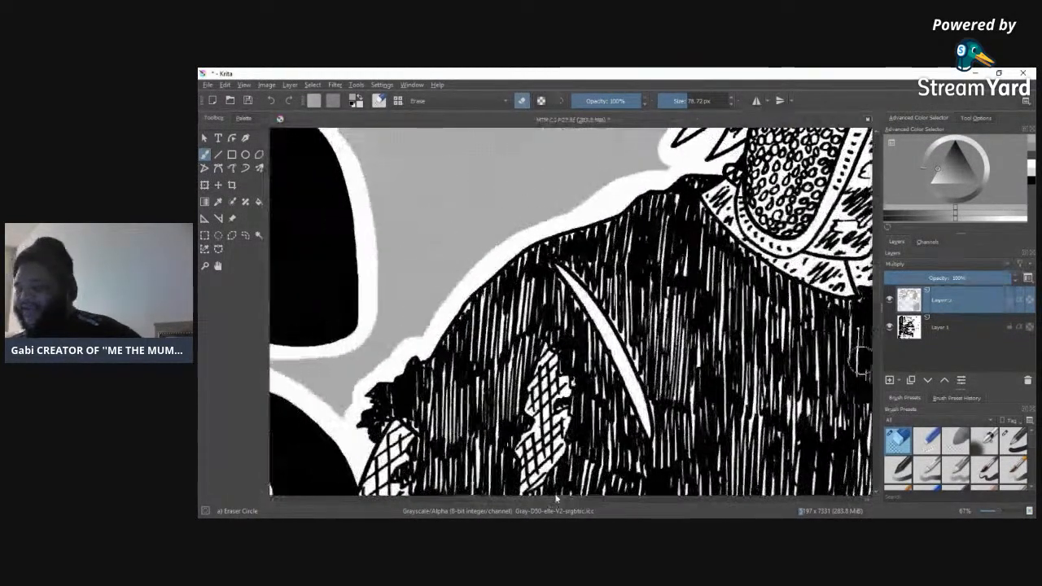
{"action": "scroll", "coordinate": [556, 325], "scroll_direction": "down", "scroll_amount": 4}
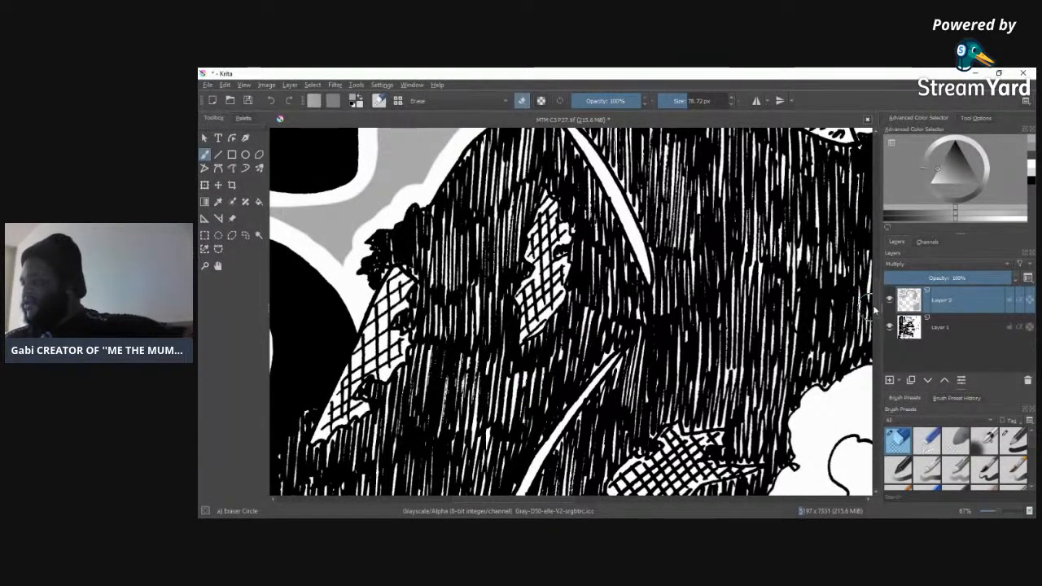
{"action": "scroll", "coordinate": [863, 307], "scroll_direction": "up", "scroll_amount": 10}
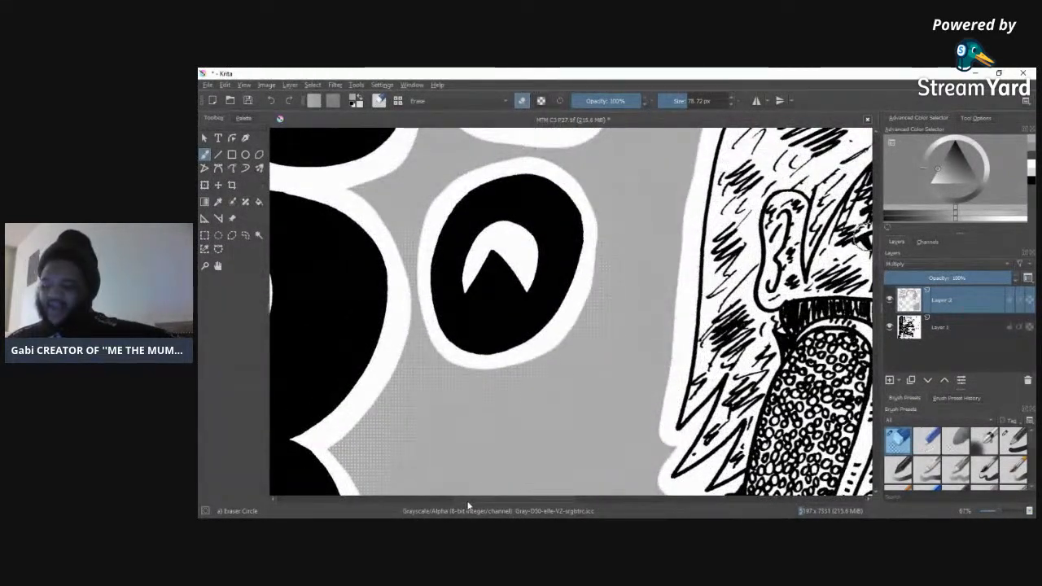
{"action": "scroll", "coordinate": [467, 505], "scroll_direction": "right", "scroll_amount": 6}
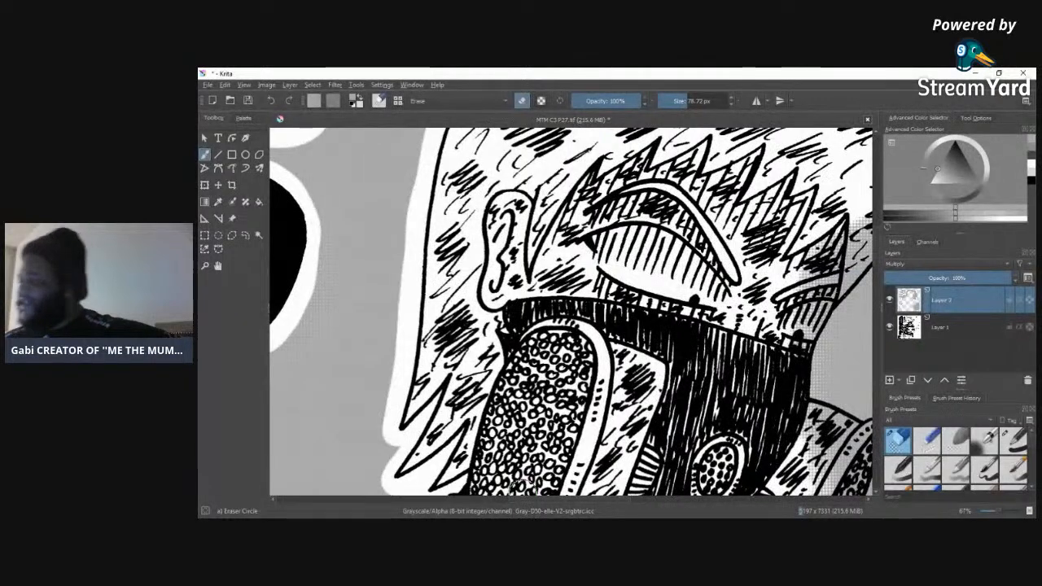
{"action": "scroll", "coordinate": [876, 259], "scroll_direction": "up", "scroll_amount": 12}
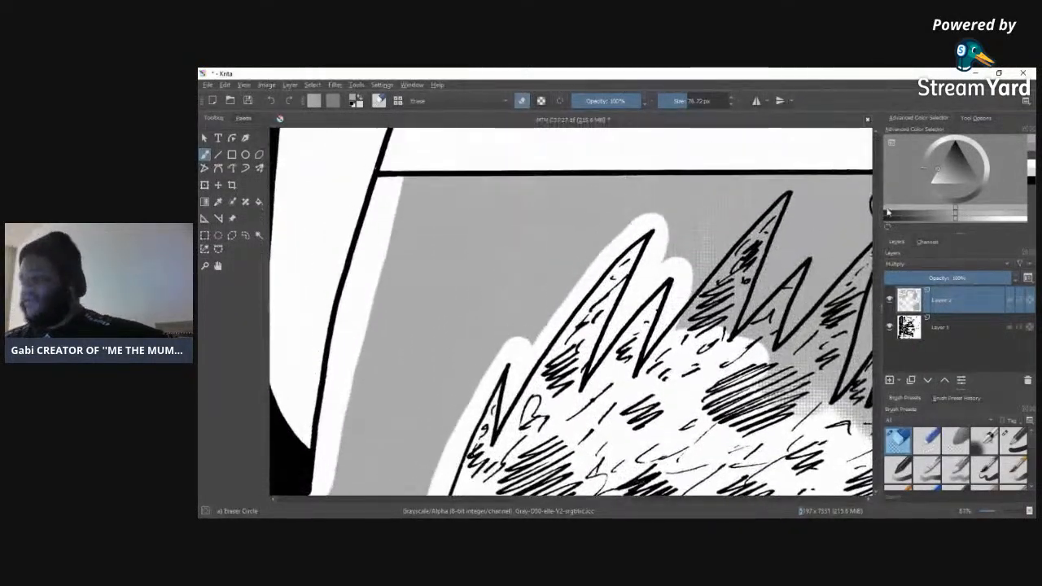
{"action": "scroll", "coordinate": [521, 508], "scroll_direction": "right", "scroll_amount": 5}
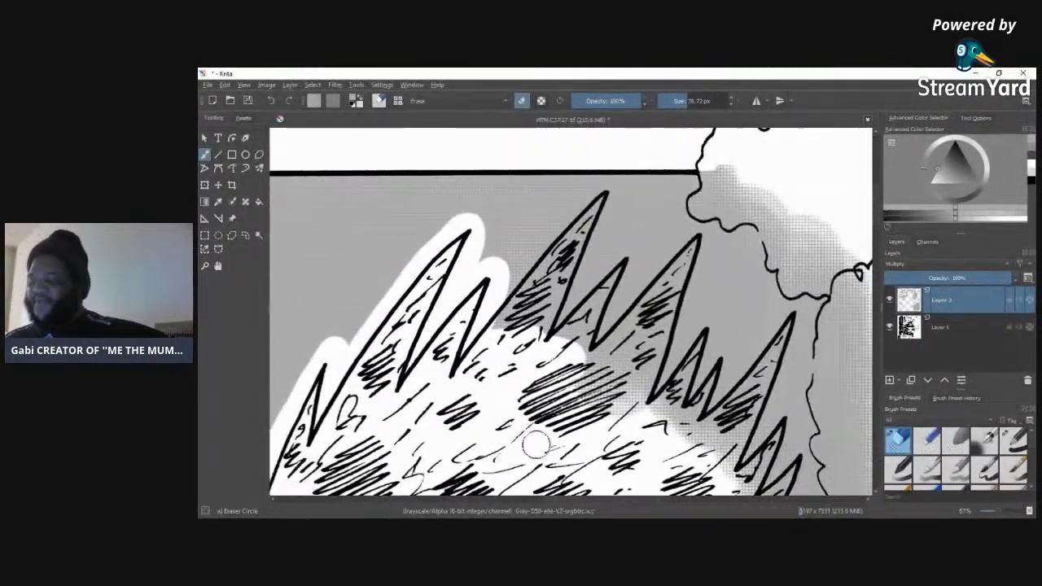
Step: Erase a white outline around the remaining tall hair spikes up to the smoke, clearing the tone inside the hair
{"action": "mouse_move", "coordinate": [499, 307]}
{"action": "left_mouse_down"}
{"action": "mouse_move", "coordinate": [545, 236]}
{"action": "mouse_move", "coordinate": [601, 189]}
{"action": "mouse_move", "coordinate": [616, 207]}
{"action": "mouse_move", "coordinate": [560, 330]}
{"action": "mouse_move", "coordinate": [602, 219]}
{"action": "mouse_move", "coordinate": [562, 268]}
{"action": "mouse_move", "coordinate": [578, 259]}
{"action": "mouse_move", "coordinate": [523, 289]}
{"action": "mouse_move", "coordinate": [485, 371]}
{"action": "mouse_move", "coordinate": [600, 214]}
{"action": "mouse_move", "coordinate": [543, 369]}
{"action": "mouse_move", "coordinate": [571, 314]}
{"action": "mouse_move", "coordinate": [633, 257]}
{"action": "mouse_move", "coordinate": [598, 352]}
{"action": "mouse_move", "coordinate": [632, 271]}
{"action": "mouse_move", "coordinate": [636, 242]}
{"action": "mouse_move", "coordinate": [572, 318]}
{"action": "mouse_move", "coordinate": [564, 355]}
{"action": "mouse_move", "coordinate": [588, 383]}
{"action": "mouse_move", "coordinate": [606, 282]}
{"action": "mouse_move", "coordinate": [533, 437]}
{"action": "mouse_move", "coordinate": [584, 423]}
{"action": "mouse_move", "coordinate": [609, 438]}
{"action": "mouse_move", "coordinate": [633, 392]}
{"action": "mouse_move", "coordinate": [621, 416]}
{"action": "mouse_move", "coordinate": [639, 344]}
{"action": "mouse_move", "coordinate": [601, 373]}
{"action": "left_mouse_up"}
{"action": "mouse_move", "coordinate": [616, 324]}
{"action": "left_mouse_down"}
{"action": "mouse_move", "coordinate": [689, 233]}
{"action": "mouse_move", "coordinate": [702, 247]}
{"action": "mouse_move", "coordinate": [671, 354]}
{"action": "mouse_move", "coordinate": [636, 426]}
{"action": "mouse_move", "coordinate": [679, 267]}
{"action": "mouse_move", "coordinate": [626, 405]}
{"action": "mouse_move", "coordinate": [684, 262]}
{"action": "mouse_move", "coordinate": [604, 397]}
{"action": "mouse_move", "coordinate": [600, 450]}
{"action": "mouse_move", "coordinate": [669, 326]}
{"action": "mouse_move", "coordinate": [675, 360]}
{"action": "mouse_move", "coordinate": [653, 386]}
{"action": "mouse_move", "coordinate": [701, 319]}
{"action": "mouse_move", "coordinate": [704, 349]}
{"action": "mouse_move", "coordinate": [681, 415]}
{"action": "mouse_move", "coordinate": [696, 348]}
{"action": "mouse_move", "coordinate": [657, 438]}
{"action": "mouse_move", "coordinate": [675, 377]}
{"action": "mouse_move", "coordinate": [679, 395]}
{"action": "mouse_move", "coordinate": [702, 362]}
{"action": "mouse_move", "coordinate": [720, 361]}
{"action": "mouse_move", "coordinate": [706, 405]}
{"action": "left_mouse_up"}
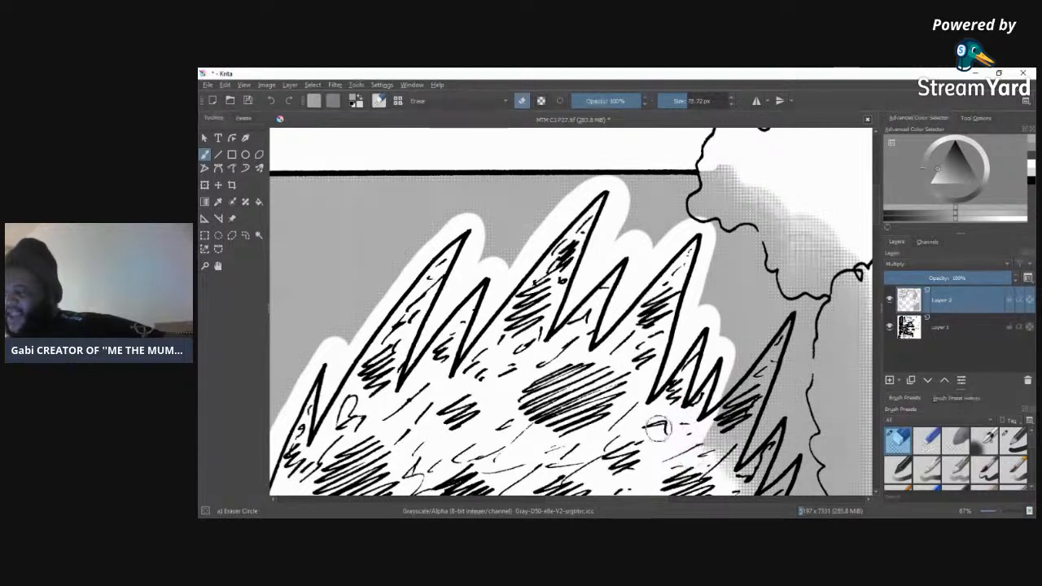
{"action": "mouse_move", "coordinate": [696, 430]}
{"action": "left_mouse_down"}
{"action": "mouse_move", "coordinate": [787, 304]}
{"action": "mouse_move", "coordinate": [793, 332]}
{"action": "mouse_move", "coordinate": [760, 409]}
{"action": "mouse_move", "coordinate": [733, 460]}
{"action": "mouse_move", "coordinate": [777, 334]}
{"action": "mouse_move", "coordinate": [710, 452]}
{"action": "left_mouse_up"}
{"action": "mouse_move", "coordinate": [710, 452]}
{"action": "left_mouse_down"}
{"action": "mouse_move", "coordinate": [743, 379]}
{"action": "mouse_move", "coordinate": [718, 471]}
{"action": "mouse_move", "coordinate": [721, 464]}
{"action": "left_mouse_up"}
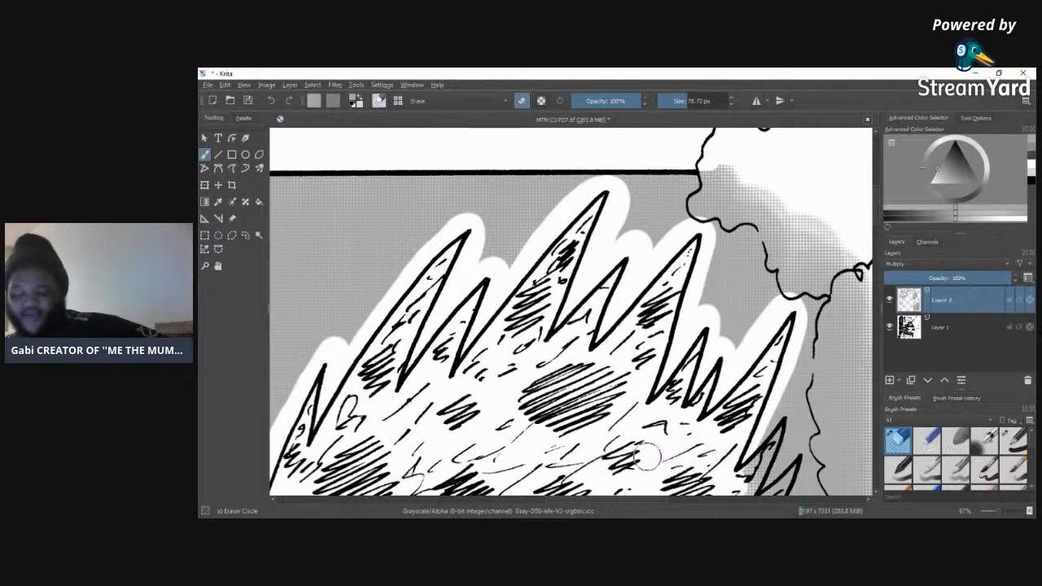
Step: Erase a white outline around the last small hair spikes and down the hair's edge to the mask, clearing the tone inside
{"action": "left_click_drag", "start_coordinate": [654, 499], "coordinate": [711, 500]}
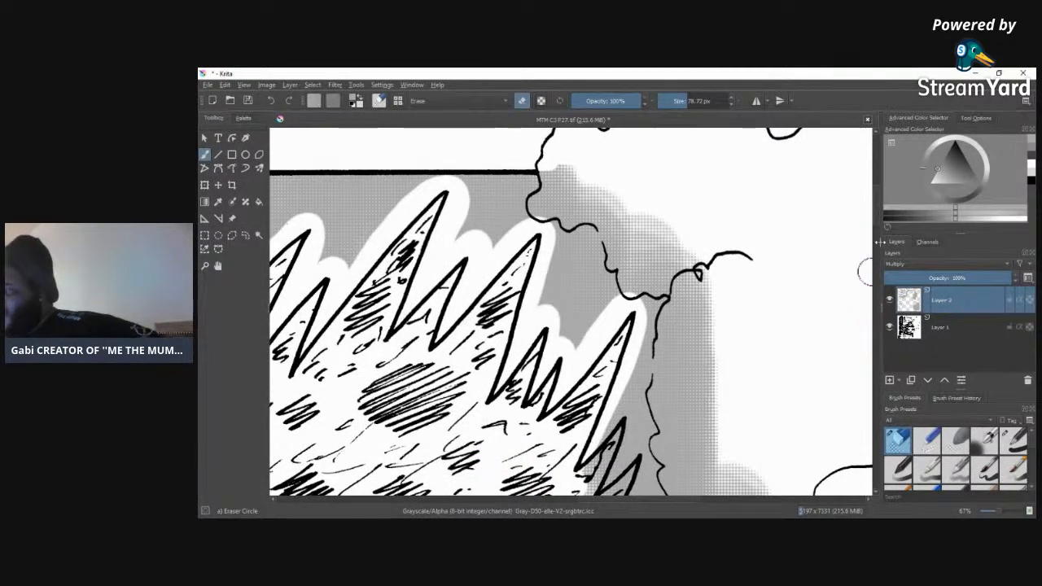
{"action": "left_click_drag", "start_coordinate": [878, 221], "coordinate": [877, 230]}
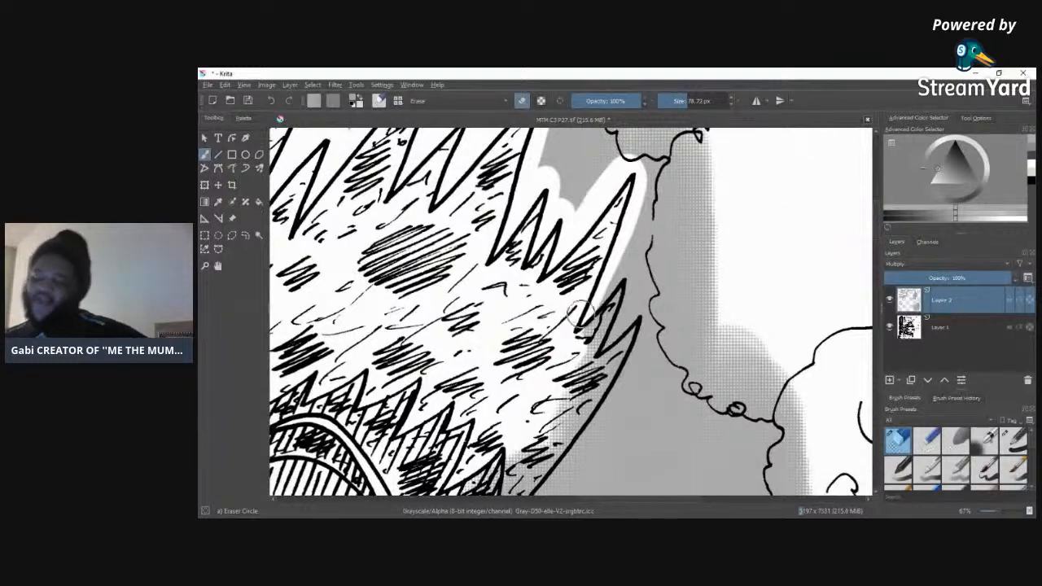
{"action": "mouse_move", "coordinate": [581, 318]}
{"action": "left_mouse_down"}
{"action": "mouse_move", "coordinate": [624, 277]}
{"action": "mouse_move", "coordinate": [627, 301]}
{"action": "mouse_move", "coordinate": [599, 361]}
{"action": "mouse_move", "coordinate": [608, 324]}
{"action": "mouse_move", "coordinate": [580, 363]}
{"action": "mouse_move", "coordinate": [611, 312]}
{"action": "mouse_move", "coordinate": [559, 389]}
{"action": "mouse_move", "coordinate": [611, 296]}
{"action": "mouse_move", "coordinate": [519, 440]}
{"action": "mouse_move", "coordinate": [580, 368]}
{"action": "mouse_move", "coordinate": [540, 438]}
{"action": "mouse_move", "coordinate": [553, 405]}
{"action": "left_mouse_up"}
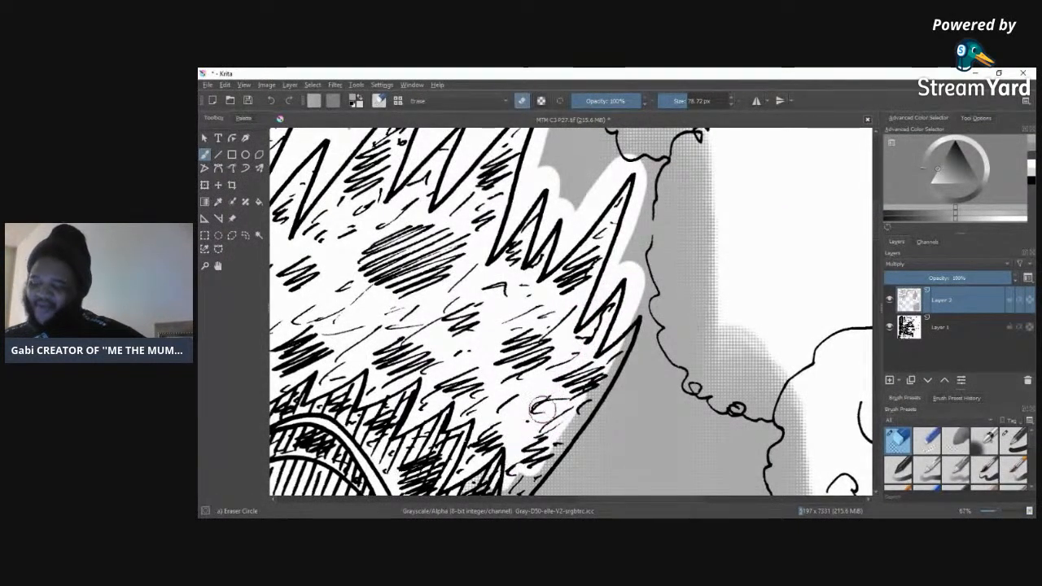
{"action": "mouse_move", "coordinate": [476, 468]}
{"action": "left_mouse_down"}
{"action": "mouse_move", "coordinate": [522, 469]}
{"action": "mouse_move", "coordinate": [495, 440]}
{"action": "left_mouse_up"}
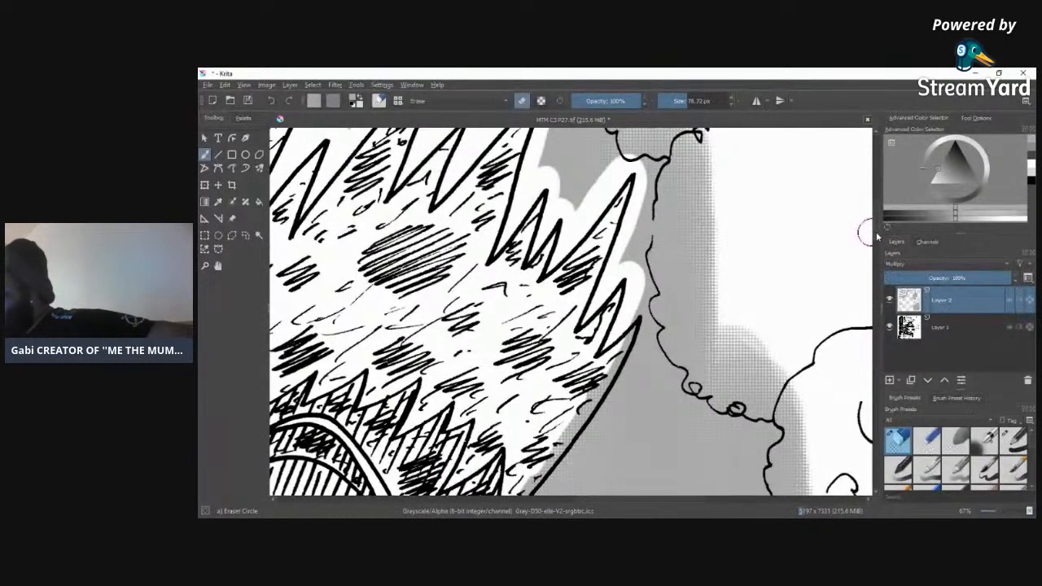
{"action": "scroll", "coordinate": [868, 236], "scroll_direction": "down", "scroll_amount": 3}
{"action": "mouse_move", "coordinate": [613, 225]}
{"action": "left_mouse_down"}
{"action": "mouse_move", "coordinate": [618, 196]}
{"action": "mouse_move", "coordinate": [633, 175]}
{"action": "mouse_move", "coordinate": [646, 179]}
{"action": "mouse_move", "coordinate": [613, 264]}
{"action": "mouse_move", "coordinate": [485, 434]}
{"action": "mouse_move", "coordinate": [474, 487]}
{"action": "mouse_move", "coordinate": [532, 326]}
{"action": "mouse_move", "coordinate": [465, 420]}
{"action": "left_mouse_up"}
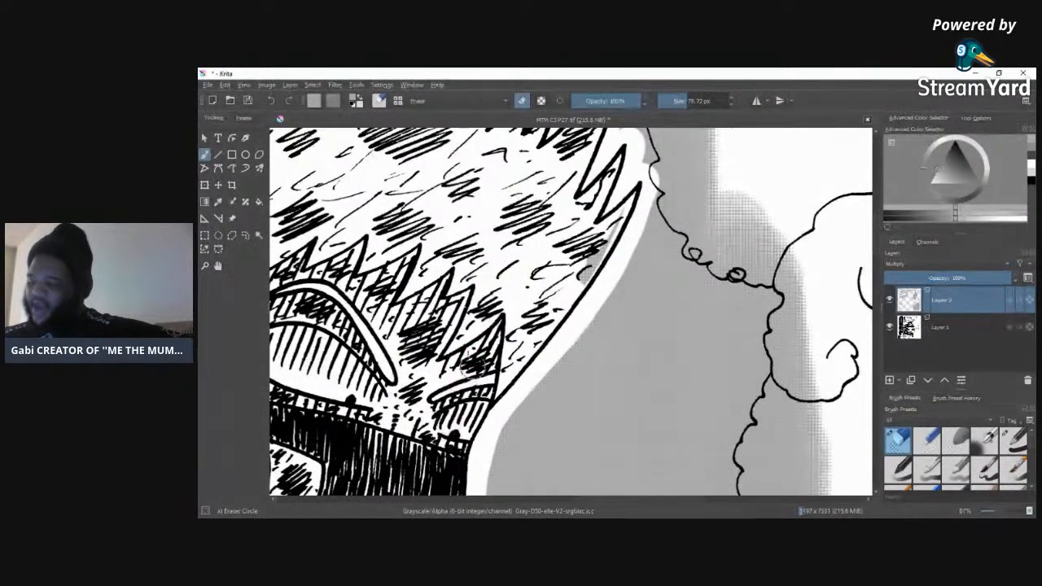
{"action": "left_click_drag", "start_coordinate": [527, 320], "coordinate": [584, 276]}
{"action": "mouse_move", "coordinate": [632, 189]}
{"action": "left_mouse_down"}
{"action": "mouse_move", "coordinate": [616, 218]}
{"action": "mouse_move", "coordinate": [629, 178]}
{"action": "left_mouse_up"}
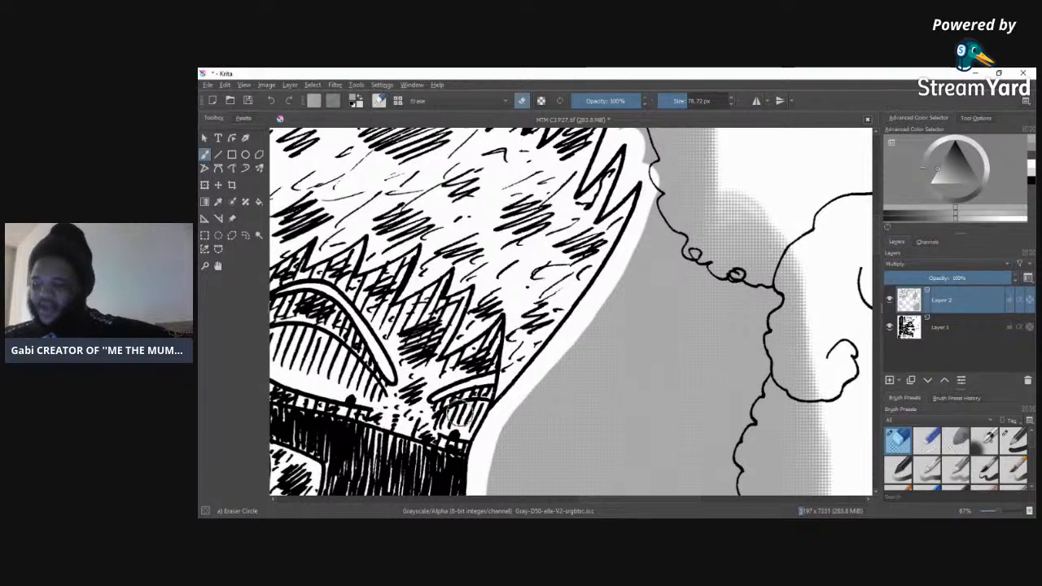
Step: Erase a white outline around the mask's round side piece and down the shoulder and arm, clearing the tone inside the jacket
{"action": "scroll", "coordinate": [570, 309], "scroll_direction": "down", "scroll_amount": 5}
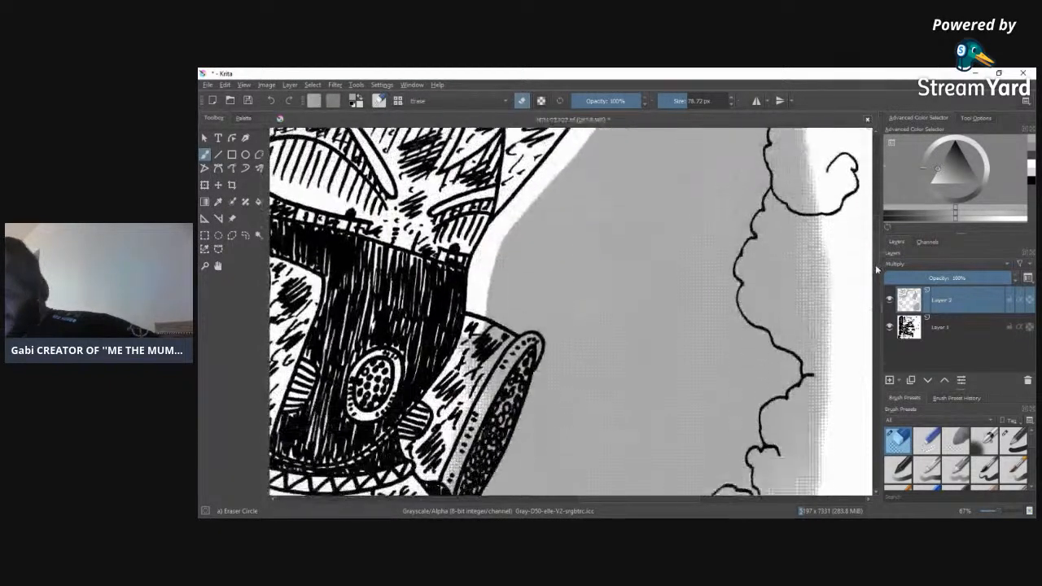
{"action": "mouse_move", "coordinate": [473, 270]}
{"action": "left_mouse_down"}
{"action": "mouse_move", "coordinate": [546, 299]}
{"action": "mouse_move", "coordinate": [547, 318]}
{"action": "mouse_move", "coordinate": [485, 465]}
{"action": "mouse_move", "coordinate": [466, 478]}
{"action": "mouse_move", "coordinate": [500, 385]}
{"action": "mouse_move", "coordinate": [489, 401]}
{"action": "mouse_move", "coordinate": [486, 352]}
{"action": "mouse_move", "coordinate": [546, 299]}
{"action": "mouse_move", "coordinate": [510, 356]}
{"action": "mouse_move", "coordinate": [461, 401]}
{"action": "mouse_move", "coordinate": [521, 289]}
{"action": "mouse_move", "coordinate": [429, 393]}
{"action": "mouse_move", "coordinate": [443, 317]}
{"action": "mouse_move", "coordinate": [467, 321]}
{"action": "mouse_move", "coordinate": [474, 409]}
{"action": "mouse_move", "coordinate": [429, 464]}
{"action": "mouse_move", "coordinate": [460, 406]}
{"action": "left_mouse_up"}
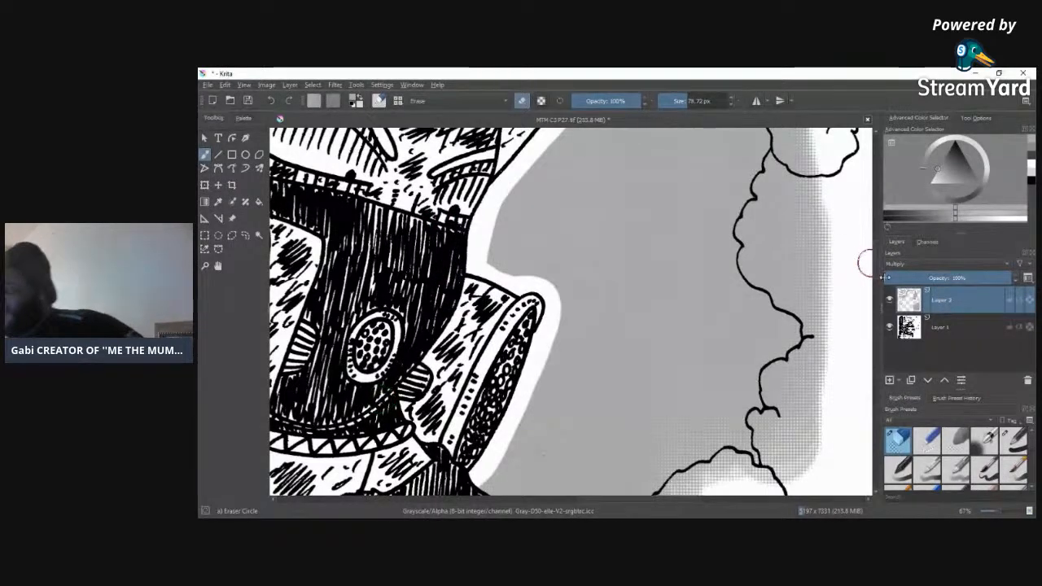
{"action": "left_click_drag", "start_coordinate": [877, 272], "coordinate": [877, 294]}
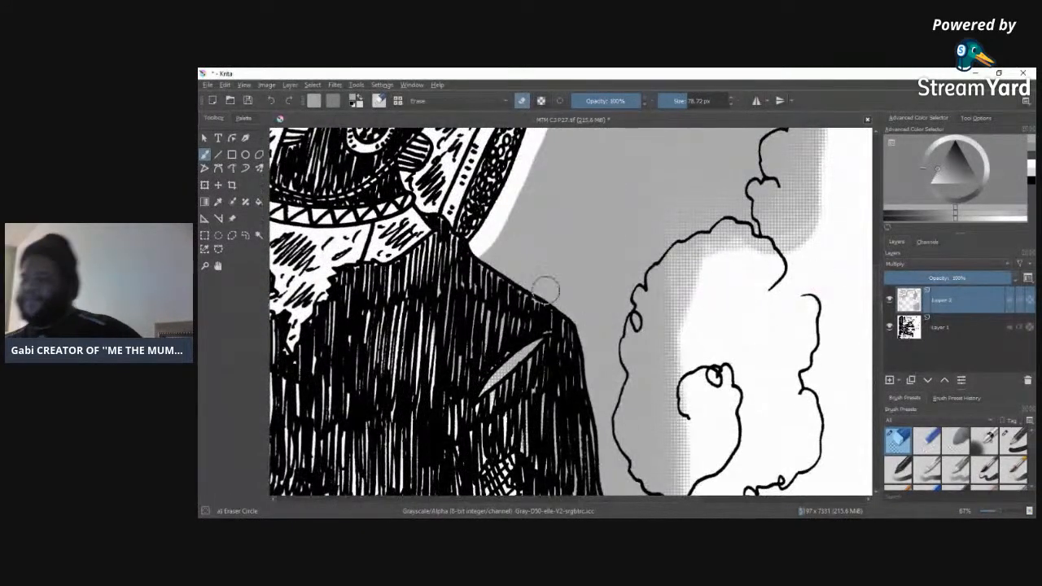
{"action": "mouse_move", "coordinate": [490, 259]}
{"action": "left_mouse_down"}
{"action": "mouse_move", "coordinate": [565, 304]}
{"action": "mouse_move", "coordinate": [581, 333]}
{"action": "mouse_move", "coordinate": [613, 489]}
{"action": "mouse_move", "coordinate": [484, 373]}
{"action": "mouse_move", "coordinate": [543, 335]}
{"action": "mouse_move", "coordinate": [521, 442]}
{"action": "left_mouse_up"}
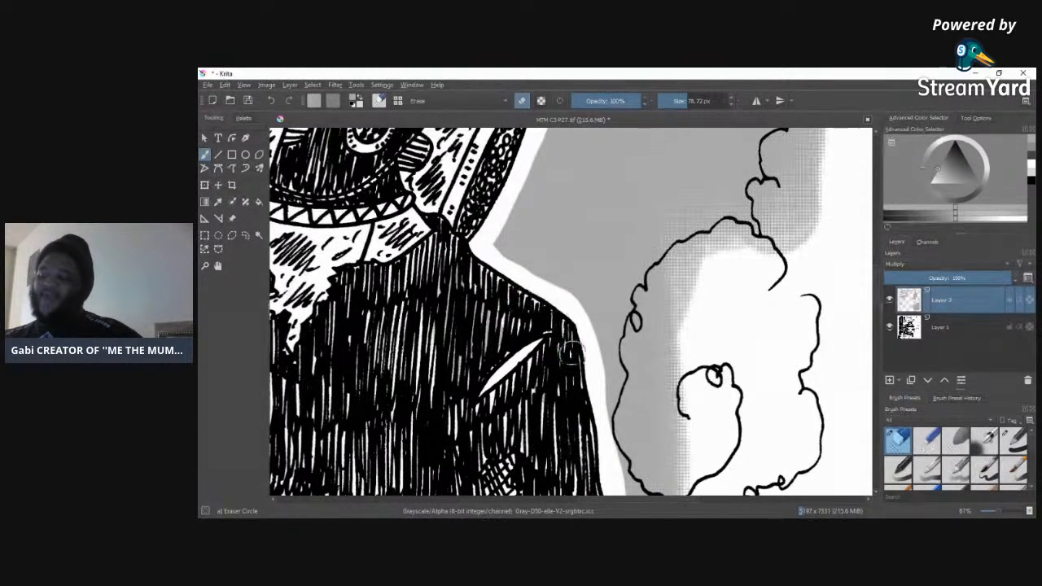
{"action": "mouse_move", "coordinate": [424, 366]}
{"action": "left_mouse_down"}
{"action": "mouse_move", "coordinate": [408, 385]}
{"action": "mouse_move", "coordinate": [402, 429]}
{"action": "mouse_move", "coordinate": [445, 467]}
{"action": "left_mouse_up"}
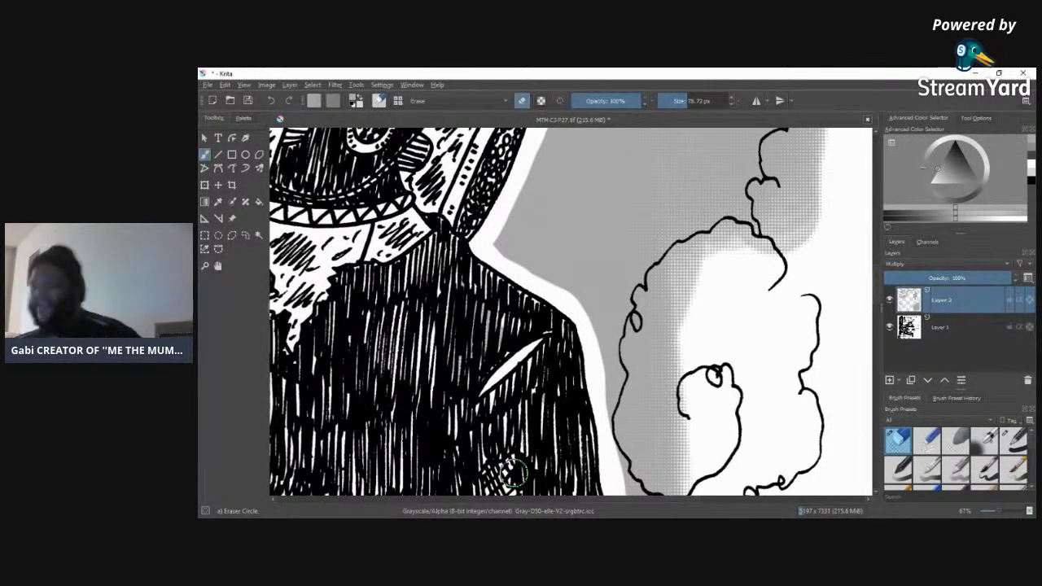
Step: Erase the tone overspill at the torn sleeve end and inside the curled smoke cloud beside the arm, leaving a white outline
{"action": "mouse_move", "coordinate": [875, 297]}
{"action": "left_mouse_down"}
{"action": "mouse_move", "coordinate": [875, 283]}
{"action": "mouse_move", "coordinate": [876, 320]}
{"action": "left_mouse_up"}
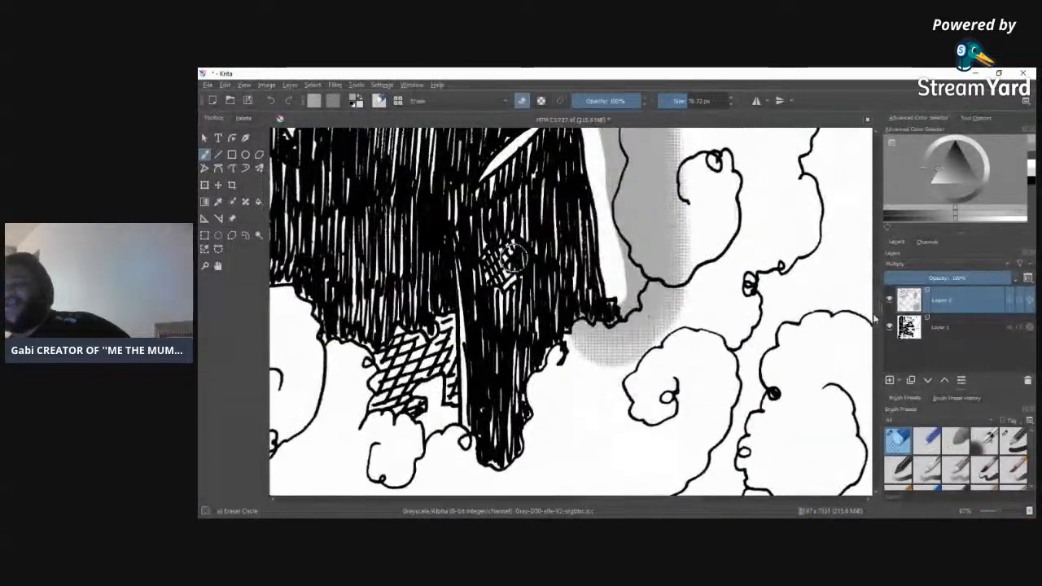
{"action": "mouse_move", "coordinate": [627, 301]}
{"action": "left_mouse_down"}
{"action": "mouse_move", "coordinate": [619, 326]}
{"action": "mouse_move", "coordinate": [590, 346]}
{"action": "mouse_move", "coordinate": [578, 326]}
{"action": "left_mouse_up"}
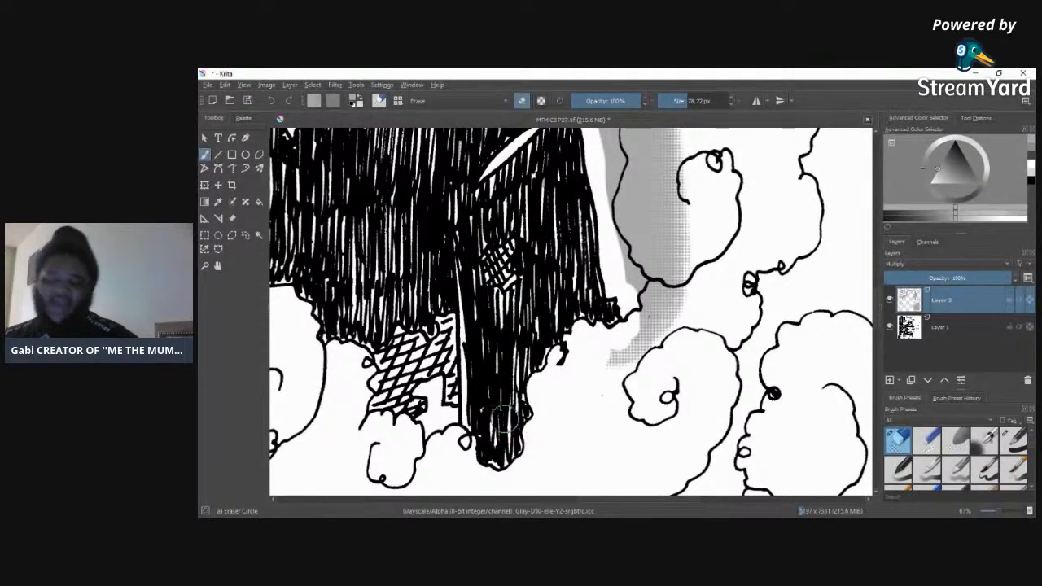
{"action": "mouse_move", "coordinate": [615, 358]}
{"action": "left_mouse_down"}
{"action": "mouse_move", "coordinate": [691, 295]}
{"action": "mouse_move", "coordinate": [661, 308]}
{"action": "left_mouse_up"}
{"action": "mouse_move", "coordinate": [680, 255]}
{"action": "left_mouse_down"}
{"action": "mouse_move", "coordinate": [679, 149]}
{"action": "mouse_move", "coordinate": [675, 207]}
{"action": "mouse_move", "coordinate": [664, 154]}
{"action": "mouse_move", "coordinate": [662, 271]}
{"action": "left_mouse_up"}
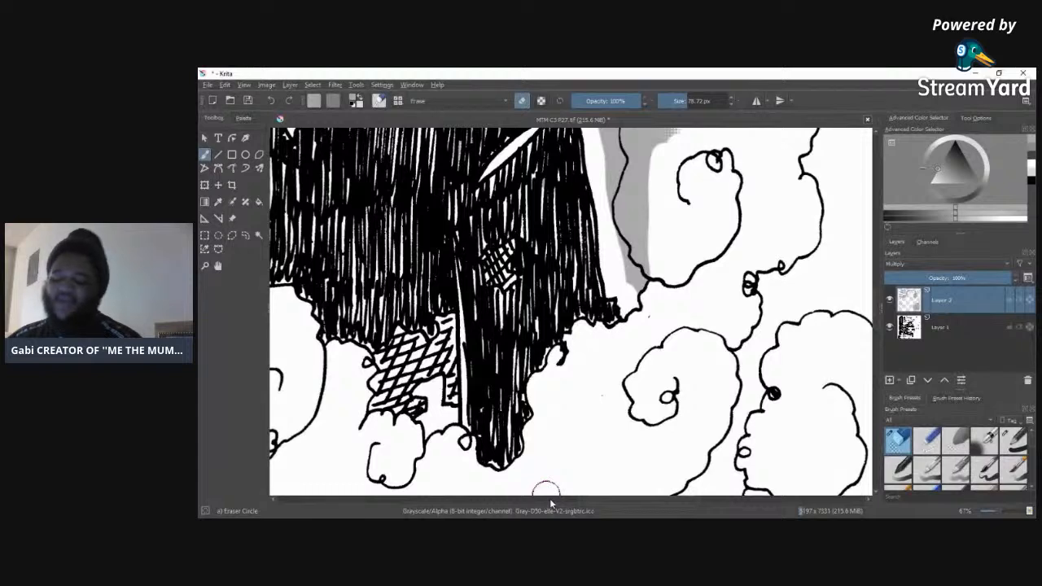
{"action": "left_click_drag", "start_coordinate": [879, 290], "coordinate": [879, 279]}
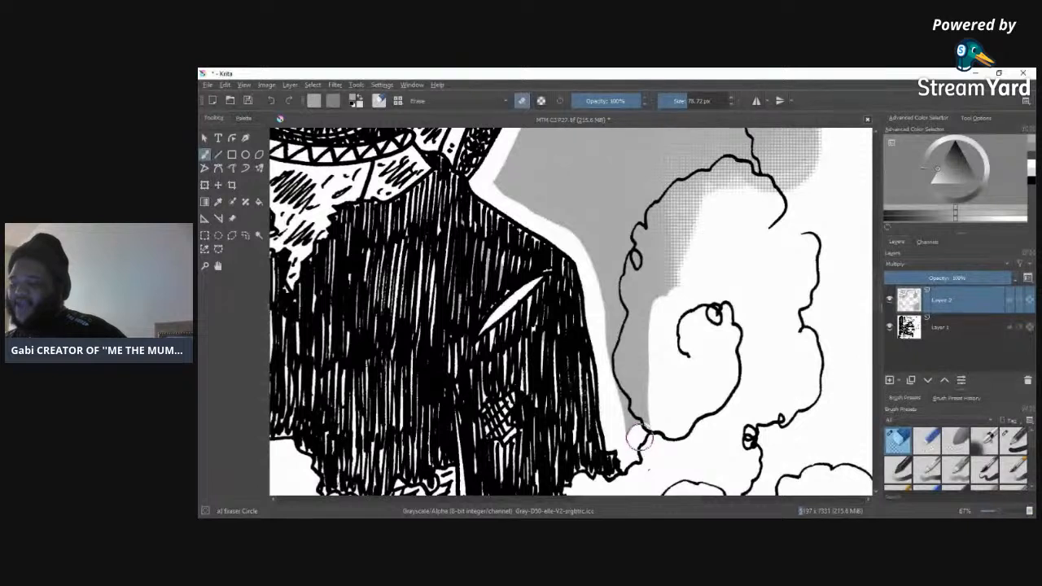
{"action": "mouse_move", "coordinate": [616, 389]}
{"action": "left_mouse_down"}
{"action": "mouse_move", "coordinate": [627, 231]}
{"action": "mouse_move", "coordinate": [671, 174]}
{"action": "mouse_move", "coordinate": [727, 151]}
{"action": "mouse_move", "coordinate": [758, 160]}
{"action": "mouse_move", "coordinate": [775, 194]}
{"action": "mouse_move", "coordinate": [762, 187]}
{"action": "mouse_move", "coordinate": [680, 234]}
{"action": "mouse_move", "coordinate": [731, 172]}
{"action": "mouse_move", "coordinate": [642, 320]}
{"action": "mouse_move", "coordinate": [678, 224]}
{"action": "mouse_move", "coordinate": [648, 339]}
{"action": "mouse_move", "coordinate": [657, 261]}
{"action": "mouse_move", "coordinate": [661, 335]}
{"action": "mouse_move", "coordinate": [629, 445]}
{"action": "left_mouse_up"}
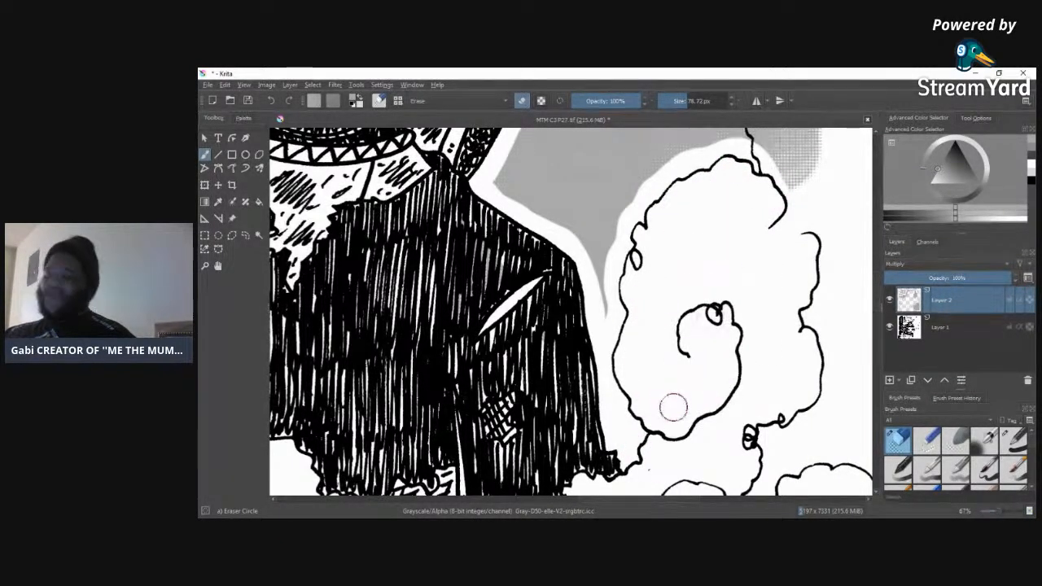
Step: Erase the tone overspill from the smoke beside the mask, leaving a white outline along its curly edge
{"action": "left_click_drag", "start_coordinate": [596, 499], "coordinate": [626, 499]}
{"action": "scroll", "coordinate": [631, 366], "scroll_direction": "up", "scroll_amount": 5}
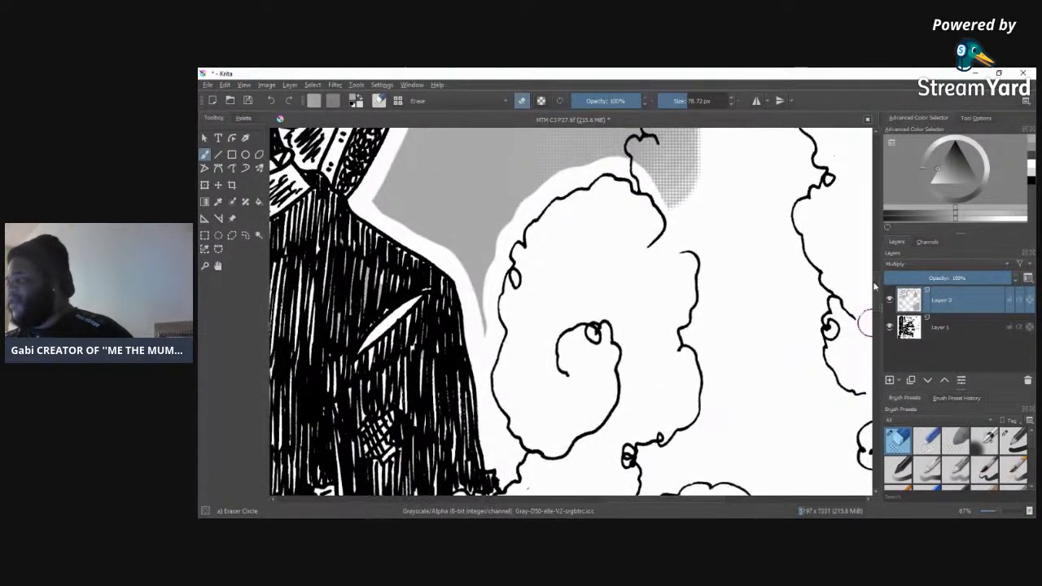
{"action": "mouse_move", "coordinate": [627, 389]}
{"action": "left_mouse_down"}
{"action": "mouse_move", "coordinate": [635, 311]}
{"action": "mouse_move", "coordinate": [673, 284]}
{"action": "mouse_move", "coordinate": [616, 228]}
{"action": "mouse_move", "coordinate": [607, 181]}
{"action": "mouse_move", "coordinate": [629, 127]}
{"action": "mouse_move", "coordinate": [659, 161]}
{"action": "mouse_move", "coordinate": [649, 209]}
{"action": "mouse_move", "coordinate": [656, 131]}
{"action": "mouse_move", "coordinate": [641, 166]}
{"action": "mouse_move", "coordinate": [650, 227]}
{"action": "mouse_move", "coordinate": [642, 212]}
{"action": "mouse_move", "coordinate": [681, 248]}
{"action": "left_mouse_up"}
{"action": "mouse_move", "coordinate": [702, 321]}
{"action": "left_mouse_down"}
{"action": "mouse_move", "coordinate": [709, 302]}
{"action": "mouse_move", "coordinate": [647, 358]}
{"action": "mouse_move", "coordinate": [659, 404]}
{"action": "left_mouse_up"}
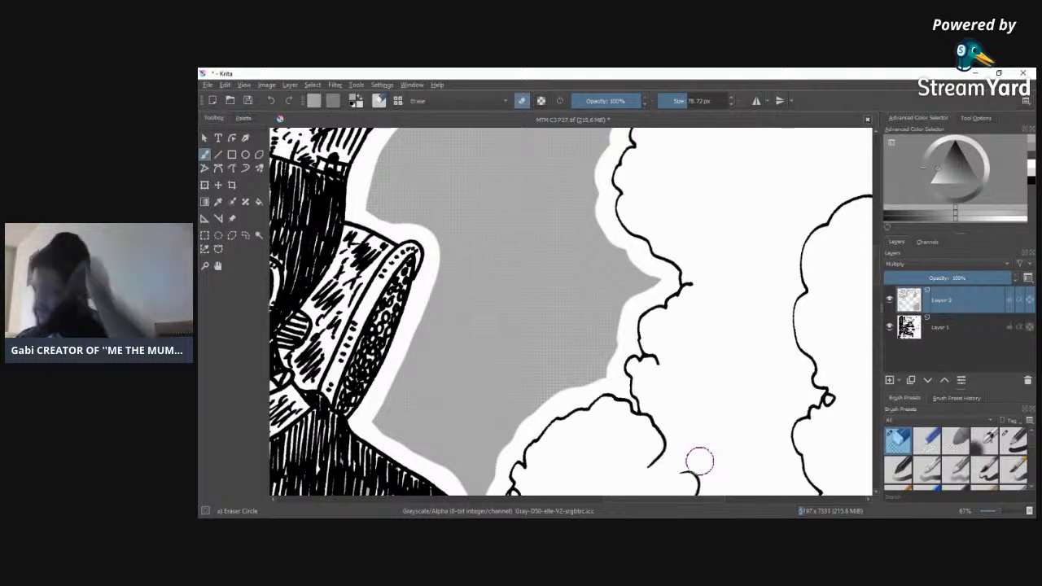
Step: Erase the tone from the smoke clouds beside the hair up to the panel border, leaving a white outline along their edge
{"action": "scroll", "coordinate": [867, 244], "scroll_direction": "up", "scroll_amount": 3}
{"action": "mouse_move", "coordinate": [879, 259]}
{"action": "left_mouse_down"}
{"action": "mouse_move", "coordinate": [878, 307]}
{"action": "mouse_move", "coordinate": [878, 243]}
{"action": "left_mouse_up"}
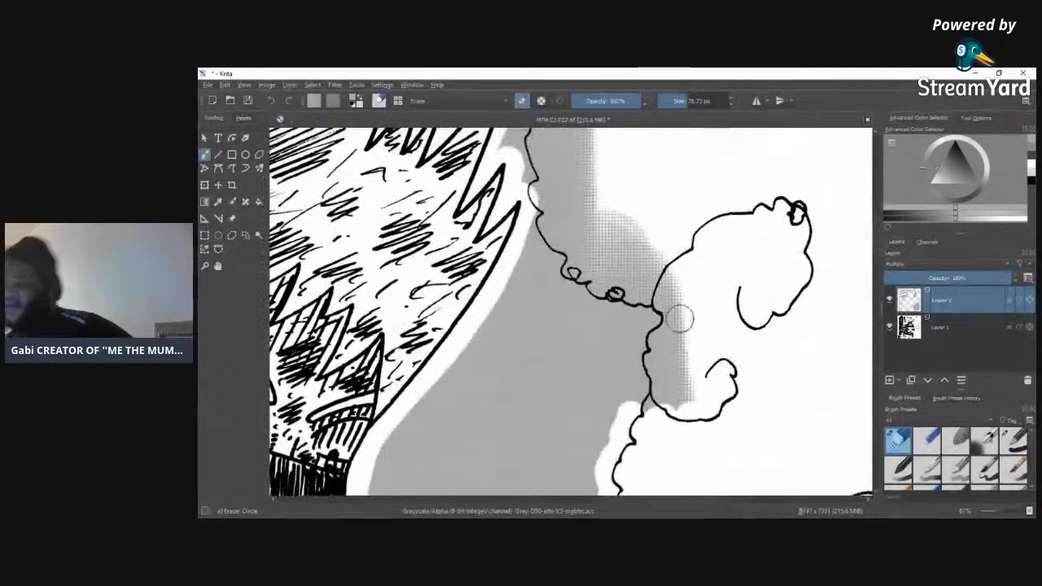
{"action": "mouse_move", "coordinate": [630, 419]}
{"action": "left_mouse_down"}
{"action": "mouse_move", "coordinate": [634, 360]}
{"action": "mouse_move", "coordinate": [649, 317]}
{"action": "mouse_move", "coordinate": [572, 290]}
{"action": "mouse_move", "coordinate": [550, 259]}
{"action": "mouse_move", "coordinate": [527, 190]}
{"action": "mouse_move", "coordinate": [526, 130]}
{"action": "mouse_move", "coordinate": [553, 210]}
{"action": "mouse_move", "coordinate": [559, 137]}
{"action": "mouse_move", "coordinate": [577, 203]}
{"action": "mouse_move", "coordinate": [594, 128]}
{"action": "mouse_move", "coordinate": [598, 230]}
{"action": "mouse_move", "coordinate": [580, 173]}
{"action": "mouse_move", "coordinate": [568, 215]}
{"action": "mouse_move", "coordinate": [612, 293]}
{"action": "mouse_move", "coordinate": [619, 274]}
{"action": "mouse_move", "coordinate": [687, 303]}
{"action": "mouse_move", "coordinate": [610, 228]}
{"action": "mouse_move", "coordinate": [637, 217]}
{"action": "mouse_move", "coordinate": [605, 239]}
{"action": "mouse_move", "coordinate": [617, 280]}
{"action": "mouse_move", "coordinate": [651, 290]}
{"action": "mouse_move", "coordinate": [676, 323]}
{"action": "mouse_move", "coordinate": [672, 352]}
{"action": "mouse_move", "coordinate": [668, 302]}
{"action": "mouse_move", "coordinate": [665, 424]}
{"action": "mouse_move", "coordinate": [685, 379]}
{"action": "mouse_move", "coordinate": [708, 431]}
{"action": "left_mouse_up"}
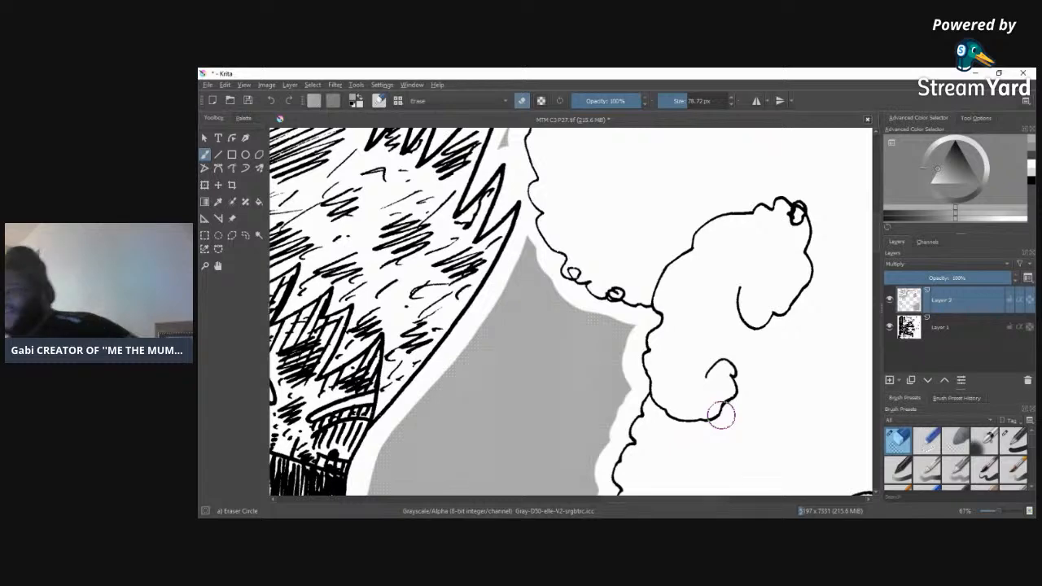
{"action": "scroll", "coordinate": [878, 246], "scroll_direction": "up", "scroll_amount": 6}
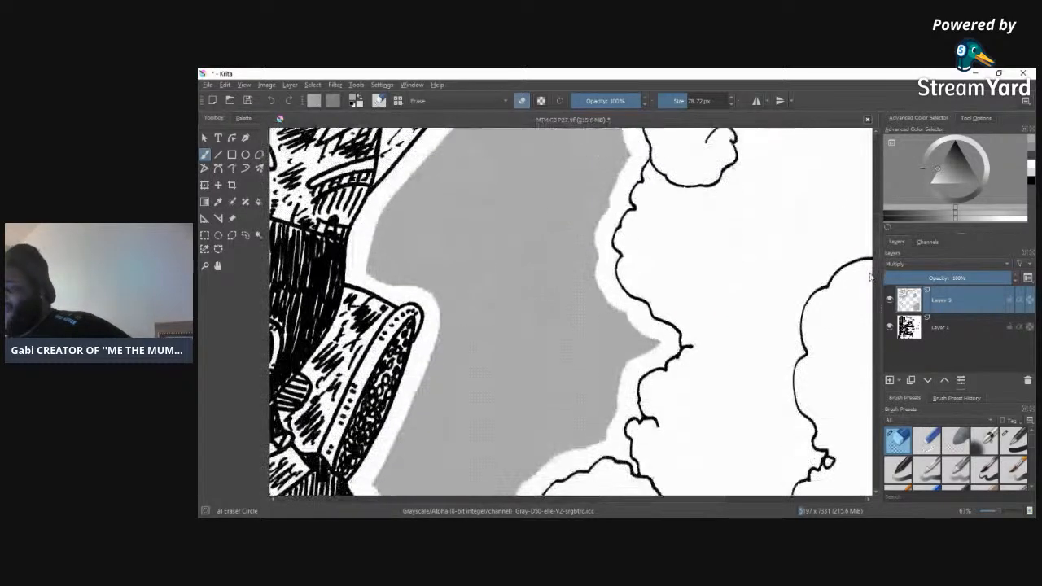
{"action": "left_click_drag", "start_coordinate": [880, 216], "coordinate": [880, 214]}
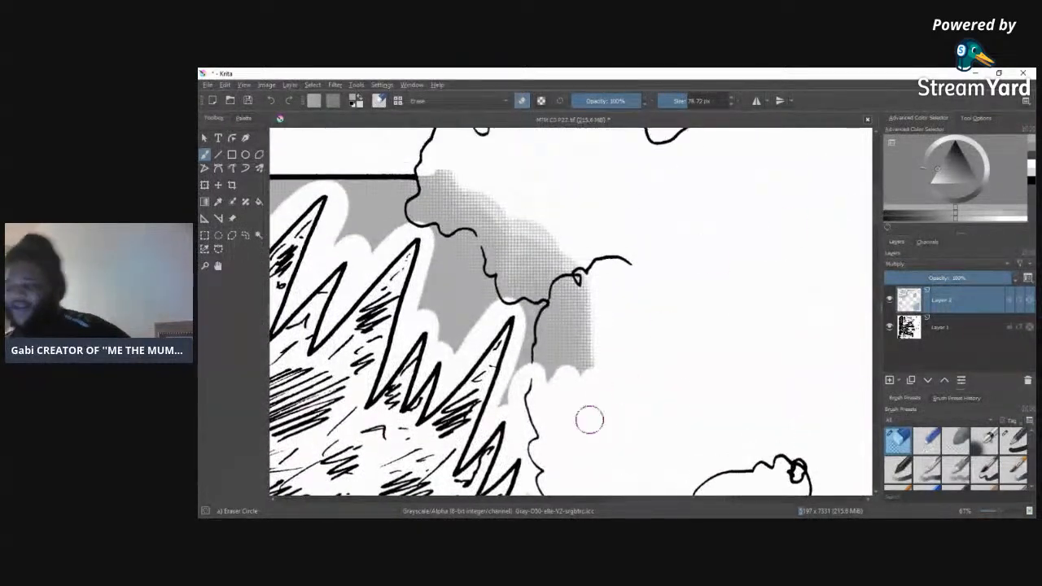
{"action": "mouse_move", "coordinate": [528, 390]}
{"action": "left_mouse_down"}
{"action": "mouse_move", "coordinate": [535, 339]}
{"action": "mouse_move", "coordinate": [562, 285]}
{"action": "mouse_move", "coordinate": [548, 403]}
{"action": "mouse_move", "coordinate": [594, 384]}
{"action": "mouse_move", "coordinate": [595, 279]}
{"action": "mouse_move", "coordinate": [596, 425]}
{"action": "mouse_move", "coordinate": [547, 299]}
{"action": "mouse_move", "coordinate": [512, 301]}
{"action": "mouse_move", "coordinate": [471, 251]}
{"action": "mouse_move", "coordinate": [411, 220]}
{"action": "mouse_move", "coordinate": [416, 168]}
{"action": "mouse_move", "coordinate": [447, 206]}
{"action": "mouse_move", "coordinate": [507, 184]}
{"action": "mouse_move", "coordinate": [493, 247]}
{"action": "mouse_move", "coordinate": [537, 207]}
{"action": "mouse_move", "coordinate": [522, 308]}
{"action": "mouse_move", "coordinate": [566, 260]}
{"action": "left_mouse_up"}
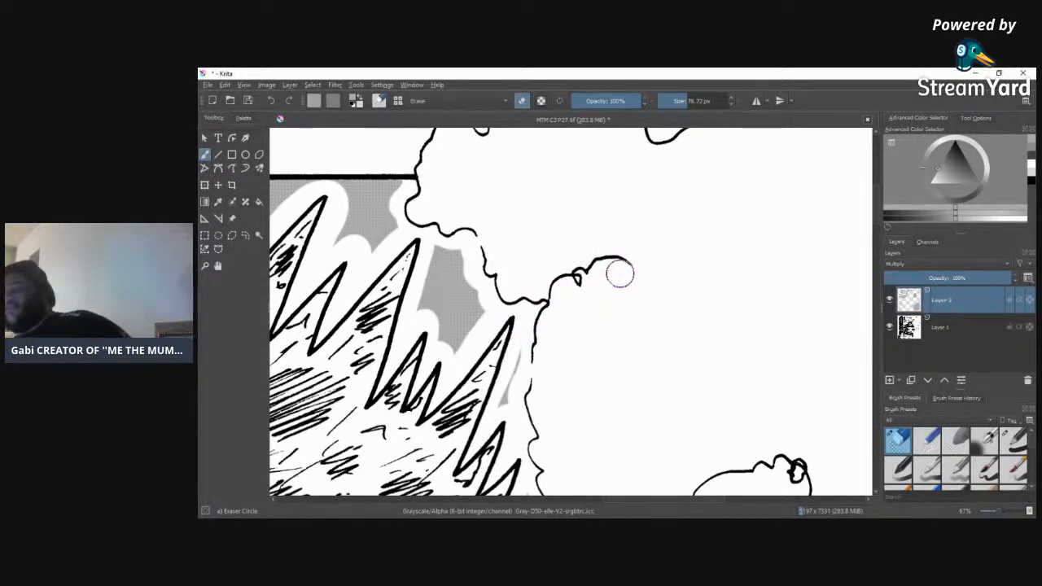
Step: Erase the stray tone patches left in the white margin above the panel border
{"action": "left_click_drag", "start_coordinate": [879, 218], "coordinate": [881, 200]}
{"action": "scroll", "coordinate": [871, 195], "scroll_direction": "up", "scroll_amount": 5}
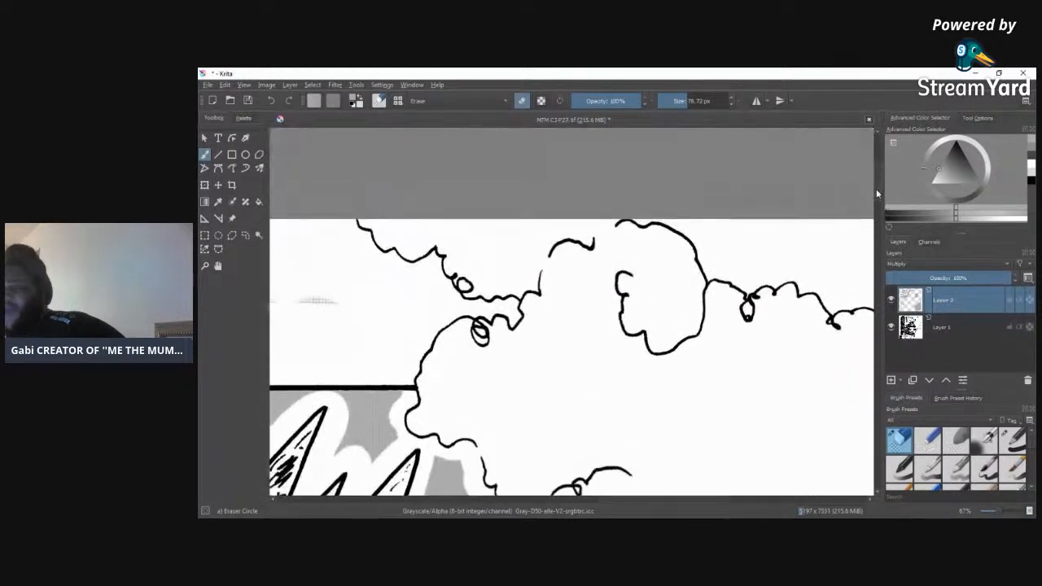
{"action": "scroll", "coordinate": [627, 480], "scroll_direction": "left", "scroll_amount": 8}
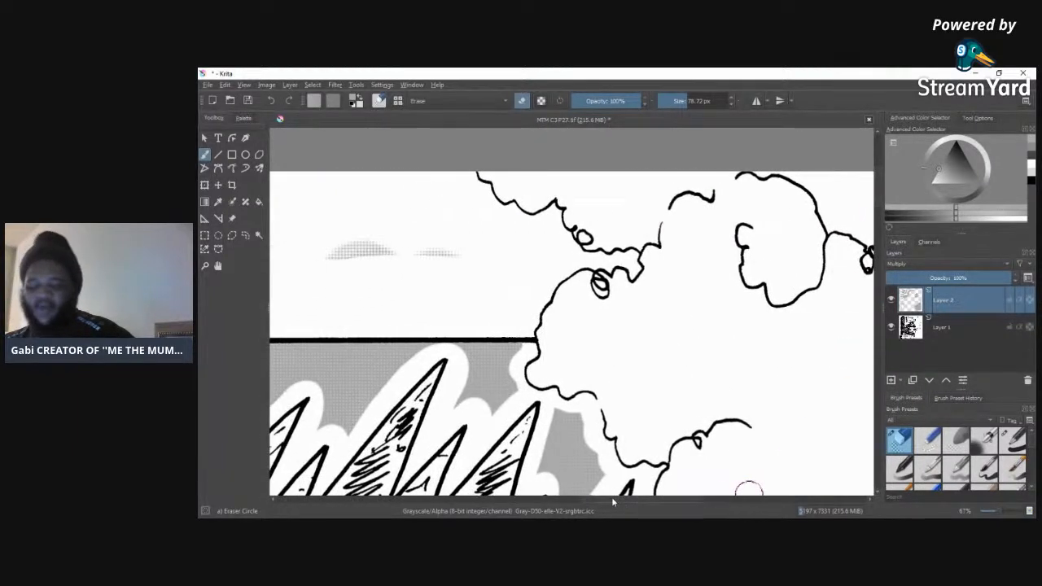
{"action": "left_click_drag", "start_coordinate": [693, 248], "coordinate": [535, 269]}
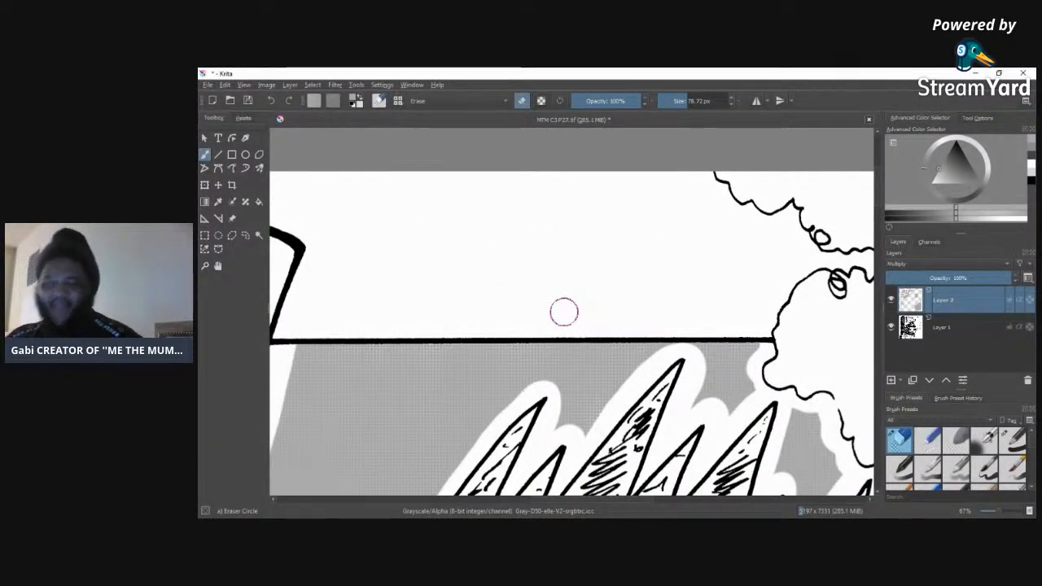
Step: Add a new layer above the background tone layer and set its blending mode to Multiply
{"action": "left_click_drag", "start_coordinate": [640, 499], "coordinate": [688, 494]}
{"action": "left_click_drag", "start_coordinate": [879, 199], "coordinate": [875, 404]}
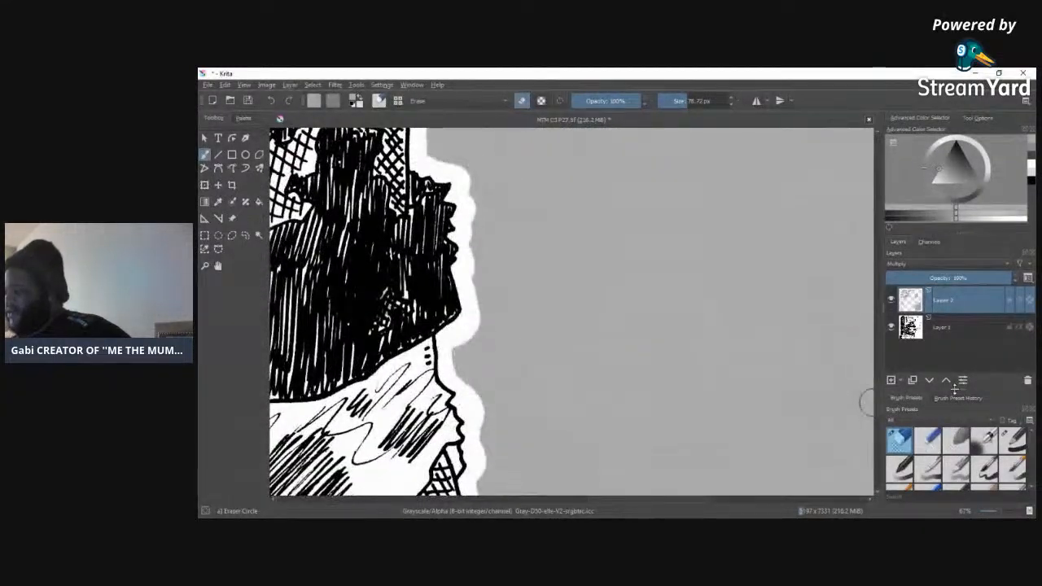
{"action": "left_click_drag", "start_coordinate": [1003, 513], "coordinate": [987, 511]}
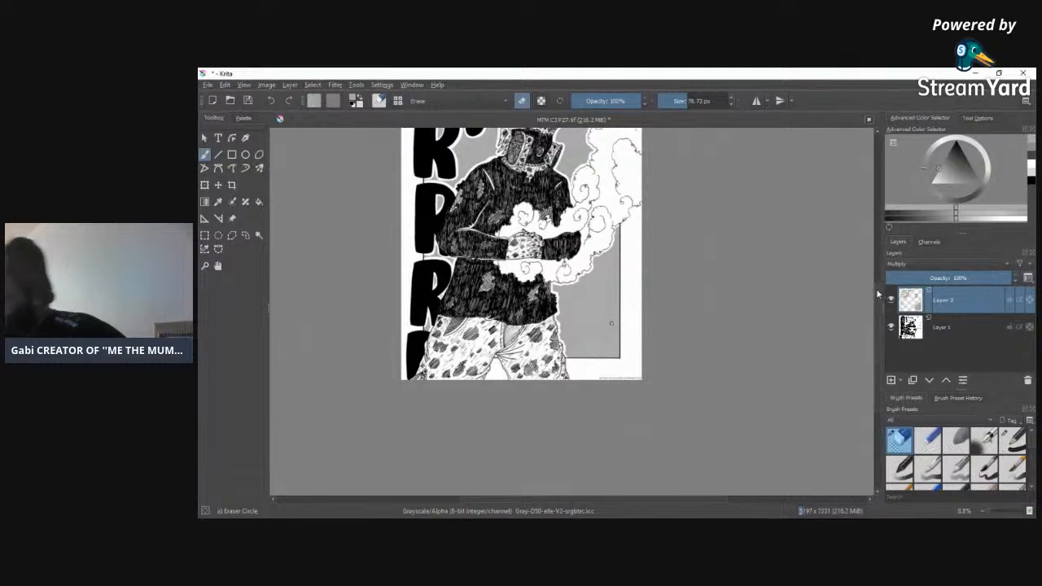
{"action": "left_click_drag", "start_coordinate": [879, 298], "coordinate": [881, 259]}
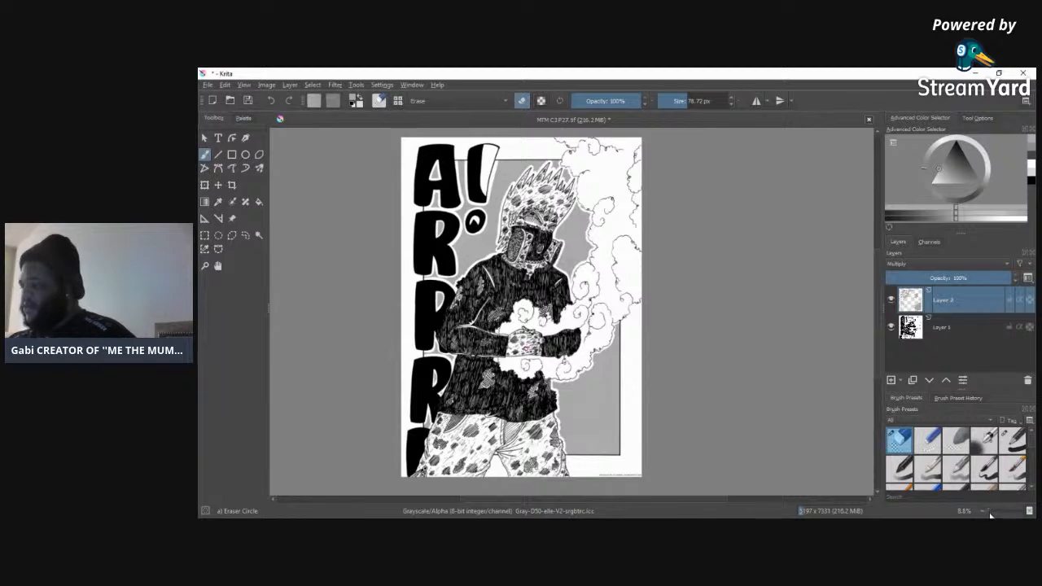
{"action": "left_click_drag", "start_coordinate": [992, 512], "coordinate": [1003, 514]}
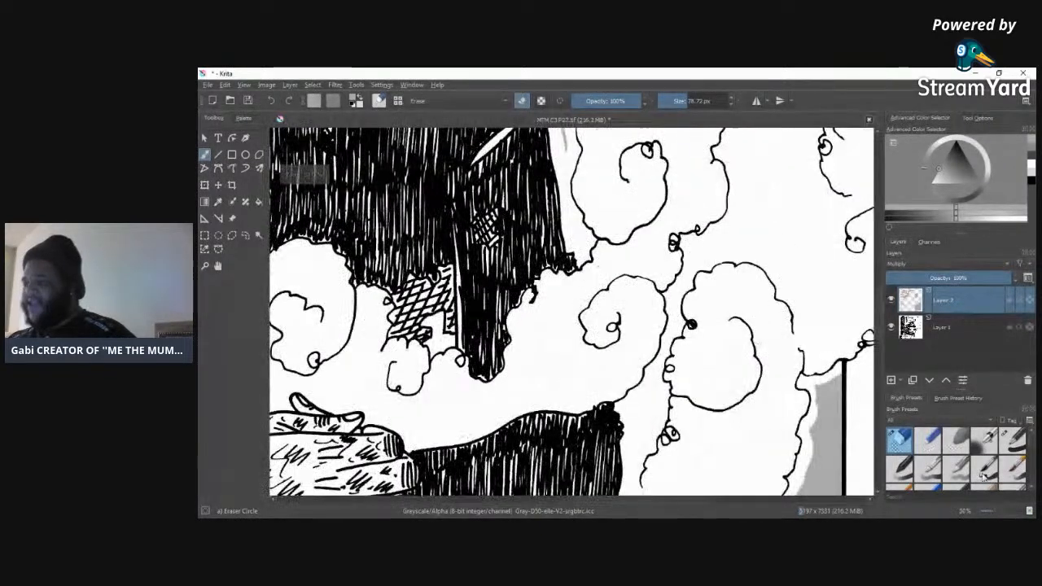
{"action": "left_click", "coordinate": [892, 382]}
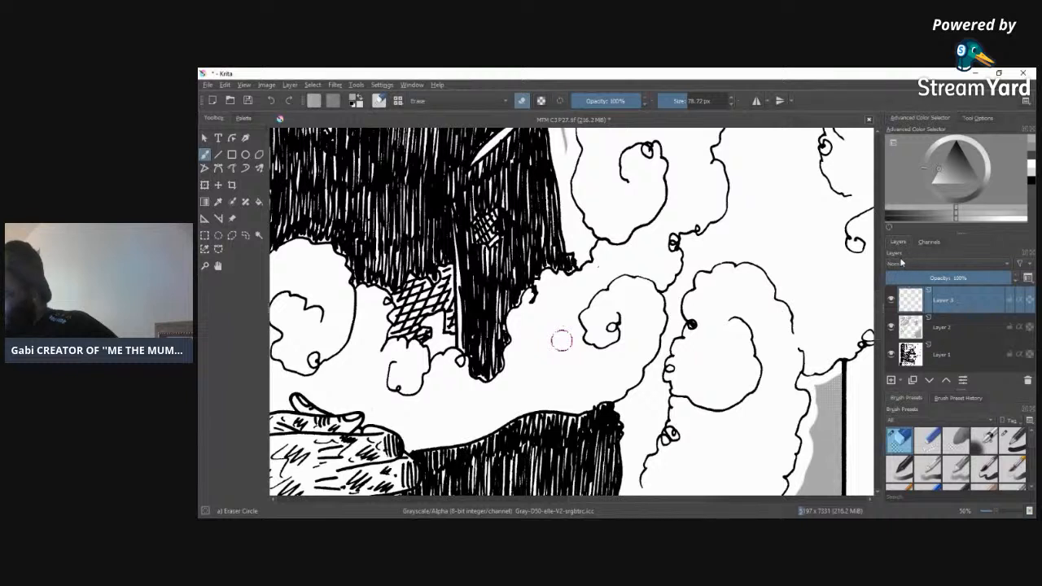
{"action": "left_click", "coordinate": [901, 262]}
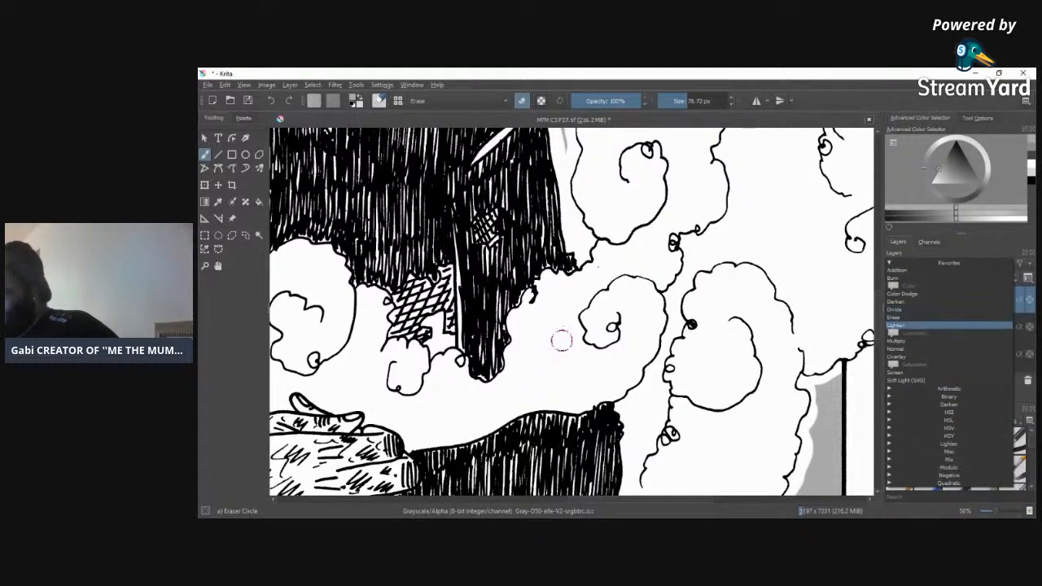
{"action": "left_click", "coordinate": [904, 341]}
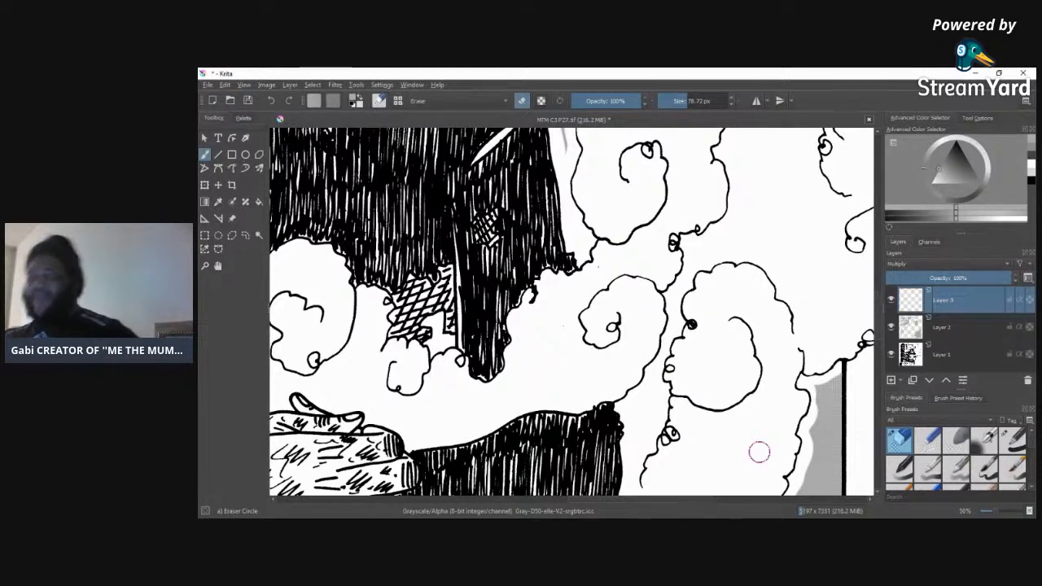
Step: Look through the brush presets and choose the Pencil-6 Quick Shade brush for shading the smoke
{"action": "scroll", "coordinate": [864, 309], "scroll_direction": "up", "scroll_amount": 6}
{"action": "scroll", "coordinate": [882, 289], "scroll_direction": "up", "scroll_amount": 4}
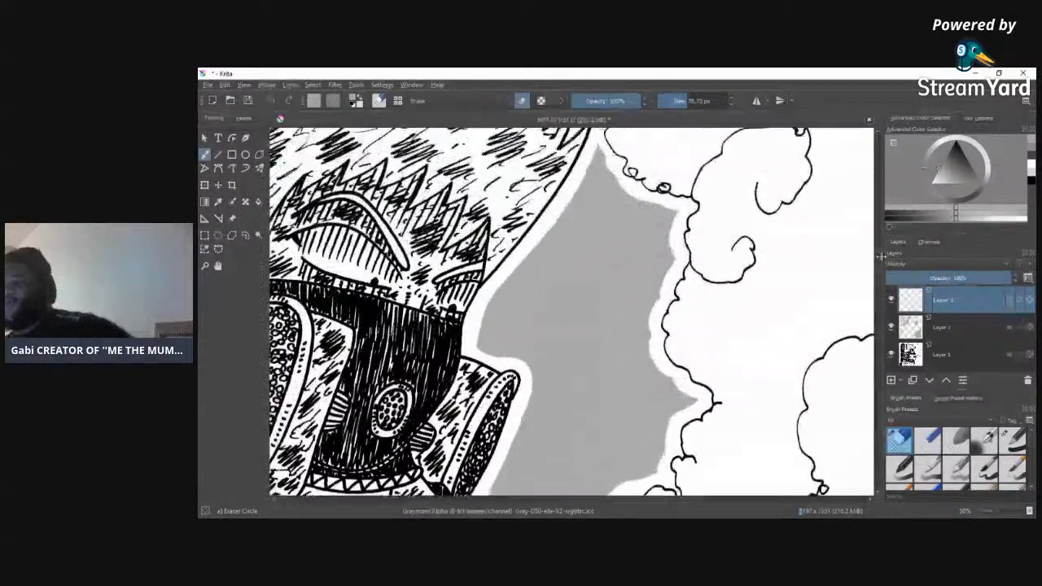
{"action": "scroll", "coordinate": [883, 285], "scroll_direction": "down", "scroll_amount": 6}
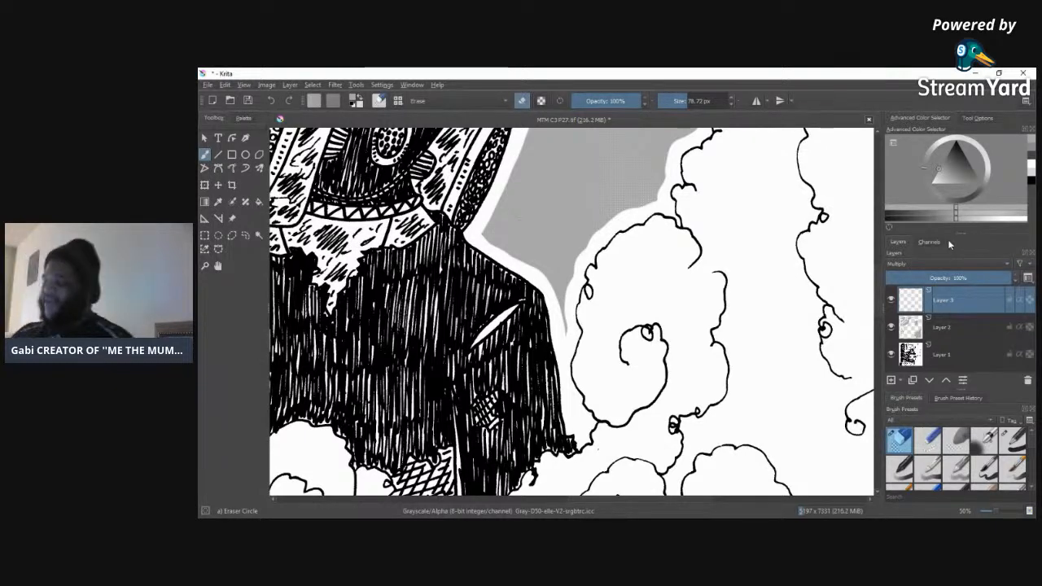
{"action": "left_click_drag", "start_coordinate": [993, 512], "coordinate": [986, 512]}
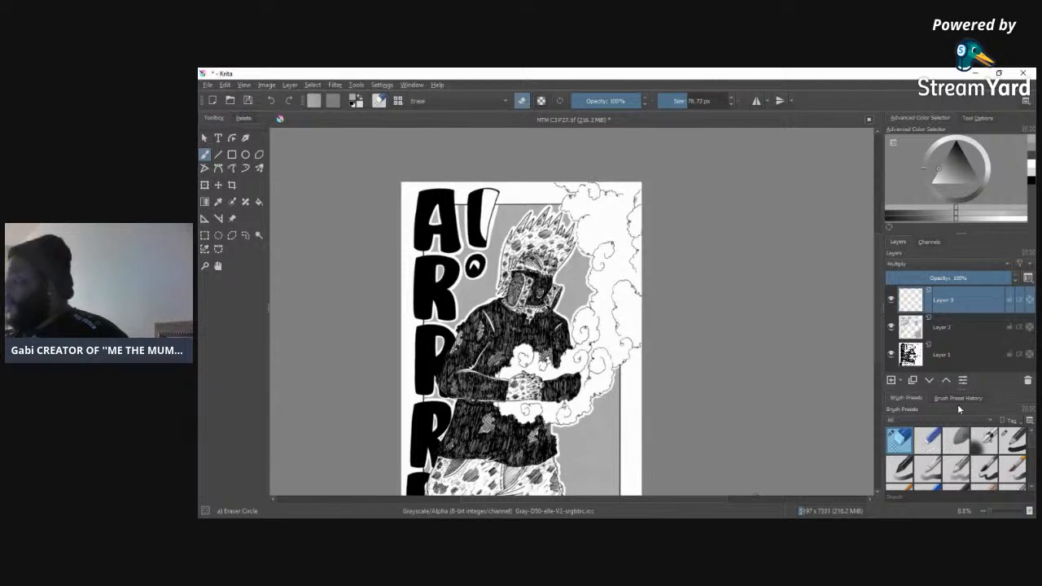
{"action": "left_click", "coordinate": [960, 399]}
{"action": "left_click", "coordinate": [908, 398]}
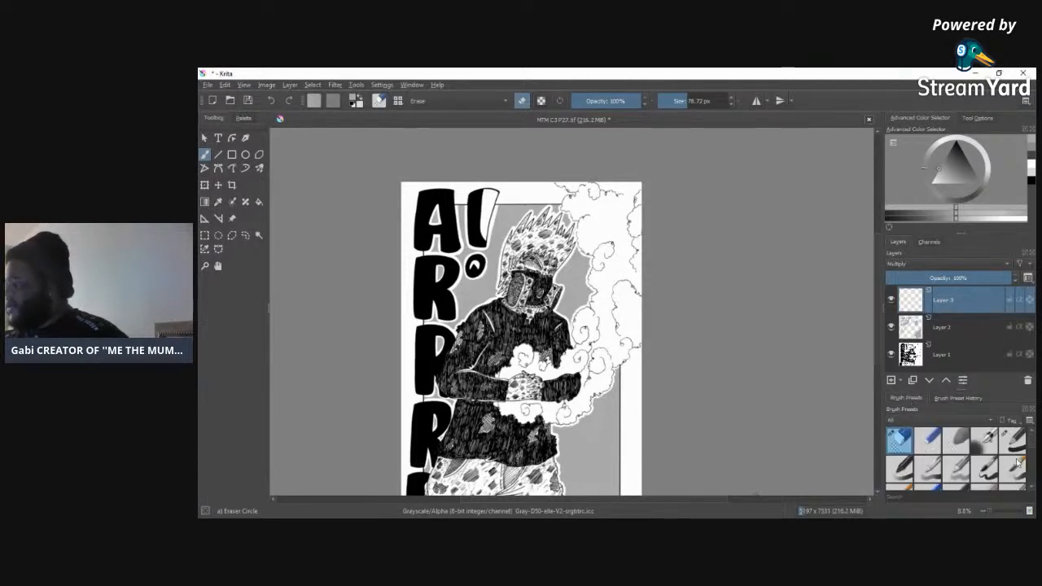
{"action": "scroll", "coordinate": [1032, 452], "scroll_direction": "down", "scroll_amount": 6}
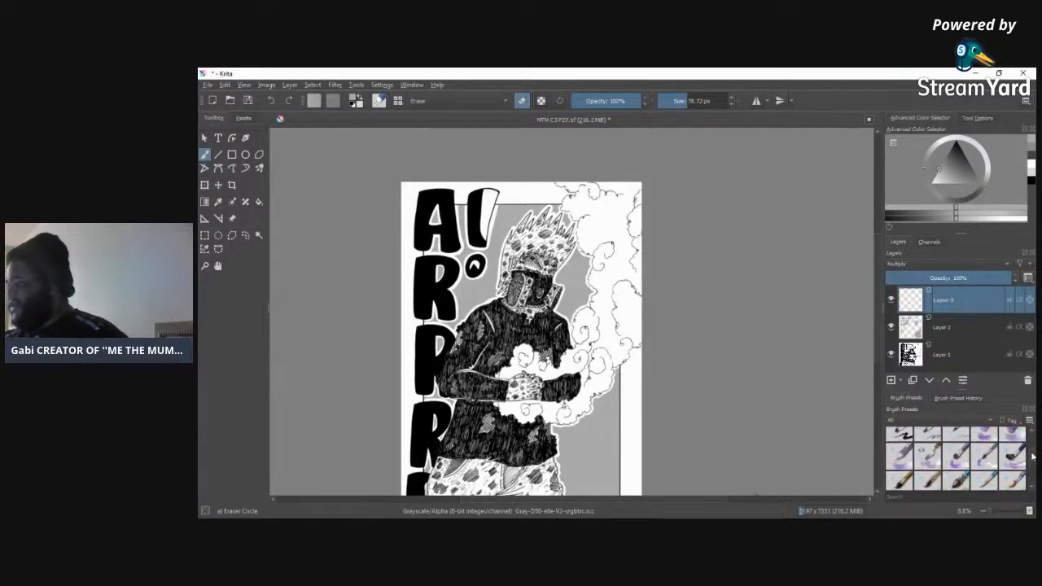
{"action": "scroll", "coordinate": [1032, 448], "scroll_direction": "down", "scroll_amount": 6}
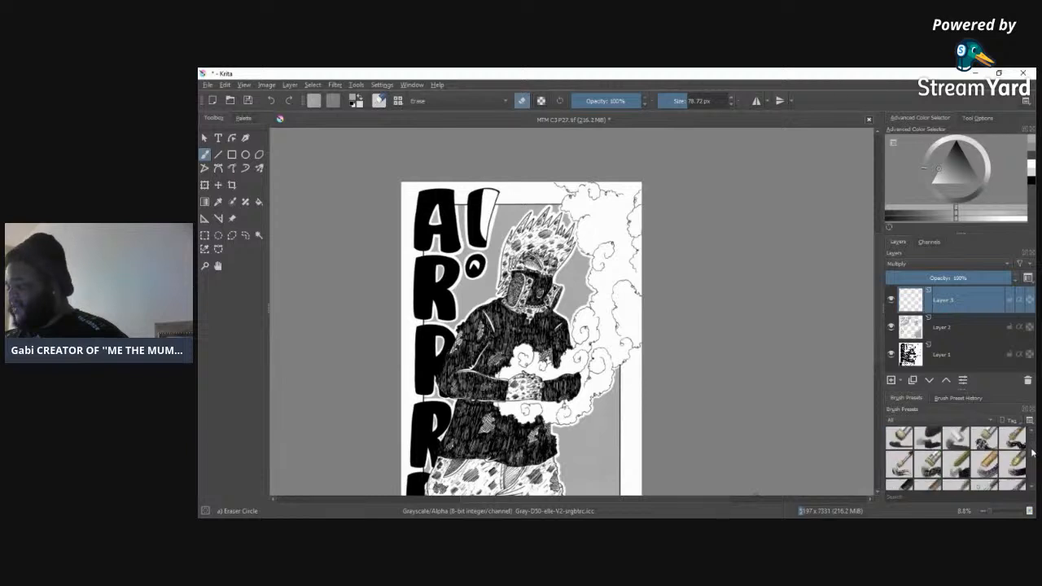
{"action": "scroll", "coordinate": [1031, 460], "scroll_direction": "down", "scroll_amount": 8}
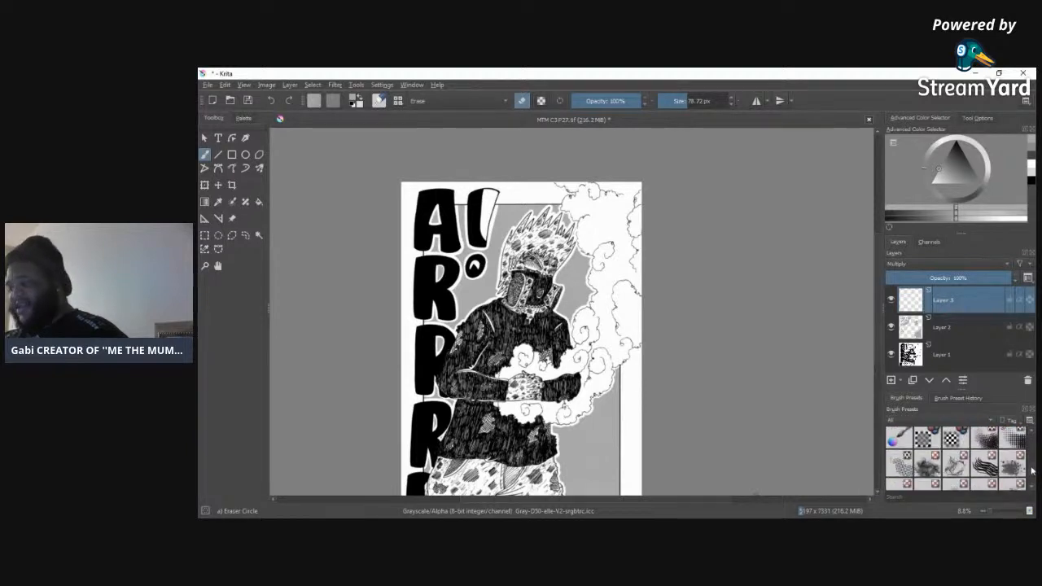
{"action": "scroll", "coordinate": [1031, 471], "scroll_direction": "up", "scroll_amount": 8}
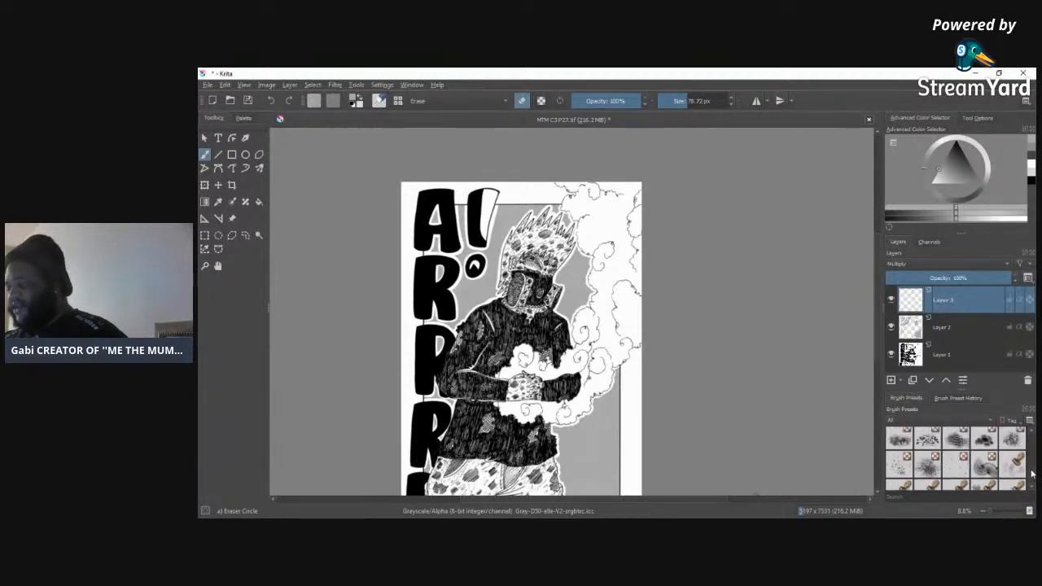
{"action": "scroll", "coordinate": [1032, 465], "scroll_direction": "up", "scroll_amount": 8}
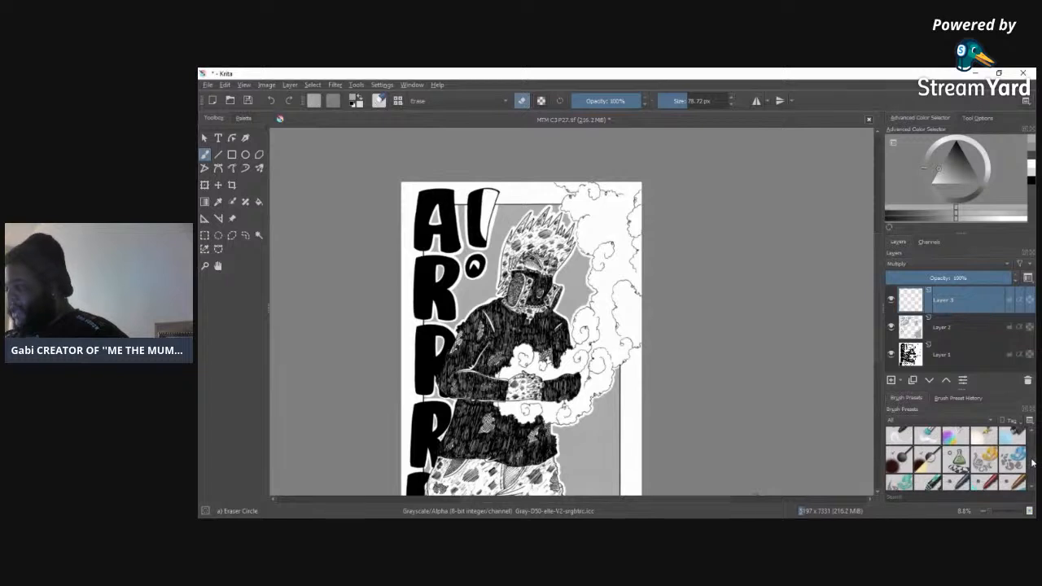
{"action": "scroll", "coordinate": [1033, 457], "scroll_direction": "down", "scroll_amount": 6}
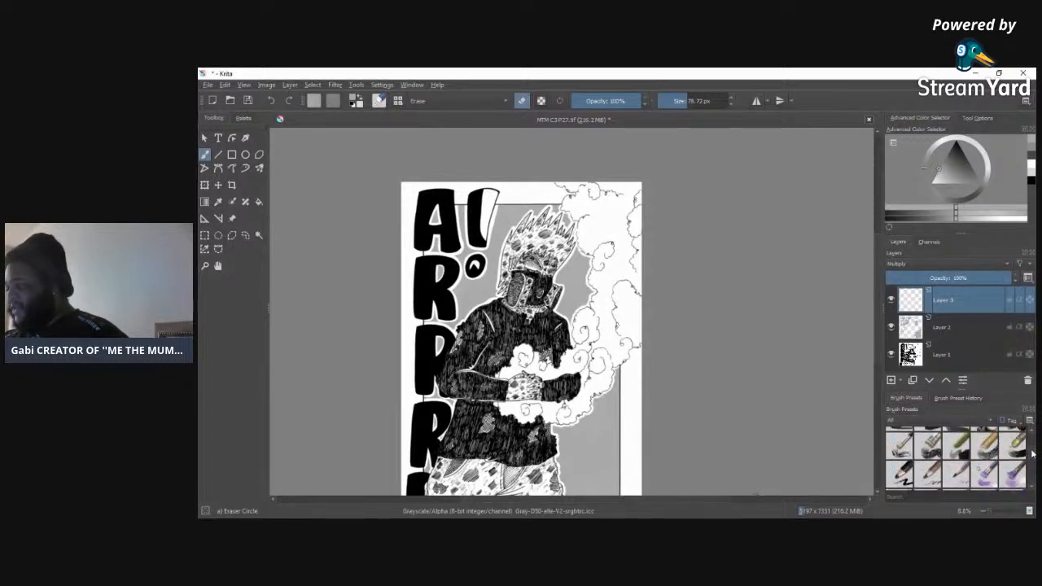
{"action": "scroll", "coordinate": [1032, 453], "scroll_direction": "down", "scroll_amount": 6}
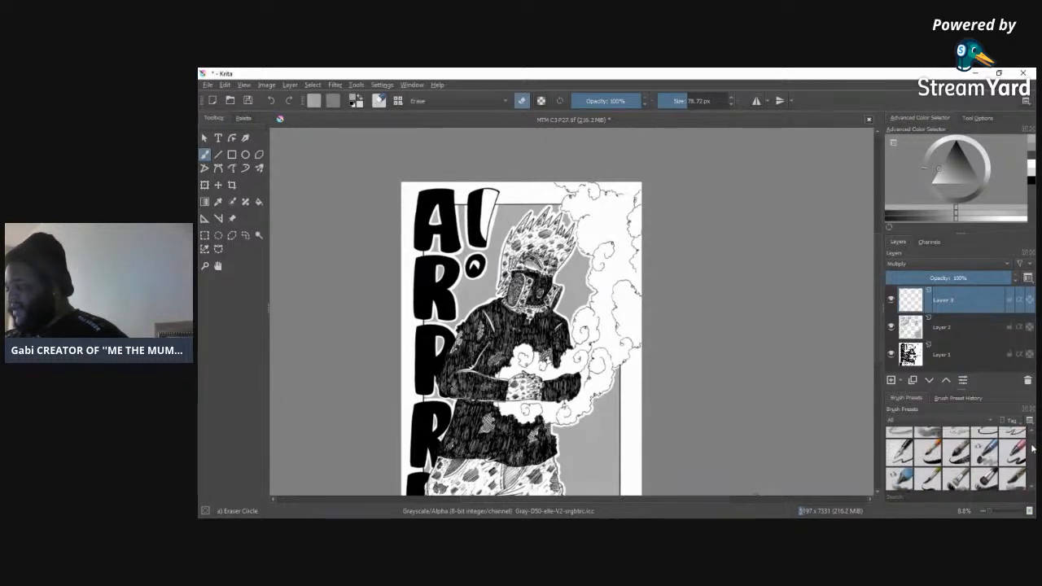
{"action": "scroll", "coordinate": [1032, 446], "scroll_direction": "down", "scroll_amount": 6}
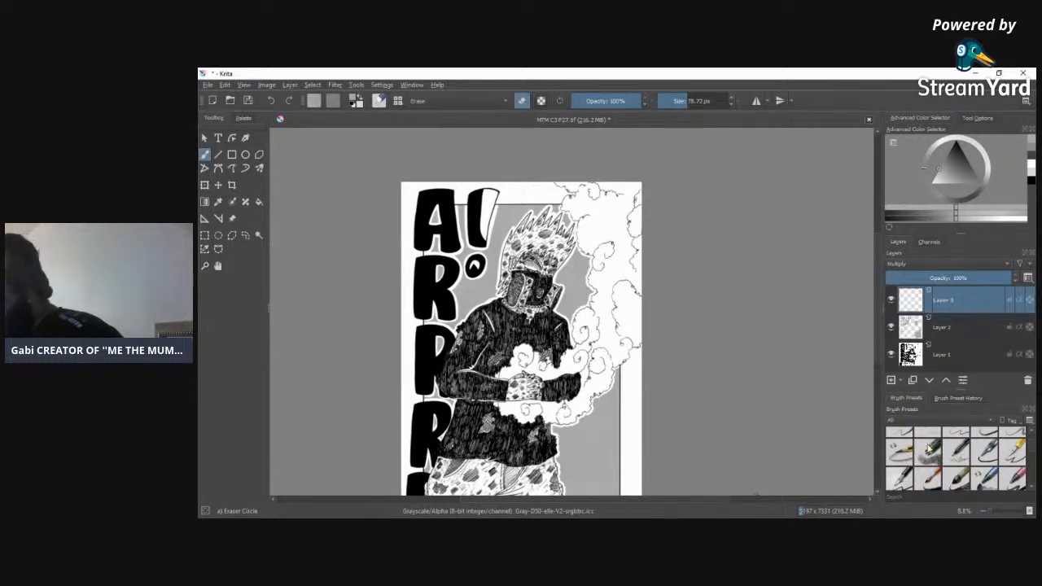
{"action": "left_click", "coordinate": [927, 448]}
{"action": "mouse_move", "coordinate": [931, 435]}
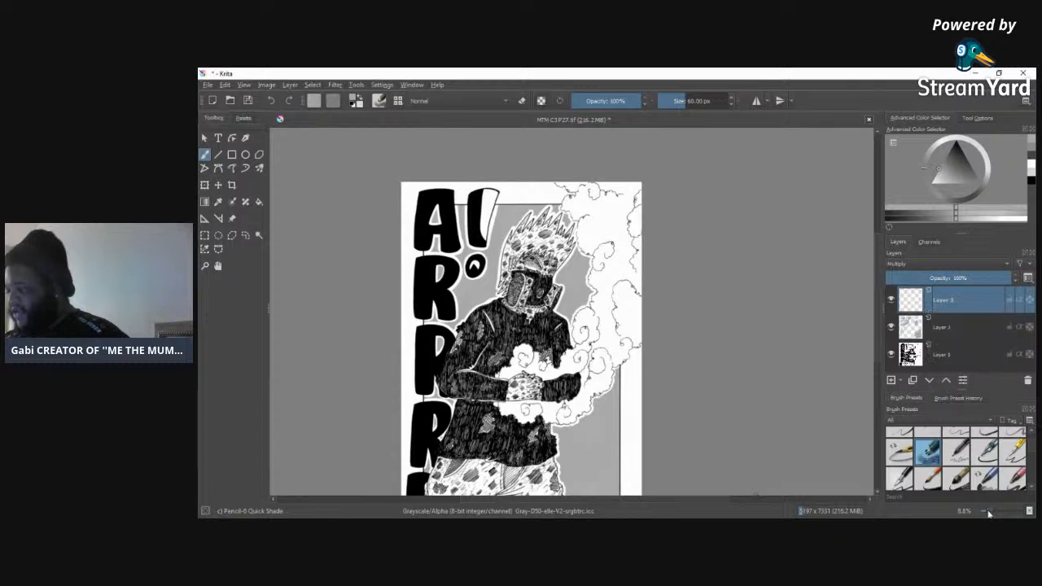
Step: Pick a light grey as the foreground colour and set the brush size to about 331 px
{"action": "left_click_drag", "start_coordinate": [991, 513], "coordinate": [993, 511]}
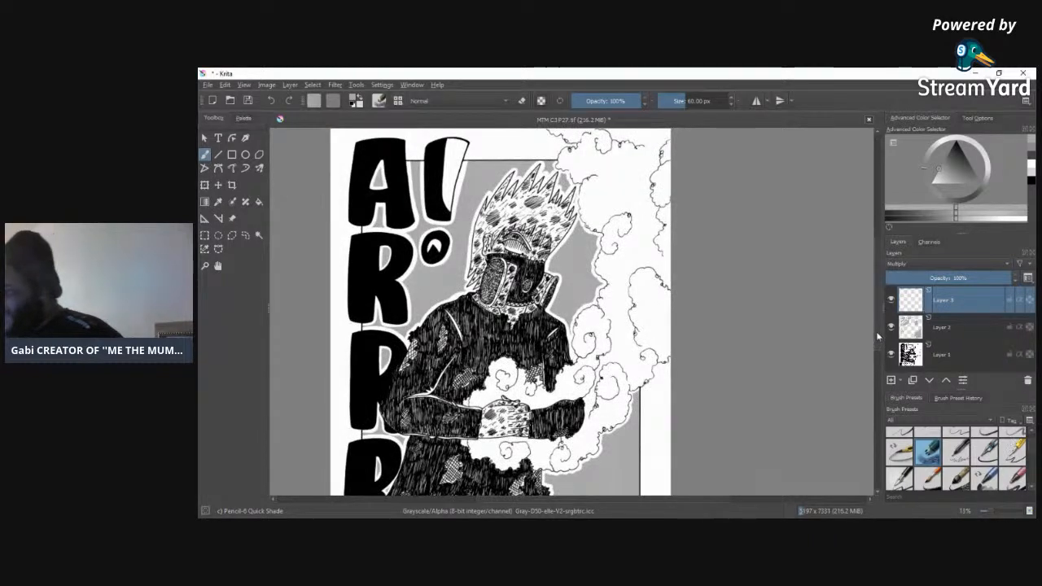
{"action": "scroll", "coordinate": [880, 329], "scroll_direction": "up", "scroll_amount": 1}
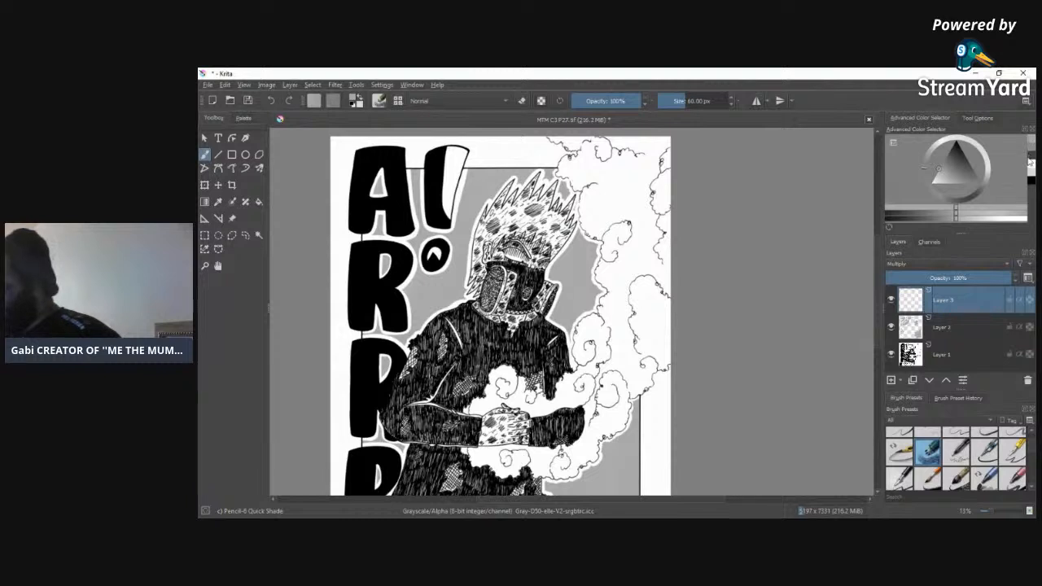
{"action": "left_click", "coordinate": [1032, 173]}
{"action": "left_click", "coordinate": [1031, 167]}
{"action": "left_click", "coordinate": [1032, 173]}
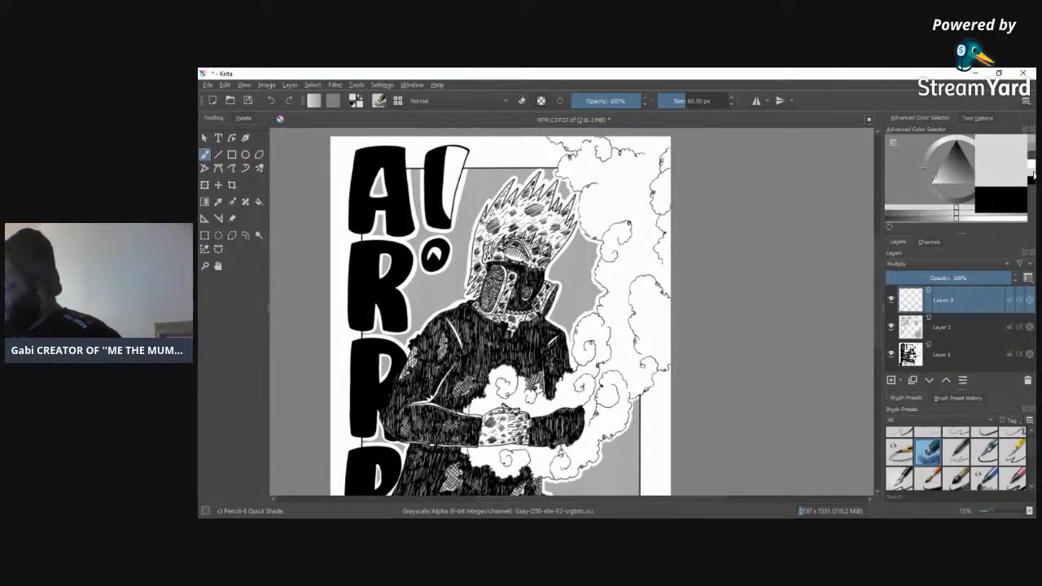
{"action": "left_click", "coordinate": [1032, 145]}
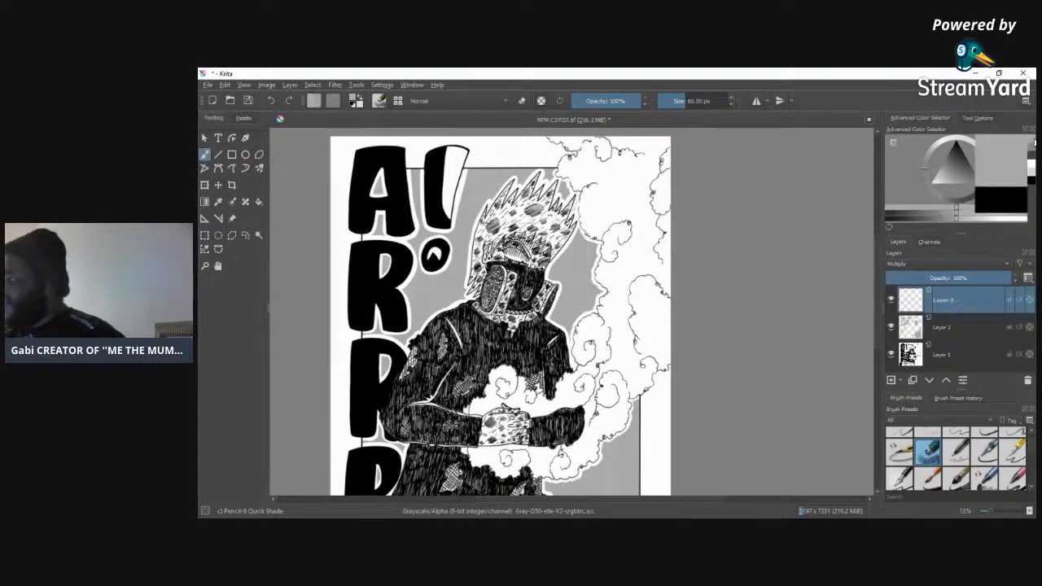
{"action": "left_click", "coordinate": [1032, 173]}
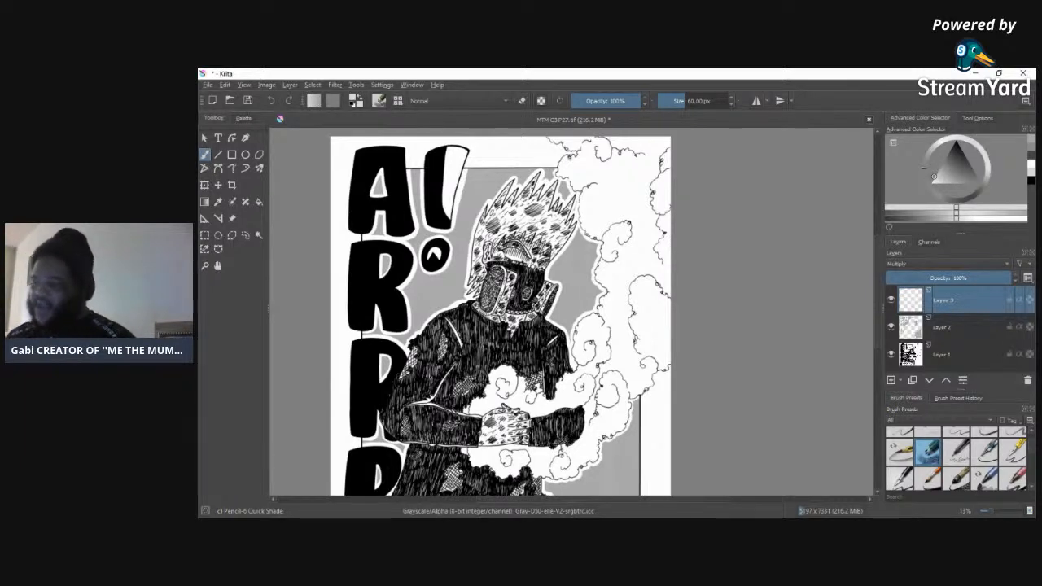
{"action": "left_click", "coordinate": [688, 99]}
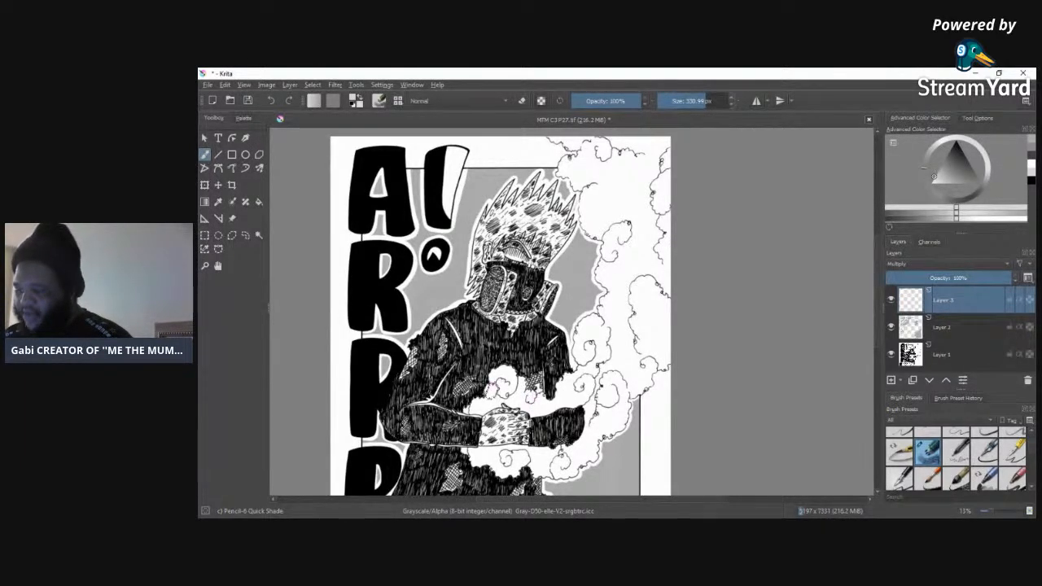
Step: Shade all the smoke clouds, from around the hands up to the page's top edge, with a light grey base tone
{"action": "mouse_move", "coordinate": [506, 378]}
{"action": "left_mouse_down"}
{"action": "mouse_move", "coordinate": [483, 405]}
{"action": "mouse_move", "coordinate": [548, 396]}
{"action": "mouse_move", "coordinate": [539, 404]}
{"action": "left_mouse_up"}
{"action": "mouse_move", "coordinate": [579, 394]}
{"action": "left_mouse_down"}
{"action": "mouse_move", "coordinate": [593, 389]}
{"action": "mouse_move", "coordinate": [594, 342]}
{"action": "mouse_move", "coordinate": [618, 301]}
{"action": "mouse_move", "coordinate": [609, 314]}
{"action": "mouse_move", "coordinate": [623, 261]}
{"action": "mouse_move", "coordinate": [599, 196]}
{"action": "mouse_move", "coordinate": [629, 215]}
{"action": "left_mouse_up"}
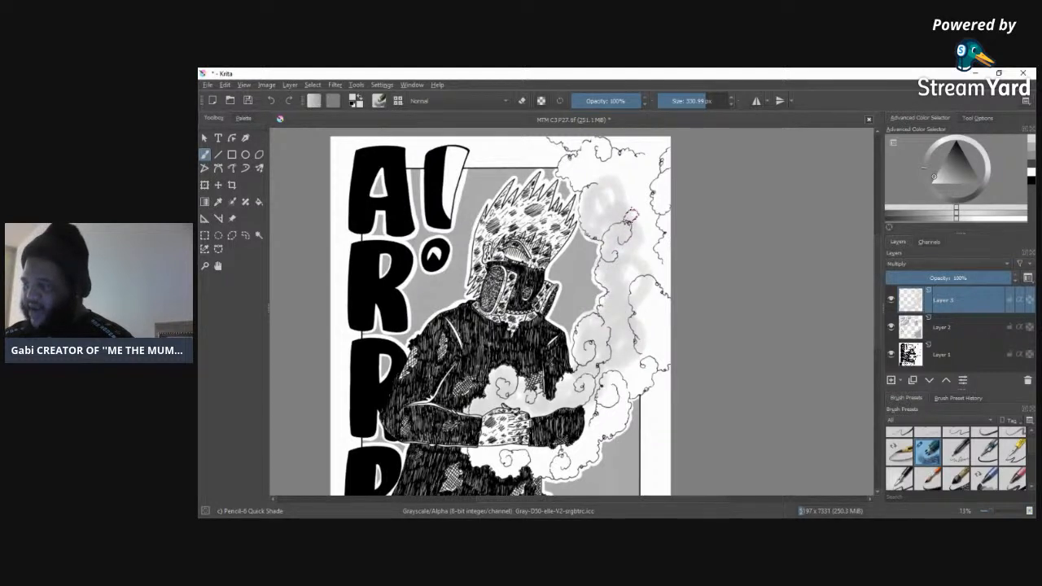
{"action": "mouse_move", "coordinate": [615, 204]}
{"action": "left_mouse_down"}
{"action": "mouse_move", "coordinate": [570, 140]}
{"action": "mouse_move", "coordinate": [631, 147]}
{"action": "mouse_move", "coordinate": [659, 163]}
{"action": "mouse_move", "coordinate": [633, 210]}
{"action": "mouse_move", "coordinate": [657, 245]}
{"action": "mouse_move", "coordinate": [651, 213]}
{"action": "mouse_move", "coordinate": [654, 300]}
{"action": "mouse_move", "coordinate": [648, 269]}
{"action": "mouse_move", "coordinate": [635, 282]}
{"action": "mouse_move", "coordinate": [650, 352]}
{"action": "mouse_move", "coordinate": [618, 386]}
{"action": "mouse_move", "coordinate": [662, 325]}
{"action": "left_mouse_up"}
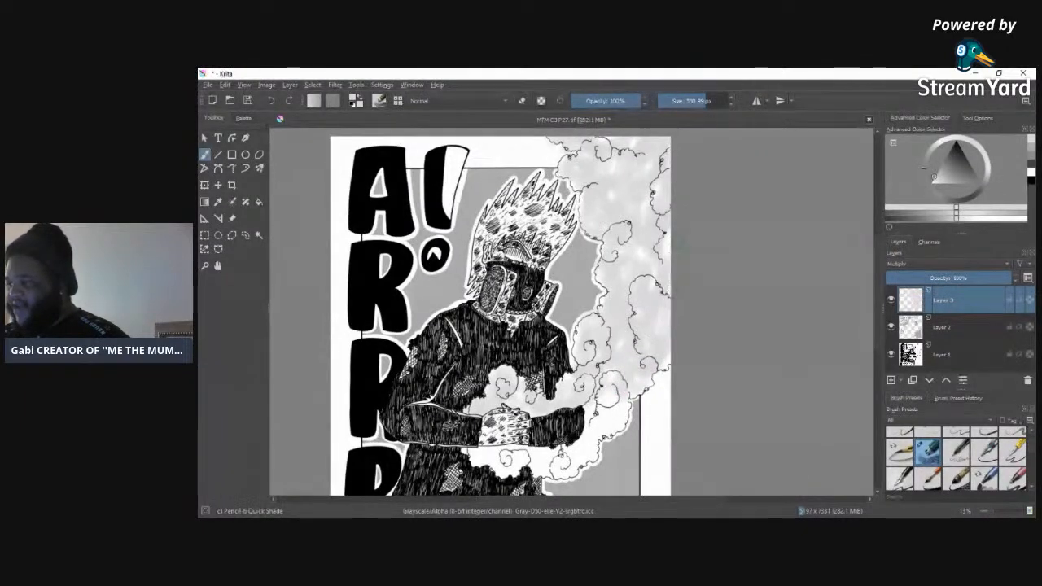
{"action": "mouse_move", "coordinate": [631, 410]}
{"action": "left_mouse_down"}
{"action": "mouse_move", "coordinate": [558, 464]}
{"action": "mouse_move", "coordinate": [470, 455]}
{"action": "mouse_move", "coordinate": [575, 458]}
{"action": "mouse_move", "coordinate": [518, 399]}
{"action": "left_mouse_up"}
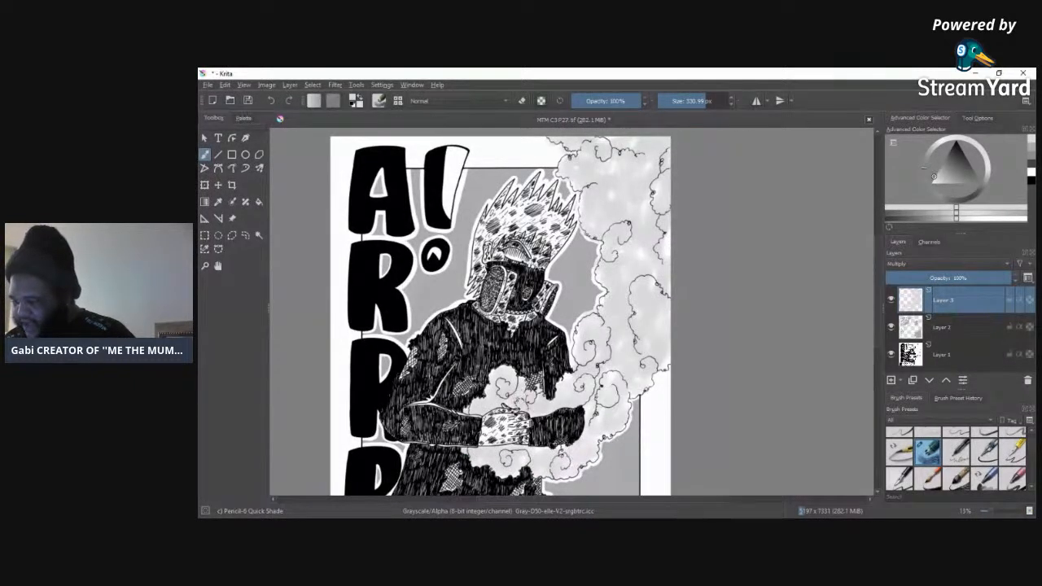
{"action": "mouse_move", "coordinate": [585, 384]}
{"action": "left_mouse_down"}
{"action": "mouse_move", "coordinate": [474, 404]}
{"action": "mouse_move", "coordinate": [470, 425]}
{"action": "left_mouse_up"}
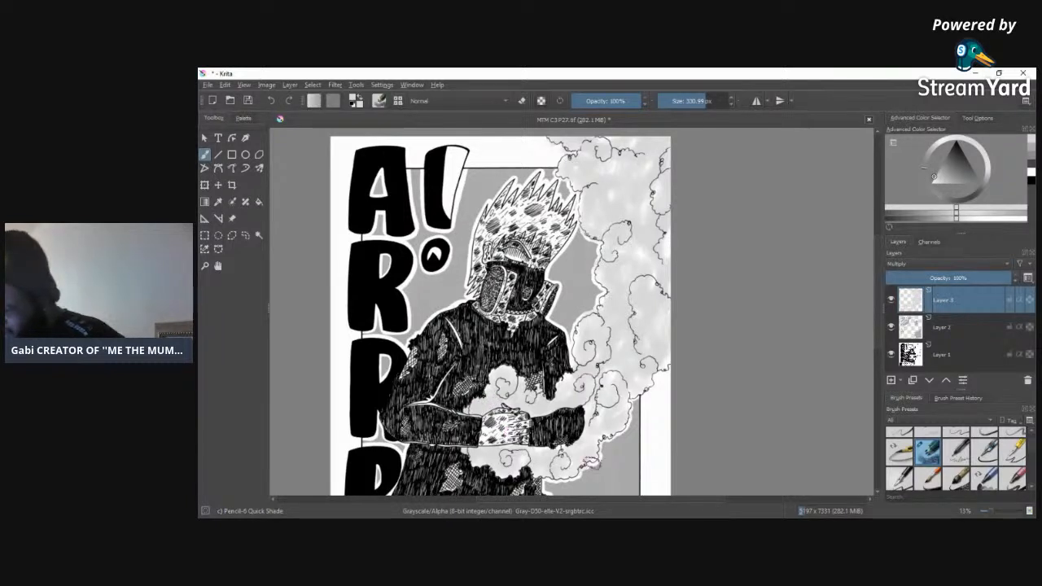
{"action": "left_click_drag", "start_coordinate": [655, 261], "coordinate": [652, 270]}
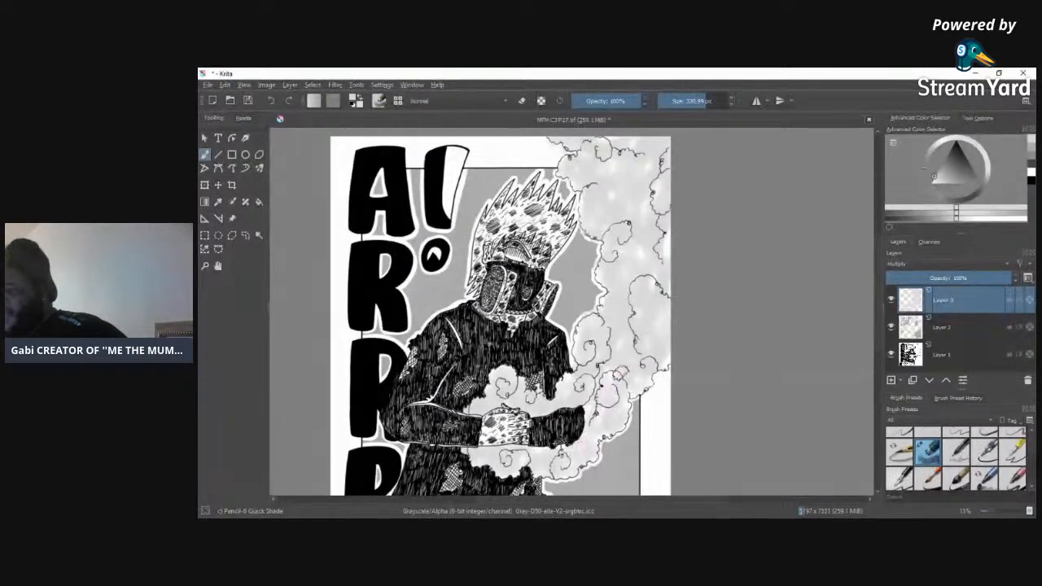
Step: Pick a darker mid grey and shade the smoke curls above the hands and beside the shoulder
{"action": "left_click", "coordinate": [1034, 157]}
{"action": "left_click", "coordinate": [1035, 152]}
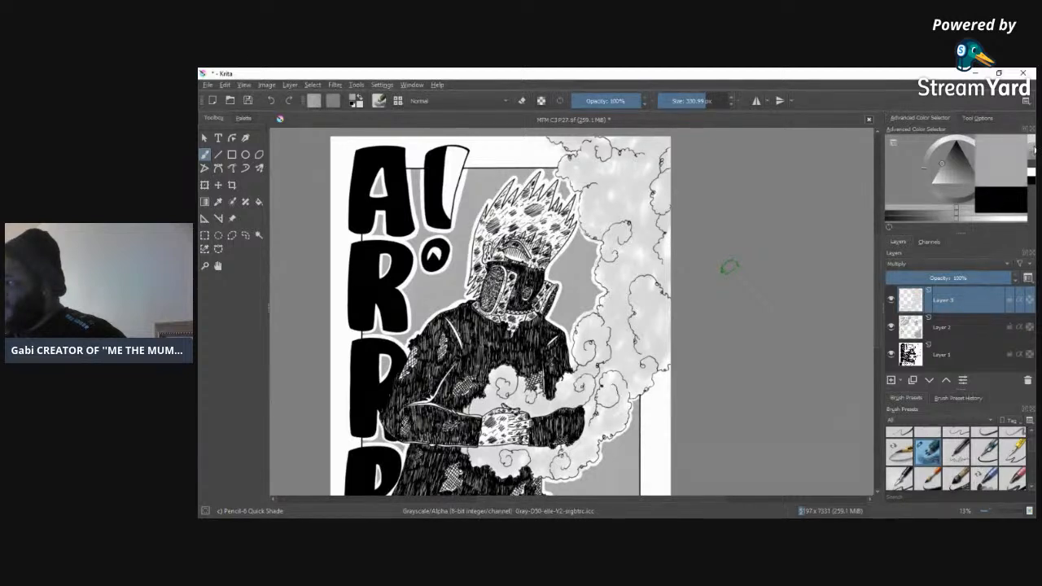
{"action": "left_click", "coordinate": [1034, 159]}
{"action": "left_click", "coordinate": [1034, 153]}
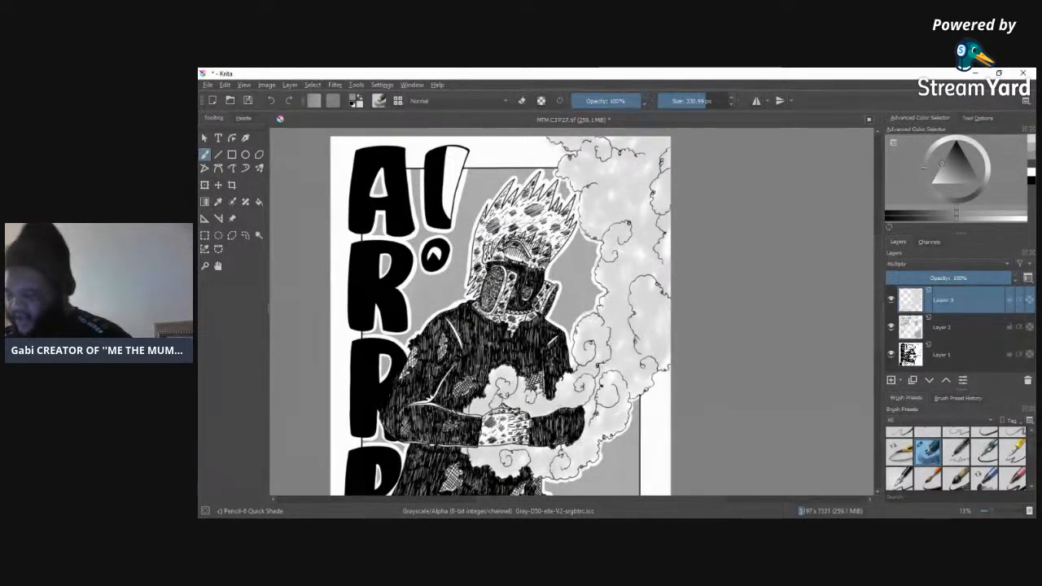
{"action": "mouse_move", "coordinate": [506, 384]}
{"action": "left_mouse_down"}
{"action": "mouse_move", "coordinate": [475, 413]}
{"action": "mouse_move", "coordinate": [508, 387]}
{"action": "mouse_move", "coordinate": [509, 373]}
{"action": "mouse_move", "coordinate": [497, 372]}
{"action": "mouse_move", "coordinate": [474, 412]}
{"action": "left_mouse_up"}
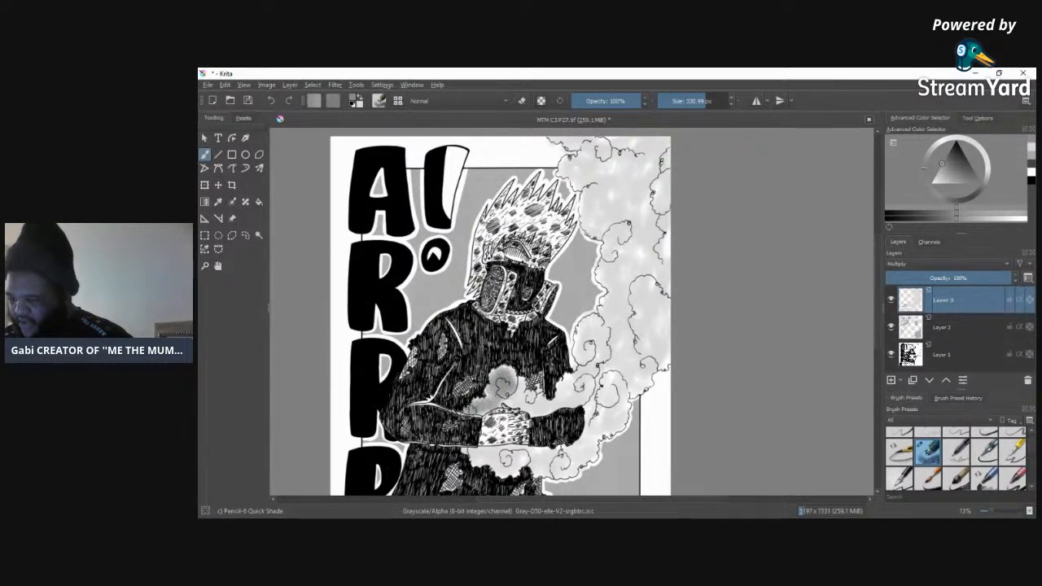
{"action": "mouse_move", "coordinate": [539, 388]}
{"action": "left_mouse_down"}
{"action": "mouse_move", "coordinate": [531, 396]}
{"action": "mouse_move", "coordinate": [520, 384]}
{"action": "mouse_move", "coordinate": [515, 402]}
{"action": "mouse_move", "coordinate": [534, 412]}
{"action": "mouse_move", "coordinate": [567, 406]}
{"action": "mouse_move", "coordinate": [596, 366]}
{"action": "mouse_move", "coordinate": [570, 402]}
{"action": "mouse_move", "coordinate": [569, 385]}
{"action": "left_mouse_up"}
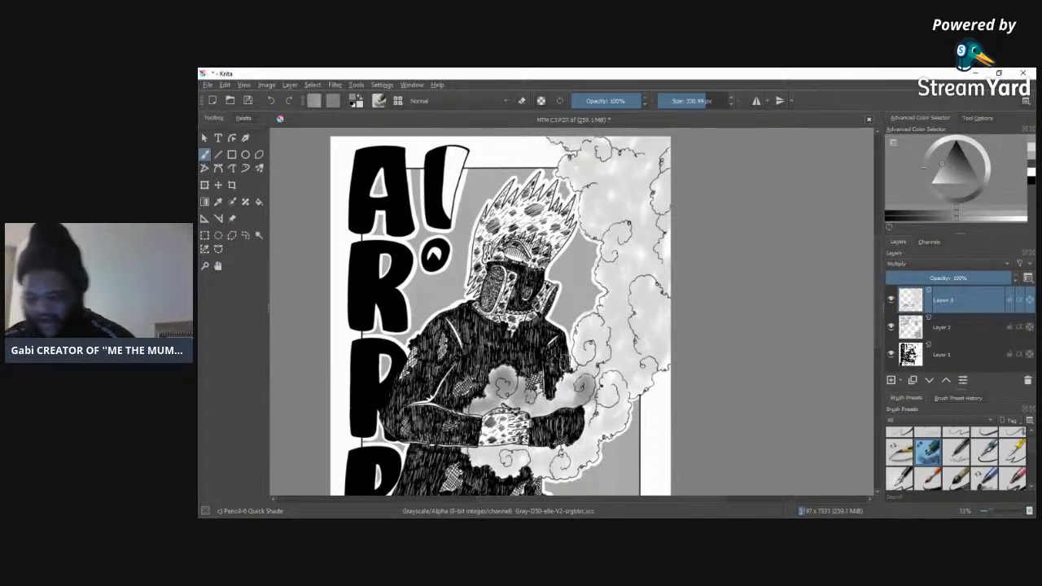
{"action": "mouse_move", "coordinate": [569, 385]}
{"action": "left_mouse_down"}
{"action": "mouse_move", "coordinate": [564, 362]}
{"action": "mouse_move", "coordinate": [598, 346]}
{"action": "mouse_move", "coordinate": [574, 346]}
{"action": "mouse_move", "coordinate": [588, 328]}
{"action": "mouse_move", "coordinate": [598, 334]}
{"action": "mouse_move", "coordinate": [594, 363]}
{"action": "mouse_move", "coordinate": [561, 407]}
{"action": "mouse_move", "coordinate": [538, 405]}
{"action": "left_mouse_up"}
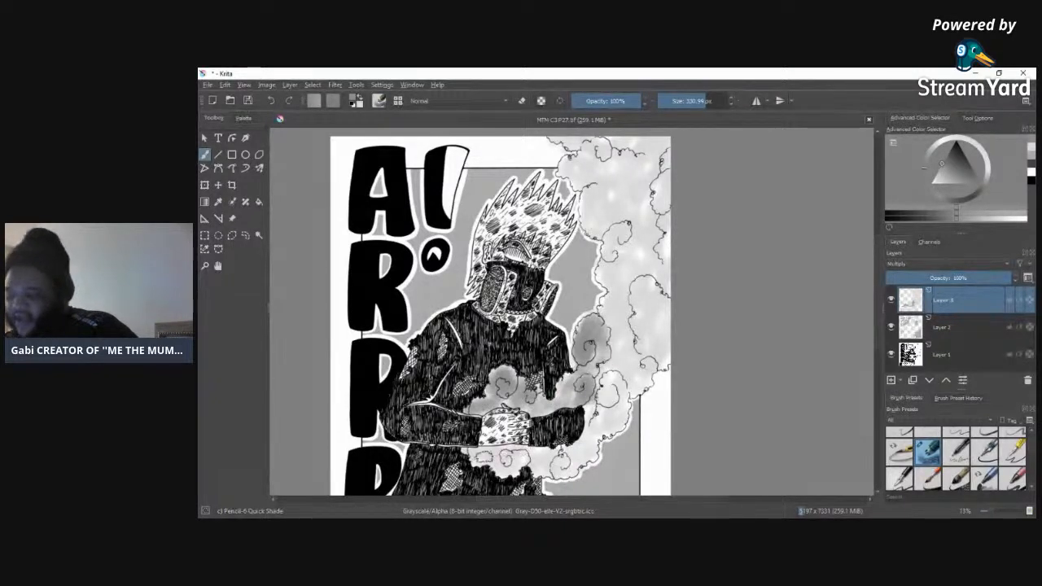
Step: Shade the smoke below the forearms and the curls around the sleeve cuff with the mid grey
{"action": "mouse_move", "coordinate": [474, 453]}
{"action": "left_mouse_down"}
{"action": "mouse_move", "coordinate": [486, 465]}
{"action": "mouse_move", "coordinate": [473, 452]}
{"action": "mouse_move", "coordinate": [495, 465]}
{"action": "mouse_move", "coordinate": [563, 470]}
{"action": "mouse_move", "coordinate": [609, 415]}
{"action": "mouse_move", "coordinate": [616, 399]}
{"action": "mouse_move", "coordinate": [603, 424]}
{"action": "mouse_move", "coordinate": [616, 377]}
{"action": "mouse_move", "coordinate": [616, 431]}
{"action": "mouse_move", "coordinate": [603, 408]}
{"action": "left_mouse_up"}
{"action": "left_click_drag", "start_coordinate": [562, 448], "coordinate": [546, 460]}
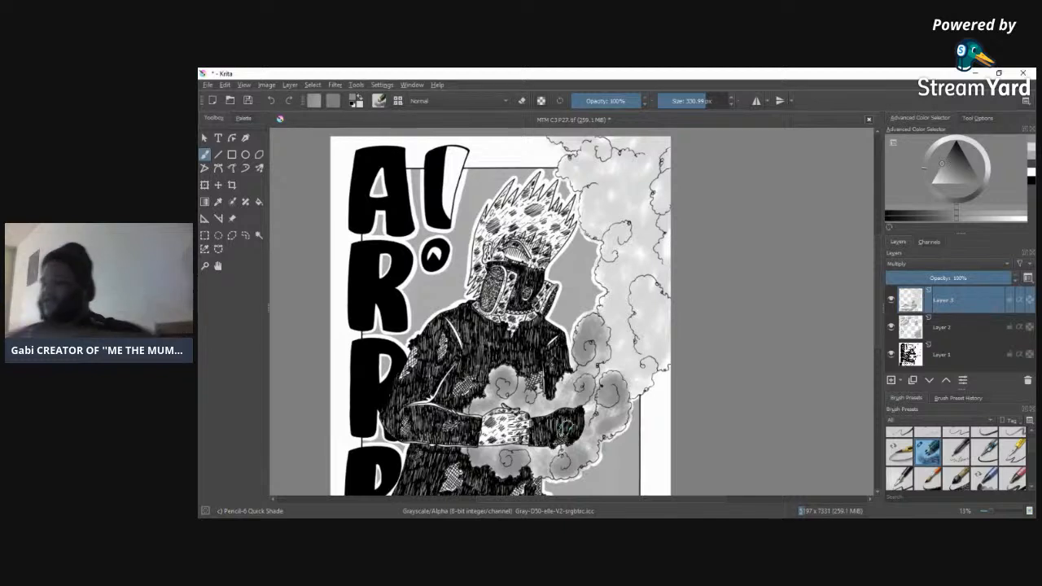
{"action": "left_click_drag", "start_coordinate": [542, 450], "coordinate": [535, 452]}
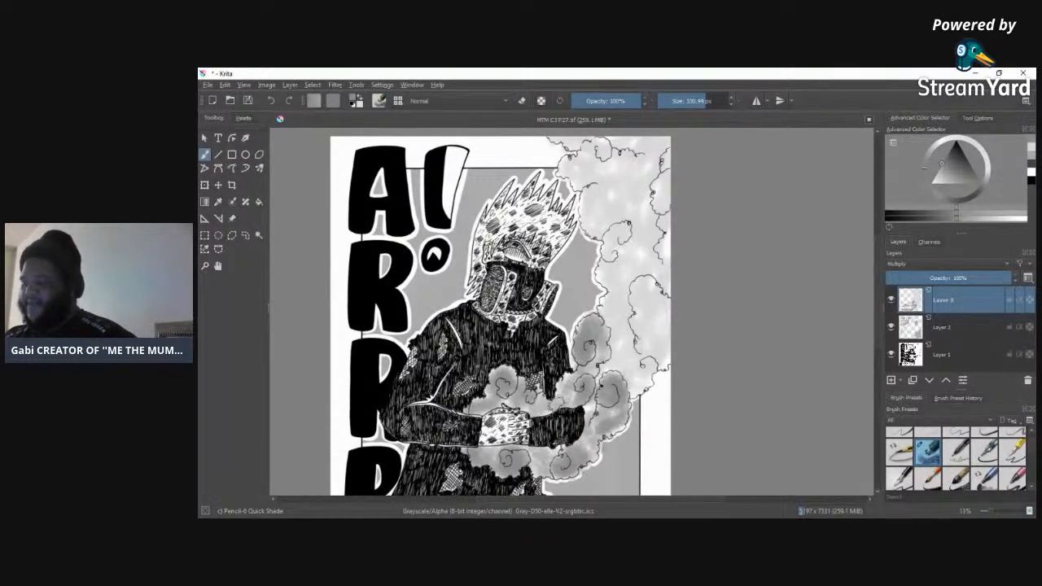
Step: Shade the smoke column beside the shoulder up to mask height with the mid grey, out to the page edge
{"action": "mouse_move", "coordinate": [562, 395]}
{"action": "left_mouse_down"}
{"action": "mouse_move", "coordinate": [534, 422]}
{"action": "mouse_move", "coordinate": [606, 401]}
{"action": "mouse_move", "coordinate": [604, 425]}
{"action": "mouse_move", "coordinate": [589, 394]}
{"action": "mouse_move", "coordinate": [604, 361]}
{"action": "mouse_move", "coordinate": [600, 369]}
{"action": "mouse_move", "coordinate": [651, 365]}
{"action": "left_mouse_up"}
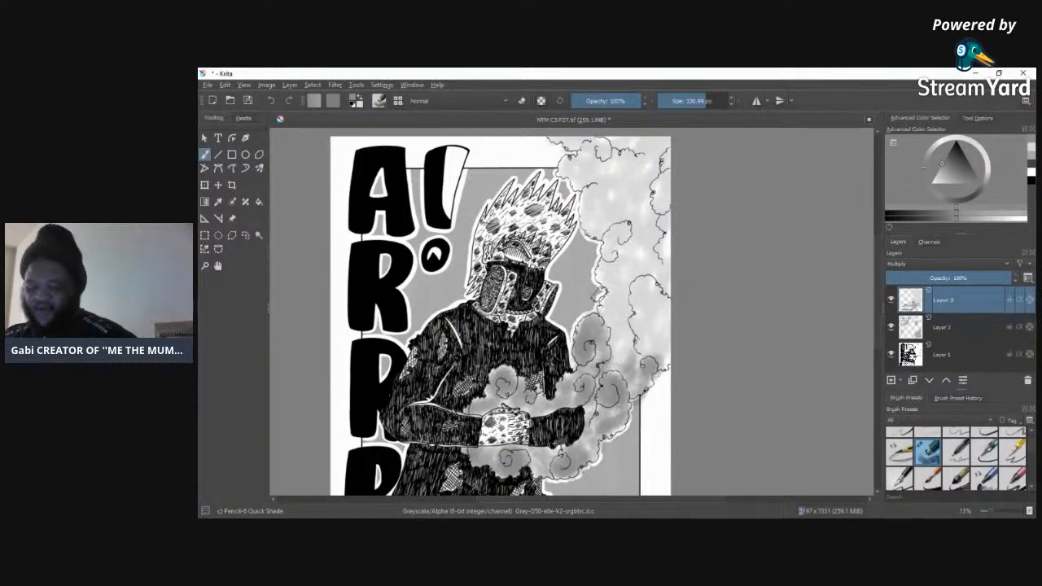
{"action": "mouse_move", "coordinate": [659, 359]}
{"action": "left_mouse_down"}
{"action": "mouse_move", "coordinate": [654, 299]}
{"action": "mouse_move", "coordinate": [660, 306]}
{"action": "mouse_move", "coordinate": [647, 285]}
{"action": "mouse_move", "coordinate": [634, 332]}
{"action": "mouse_move", "coordinate": [661, 321]}
{"action": "mouse_move", "coordinate": [651, 347]}
{"action": "mouse_move", "coordinate": [633, 351]}
{"action": "mouse_move", "coordinate": [672, 321]}
{"action": "left_mouse_up"}
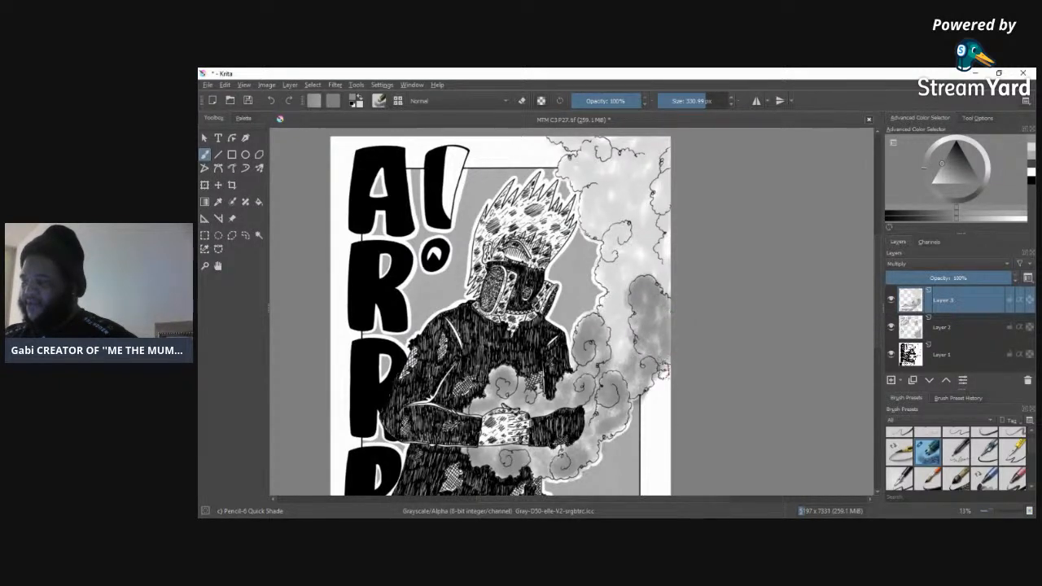
{"action": "mouse_move", "coordinate": [664, 359]}
{"action": "left_mouse_down"}
{"action": "mouse_move", "coordinate": [651, 300]}
{"action": "mouse_move", "coordinate": [639, 345]}
{"action": "left_mouse_up"}
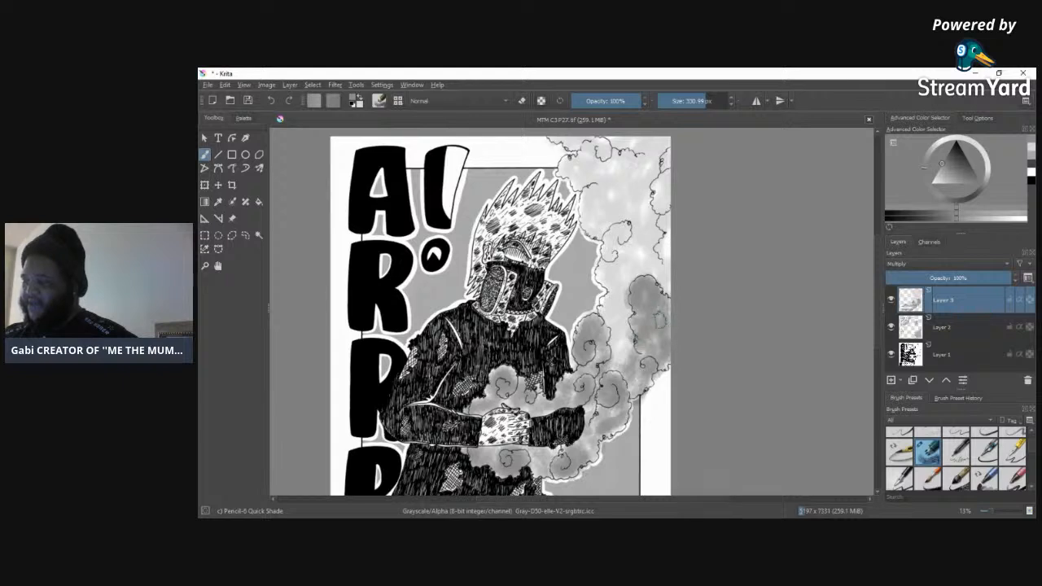
{"action": "mouse_move", "coordinate": [620, 357]}
{"action": "left_mouse_down"}
{"action": "mouse_move", "coordinate": [617, 310]}
{"action": "mouse_move", "coordinate": [626, 313]}
{"action": "mouse_move", "coordinate": [610, 296]}
{"action": "mouse_move", "coordinate": [612, 263]}
{"action": "mouse_move", "coordinate": [623, 281]}
{"action": "mouse_move", "coordinate": [605, 314]}
{"action": "left_mouse_up"}
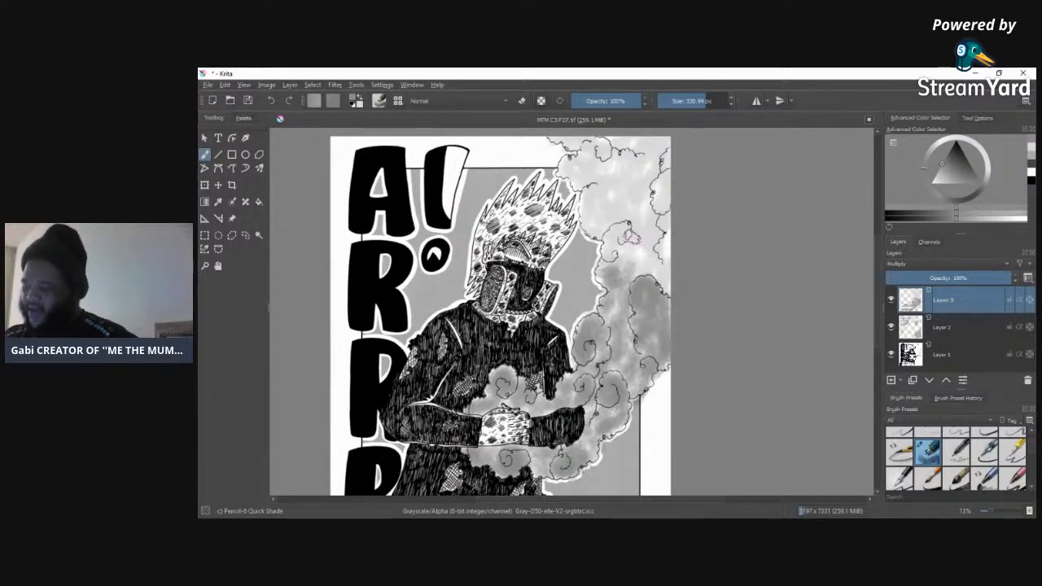
Step: Shade the upper smoke clouds beside the mask and hair with the mid grey, up to the page's top edge
{"action": "mouse_move", "coordinate": [610, 259]}
{"action": "left_mouse_down"}
{"action": "mouse_move", "coordinate": [622, 230]}
{"action": "mouse_move", "coordinate": [627, 236]}
{"action": "left_mouse_up"}
{"action": "mouse_move", "coordinate": [610, 275]}
{"action": "left_mouse_down"}
{"action": "mouse_move", "coordinate": [643, 261]}
{"action": "mouse_move", "coordinate": [660, 273]}
{"action": "mouse_move", "coordinate": [669, 242]}
{"action": "mouse_move", "coordinate": [660, 189]}
{"action": "left_mouse_up"}
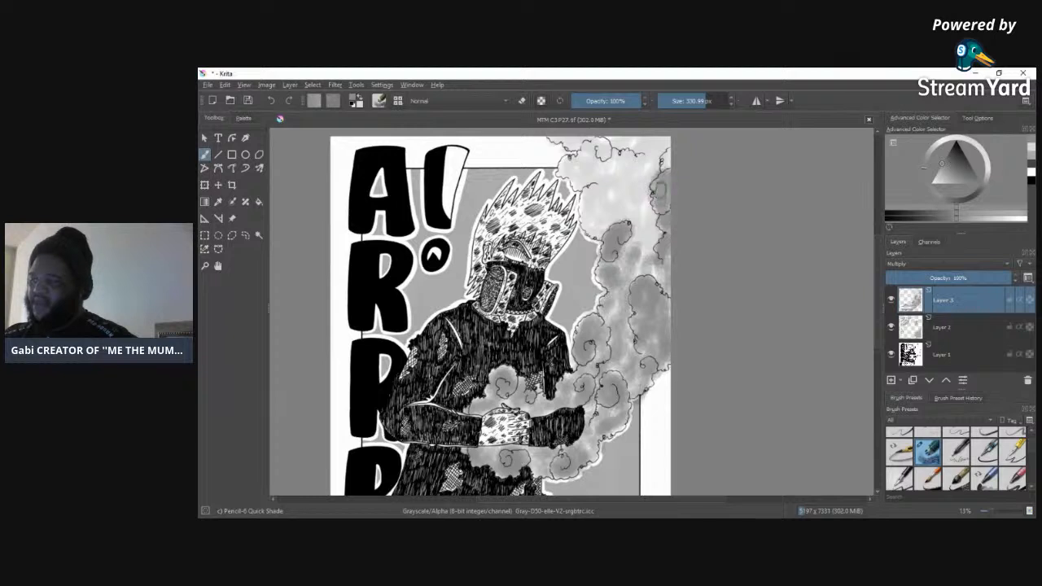
{"action": "mouse_move", "coordinate": [654, 247]}
{"action": "left_mouse_down"}
{"action": "mouse_move", "coordinate": [644, 241]}
{"action": "mouse_move", "coordinate": [642, 196]}
{"action": "mouse_move", "coordinate": [610, 195]}
{"action": "mouse_move", "coordinate": [603, 221]}
{"action": "mouse_move", "coordinate": [593, 194]}
{"action": "mouse_move", "coordinate": [599, 223]}
{"action": "mouse_move", "coordinate": [609, 217]}
{"action": "mouse_move", "coordinate": [593, 231]}
{"action": "mouse_move", "coordinate": [628, 204]}
{"action": "mouse_move", "coordinate": [639, 208]}
{"action": "mouse_move", "coordinate": [634, 192]}
{"action": "mouse_move", "coordinate": [637, 207]}
{"action": "left_mouse_up"}
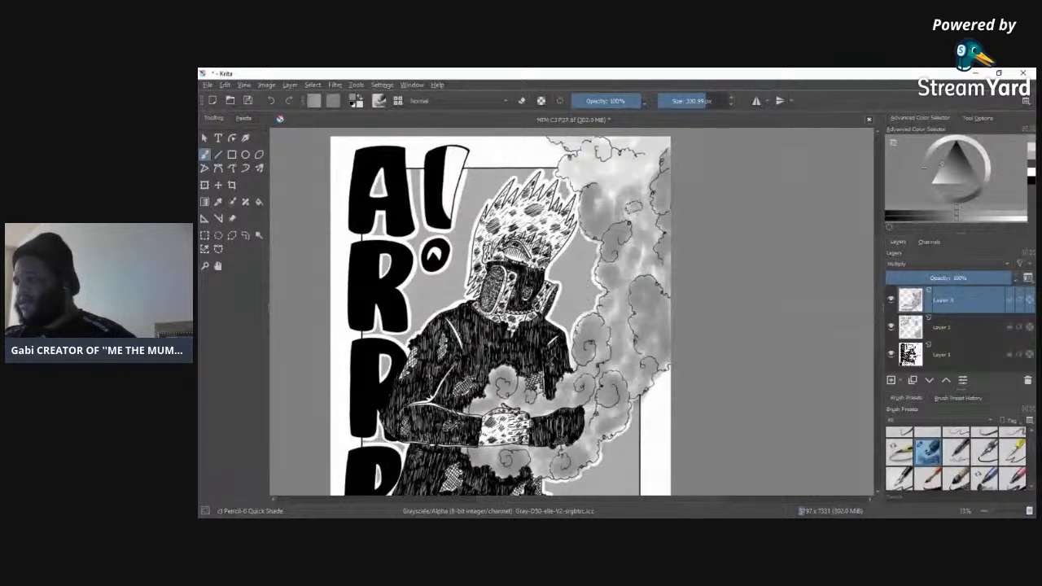
{"action": "mouse_move", "coordinate": [639, 192]}
{"action": "left_mouse_down"}
{"action": "mouse_move", "coordinate": [646, 175]}
{"action": "mouse_move", "coordinate": [620, 183]}
{"action": "mouse_move", "coordinate": [565, 171]}
{"action": "mouse_move", "coordinate": [594, 150]}
{"action": "mouse_move", "coordinate": [601, 167]}
{"action": "left_mouse_up"}
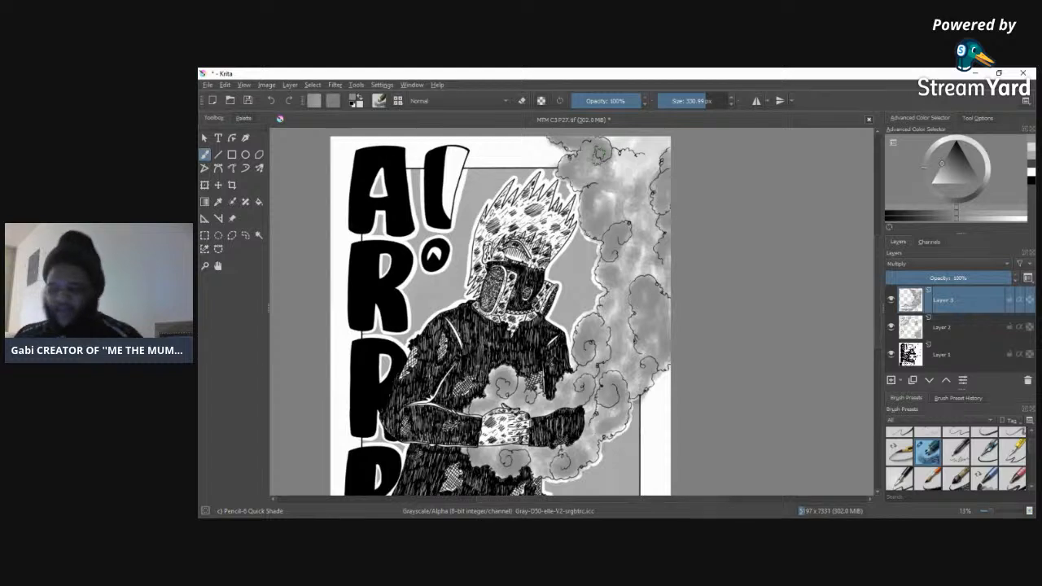
{"action": "mouse_move", "coordinate": [611, 198]}
{"action": "left_mouse_down"}
{"action": "mouse_move", "coordinate": [621, 159]}
{"action": "mouse_move", "coordinate": [642, 173]}
{"action": "mouse_move", "coordinate": [660, 152]}
{"action": "mouse_move", "coordinate": [638, 145]}
{"action": "mouse_move", "coordinate": [666, 142]}
{"action": "mouse_move", "coordinate": [614, 132]}
{"action": "mouse_move", "coordinate": [646, 281]}
{"action": "mouse_move", "coordinate": [646, 256]}
{"action": "mouse_move", "coordinate": [675, 301]}
{"action": "mouse_move", "coordinate": [671, 321]}
{"action": "mouse_move", "coordinate": [668, 294]}
{"action": "mouse_move", "coordinate": [623, 286]}
{"action": "left_mouse_up"}
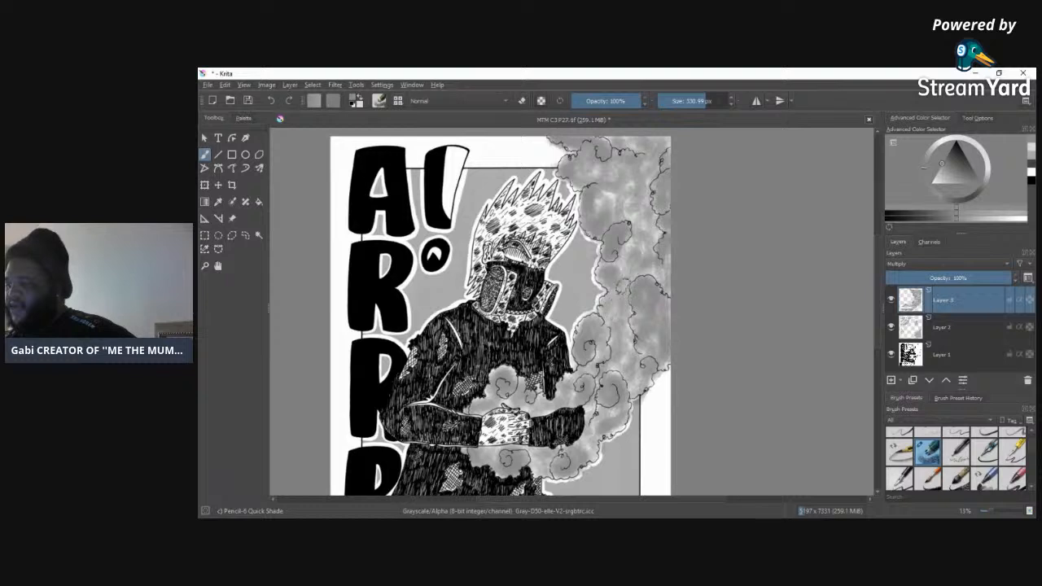
{"action": "mouse_move", "coordinate": [628, 236]}
{"action": "left_mouse_down"}
{"action": "mouse_move", "coordinate": [613, 193]}
{"action": "mouse_move", "coordinate": [594, 210]}
{"action": "mouse_move", "coordinate": [610, 199]}
{"action": "mouse_move", "coordinate": [626, 188]}
{"action": "left_mouse_up"}
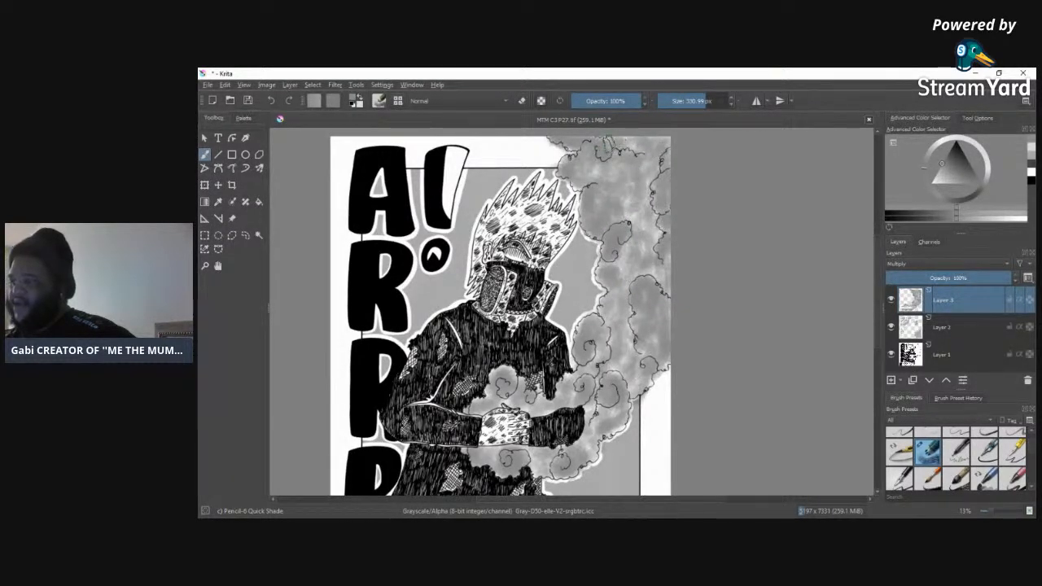
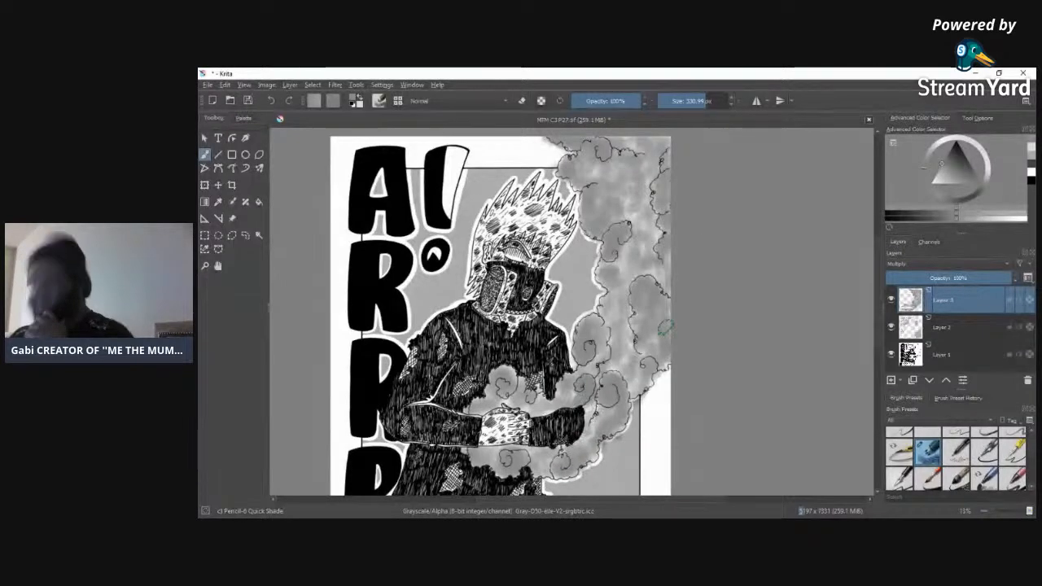
{"action": "scroll", "coordinate": [877, 321], "scroll_direction": "down", "scroll_amount": 5}
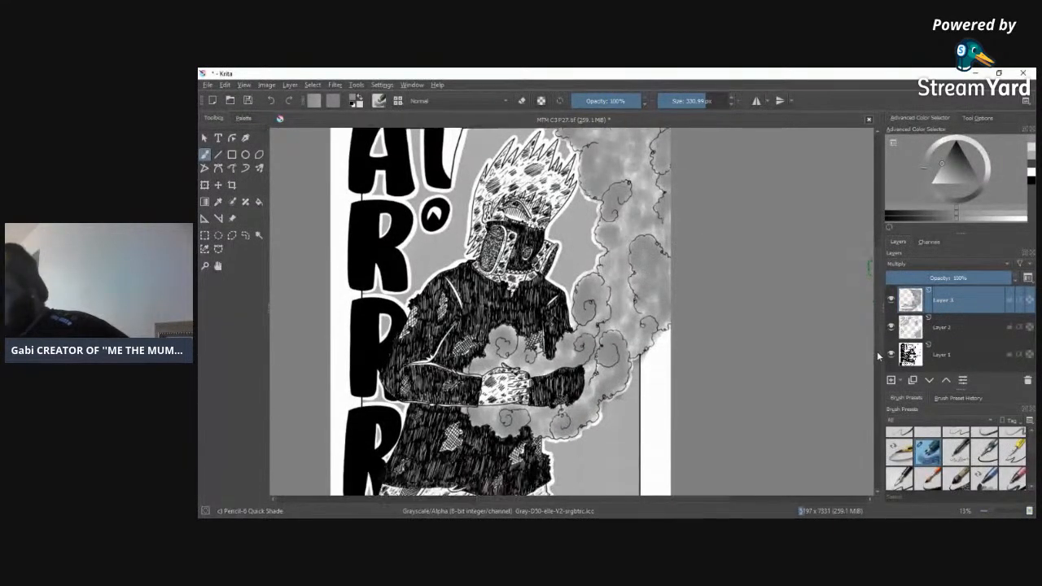
{"action": "scroll", "coordinate": [881, 349], "scroll_direction": "up", "scroll_amount": 5}
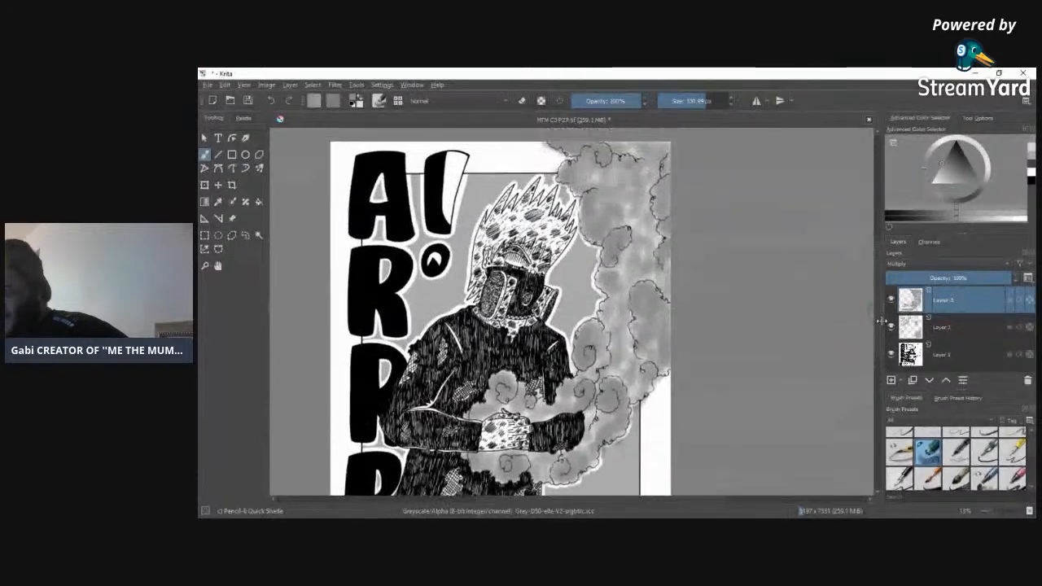
{"action": "left_click_drag", "start_coordinate": [882, 323], "coordinate": [883, 324]}
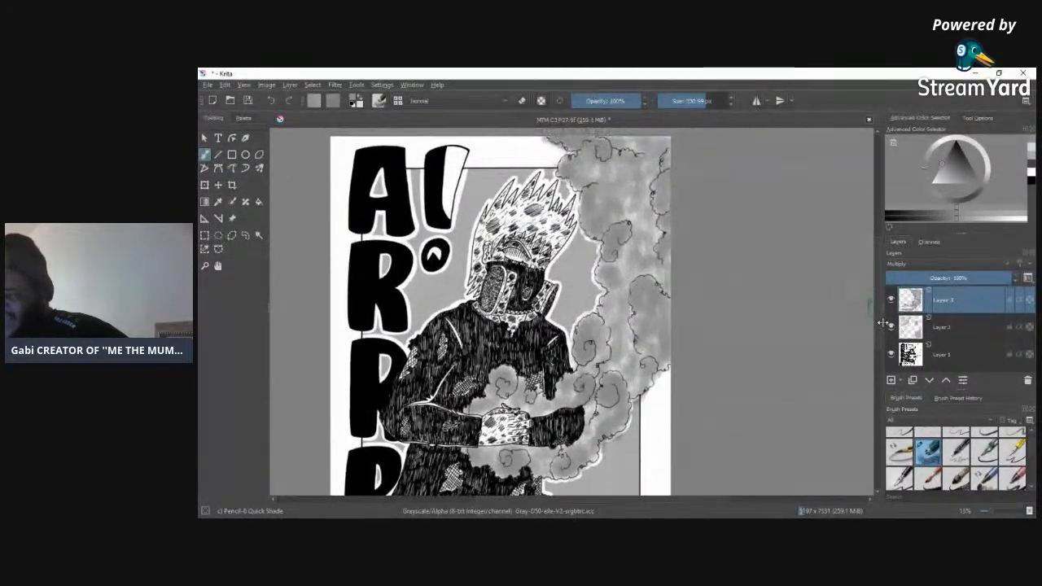
{"action": "mouse_move", "coordinate": [914, 303]}
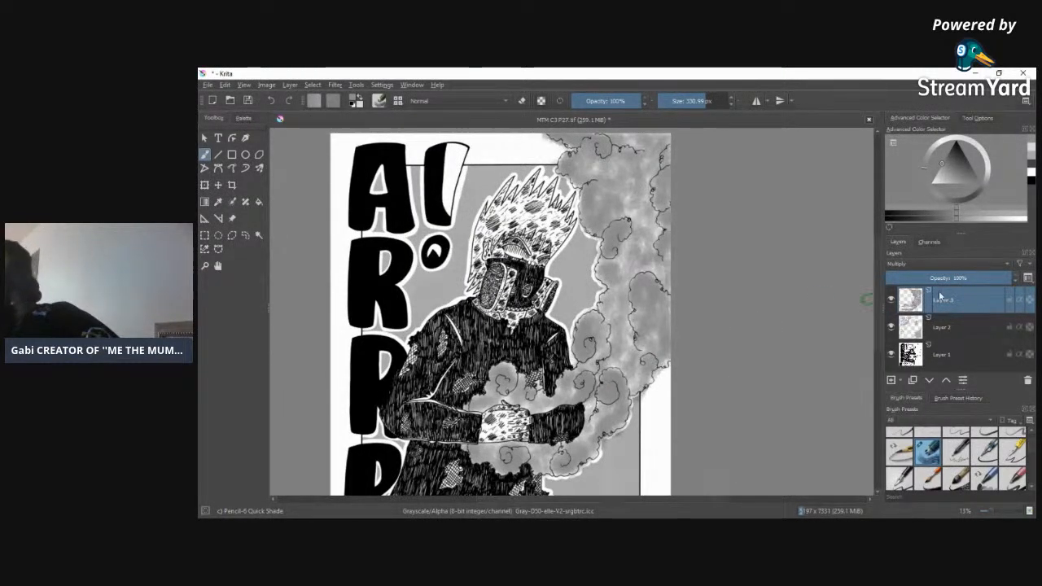
Step: Switch from the quick-shade pencil to the recently used Screentone Pressure brush, keeping a grey colour for the tone
{"action": "scroll", "coordinate": [1032, 440], "scroll_direction": "down", "scroll_amount": 2}
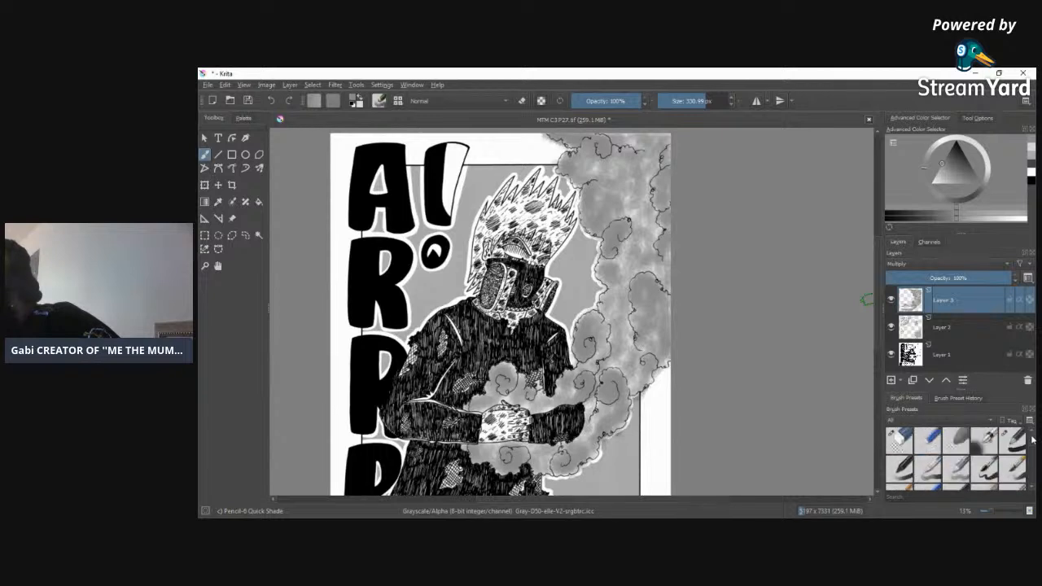
{"action": "left_click", "coordinate": [961, 398]}
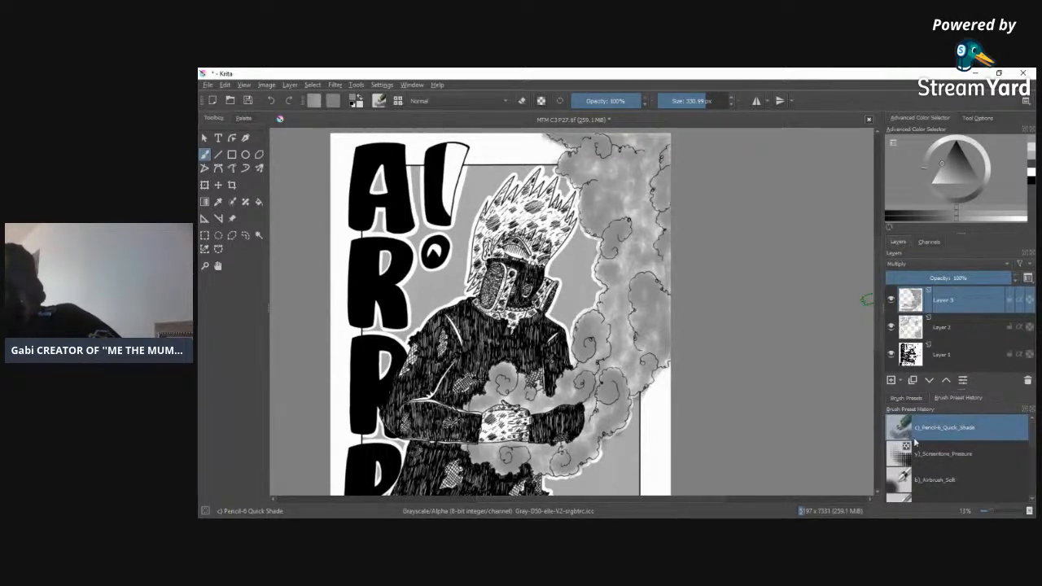
{"action": "left_click", "coordinate": [901, 457]}
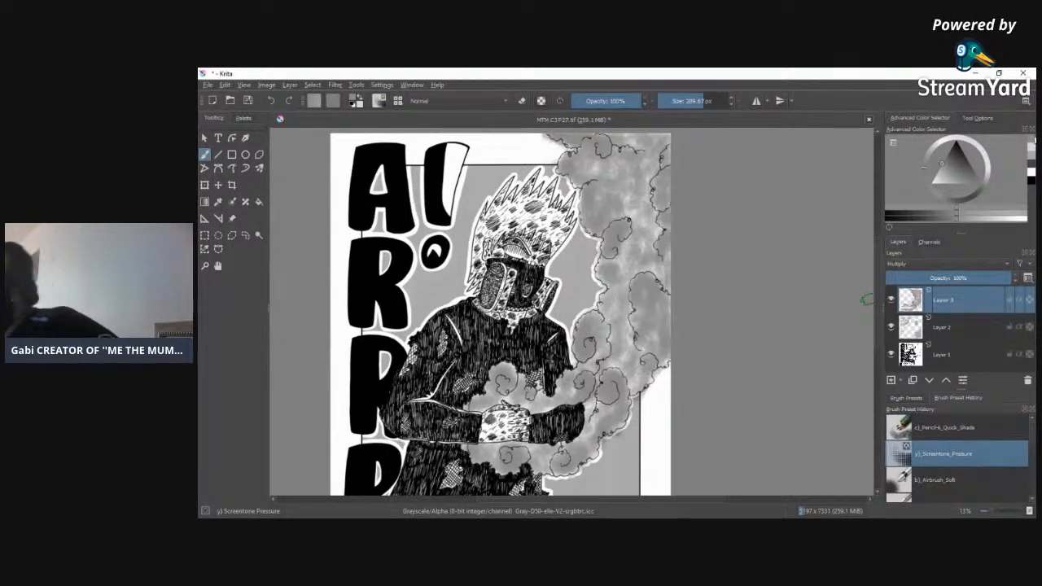
{"action": "left_click", "coordinate": [1033, 159]}
{"action": "left_click", "coordinate": [1032, 144]}
{"action": "left_click", "coordinate": [1032, 150]}
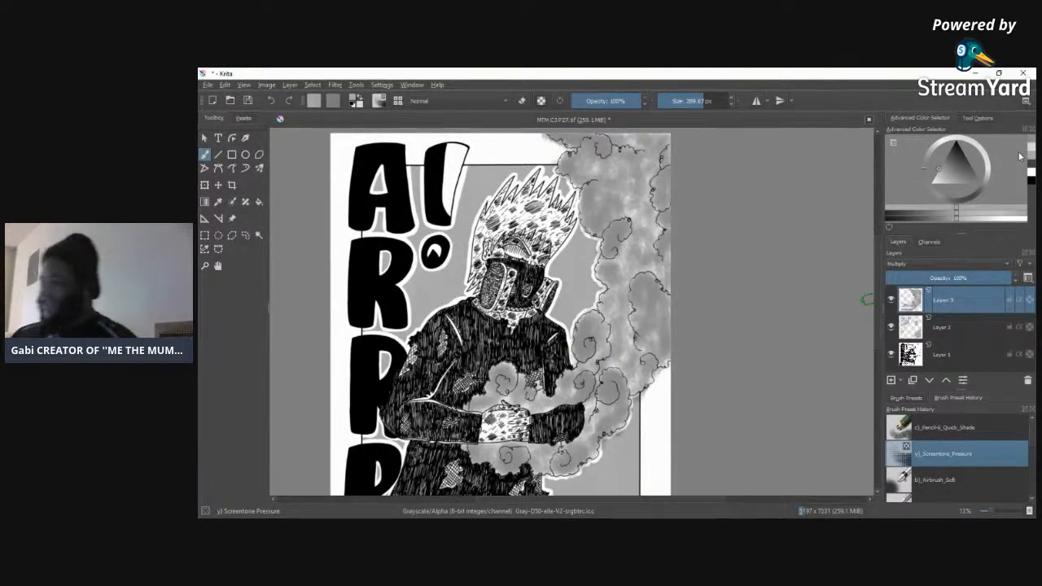
Step: Tone the mask's large oval side piece and its adjoining strap with mid-grey screentone at a brush size of 145.88 px
{"action": "left_click_drag", "start_coordinate": [996, 513], "coordinate": [1003, 495]}
{"action": "left_click_drag", "start_coordinate": [637, 499], "coordinate": [556, 498]}
{"action": "left_click_drag", "start_coordinate": [879, 280], "coordinate": [879, 257]}
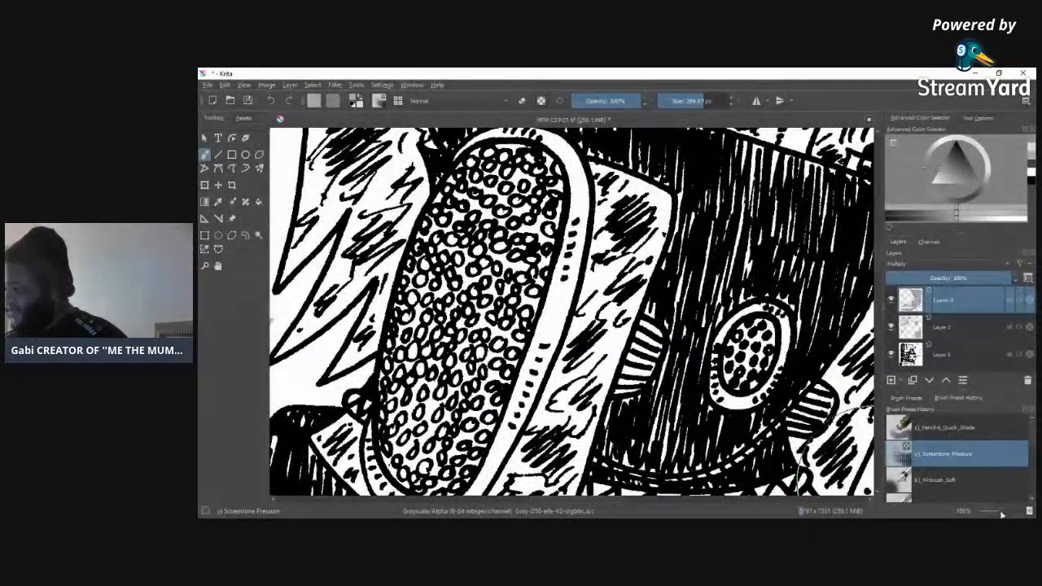
{"action": "left_click_drag", "start_coordinate": [1002, 513], "coordinate": [998, 513]}
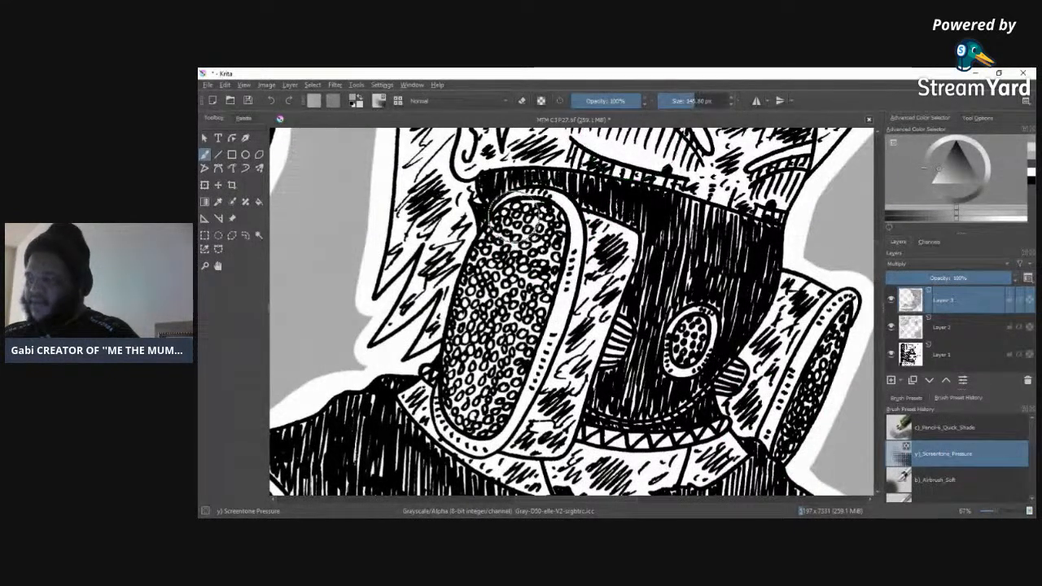
{"action": "mouse_move", "coordinate": [499, 264]}
{"action": "left_mouse_down"}
{"action": "mouse_move", "coordinate": [529, 216]}
{"action": "mouse_move", "coordinate": [475, 350]}
{"action": "left_mouse_up"}
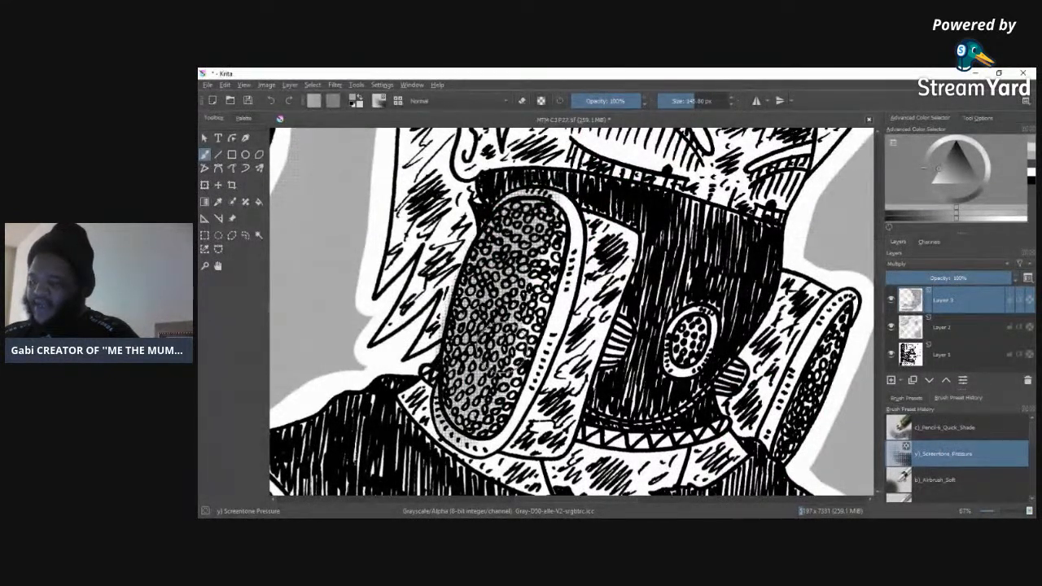
{"action": "mouse_move", "coordinate": [509, 452]}
{"action": "left_mouse_down"}
{"action": "mouse_move", "coordinate": [603, 366]}
{"action": "mouse_move", "coordinate": [615, 232]}
{"action": "left_mouse_up"}
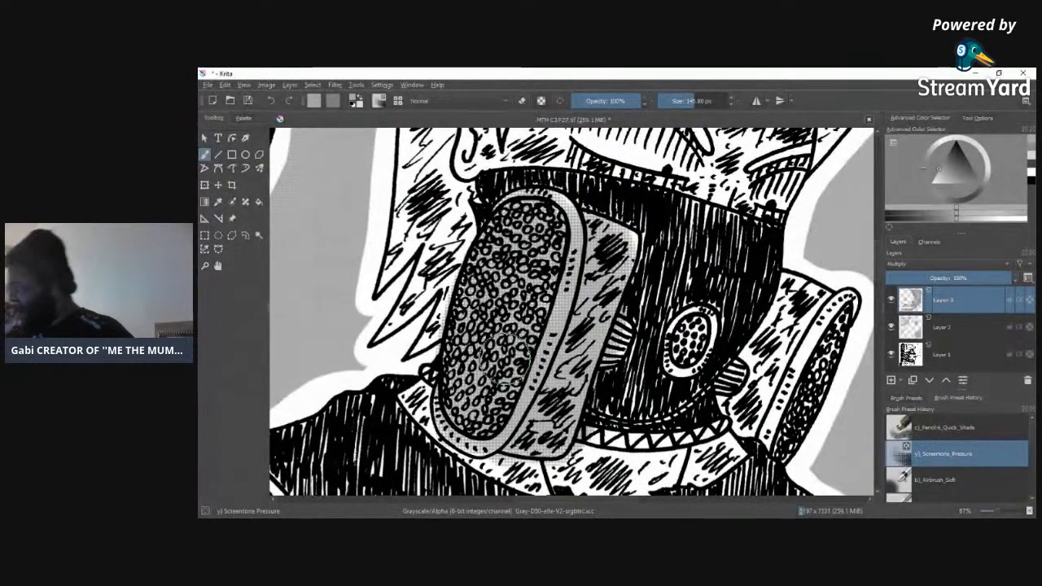
Step: Pick a lighter grey and cover the mask's large oval side piece, its rim and the adjoining strap with light screentone
{"action": "left_click", "coordinate": [1033, 149]}
{"action": "left_click", "coordinate": [1034, 171]}
{"action": "left_click", "coordinate": [1033, 159]}
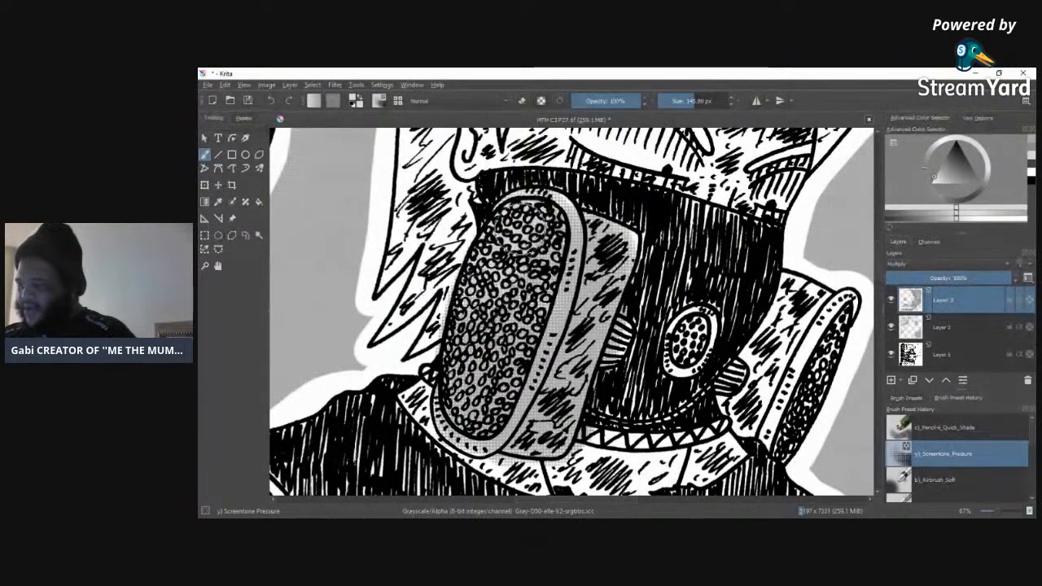
{"action": "mouse_move", "coordinate": [505, 255]}
{"action": "left_mouse_down"}
{"action": "mouse_move", "coordinate": [456, 425]}
{"action": "mouse_move", "coordinate": [481, 437]}
{"action": "mouse_move", "coordinate": [515, 414]}
{"action": "mouse_move", "coordinate": [520, 386]}
{"action": "mouse_move", "coordinate": [570, 359]}
{"action": "mouse_move", "coordinate": [586, 326]}
{"action": "mouse_move", "coordinate": [583, 366]}
{"action": "mouse_move", "coordinate": [611, 245]}
{"action": "mouse_move", "coordinate": [589, 231]}
{"action": "mouse_move", "coordinate": [572, 251]}
{"action": "mouse_move", "coordinate": [558, 223]}
{"action": "mouse_move", "coordinate": [479, 328]}
{"action": "mouse_move", "coordinate": [464, 269]}
{"action": "mouse_move", "coordinate": [493, 236]}
{"action": "mouse_move", "coordinate": [461, 242]}
{"action": "left_mouse_up"}
{"action": "mouse_move", "coordinate": [428, 411]}
{"action": "left_mouse_down"}
{"action": "mouse_move", "coordinate": [420, 391]}
{"action": "mouse_move", "coordinate": [431, 369]}
{"action": "left_mouse_up"}
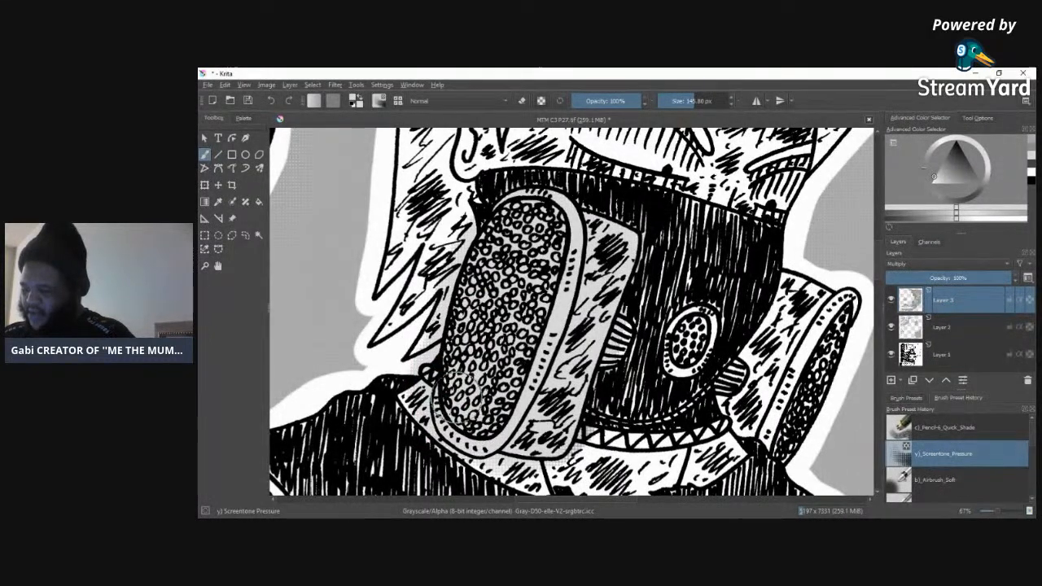
{"action": "mouse_move", "coordinate": [560, 346]}
{"action": "left_mouse_down"}
{"action": "mouse_move", "coordinate": [534, 456]}
{"action": "mouse_move", "coordinate": [575, 383]}
{"action": "mouse_move", "coordinate": [554, 412]}
{"action": "mouse_move", "coordinate": [581, 212]}
{"action": "mouse_move", "coordinate": [552, 210]}
{"action": "left_mouse_up"}
{"action": "mouse_move", "coordinate": [601, 292]}
{"action": "left_mouse_down"}
{"action": "mouse_move", "coordinate": [625, 333]}
{"action": "mouse_move", "coordinate": [602, 318]}
{"action": "mouse_move", "coordinate": [602, 355]}
{"action": "mouse_move", "coordinate": [625, 330]}
{"action": "mouse_move", "coordinate": [612, 342]}
{"action": "mouse_move", "coordinate": [591, 274]}
{"action": "mouse_move", "coordinate": [568, 314]}
{"action": "mouse_move", "coordinate": [562, 281]}
{"action": "mouse_move", "coordinate": [591, 245]}
{"action": "mouse_move", "coordinate": [521, 248]}
{"action": "mouse_move", "coordinate": [476, 293]}
{"action": "left_mouse_up"}
{"action": "mouse_move", "coordinate": [525, 366]}
{"action": "left_mouse_down"}
{"action": "mouse_move", "coordinate": [554, 442]}
{"action": "mouse_move", "coordinate": [467, 418]}
{"action": "left_mouse_up"}
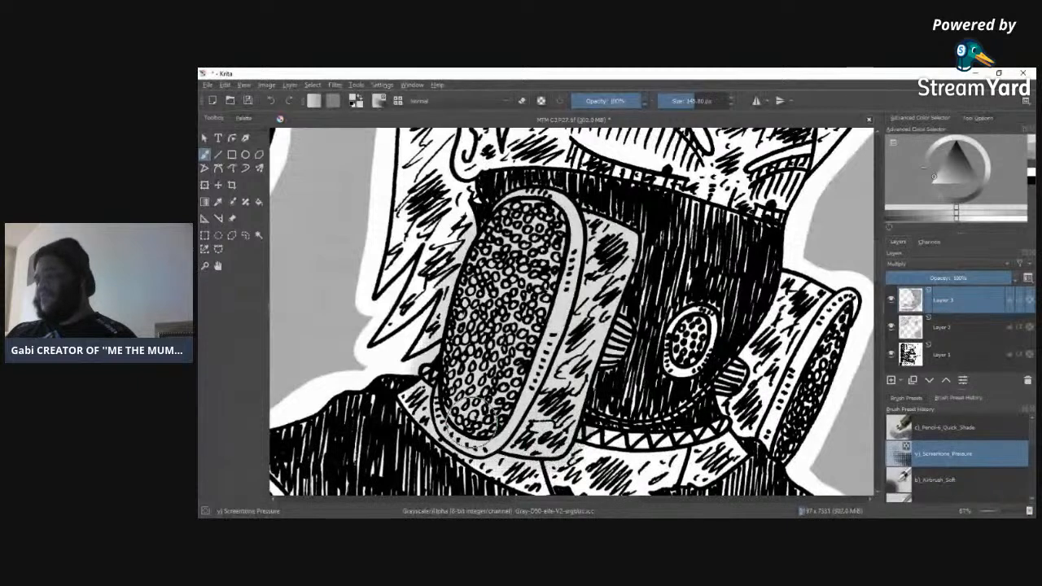
{"action": "mouse_move", "coordinate": [466, 372]}
{"action": "left_mouse_down"}
{"action": "mouse_move", "coordinate": [484, 336]}
{"action": "mouse_move", "coordinate": [472, 413]}
{"action": "mouse_move", "coordinate": [501, 309]}
{"action": "left_mouse_up"}
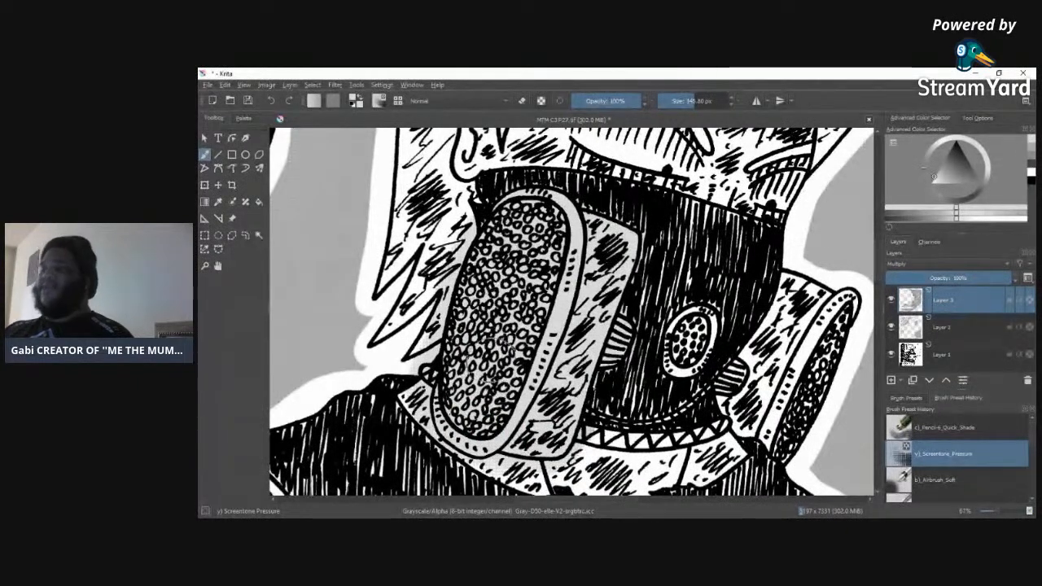
Step: Tone the mask's far side piece and lower zigzag band, and its small dotted oval with the brush at 44.14 px
{"action": "mouse_move", "coordinate": [777, 301]}
{"action": "left_mouse_down"}
{"action": "mouse_move", "coordinate": [777, 358]}
{"action": "mouse_move", "coordinate": [810, 301]}
{"action": "mouse_move", "coordinate": [806, 330]}
{"action": "mouse_move", "coordinate": [835, 314]}
{"action": "mouse_move", "coordinate": [810, 370]}
{"action": "mouse_move", "coordinate": [843, 301]}
{"action": "mouse_move", "coordinate": [796, 413]}
{"action": "mouse_move", "coordinate": [804, 394]}
{"action": "mouse_move", "coordinate": [759, 446]}
{"action": "mouse_move", "coordinate": [783, 383]}
{"action": "mouse_move", "coordinate": [777, 358]}
{"action": "mouse_move", "coordinate": [733, 411]}
{"action": "mouse_move", "coordinate": [761, 334]}
{"action": "mouse_move", "coordinate": [753, 338]}
{"action": "mouse_move", "coordinate": [790, 306]}
{"action": "mouse_move", "coordinate": [737, 391]}
{"action": "mouse_move", "coordinate": [741, 379]}
{"action": "mouse_move", "coordinate": [774, 358]}
{"action": "mouse_move", "coordinate": [754, 411]}
{"action": "mouse_move", "coordinate": [778, 390]}
{"action": "mouse_move", "coordinate": [790, 346]}
{"action": "mouse_move", "coordinate": [843, 301]}
{"action": "mouse_move", "coordinate": [802, 311]}
{"action": "mouse_move", "coordinate": [780, 303]}
{"action": "mouse_move", "coordinate": [818, 333]}
{"action": "mouse_move", "coordinate": [808, 395]}
{"action": "mouse_move", "coordinate": [838, 324]}
{"action": "mouse_move", "coordinate": [785, 448]}
{"action": "mouse_move", "coordinate": [786, 423]}
{"action": "mouse_move", "coordinate": [755, 428]}
{"action": "mouse_move", "coordinate": [745, 411]}
{"action": "mouse_move", "coordinate": [645, 448]}
{"action": "mouse_move", "coordinate": [684, 435]}
{"action": "mouse_move", "coordinate": [604, 440]}
{"action": "mouse_move", "coordinate": [733, 411]}
{"action": "mouse_move", "coordinate": [599, 432]}
{"action": "mouse_move", "coordinate": [676, 432]}
{"action": "mouse_move", "coordinate": [707, 422]}
{"action": "mouse_move", "coordinate": [607, 432]}
{"action": "mouse_move", "coordinate": [753, 399]}
{"action": "mouse_move", "coordinate": [627, 435]}
{"action": "mouse_move", "coordinate": [664, 436]}
{"action": "mouse_move", "coordinate": [737, 420]}
{"action": "mouse_move", "coordinate": [605, 423]}
{"action": "mouse_move", "coordinate": [743, 407]}
{"action": "mouse_move", "coordinate": [650, 427]}
{"action": "mouse_move", "coordinate": [623, 423]}
{"action": "mouse_move", "coordinate": [731, 416]}
{"action": "mouse_move", "coordinate": [603, 425]}
{"action": "left_mouse_up"}
{"action": "left_click", "coordinate": [682, 100]}
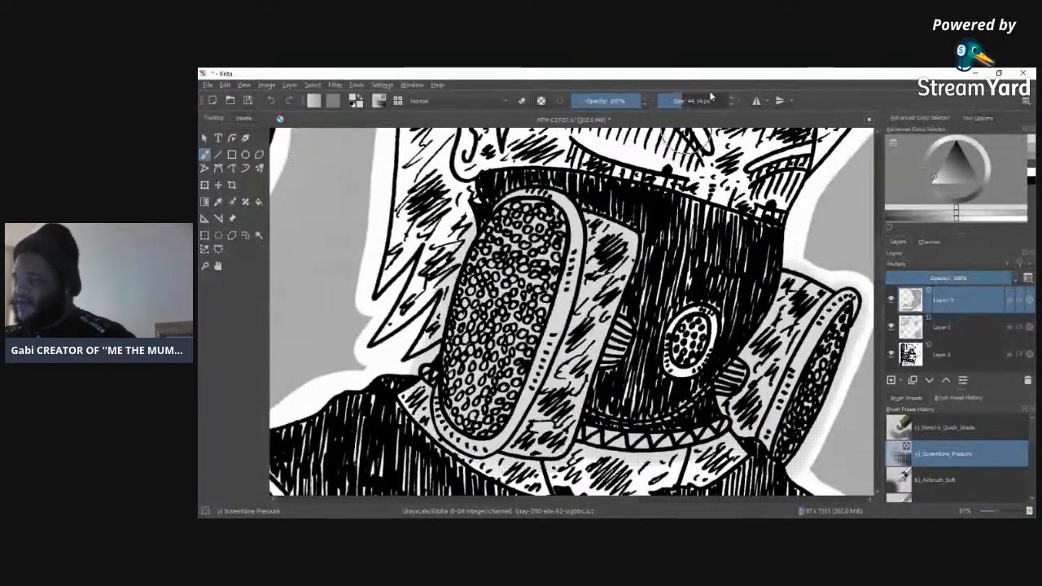
{"action": "mouse_move", "coordinate": [694, 327]}
{"action": "left_mouse_down"}
{"action": "mouse_move", "coordinate": [679, 341]}
{"action": "mouse_move", "coordinate": [701, 320]}
{"action": "mouse_move", "coordinate": [691, 365]}
{"action": "mouse_move", "coordinate": [704, 340]}
{"action": "mouse_move", "coordinate": [669, 346]}
{"action": "mouse_move", "coordinate": [693, 345]}
{"action": "mouse_move", "coordinate": [685, 355]}
{"action": "mouse_move", "coordinate": [692, 338]}
{"action": "mouse_move", "coordinate": [688, 354]}
{"action": "left_mouse_up"}
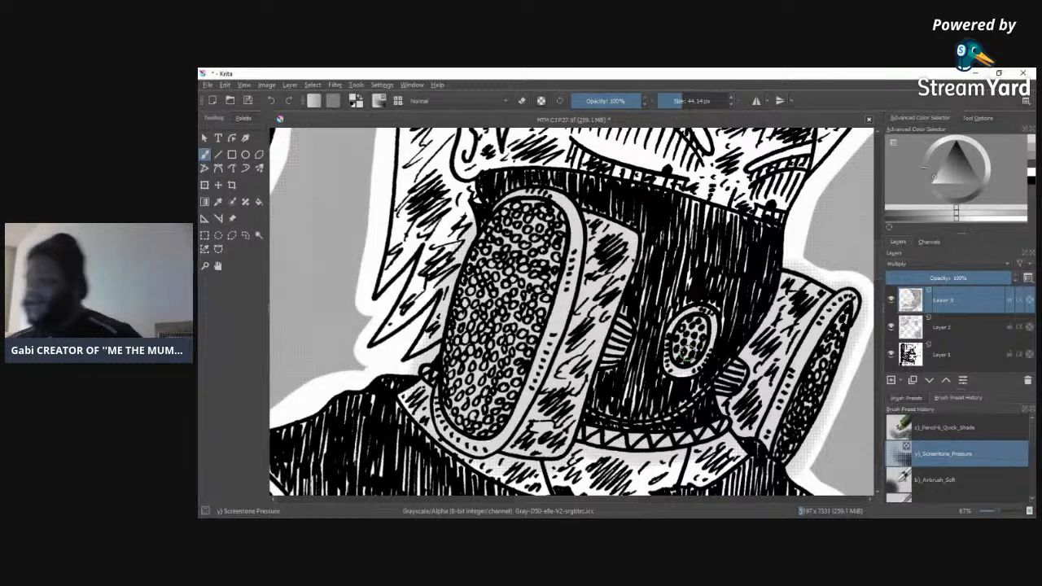
{"action": "mouse_move", "coordinate": [703, 319]}
{"action": "left_mouse_down"}
{"action": "mouse_move", "coordinate": [713, 324]}
{"action": "mouse_move", "coordinate": [707, 344]}
{"action": "mouse_move", "coordinate": [671, 347]}
{"action": "mouse_move", "coordinate": [678, 368]}
{"action": "left_mouse_up"}
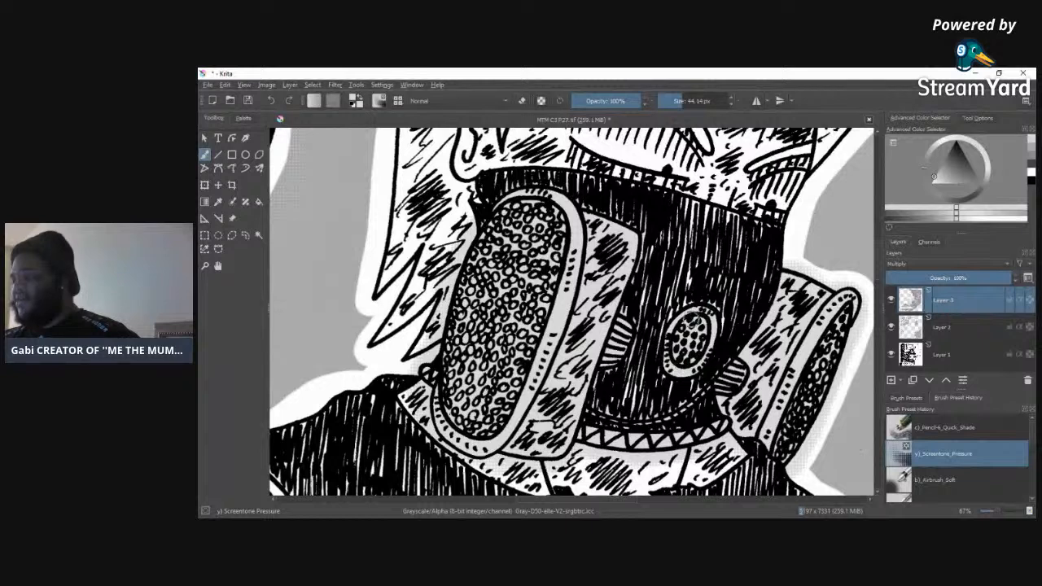
{"action": "mouse_move", "coordinate": [702, 357]}
{"action": "left_mouse_down"}
{"action": "mouse_move", "coordinate": [724, 331]}
{"action": "mouse_move", "coordinate": [713, 325]}
{"action": "mouse_move", "coordinate": [684, 369]}
{"action": "mouse_move", "coordinate": [734, 378]}
{"action": "mouse_move", "coordinate": [733, 408]}
{"action": "left_mouse_up"}
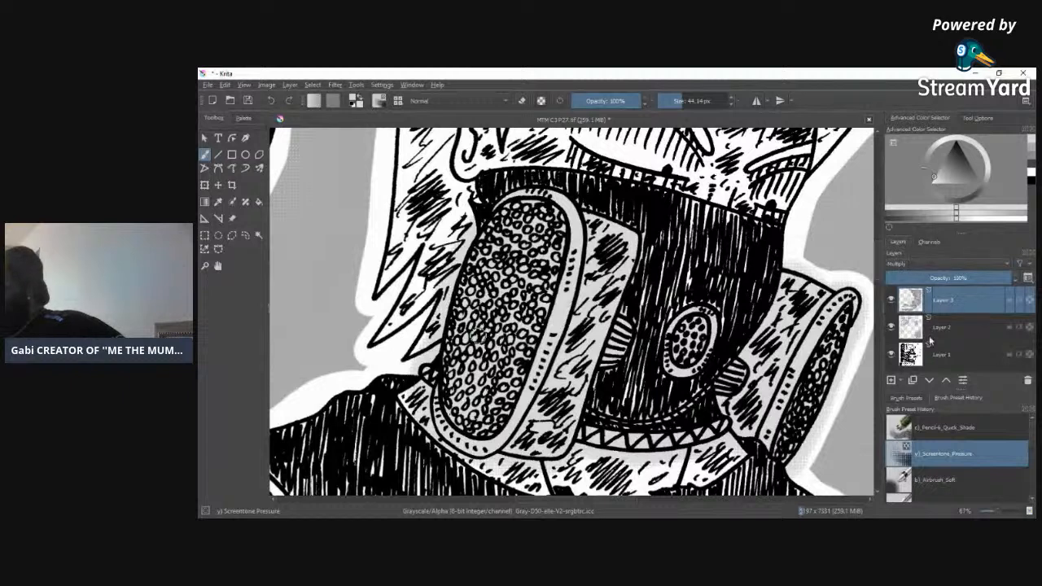
Step: Switch to the Eraser Circle brush at 21.54 px and erase stray tone from the mask's dark face beside the strap
{"action": "left_click", "coordinate": [909, 398]}
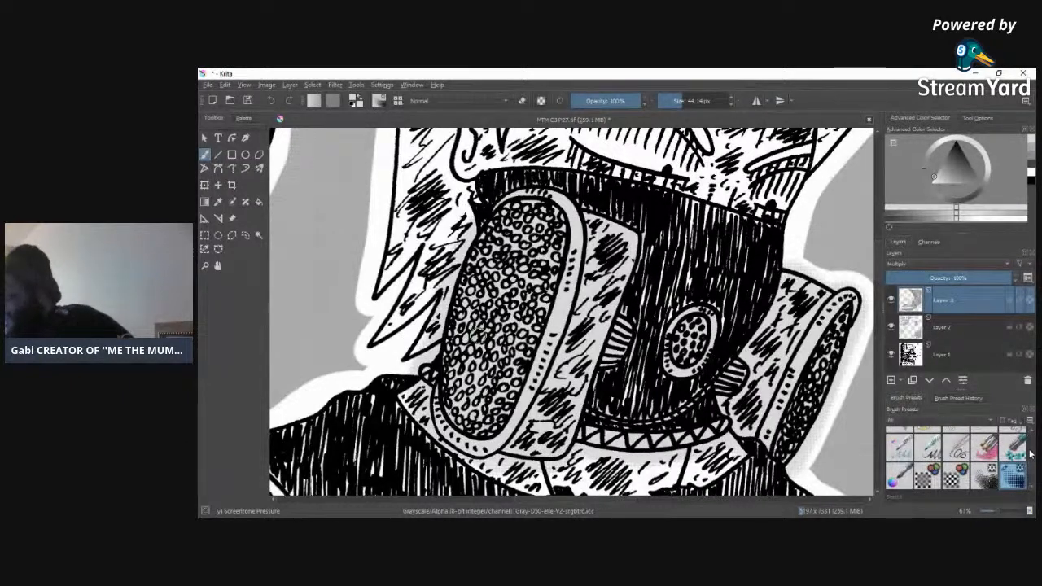
{"action": "scroll", "coordinate": [1033, 469], "scroll_direction": "up", "scroll_amount": 5}
{"action": "left_click", "coordinate": [899, 441]}
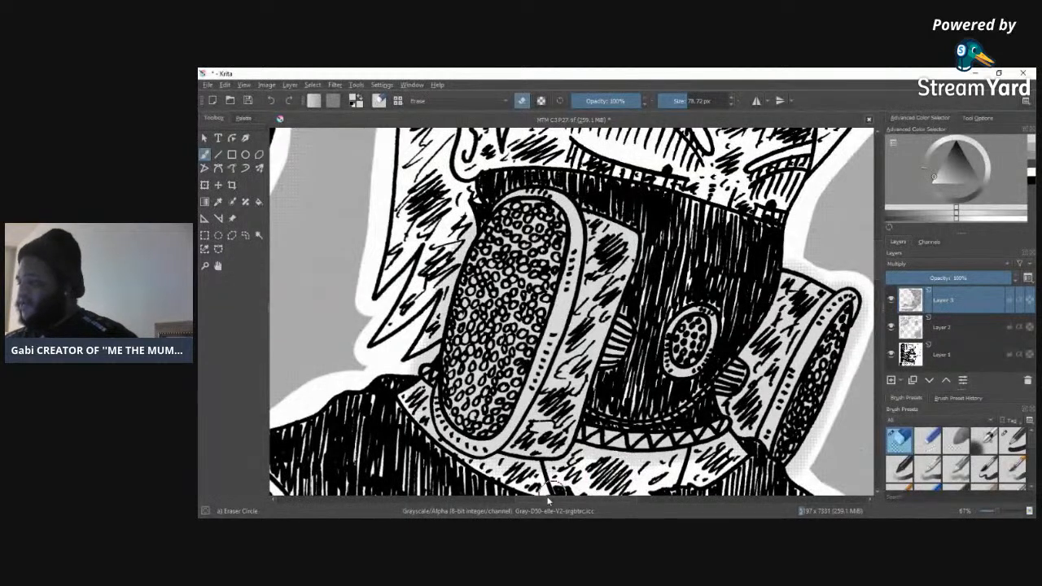
{"action": "left_click_drag", "start_coordinate": [1000, 513], "coordinate": [1003, 514]}
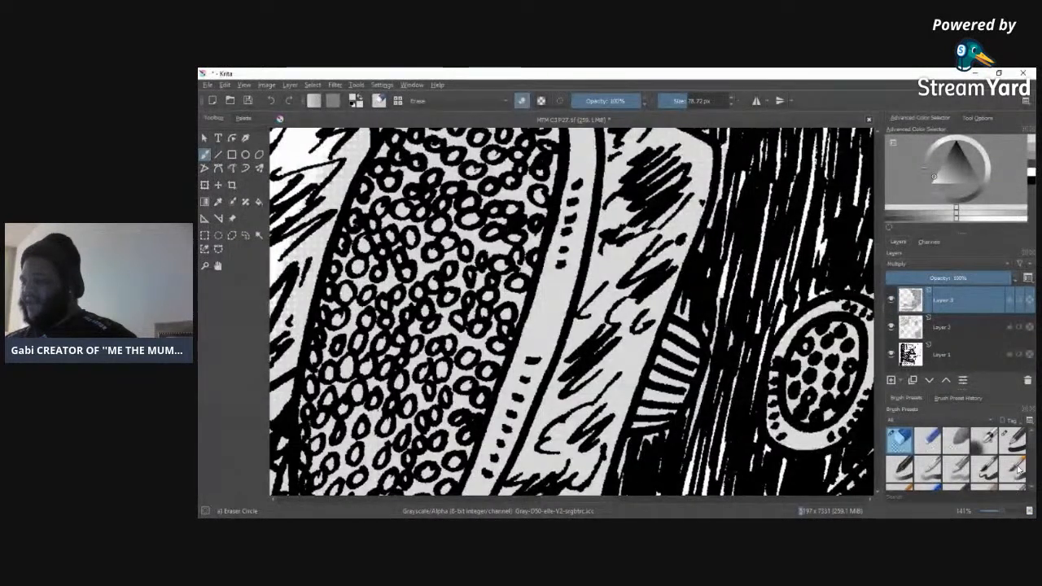
{"action": "left_click", "coordinate": [677, 101]}
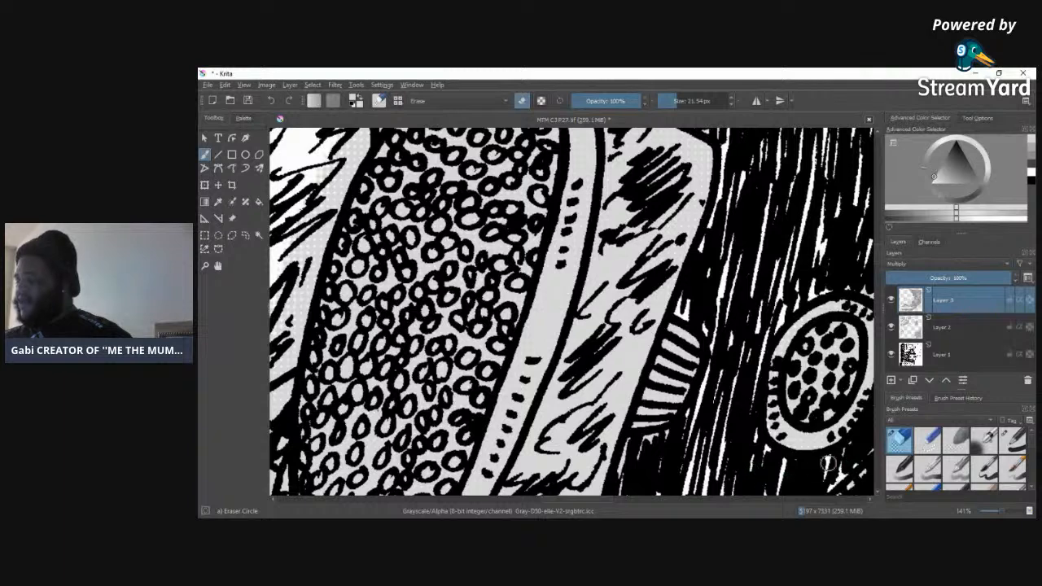
{"action": "mouse_move", "coordinate": [651, 446]}
{"action": "left_mouse_down"}
{"action": "mouse_move", "coordinate": [623, 464]}
{"action": "mouse_move", "coordinate": [635, 444]}
{"action": "mouse_move", "coordinate": [674, 426]}
{"action": "left_mouse_up"}
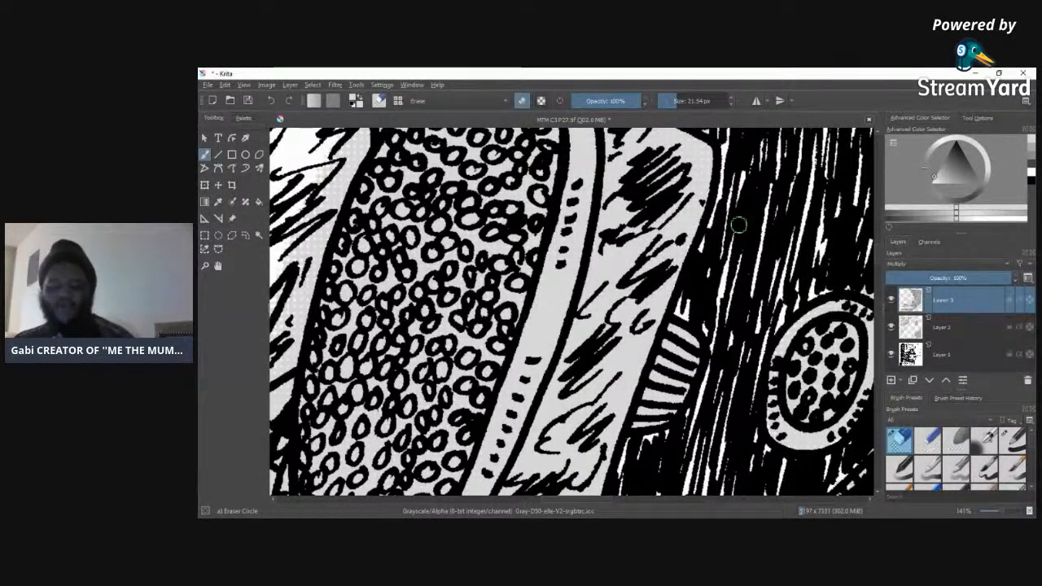
Step: Erase stray tone from the mask's dark face near the dashed seam and from the white collar below the zigzag band
{"action": "scroll", "coordinate": [868, 264], "scroll_direction": "down", "scroll_amount": 5}
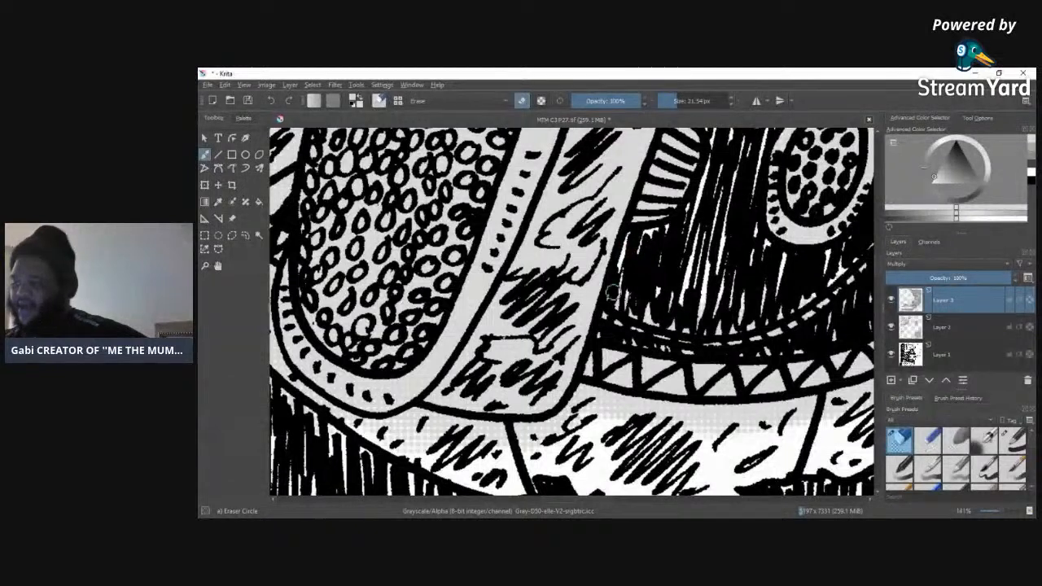
{"action": "mouse_move", "coordinate": [649, 255]}
{"action": "left_mouse_down"}
{"action": "mouse_move", "coordinate": [651, 244]}
{"action": "mouse_move", "coordinate": [640, 246]}
{"action": "mouse_move", "coordinate": [662, 232]}
{"action": "mouse_move", "coordinate": [677, 241]}
{"action": "left_mouse_up"}
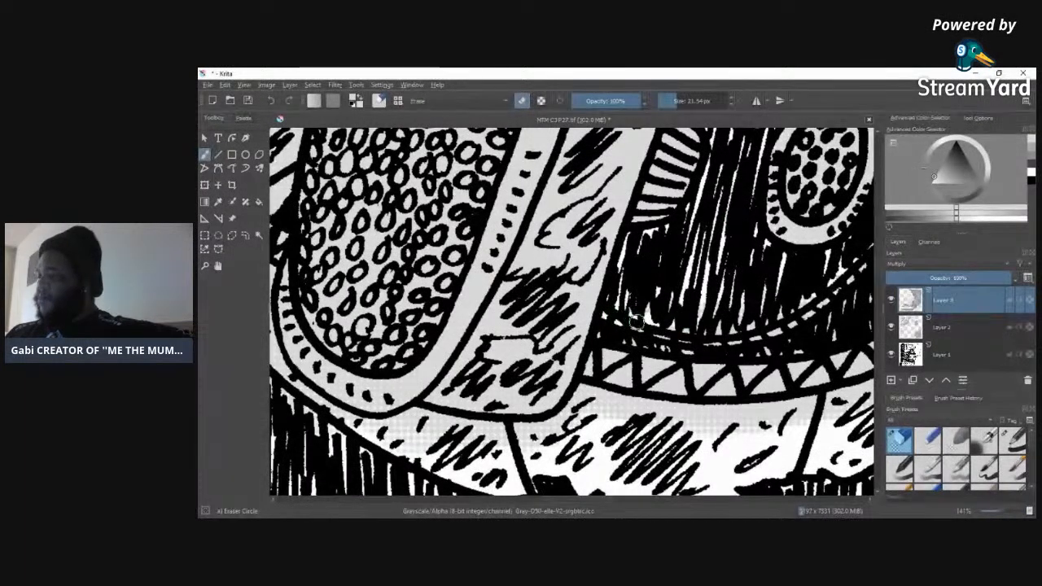
{"action": "mouse_move", "coordinate": [686, 334]}
{"action": "left_mouse_down"}
{"action": "mouse_move", "coordinate": [769, 333]}
{"action": "mouse_move", "coordinate": [712, 334]}
{"action": "mouse_move", "coordinate": [783, 325]}
{"action": "mouse_move", "coordinate": [844, 281]}
{"action": "left_mouse_up"}
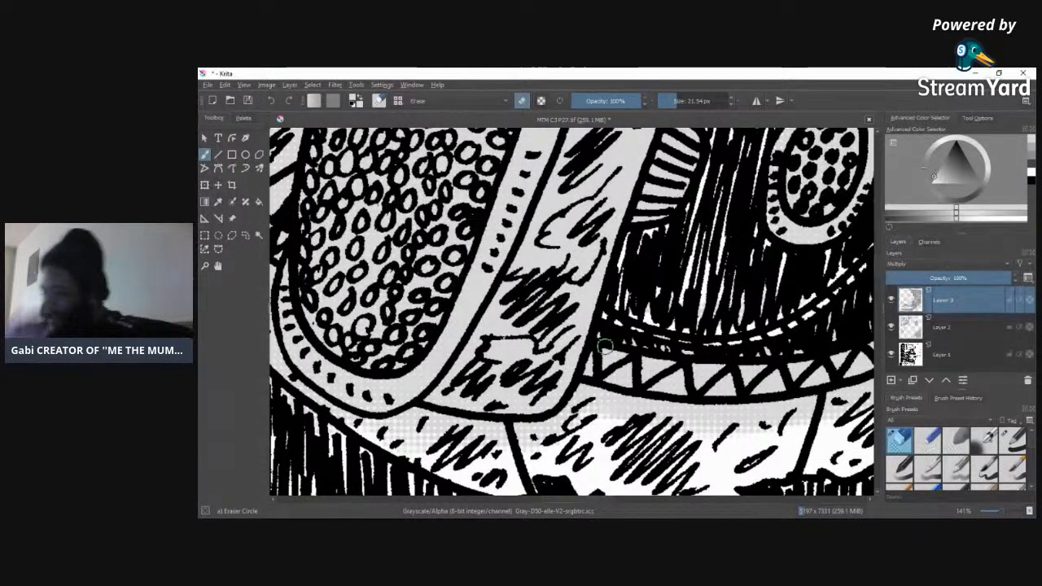
{"action": "mouse_move", "coordinate": [582, 391]}
{"action": "left_mouse_down"}
{"action": "mouse_move", "coordinate": [547, 429]}
{"action": "mouse_move", "coordinate": [579, 396]}
{"action": "mouse_move", "coordinate": [571, 412]}
{"action": "mouse_move", "coordinate": [492, 432]}
{"action": "mouse_move", "coordinate": [537, 425]}
{"action": "mouse_move", "coordinate": [518, 425]}
{"action": "mouse_move", "coordinate": [509, 437]}
{"action": "mouse_move", "coordinate": [519, 441]}
{"action": "mouse_move", "coordinate": [410, 416]}
{"action": "mouse_move", "coordinate": [421, 412]}
{"action": "mouse_move", "coordinate": [370, 432]}
{"action": "mouse_move", "coordinate": [383, 428]}
{"action": "mouse_move", "coordinate": [337, 414]}
{"action": "left_mouse_up"}
{"action": "mouse_move", "coordinate": [526, 458]}
{"action": "left_mouse_down"}
{"action": "mouse_move", "coordinate": [479, 438]}
{"action": "mouse_move", "coordinate": [595, 421]}
{"action": "mouse_move", "coordinate": [440, 469]}
{"action": "mouse_move", "coordinate": [611, 410]}
{"action": "mouse_move", "coordinate": [556, 430]}
{"action": "mouse_move", "coordinate": [585, 394]}
{"action": "mouse_move", "coordinate": [700, 417]}
{"action": "mouse_move", "coordinate": [625, 414]}
{"action": "mouse_move", "coordinate": [732, 414]}
{"action": "mouse_move", "coordinate": [654, 405]}
{"action": "mouse_move", "coordinate": [763, 408]}
{"action": "mouse_move", "coordinate": [674, 414]}
{"action": "mouse_move", "coordinate": [868, 388]}
{"action": "mouse_move", "coordinate": [801, 419]}
{"action": "mouse_move", "coordinate": [814, 418]}
{"action": "mouse_move", "coordinate": [808, 428]}
{"action": "mouse_move", "coordinate": [652, 438]}
{"action": "mouse_move", "coordinate": [799, 434]}
{"action": "mouse_move", "coordinate": [670, 423]}
{"action": "mouse_move", "coordinate": [757, 423]}
{"action": "mouse_move", "coordinate": [706, 434]}
{"action": "mouse_move", "coordinate": [840, 401]}
{"action": "left_mouse_up"}
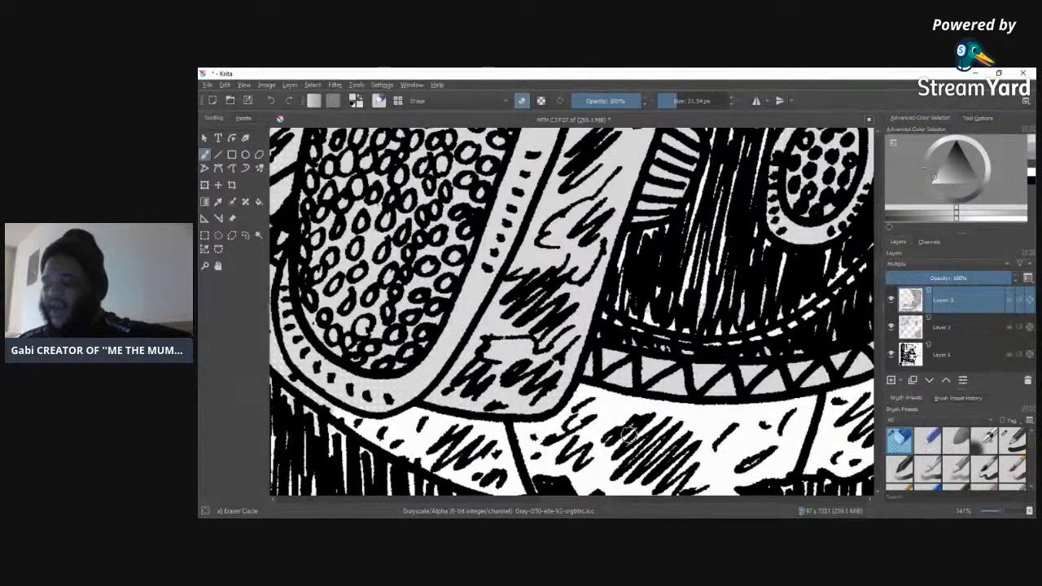
Step: Erase the stray tone outside the large oval piece's lower rim and along the dashed seam of the mask
{"action": "left_click_drag", "start_coordinate": [288, 382], "coordinate": [340, 416]}
{"action": "left_click_drag", "start_coordinate": [289, 380], "coordinate": [272, 285]}
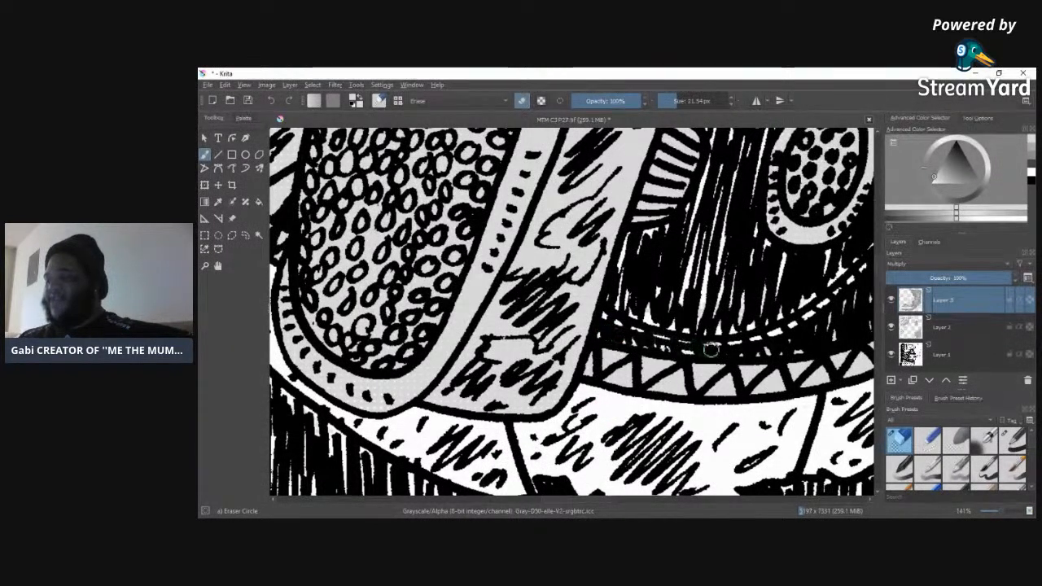
{"action": "mouse_move", "coordinate": [856, 289]}
{"action": "left_mouse_down"}
{"action": "mouse_move", "coordinate": [667, 327]}
{"action": "mouse_move", "coordinate": [612, 321]}
{"action": "left_mouse_up"}
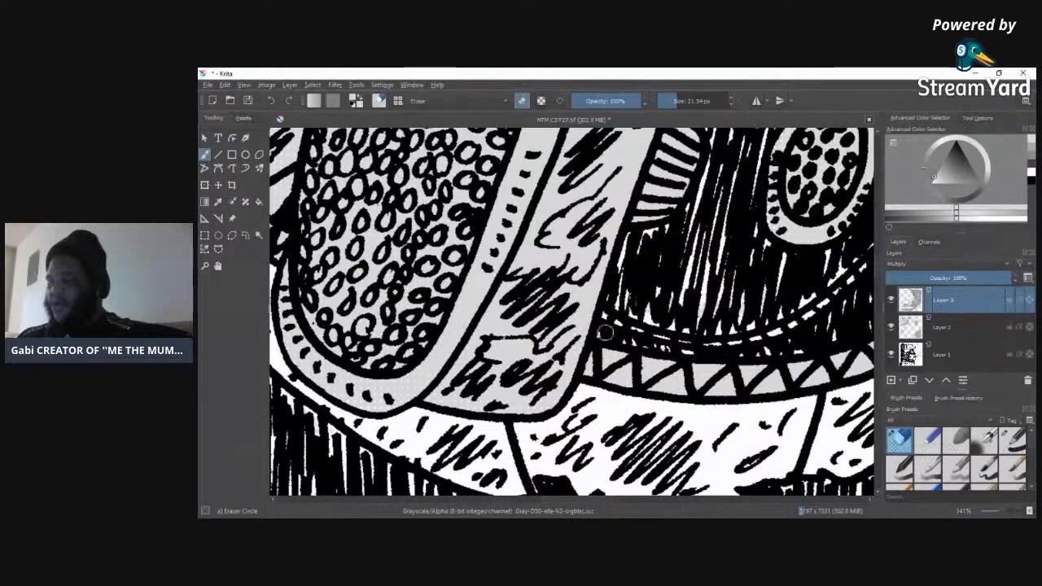
Step: Clean the stray tone off the white collar flap under the far end of the zigzag band
{"action": "left_click_drag", "start_coordinate": [570, 500], "coordinate": [622, 499]}
{"action": "mouse_move", "coordinate": [558, 391]}
{"action": "left_mouse_down"}
{"action": "mouse_move", "coordinate": [555, 376]}
{"action": "mouse_move", "coordinate": [571, 369]}
{"action": "mouse_move", "coordinate": [581, 386]}
{"action": "mouse_move", "coordinate": [565, 389]}
{"action": "mouse_move", "coordinate": [579, 407]}
{"action": "mouse_move", "coordinate": [560, 461]}
{"action": "left_mouse_up"}
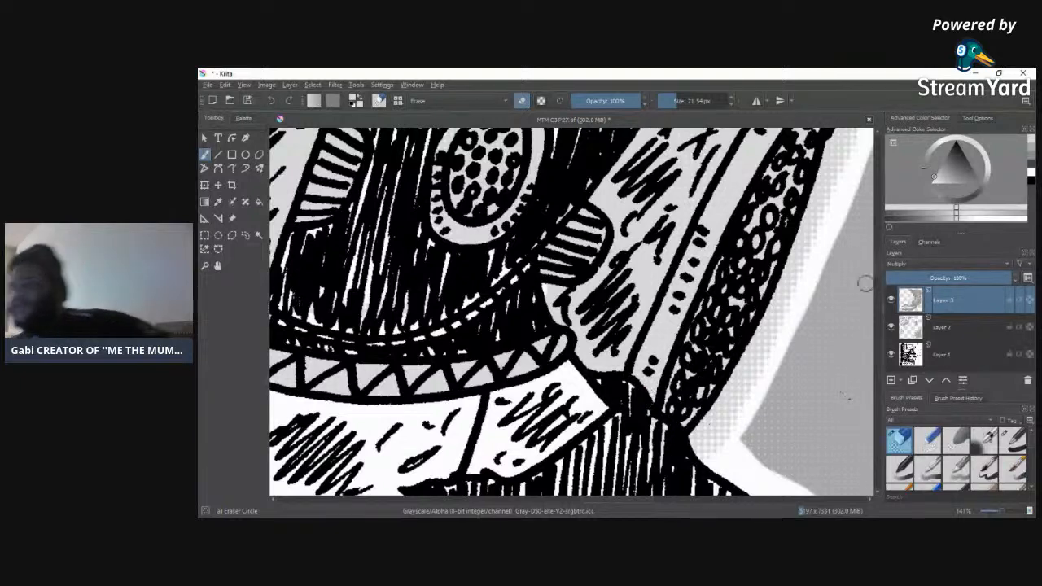
{"action": "scroll", "coordinate": [878, 287], "scroll_direction": "down", "scroll_amount": 8}
{"action": "scroll", "coordinate": [880, 281], "scroll_direction": "up", "scroll_amount": 4}
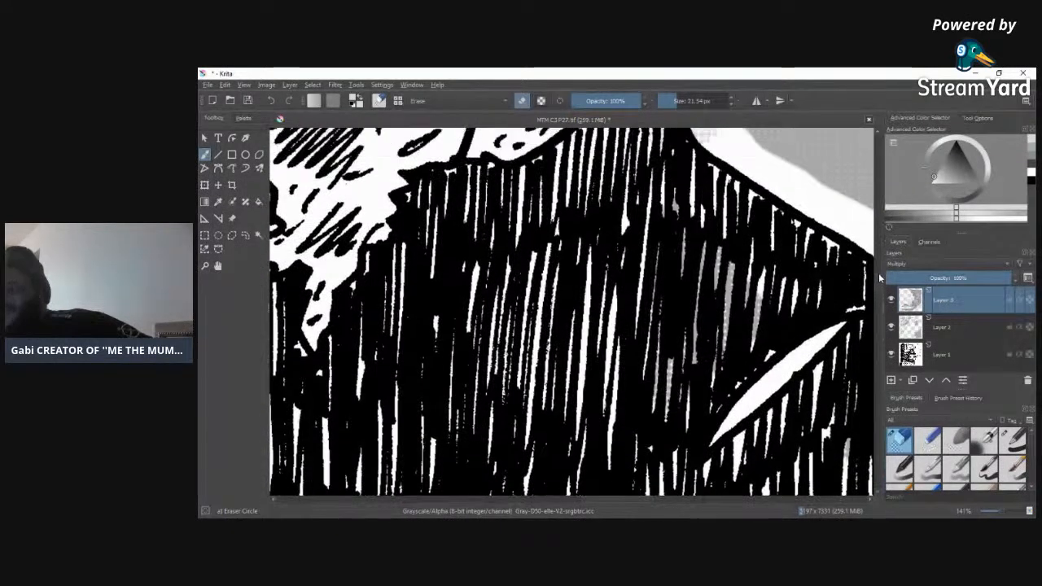
{"action": "scroll", "coordinate": [881, 281], "scroll_direction": "down", "scroll_amount": 4}
{"action": "scroll", "coordinate": [881, 281], "scroll_direction": "up", "scroll_amount": 2}
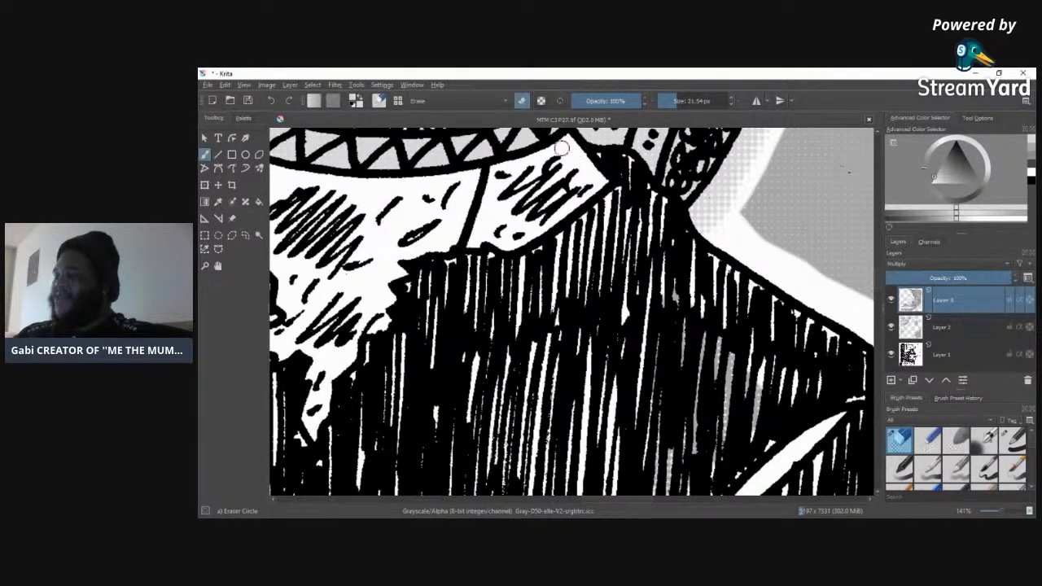
{"action": "left_click_drag", "start_coordinate": [594, 500], "coordinate": [547, 503]}
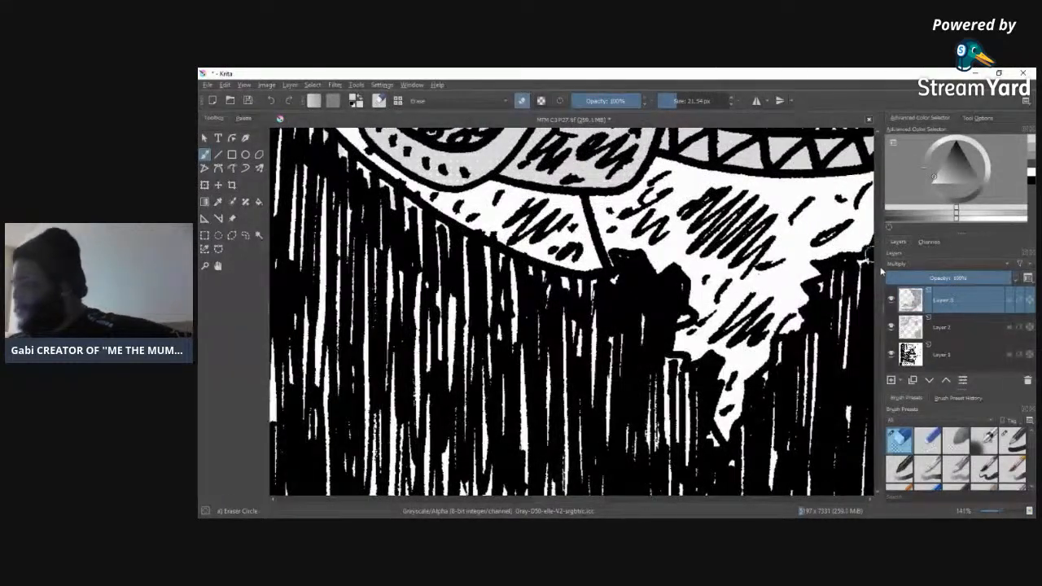
Step: Erase the stray tone from the white jagged fur beside the mask's large circle-textured oval
{"action": "scroll", "coordinate": [847, 248], "scroll_direction": "up", "scroll_amount": 5}
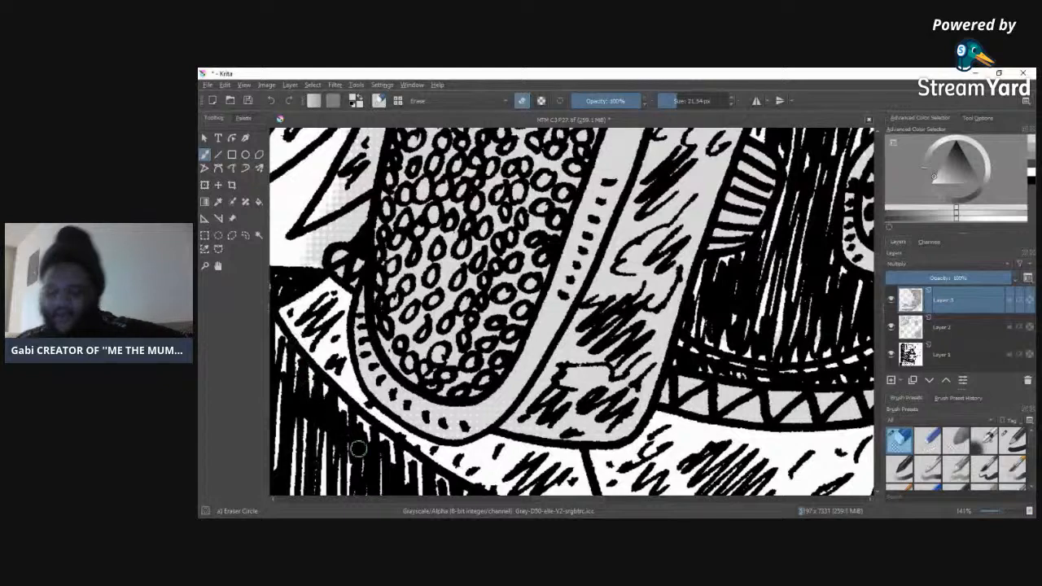
{"action": "left_click_drag", "start_coordinate": [879, 263], "coordinate": [878, 253]}
{"action": "left_click_drag", "start_coordinate": [563, 501], "coordinate": [540, 500]}
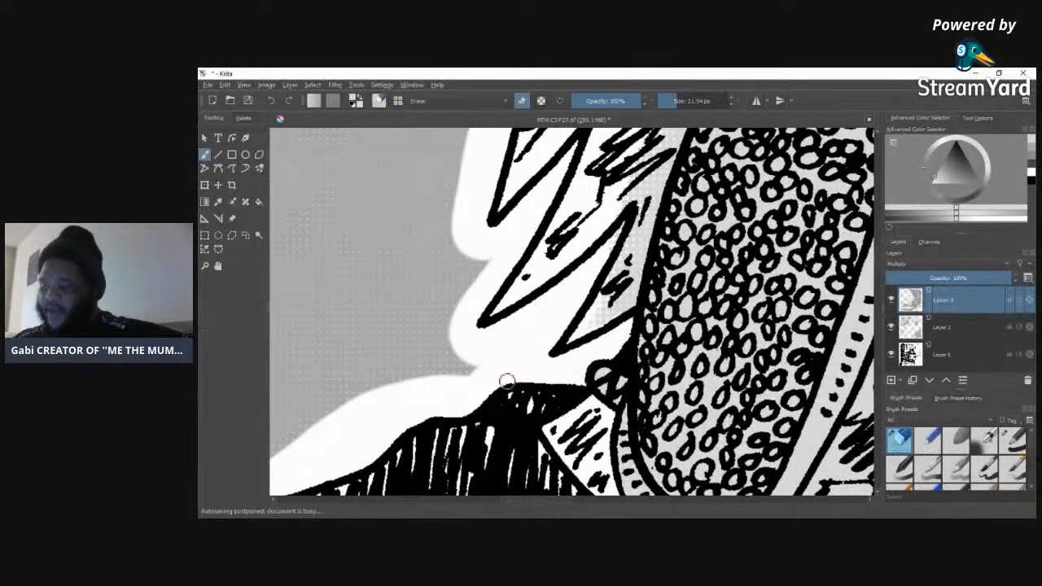
{"action": "mouse_move", "coordinate": [603, 298]}
{"action": "left_mouse_down"}
{"action": "mouse_move", "coordinate": [591, 346]}
{"action": "mouse_move", "coordinate": [637, 257]}
{"action": "mouse_move", "coordinate": [631, 303]}
{"action": "mouse_move", "coordinate": [646, 204]}
{"action": "mouse_move", "coordinate": [610, 298]}
{"action": "mouse_move", "coordinate": [642, 183]}
{"action": "mouse_move", "coordinate": [602, 288]}
{"action": "mouse_move", "coordinate": [613, 241]}
{"action": "mouse_move", "coordinate": [663, 153]}
{"action": "mouse_move", "coordinate": [647, 215]}
{"action": "mouse_move", "coordinate": [680, 132]}
{"action": "mouse_move", "coordinate": [621, 212]}
{"action": "mouse_move", "coordinate": [627, 151]}
{"action": "mouse_move", "coordinate": [645, 140]}
{"action": "mouse_move", "coordinate": [578, 264]}
{"action": "mouse_move", "coordinate": [593, 299]}
{"action": "left_mouse_up"}
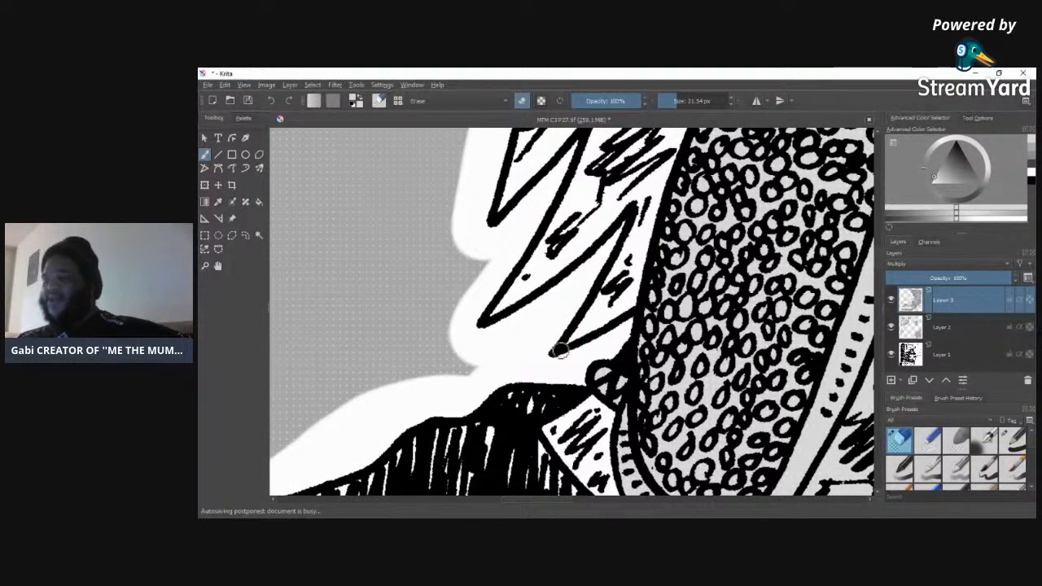
{"action": "left_click_drag", "start_coordinate": [877, 256], "coordinate": [877, 244]}
{"action": "mouse_move", "coordinate": [676, 330]}
{"action": "left_mouse_down"}
{"action": "mouse_move", "coordinate": [688, 300]}
{"action": "mouse_move", "coordinate": [671, 311]}
{"action": "mouse_move", "coordinate": [670, 335]}
{"action": "mouse_move", "coordinate": [680, 336]}
{"action": "mouse_move", "coordinate": [729, 256]}
{"action": "mouse_move", "coordinate": [678, 285]}
{"action": "mouse_move", "coordinate": [707, 196]}
{"action": "left_mouse_up"}
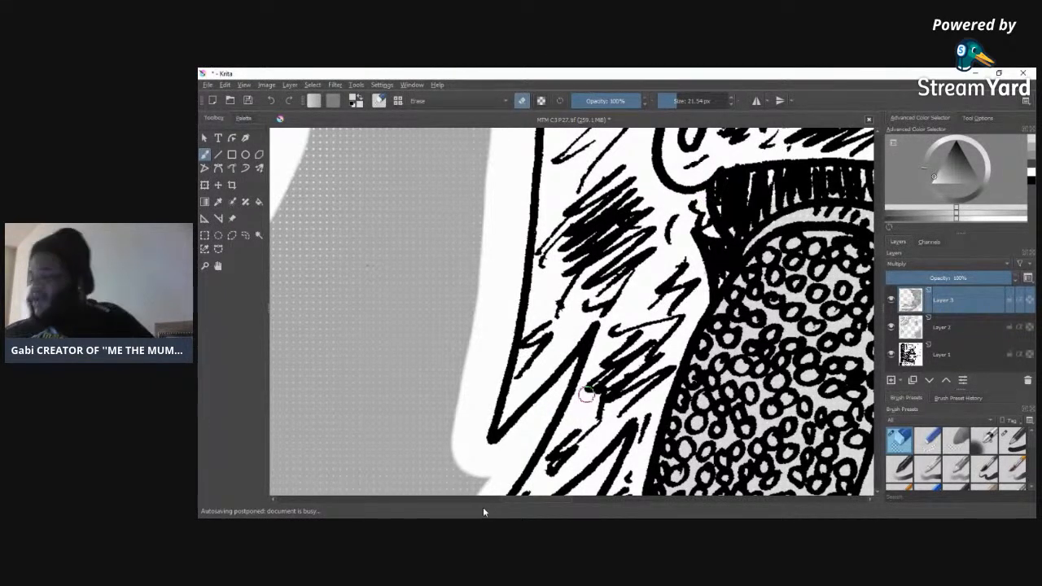
Step: Erase the stray tone around the small studded oval and the striped knob on the mask's dark face
{"action": "scroll", "coordinate": [877, 243], "scroll_direction": "up", "scroll_amount": 5}
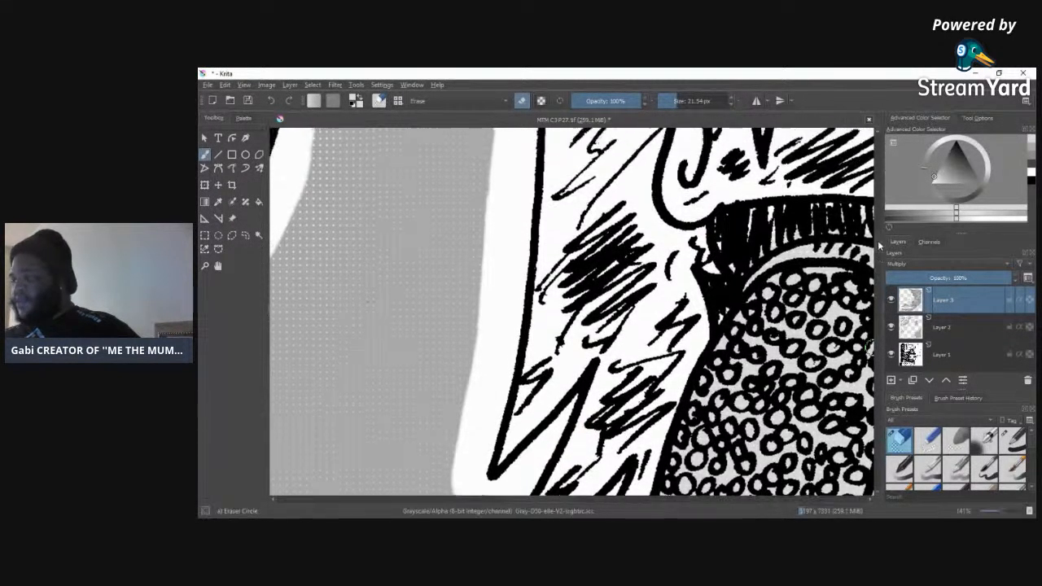
{"action": "left_click_drag", "start_coordinate": [515, 499], "coordinate": [551, 506]}
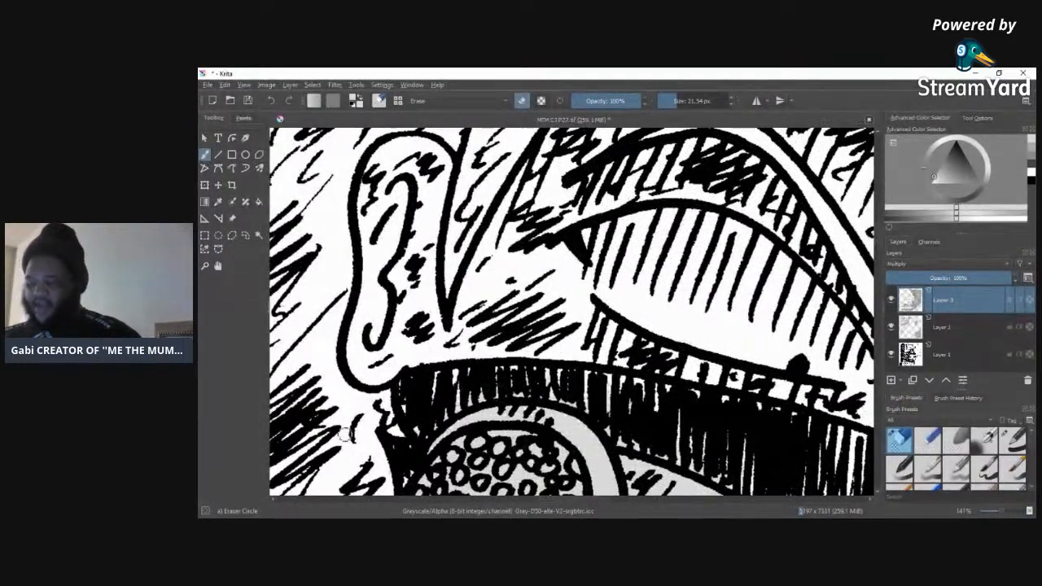
{"action": "mouse_move", "coordinate": [570, 500]}
{"action": "left_mouse_down"}
{"action": "mouse_move", "coordinate": [616, 499]}
{"action": "mouse_move", "coordinate": [588, 494]}
{"action": "left_mouse_up"}
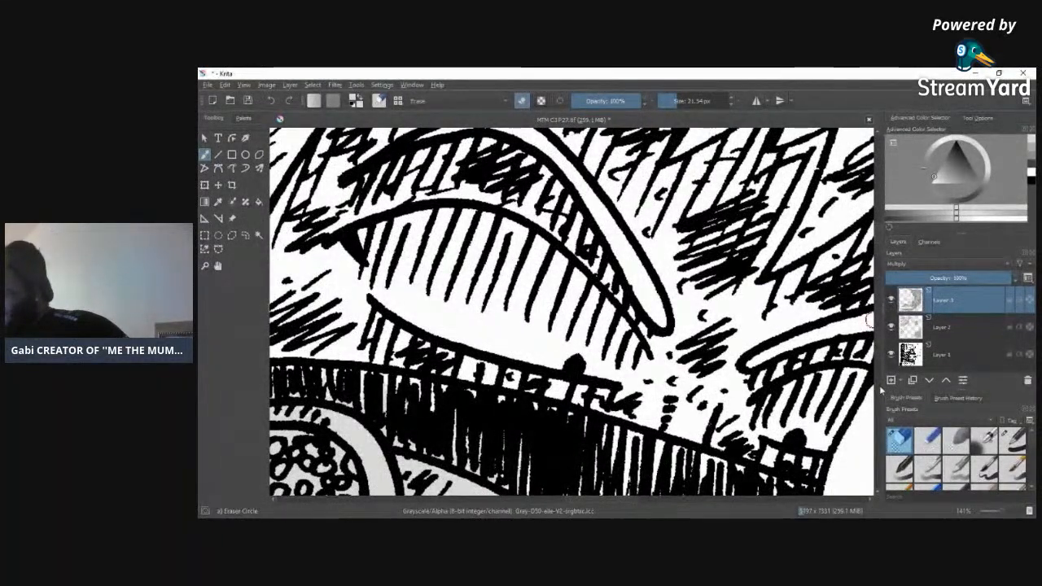
{"action": "scroll", "coordinate": [876, 238], "scroll_direction": "down", "scroll_amount": 15}
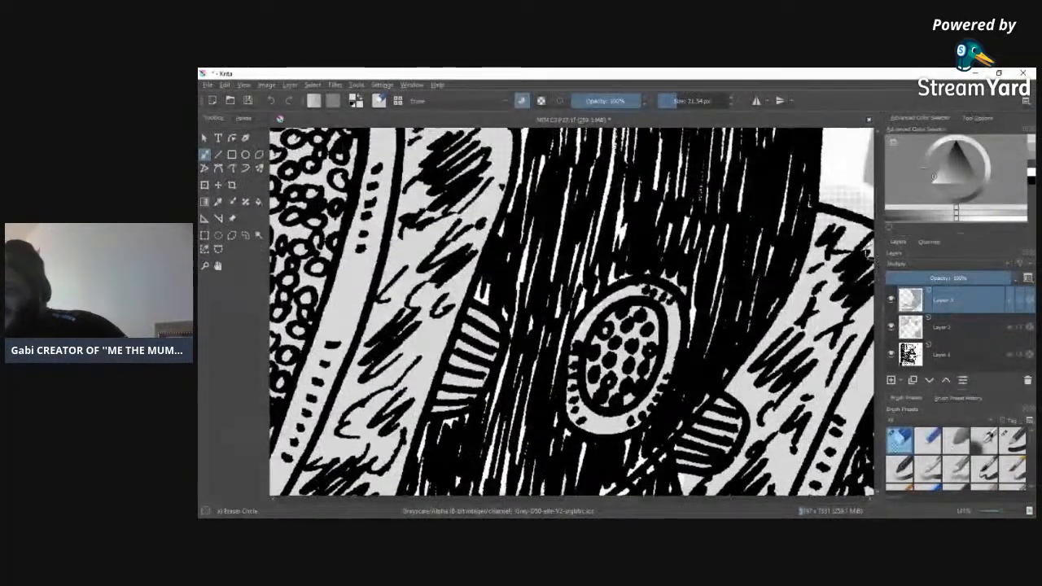
{"action": "left_click_drag", "start_coordinate": [692, 285], "coordinate": [657, 274]}
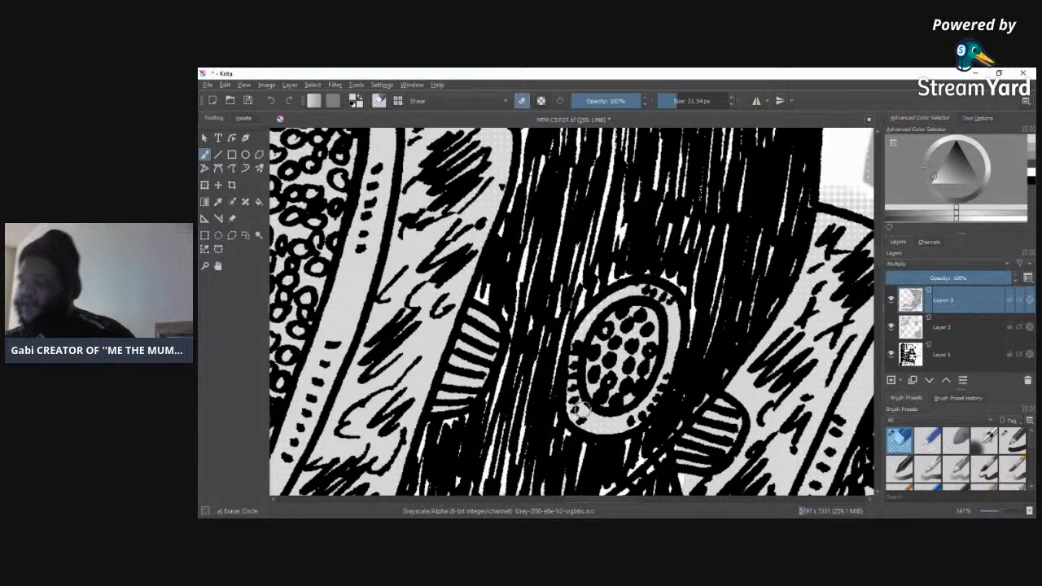
{"action": "mouse_move", "coordinate": [659, 456]}
{"action": "left_mouse_down"}
{"action": "mouse_move", "coordinate": [742, 338]}
{"action": "mouse_move", "coordinate": [694, 400]}
{"action": "mouse_move", "coordinate": [720, 373]}
{"action": "left_mouse_up"}
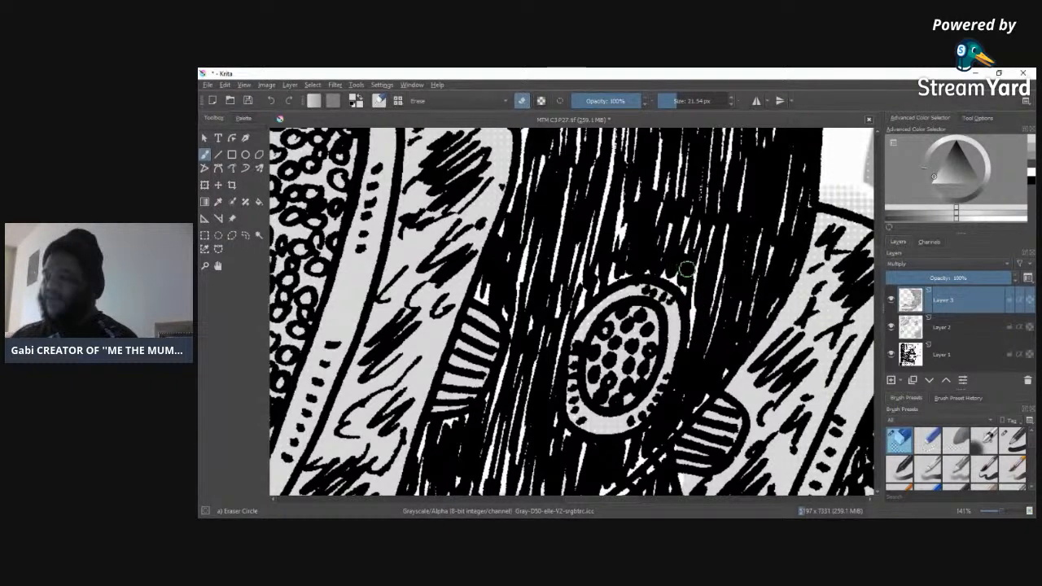
Step: Erase the stray tone from the white outline along the outer edge of the mask's far textured piece, down to the shoulder
{"action": "left_click_drag", "start_coordinate": [580, 502], "coordinate": [623, 501]}
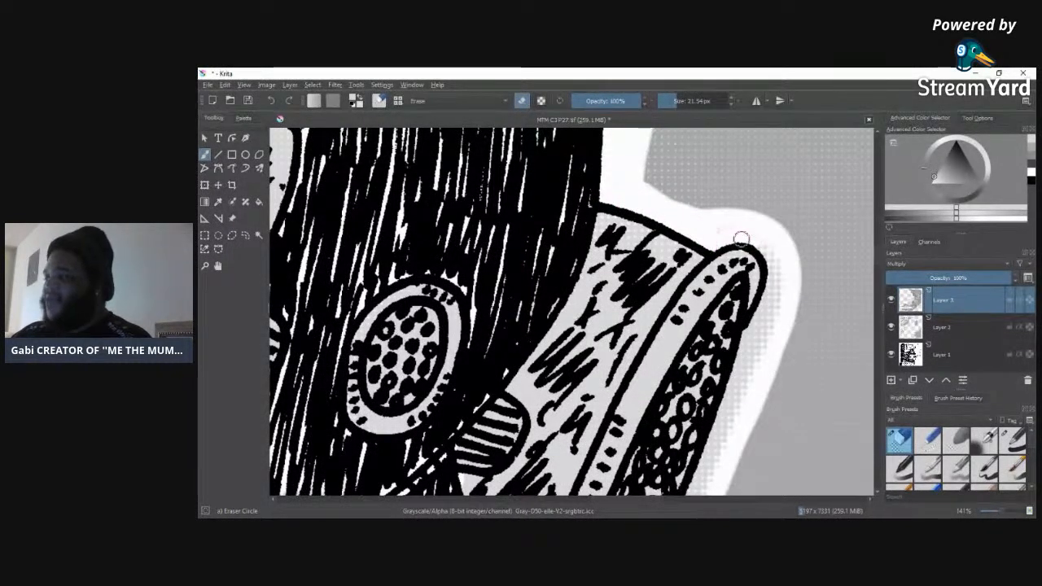
{"action": "mouse_move", "coordinate": [769, 255]}
{"action": "left_mouse_down"}
{"action": "mouse_move", "coordinate": [737, 390]}
{"action": "mouse_move", "coordinate": [777, 318]}
{"action": "mouse_move", "coordinate": [765, 356]}
{"action": "mouse_move", "coordinate": [789, 268]}
{"action": "mouse_move", "coordinate": [774, 340]}
{"action": "mouse_move", "coordinate": [718, 443]}
{"action": "left_mouse_up"}
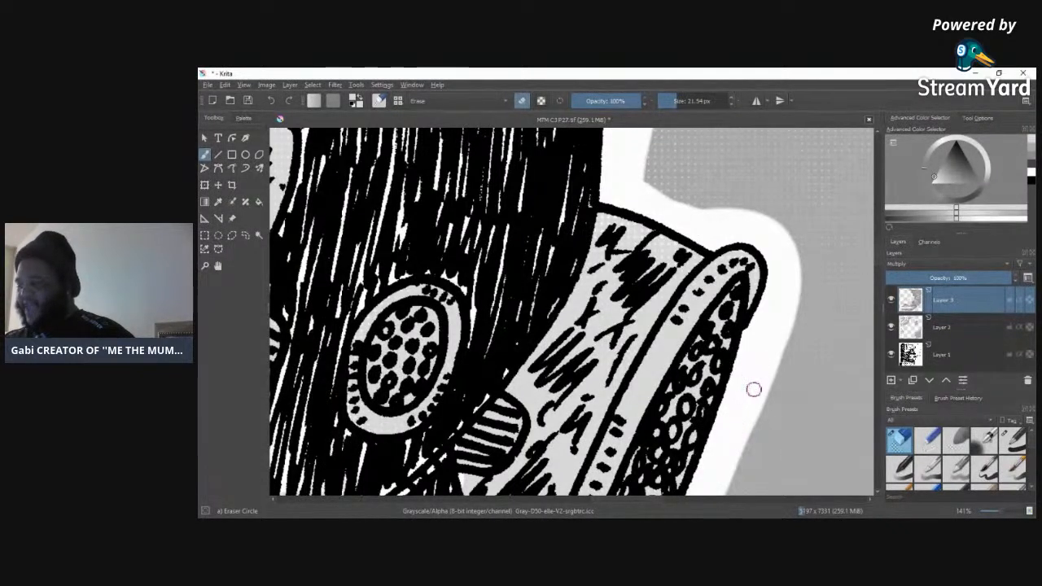
{"action": "left_click_drag", "start_coordinate": [723, 459], "coordinate": [772, 385]}
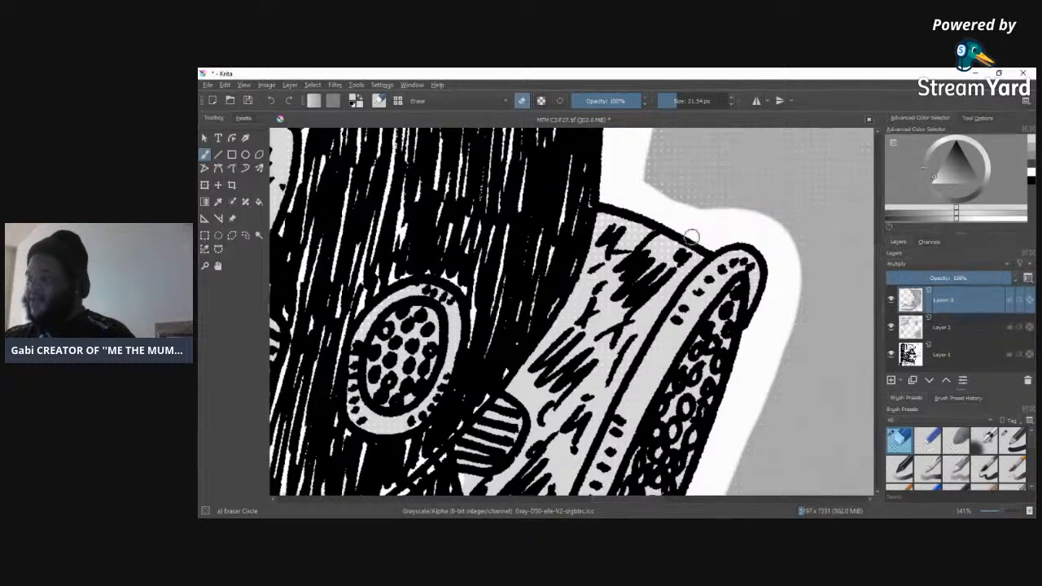
{"action": "key", "text": "ctrl+z"}
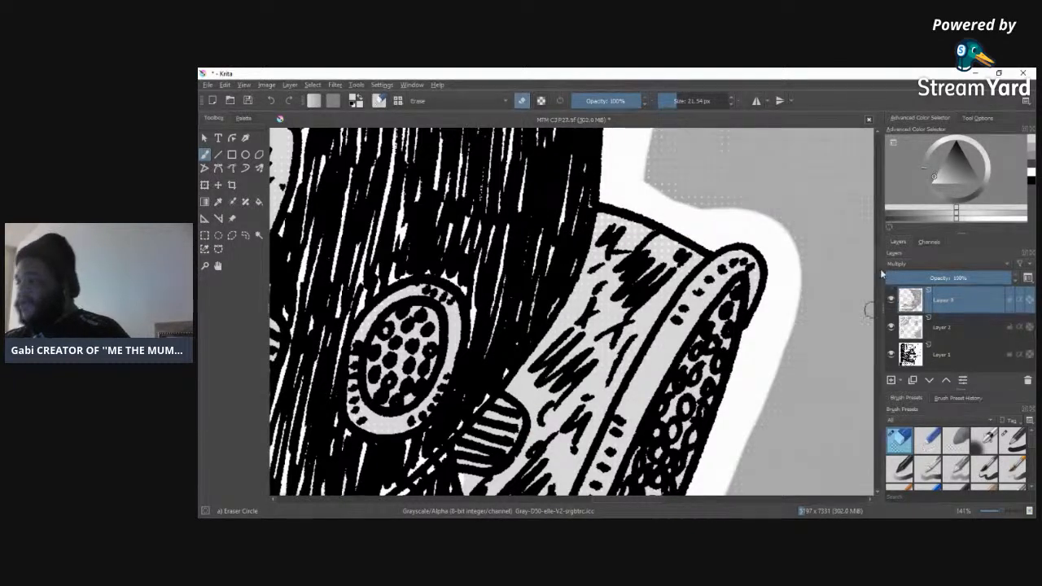
{"action": "scroll", "coordinate": [723, 268], "scroll_direction": "down", "scroll_amount": 5}
{"action": "mouse_move", "coordinate": [722, 260]}
{"action": "left_mouse_down"}
{"action": "mouse_move", "coordinate": [691, 235]}
{"action": "mouse_move", "coordinate": [680, 241]}
{"action": "mouse_move", "coordinate": [690, 220]}
{"action": "mouse_move", "coordinate": [661, 310]}
{"action": "mouse_move", "coordinate": [678, 284]}
{"action": "mouse_move", "coordinate": [597, 364]}
{"action": "left_mouse_up"}
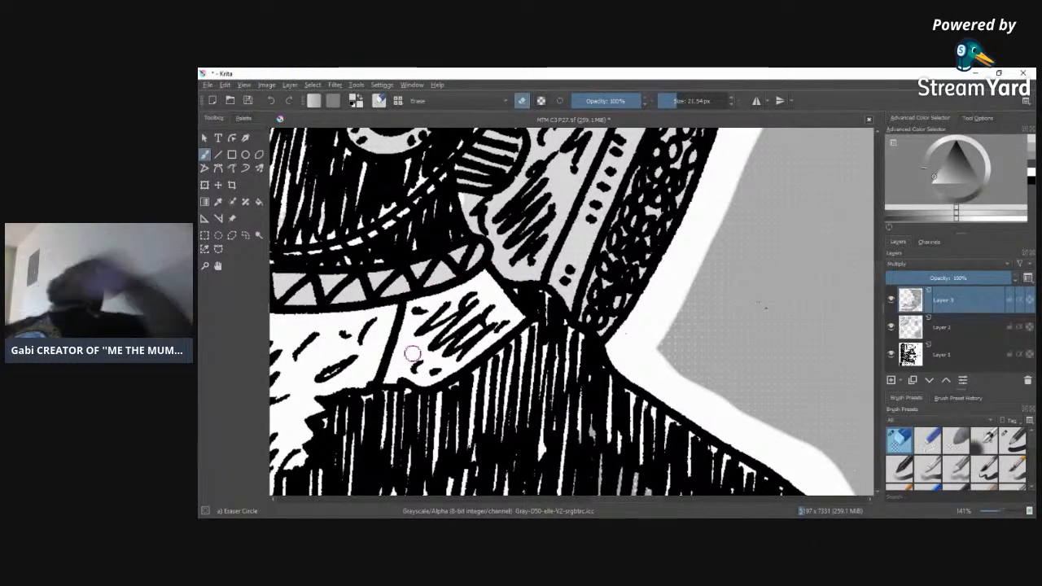
Step: Erase the smoke tone spilling past the cloud outline into the white area just above the panel border
{"action": "left_click_drag", "start_coordinate": [879, 269], "coordinate": [876, 229]}
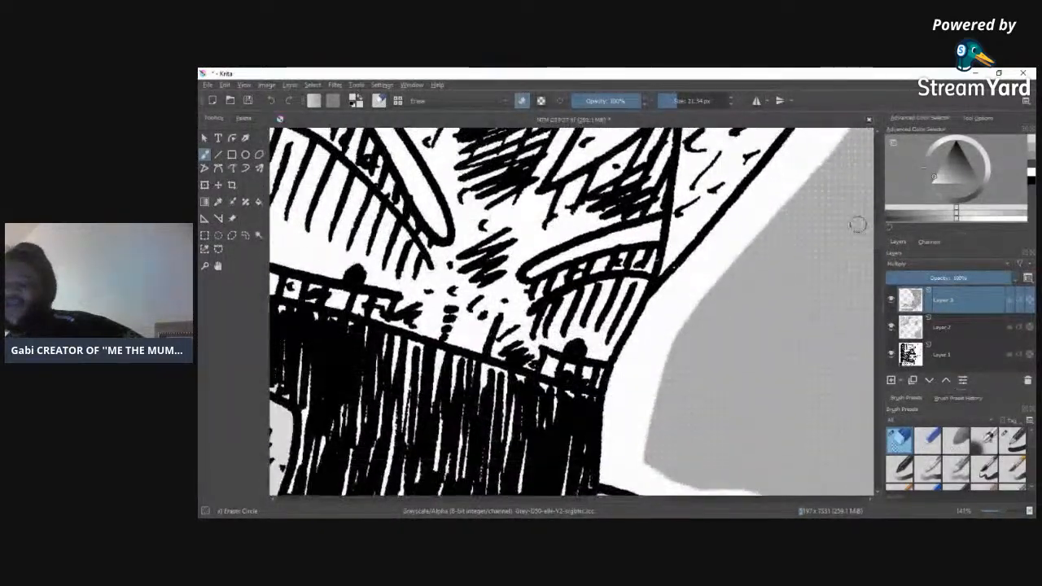
{"action": "mouse_move", "coordinate": [623, 498]}
{"action": "left_mouse_down"}
{"action": "mouse_move", "coordinate": [538, 507]}
{"action": "mouse_move", "coordinate": [587, 511]}
{"action": "mouse_move", "coordinate": [562, 509]}
{"action": "left_mouse_up"}
{"action": "left_click_drag", "start_coordinate": [877, 235], "coordinate": [887, 207]}
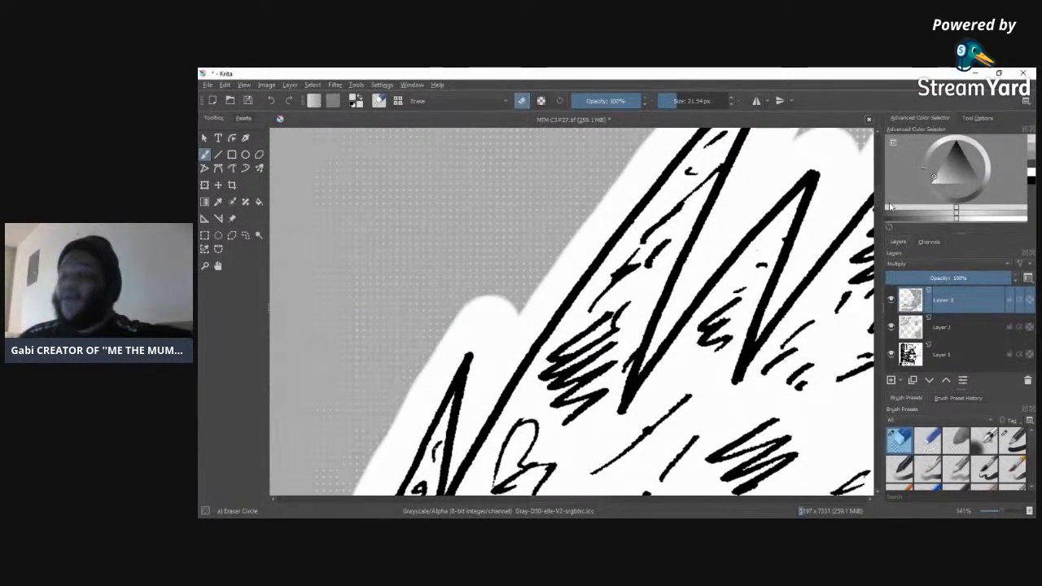
{"action": "left_click_drag", "start_coordinate": [1003, 514], "coordinate": [998, 514]}
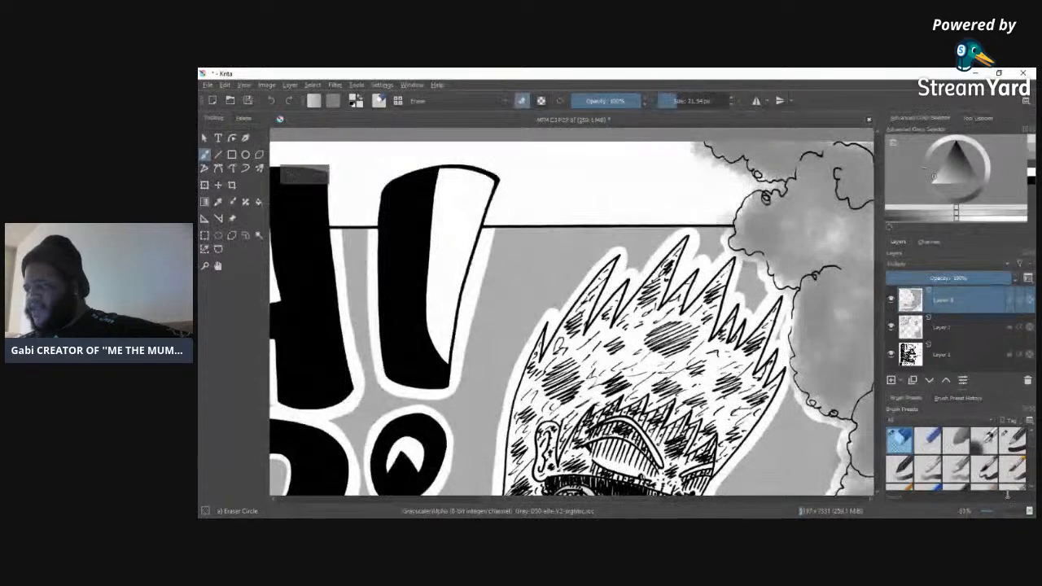
{"action": "left_click_drag", "start_coordinate": [513, 499], "coordinate": [568, 499]}
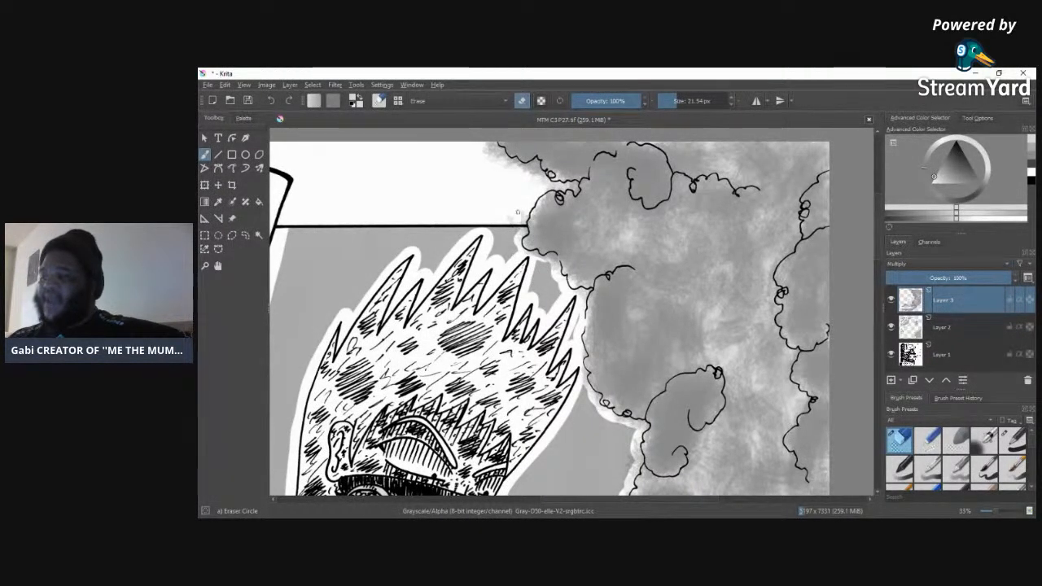
{"action": "left_click_drag", "start_coordinate": [520, 223], "coordinate": [526, 208]}
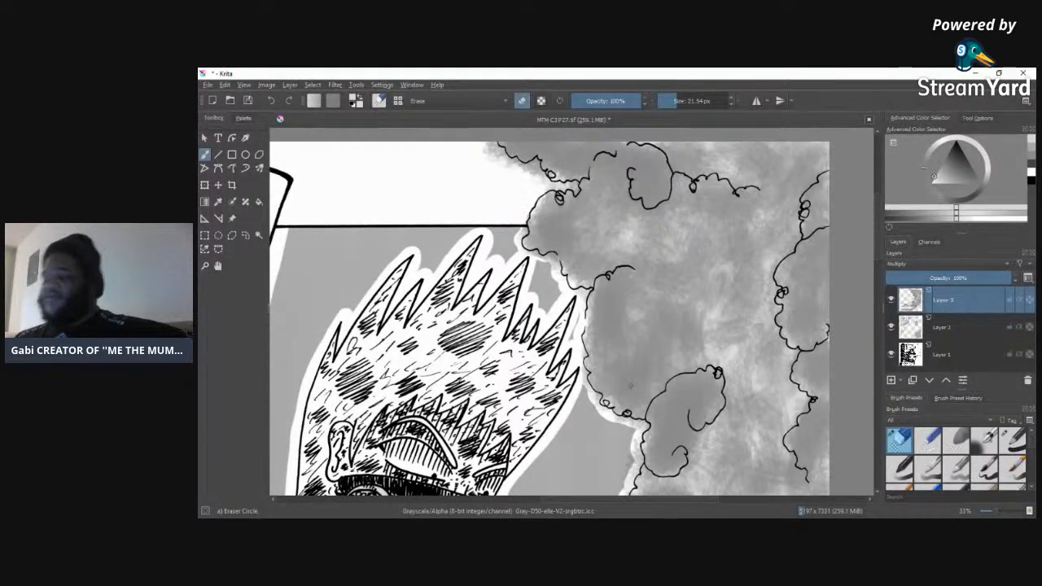
Step: Erase the smoke tone spilling outside the wavy cloud outline between the panel border and the tall head spikes
{"action": "left_click_drag", "start_coordinate": [997, 512], "coordinate": [1000, 513]}
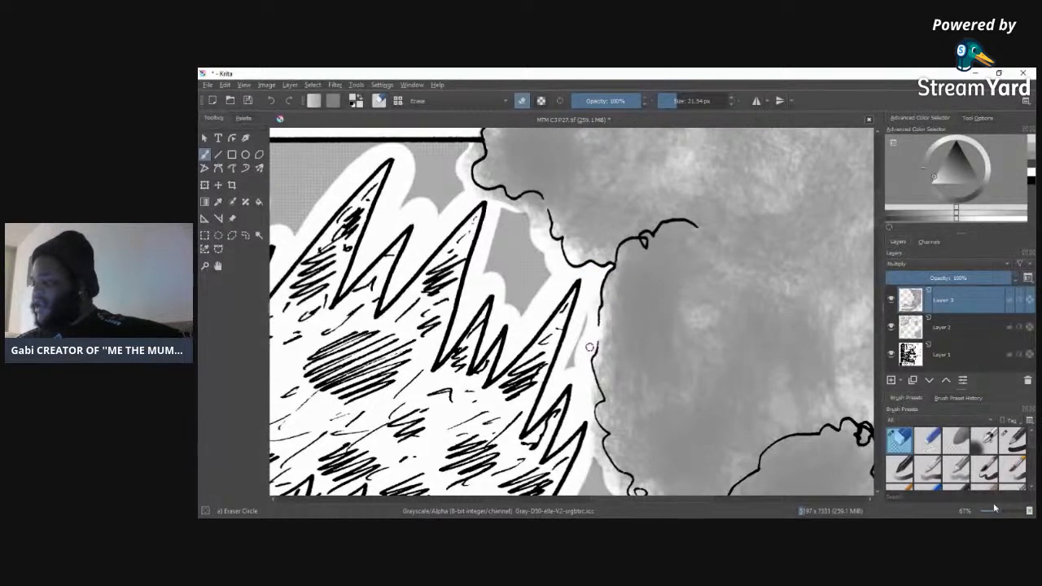
{"action": "key", "text": "ctrl+plus"}
{"action": "key", "text": "ctrl+plus"}
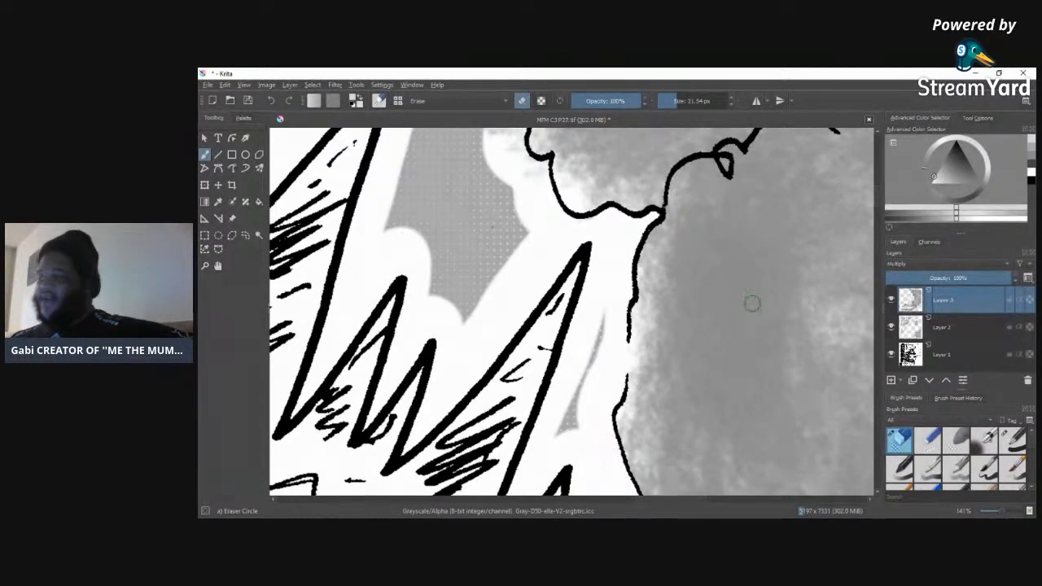
{"action": "scroll", "coordinate": [752, 304], "scroll_direction": "up", "scroll_amount": 5}
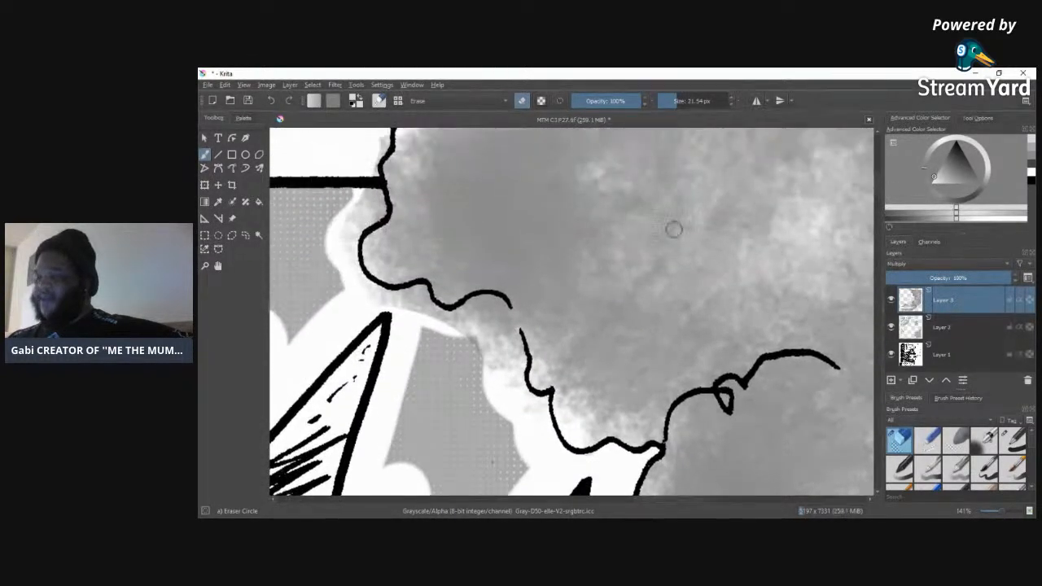
{"action": "mouse_move", "coordinate": [541, 416]}
{"action": "left_mouse_down"}
{"action": "mouse_move", "coordinate": [518, 386]}
{"action": "mouse_move", "coordinate": [524, 399]}
{"action": "mouse_move", "coordinate": [514, 337]}
{"action": "mouse_move", "coordinate": [512, 406]}
{"action": "left_mouse_up"}
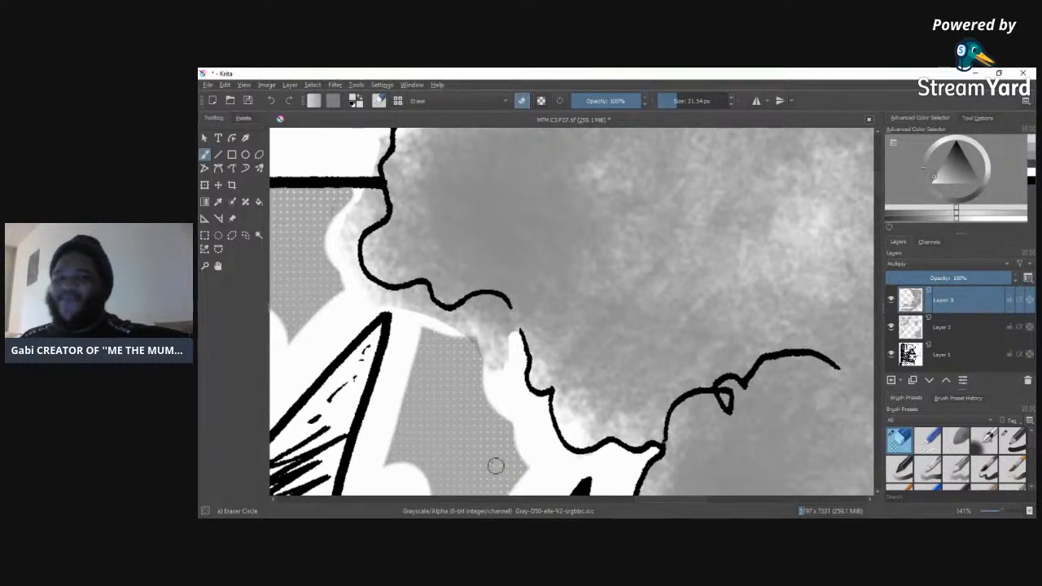
{"action": "mouse_move", "coordinate": [371, 310]}
{"action": "left_mouse_down"}
{"action": "mouse_move", "coordinate": [423, 291]}
{"action": "mouse_move", "coordinate": [426, 318]}
{"action": "mouse_move", "coordinate": [386, 312]}
{"action": "mouse_move", "coordinate": [424, 314]}
{"action": "mouse_move", "coordinate": [400, 303]}
{"action": "mouse_move", "coordinate": [419, 304]}
{"action": "mouse_move", "coordinate": [384, 316]}
{"action": "mouse_move", "coordinate": [464, 325]}
{"action": "mouse_move", "coordinate": [432, 307]}
{"action": "mouse_move", "coordinate": [448, 318]}
{"action": "mouse_move", "coordinate": [493, 303]}
{"action": "mouse_move", "coordinate": [466, 310]}
{"action": "mouse_move", "coordinate": [397, 443]}
{"action": "mouse_move", "coordinate": [498, 305]}
{"action": "mouse_move", "coordinate": [516, 346]}
{"action": "mouse_move", "coordinate": [495, 308]}
{"action": "mouse_move", "coordinate": [482, 360]}
{"action": "left_mouse_up"}
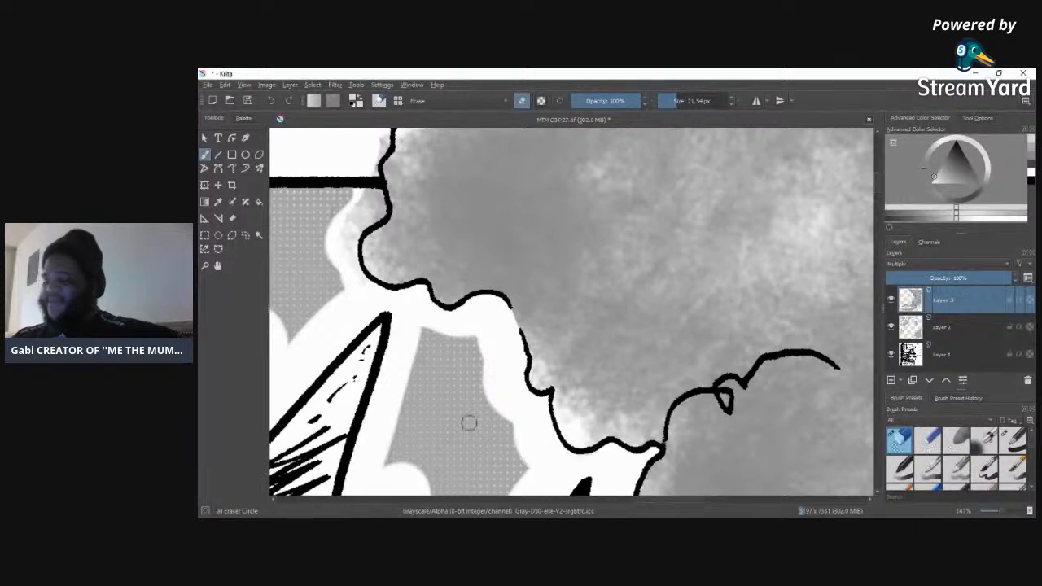
{"action": "left_click_drag", "start_coordinate": [360, 203], "coordinate": [371, 176]}
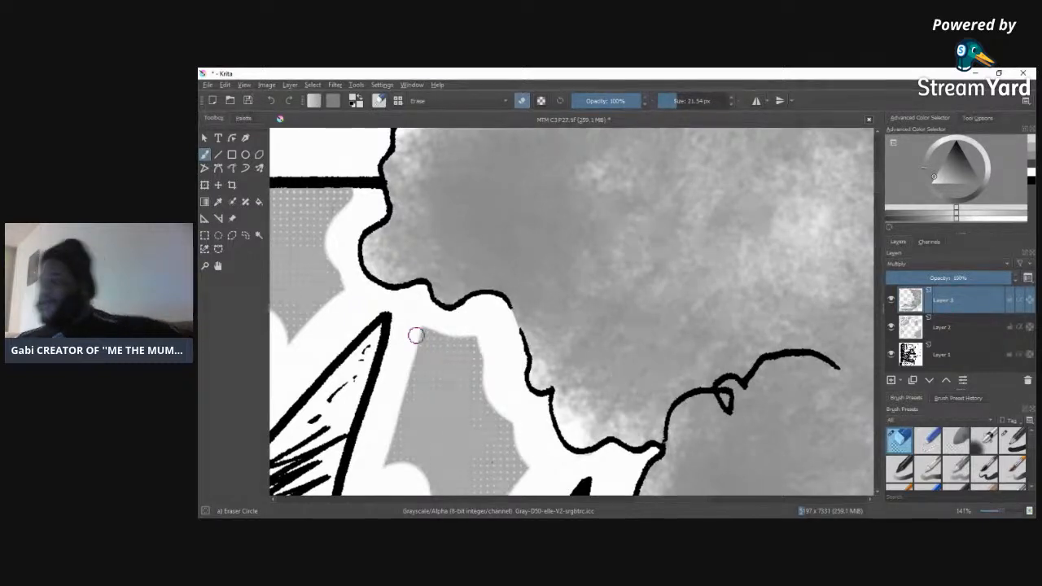
Step: Erase the smoke tone outside the curly cloud outline beside the lowest head spikes, keeping a clean white border
{"action": "mouse_move", "coordinate": [881, 187]}
{"action": "left_mouse_down"}
{"action": "mouse_move", "coordinate": [880, 153]}
{"action": "mouse_move", "coordinate": [876, 220]}
{"action": "left_mouse_up"}
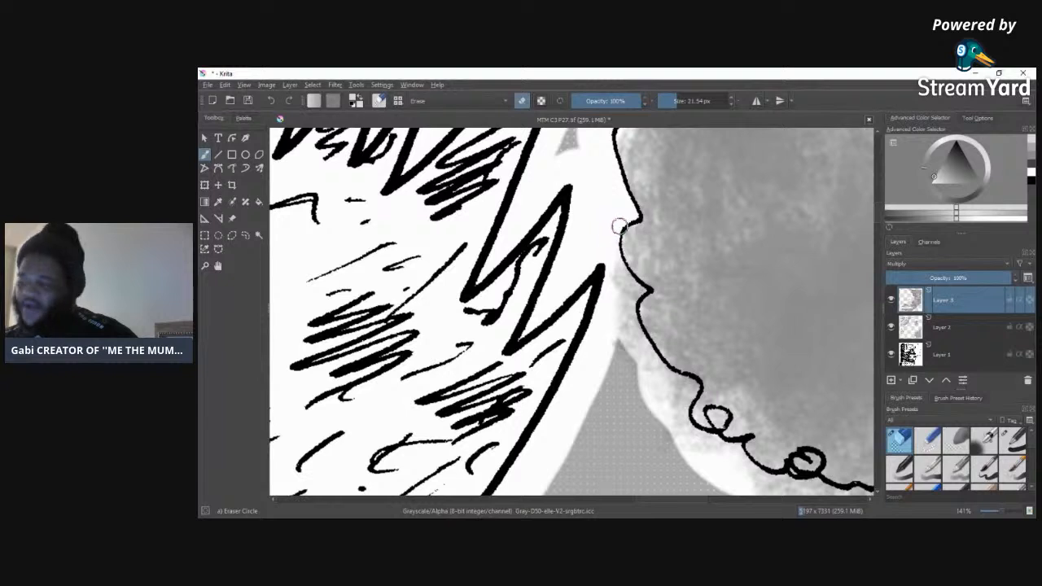
{"action": "mouse_move", "coordinate": [616, 270]}
{"action": "left_mouse_down"}
{"action": "mouse_move", "coordinate": [627, 307]}
{"action": "mouse_move", "coordinate": [636, 292]}
{"action": "mouse_move", "coordinate": [620, 273]}
{"action": "mouse_move", "coordinate": [631, 294]}
{"action": "mouse_move", "coordinate": [640, 290]}
{"action": "mouse_move", "coordinate": [623, 306]}
{"action": "mouse_move", "coordinate": [640, 290]}
{"action": "mouse_move", "coordinate": [619, 323]}
{"action": "mouse_move", "coordinate": [625, 295]}
{"action": "mouse_move", "coordinate": [621, 375]}
{"action": "mouse_move", "coordinate": [628, 307]}
{"action": "mouse_move", "coordinate": [635, 359]}
{"action": "mouse_move", "coordinate": [636, 333]}
{"action": "mouse_move", "coordinate": [647, 366]}
{"action": "mouse_move", "coordinate": [632, 327]}
{"action": "mouse_move", "coordinate": [620, 351]}
{"action": "left_mouse_up"}
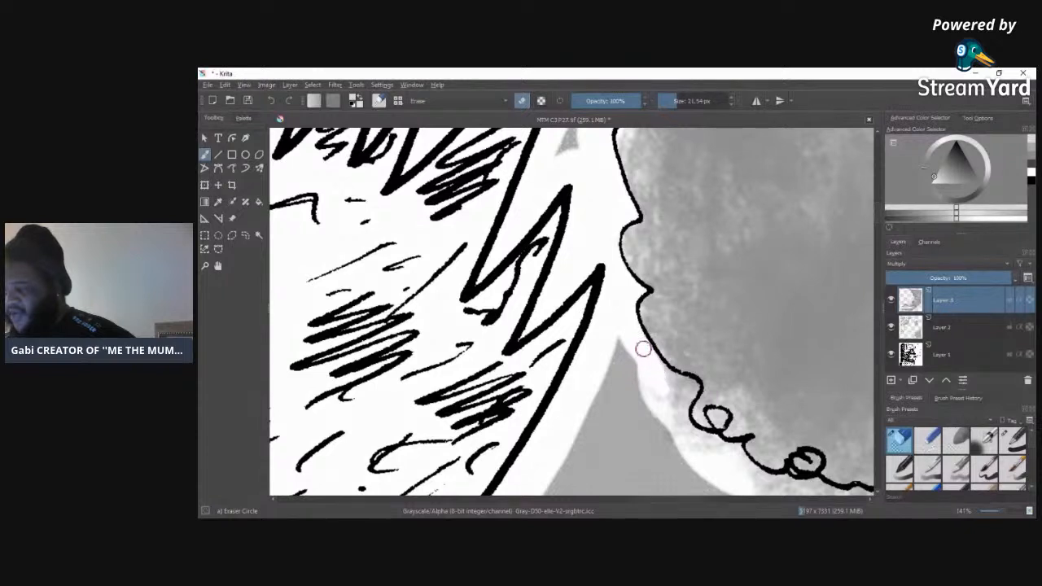
{"action": "mouse_move", "coordinate": [670, 390]}
{"action": "left_mouse_down"}
{"action": "mouse_move", "coordinate": [662, 423]}
{"action": "mouse_move", "coordinate": [642, 372]}
{"action": "mouse_move", "coordinate": [658, 446]}
{"action": "mouse_move", "coordinate": [683, 458]}
{"action": "left_mouse_up"}
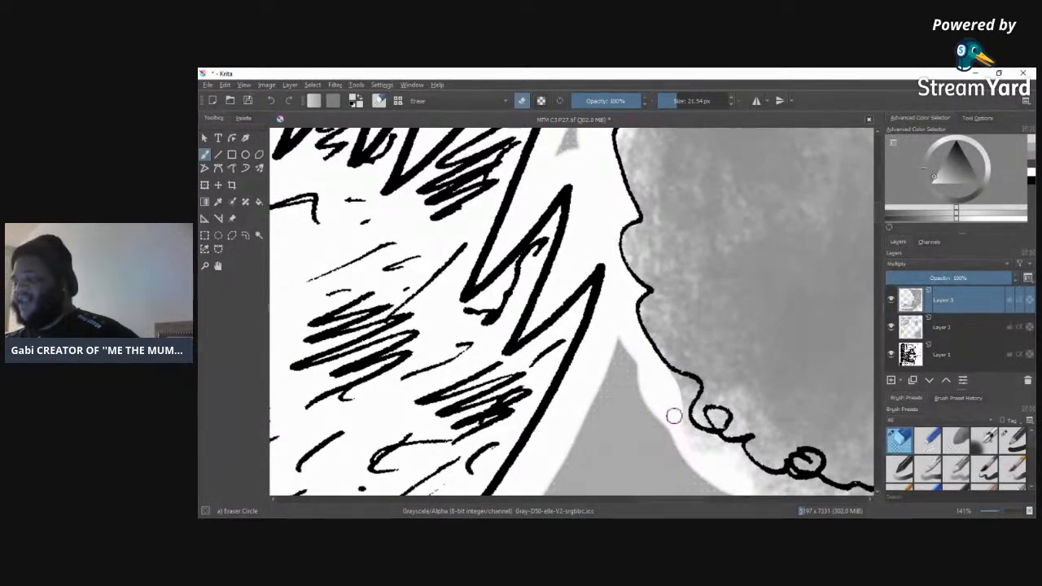
{"action": "mouse_move", "coordinate": [685, 390]}
{"action": "left_mouse_down"}
{"action": "mouse_move", "coordinate": [677, 419]}
{"action": "mouse_move", "coordinate": [689, 393]}
{"action": "left_mouse_up"}
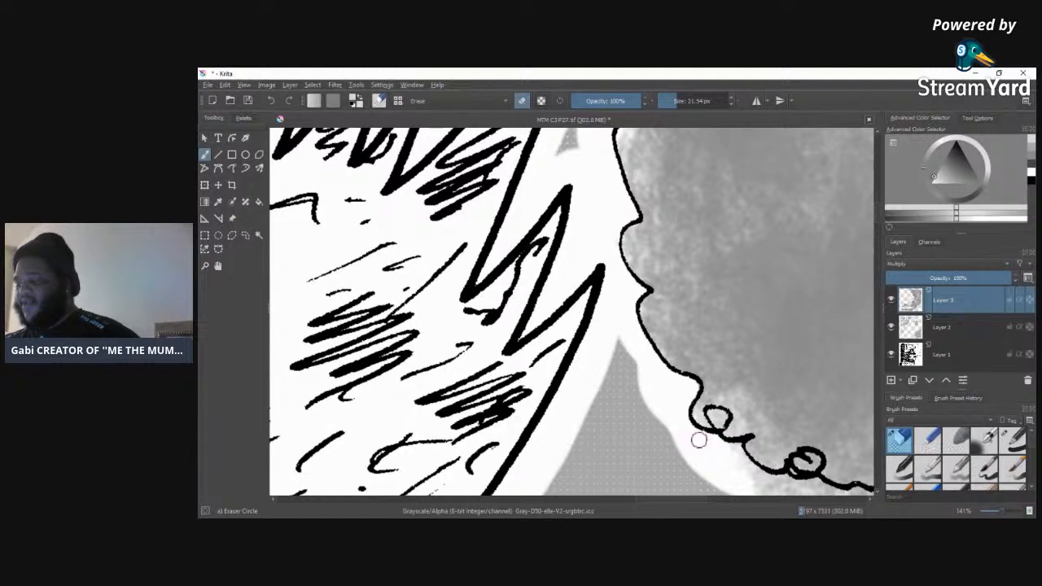
{"action": "mouse_move", "coordinate": [742, 462]}
{"action": "left_mouse_down"}
{"action": "mouse_move", "coordinate": [756, 487]}
{"action": "mouse_move", "coordinate": [745, 465]}
{"action": "mouse_move", "coordinate": [766, 480]}
{"action": "mouse_move", "coordinate": [821, 485]}
{"action": "mouse_move", "coordinate": [788, 494]}
{"action": "mouse_move", "coordinate": [838, 491]}
{"action": "left_mouse_up"}
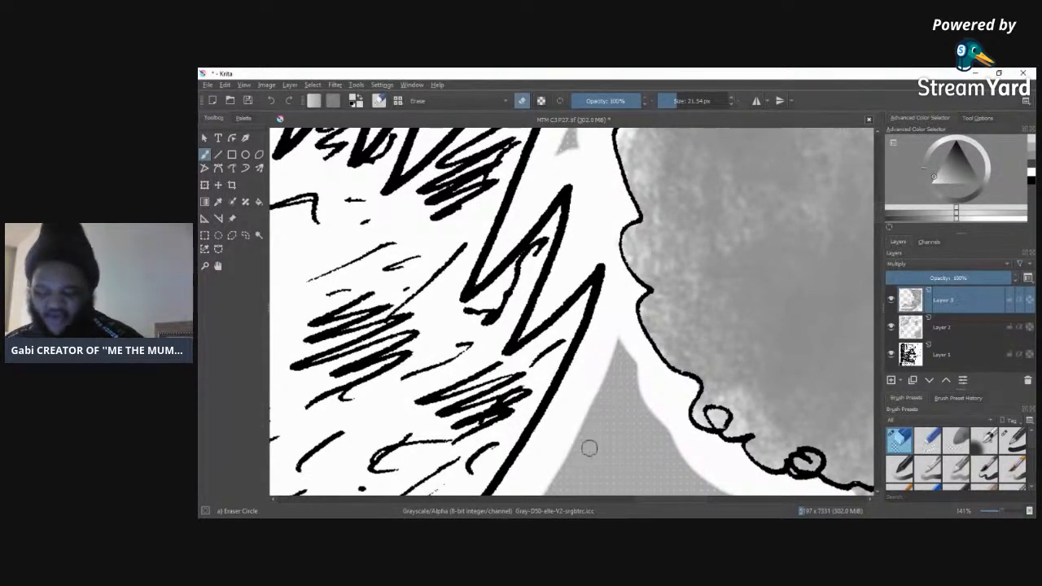
Step: Erase the smoke tone spilling from the lower rounded smoke lobe into the white border and grey background
{"action": "left_click_drag", "start_coordinate": [638, 499], "coordinate": [677, 499]}
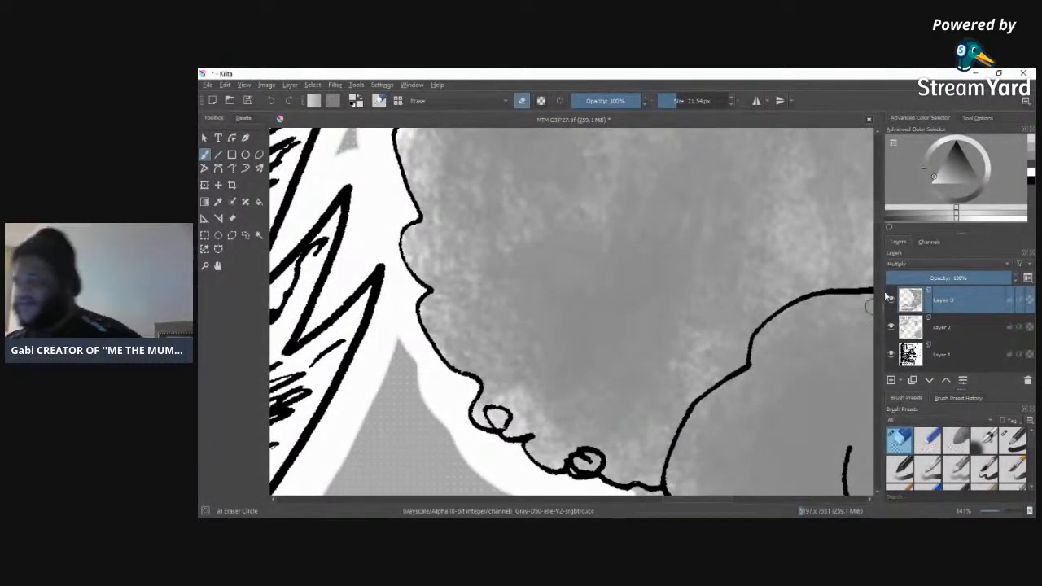
{"action": "scroll", "coordinate": [869, 305], "scroll_direction": "down", "scroll_amount": 5}
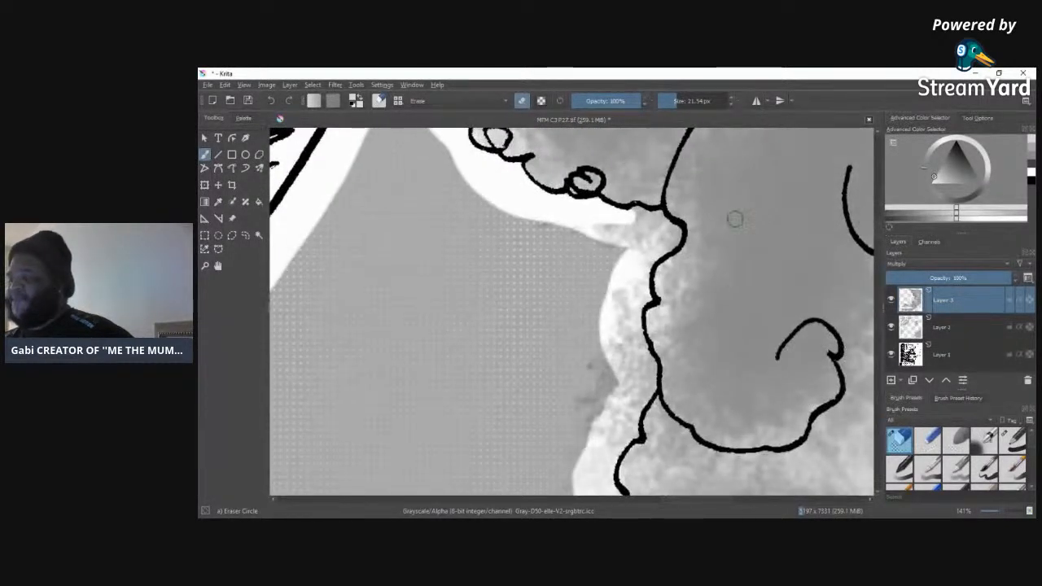
{"action": "mouse_move", "coordinate": [535, 240]}
{"action": "left_mouse_down"}
{"action": "mouse_move", "coordinate": [639, 225]}
{"action": "mouse_move", "coordinate": [623, 222]}
{"action": "mouse_move", "coordinate": [636, 211]}
{"action": "mouse_move", "coordinate": [675, 232]}
{"action": "mouse_move", "coordinate": [658, 255]}
{"action": "mouse_move", "coordinate": [649, 241]}
{"action": "mouse_move", "coordinate": [661, 227]}
{"action": "mouse_move", "coordinate": [604, 270]}
{"action": "mouse_move", "coordinate": [606, 319]}
{"action": "mouse_move", "coordinate": [621, 319]}
{"action": "mouse_move", "coordinate": [646, 270]}
{"action": "mouse_move", "coordinate": [646, 295]}
{"action": "mouse_move", "coordinate": [634, 360]}
{"action": "mouse_move", "coordinate": [617, 279]}
{"action": "mouse_move", "coordinate": [569, 442]}
{"action": "mouse_move", "coordinate": [614, 355]}
{"action": "mouse_move", "coordinate": [613, 410]}
{"action": "left_mouse_up"}
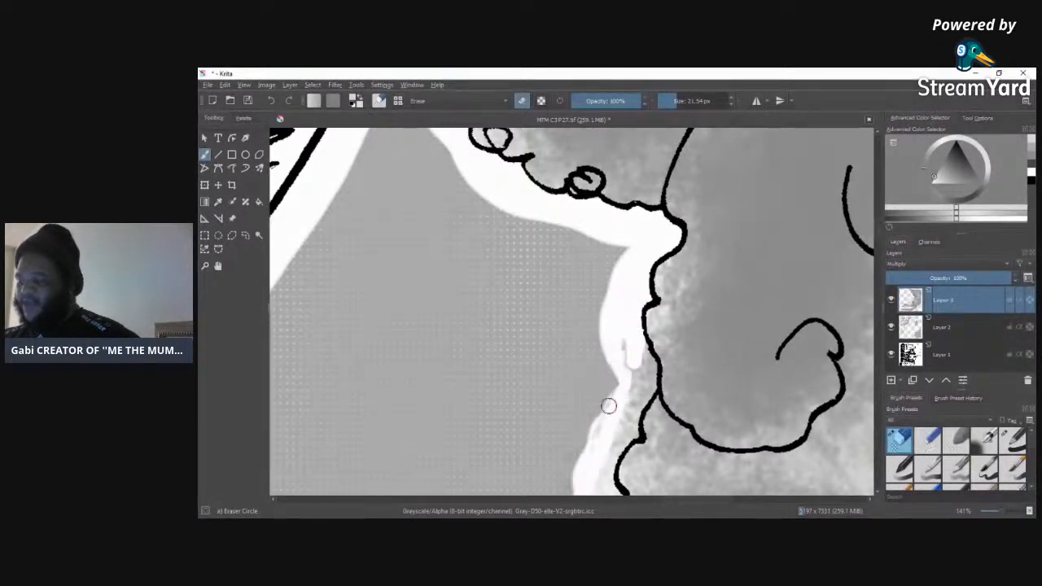
{"action": "mouse_move", "coordinate": [592, 467]}
{"action": "left_mouse_down"}
{"action": "mouse_move", "coordinate": [631, 332]}
{"action": "mouse_move", "coordinate": [651, 384]}
{"action": "mouse_move", "coordinate": [646, 397]}
{"action": "mouse_move", "coordinate": [649, 363]}
{"action": "mouse_move", "coordinate": [632, 429]}
{"action": "mouse_move", "coordinate": [612, 452]}
{"action": "mouse_move", "coordinate": [631, 437]}
{"action": "mouse_move", "coordinate": [609, 459]}
{"action": "mouse_move", "coordinate": [614, 490]}
{"action": "mouse_move", "coordinate": [580, 489]}
{"action": "left_mouse_up"}
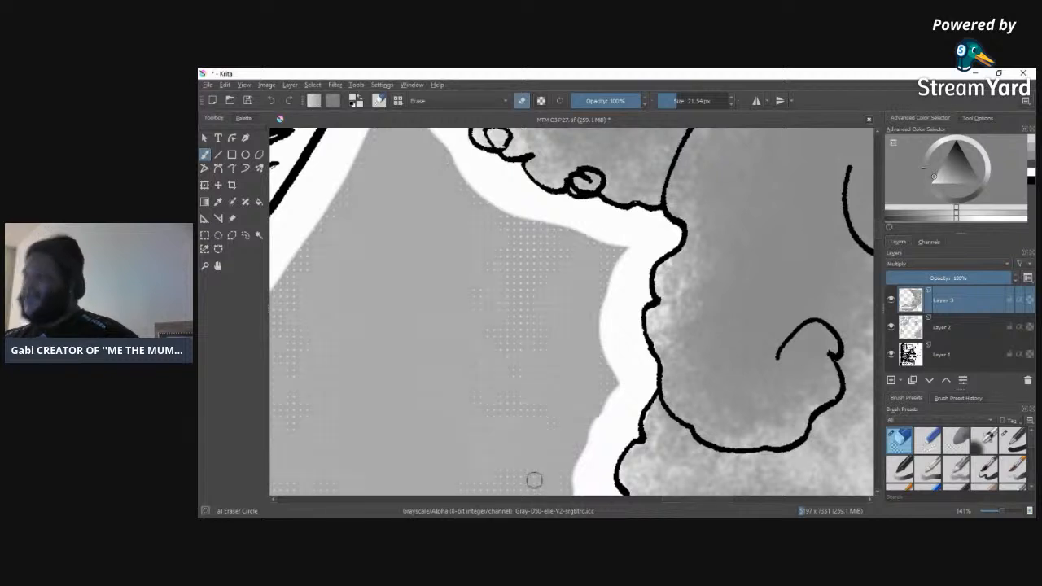
Step: Erase the smoke tone outside the bumpy cloud outline down to the sharp notch, leaving a clean white border
{"action": "scroll", "coordinate": [878, 239], "scroll_direction": "down", "scroll_amount": 3}
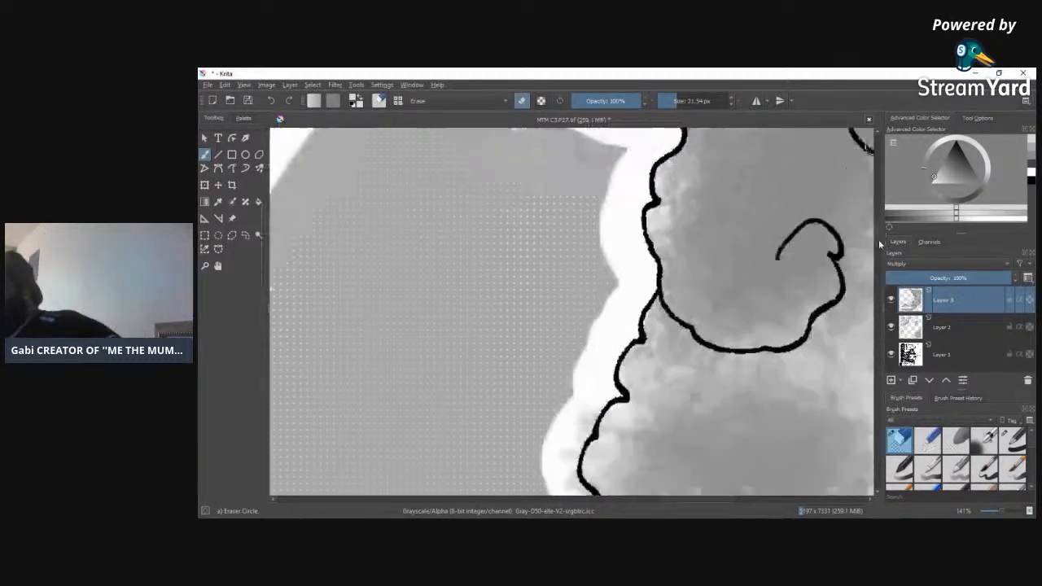
{"action": "scroll", "coordinate": [879, 239], "scroll_direction": "down", "scroll_amount": 3}
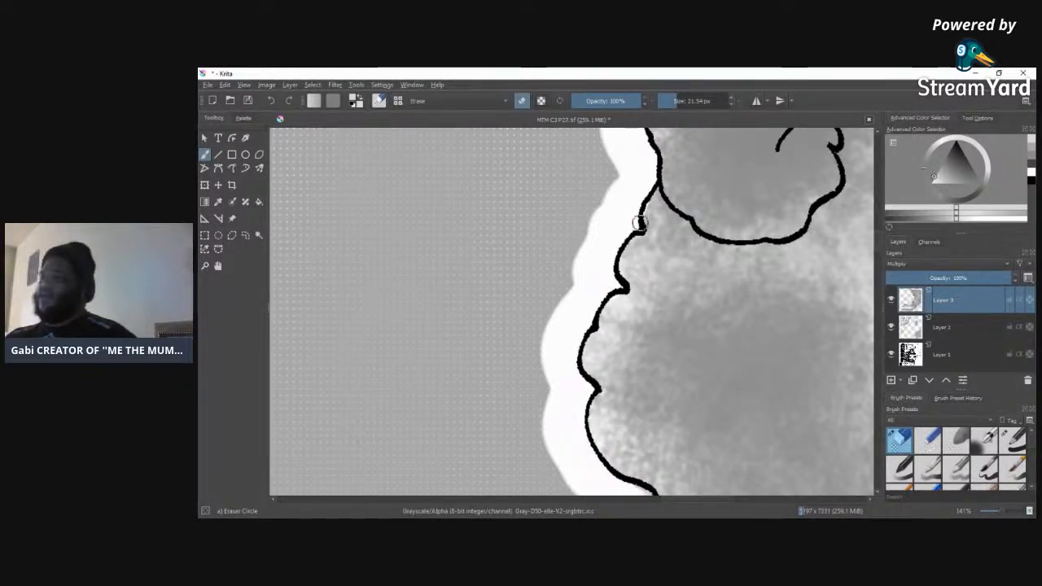
{"action": "scroll", "coordinate": [758, 210], "scroll_direction": "down", "scroll_amount": 5}
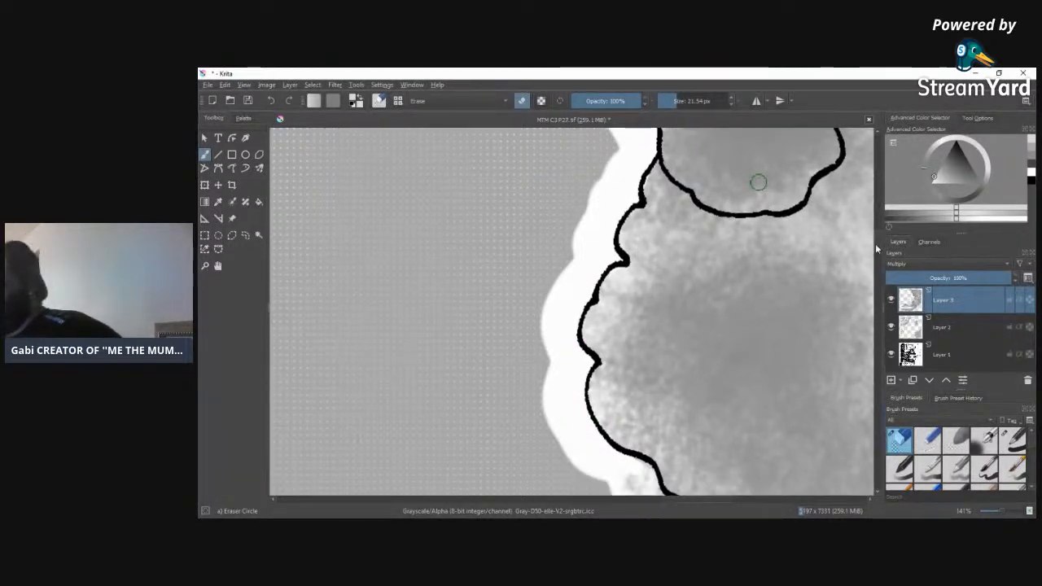
{"action": "mouse_move", "coordinate": [627, 277]}
{"action": "left_mouse_down"}
{"action": "mouse_move", "coordinate": [645, 286]}
{"action": "mouse_move", "coordinate": [636, 265]}
{"action": "mouse_move", "coordinate": [645, 272]}
{"action": "mouse_move", "coordinate": [656, 305]}
{"action": "mouse_move", "coordinate": [622, 316]}
{"action": "left_mouse_up"}
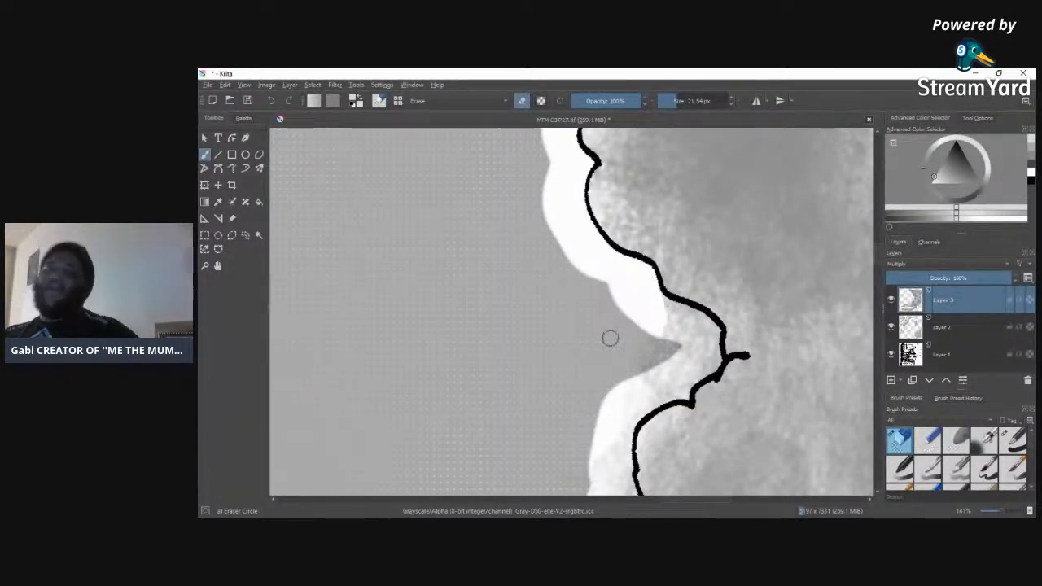
{"action": "mouse_move", "coordinate": [658, 320]}
{"action": "left_mouse_down"}
{"action": "mouse_move", "coordinate": [659, 298]}
{"action": "mouse_move", "coordinate": [691, 309]}
{"action": "mouse_move", "coordinate": [710, 342]}
{"action": "mouse_move", "coordinate": [713, 331]}
{"action": "mouse_move", "coordinate": [710, 357]}
{"action": "mouse_move", "coordinate": [684, 394]}
{"action": "mouse_move", "coordinate": [641, 419]}
{"action": "mouse_move", "coordinate": [619, 447]}
{"action": "mouse_move", "coordinate": [644, 399]}
{"action": "mouse_move", "coordinate": [709, 351]}
{"action": "mouse_move", "coordinate": [628, 386]}
{"action": "mouse_move", "coordinate": [684, 318]}
{"action": "left_mouse_up"}
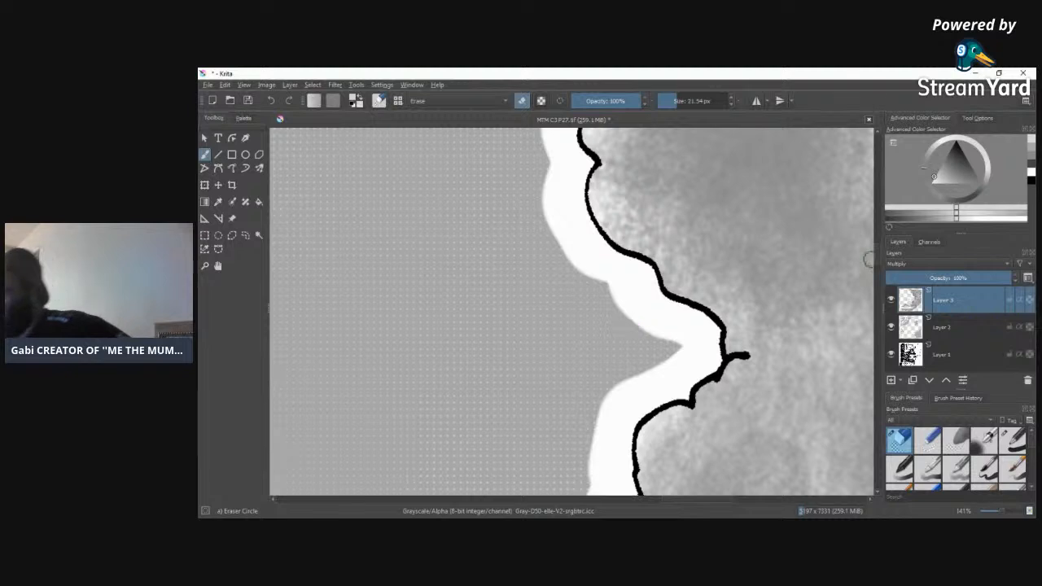
Step: Erase the tone in the white border below the notch and above the lower lobe, clearing the narrow gap with a 5.18 px eraser
{"action": "scroll", "coordinate": [871, 260], "scroll_direction": "down", "scroll_amount": 5}
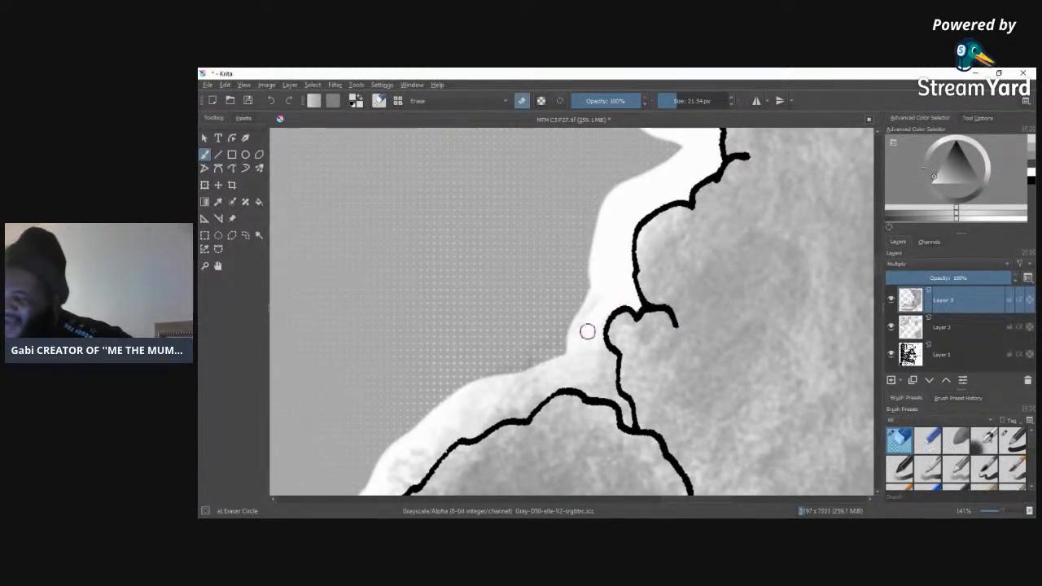
{"action": "left_click_drag", "start_coordinate": [585, 329], "coordinate": [609, 367]}
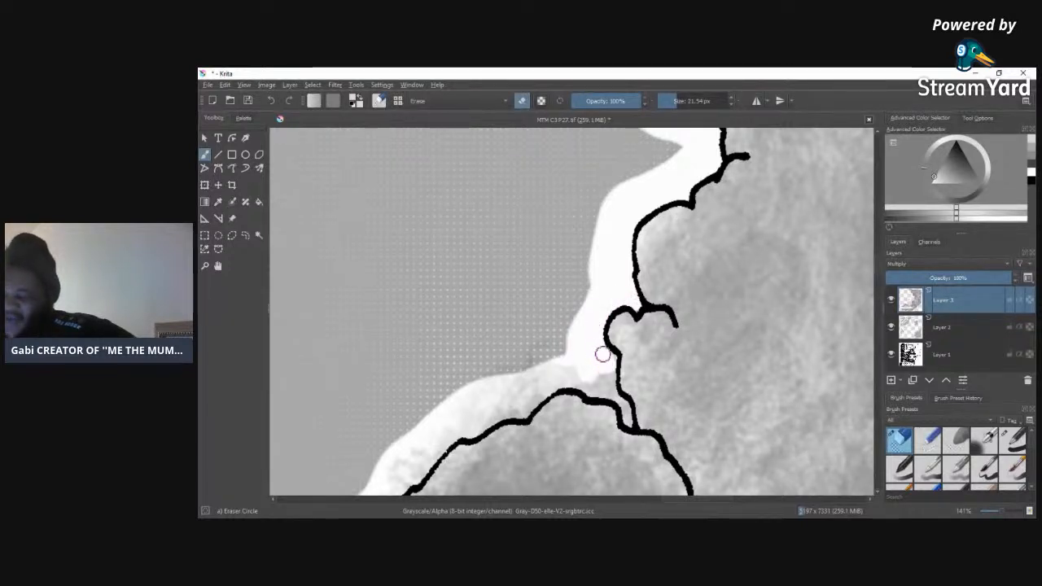
{"action": "mouse_move", "coordinate": [612, 359]}
{"action": "left_mouse_down"}
{"action": "mouse_move", "coordinate": [609, 393]}
{"action": "mouse_move", "coordinate": [600, 395]}
{"action": "mouse_move", "coordinate": [568, 378]}
{"action": "mouse_move", "coordinate": [584, 341]}
{"action": "mouse_move", "coordinate": [580, 370]}
{"action": "mouse_move", "coordinate": [601, 381]}
{"action": "mouse_move", "coordinate": [544, 385]}
{"action": "mouse_move", "coordinate": [574, 366]}
{"action": "mouse_move", "coordinate": [457, 397]}
{"action": "mouse_move", "coordinate": [549, 339]}
{"action": "mouse_move", "coordinate": [466, 386]}
{"action": "mouse_move", "coordinate": [454, 373]}
{"action": "mouse_move", "coordinate": [544, 374]}
{"action": "mouse_move", "coordinate": [387, 471]}
{"action": "mouse_move", "coordinate": [458, 407]}
{"action": "mouse_move", "coordinate": [380, 481]}
{"action": "mouse_move", "coordinate": [437, 441]}
{"action": "left_mouse_up"}
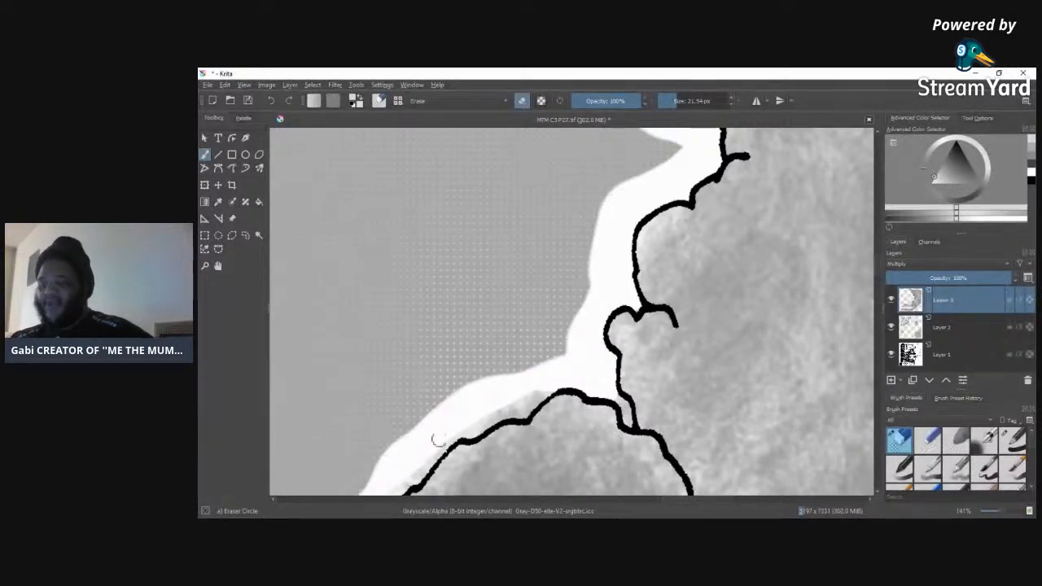
{"action": "mouse_move", "coordinate": [407, 478]}
{"action": "left_mouse_down"}
{"action": "mouse_move", "coordinate": [463, 424]}
{"action": "mouse_move", "coordinate": [469, 432]}
{"action": "mouse_move", "coordinate": [514, 404]}
{"action": "mouse_move", "coordinate": [496, 416]}
{"action": "mouse_move", "coordinate": [522, 412]}
{"action": "mouse_move", "coordinate": [571, 371]}
{"action": "left_mouse_up"}
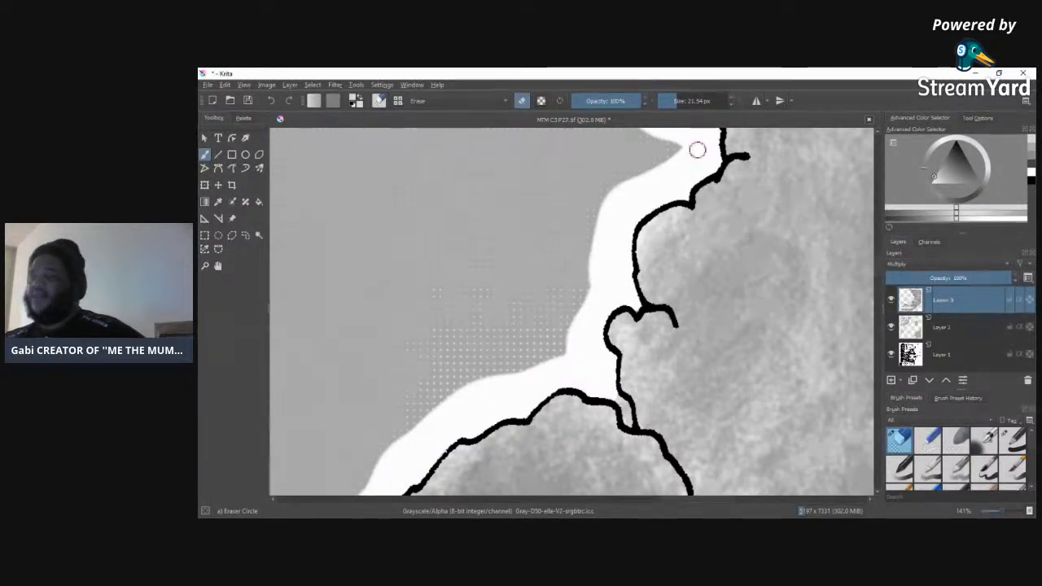
{"action": "left_click", "coordinate": [671, 100]}
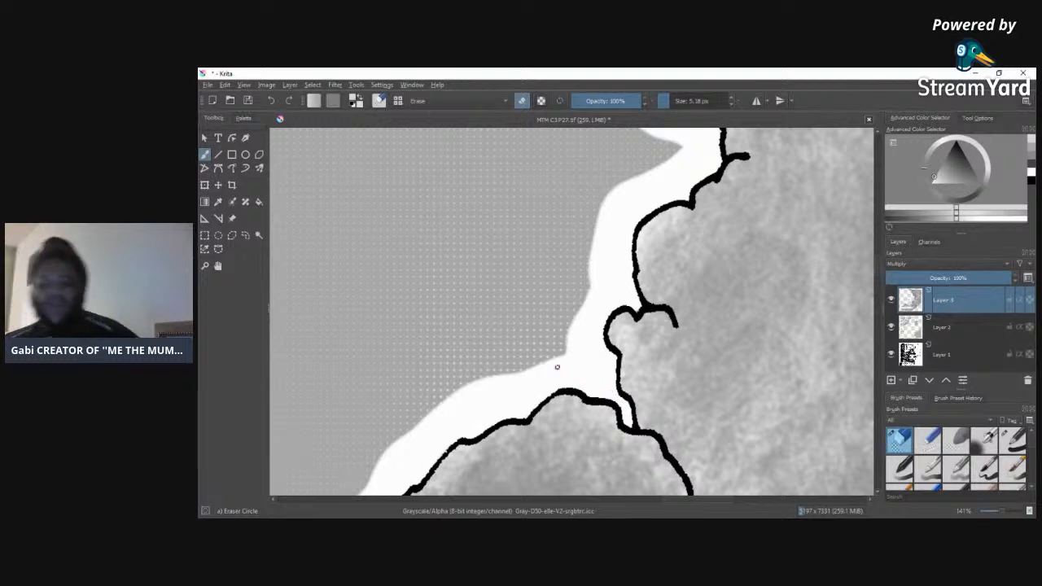
Step: Erase the tone outside the small-looped cloud outline beside the pointed grey sliver, using 19.84 px and 10.37 px erasers
{"action": "left_click_drag", "start_coordinate": [878, 272], "coordinate": [879, 290]}
{"action": "left_click_drag", "start_coordinate": [669, 101], "coordinate": [681, 99]}
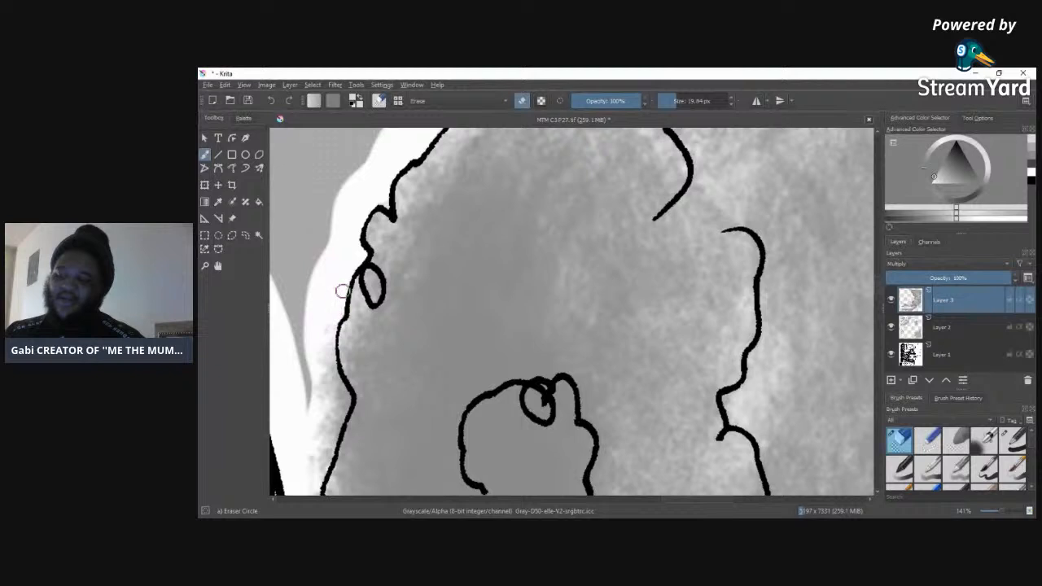
{"action": "mouse_move", "coordinate": [337, 312]}
{"action": "left_mouse_down"}
{"action": "mouse_move", "coordinate": [327, 369]}
{"action": "mouse_move", "coordinate": [333, 319]}
{"action": "mouse_move", "coordinate": [332, 364]}
{"action": "mouse_move", "coordinate": [330, 355]}
{"action": "mouse_move", "coordinate": [345, 397]}
{"action": "mouse_move", "coordinate": [309, 494]}
{"action": "mouse_move", "coordinate": [317, 427]}
{"action": "mouse_move", "coordinate": [331, 417]}
{"action": "mouse_move", "coordinate": [324, 443]}
{"action": "mouse_move", "coordinate": [318, 350]}
{"action": "mouse_move", "coordinate": [323, 415]}
{"action": "left_mouse_up"}
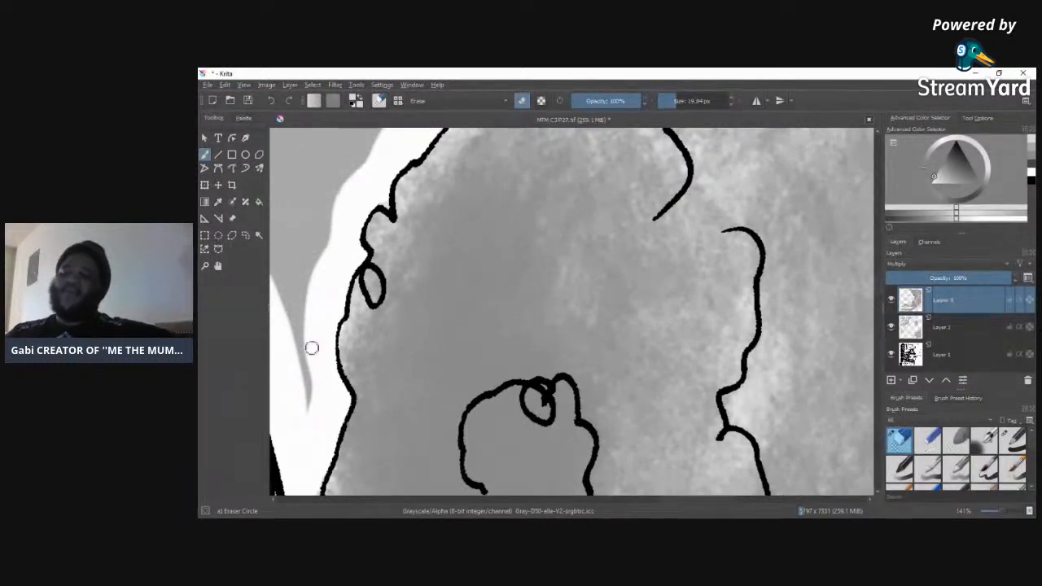
{"action": "left_click", "coordinate": [674, 99]}
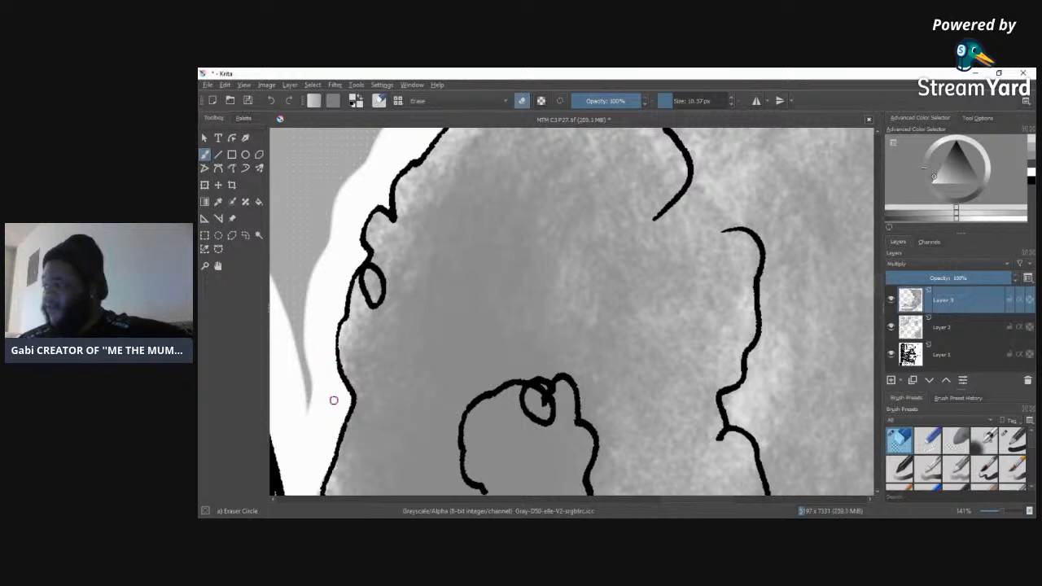
Step: Erase the tone between the rounded smoke lobe and the black vertical strokes, finishing the wide area with a 38.74 px eraser
{"action": "scroll", "coordinate": [844, 285], "scroll_direction": "down", "scroll_amount": 5}
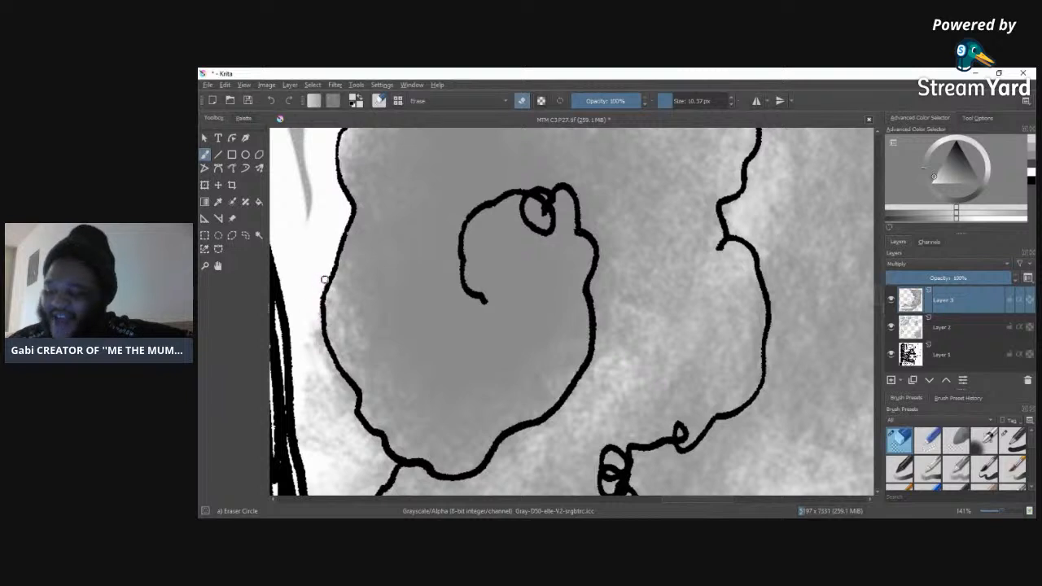
{"action": "mouse_move", "coordinate": [317, 311]}
{"action": "left_mouse_down"}
{"action": "mouse_move", "coordinate": [335, 377]}
{"action": "mouse_move", "coordinate": [313, 308]}
{"action": "mouse_move", "coordinate": [323, 396]}
{"action": "mouse_move", "coordinate": [310, 337]}
{"action": "mouse_move", "coordinate": [333, 419]}
{"action": "mouse_move", "coordinate": [329, 366]}
{"action": "mouse_move", "coordinate": [346, 389]}
{"action": "left_mouse_up"}
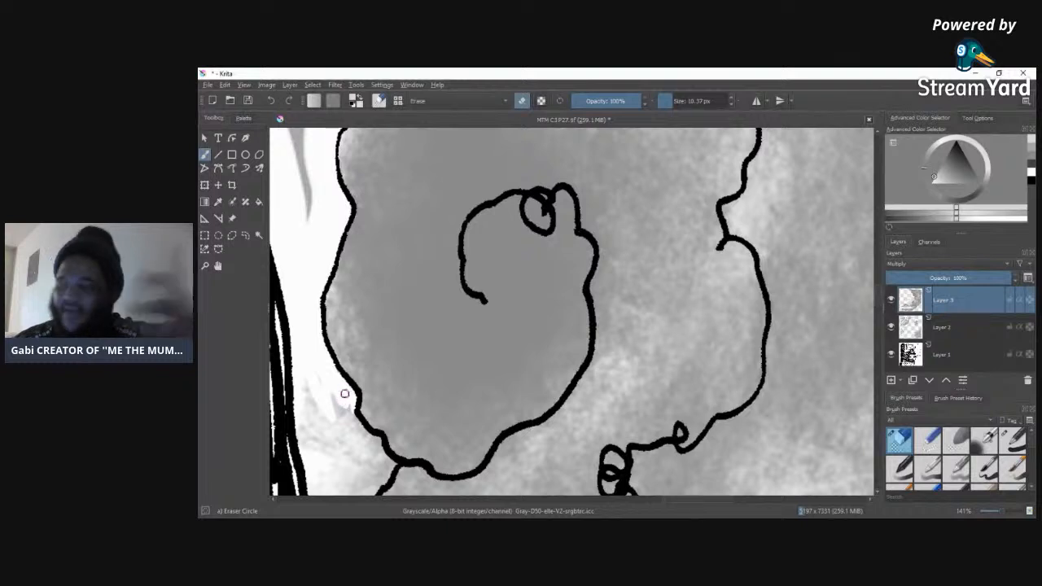
{"action": "left_click_drag", "start_coordinate": [352, 431], "coordinate": [333, 405]}
{"action": "mouse_move", "coordinate": [317, 369]}
{"action": "left_mouse_down"}
{"action": "mouse_move", "coordinate": [321, 431]}
{"action": "mouse_move", "coordinate": [299, 410]}
{"action": "mouse_move", "coordinate": [306, 433]}
{"action": "mouse_move", "coordinate": [354, 438]}
{"action": "left_mouse_up"}
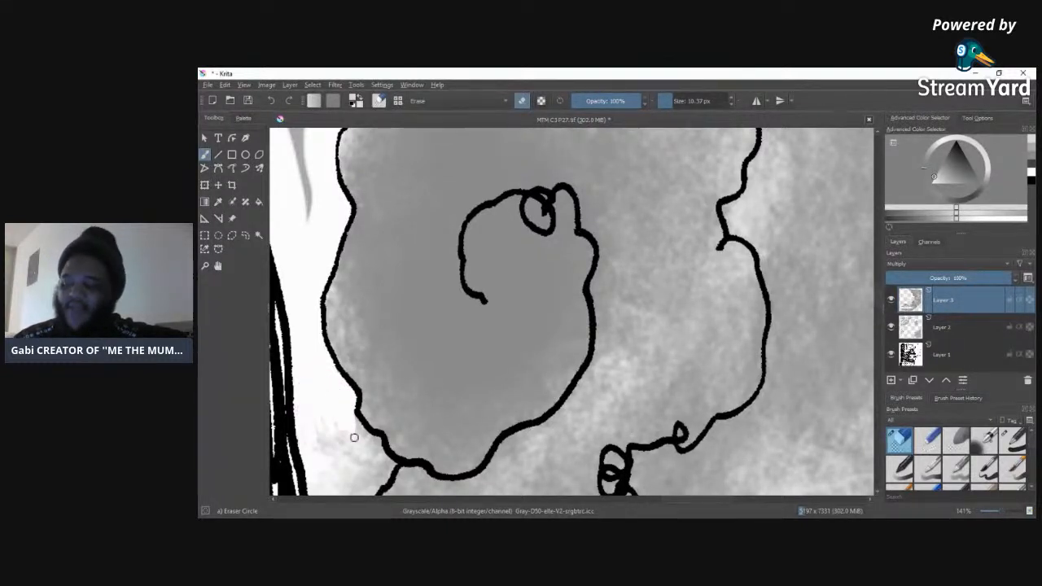
{"action": "left_click", "coordinate": [683, 101]}
{"action": "mouse_move", "coordinate": [309, 404]}
{"action": "left_mouse_down"}
{"action": "mouse_move", "coordinate": [319, 476]}
{"action": "mouse_move", "coordinate": [296, 364]}
{"action": "mouse_move", "coordinate": [310, 430]}
{"action": "mouse_move", "coordinate": [338, 461]}
{"action": "mouse_move", "coordinate": [355, 443]}
{"action": "mouse_move", "coordinate": [350, 426]}
{"action": "mouse_move", "coordinate": [381, 464]}
{"action": "mouse_move", "coordinate": [359, 486]}
{"action": "mouse_move", "coordinate": [337, 484]}
{"action": "mouse_move", "coordinate": [349, 471]}
{"action": "mouse_move", "coordinate": [308, 472]}
{"action": "mouse_move", "coordinate": [324, 486]}
{"action": "mouse_move", "coordinate": [354, 454]}
{"action": "left_mouse_up"}
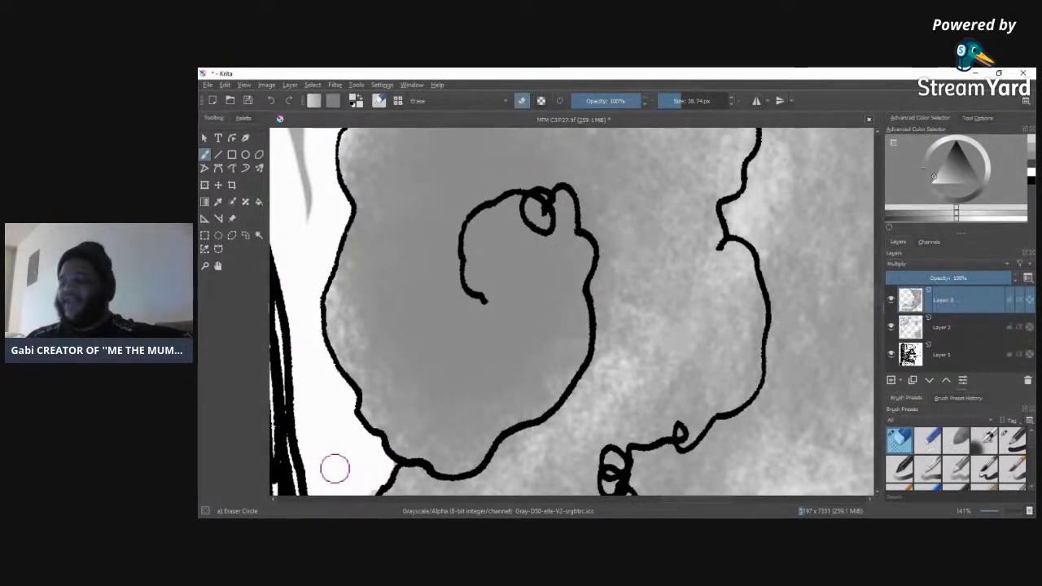
Step: Erase the remaining tone in the white wedge beside the hatched black strokes, cleaning its lower corner with an 18.23 px eraser
{"action": "left_click_drag", "start_coordinate": [334, 467], "coordinate": [333, 280]}
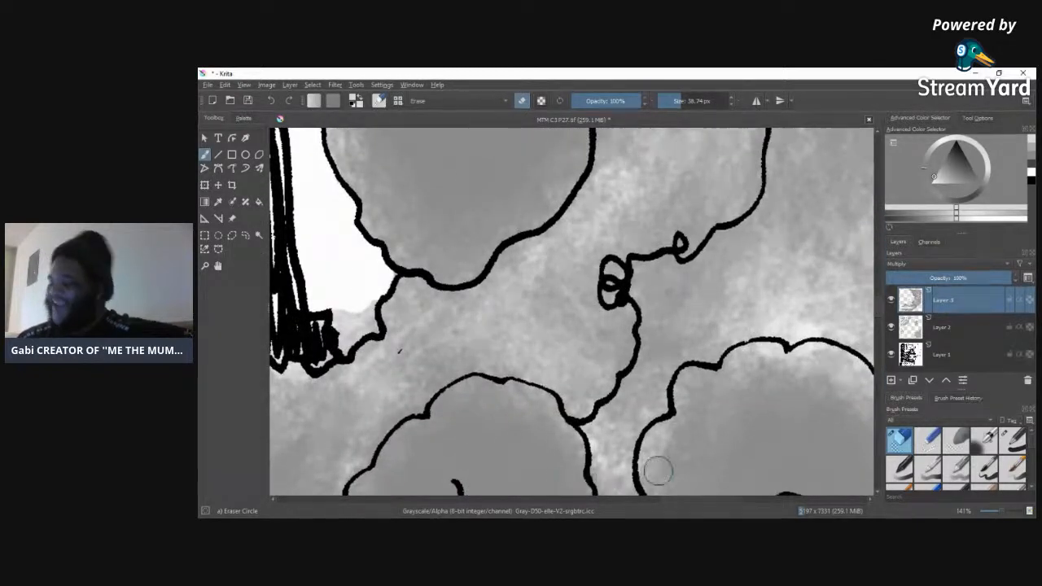
{"action": "left_click_drag", "start_coordinate": [676, 497], "coordinate": [648, 500]}
{"action": "mouse_move", "coordinate": [507, 334]}
{"action": "left_mouse_down"}
{"action": "mouse_move", "coordinate": [491, 302]}
{"action": "mouse_move", "coordinate": [465, 315]}
{"action": "mouse_move", "coordinate": [443, 309]}
{"action": "mouse_move", "coordinate": [442, 333]}
{"action": "mouse_move", "coordinate": [396, 355]}
{"action": "left_mouse_up"}
{"action": "mouse_move", "coordinate": [503, 310]}
{"action": "left_mouse_down"}
{"action": "mouse_move", "coordinate": [490, 360]}
{"action": "mouse_move", "coordinate": [485, 342]}
{"action": "mouse_move", "coordinate": [448, 342]}
{"action": "mouse_move", "coordinate": [455, 354]}
{"action": "mouse_move", "coordinate": [450, 341]}
{"action": "mouse_move", "coordinate": [409, 346]}
{"action": "mouse_move", "coordinate": [351, 422]}
{"action": "mouse_move", "coordinate": [359, 413]}
{"action": "mouse_move", "coordinate": [343, 448]}
{"action": "mouse_move", "coordinate": [320, 455]}
{"action": "mouse_move", "coordinate": [311, 442]}
{"action": "mouse_move", "coordinate": [301, 474]}
{"action": "mouse_move", "coordinate": [323, 451]}
{"action": "mouse_move", "coordinate": [285, 488]}
{"action": "left_mouse_up"}
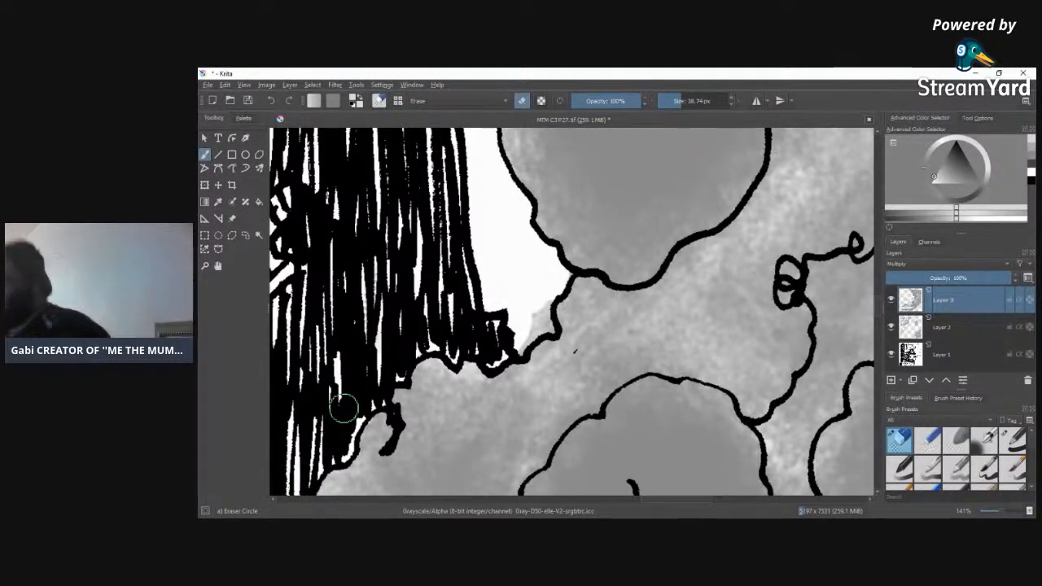
{"action": "left_click_drag", "start_coordinate": [677, 101], "coordinate": [673, 101]}
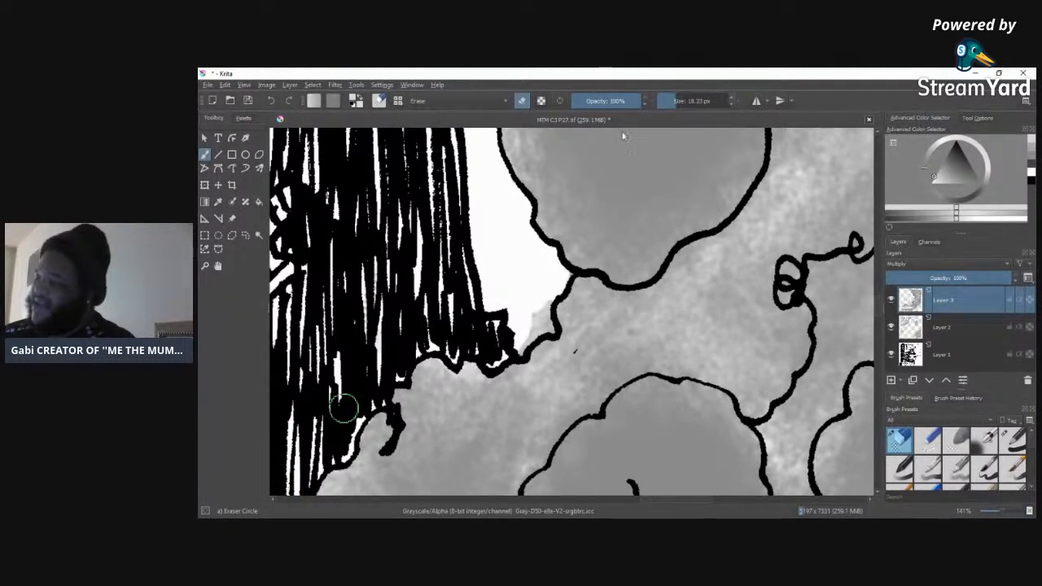
{"action": "mouse_move", "coordinate": [542, 318]}
{"action": "left_mouse_down"}
{"action": "mouse_move", "coordinate": [550, 324]}
{"action": "mouse_move", "coordinate": [540, 316]}
{"action": "left_mouse_up"}
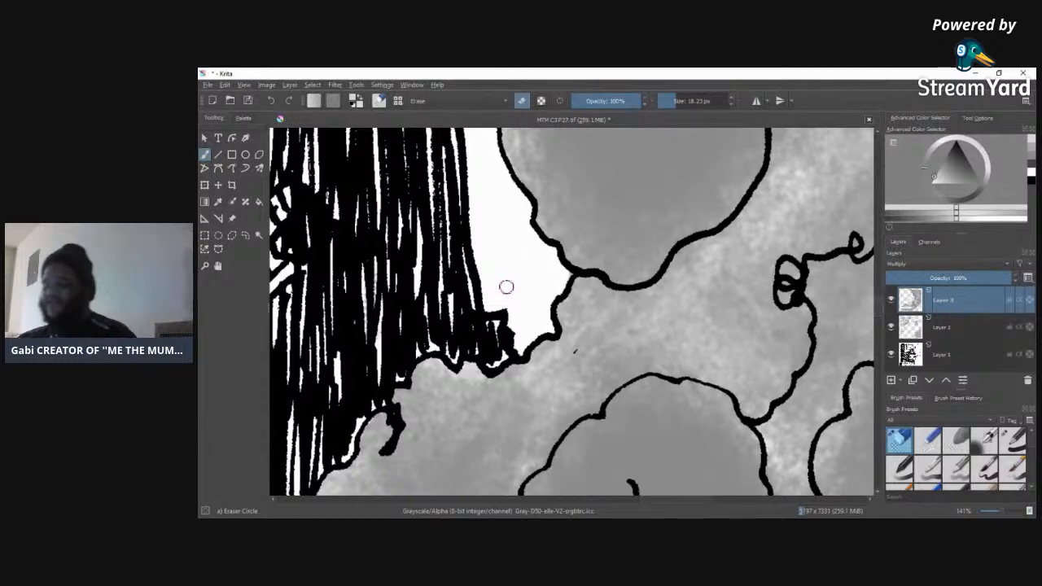
Step: Erase the smoke tone inside the lower tip of the hatched black shape hanging between the clouds
{"action": "left_click_drag", "start_coordinate": [674, 500], "coordinate": [614, 500]}
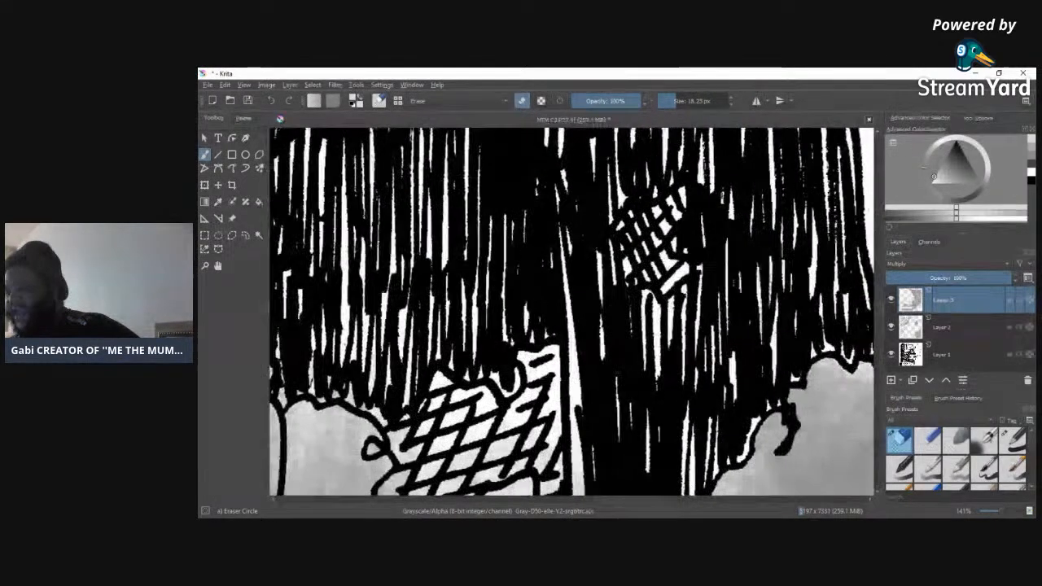
{"action": "left_click_drag", "start_coordinate": [877, 307], "coordinate": [876, 321]}
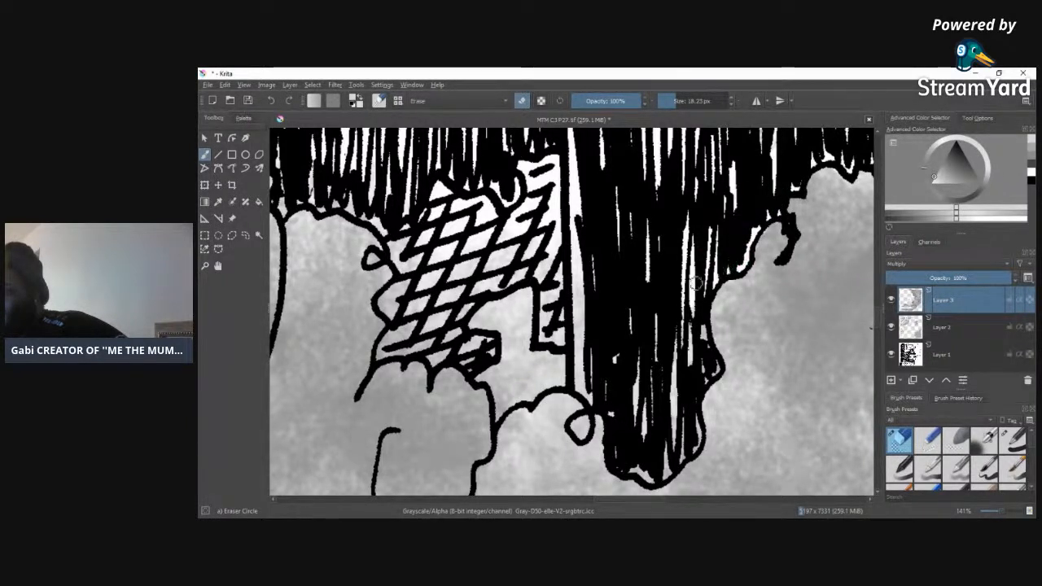
{"action": "mouse_move", "coordinate": [704, 358]}
{"action": "left_mouse_down"}
{"action": "mouse_move", "coordinate": [671, 400]}
{"action": "mouse_move", "coordinate": [676, 354]}
{"action": "mouse_move", "coordinate": [678, 419]}
{"action": "mouse_move", "coordinate": [659, 472]}
{"action": "mouse_move", "coordinate": [675, 458]}
{"action": "mouse_move", "coordinate": [658, 480]}
{"action": "mouse_move", "coordinate": [696, 419]}
{"action": "left_mouse_up"}
{"action": "mouse_move", "coordinate": [639, 468]}
{"action": "left_mouse_down"}
{"action": "mouse_move", "coordinate": [647, 479]}
{"action": "mouse_move", "coordinate": [628, 467]}
{"action": "left_mouse_up"}
{"action": "left_click_drag", "start_coordinate": [642, 429], "coordinate": [639, 384]}
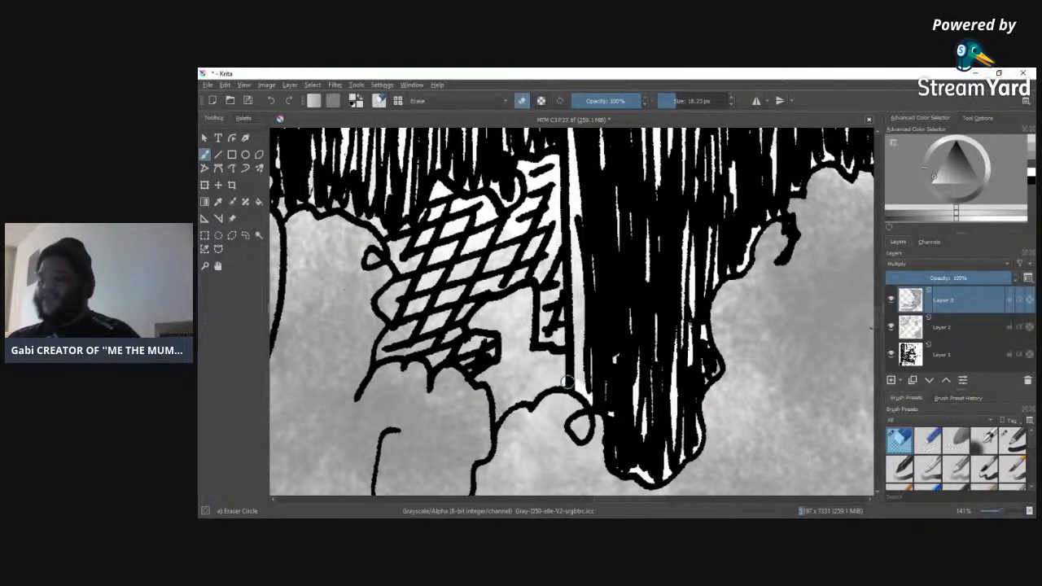
Step: Erase the tone from the narrow vertical strip and the open gap between the crosshatched fabric and the black shape
{"action": "left_click_drag", "start_coordinate": [578, 343], "coordinate": [575, 243]}
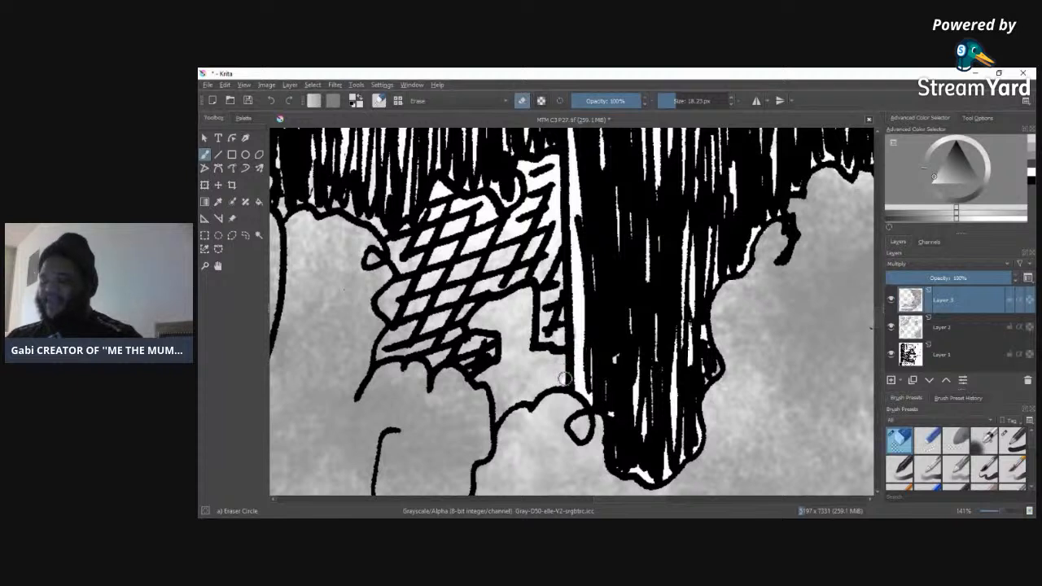
{"action": "mouse_move", "coordinate": [563, 382]}
{"action": "left_mouse_down"}
{"action": "mouse_move", "coordinate": [500, 409]}
{"action": "mouse_move", "coordinate": [484, 377]}
{"action": "mouse_move", "coordinate": [472, 376]}
{"action": "mouse_move", "coordinate": [526, 359]}
{"action": "mouse_move", "coordinate": [490, 378]}
{"action": "mouse_move", "coordinate": [509, 380]}
{"action": "mouse_move", "coordinate": [554, 353]}
{"action": "mouse_move", "coordinate": [515, 373]}
{"action": "mouse_move", "coordinate": [521, 383]}
{"action": "mouse_move", "coordinate": [597, 350]}
{"action": "left_mouse_up"}
{"action": "mouse_move", "coordinate": [562, 285]}
{"action": "left_mouse_down"}
{"action": "mouse_move", "coordinate": [544, 354]}
{"action": "mouse_move", "coordinate": [538, 260]}
{"action": "mouse_move", "coordinate": [509, 359]}
{"action": "mouse_move", "coordinate": [522, 289]}
{"action": "mouse_move", "coordinate": [563, 267]}
{"action": "mouse_move", "coordinate": [562, 343]}
{"action": "left_mouse_up"}
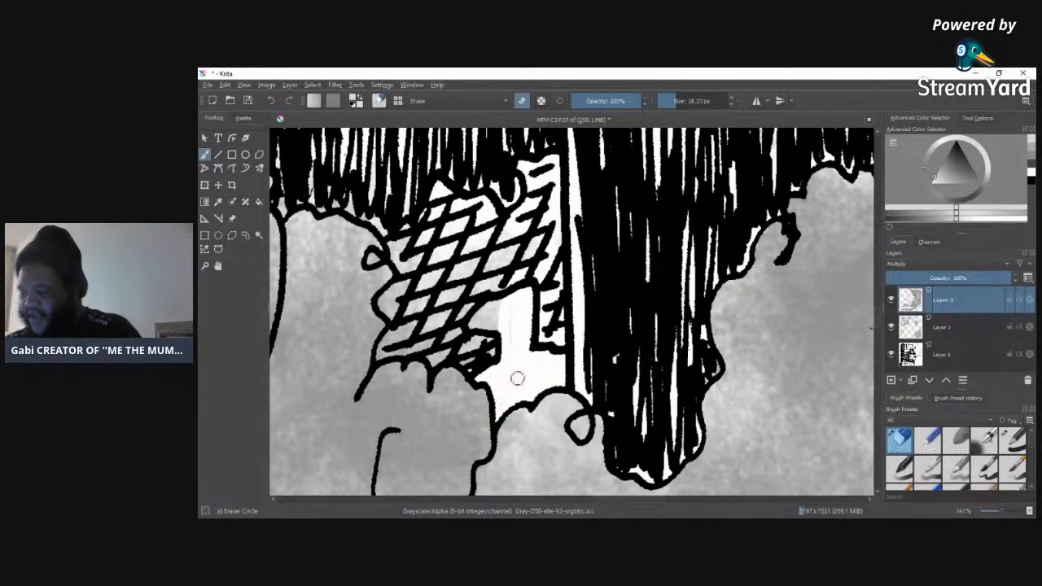
{"action": "mouse_move", "coordinate": [502, 339]}
{"action": "left_mouse_down"}
{"action": "mouse_move", "coordinate": [480, 290]}
{"action": "mouse_move", "coordinate": [494, 285]}
{"action": "mouse_move", "coordinate": [504, 320]}
{"action": "mouse_move", "coordinate": [476, 369]}
{"action": "left_mouse_up"}
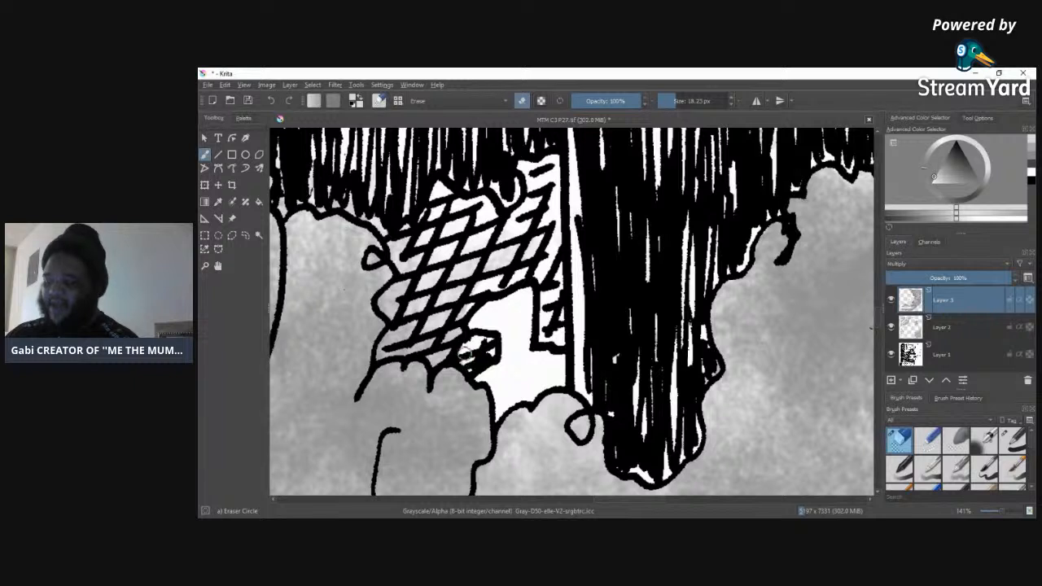
Step: Erase the tone over the crosshatched fabric, clearing its lower stripes first and the rest with a 38.74 px eraser
{"action": "left_click_drag", "start_coordinate": [470, 370], "coordinate": [382, 352]}
{"action": "mouse_move", "coordinate": [392, 349]}
{"action": "left_mouse_down"}
{"action": "mouse_move", "coordinate": [433, 313]}
{"action": "mouse_move", "coordinate": [432, 333]}
{"action": "mouse_move", "coordinate": [433, 323]}
{"action": "mouse_move", "coordinate": [443, 337]}
{"action": "mouse_move", "coordinate": [495, 290]}
{"action": "mouse_move", "coordinate": [481, 302]}
{"action": "mouse_move", "coordinate": [491, 349]}
{"action": "left_mouse_up"}
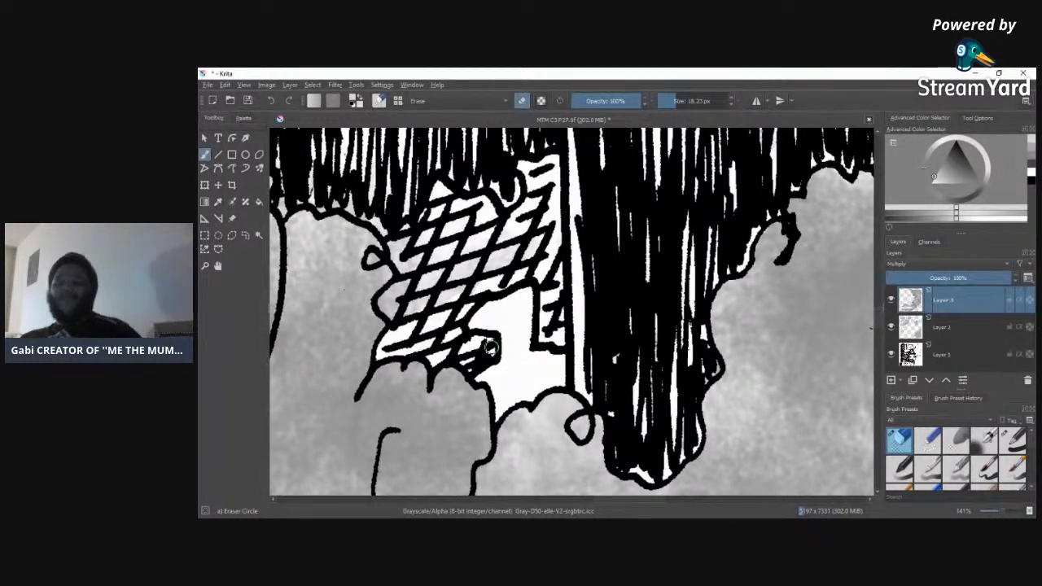
{"action": "mouse_move", "coordinate": [387, 305]}
{"action": "left_mouse_down"}
{"action": "mouse_move", "coordinate": [404, 275]}
{"action": "mouse_move", "coordinate": [395, 307]}
{"action": "mouse_move", "coordinate": [432, 258]}
{"action": "mouse_move", "coordinate": [436, 285]}
{"action": "mouse_move", "coordinate": [411, 338]}
{"action": "mouse_move", "coordinate": [445, 265]}
{"action": "left_mouse_up"}
{"action": "mouse_move", "coordinate": [406, 304]}
{"action": "left_mouse_down"}
{"action": "mouse_move", "coordinate": [421, 260]}
{"action": "mouse_move", "coordinate": [398, 261]}
{"action": "mouse_move", "coordinate": [390, 238]}
{"action": "mouse_move", "coordinate": [400, 247]}
{"action": "left_mouse_up"}
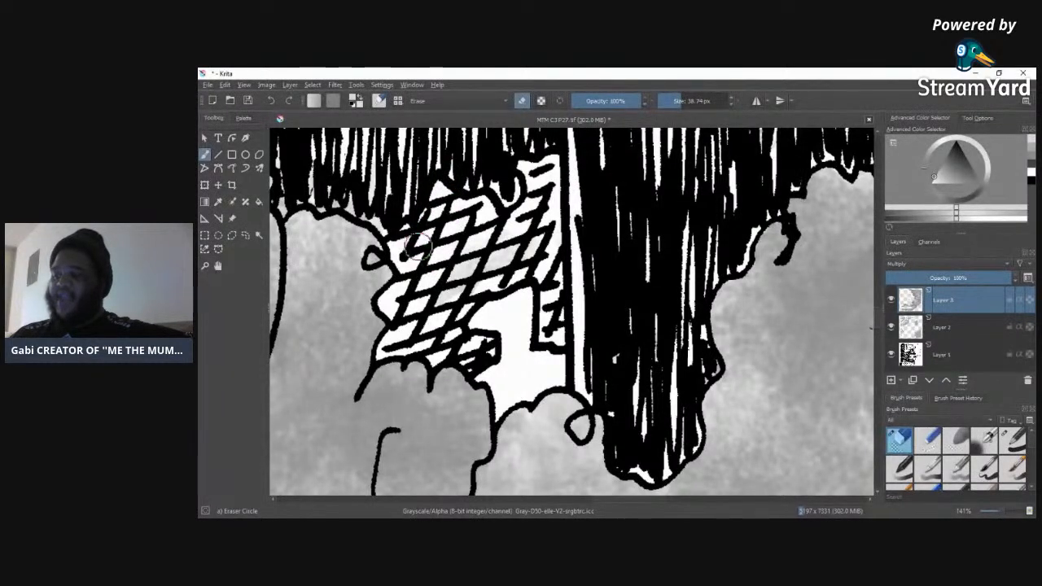
{"action": "mouse_move", "coordinate": [424, 308]}
{"action": "left_mouse_down"}
{"action": "mouse_move", "coordinate": [487, 169]}
{"action": "mouse_move", "coordinate": [506, 218]}
{"action": "mouse_move", "coordinate": [539, 244]}
{"action": "mouse_move", "coordinate": [561, 239]}
{"action": "left_mouse_up"}
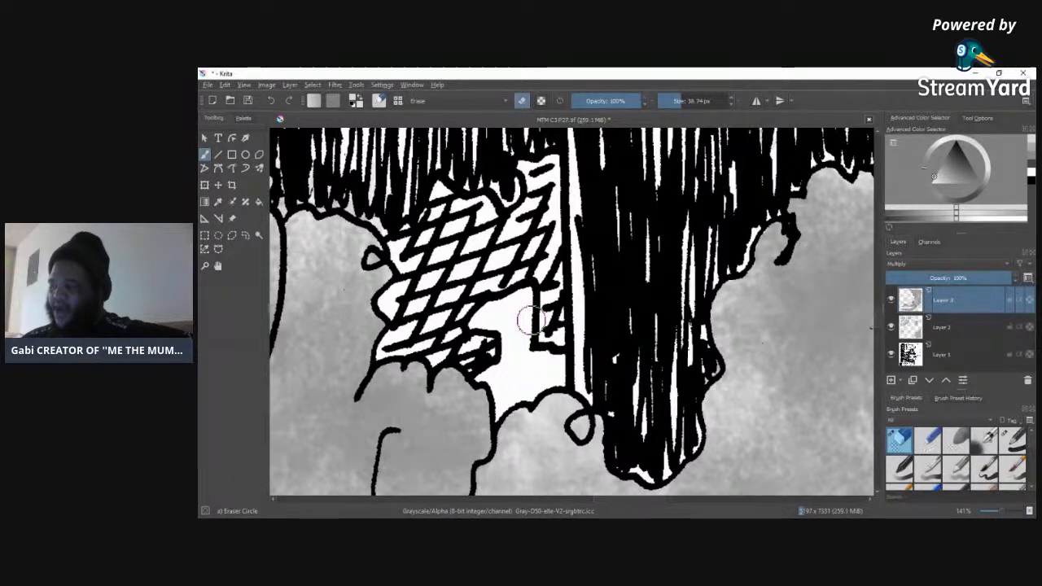
Step: Fill the white gap below the crosshatched fabric with black strokes on Layer 1, using the Basic-1 brush at 7.48 px
{"action": "left_click", "coordinate": [943, 355]}
{"action": "mouse_move", "coordinate": [943, 355]}
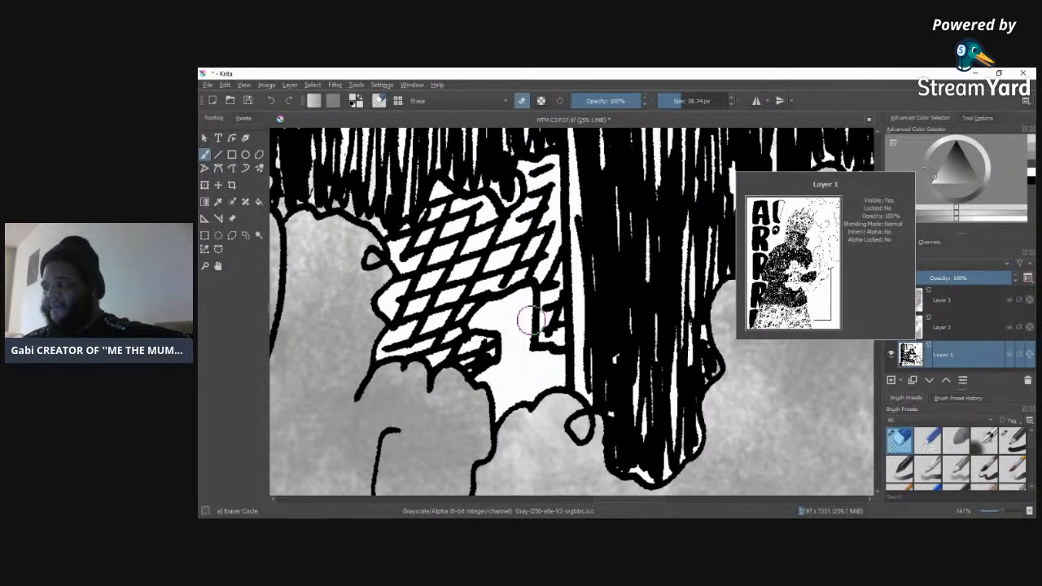
{"action": "left_click", "coordinate": [1011, 440]}
{"action": "left_click", "coordinate": [1032, 181]}
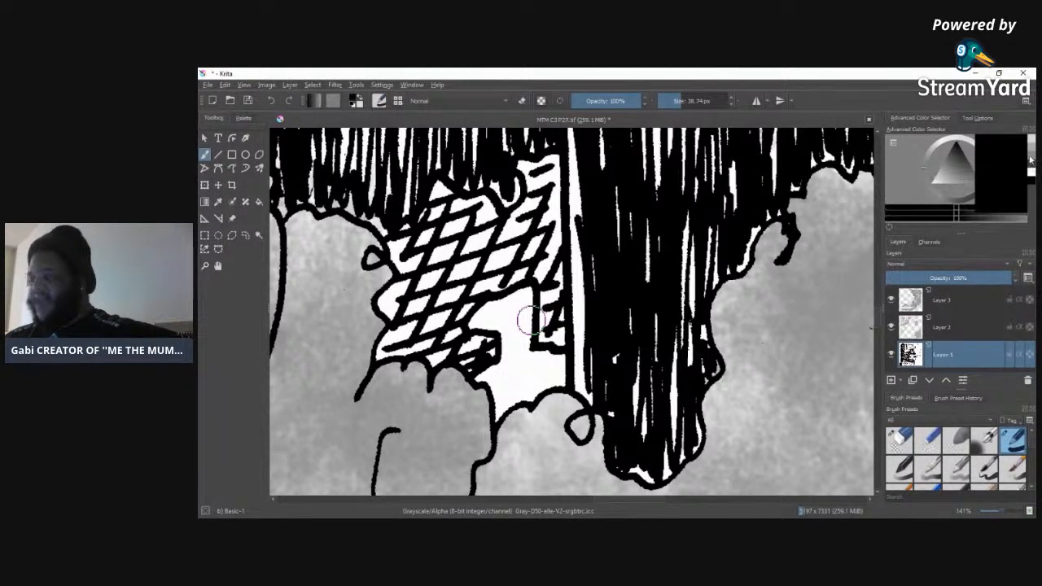
{"action": "left_click", "coordinate": [674, 101]}
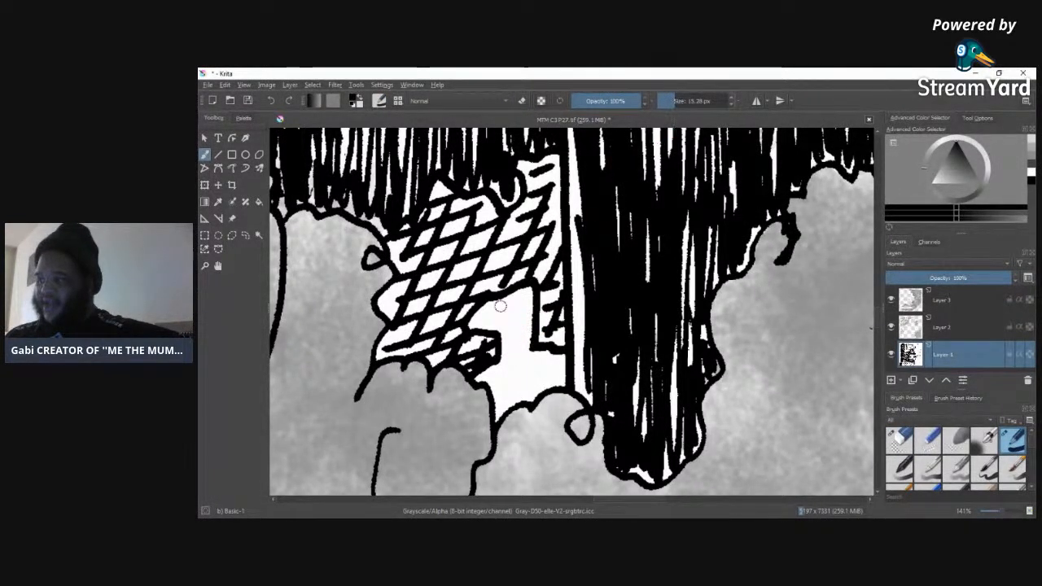
{"action": "left_click_drag", "start_coordinate": [483, 320], "coordinate": [492, 308]}
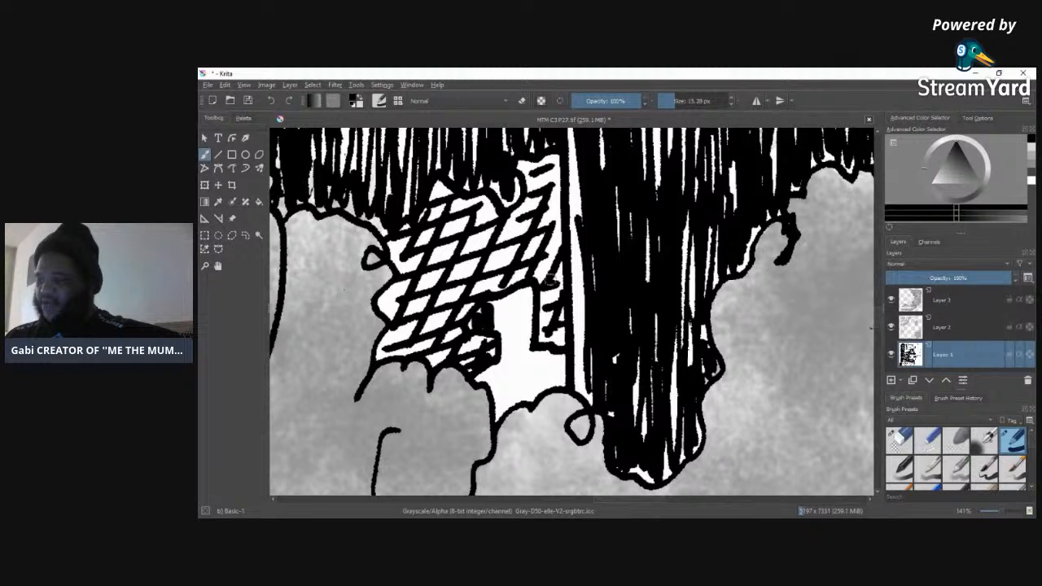
{"action": "left_click_drag", "start_coordinate": [671, 99], "coordinate": [668, 101]}
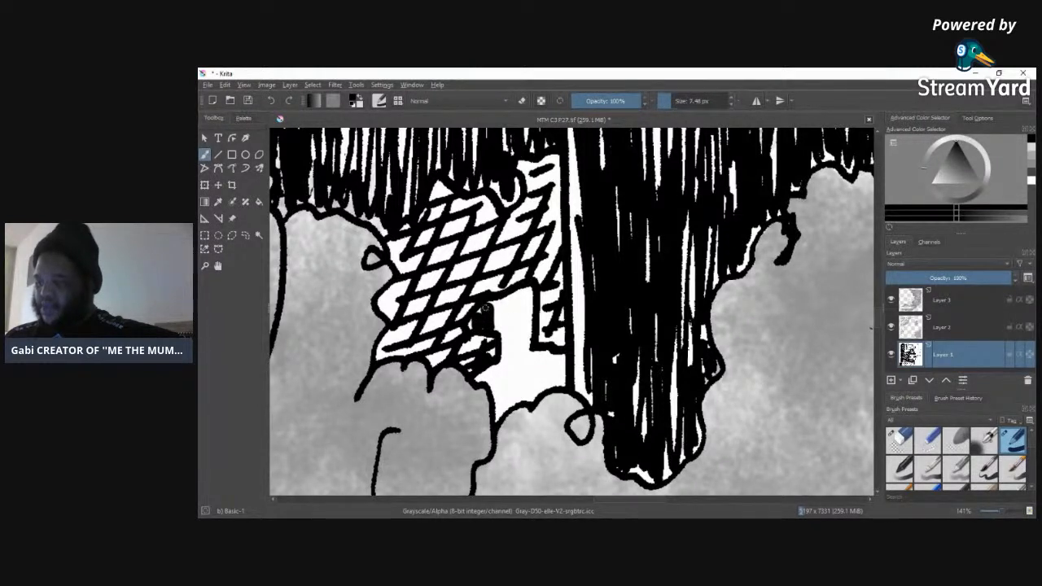
{"action": "left_click", "coordinate": [272, 100]}
{"action": "left_click", "coordinate": [273, 100]}
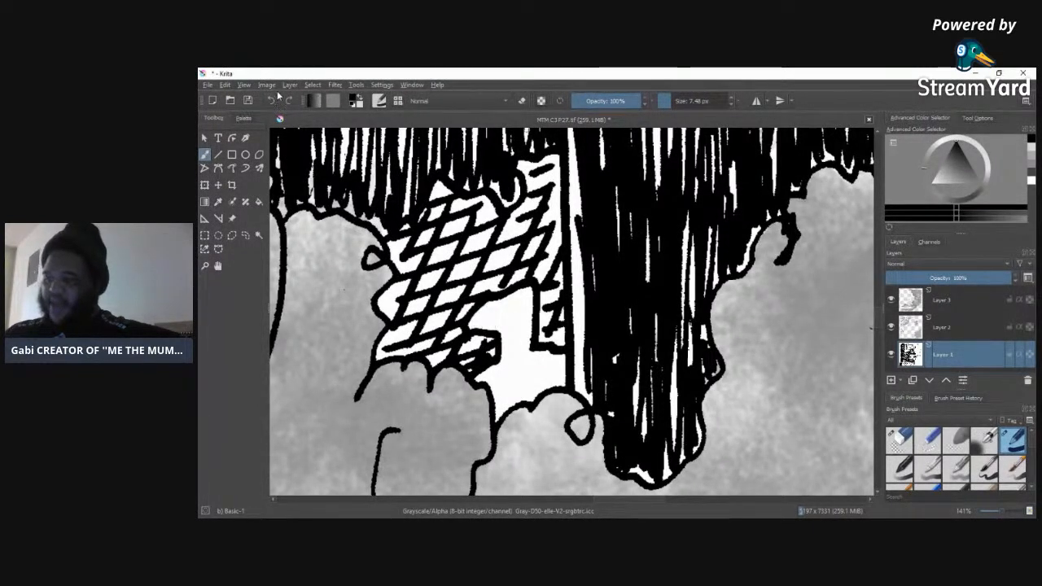
{"action": "mouse_move", "coordinate": [474, 322]}
{"action": "left_mouse_down"}
{"action": "mouse_move", "coordinate": [501, 293]}
{"action": "mouse_move", "coordinate": [522, 362]}
{"action": "mouse_move", "coordinate": [534, 333]}
{"action": "mouse_move", "coordinate": [516, 321]}
{"action": "mouse_move", "coordinate": [508, 365]}
{"action": "mouse_move", "coordinate": [481, 378]}
{"action": "mouse_move", "coordinate": [496, 396]}
{"action": "mouse_move", "coordinate": [509, 353]}
{"action": "mouse_move", "coordinate": [527, 368]}
{"action": "mouse_move", "coordinate": [533, 355]}
{"action": "mouse_move", "coordinate": [536, 373]}
{"action": "mouse_move", "coordinate": [556, 365]}
{"action": "mouse_move", "coordinate": [555, 381]}
{"action": "mouse_move", "coordinate": [550, 356]}
{"action": "left_mouse_up"}
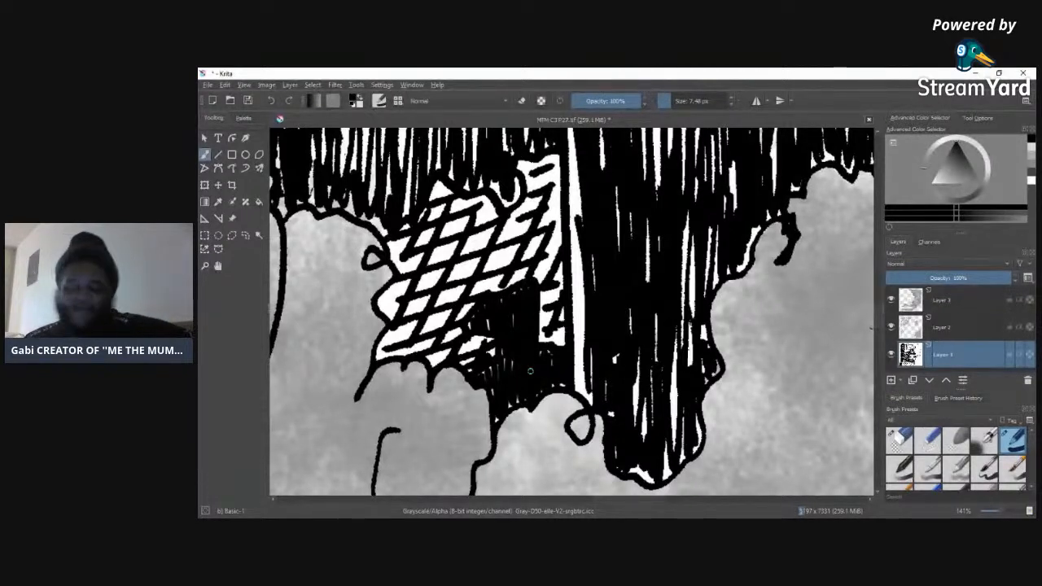
Step: Erase the Layer 3 tone from the hatched strokes above the cloud outlines with the 38.74 px Eraser Circle
{"action": "left_click", "coordinate": [925, 300]}
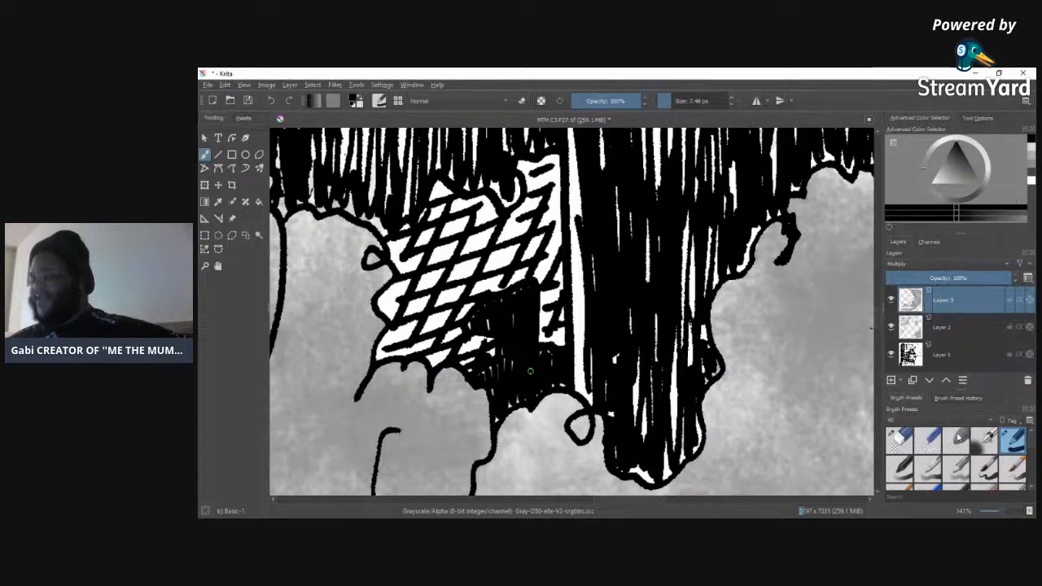
{"action": "left_click", "coordinate": [900, 441]}
{"action": "left_click_drag", "start_coordinate": [658, 501], "coordinate": [625, 502]}
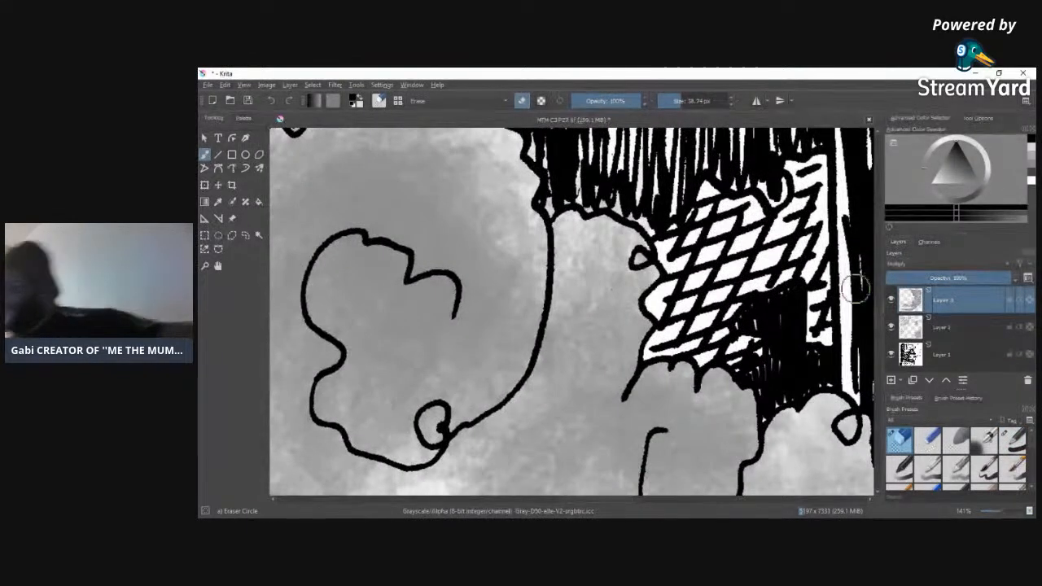
{"action": "scroll", "coordinate": [857, 287], "scroll_direction": "up", "scroll_amount": 5}
{"action": "scroll", "coordinate": [863, 294], "scroll_direction": "down", "scroll_amount": 3}
{"action": "scroll", "coordinate": [869, 277], "scroll_direction": "up", "scroll_amount": 1}
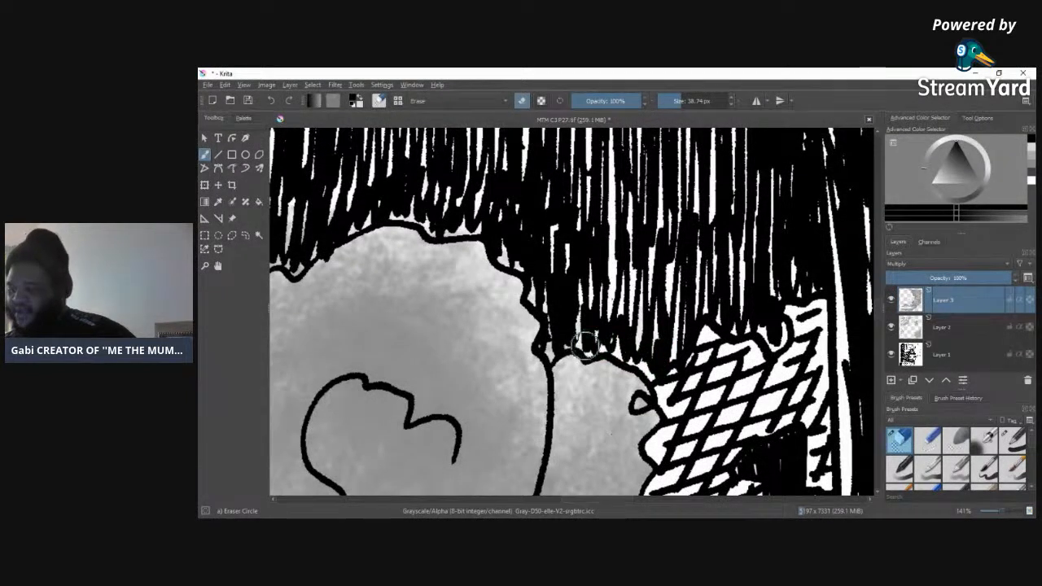
{"action": "mouse_move", "coordinate": [585, 345]}
{"action": "left_mouse_down"}
{"action": "mouse_move", "coordinate": [560, 334]}
{"action": "mouse_move", "coordinate": [555, 348]}
{"action": "mouse_move", "coordinate": [556, 339]}
{"action": "left_mouse_up"}
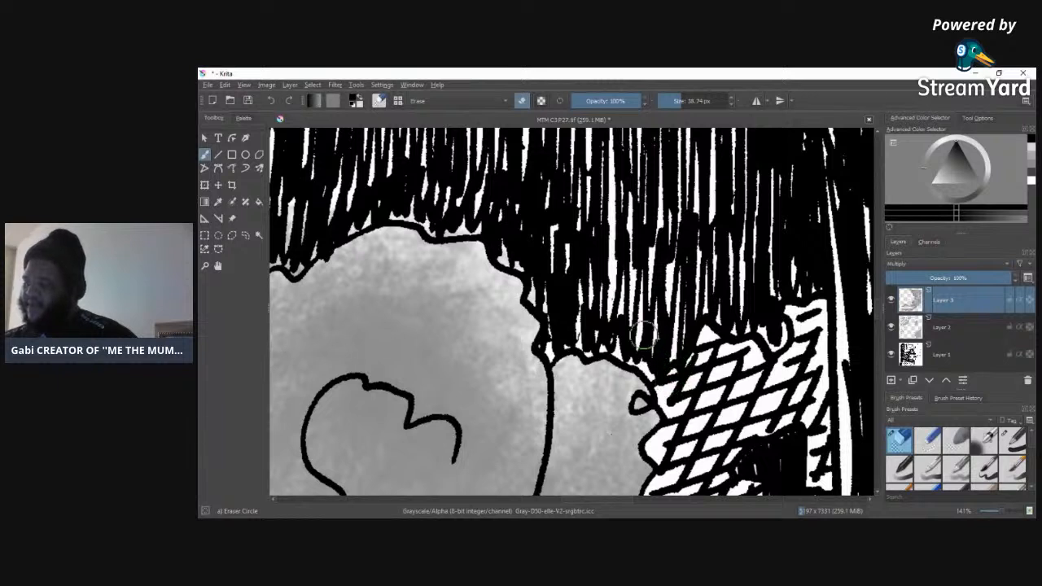
{"action": "mouse_move", "coordinate": [552, 342]}
{"action": "left_mouse_down"}
{"action": "mouse_move", "coordinate": [552, 305]}
{"action": "mouse_move", "coordinate": [531, 260]}
{"action": "mouse_move", "coordinate": [493, 233]}
{"action": "mouse_move", "coordinate": [426, 217]}
{"action": "mouse_move", "coordinate": [342, 232]}
{"action": "mouse_move", "coordinate": [293, 264]}
{"action": "mouse_move", "coordinate": [274, 257]}
{"action": "left_mouse_up"}
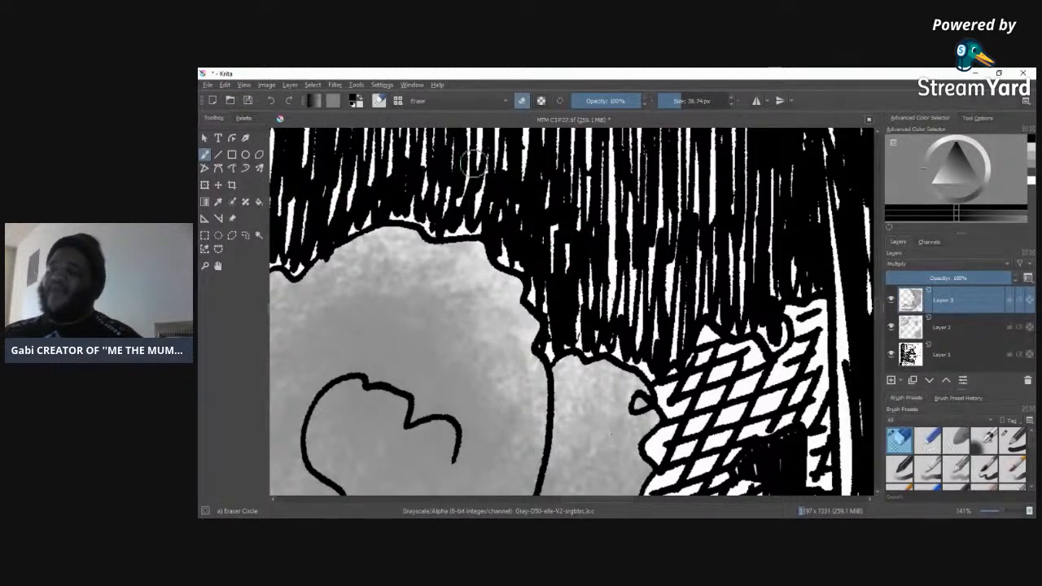
Step: Erase the tone from the hatching along the large cloud's outer left edge, using an 11.49 px eraser for its lower tip
{"action": "left_click_drag", "start_coordinate": [626, 501], "coordinate": [595, 499]}
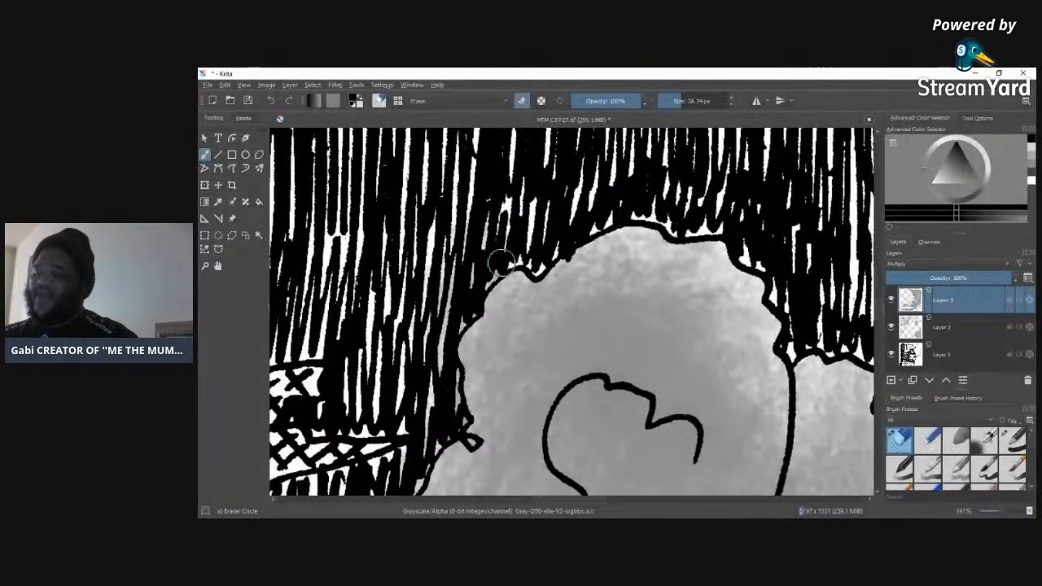
{"action": "mouse_move", "coordinate": [459, 300]}
{"action": "left_mouse_down"}
{"action": "mouse_move", "coordinate": [442, 331]}
{"action": "mouse_move", "coordinate": [469, 304]}
{"action": "mouse_move", "coordinate": [430, 377]}
{"action": "mouse_move", "coordinate": [445, 379]}
{"action": "mouse_move", "coordinate": [450, 416]}
{"action": "mouse_move", "coordinate": [414, 454]}
{"action": "mouse_move", "coordinate": [408, 484]}
{"action": "mouse_move", "coordinate": [414, 426]}
{"action": "mouse_move", "coordinate": [458, 411]}
{"action": "left_mouse_up"}
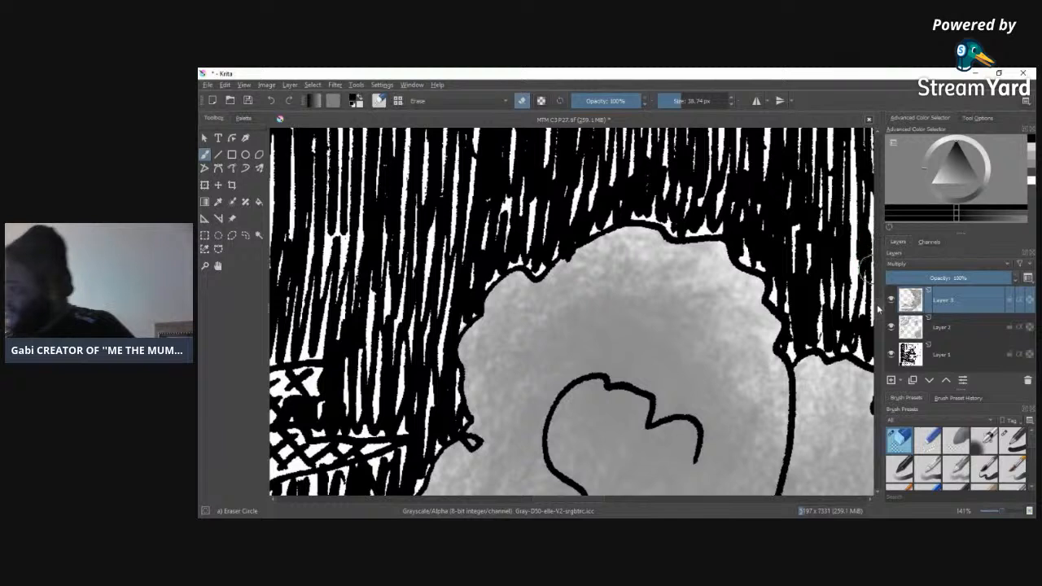
{"action": "scroll", "coordinate": [878, 320], "scroll_direction": "down", "scroll_amount": 5}
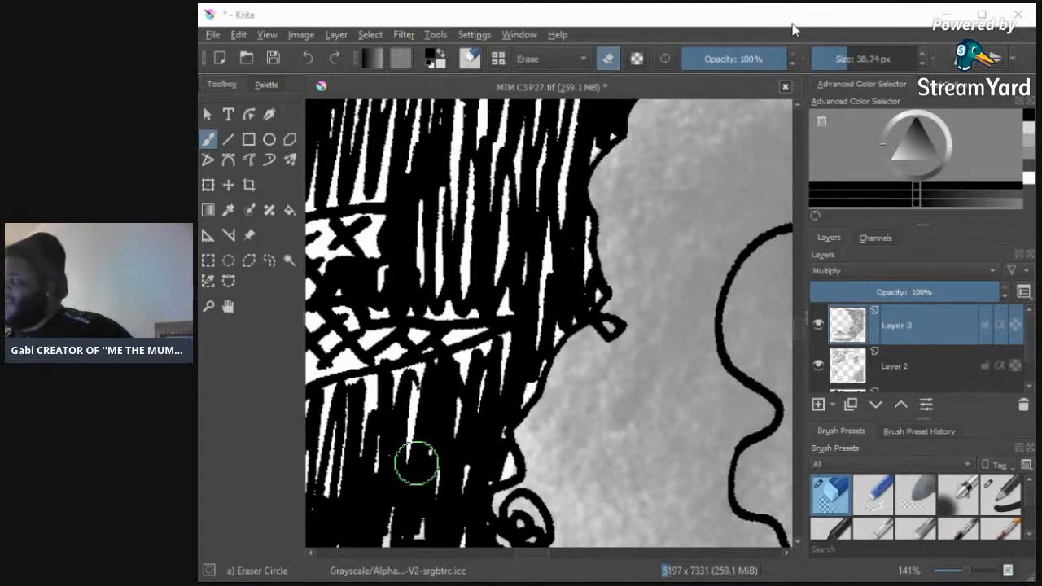
{"action": "left_click", "coordinate": [982, 15]}
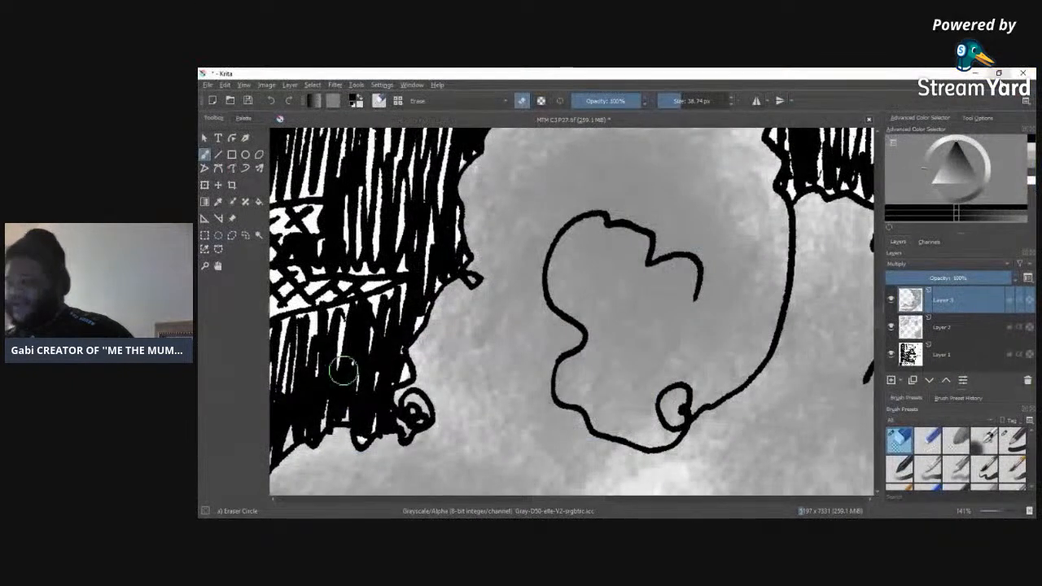
{"action": "left_click_drag", "start_coordinate": [707, 101], "coordinate": [675, 101]}
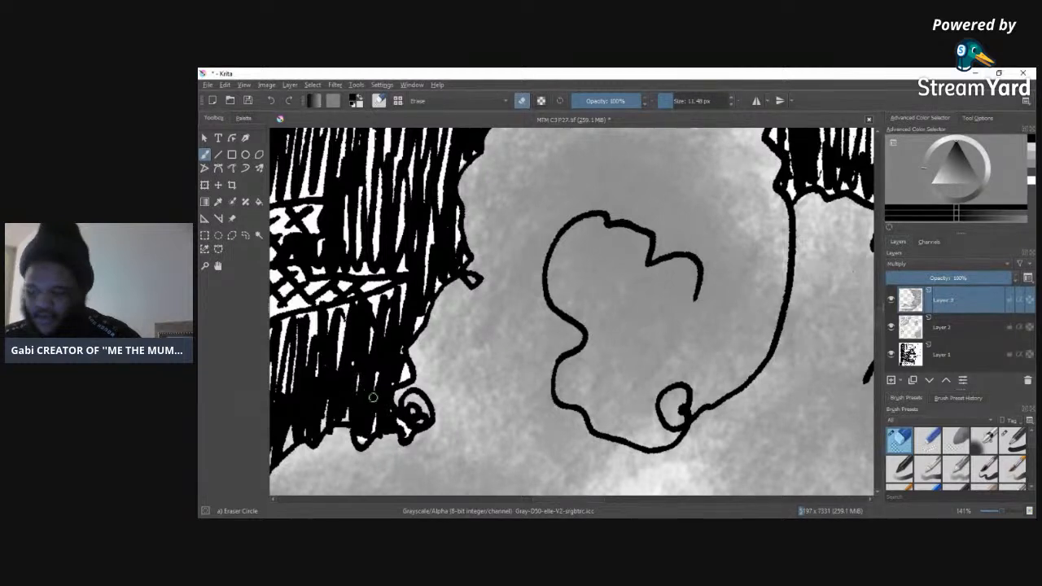
{"action": "left_click_drag", "start_coordinate": [362, 439], "coordinate": [362, 443]}
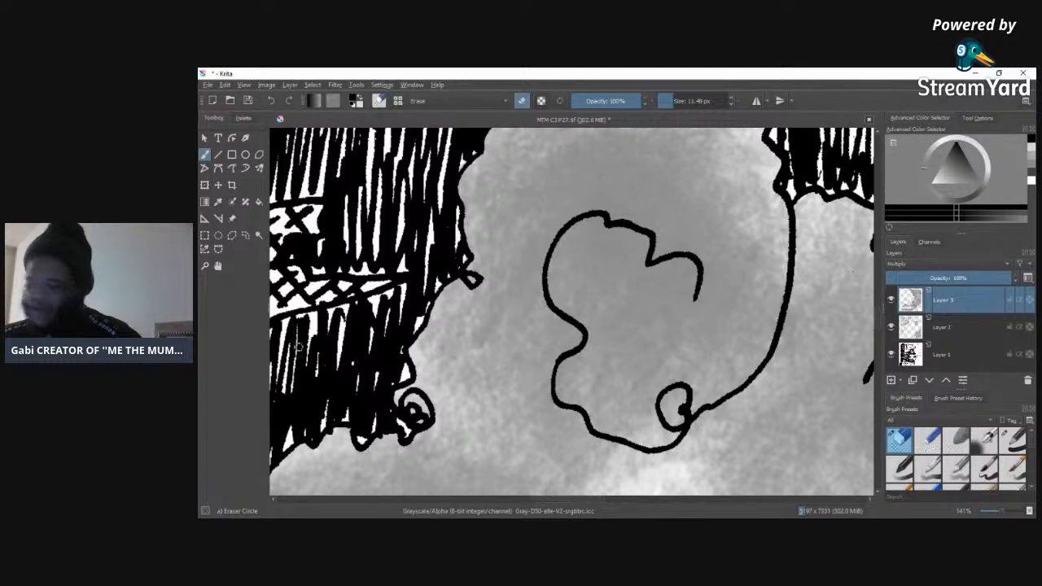
Step: Erase the tone from the hatching beside the small cloud, the white ledge and the adjoining sketched form with a 27.21 px eraser
{"action": "left_click_drag", "start_coordinate": [577, 501], "coordinate": [538, 495]}
{"action": "left_click", "coordinate": [678, 100]}
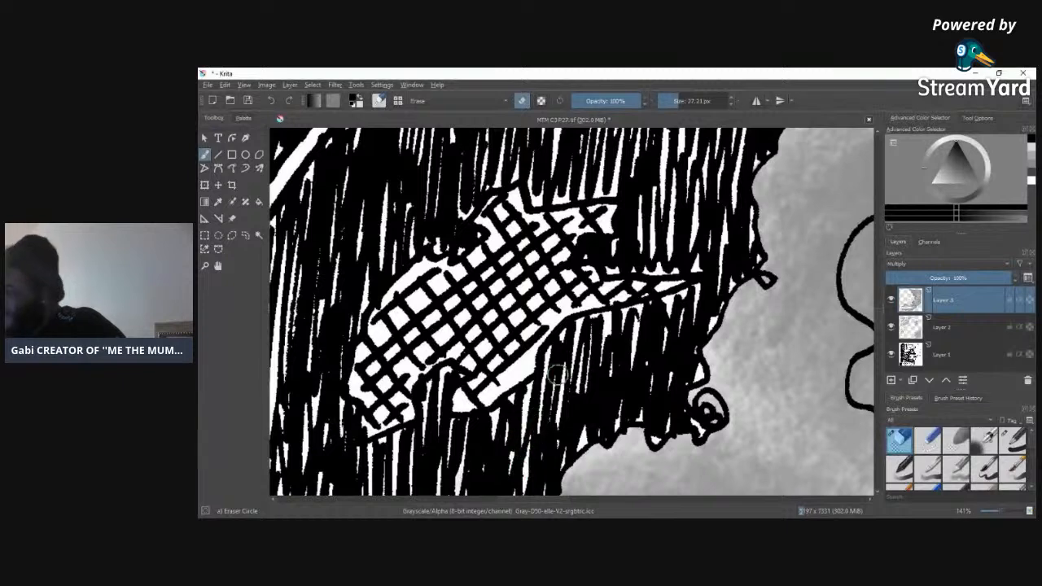
{"action": "scroll", "coordinate": [556, 375], "scroll_direction": "down", "scroll_amount": 6}
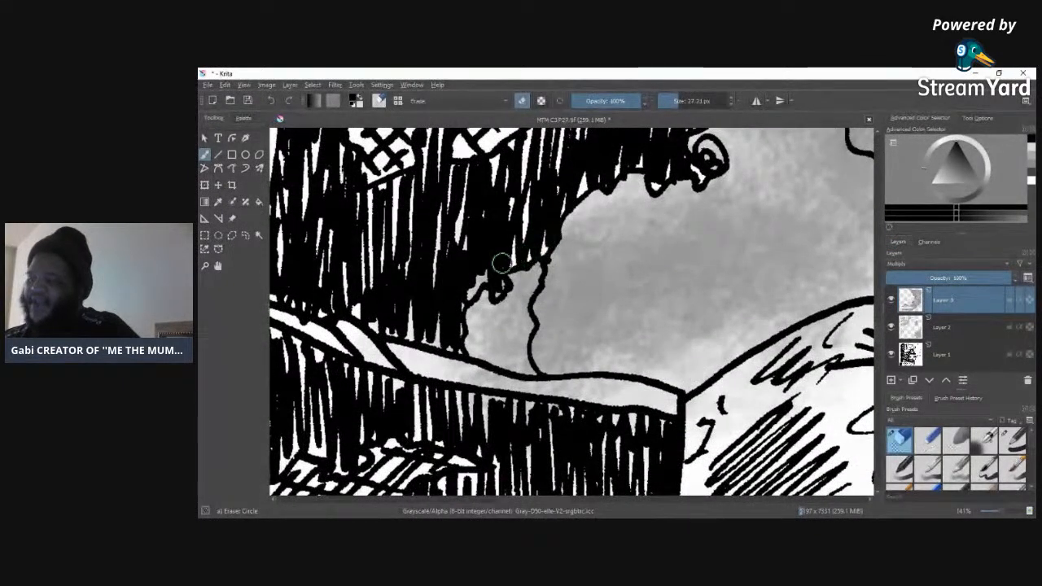
{"action": "mouse_move", "coordinate": [493, 272]}
{"action": "left_mouse_down"}
{"action": "mouse_move", "coordinate": [496, 282]}
{"action": "mouse_move", "coordinate": [489, 269]}
{"action": "mouse_move", "coordinate": [471, 278]}
{"action": "left_mouse_up"}
{"action": "mouse_move", "coordinate": [426, 368]}
{"action": "left_mouse_down"}
{"action": "mouse_move", "coordinate": [458, 380]}
{"action": "mouse_move", "coordinate": [362, 353]}
{"action": "mouse_move", "coordinate": [384, 345]}
{"action": "mouse_move", "coordinate": [414, 367]}
{"action": "mouse_move", "coordinate": [390, 378]}
{"action": "left_mouse_up"}
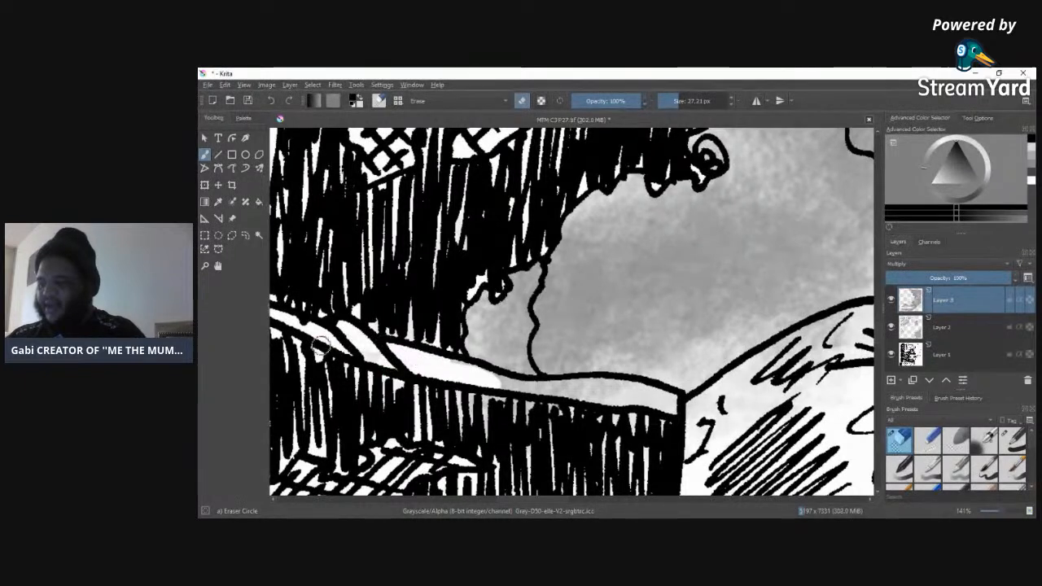
{"action": "mouse_move", "coordinate": [329, 338]}
{"action": "left_mouse_down"}
{"action": "mouse_move", "coordinate": [430, 358]}
{"action": "mouse_move", "coordinate": [374, 327]}
{"action": "mouse_move", "coordinate": [516, 392]}
{"action": "mouse_move", "coordinate": [495, 378]}
{"action": "mouse_move", "coordinate": [606, 386]}
{"action": "mouse_move", "coordinate": [560, 396]}
{"action": "mouse_move", "coordinate": [626, 391]}
{"action": "mouse_move", "coordinate": [624, 406]}
{"action": "mouse_move", "coordinate": [618, 389]}
{"action": "mouse_move", "coordinate": [685, 415]}
{"action": "mouse_move", "coordinate": [638, 389]}
{"action": "mouse_move", "coordinate": [689, 418]}
{"action": "mouse_move", "coordinate": [678, 438]}
{"action": "mouse_move", "coordinate": [708, 426]}
{"action": "mouse_move", "coordinate": [702, 435]}
{"action": "mouse_move", "coordinate": [719, 412]}
{"action": "mouse_move", "coordinate": [685, 423]}
{"action": "mouse_move", "coordinate": [748, 373]}
{"action": "mouse_move", "coordinate": [678, 435]}
{"action": "mouse_move", "coordinate": [733, 402]}
{"action": "mouse_move", "coordinate": [740, 423]}
{"action": "mouse_move", "coordinate": [695, 433]}
{"action": "mouse_move", "coordinate": [805, 345]}
{"action": "mouse_move", "coordinate": [697, 414]}
{"action": "mouse_move", "coordinate": [776, 355]}
{"action": "mouse_move", "coordinate": [864, 310]}
{"action": "mouse_move", "coordinate": [820, 377]}
{"action": "left_mouse_up"}
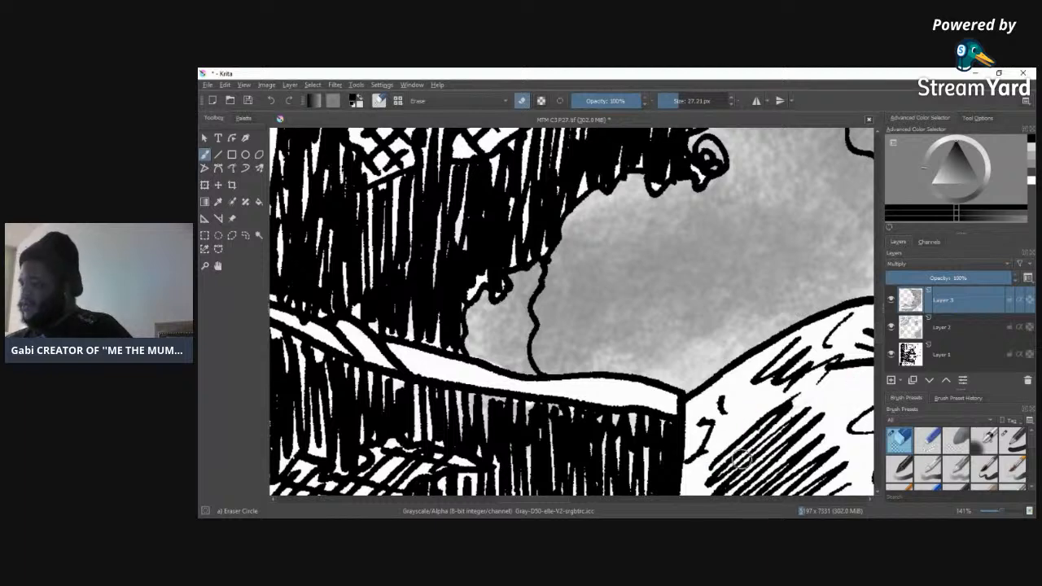
Step: Clear the tone inside the hand and its fingers, enlarging the eraser to 63.29 px and reducing it back to 27.21 px
{"action": "left_click_drag", "start_coordinate": [501, 499], "coordinate": [560, 499]}
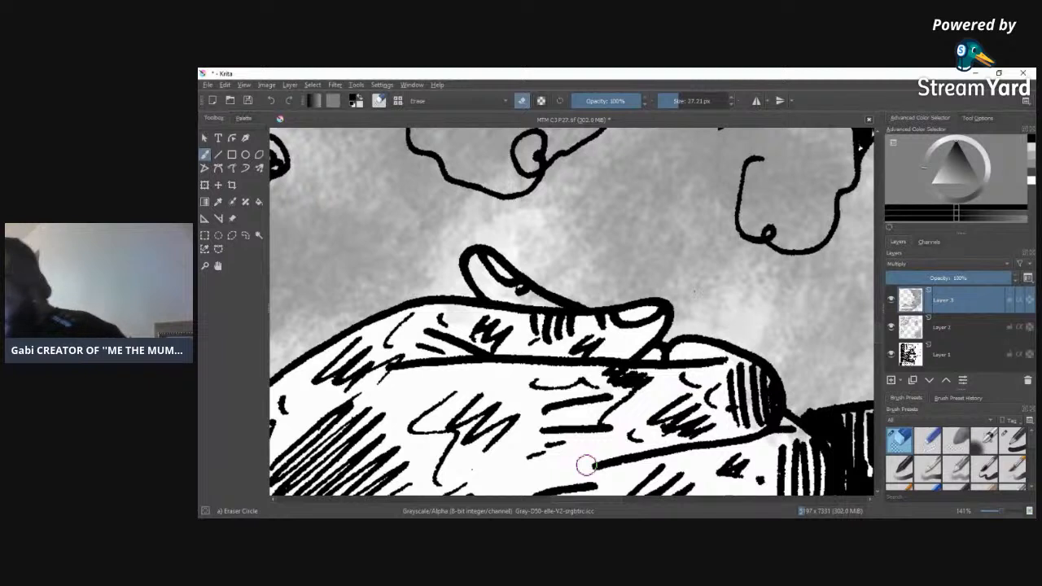
{"action": "left_click", "coordinate": [686, 103]}
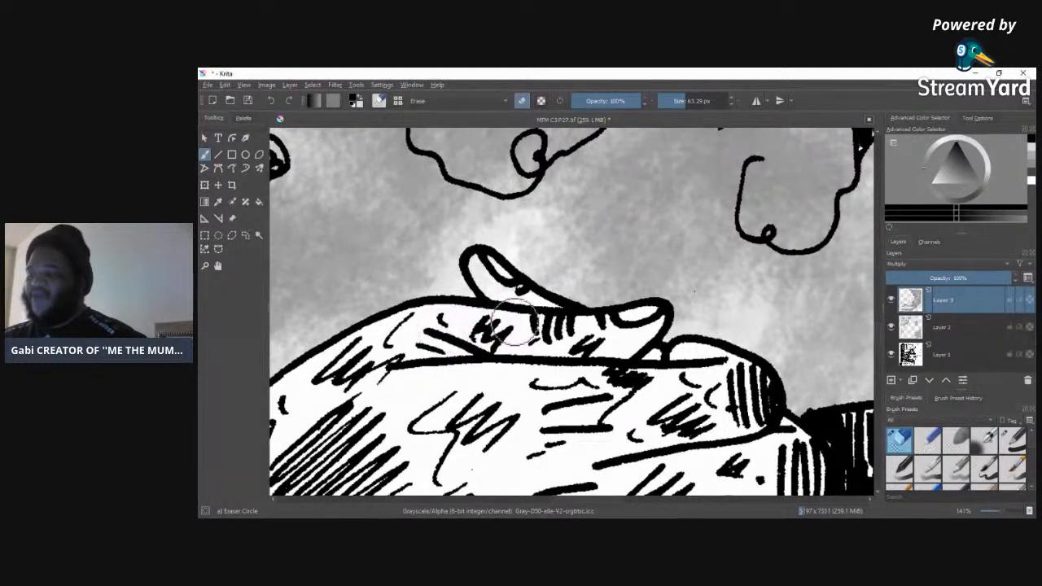
{"action": "key", "text": "bracketleft"}
{"action": "key", "text": "bracketleft"}
{"action": "key", "text": "bracketleft"}
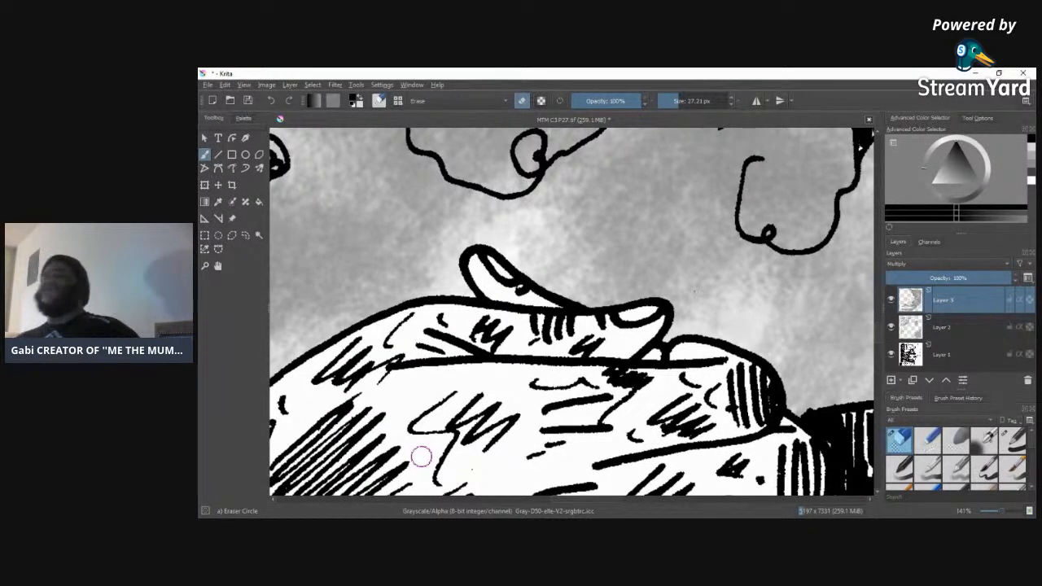
Step: Erase the tone between the hatch lines along the upper contour of the large black shape beside the hand
{"action": "scroll", "coordinate": [879, 351], "scroll_direction": "down", "scroll_amount": 3}
{"action": "scroll", "coordinate": [880, 342], "scroll_direction": "up", "scroll_amount": 1}
{"action": "left_click_drag", "start_coordinate": [564, 500], "coordinate": [627, 499]}
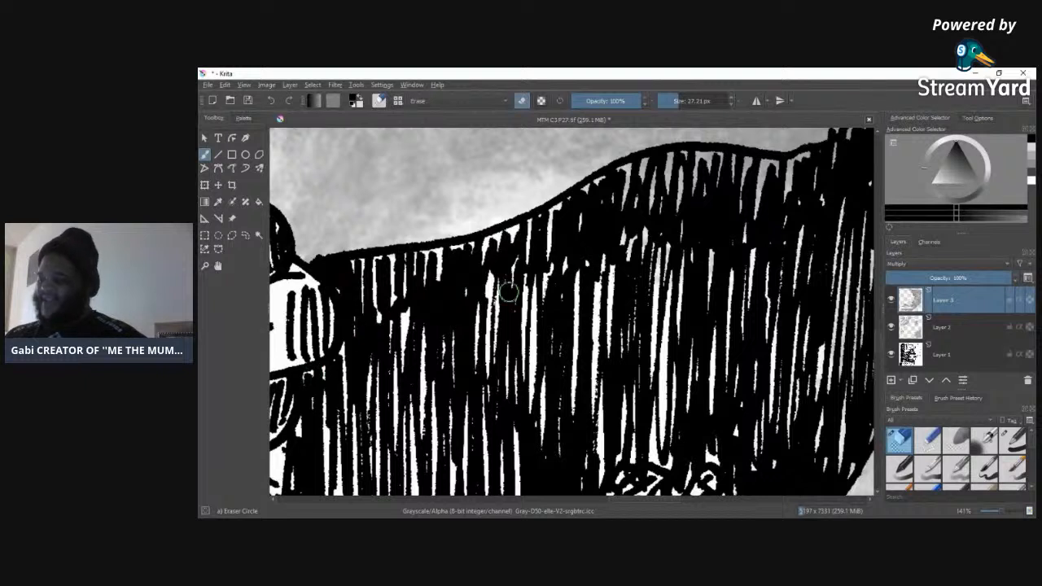
{"action": "mouse_move", "coordinate": [686, 177]}
{"action": "left_mouse_down"}
{"action": "mouse_move", "coordinate": [604, 192]}
{"action": "mouse_move", "coordinate": [621, 166]}
{"action": "mouse_move", "coordinate": [623, 176]}
{"action": "mouse_move", "coordinate": [741, 171]}
{"action": "mouse_move", "coordinate": [640, 174]}
{"action": "mouse_move", "coordinate": [725, 180]}
{"action": "mouse_move", "coordinate": [703, 189]}
{"action": "mouse_move", "coordinate": [773, 174]}
{"action": "mouse_move", "coordinate": [700, 197]}
{"action": "mouse_move", "coordinate": [809, 187]}
{"action": "mouse_move", "coordinate": [684, 196]}
{"action": "mouse_move", "coordinate": [812, 155]}
{"action": "mouse_move", "coordinate": [777, 165]}
{"action": "mouse_move", "coordinate": [664, 163]}
{"action": "left_mouse_up"}
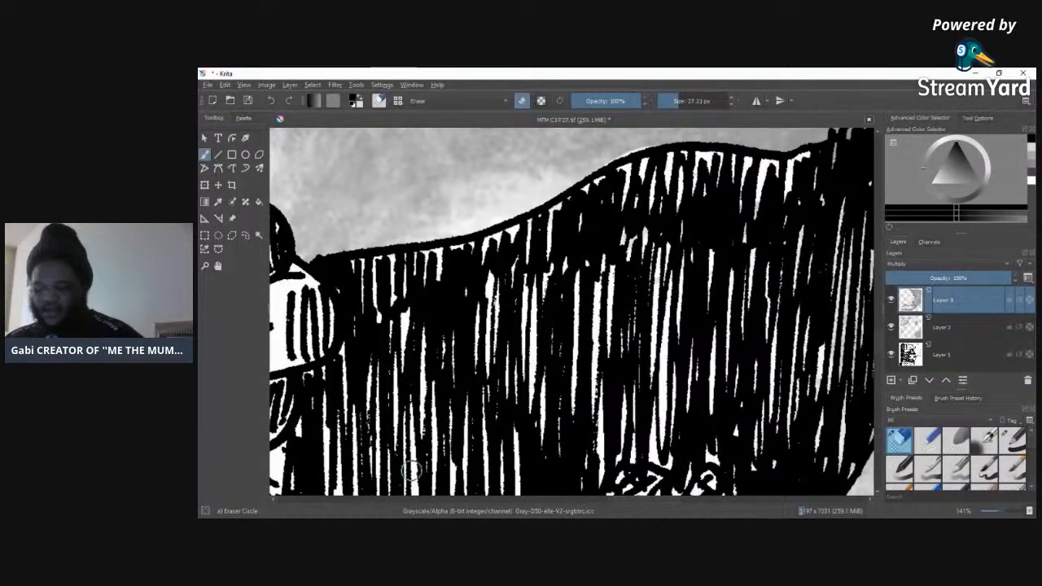
Step: Erase the tone from the knotted upper corner and right side of the large hatched black shape
{"action": "left_click_drag", "start_coordinate": [606, 500], "coordinate": [660, 500]}
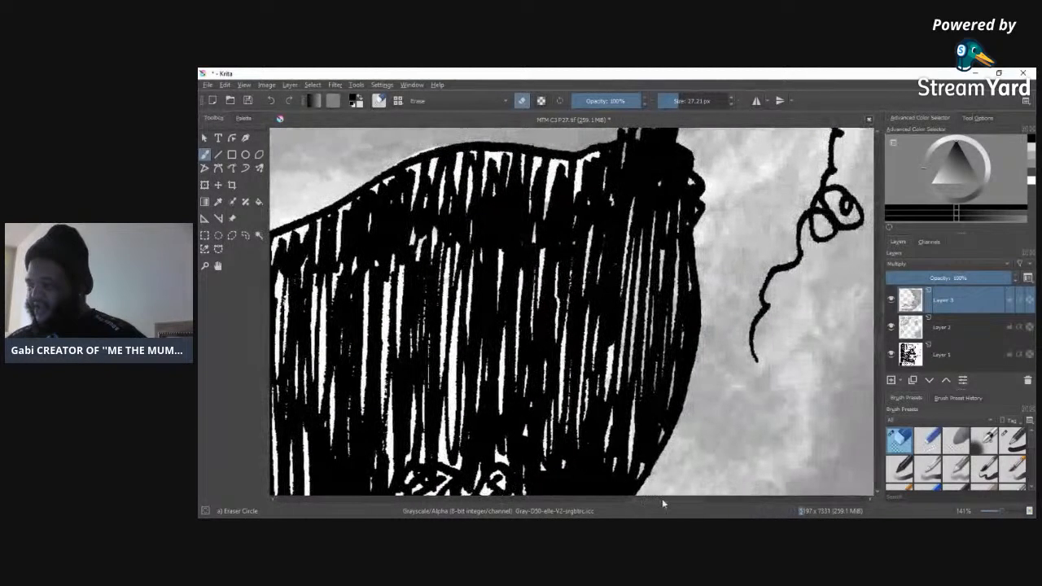
{"action": "left_click_drag", "start_coordinate": [876, 352], "coordinate": [878, 343]}
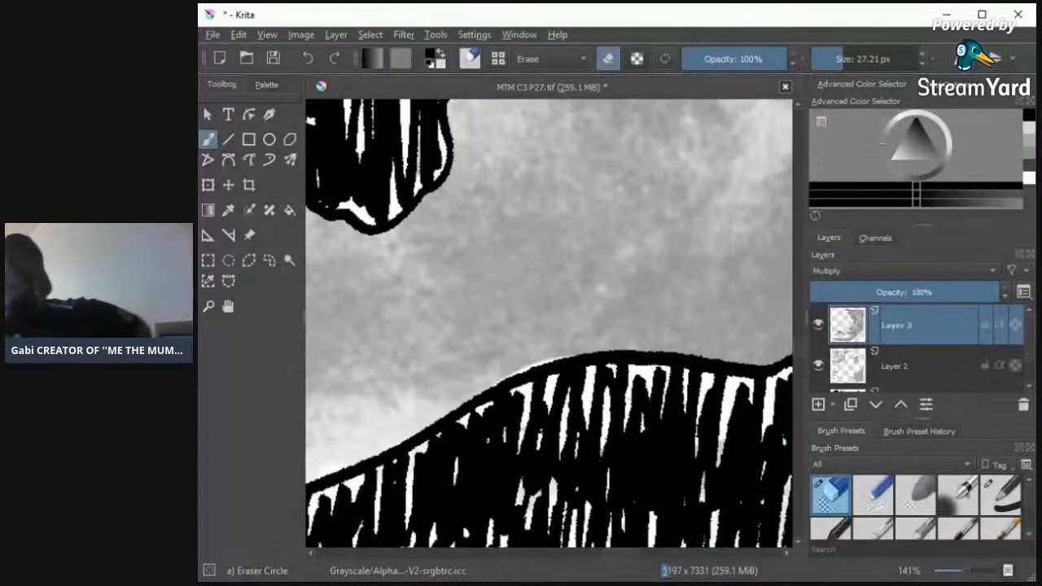
{"action": "left_click_drag", "start_coordinate": [797, 351], "coordinate": [802, 352]}
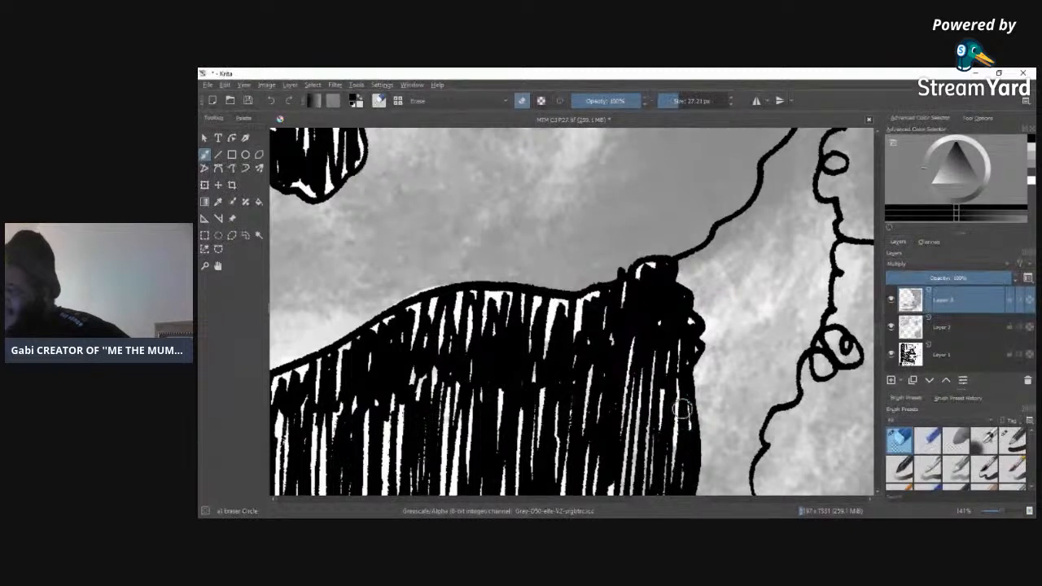
{"action": "mouse_move", "coordinate": [681, 489]}
{"action": "left_mouse_down"}
{"action": "mouse_move", "coordinate": [637, 448]}
{"action": "mouse_move", "coordinate": [617, 453]}
{"action": "left_mouse_up"}
{"action": "left_click_drag", "start_coordinate": [607, 357], "coordinate": [588, 401]}
{"action": "mouse_move", "coordinate": [637, 435]}
{"action": "left_mouse_down"}
{"action": "mouse_move", "coordinate": [662, 424]}
{"action": "mouse_move", "coordinate": [660, 474]}
{"action": "left_mouse_up"}
{"action": "left_click_drag", "start_coordinate": [681, 329], "coordinate": [686, 322]}
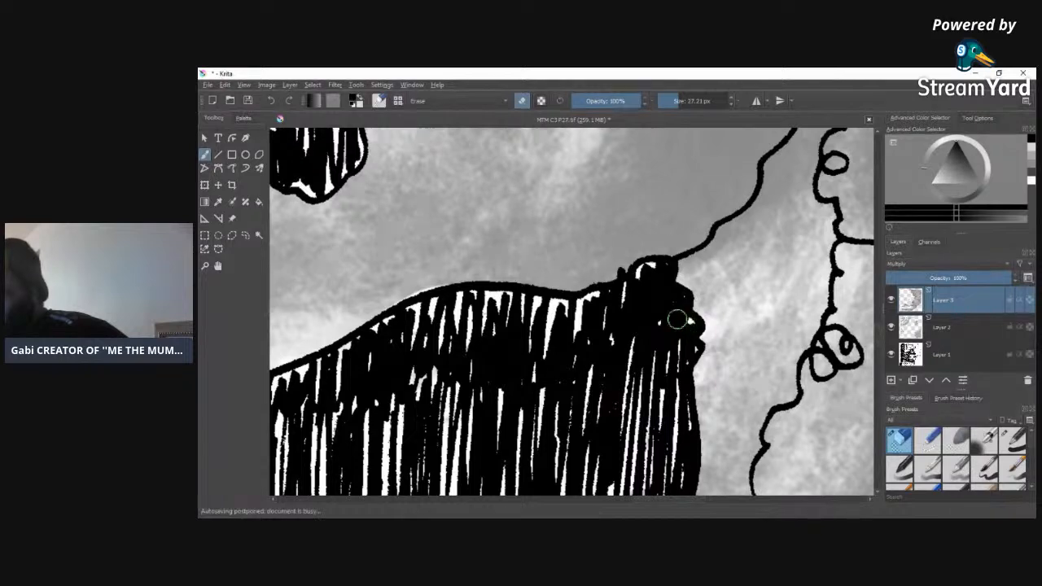
Step: Erase the tone over the crosshatched patch and the ragged tip beside it at the hatched shape's lower edge
{"action": "scroll", "coordinate": [871, 336], "scroll_direction": "down", "scroll_amount": 4}
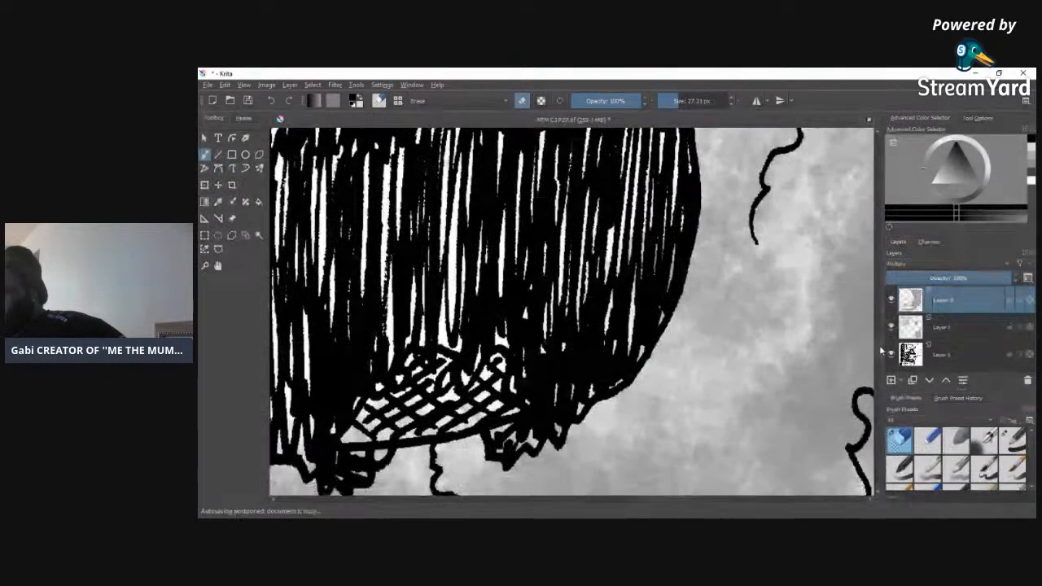
{"action": "scroll", "coordinate": [772, 310], "scroll_direction": "up", "scroll_amount": 1}
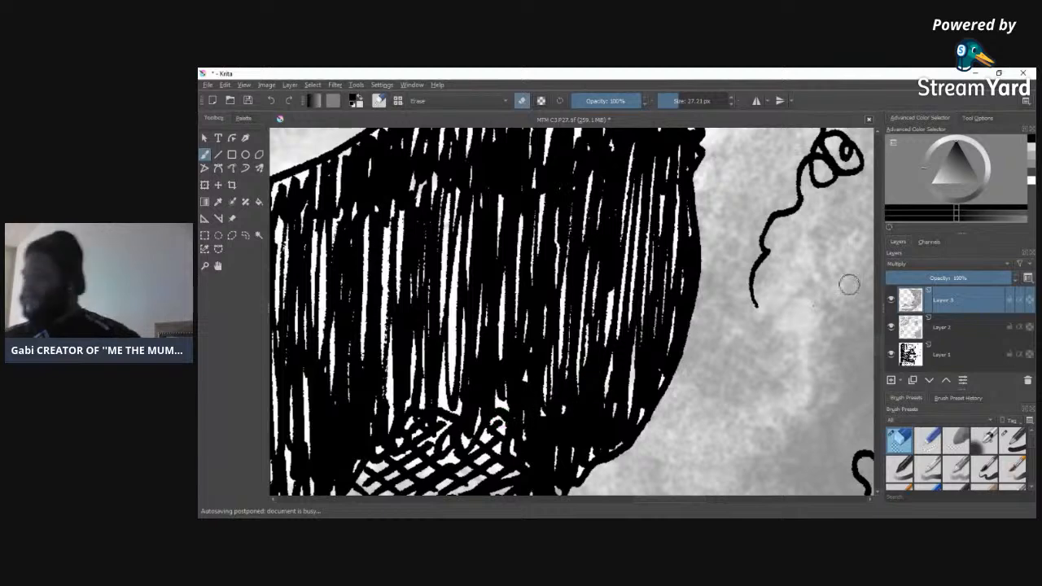
{"action": "scroll", "coordinate": [720, 267], "scroll_direction": "down", "scroll_amount": 3}
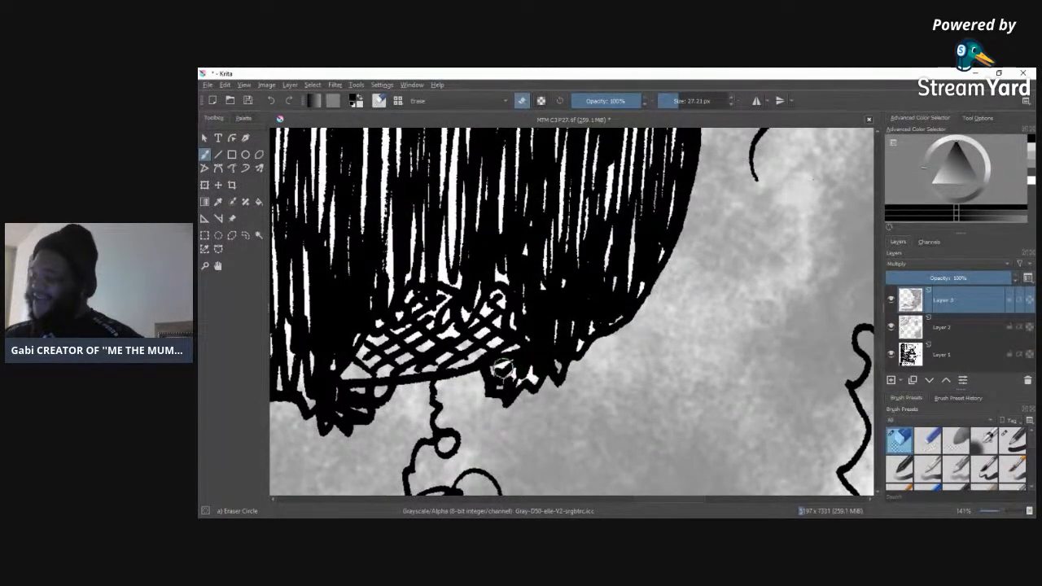
{"action": "mouse_move", "coordinate": [497, 339]}
{"action": "left_mouse_down"}
{"action": "mouse_move", "coordinate": [329, 374]}
{"action": "mouse_move", "coordinate": [429, 311]}
{"action": "mouse_move", "coordinate": [349, 347]}
{"action": "mouse_move", "coordinate": [445, 261]}
{"action": "mouse_move", "coordinate": [447, 287]}
{"action": "mouse_move", "coordinate": [480, 253]}
{"action": "mouse_move", "coordinate": [453, 317]}
{"action": "mouse_move", "coordinate": [436, 361]}
{"action": "left_mouse_up"}
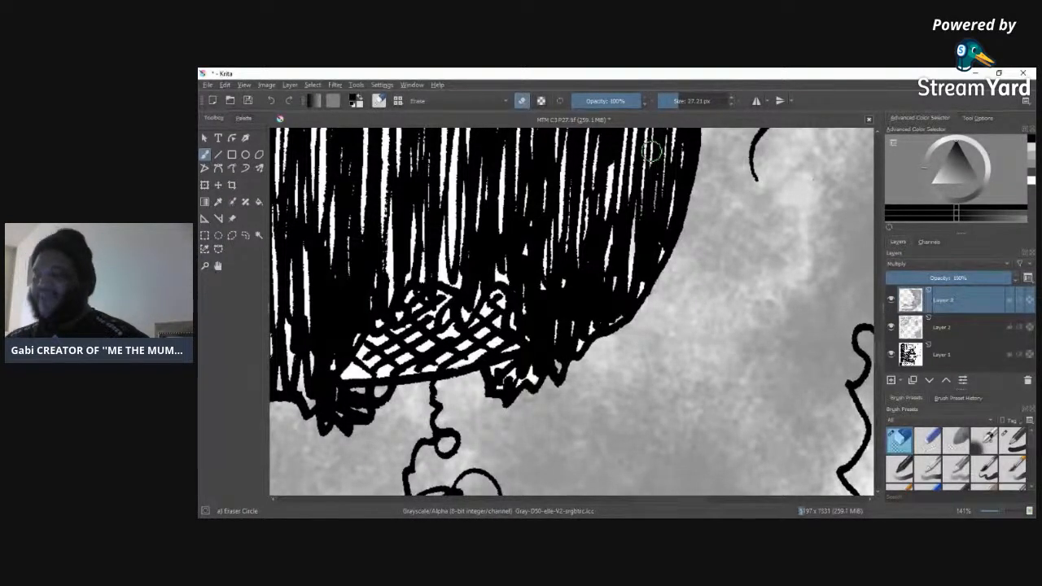
Step: Erase the remaining tone along the crosshatched patch and the ragged tips at the large hatched shape's lower edge
{"action": "mouse_move", "coordinate": [391, 330]}
{"action": "left_mouse_down"}
{"action": "mouse_move", "coordinate": [508, 314]}
{"action": "mouse_move", "coordinate": [422, 348]}
{"action": "mouse_move", "coordinate": [523, 338]}
{"action": "left_mouse_up"}
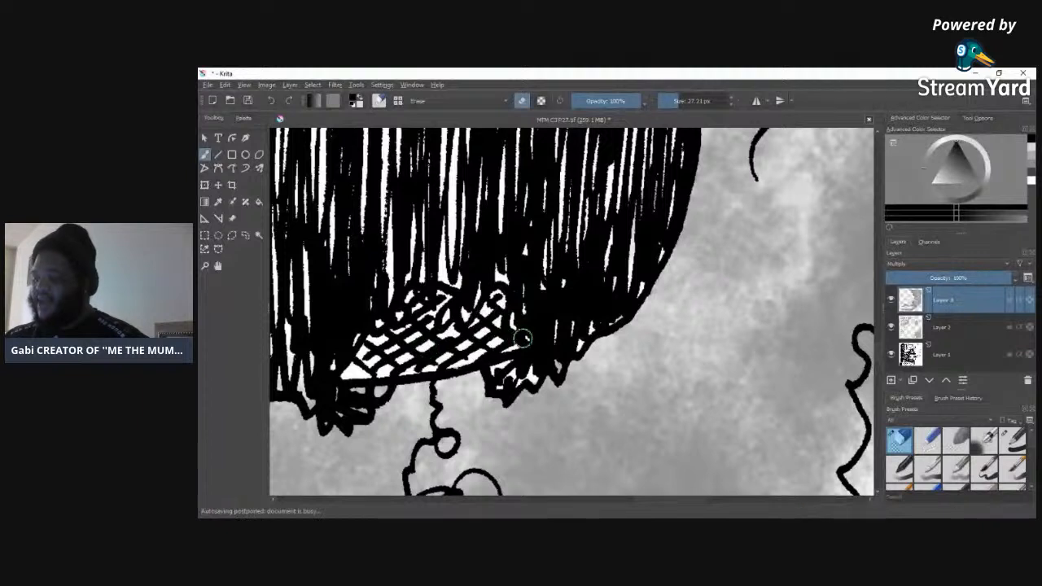
{"action": "left_click_drag", "start_coordinate": [356, 375], "coordinate": [374, 389]}
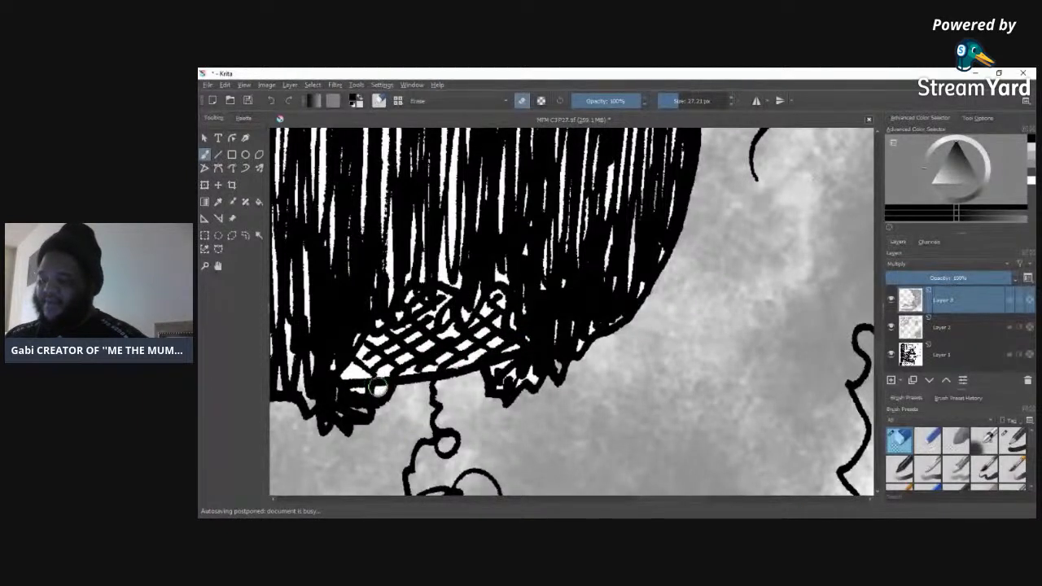
{"action": "mouse_move", "coordinate": [327, 409]}
{"action": "left_mouse_down"}
{"action": "mouse_move", "coordinate": [298, 383]}
{"action": "mouse_move", "coordinate": [276, 384]}
{"action": "mouse_move", "coordinate": [298, 386]}
{"action": "mouse_move", "coordinate": [299, 341]}
{"action": "mouse_move", "coordinate": [278, 360]}
{"action": "left_mouse_up"}
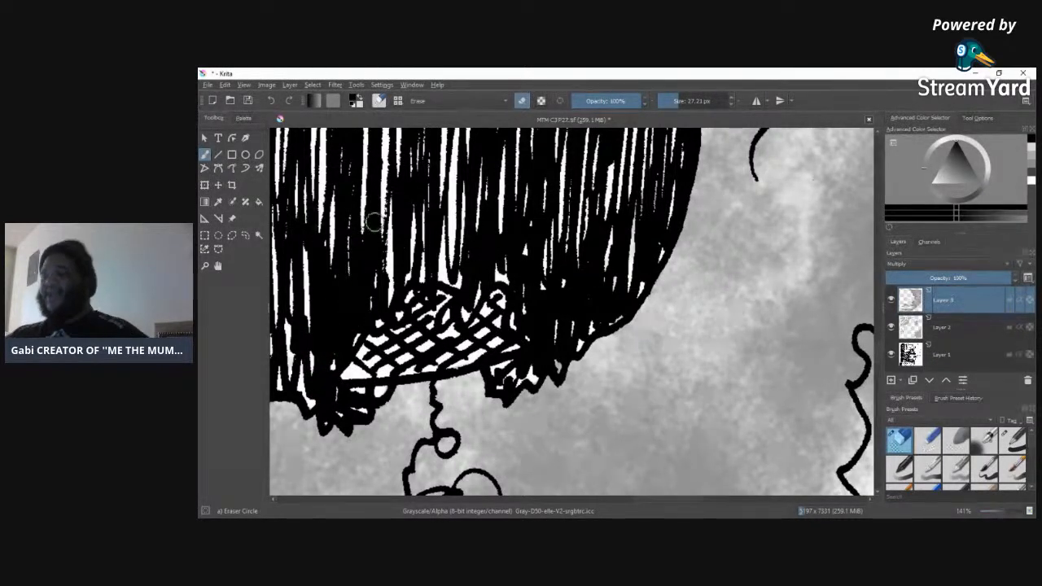
Step: Erase the tone above the lower contour of the hand and in the adjoining corner of the hatched shape
{"action": "left_click_drag", "start_coordinate": [649, 499], "coordinate": [579, 501]}
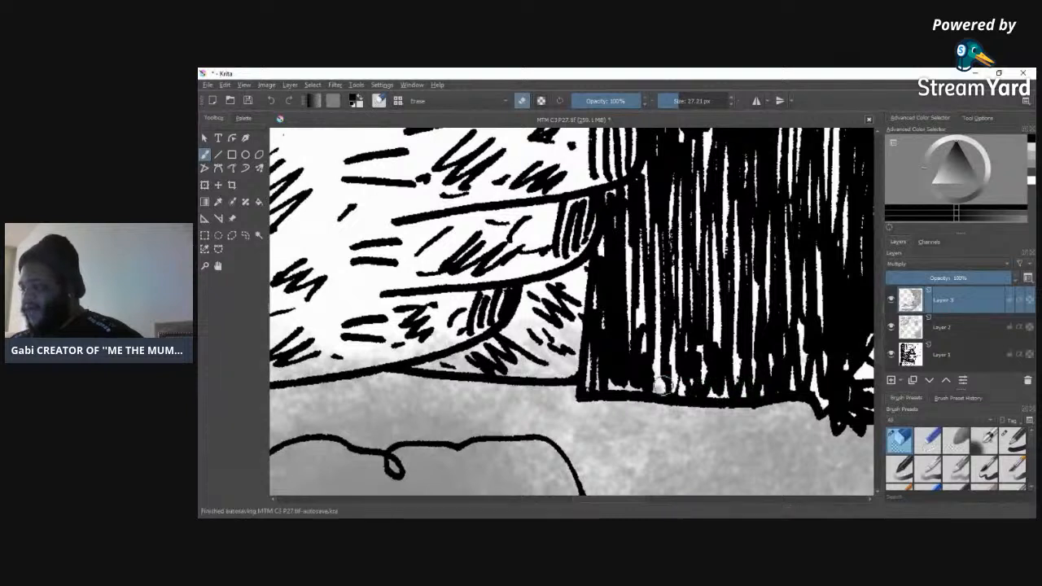
{"action": "mouse_move", "coordinate": [581, 361]}
{"action": "left_mouse_down"}
{"action": "mouse_move", "coordinate": [478, 370]}
{"action": "mouse_move", "coordinate": [382, 355]}
{"action": "mouse_move", "coordinate": [519, 340]}
{"action": "mouse_move", "coordinate": [551, 324]}
{"action": "mouse_move", "coordinate": [398, 345]}
{"action": "mouse_move", "coordinate": [529, 326]}
{"action": "mouse_move", "coordinate": [441, 360]}
{"action": "mouse_move", "coordinate": [633, 337]}
{"action": "left_mouse_up"}
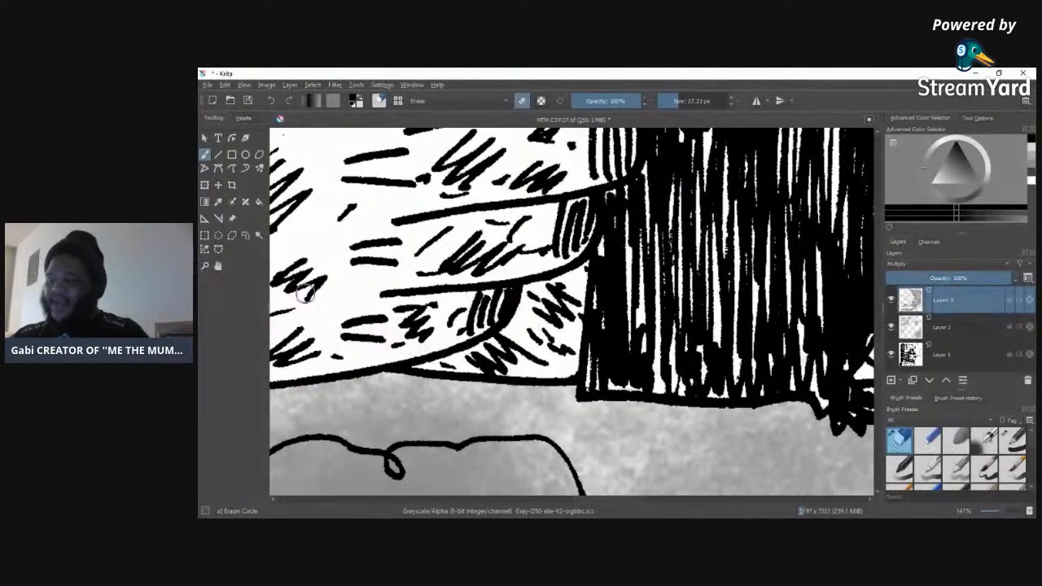
{"action": "left_click_drag", "start_coordinate": [595, 501], "coordinate": [561, 499]}
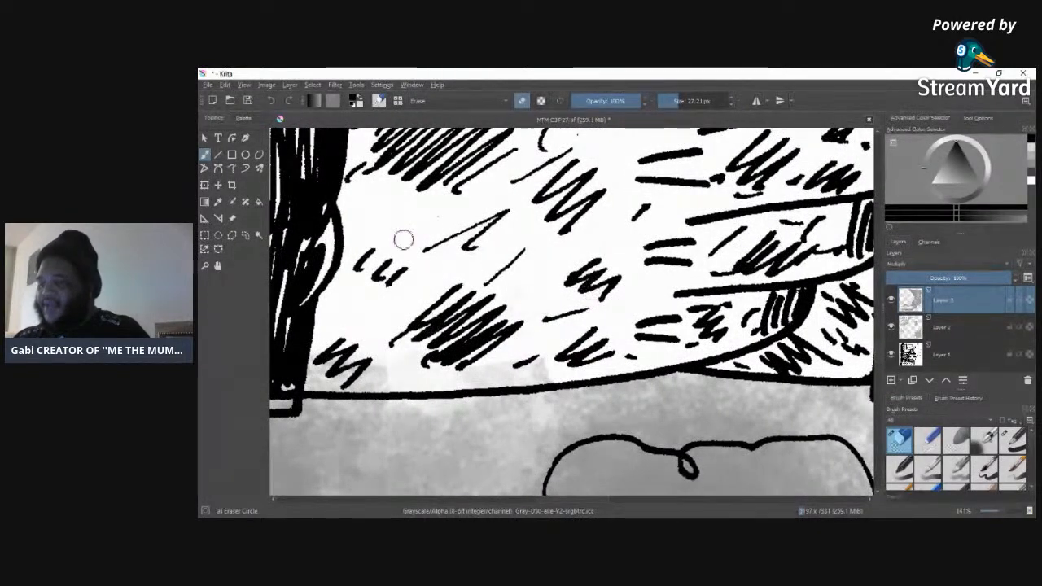
{"action": "left_click_drag", "start_coordinate": [298, 383], "coordinate": [395, 364]}
{"action": "mouse_move", "coordinate": [465, 367]}
{"action": "left_mouse_down"}
{"action": "mouse_move", "coordinate": [602, 355]}
{"action": "mouse_move", "coordinate": [404, 375]}
{"action": "mouse_move", "coordinate": [563, 372]}
{"action": "mouse_move", "coordinate": [530, 381]}
{"action": "left_mouse_up"}
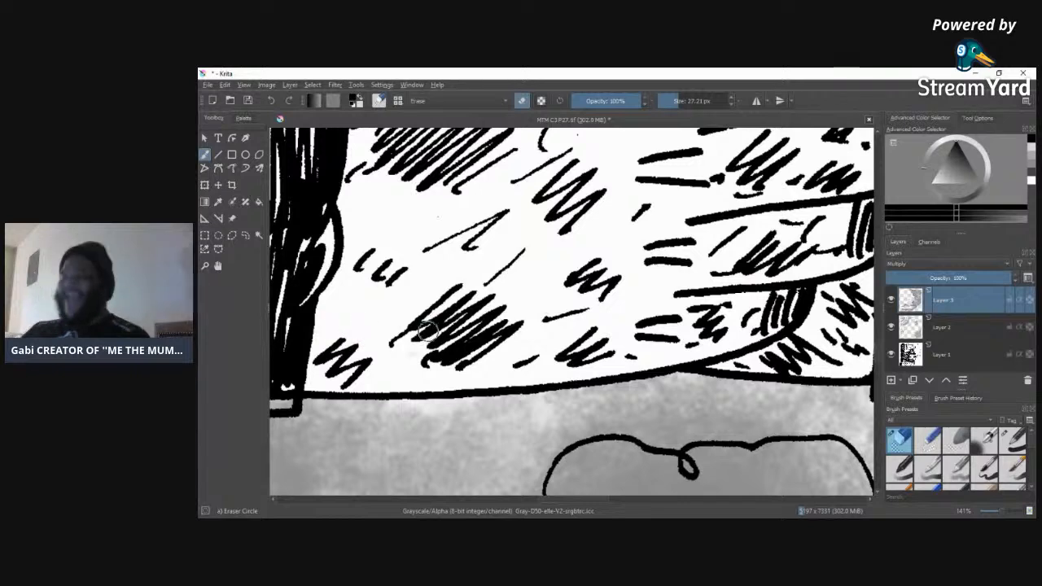
Step: Clear the tone from the narrow white band and the hatch gaps just above it, beneath the crosshatched patch
{"action": "left_click_drag", "start_coordinate": [591, 496], "coordinate": [533, 496]}
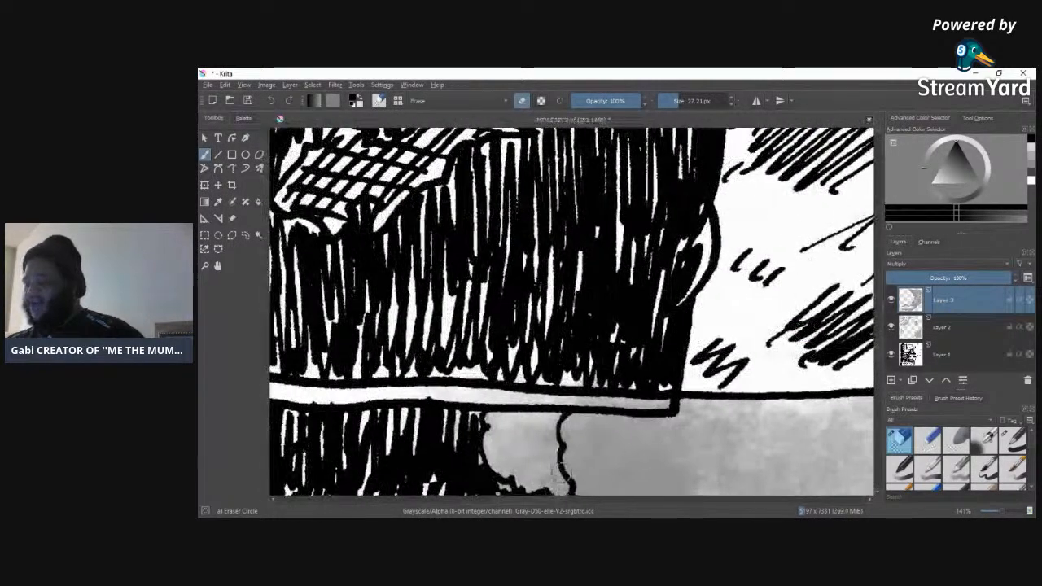
{"action": "mouse_move", "coordinate": [666, 383]}
{"action": "left_mouse_down"}
{"action": "mouse_move", "coordinate": [363, 385]}
{"action": "mouse_move", "coordinate": [318, 403]}
{"action": "left_mouse_up"}
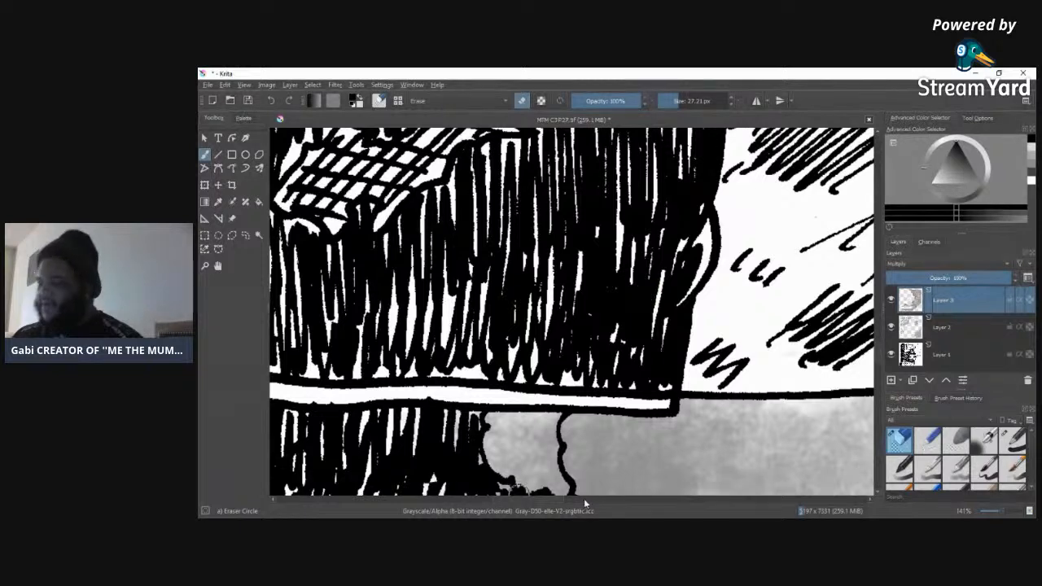
{"action": "left_click_drag", "start_coordinate": [555, 500], "coordinate": [516, 502]}
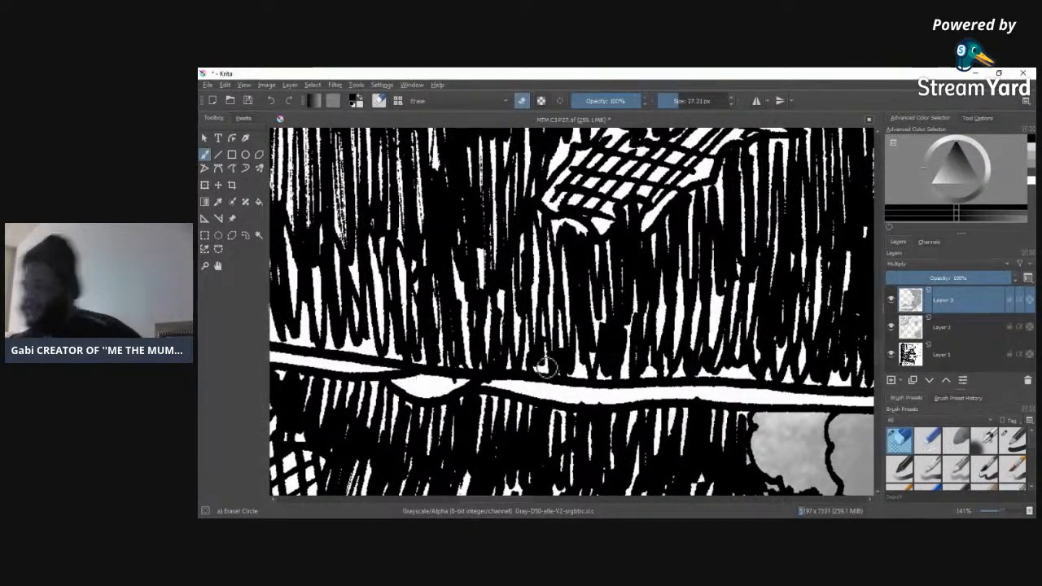
Step: Erase the tone between the hatch lines along the bumpy upper contour of the black shape below the white band
{"action": "scroll", "coordinate": [872, 358], "scroll_direction": "down", "scroll_amount": 5}
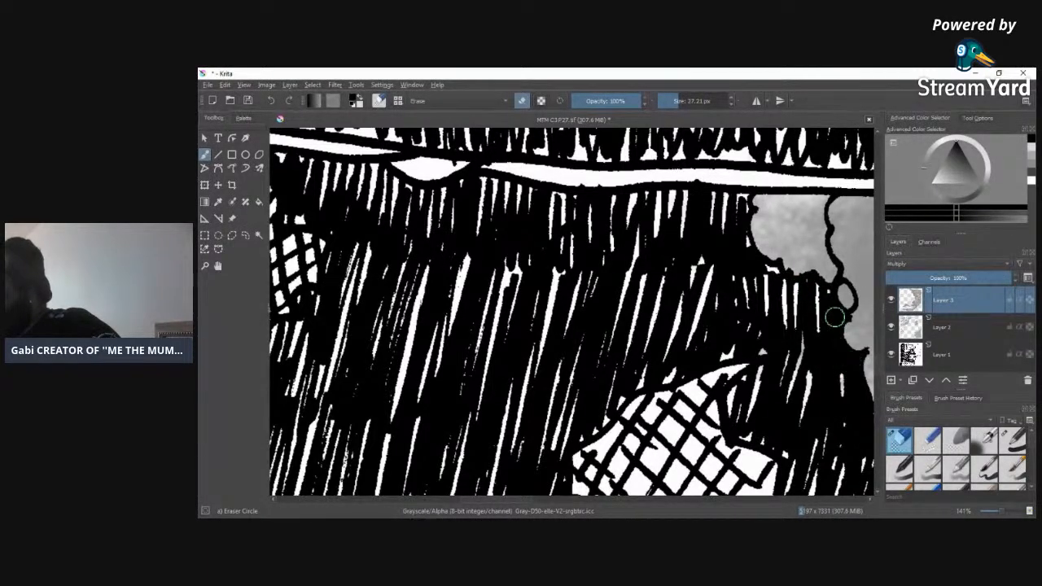
{"action": "left_click_drag", "start_coordinate": [516, 500], "coordinate": [595, 500]}
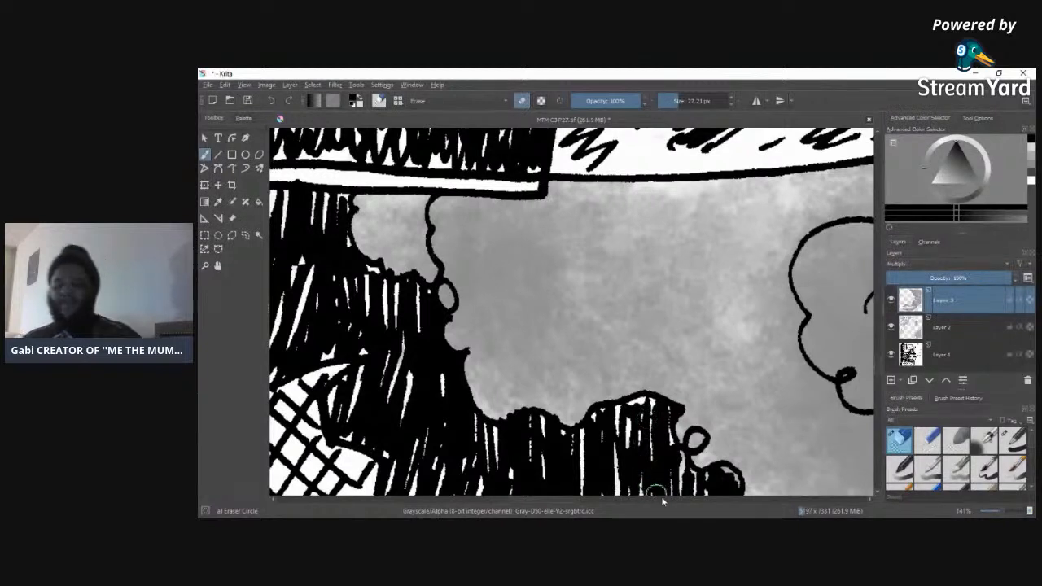
{"action": "left_click_drag", "start_coordinate": [679, 469], "coordinate": [682, 477]}
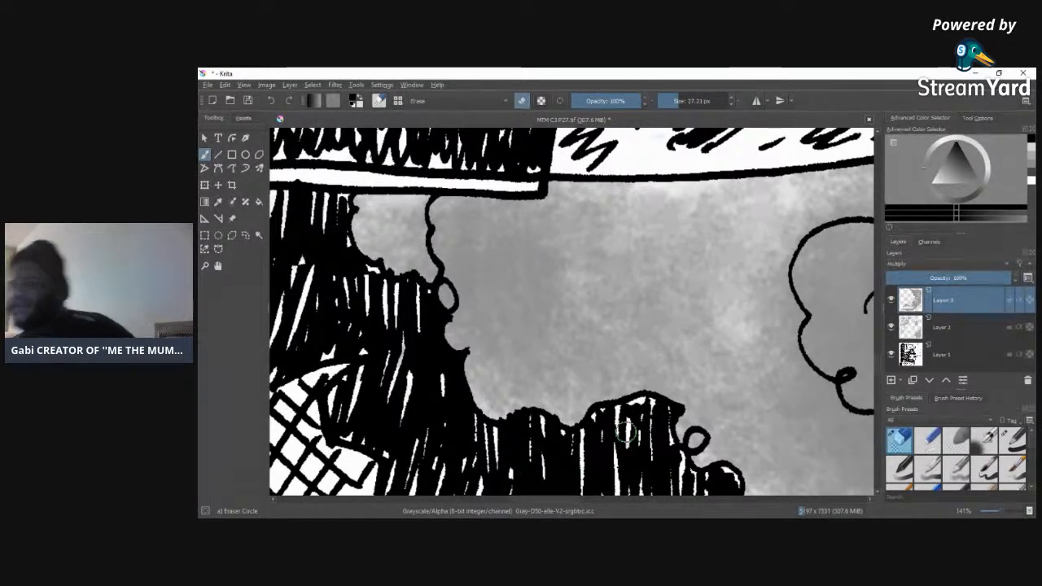
{"action": "scroll", "coordinate": [864, 358], "scroll_direction": "down", "scroll_amount": 5}
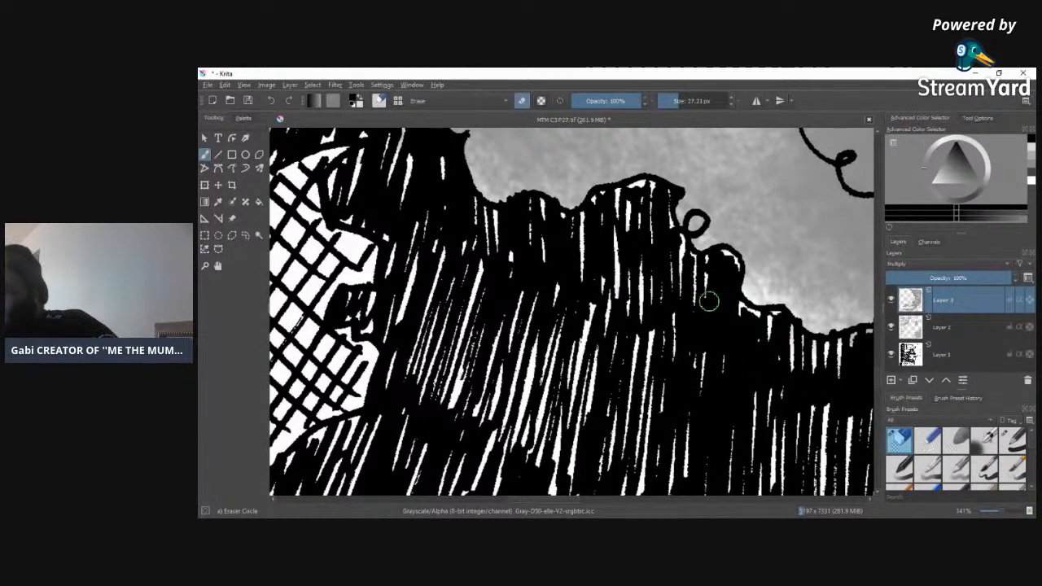
{"action": "left_click_drag", "start_coordinate": [536, 500], "coordinate": [584, 498]}
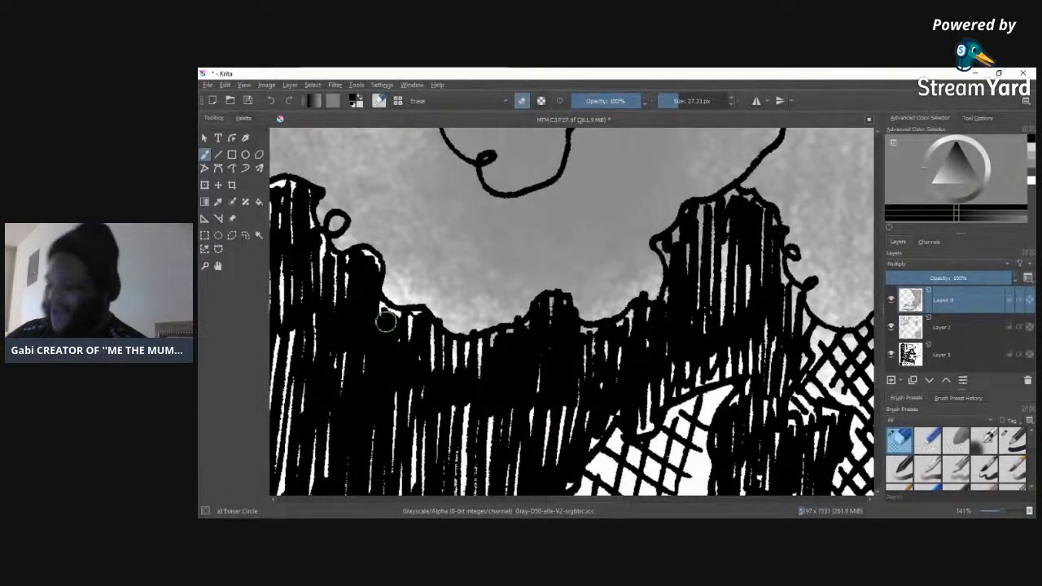
{"action": "mouse_move", "coordinate": [387, 314]}
{"action": "left_mouse_down"}
{"action": "mouse_move", "coordinate": [417, 325]}
{"action": "mouse_move", "coordinate": [434, 370]}
{"action": "mouse_move", "coordinate": [429, 335]}
{"action": "left_mouse_up"}
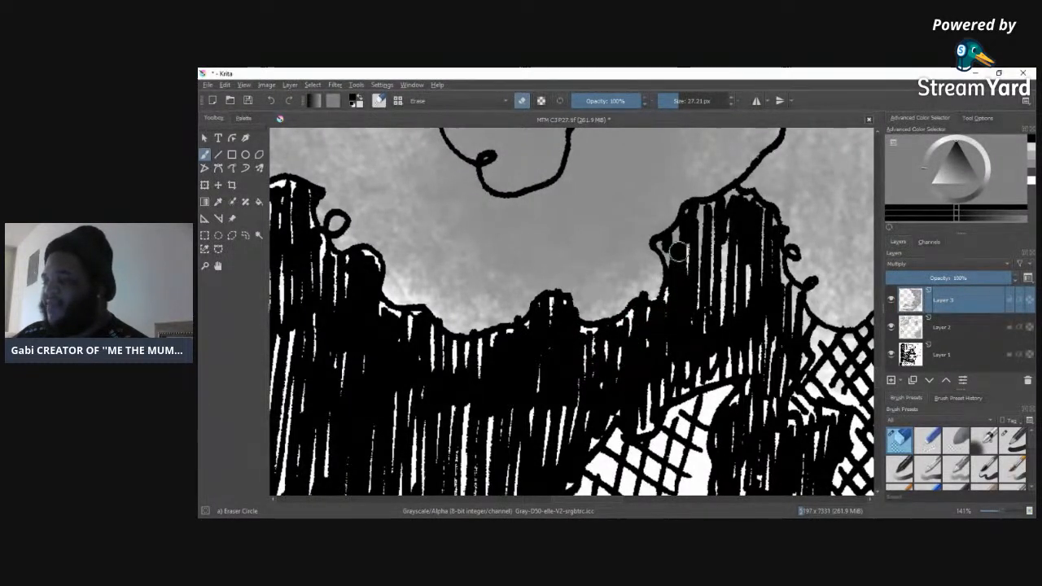
Step: Erase the tone inside the tall hatched peak and the crosshatched area beside it, up to the vertical panel line
{"action": "left_click_drag", "start_coordinate": [666, 252], "coordinate": [691, 226]}
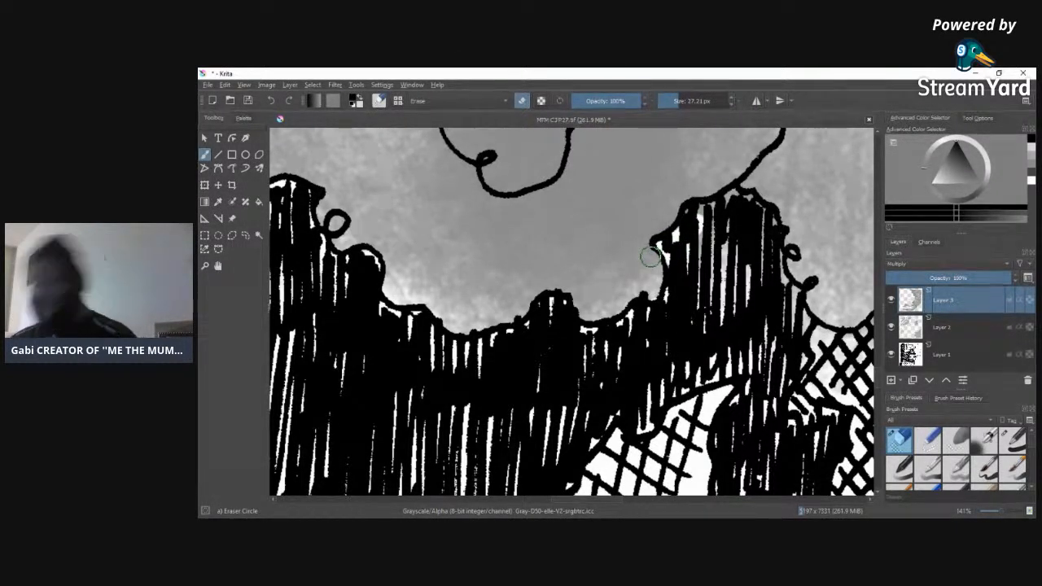
{"action": "mouse_move", "coordinate": [651, 257]}
{"action": "left_mouse_down"}
{"action": "mouse_move", "coordinate": [684, 247]}
{"action": "mouse_move", "coordinate": [698, 213]}
{"action": "mouse_move", "coordinate": [733, 199]}
{"action": "mouse_move", "coordinate": [705, 216]}
{"action": "mouse_move", "coordinate": [757, 210]}
{"action": "mouse_move", "coordinate": [736, 196]}
{"action": "mouse_move", "coordinate": [763, 228]}
{"action": "left_mouse_up"}
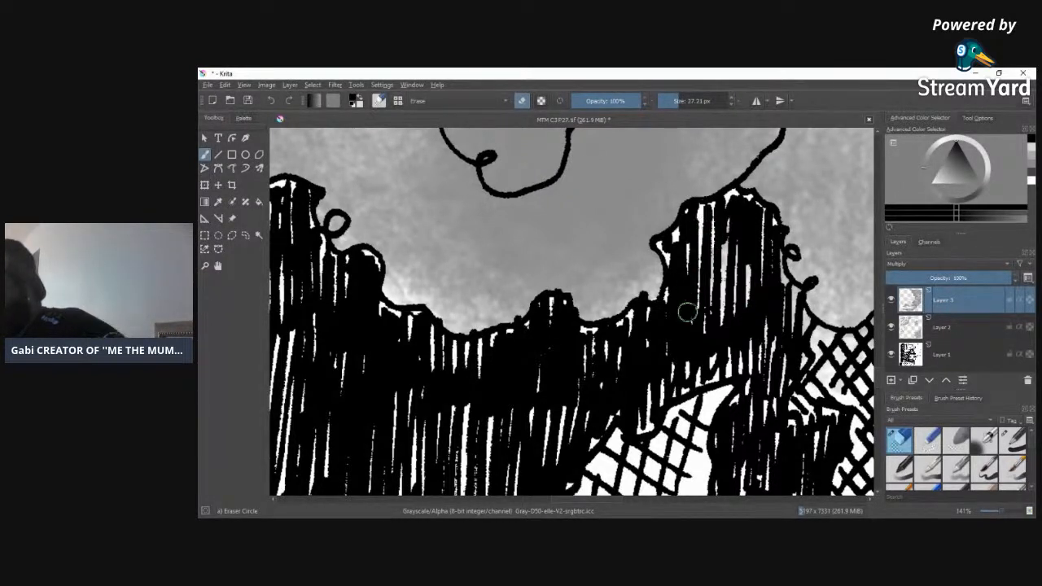
{"action": "mouse_move", "coordinate": [700, 239]}
{"action": "left_mouse_down"}
{"action": "mouse_move", "coordinate": [734, 336]}
{"action": "mouse_move", "coordinate": [741, 240]}
{"action": "mouse_move", "coordinate": [763, 362]}
{"action": "mouse_move", "coordinate": [759, 268]}
{"action": "mouse_move", "coordinate": [773, 368]}
{"action": "mouse_move", "coordinate": [793, 292]}
{"action": "left_mouse_up"}
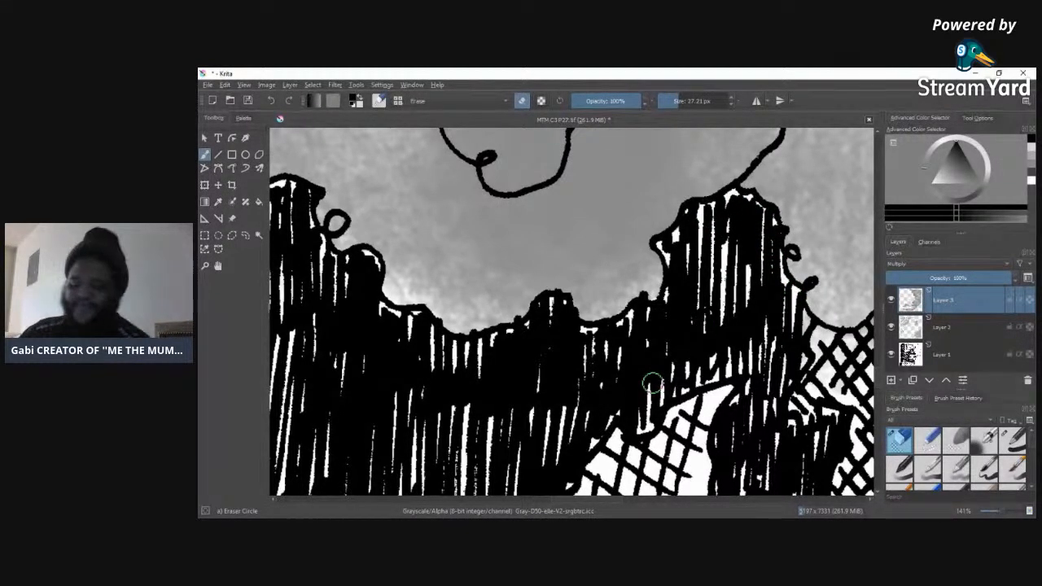
{"action": "left_click_drag", "start_coordinate": [579, 498], "coordinate": [617, 500]}
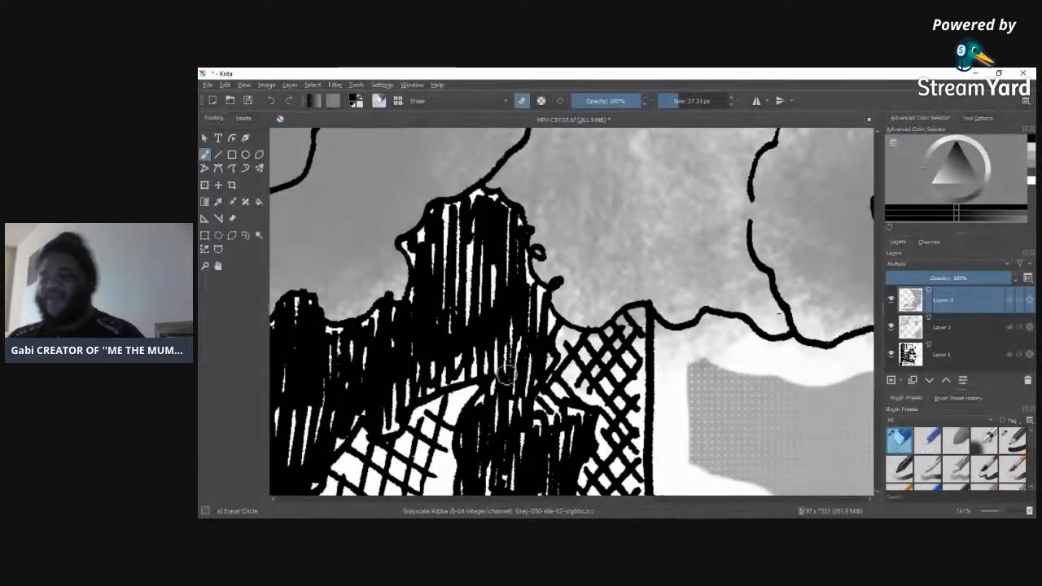
{"action": "mouse_move", "coordinate": [551, 346]}
{"action": "left_mouse_down"}
{"action": "mouse_move", "coordinate": [612, 335]}
{"action": "mouse_move", "coordinate": [641, 316]}
{"action": "mouse_move", "coordinate": [639, 371]}
{"action": "left_mouse_up"}
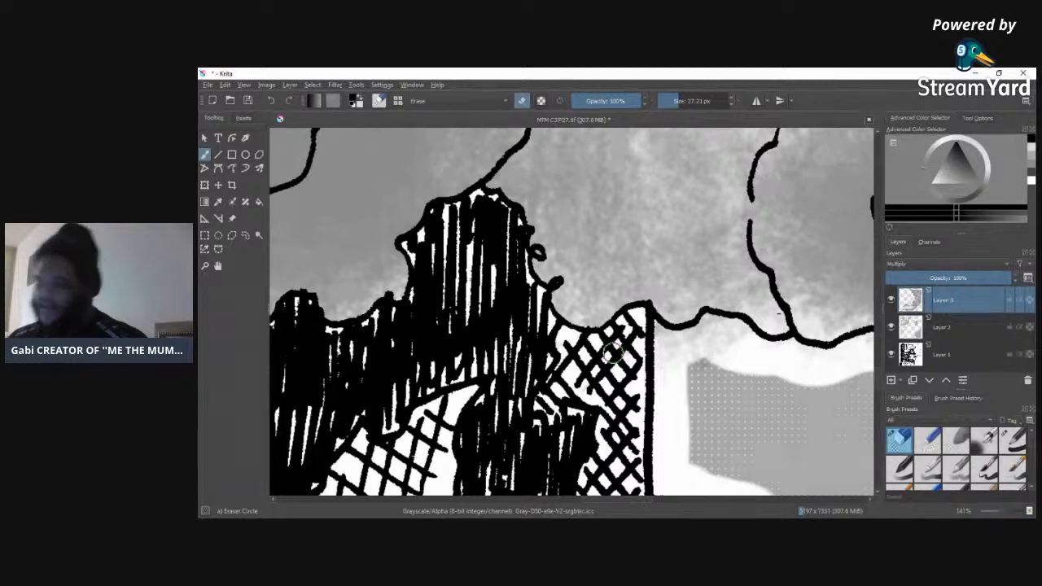
{"action": "left_click", "coordinate": [999, 74]}
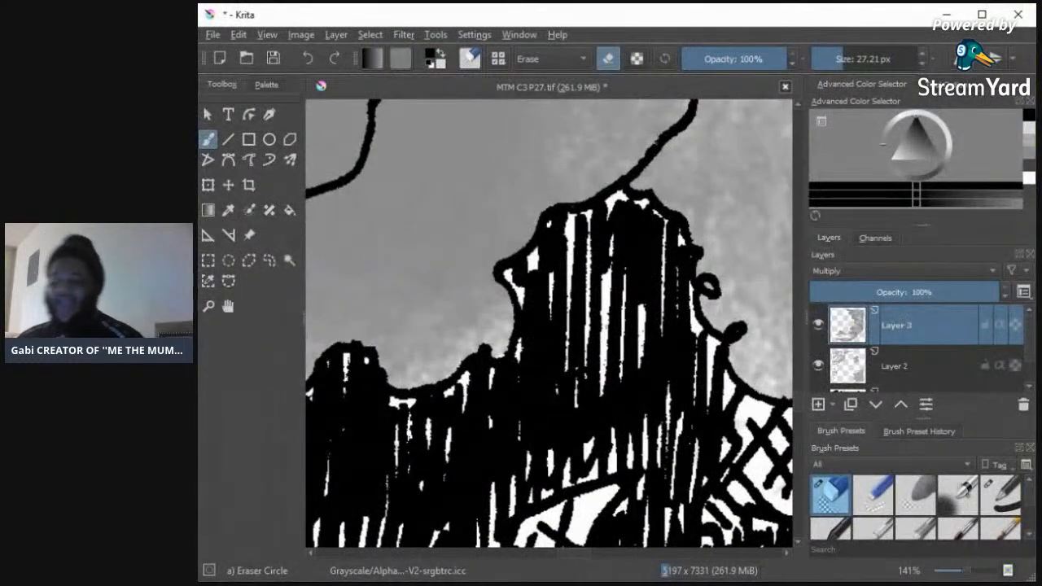
{"action": "left_click", "coordinate": [982, 14]}
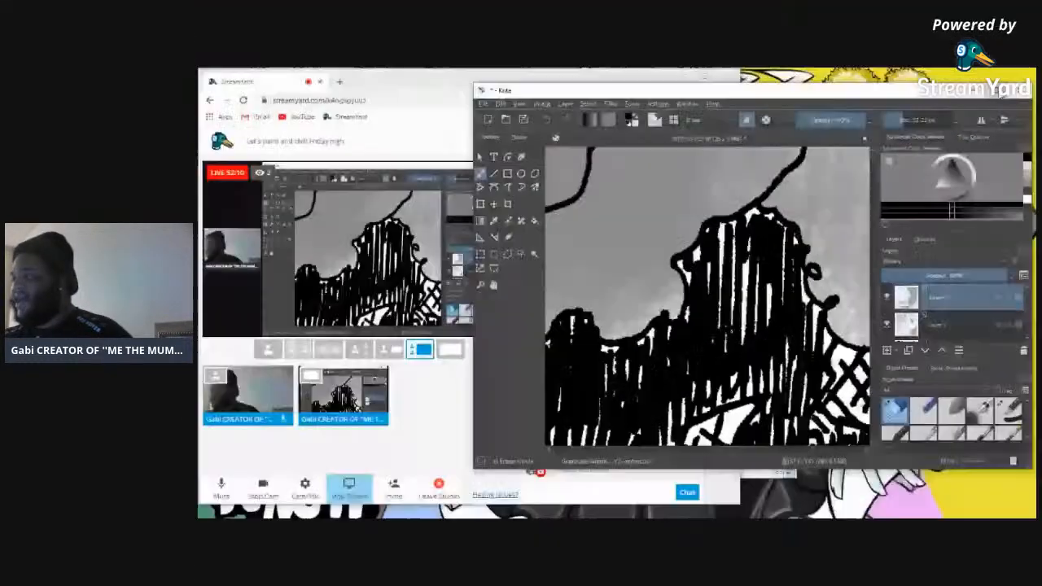
Step: Erase the tone spilling below the cloud's lower outline, clearing its white border and the dotted background up to the small loop
{"action": "mouse_move", "coordinate": [658, 356]}
{"action": "left_mouse_down"}
{"action": "mouse_move", "coordinate": [647, 325]}
{"action": "mouse_move", "coordinate": [691, 341]}
{"action": "mouse_move", "coordinate": [640, 365]}
{"action": "mouse_move", "coordinate": [751, 342]}
{"action": "mouse_move", "coordinate": [731, 344]}
{"action": "mouse_move", "coordinate": [741, 330]}
{"action": "mouse_move", "coordinate": [713, 321]}
{"action": "mouse_move", "coordinate": [649, 370]}
{"action": "mouse_move", "coordinate": [680, 356]}
{"action": "mouse_move", "coordinate": [622, 373]}
{"action": "mouse_move", "coordinate": [739, 354]}
{"action": "left_mouse_up"}
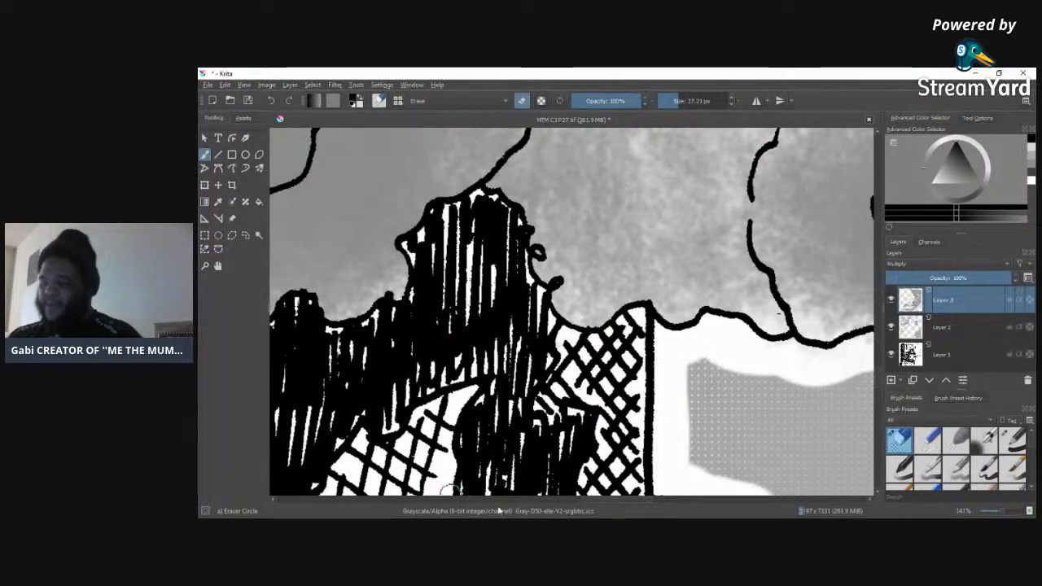
{"action": "left_click_drag", "start_coordinate": [583, 500], "coordinate": [628, 498]}
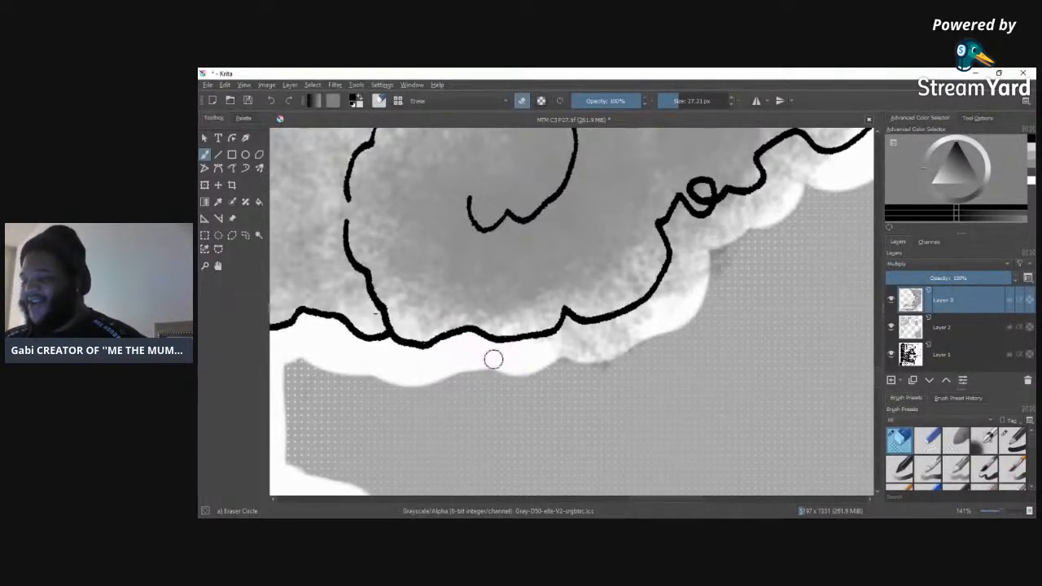
{"action": "mouse_move", "coordinate": [561, 333]}
{"action": "left_mouse_down"}
{"action": "mouse_move", "coordinate": [576, 332]}
{"action": "mouse_move", "coordinate": [577, 354]}
{"action": "mouse_move", "coordinate": [640, 333]}
{"action": "mouse_move", "coordinate": [610, 365]}
{"action": "mouse_move", "coordinate": [627, 337]}
{"action": "left_mouse_up"}
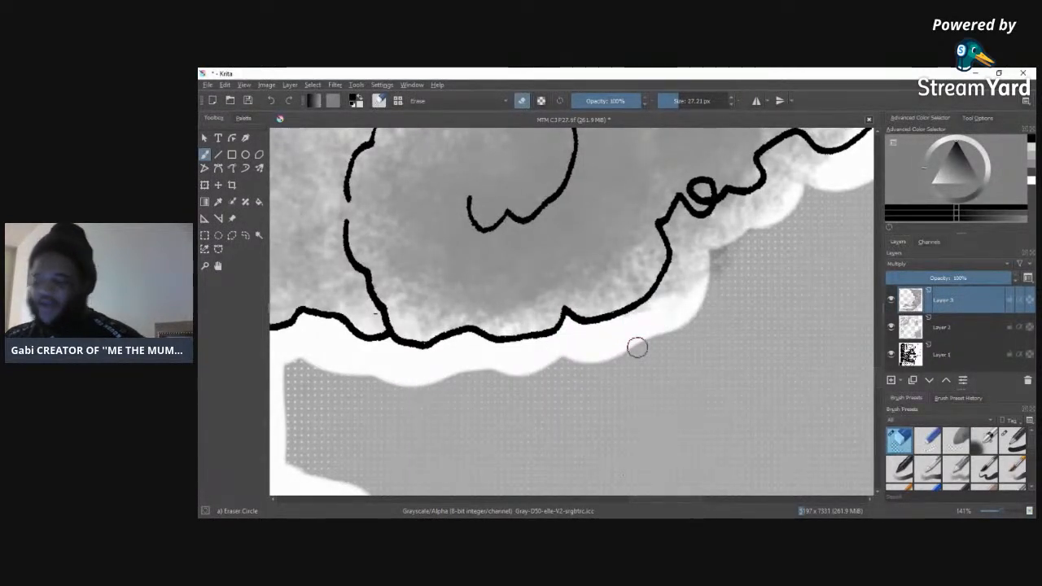
{"action": "mouse_move", "coordinate": [673, 293]}
{"action": "left_mouse_down"}
{"action": "mouse_move", "coordinate": [648, 311]}
{"action": "mouse_move", "coordinate": [659, 304]}
{"action": "mouse_move", "coordinate": [647, 343]}
{"action": "mouse_move", "coordinate": [735, 242]}
{"action": "mouse_move", "coordinate": [686, 275]}
{"action": "mouse_move", "coordinate": [759, 215]}
{"action": "mouse_move", "coordinate": [693, 268]}
{"action": "left_mouse_up"}
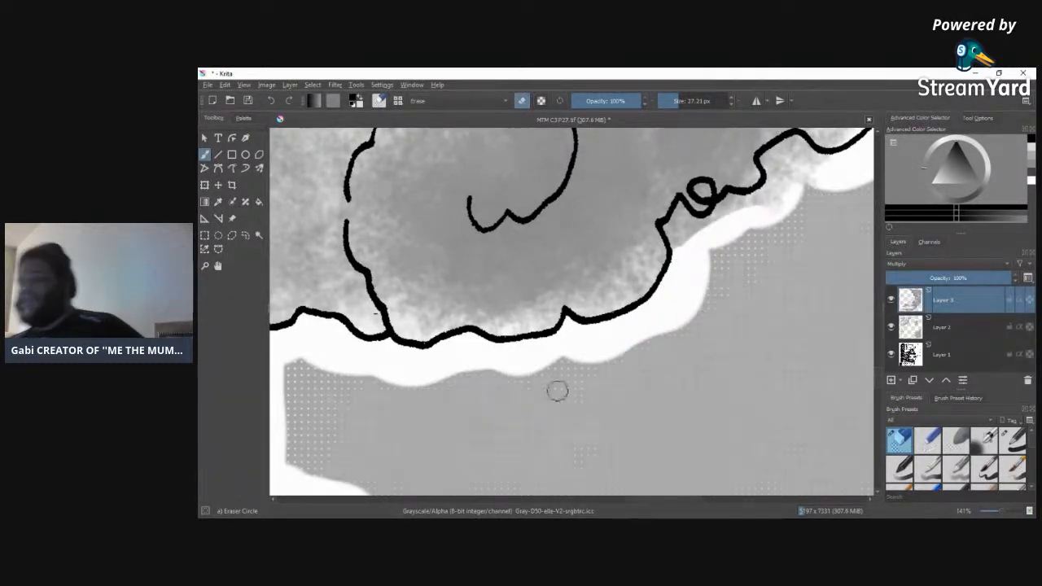
{"action": "mouse_move", "coordinate": [679, 245]}
{"action": "left_mouse_down"}
{"action": "mouse_move", "coordinate": [681, 211]}
{"action": "mouse_move", "coordinate": [693, 240]}
{"action": "mouse_move", "coordinate": [693, 229]}
{"action": "mouse_move", "coordinate": [731, 201]}
{"action": "mouse_move", "coordinate": [768, 194]}
{"action": "mouse_move", "coordinate": [732, 209]}
{"action": "mouse_move", "coordinate": [793, 180]}
{"action": "mouse_move", "coordinate": [715, 222]}
{"action": "mouse_move", "coordinate": [782, 204]}
{"action": "mouse_move", "coordinate": [741, 256]}
{"action": "mouse_move", "coordinate": [784, 194]}
{"action": "mouse_move", "coordinate": [790, 227]}
{"action": "mouse_move", "coordinate": [777, 212]}
{"action": "mouse_move", "coordinate": [804, 224]}
{"action": "mouse_move", "coordinate": [809, 187]}
{"action": "mouse_move", "coordinate": [791, 176]}
{"action": "mouse_move", "coordinate": [775, 183]}
{"action": "mouse_move", "coordinate": [768, 156]}
{"action": "mouse_move", "coordinate": [793, 143]}
{"action": "mouse_move", "coordinate": [818, 167]}
{"action": "left_mouse_up"}
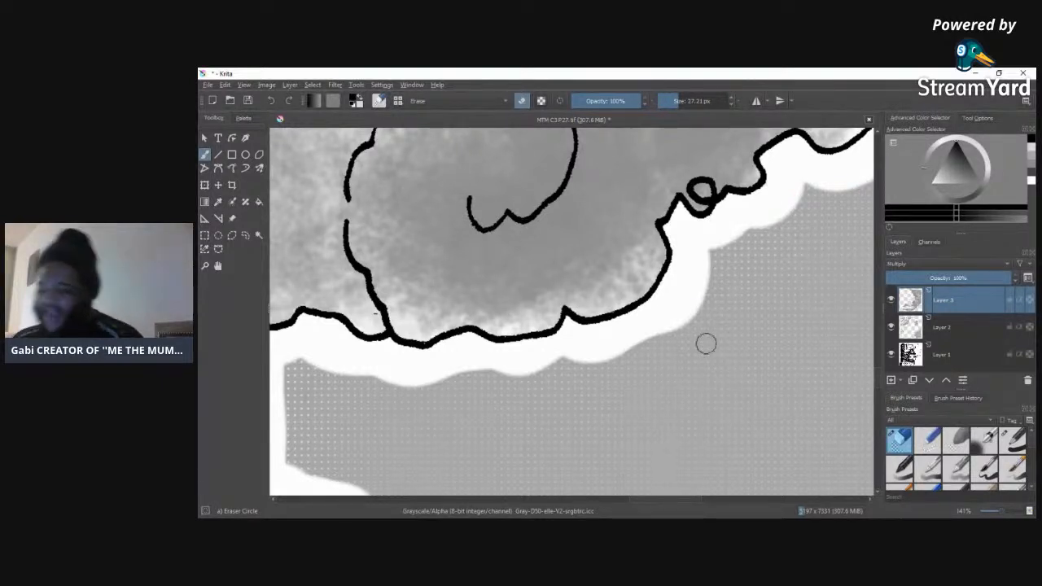
Step: Erase the stray tone outside the wavy cloud outline above the small loop, including the dark smudges over the dotted background
{"action": "left_click_drag", "start_coordinate": [644, 503], "coordinate": [689, 505]}
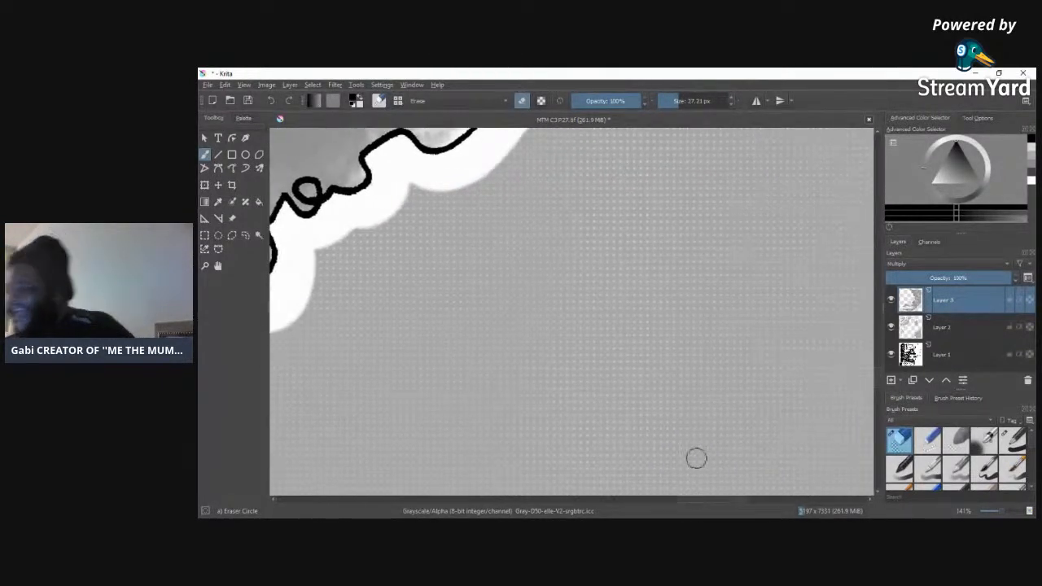
{"action": "scroll", "coordinate": [858, 368], "scroll_direction": "up", "scroll_amount": 6}
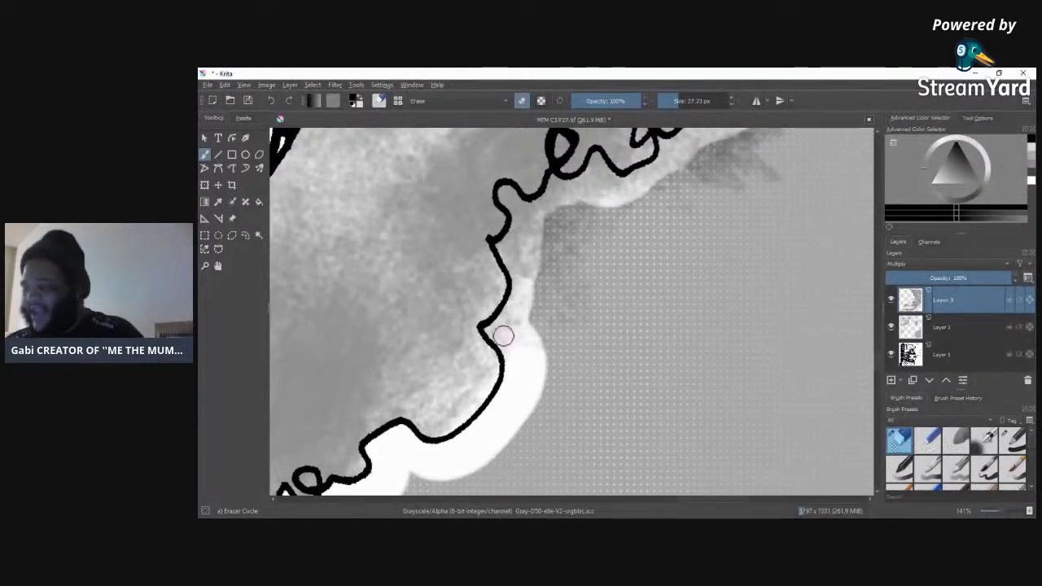
{"action": "mouse_move", "coordinate": [513, 366]}
{"action": "left_mouse_down"}
{"action": "mouse_move", "coordinate": [519, 342]}
{"action": "mouse_move", "coordinate": [503, 331]}
{"action": "mouse_move", "coordinate": [513, 306]}
{"action": "mouse_move", "coordinate": [497, 330]}
{"action": "mouse_move", "coordinate": [525, 264]}
{"action": "mouse_move", "coordinate": [522, 288]}
{"action": "mouse_move", "coordinate": [503, 244]}
{"action": "mouse_move", "coordinate": [523, 229]}
{"action": "mouse_move", "coordinate": [531, 285]}
{"action": "mouse_move", "coordinate": [542, 229]}
{"action": "mouse_move", "coordinate": [555, 232]}
{"action": "mouse_move", "coordinate": [538, 332]}
{"action": "mouse_move", "coordinate": [588, 221]}
{"action": "mouse_move", "coordinate": [576, 305]}
{"action": "mouse_move", "coordinate": [537, 339]}
{"action": "mouse_move", "coordinate": [576, 202]}
{"action": "left_mouse_up"}
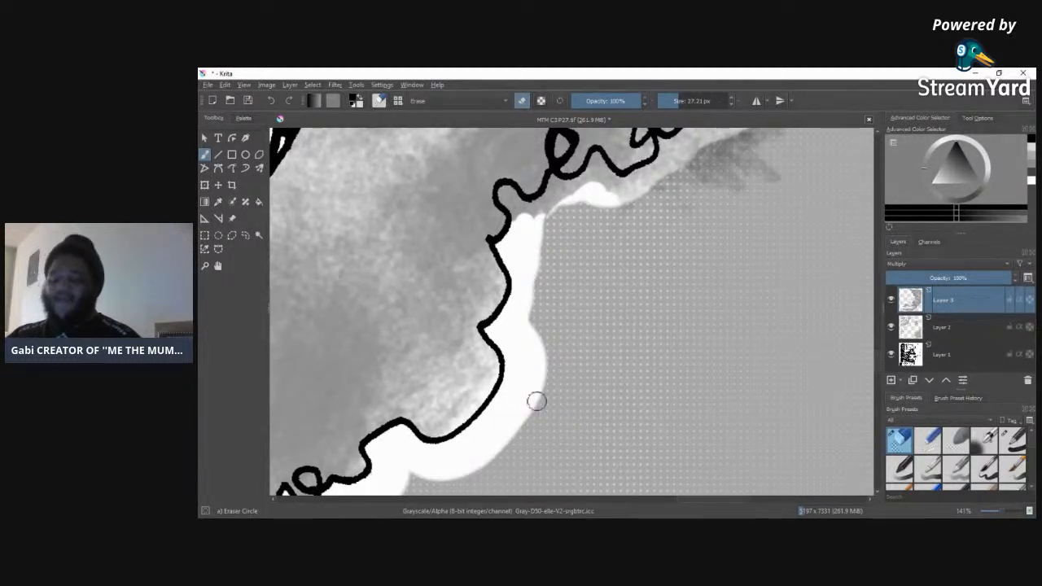
{"action": "mouse_move", "coordinate": [523, 221]}
{"action": "left_mouse_down"}
{"action": "mouse_move", "coordinate": [504, 194]}
{"action": "mouse_move", "coordinate": [554, 214]}
{"action": "mouse_move", "coordinate": [522, 209]}
{"action": "mouse_move", "coordinate": [555, 181]}
{"action": "mouse_move", "coordinate": [567, 196]}
{"action": "mouse_move", "coordinate": [555, 181]}
{"action": "mouse_move", "coordinate": [589, 179]}
{"action": "mouse_move", "coordinate": [581, 183]}
{"action": "mouse_move", "coordinate": [597, 157]}
{"action": "mouse_move", "coordinate": [587, 182]}
{"action": "mouse_move", "coordinate": [605, 166]}
{"action": "mouse_move", "coordinate": [622, 190]}
{"action": "mouse_move", "coordinate": [603, 182]}
{"action": "mouse_move", "coordinate": [631, 186]}
{"action": "mouse_move", "coordinate": [653, 170]}
{"action": "mouse_move", "coordinate": [632, 185]}
{"action": "mouse_move", "coordinate": [716, 167]}
{"action": "left_mouse_up"}
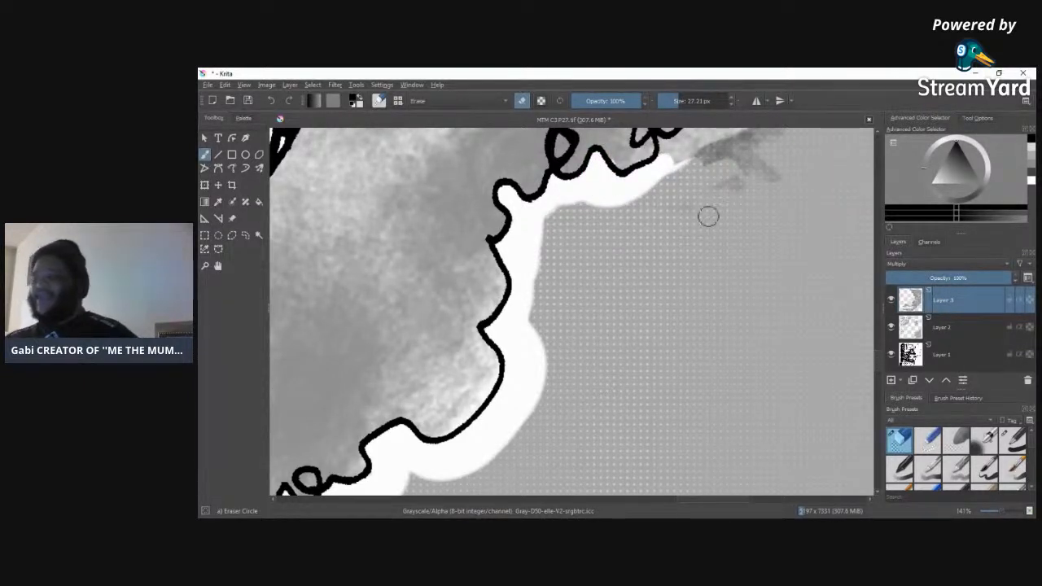
{"action": "mouse_move", "coordinate": [724, 187]}
{"action": "left_mouse_down"}
{"action": "mouse_move", "coordinate": [791, 163]}
{"action": "mouse_move", "coordinate": [741, 151]}
{"action": "mouse_move", "coordinate": [672, 177]}
{"action": "mouse_move", "coordinate": [724, 147]}
{"action": "mouse_move", "coordinate": [722, 133]}
{"action": "mouse_move", "coordinate": [659, 187]}
{"action": "left_mouse_up"}
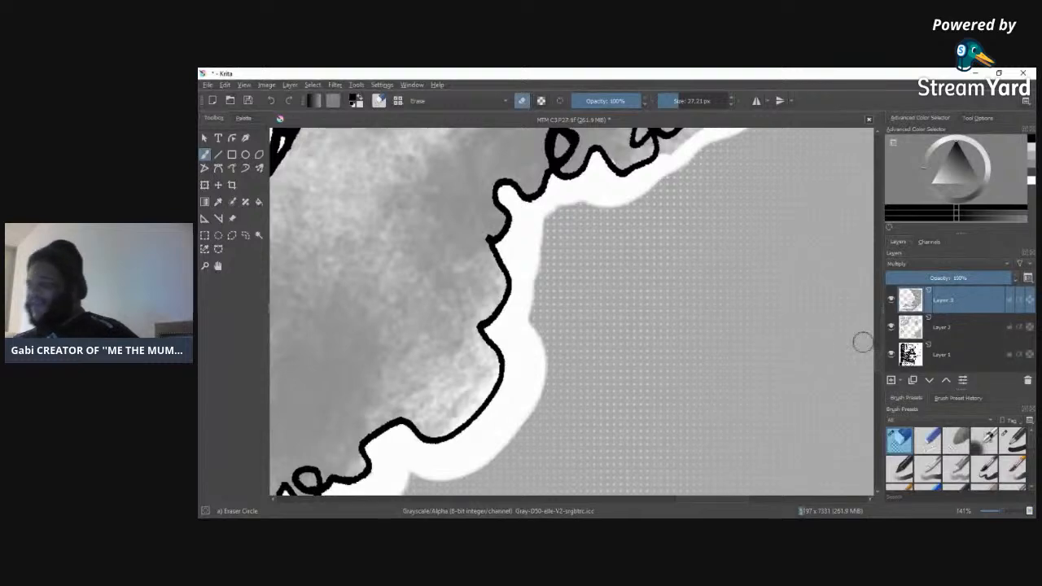
Step: Clear the tone from the white border along the cloud's upper stretch, from the curled loops to the rounded outer edge
{"action": "scroll", "coordinate": [871, 359], "scroll_direction": "up", "scroll_amount": 5}
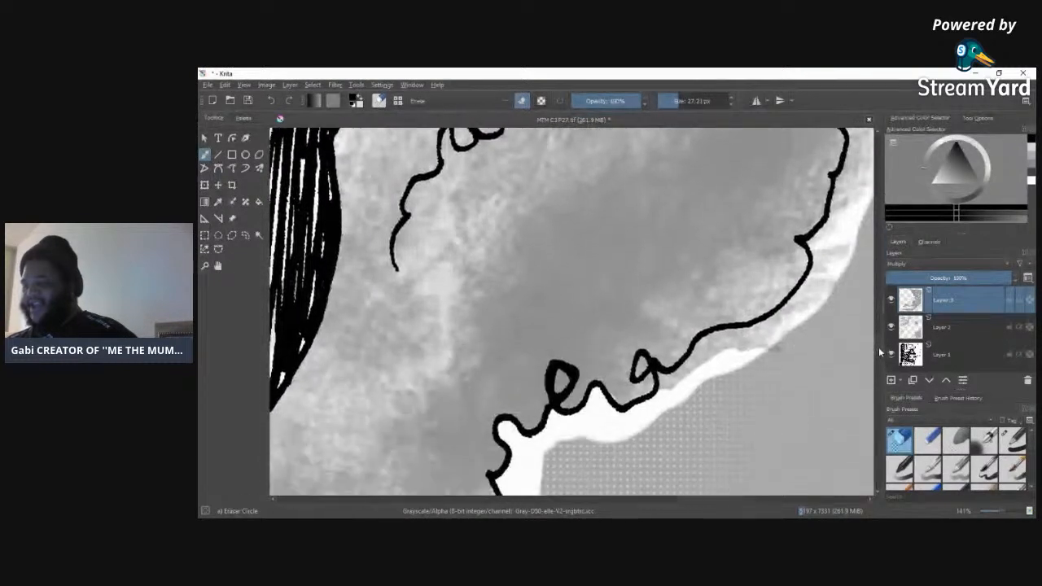
{"action": "scroll", "coordinate": [802, 336], "scroll_direction": "up", "scroll_amount": 1}
{"action": "mouse_move", "coordinate": [679, 398]}
{"action": "left_mouse_down"}
{"action": "mouse_move", "coordinate": [663, 384]}
{"action": "mouse_move", "coordinate": [668, 403]}
{"action": "mouse_move", "coordinate": [706, 361]}
{"action": "mouse_move", "coordinate": [691, 367]}
{"action": "mouse_move", "coordinate": [725, 347]}
{"action": "mouse_move", "coordinate": [749, 345]}
{"action": "mouse_move", "coordinate": [746, 369]}
{"action": "mouse_move", "coordinate": [793, 349]}
{"action": "mouse_move", "coordinate": [801, 311]}
{"action": "mouse_move", "coordinate": [780, 328]}
{"action": "mouse_move", "coordinate": [820, 283]}
{"action": "mouse_move", "coordinate": [816, 247]}
{"action": "mouse_move", "coordinate": [848, 214]}
{"action": "mouse_move", "coordinate": [833, 225]}
{"action": "mouse_move", "coordinate": [853, 134]}
{"action": "mouse_move", "coordinate": [836, 279]}
{"action": "mouse_move", "coordinate": [844, 255]}
{"action": "left_mouse_up"}
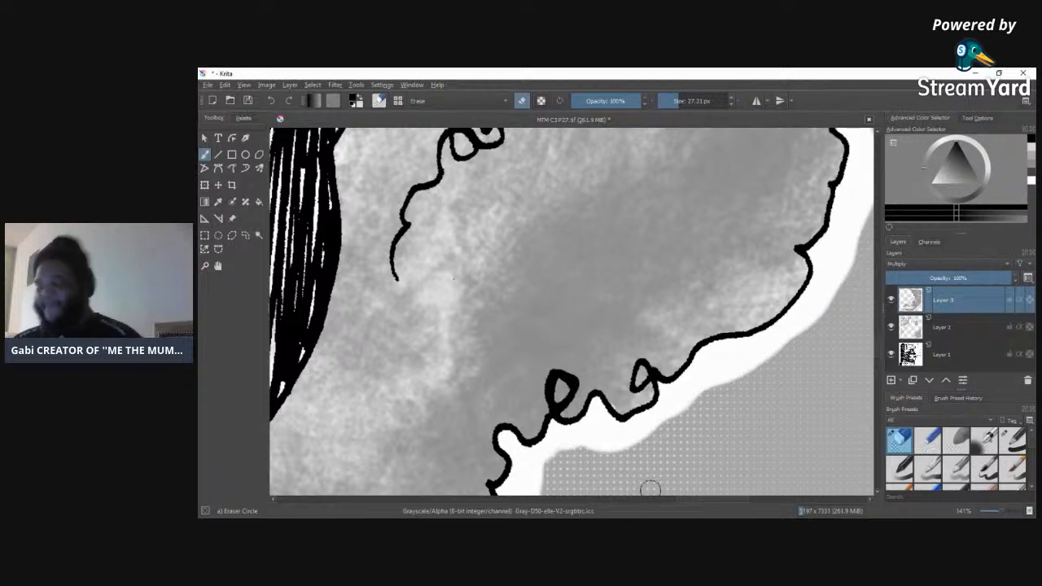
Step: Erase the stray tone from the white border along the cloud's outer edge and the dotted background beside the vertical panel line
{"action": "scroll", "coordinate": [720, 498], "scroll_direction": "right", "scroll_amount": 4}
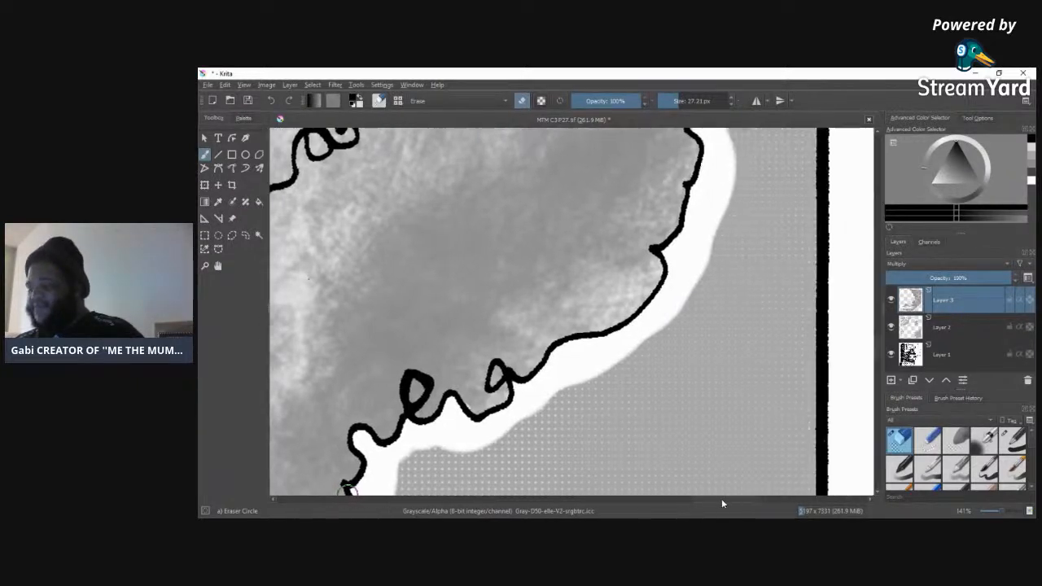
{"action": "scroll", "coordinate": [870, 294], "scroll_direction": "up", "scroll_amount": 5}
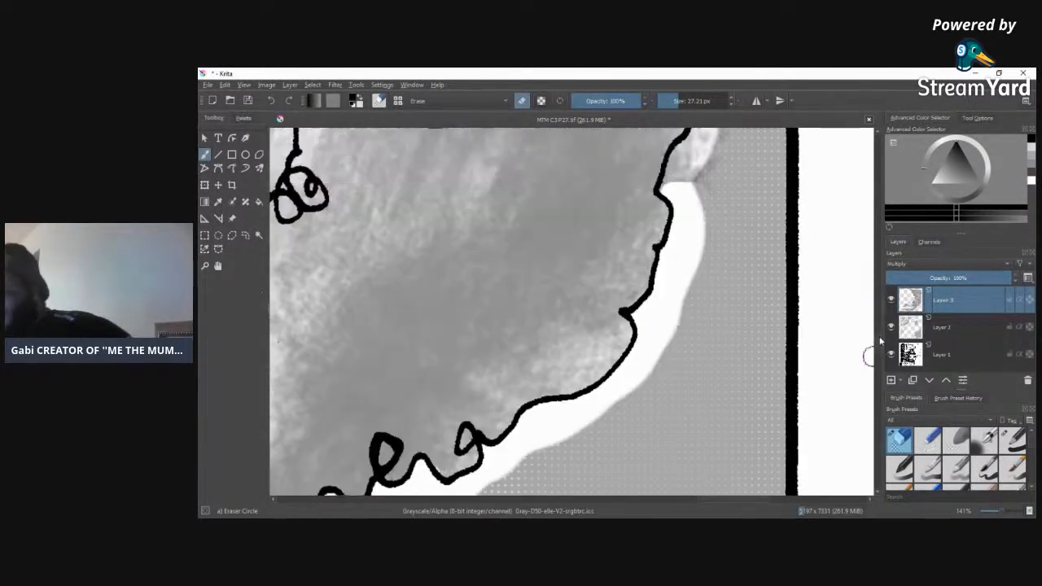
{"action": "scroll", "coordinate": [870, 326], "scroll_direction": "up", "scroll_amount": 3}
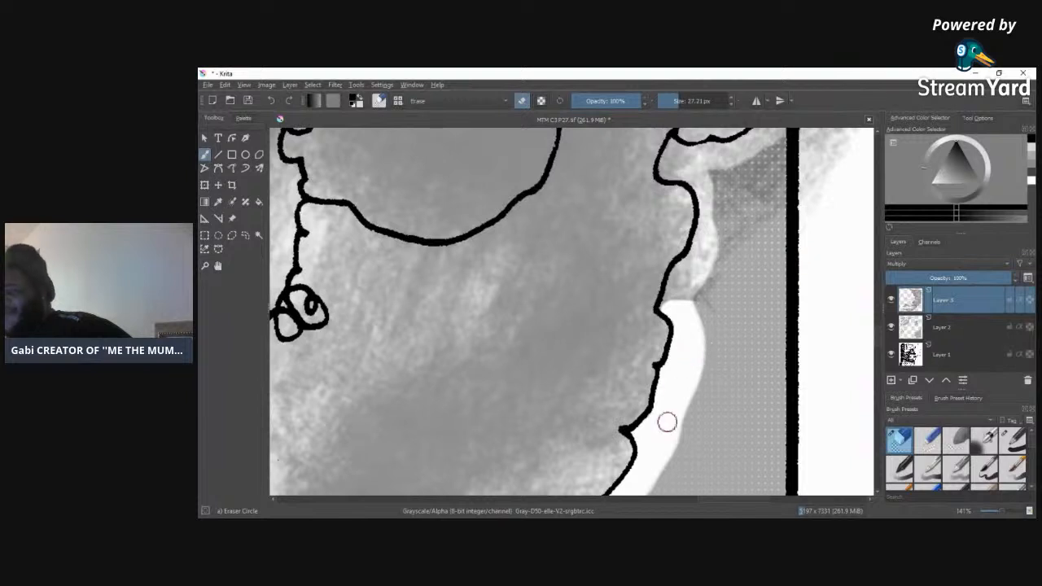
{"action": "mouse_move", "coordinate": [688, 414]}
{"action": "left_mouse_down"}
{"action": "mouse_move", "coordinate": [714, 288]}
{"action": "mouse_move", "coordinate": [727, 280]}
{"action": "mouse_move", "coordinate": [697, 352]}
{"action": "mouse_move", "coordinate": [692, 262]}
{"action": "mouse_move", "coordinate": [667, 308]}
{"action": "left_mouse_up"}
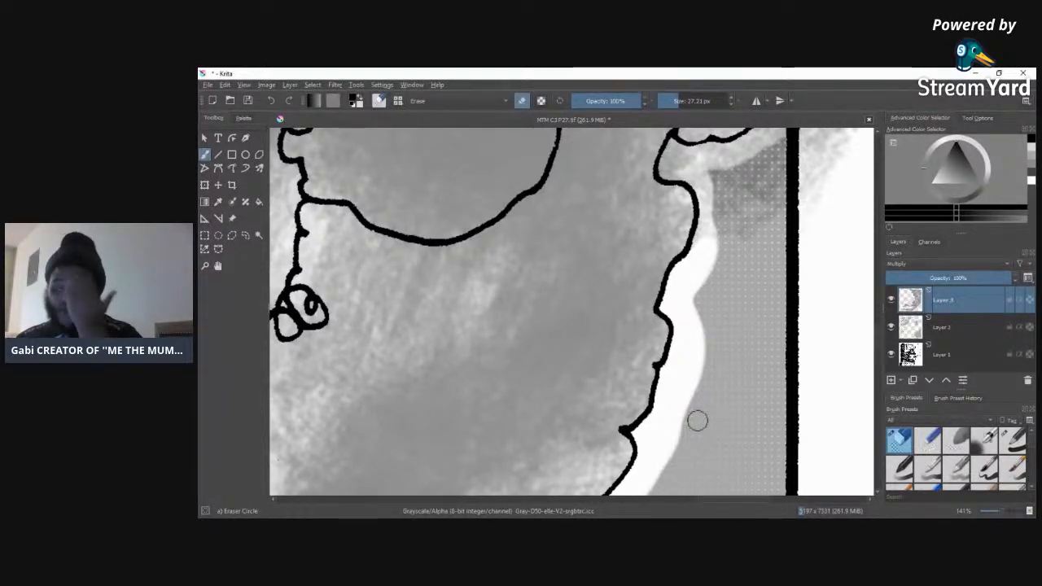
{"action": "mouse_move", "coordinate": [710, 221]}
{"action": "left_mouse_down"}
{"action": "mouse_move", "coordinate": [693, 262]}
{"action": "mouse_move", "coordinate": [709, 214]}
{"action": "mouse_move", "coordinate": [707, 231]}
{"action": "mouse_move", "coordinate": [701, 176]}
{"action": "mouse_move", "coordinate": [702, 186]}
{"action": "mouse_move", "coordinate": [667, 171]}
{"action": "mouse_move", "coordinate": [674, 145]}
{"action": "mouse_move", "coordinate": [696, 160]}
{"action": "mouse_move", "coordinate": [678, 157]}
{"action": "mouse_move", "coordinate": [796, 135]}
{"action": "mouse_move", "coordinate": [727, 176]}
{"action": "mouse_move", "coordinate": [726, 162]}
{"action": "mouse_move", "coordinate": [769, 143]}
{"action": "left_mouse_up"}
{"action": "mouse_move", "coordinate": [726, 236]}
{"action": "left_mouse_down"}
{"action": "mouse_move", "coordinate": [807, 165]}
{"action": "mouse_move", "coordinate": [750, 237]}
{"action": "mouse_move", "coordinate": [823, 149]}
{"action": "mouse_move", "coordinate": [857, 137]}
{"action": "mouse_move", "coordinate": [841, 163]}
{"action": "mouse_move", "coordinate": [773, 211]}
{"action": "mouse_move", "coordinate": [777, 146]}
{"action": "mouse_move", "coordinate": [804, 165]}
{"action": "mouse_move", "coordinate": [725, 314]}
{"action": "mouse_move", "coordinate": [786, 231]}
{"action": "mouse_move", "coordinate": [766, 274]}
{"action": "left_mouse_up"}
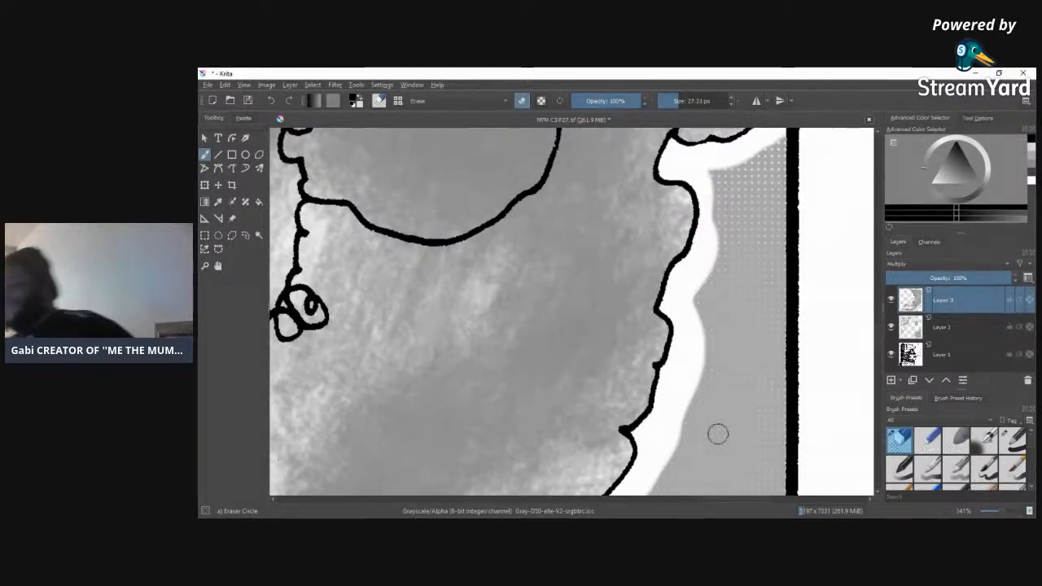
Step: Erase the Layer 3 tone outside the cloud from the top of the vertical panel line past the small loops into the page margin
{"action": "left_click_drag", "start_coordinate": [879, 335], "coordinate": [879, 320]}
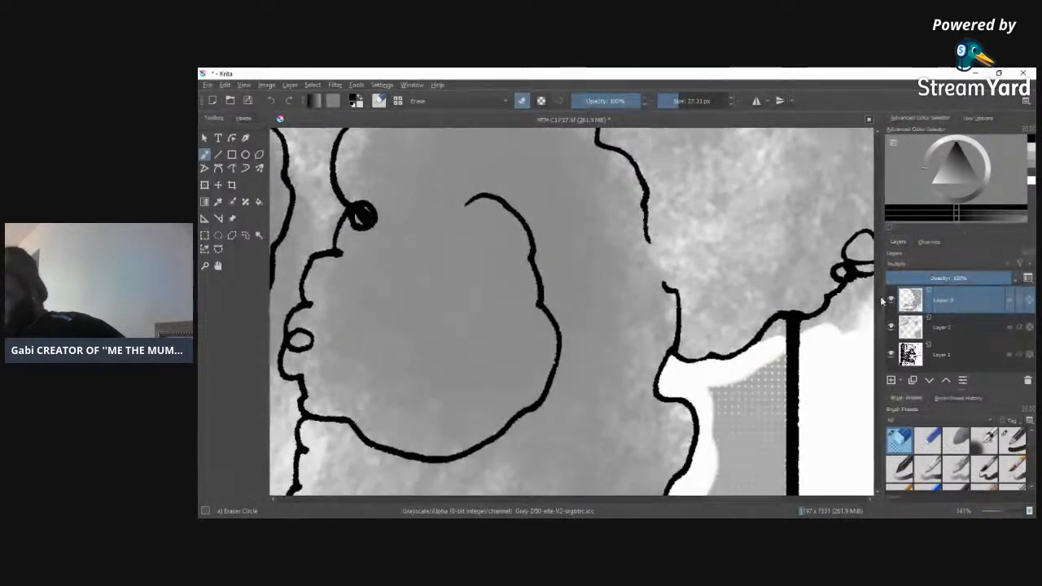
{"action": "mouse_move", "coordinate": [686, 377]}
{"action": "left_mouse_down"}
{"action": "mouse_move", "coordinate": [745, 372]}
{"action": "mouse_move", "coordinate": [774, 332]}
{"action": "mouse_move", "coordinate": [792, 330]}
{"action": "mouse_move", "coordinate": [751, 356]}
{"action": "mouse_move", "coordinate": [836, 319]}
{"action": "mouse_move", "coordinate": [809, 327]}
{"action": "mouse_move", "coordinate": [866, 287]}
{"action": "mouse_move", "coordinate": [833, 341]}
{"action": "mouse_move", "coordinate": [859, 301]}
{"action": "left_mouse_up"}
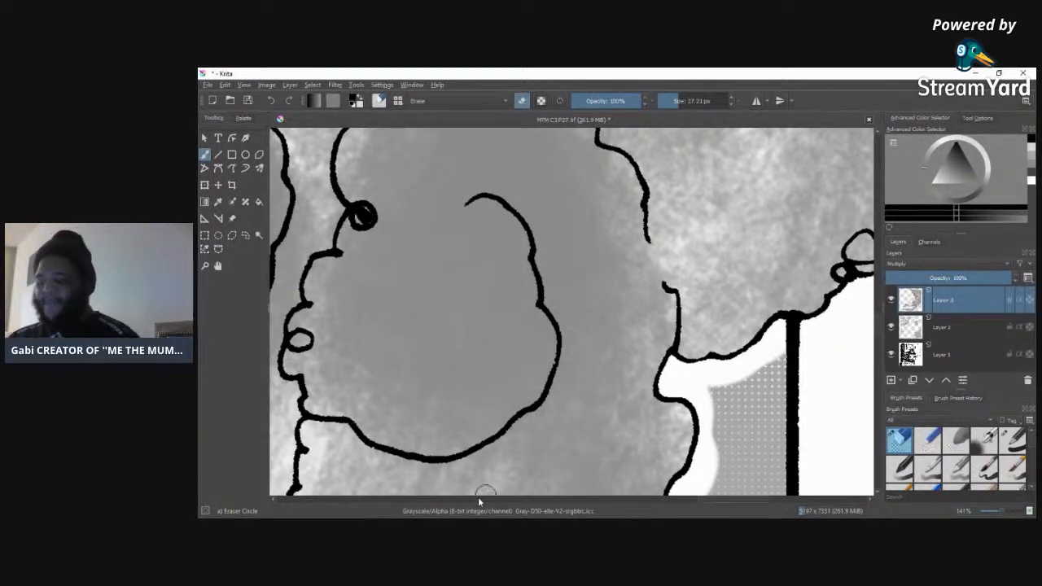
{"action": "left_click_drag", "start_coordinate": [720, 502], "coordinate": [764, 503]}
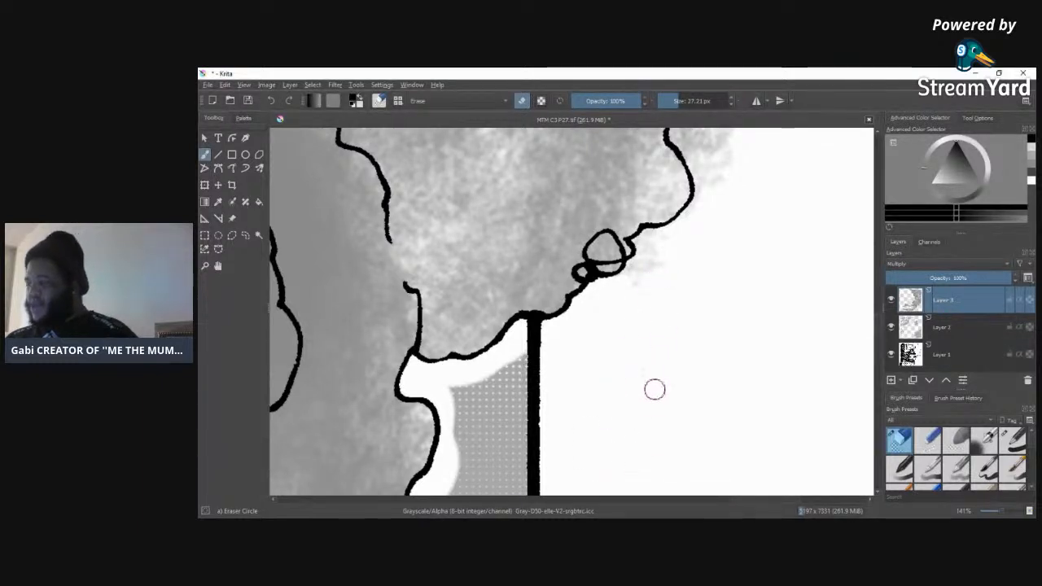
{"action": "left_click", "coordinate": [913, 334]}
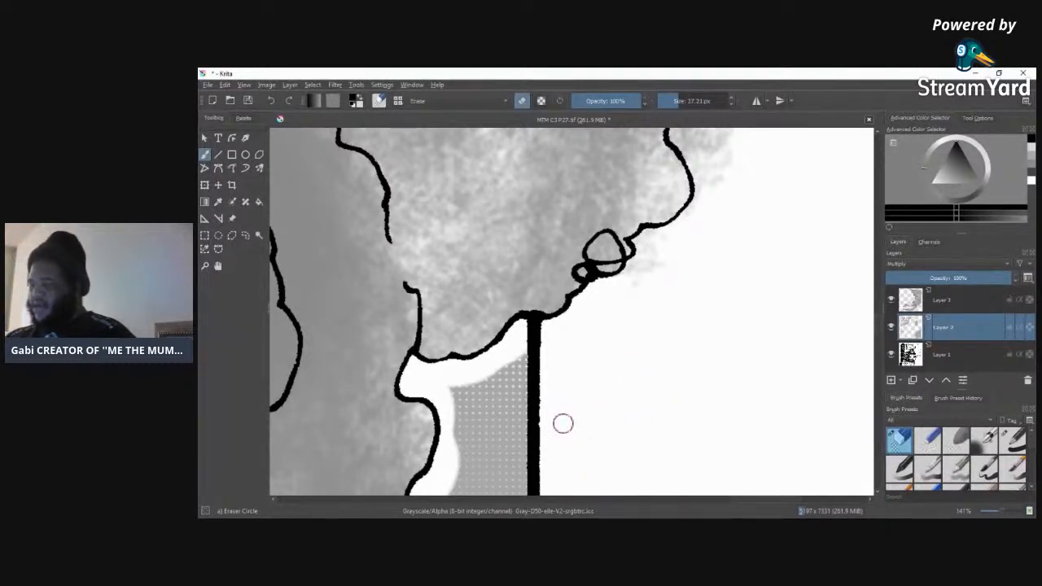
{"action": "left_click", "coordinate": [917, 306]}
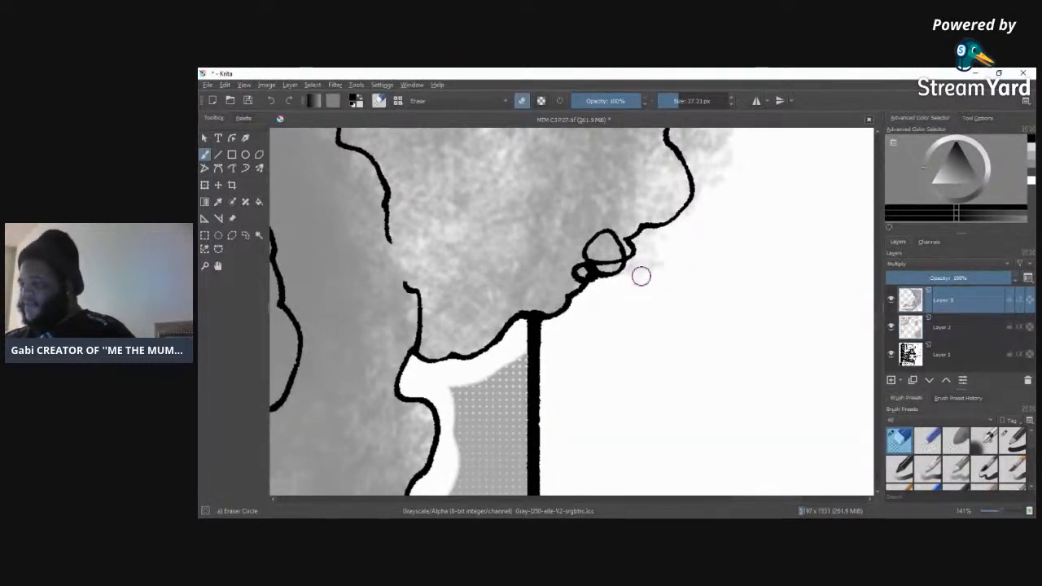
{"action": "left_click_drag", "start_coordinate": [643, 258], "coordinate": [658, 262]}
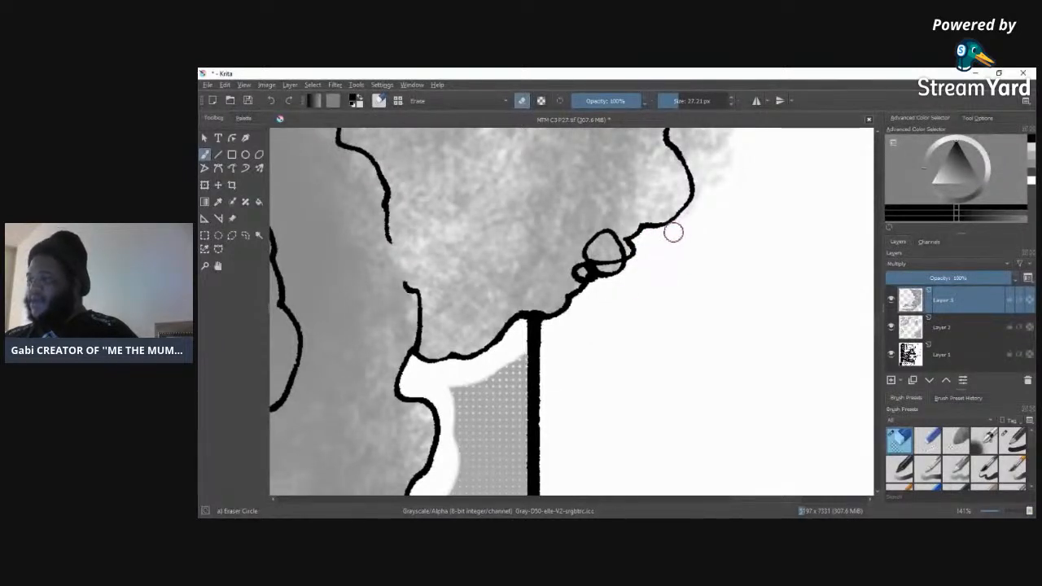
{"action": "mouse_move", "coordinate": [735, 145]}
{"action": "left_mouse_down"}
{"action": "mouse_move", "coordinate": [712, 174]}
{"action": "mouse_move", "coordinate": [684, 144]}
{"action": "mouse_move", "coordinate": [709, 141]}
{"action": "mouse_move", "coordinate": [706, 134]}
{"action": "left_mouse_up"}
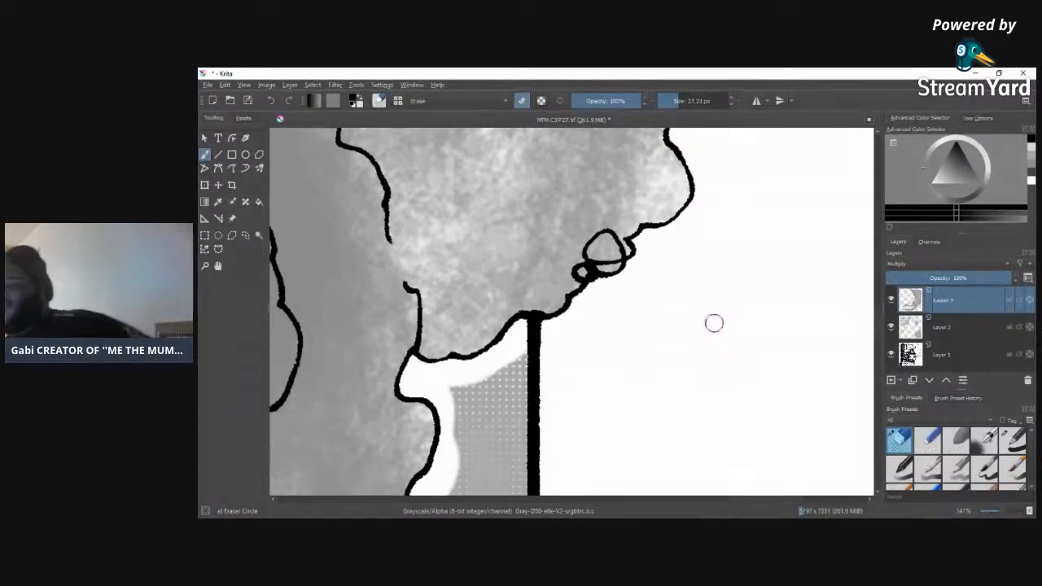
Step: Clear the tone from the white margin beneath the cloud's bulge and small curl, out to the page edge
{"action": "scroll", "coordinate": [867, 262], "scroll_direction": "up", "scroll_amount": 6}
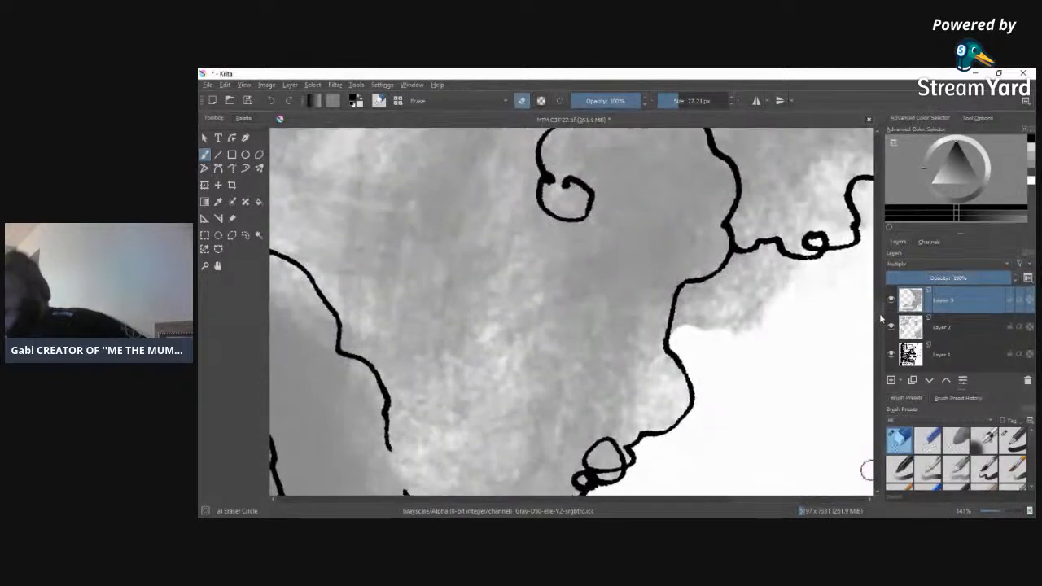
{"action": "mouse_move", "coordinate": [682, 440]}
{"action": "left_mouse_down"}
{"action": "mouse_move", "coordinate": [690, 401]}
{"action": "mouse_move", "coordinate": [682, 419]}
{"action": "mouse_move", "coordinate": [765, 359]}
{"action": "mouse_move", "coordinate": [787, 394]}
{"action": "mouse_move", "coordinate": [765, 385]}
{"action": "mouse_move", "coordinate": [689, 432]}
{"action": "mouse_move", "coordinate": [758, 398]}
{"action": "mouse_move", "coordinate": [793, 400]}
{"action": "mouse_move", "coordinate": [735, 438]}
{"action": "mouse_move", "coordinate": [728, 428]}
{"action": "mouse_move", "coordinate": [803, 405]}
{"action": "mouse_move", "coordinate": [744, 448]}
{"action": "mouse_move", "coordinate": [793, 442]}
{"action": "mouse_move", "coordinate": [786, 385]}
{"action": "mouse_move", "coordinate": [807, 379]}
{"action": "mouse_move", "coordinate": [782, 374]}
{"action": "mouse_move", "coordinate": [868, 350]}
{"action": "left_mouse_up"}
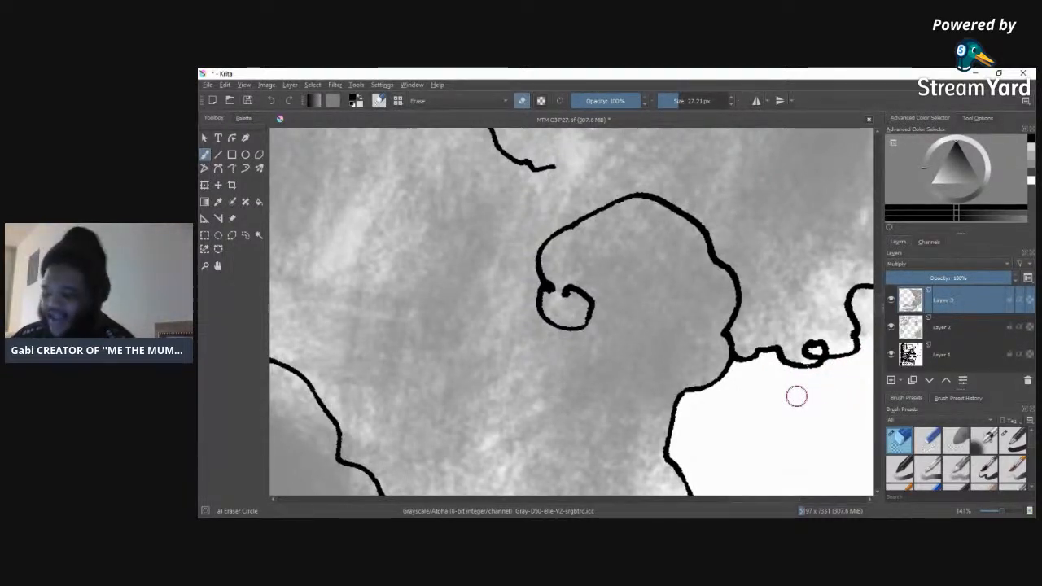
{"action": "left_click_drag", "start_coordinate": [735, 495], "coordinate": [554, 493]}
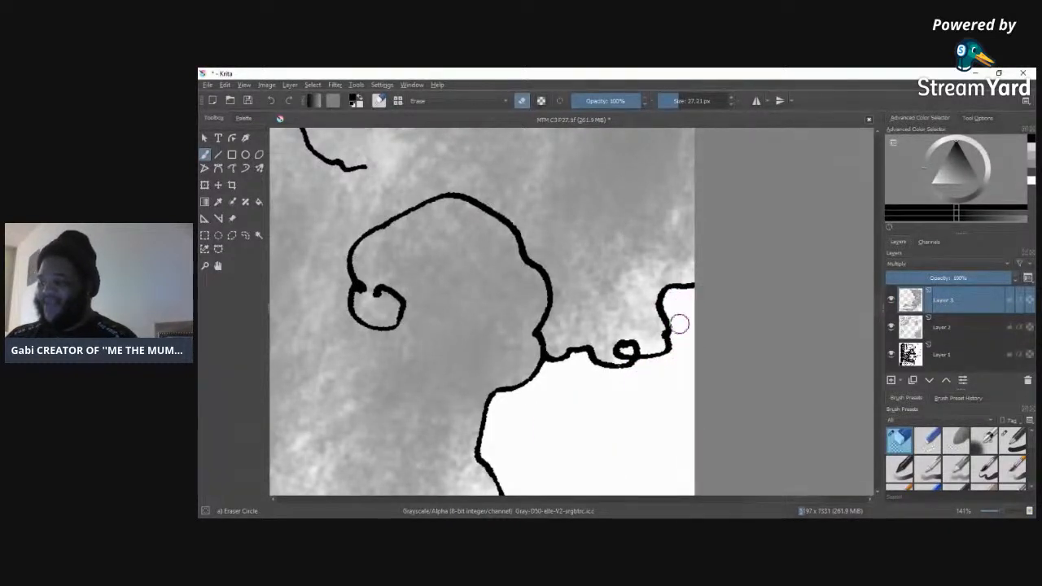
Step: Inspect the full page and close-ups of the figure's collar, shoulder, sleeve and surrounding clouds for leftover stray tone
{"action": "left_click_drag", "start_coordinate": [879, 310], "coordinate": [898, 184]}
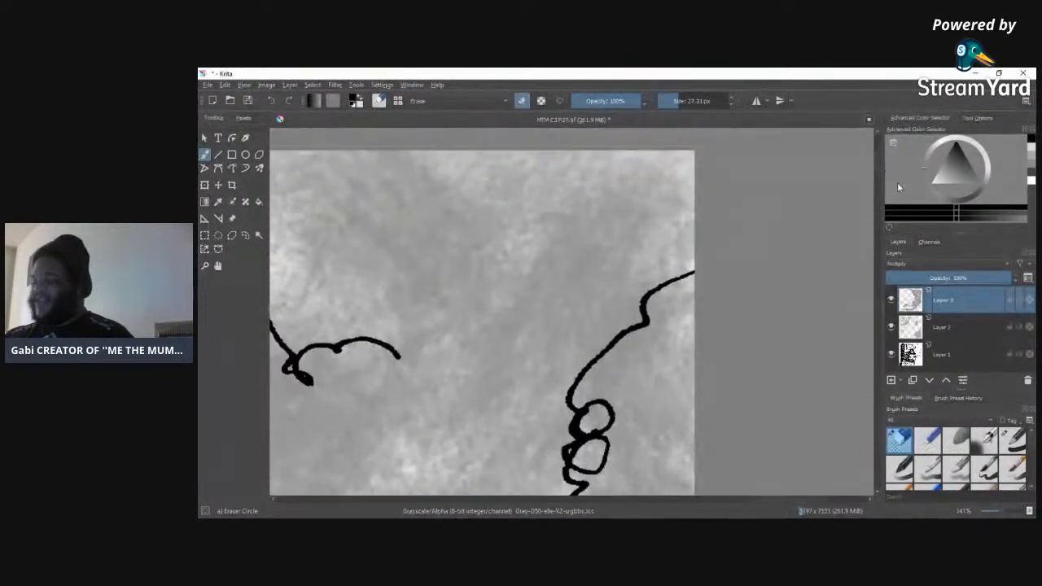
{"action": "scroll", "coordinate": [1004, 512], "scroll_direction": "down", "scroll_amount": 4}
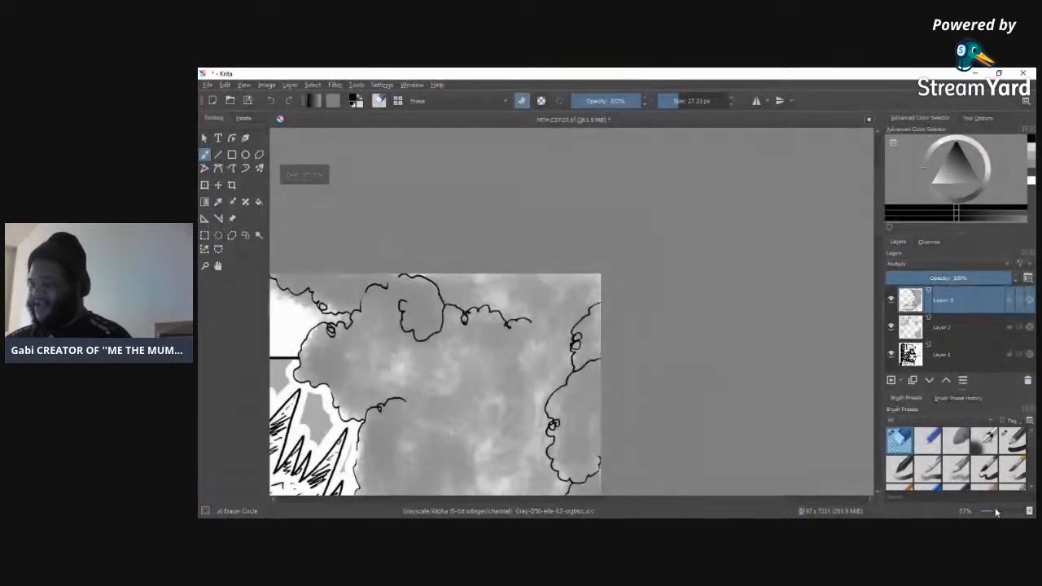
{"action": "left_click_drag", "start_coordinate": [646, 502], "coordinate": [547, 499]}
{"action": "left_click_drag", "start_coordinate": [880, 228], "coordinate": [879, 307]}
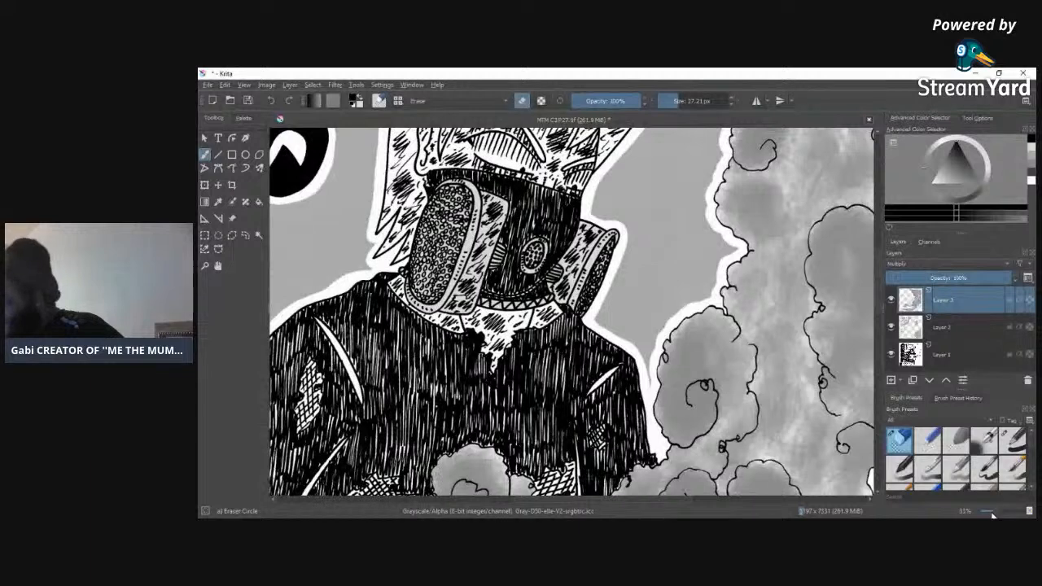
{"action": "scroll", "coordinate": [993, 515], "scroll_direction": "down", "scroll_amount": 2}
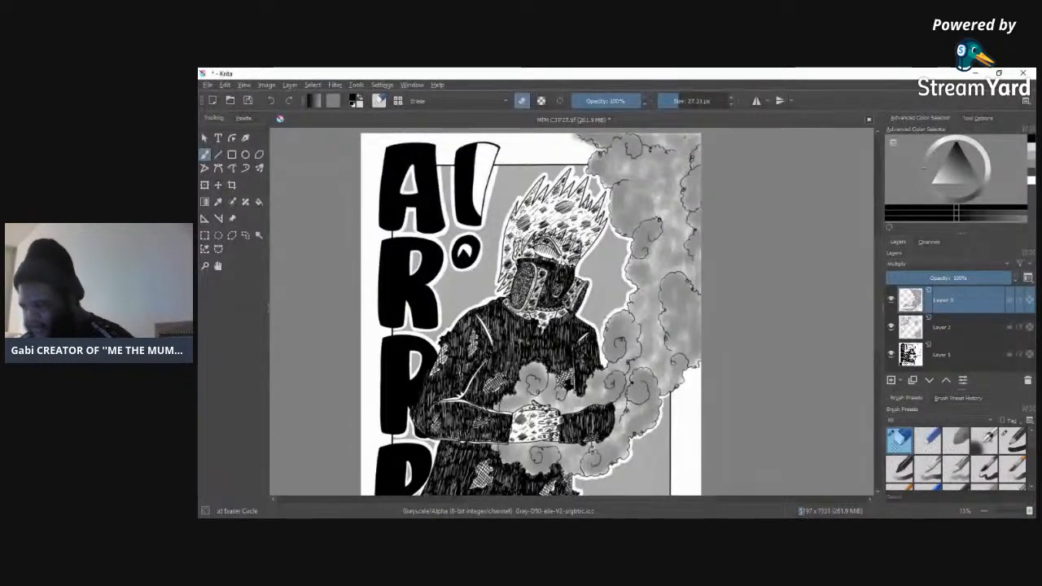
{"action": "scroll", "coordinate": [991, 512], "scroll_direction": "up", "scroll_amount": 6}
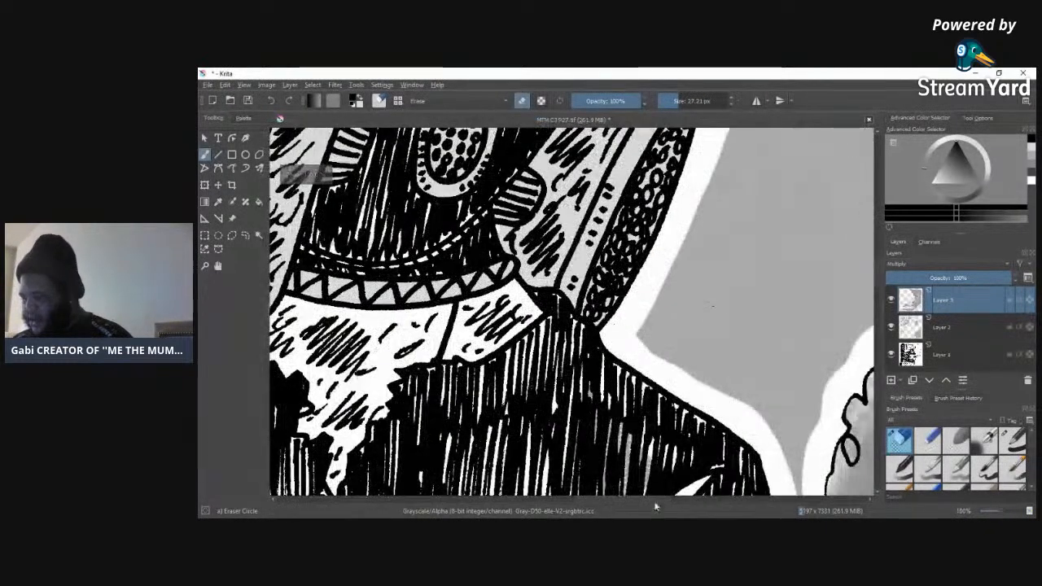
{"action": "left_click_drag", "start_coordinate": [654, 500], "coordinate": [617, 500]}
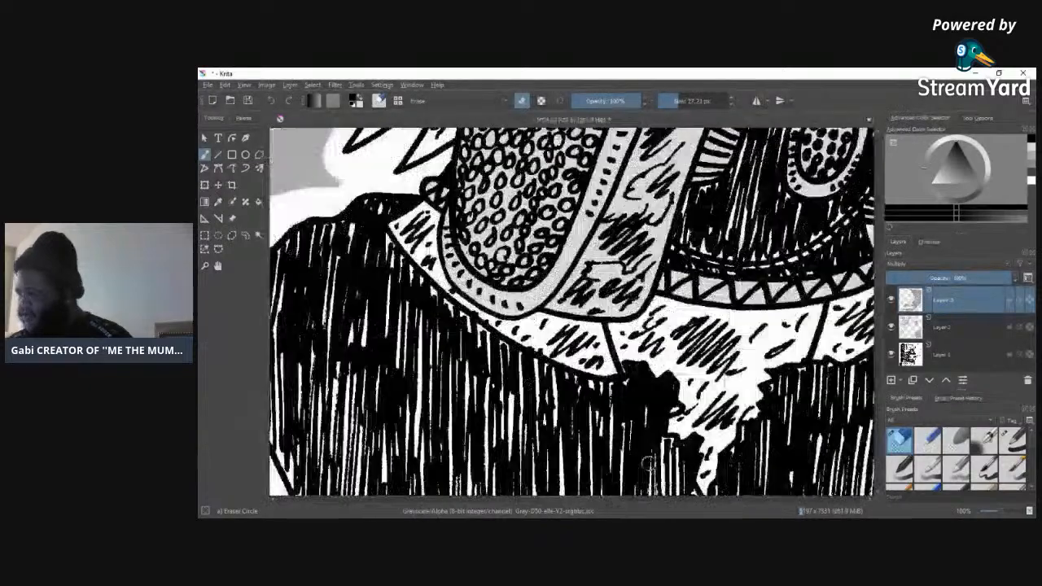
{"action": "mouse_move", "coordinate": [877, 273]}
{"action": "left_mouse_down"}
{"action": "mouse_move", "coordinate": [877, 342]}
{"action": "mouse_move", "coordinate": [890, 289]}
{"action": "mouse_move", "coordinate": [882, 299]}
{"action": "left_mouse_up"}
{"action": "left_click_drag", "start_coordinate": [537, 499], "coordinate": [614, 498]}
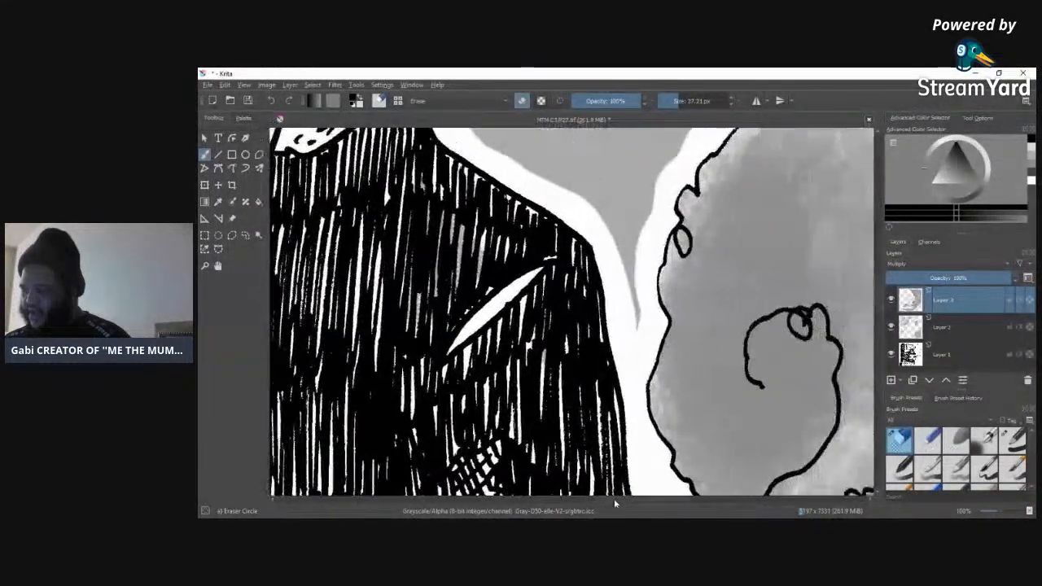
{"action": "left_click", "coordinate": [921, 329]}
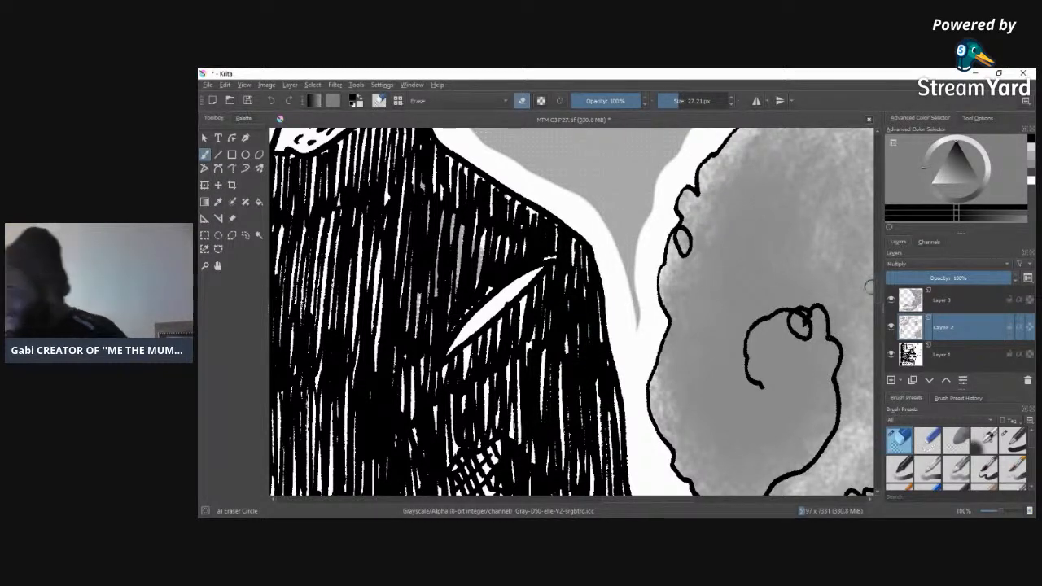
{"action": "scroll", "coordinate": [869, 287], "scroll_direction": "down", "scroll_amount": 10}
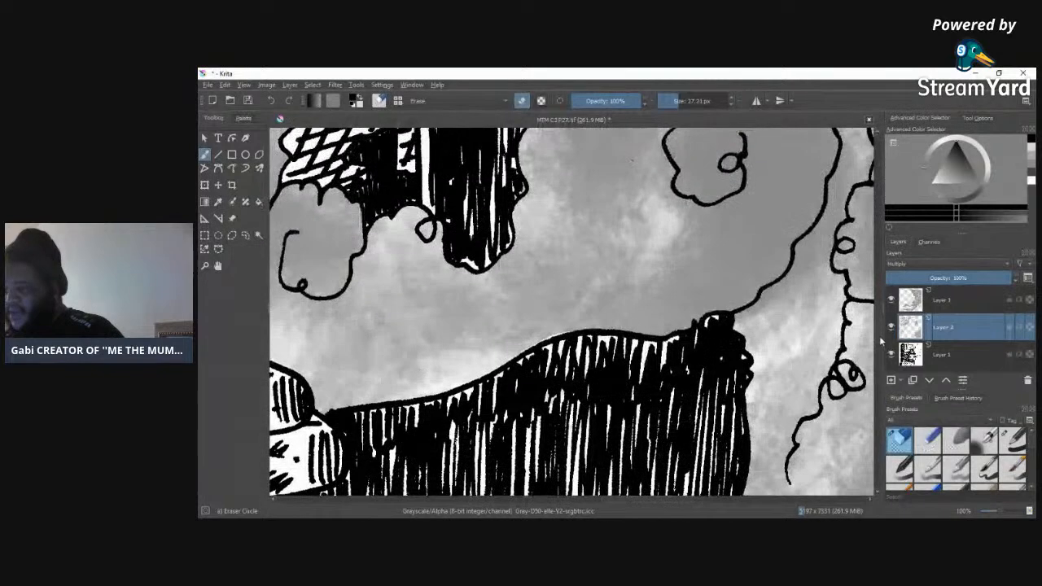
{"action": "scroll", "coordinate": [656, 280], "scroll_direction": "up", "scroll_amount": 5}
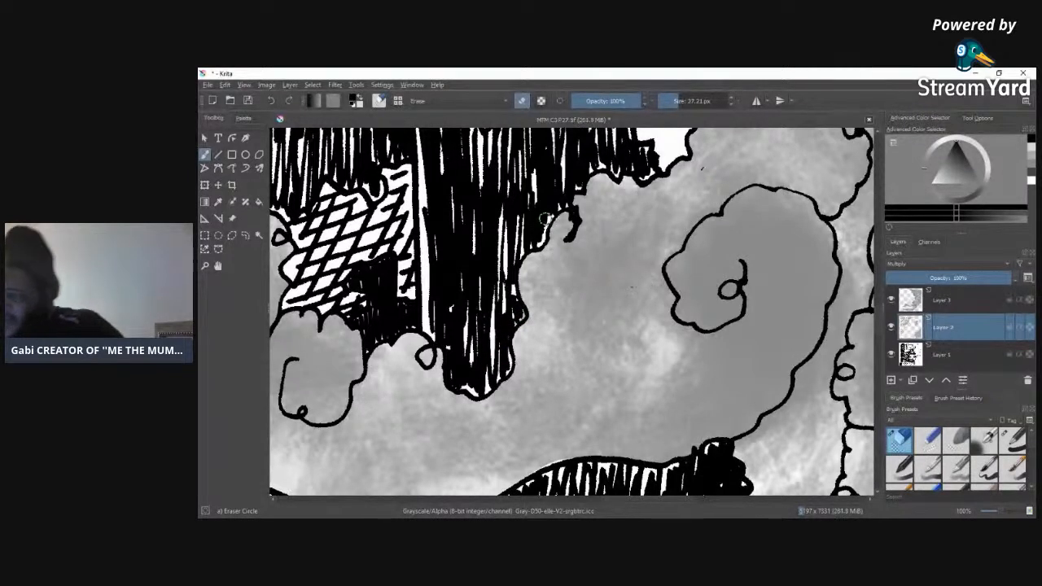
{"action": "left_click_drag", "start_coordinate": [880, 328], "coordinate": [880, 281]}
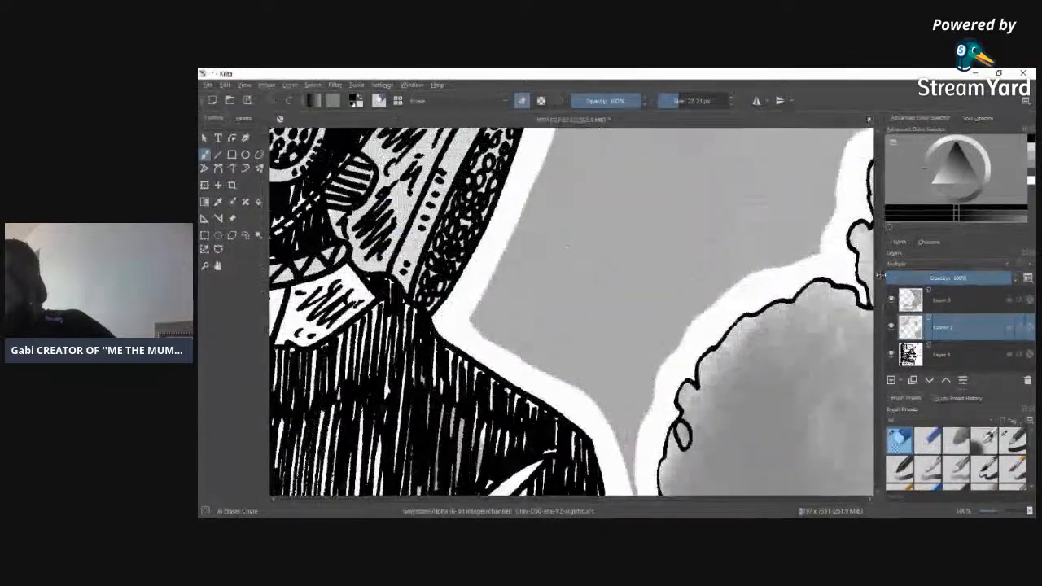
Step: Erase the Layer 3 tone in the narrow gap between the two cloud outlines above the horizontal panel line
{"action": "left_click", "coordinate": [912, 301]}
{"action": "left_click_drag", "start_coordinate": [881, 276], "coordinate": [879, 139]}
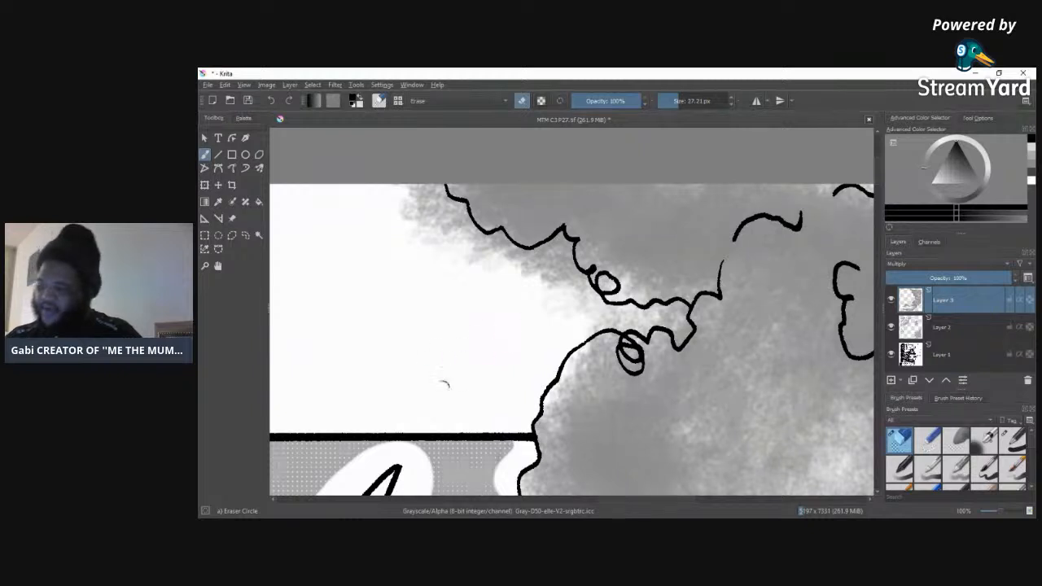
{"action": "left_click", "coordinate": [907, 329]}
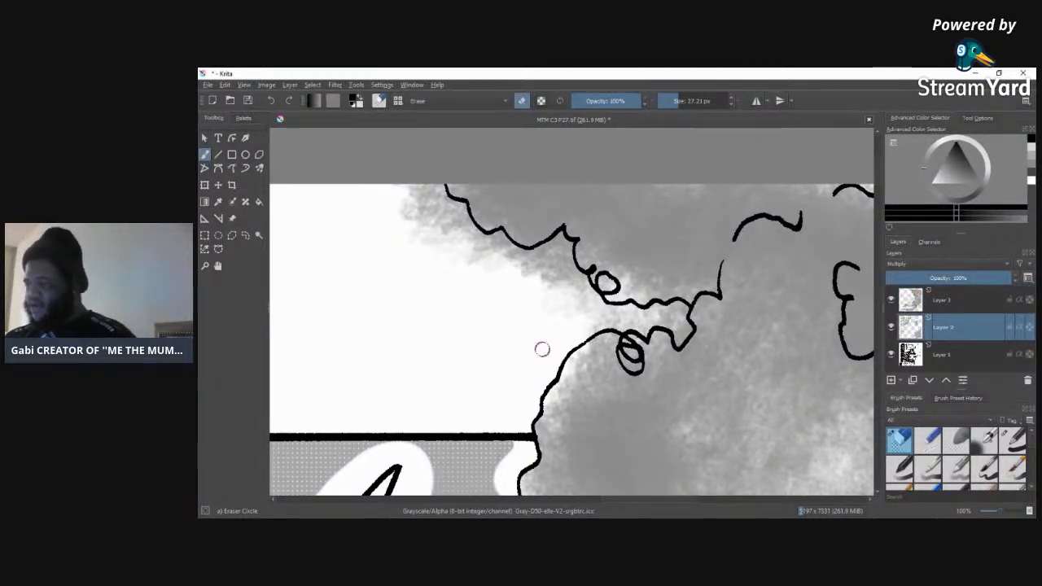
{"action": "key", "text": "ctrl+Page_Up"}
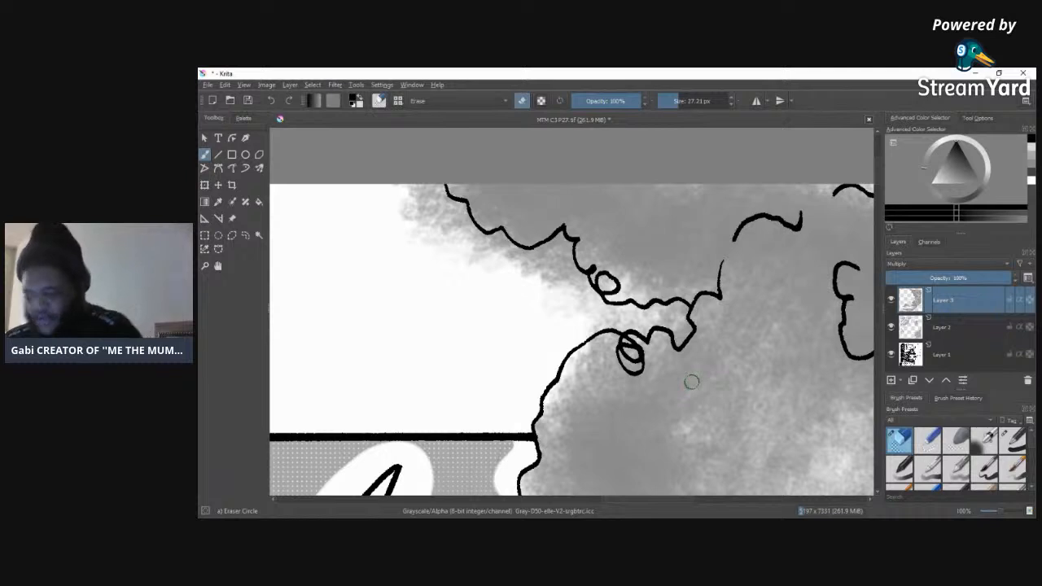
{"action": "left_click_drag", "start_coordinate": [622, 327], "coordinate": [662, 322]}
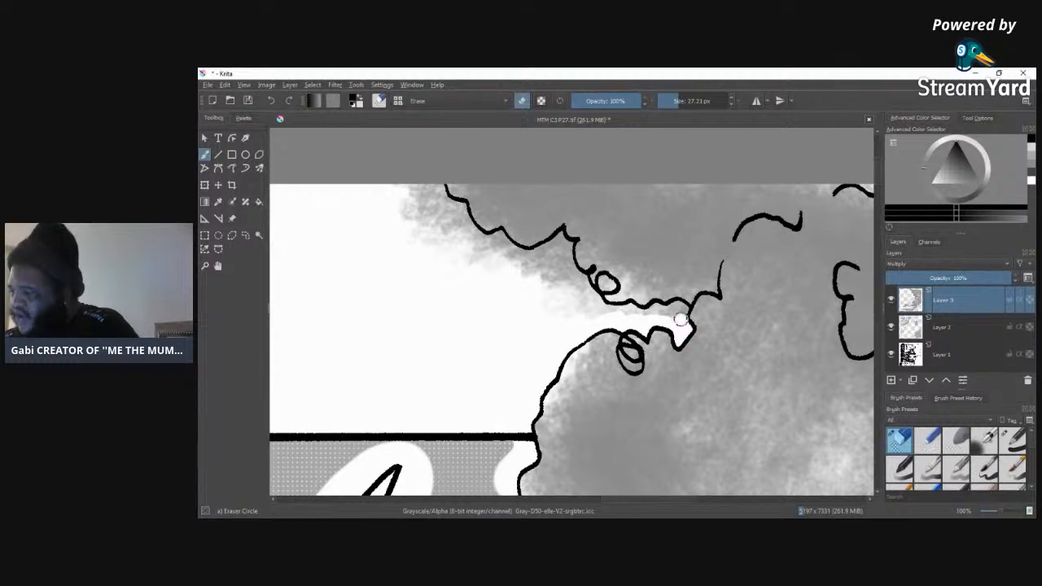
{"action": "left_click_drag", "start_coordinate": [678, 305], "coordinate": [656, 313]}
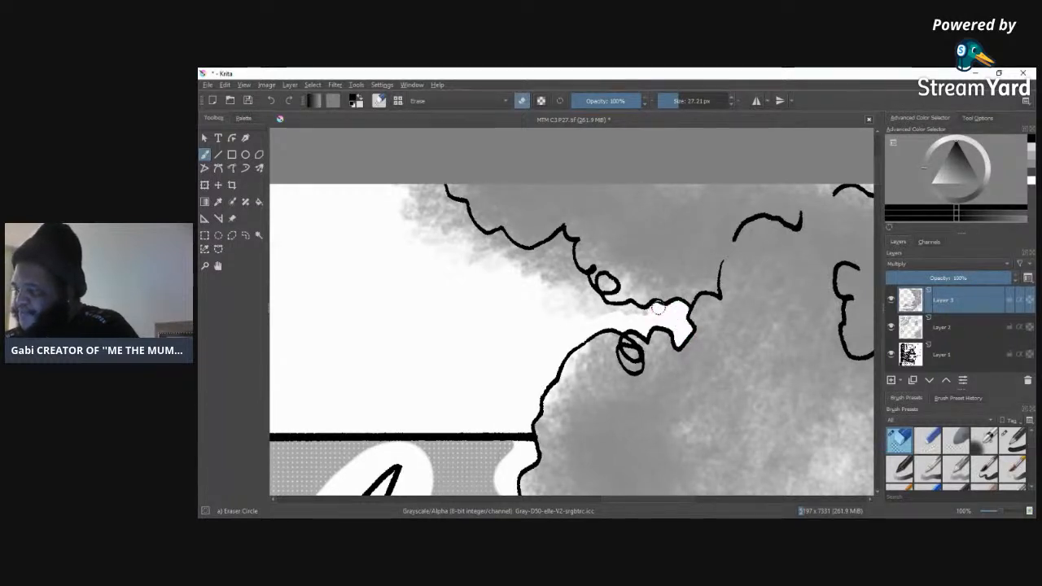
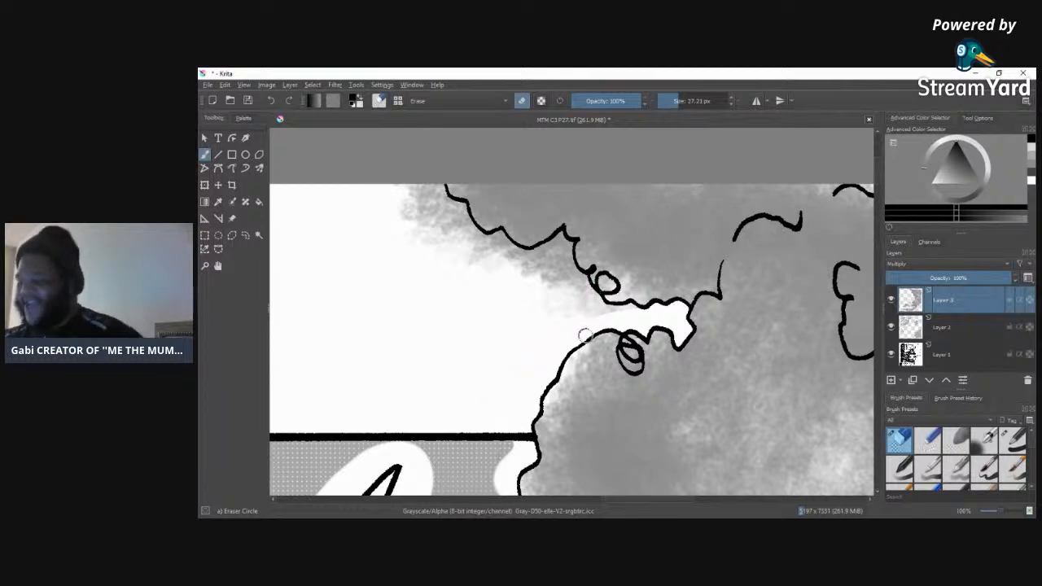
Step: Erase the Layer 3 tone outside the upper cloud's outline, from the gap between the clouds to the page's upper edge
{"action": "mouse_move", "coordinate": [602, 317]}
{"action": "left_mouse_down"}
{"action": "mouse_move", "coordinate": [633, 312]}
{"action": "mouse_move", "coordinate": [558, 314]}
{"action": "mouse_move", "coordinate": [585, 312]}
{"action": "mouse_move", "coordinate": [525, 279]}
{"action": "mouse_move", "coordinate": [579, 321]}
{"action": "mouse_move", "coordinate": [539, 281]}
{"action": "mouse_move", "coordinate": [577, 308]}
{"action": "mouse_move", "coordinate": [571, 294]}
{"action": "mouse_move", "coordinate": [544, 309]}
{"action": "left_mouse_up"}
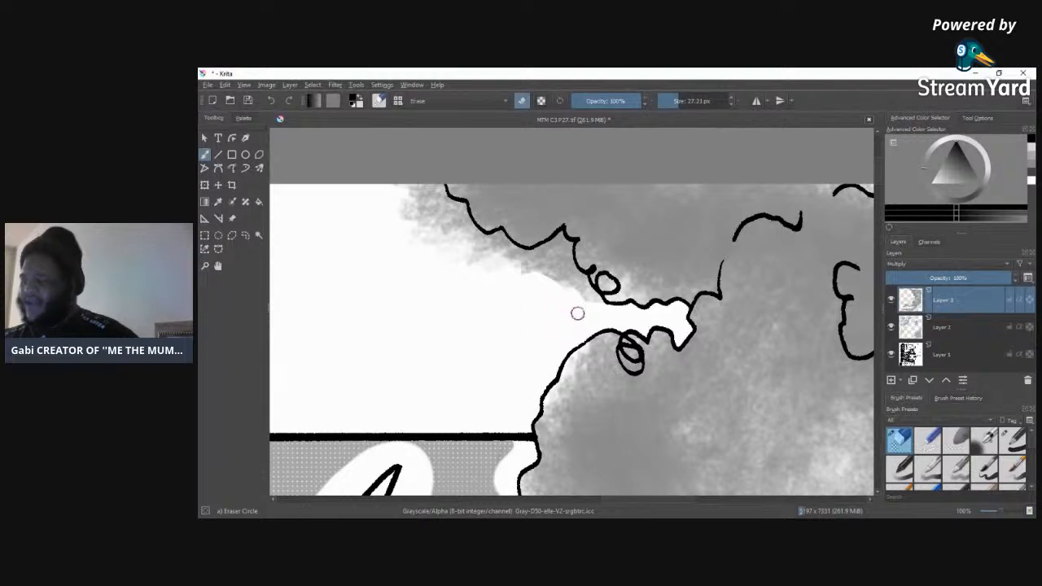
{"action": "mouse_move", "coordinate": [599, 307]}
{"action": "left_mouse_down"}
{"action": "mouse_move", "coordinate": [581, 281]}
{"action": "mouse_move", "coordinate": [585, 304]}
{"action": "mouse_move", "coordinate": [566, 277]}
{"action": "mouse_move", "coordinate": [583, 297]}
{"action": "mouse_move", "coordinate": [556, 294]}
{"action": "mouse_move", "coordinate": [554, 257]}
{"action": "mouse_move", "coordinate": [575, 288]}
{"action": "mouse_move", "coordinate": [566, 254]}
{"action": "left_mouse_up"}
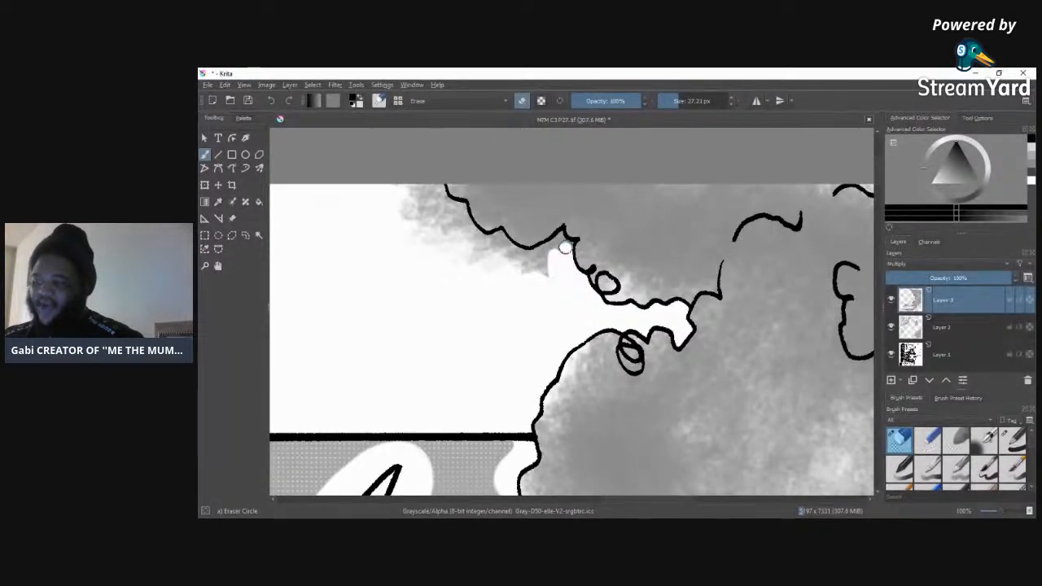
{"action": "mouse_move", "coordinate": [558, 238]}
{"action": "left_mouse_down"}
{"action": "mouse_move", "coordinate": [543, 270]}
{"action": "mouse_move", "coordinate": [552, 248]}
{"action": "mouse_move", "coordinate": [515, 276]}
{"action": "mouse_move", "coordinate": [553, 244]}
{"action": "left_mouse_up"}
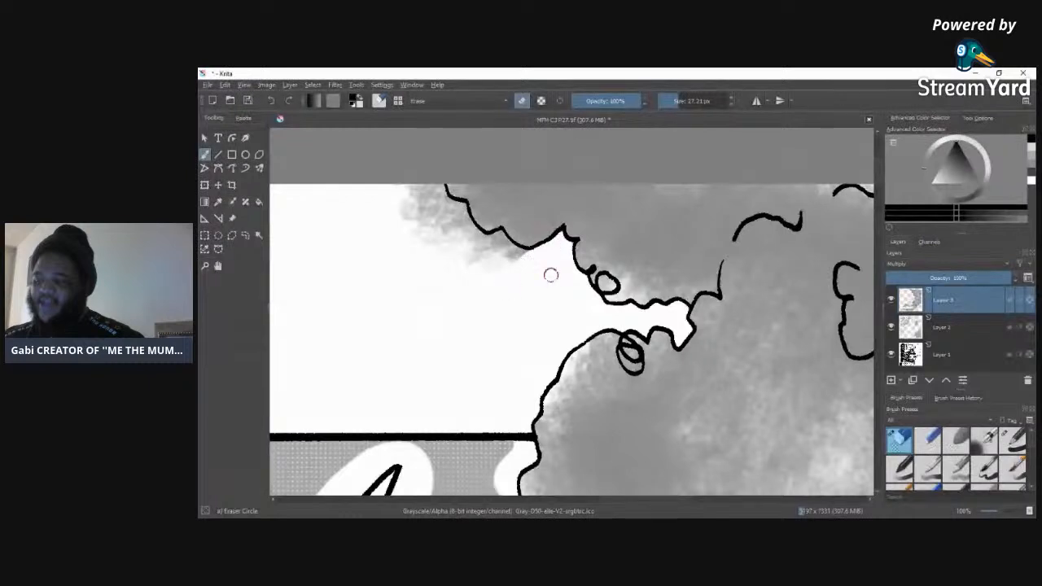
{"action": "left_click_drag", "start_coordinate": [416, 195], "coordinate": [399, 177]}
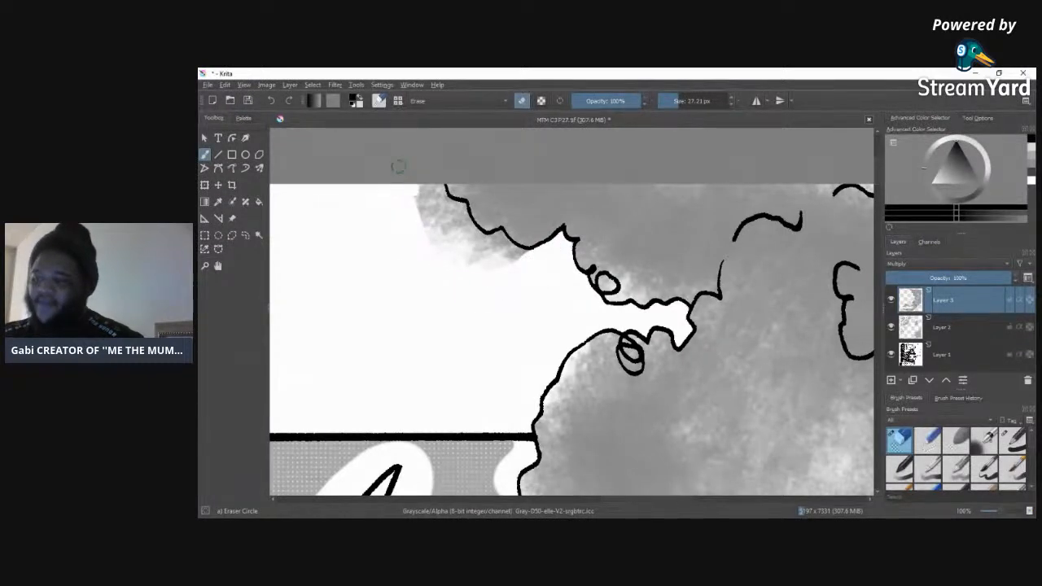
{"action": "mouse_move", "coordinate": [399, 167]}
{"action": "left_mouse_down"}
{"action": "mouse_move", "coordinate": [421, 269]}
{"action": "mouse_move", "coordinate": [448, 259]}
{"action": "mouse_move", "coordinate": [440, 190]}
{"action": "mouse_move", "coordinate": [460, 208]}
{"action": "mouse_move", "coordinate": [477, 262]}
{"action": "left_mouse_up"}
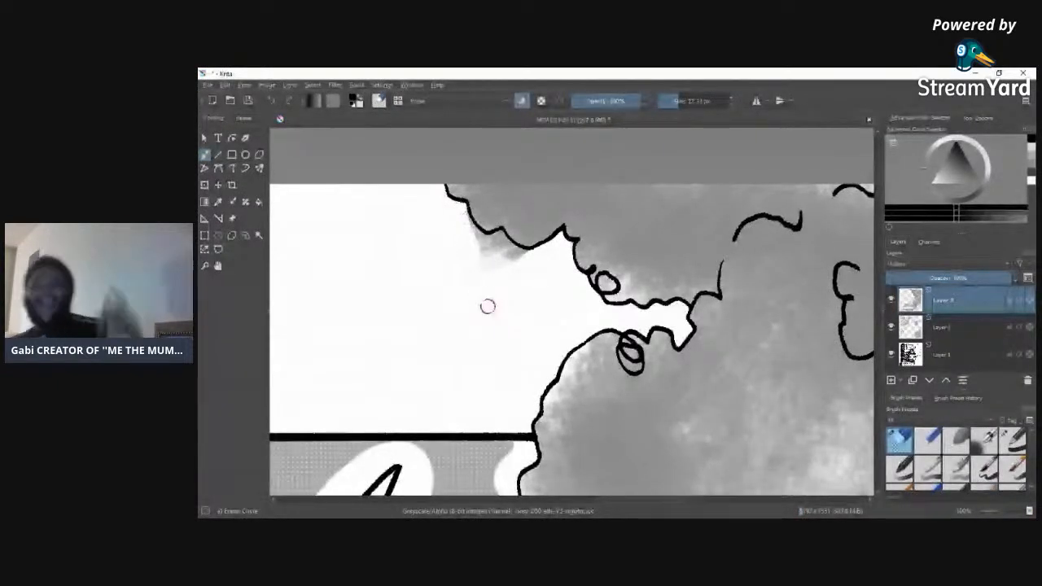
{"action": "mouse_move", "coordinate": [472, 252]}
{"action": "left_mouse_down"}
{"action": "mouse_move", "coordinate": [464, 217]}
{"action": "mouse_move", "coordinate": [486, 252]}
{"action": "mouse_move", "coordinate": [474, 236]}
{"action": "mouse_move", "coordinate": [490, 244]}
{"action": "mouse_move", "coordinate": [474, 234]}
{"action": "mouse_move", "coordinate": [506, 249]}
{"action": "mouse_move", "coordinate": [491, 267]}
{"action": "mouse_move", "coordinate": [527, 255]}
{"action": "mouse_move", "coordinate": [505, 241]}
{"action": "left_mouse_up"}
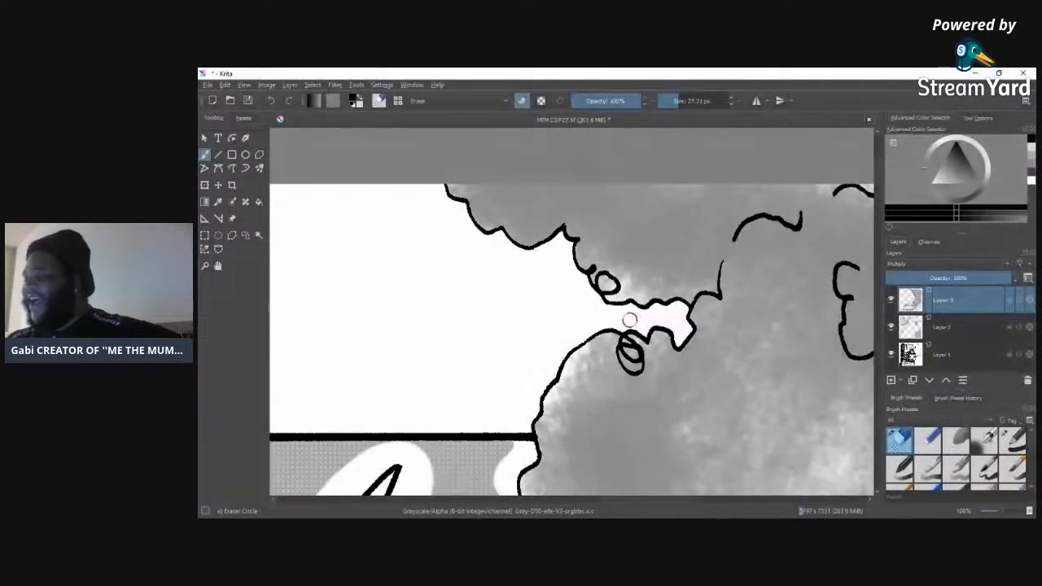
Step: Inspect the full page and close-ups of the figure's head, jacket and neighbouring clouds to judge the shading
{"action": "left_click_drag", "start_coordinate": [998, 516], "coordinate": [991, 517]}
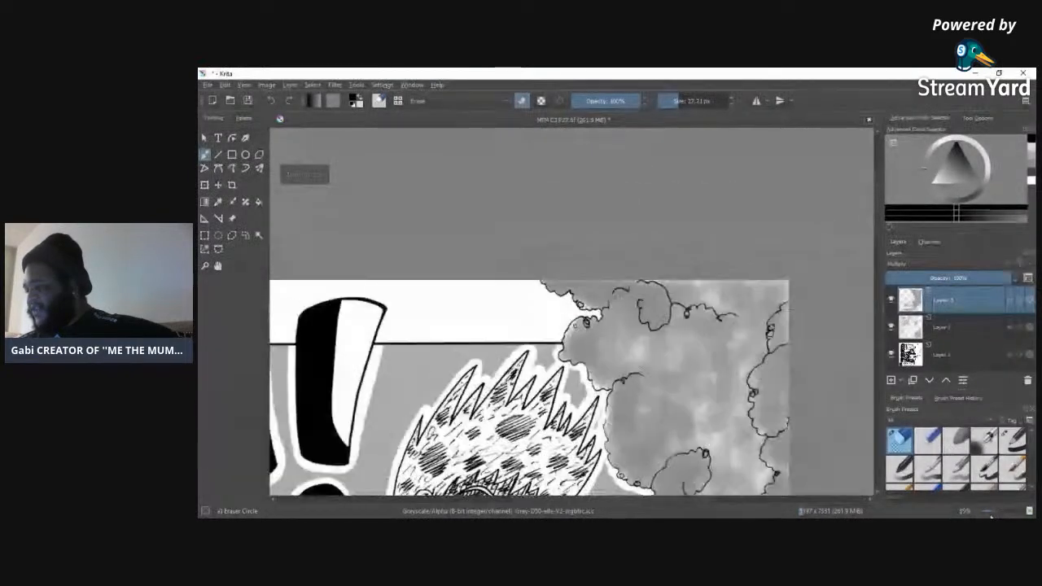
{"action": "left_click_drag", "start_coordinate": [882, 246], "coordinate": [873, 329]}
{"action": "left_click_drag", "start_coordinate": [995, 513], "coordinate": [988, 515]}
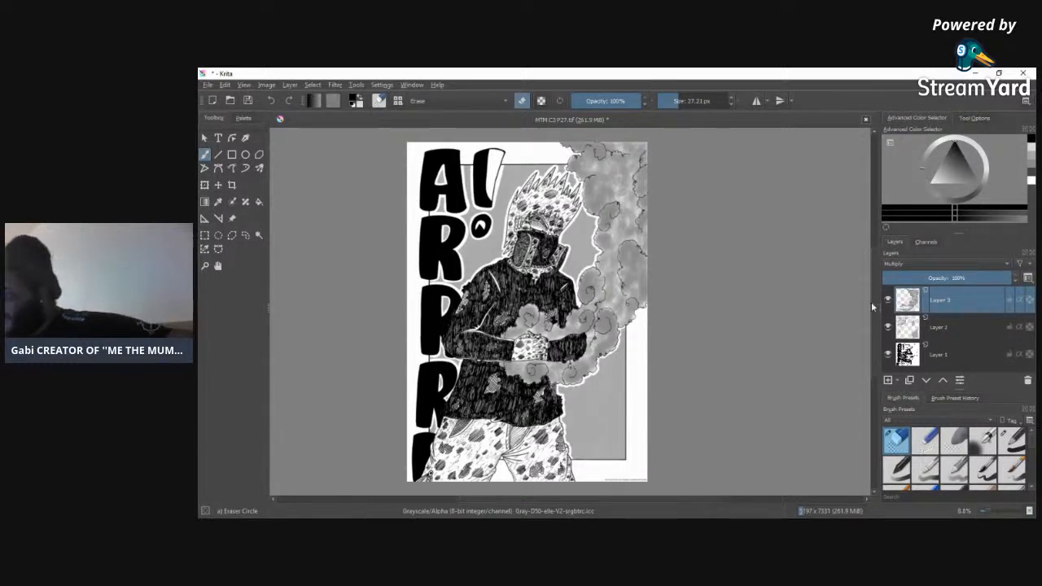
{"action": "scroll", "coordinate": [868, 295], "scroll_direction": "up", "scroll_amount": 1}
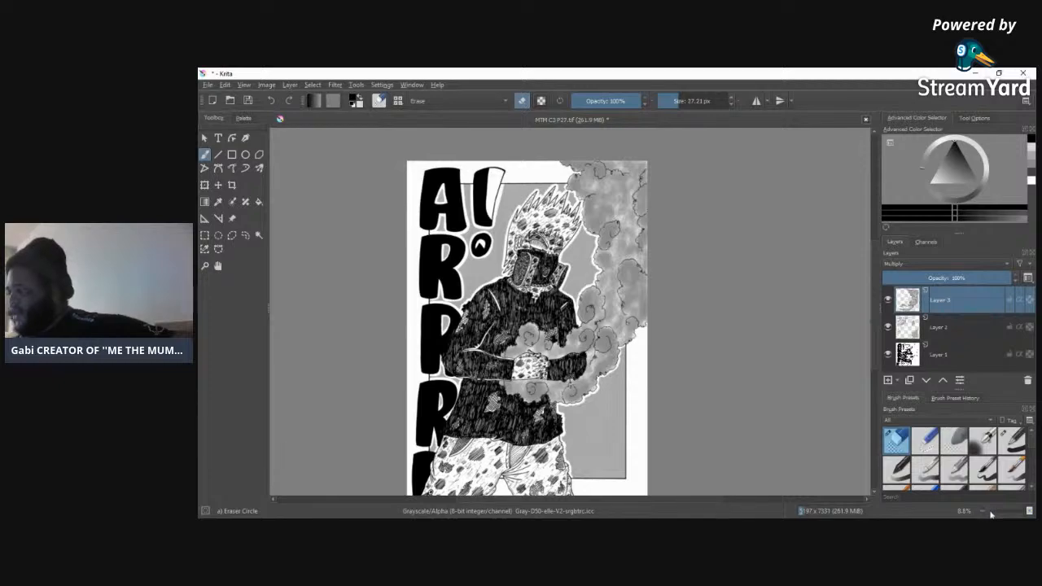
{"action": "left_click_drag", "start_coordinate": [995, 515], "coordinate": [1001, 515]}
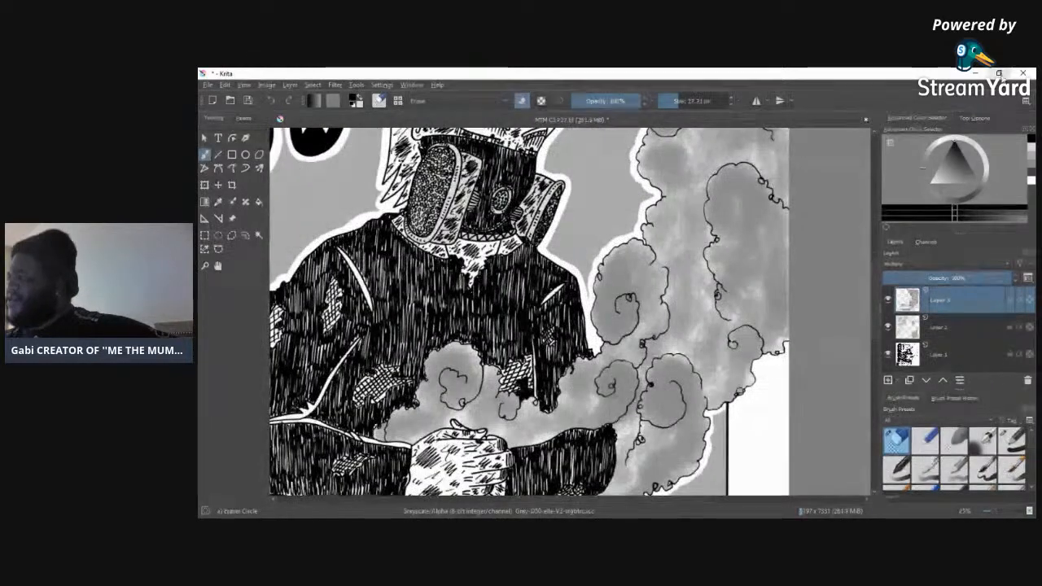
{"action": "left_click", "coordinate": [999, 73]}
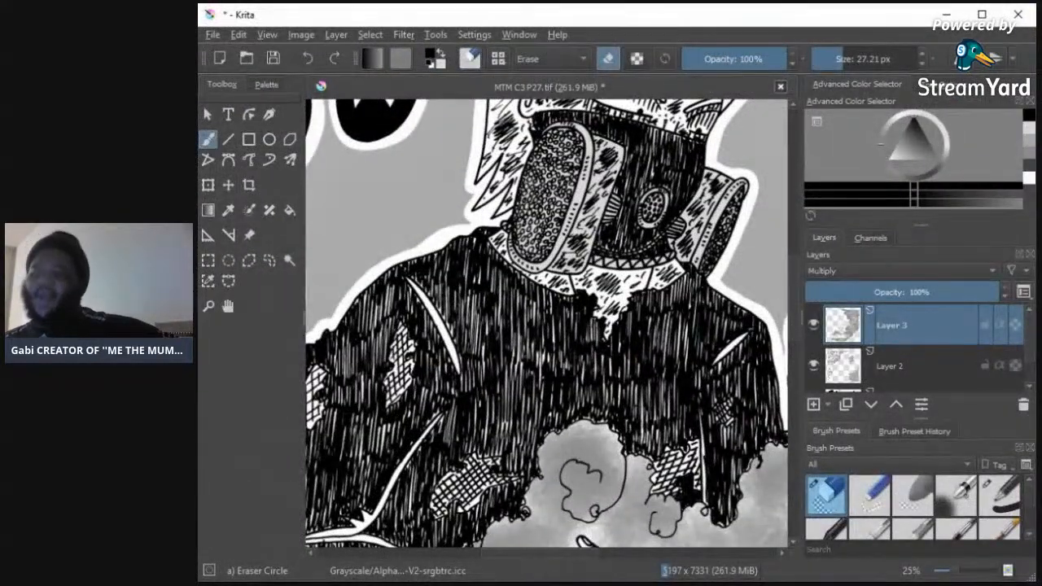
{"action": "left_click", "coordinate": [982, 15]}
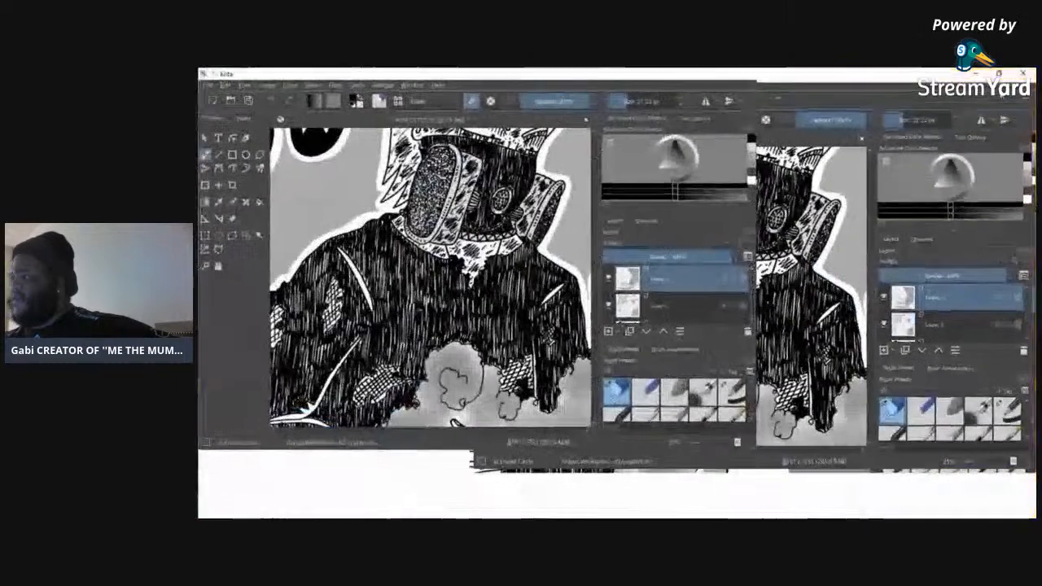
{"action": "left_click_drag", "start_coordinate": [874, 320], "coordinate": [879, 287]}
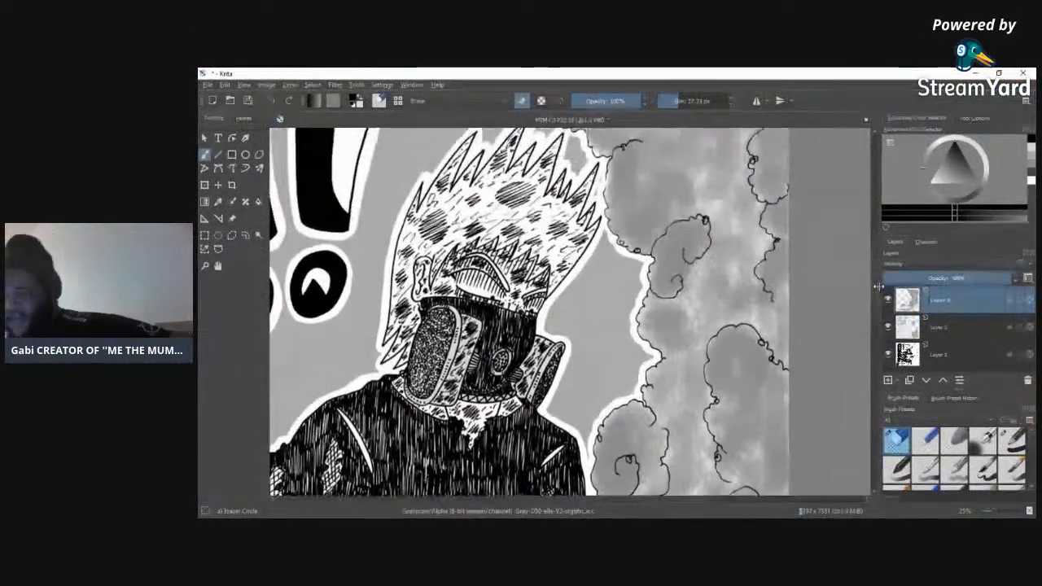
{"action": "scroll", "coordinate": [989, 511], "scroll_direction": "down", "scroll_amount": 3}
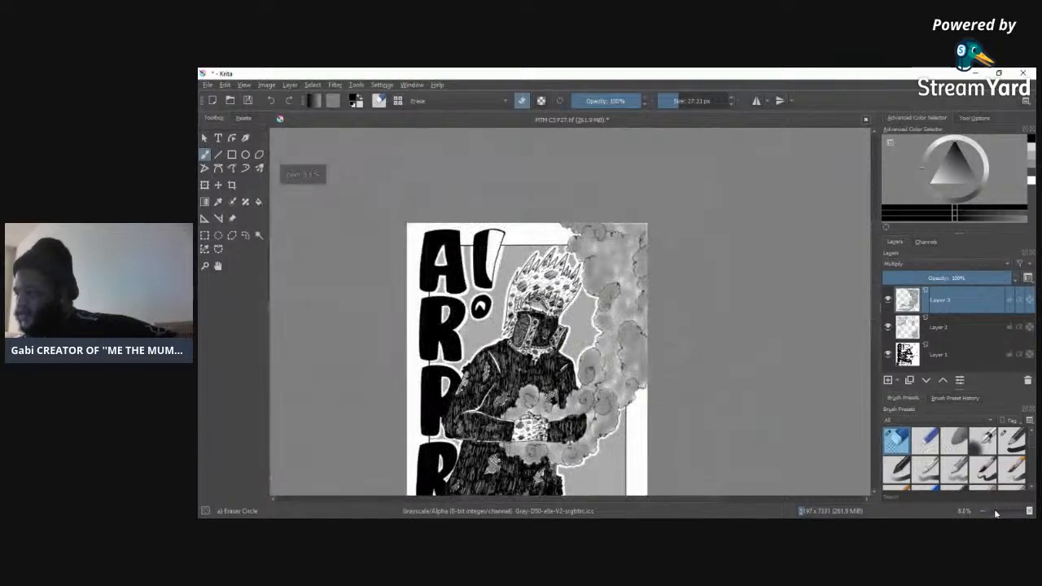
Step: Pick a mid grey and add a new layer set to Multiply for shading the figure's face and hair
{"action": "left_click_drag", "start_coordinate": [988, 509], "coordinate": [1002, 512]}
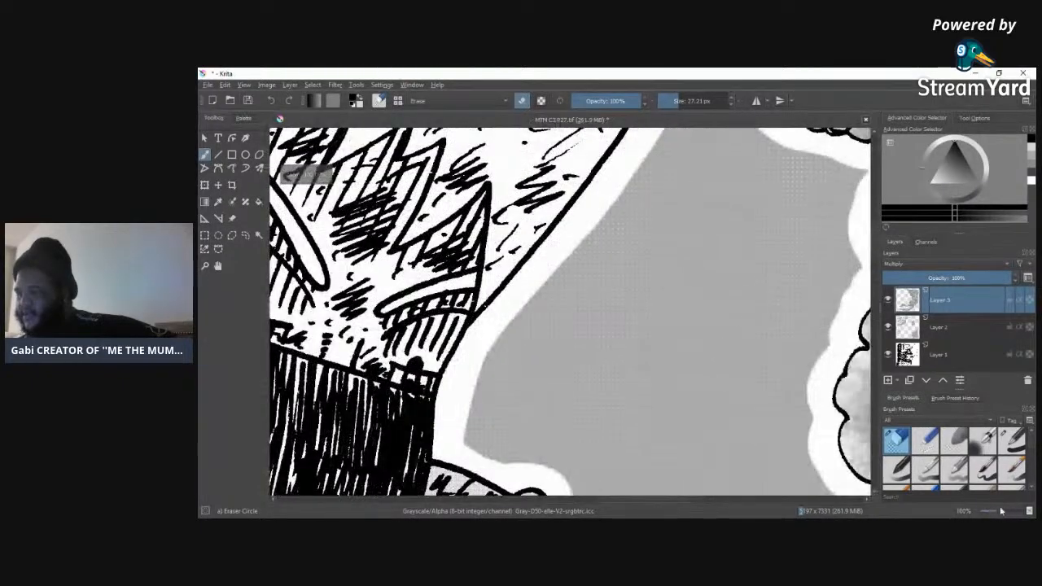
{"action": "left_click_drag", "start_coordinate": [654, 499], "coordinate": [610, 500]}
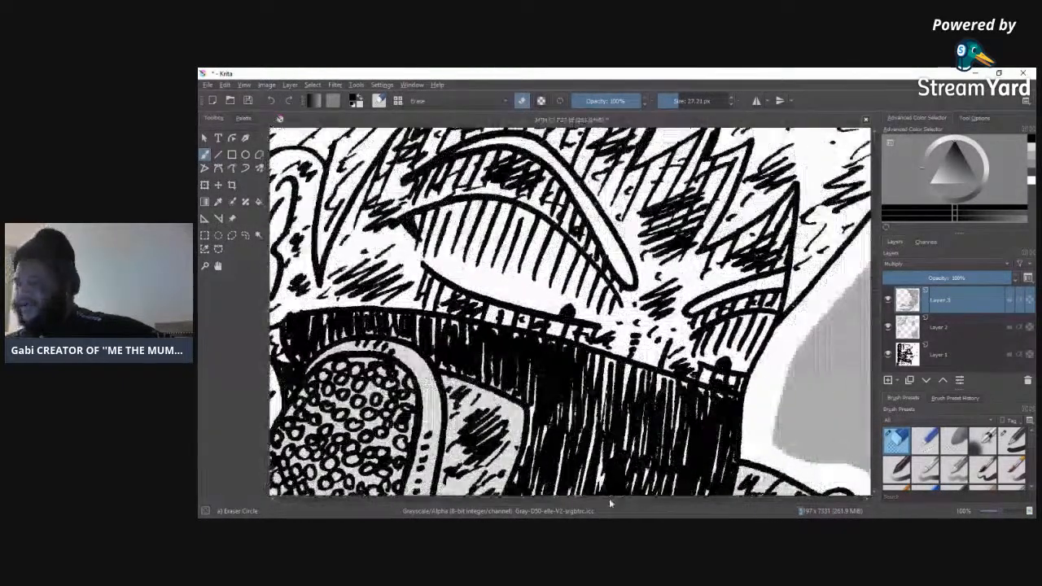
{"action": "left_click", "coordinate": [1032, 167]}
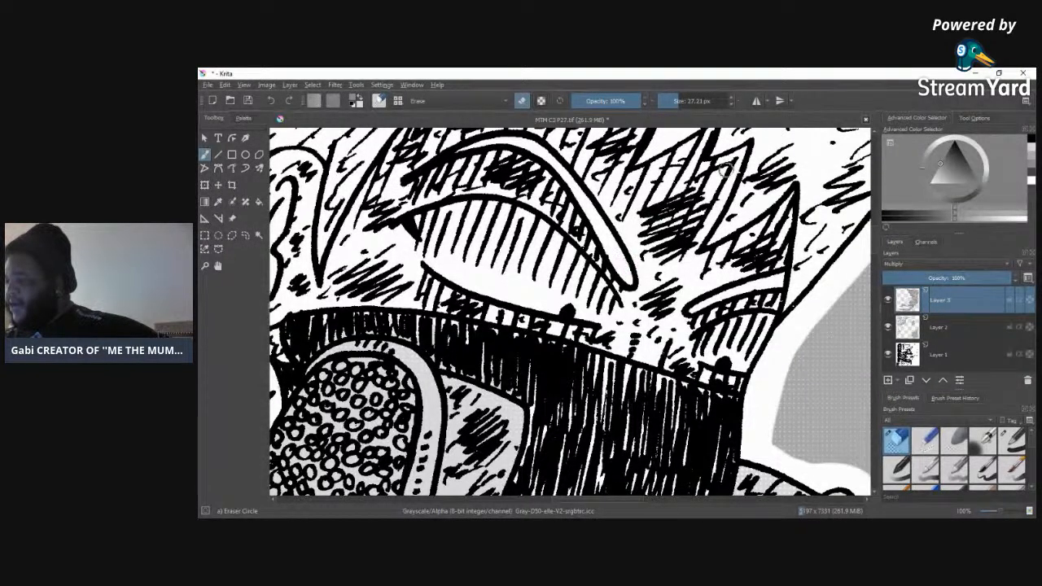
{"action": "left_click", "coordinate": [887, 380]}
{"action": "left_click", "coordinate": [901, 262]}
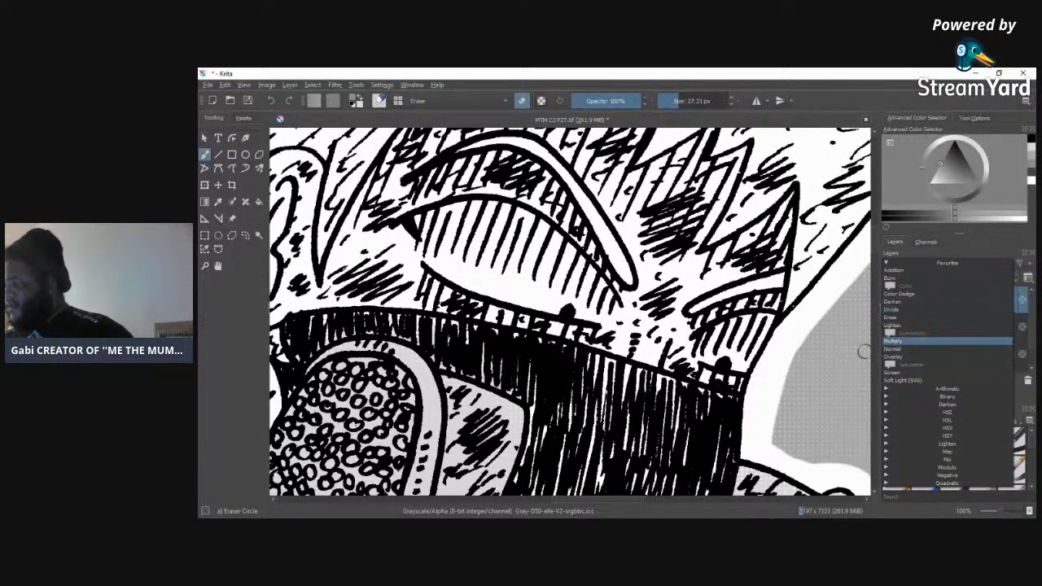
{"action": "left_click", "coordinate": [903, 347]}
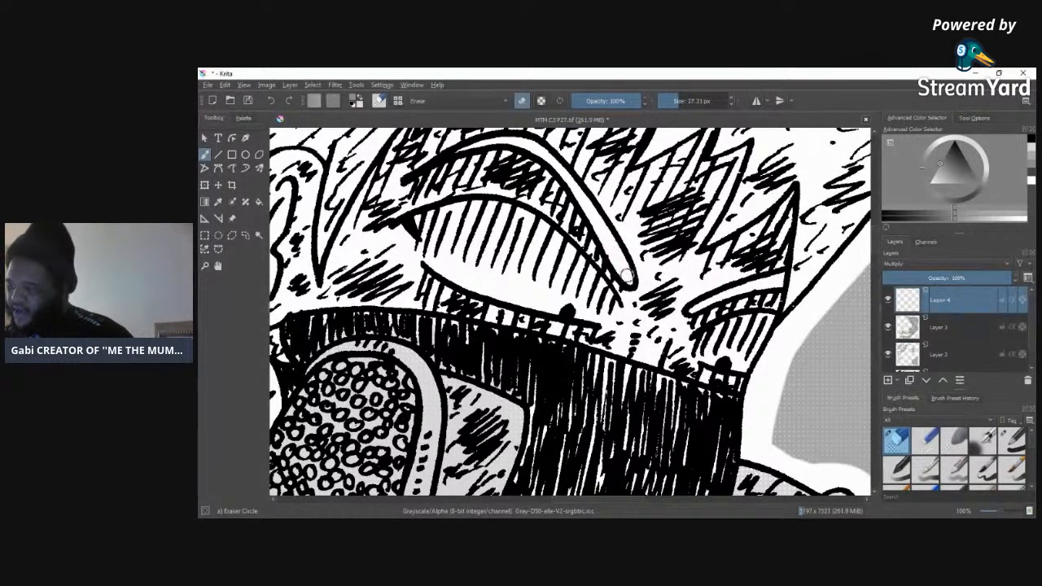
Step: Fill both eyebrow bands with grey on Layer 4, using the Basic-1 brush at 21.54 px
{"action": "left_click", "coordinate": [1015, 442]}
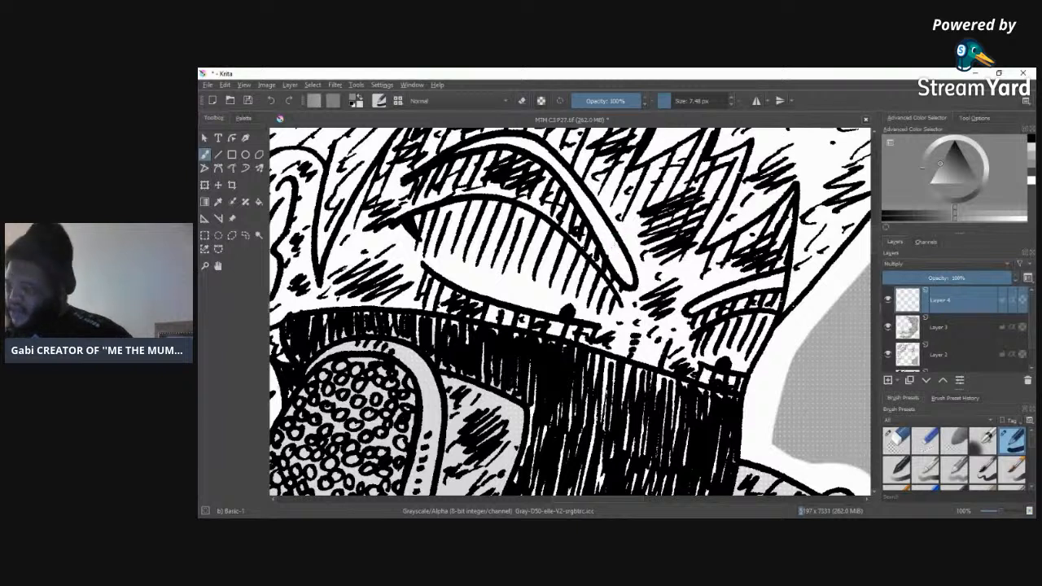
{"action": "left_click_drag", "start_coordinate": [669, 107], "coordinate": [708, 105]}
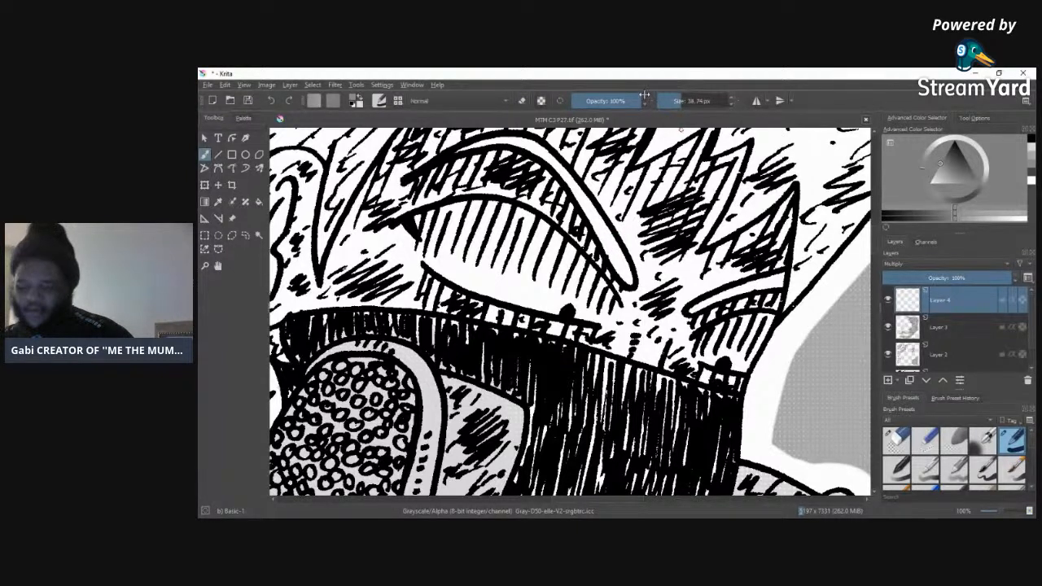
{"action": "left_click", "coordinate": [677, 102]}
{"action": "mouse_move", "coordinate": [611, 243]}
{"action": "left_mouse_down"}
{"action": "mouse_move", "coordinate": [623, 275]}
{"action": "mouse_move", "coordinate": [615, 242]}
{"action": "mouse_move", "coordinate": [537, 142]}
{"action": "mouse_move", "coordinate": [550, 159]}
{"action": "mouse_move", "coordinate": [511, 140]}
{"action": "mouse_move", "coordinate": [530, 140]}
{"action": "mouse_move", "coordinate": [460, 150]}
{"action": "mouse_move", "coordinate": [501, 138]}
{"action": "left_mouse_up"}
{"action": "left_click_drag", "start_coordinate": [690, 309], "coordinate": [751, 285]}
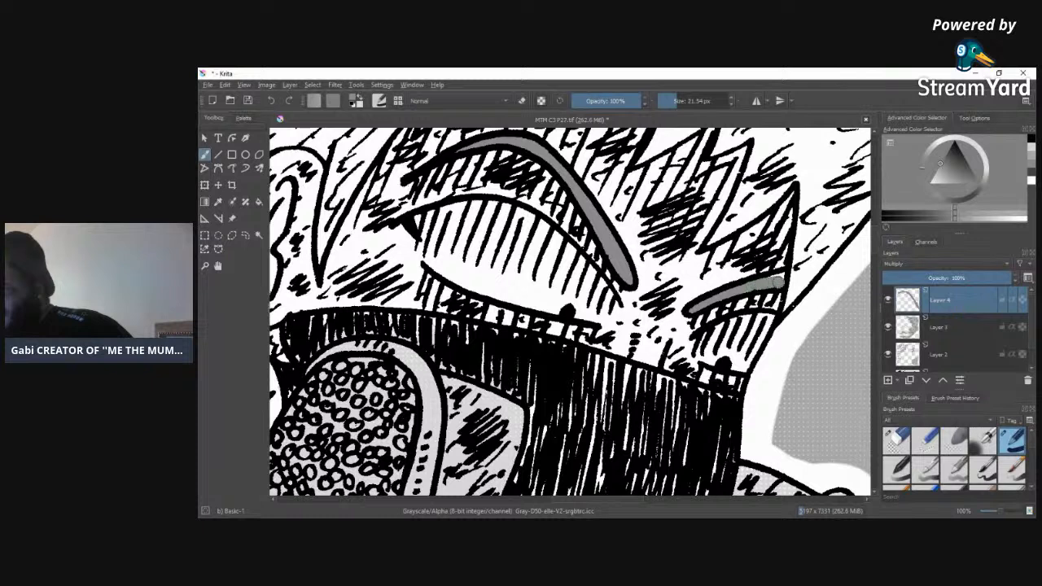
{"action": "mouse_move", "coordinate": [762, 281]}
{"action": "left_mouse_down"}
{"action": "mouse_move", "coordinate": [779, 277]}
{"action": "mouse_move", "coordinate": [756, 283]}
{"action": "left_mouse_up"}
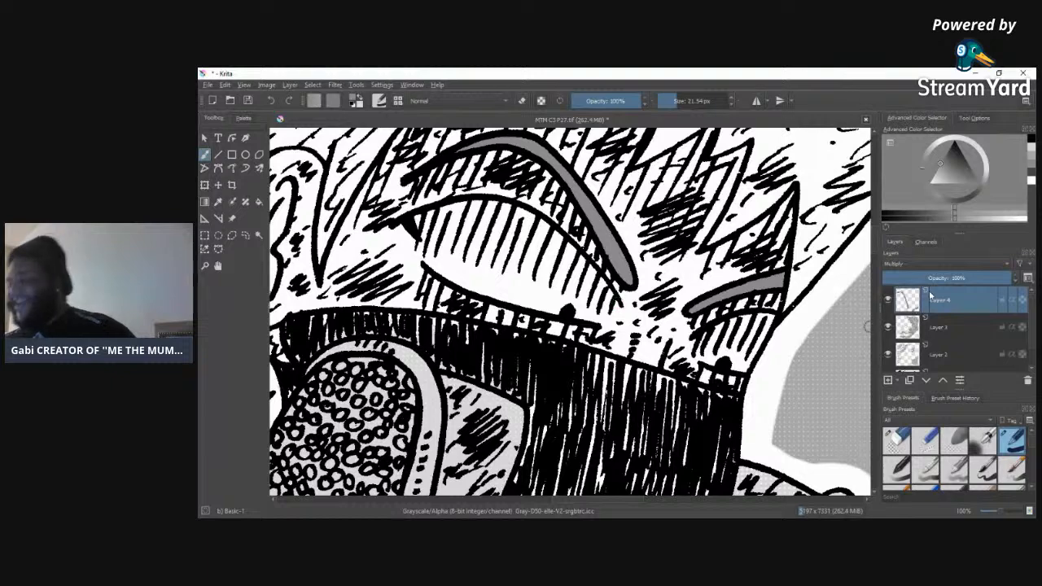
Step: Shade the pointed hair lock beside the ear grey, carrying the tone up to the first fringe spike
{"action": "scroll", "coordinate": [875, 240], "scroll_direction": "up", "scroll_amount": 5}
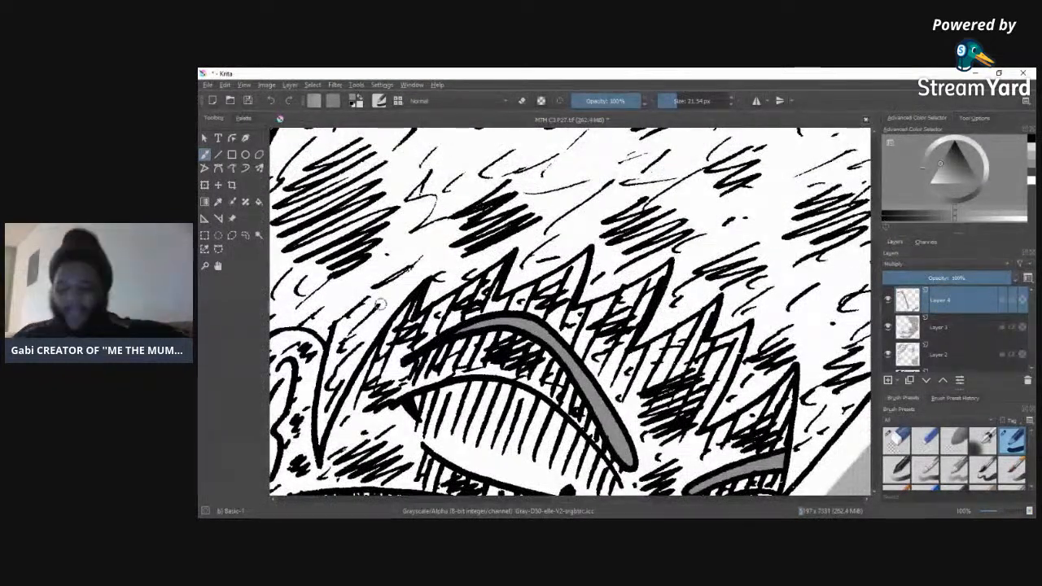
{"action": "mouse_move", "coordinate": [342, 316]}
{"action": "left_mouse_down"}
{"action": "mouse_move", "coordinate": [346, 342]}
{"action": "mouse_move", "coordinate": [383, 302]}
{"action": "mouse_move", "coordinate": [395, 318]}
{"action": "mouse_move", "coordinate": [351, 358]}
{"action": "left_mouse_up"}
{"action": "mouse_move", "coordinate": [399, 298]}
{"action": "left_mouse_down"}
{"action": "mouse_move", "coordinate": [432, 264]}
{"action": "mouse_move", "coordinate": [389, 287]}
{"action": "mouse_move", "coordinate": [395, 263]}
{"action": "mouse_move", "coordinate": [371, 278]}
{"action": "left_mouse_up"}
{"action": "left_click_drag", "start_coordinate": [330, 394], "coordinate": [329, 405]}
{"action": "mouse_move", "coordinate": [333, 368]}
{"action": "left_mouse_down"}
{"action": "mouse_move", "coordinate": [324, 423]}
{"action": "mouse_move", "coordinate": [352, 362]}
{"action": "left_mouse_up"}
{"action": "left_click_drag", "start_coordinate": [324, 421], "coordinate": [329, 381]}
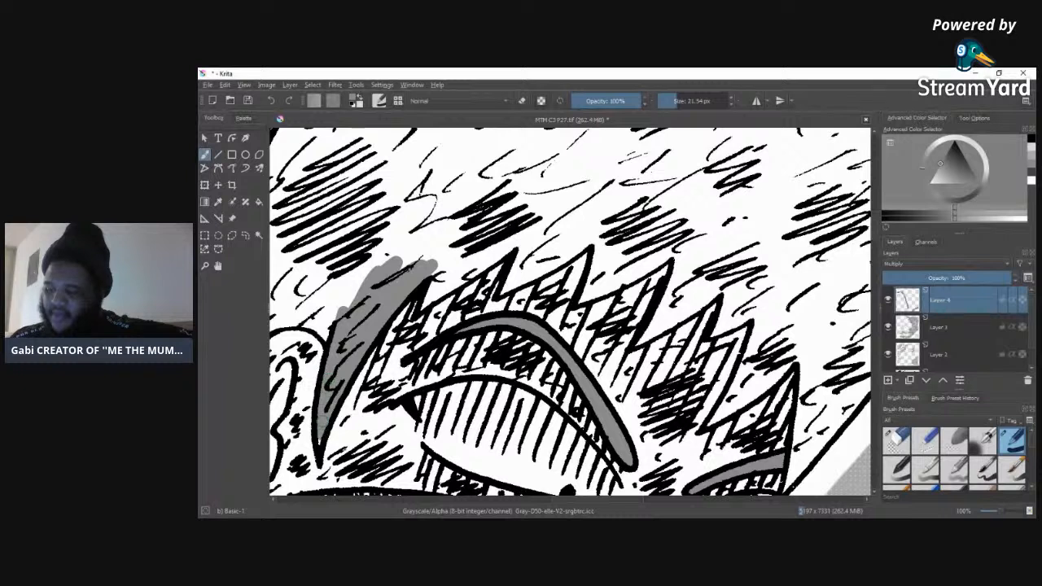
{"action": "mouse_move", "coordinate": [431, 260]}
{"action": "left_mouse_down"}
{"action": "mouse_move", "coordinate": [448, 248]}
{"action": "mouse_move", "coordinate": [349, 303]}
{"action": "mouse_move", "coordinate": [331, 332]}
{"action": "mouse_move", "coordinate": [375, 273]}
{"action": "mouse_move", "coordinate": [452, 236]}
{"action": "mouse_move", "coordinate": [433, 247]}
{"action": "left_mouse_up"}
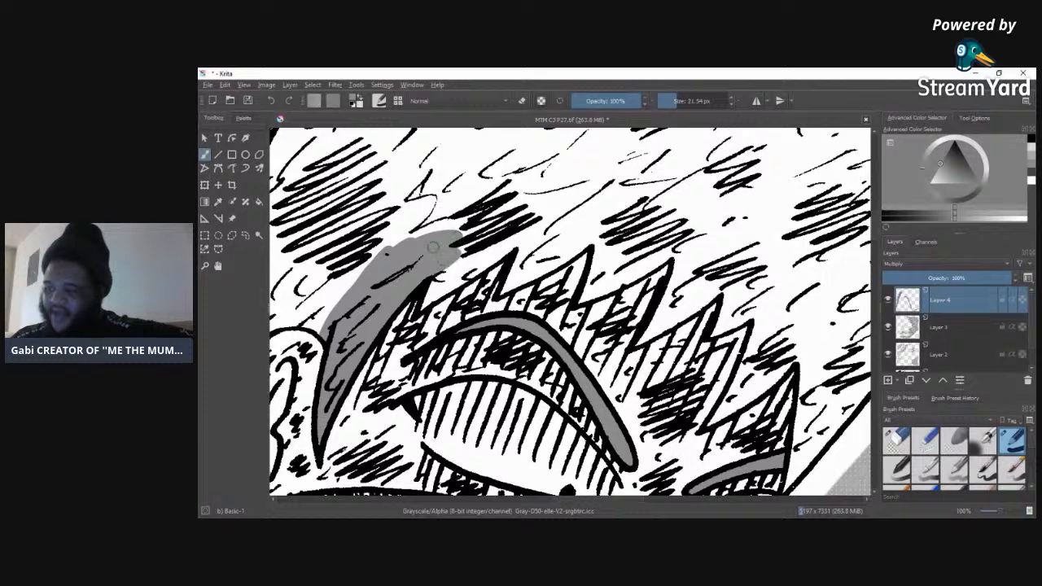
Step: Extend the grey hair tone in a broad band above the fringe, from the first spikes to the third tall spike
{"action": "mouse_move", "coordinate": [437, 291]}
{"action": "left_mouse_down"}
{"action": "mouse_move", "coordinate": [508, 246]}
{"action": "mouse_move", "coordinate": [508, 233]}
{"action": "mouse_move", "coordinate": [480, 238]}
{"action": "mouse_move", "coordinate": [471, 225]}
{"action": "mouse_move", "coordinate": [407, 262]}
{"action": "mouse_move", "coordinate": [447, 223]}
{"action": "mouse_move", "coordinate": [547, 225]}
{"action": "mouse_move", "coordinate": [541, 236]}
{"action": "mouse_move", "coordinate": [511, 218]}
{"action": "mouse_move", "coordinate": [503, 233]}
{"action": "mouse_move", "coordinate": [522, 233]}
{"action": "mouse_move", "coordinate": [514, 275]}
{"action": "mouse_move", "coordinate": [537, 262]}
{"action": "left_mouse_up"}
{"action": "mouse_move", "coordinate": [562, 258]}
{"action": "left_mouse_down"}
{"action": "mouse_move", "coordinate": [603, 220]}
{"action": "mouse_move", "coordinate": [542, 245]}
{"action": "mouse_move", "coordinate": [582, 196]}
{"action": "mouse_move", "coordinate": [580, 222]}
{"action": "mouse_move", "coordinate": [493, 203]}
{"action": "left_mouse_up"}
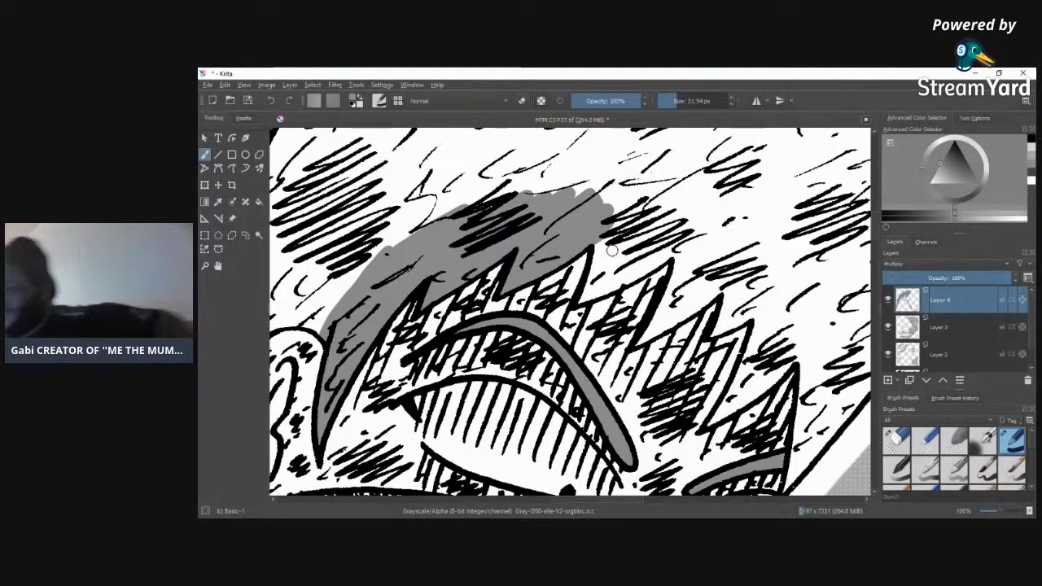
{"action": "mouse_move", "coordinate": [603, 242]}
{"action": "left_mouse_down"}
{"action": "mouse_move", "coordinate": [594, 273]}
{"action": "mouse_move", "coordinate": [614, 224]}
{"action": "mouse_move", "coordinate": [586, 293]}
{"action": "mouse_move", "coordinate": [695, 230]}
{"action": "mouse_move", "coordinate": [627, 260]}
{"action": "mouse_move", "coordinate": [652, 204]}
{"action": "mouse_move", "coordinate": [597, 232]}
{"action": "mouse_move", "coordinate": [612, 186]}
{"action": "mouse_move", "coordinate": [624, 195]}
{"action": "left_mouse_up"}
Step: Tone the hair between the third and fourth fringe spikes, filling around the fourth tip with a brush of about 6.6 px
{"action": "left_click", "coordinate": [898, 440]}
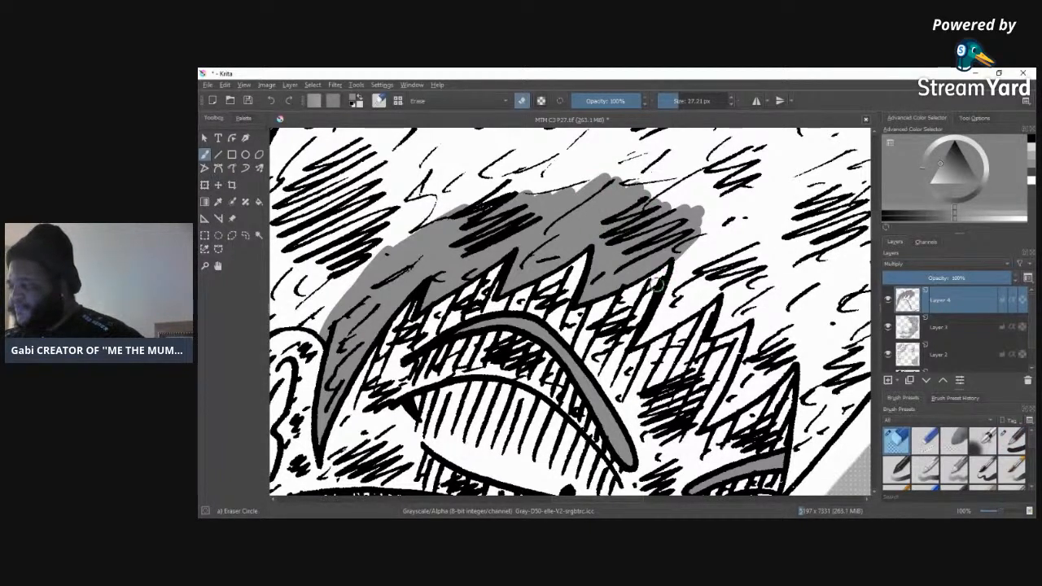
{"action": "left_click", "coordinate": [1010, 440]}
{"action": "mouse_move", "coordinate": [678, 286]}
{"action": "left_mouse_down"}
{"action": "mouse_move", "coordinate": [706, 223]}
{"action": "mouse_move", "coordinate": [682, 298]}
{"action": "mouse_move", "coordinate": [725, 226]}
{"action": "mouse_move", "coordinate": [679, 283]}
{"action": "mouse_move", "coordinate": [732, 254]}
{"action": "mouse_move", "coordinate": [692, 303]}
{"action": "left_mouse_up"}
{"action": "mouse_move", "coordinate": [745, 260]}
{"action": "left_mouse_down"}
{"action": "mouse_move", "coordinate": [753, 244]}
{"action": "mouse_move", "coordinate": [710, 256]}
{"action": "mouse_move", "coordinate": [697, 219]}
{"action": "mouse_move", "coordinate": [715, 225]}
{"action": "left_mouse_up"}
{"action": "mouse_move", "coordinate": [684, 299]}
{"action": "left_mouse_down"}
{"action": "mouse_move", "coordinate": [648, 336]}
{"action": "mouse_move", "coordinate": [658, 330]}
{"action": "left_mouse_up"}
{"action": "left_click", "coordinate": [667, 101]}
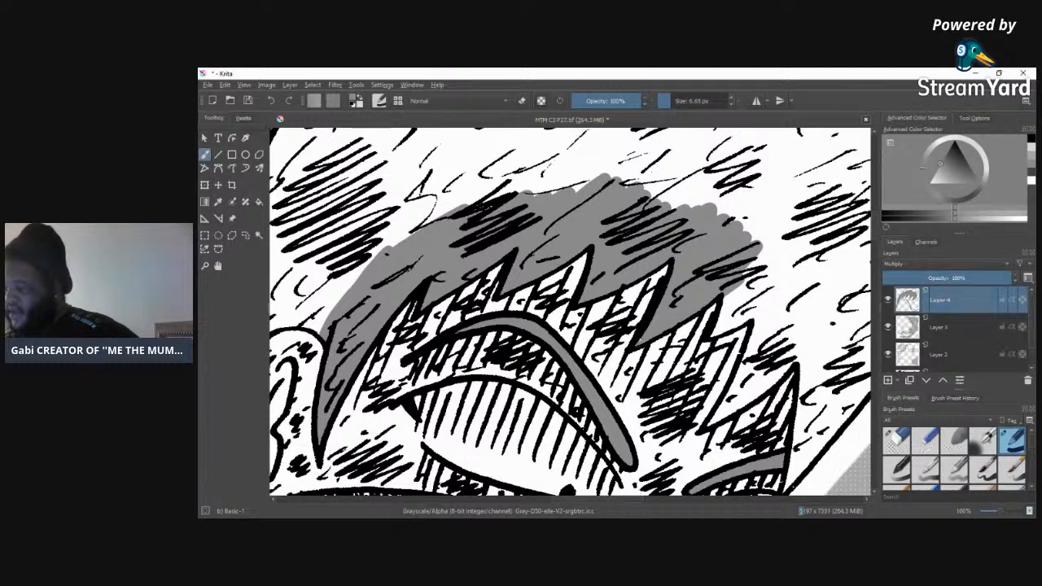
{"action": "left_click_drag", "start_coordinate": [727, 295], "coordinate": [721, 321]}
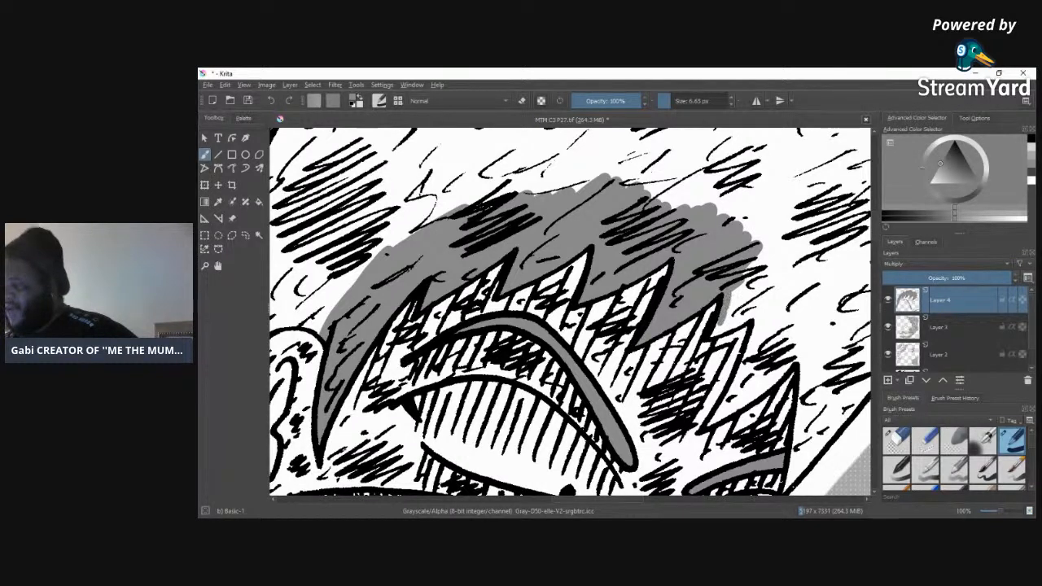
{"action": "mouse_move", "coordinate": [742, 282]}
{"action": "left_mouse_down"}
{"action": "mouse_move", "coordinate": [727, 322]}
{"action": "mouse_move", "coordinate": [732, 305]}
{"action": "left_mouse_up"}
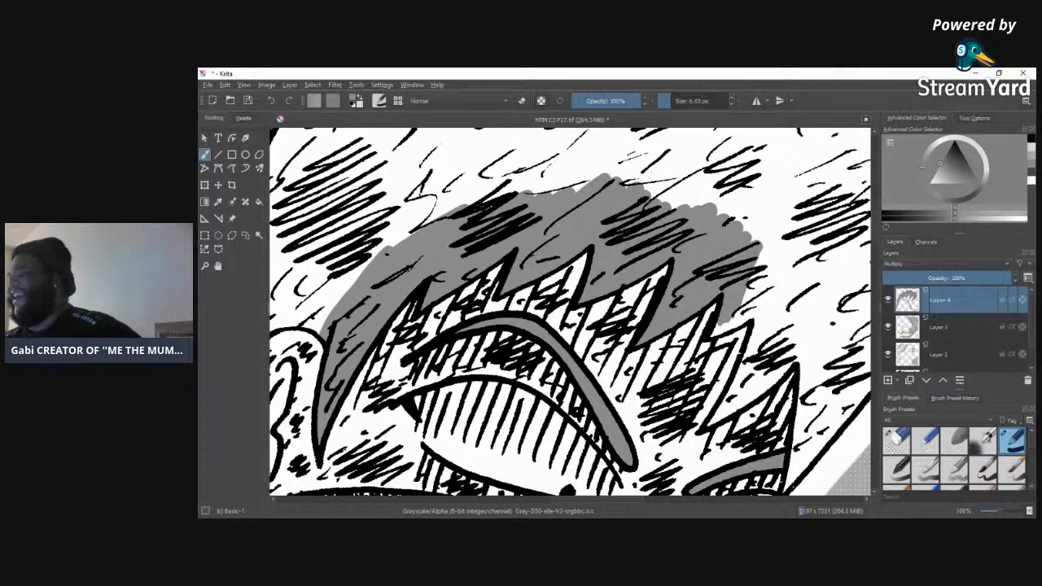
Step: Set the brush size to 13.93 px and continue the grey tone around the last fringe spikes and down the hair's outer side
{"action": "left_click_drag", "start_coordinate": [676, 104], "coordinate": [685, 97]}
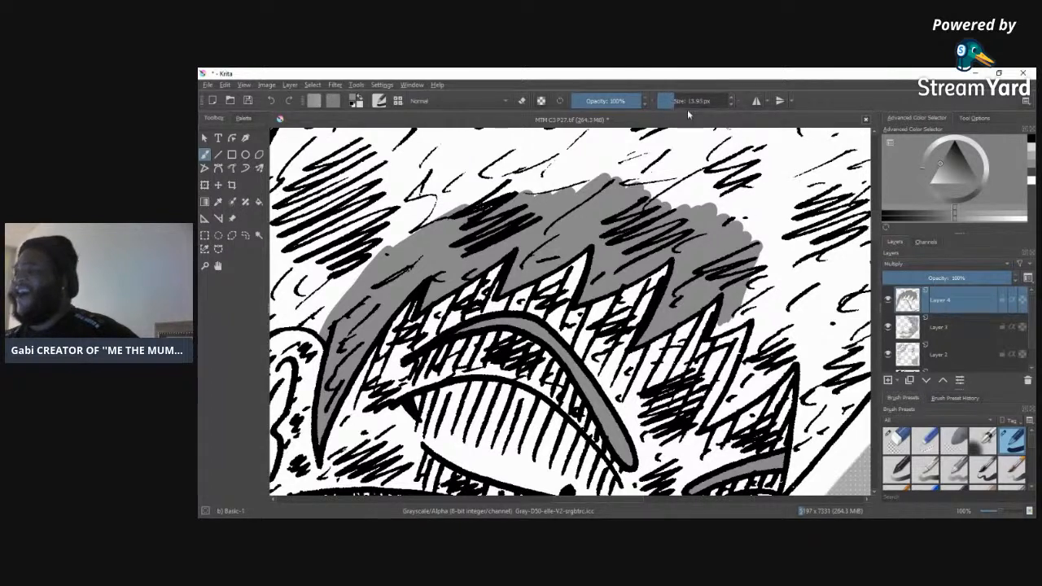
{"action": "mouse_move", "coordinate": [716, 332]}
{"action": "left_mouse_down"}
{"action": "mouse_move", "coordinate": [756, 308]}
{"action": "mouse_move", "coordinate": [757, 293]}
{"action": "mouse_move", "coordinate": [740, 296]}
{"action": "mouse_move", "coordinate": [762, 350]}
{"action": "mouse_move", "coordinate": [757, 371]}
{"action": "mouse_move", "coordinate": [713, 425]}
{"action": "mouse_move", "coordinate": [802, 338]}
{"action": "mouse_move", "coordinate": [740, 401]}
{"action": "mouse_move", "coordinate": [773, 348]}
{"action": "mouse_move", "coordinate": [777, 307]}
{"action": "mouse_move", "coordinate": [790, 334]}
{"action": "mouse_move", "coordinate": [796, 322]}
{"action": "mouse_move", "coordinate": [786, 334]}
{"action": "left_mouse_up"}
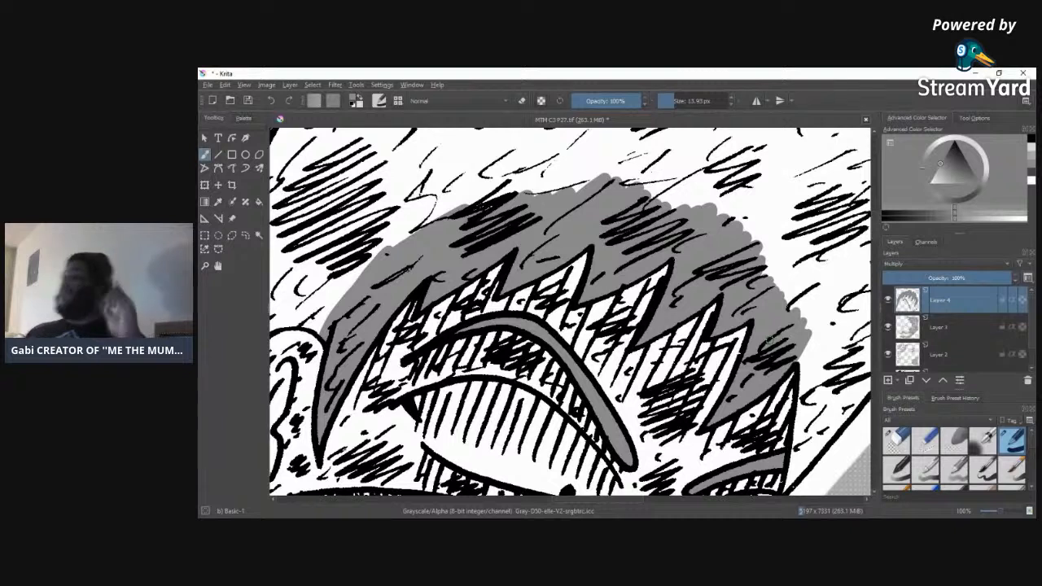
{"action": "mouse_move", "coordinate": [802, 358]}
{"action": "left_mouse_down"}
{"action": "mouse_move", "coordinate": [805, 350]}
{"action": "mouse_move", "coordinate": [798, 452]}
{"action": "mouse_move", "coordinate": [795, 417]}
{"action": "mouse_move", "coordinate": [794, 443]}
{"action": "left_mouse_up"}
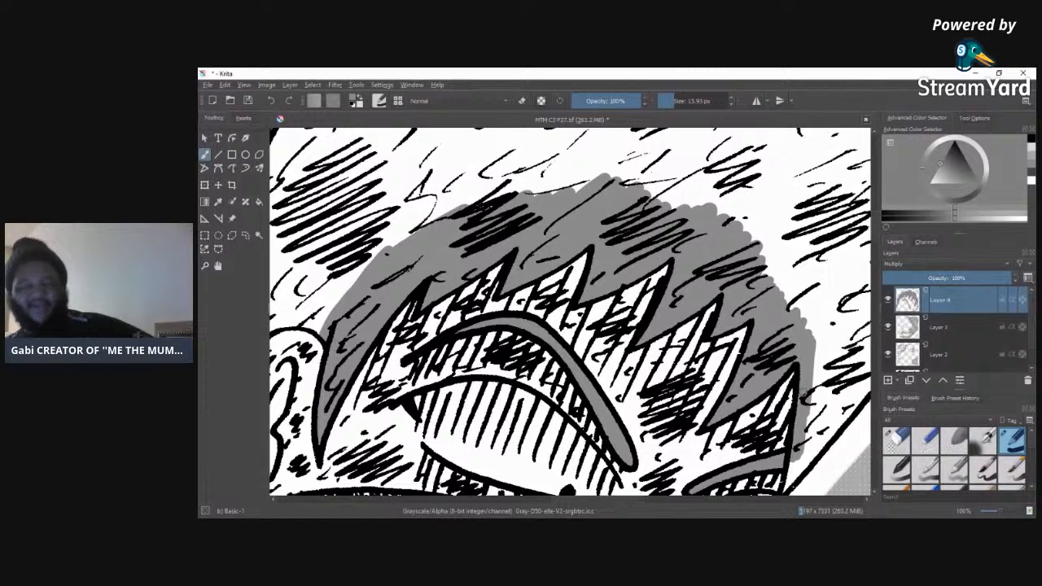
{"action": "mouse_move", "coordinate": [800, 403]}
{"action": "left_mouse_down"}
{"action": "mouse_move", "coordinate": [808, 420]}
{"action": "mouse_move", "coordinate": [794, 464]}
{"action": "left_mouse_up"}
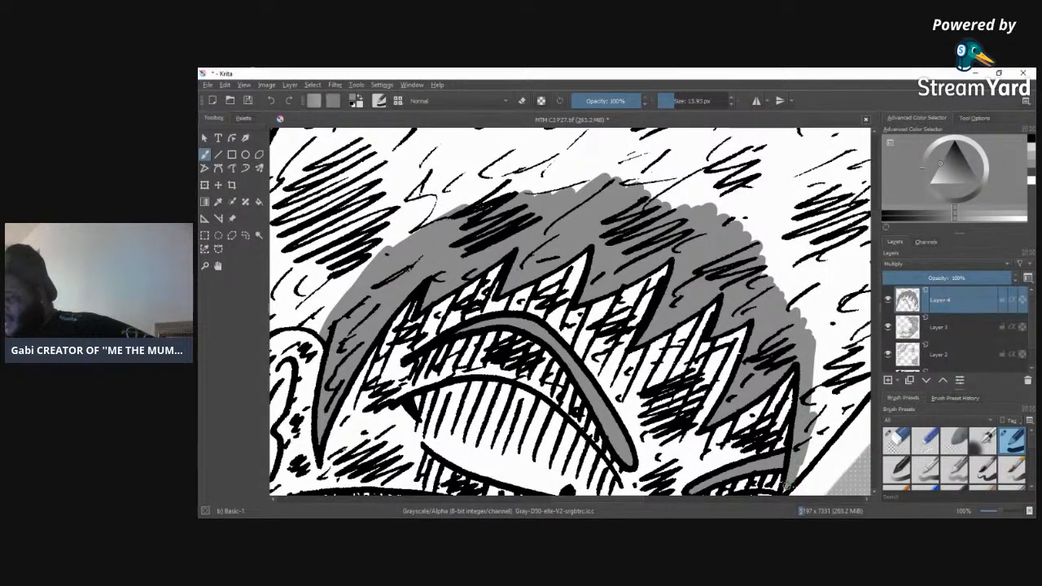
Step: Fill the hair beyond the last fringe spike grey and carry the tone over the top of the ear and down behind it
{"action": "mouse_move", "coordinate": [802, 466]}
{"action": "left_mouse_down"}
{"action": "mouse_move", "coordinate": [849, 410]}
{"action": "mouse_move", "coordinate": [846, 421]}
{"action": "mouse_move", "coordinate": [850, 389]}
{"action": "mouse_move", "coordinate": [802, 449]}
{"action": "mouse_move", "coordinate": [860, 384]}
{"action": "mouse_move", "coordinate": [811, 407]}
{"action": "mouse_move", "coordinate": [854, 318]}
{"action": "mouse_move", "coordinate": [820, 350]}
{"action": "mouse_move", "coordinate": [808, 345]}
{"action": "mouse_move", "coordinate": [808, 303]}
{"action": "left_mouse_up"}
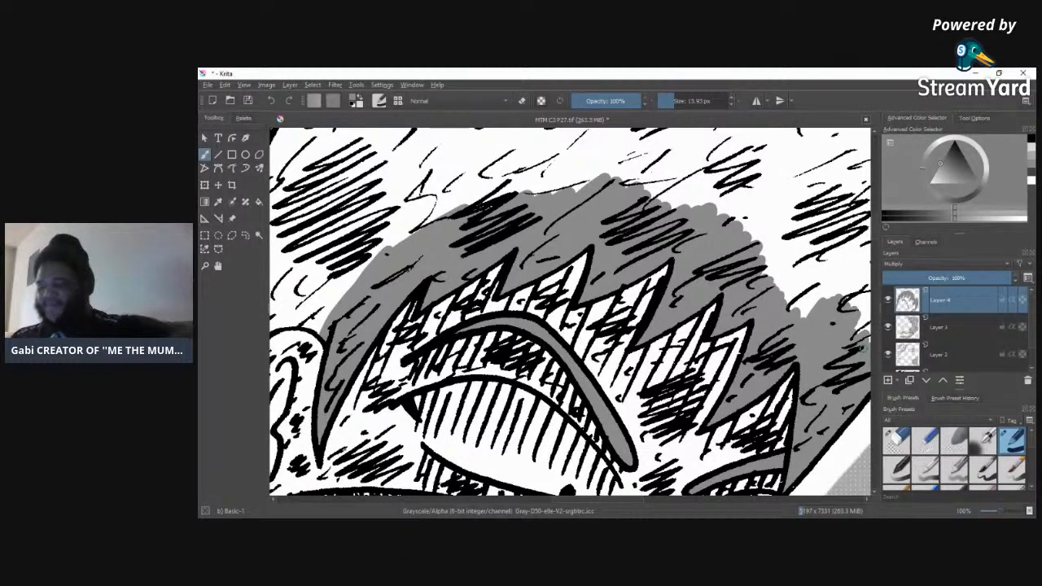
{"action": "left_click_drag", "start_coordinate": [571, 500], "coordinate": [554, 500]}
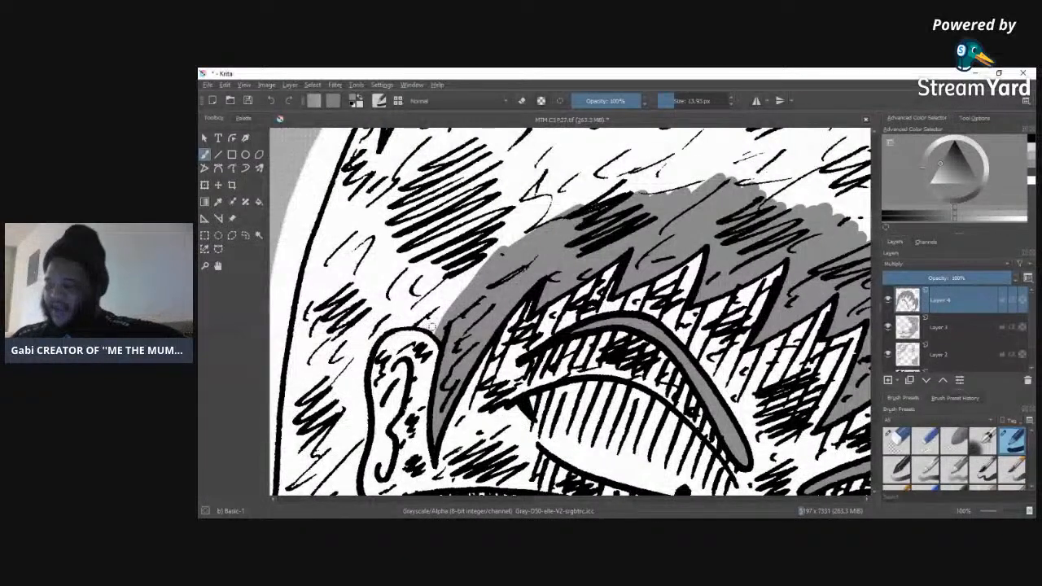
{"action": "mouse_move", "coordinate": [350, 334]}
{"action": "left_mouse_down"}
{"action": "mouse_move", "coordinate": [444, 317]}
{"action": "mouse_move", "coordinate": [384, 308]}
{"action": "mouse_move", "coordinate": [428, 295]}
{"action": "mouse_move", "coordinate": [447, 335]}
{"action": "mouse_move", "coordinate": [429, 321]}
{"action": "left_mouse_up"}
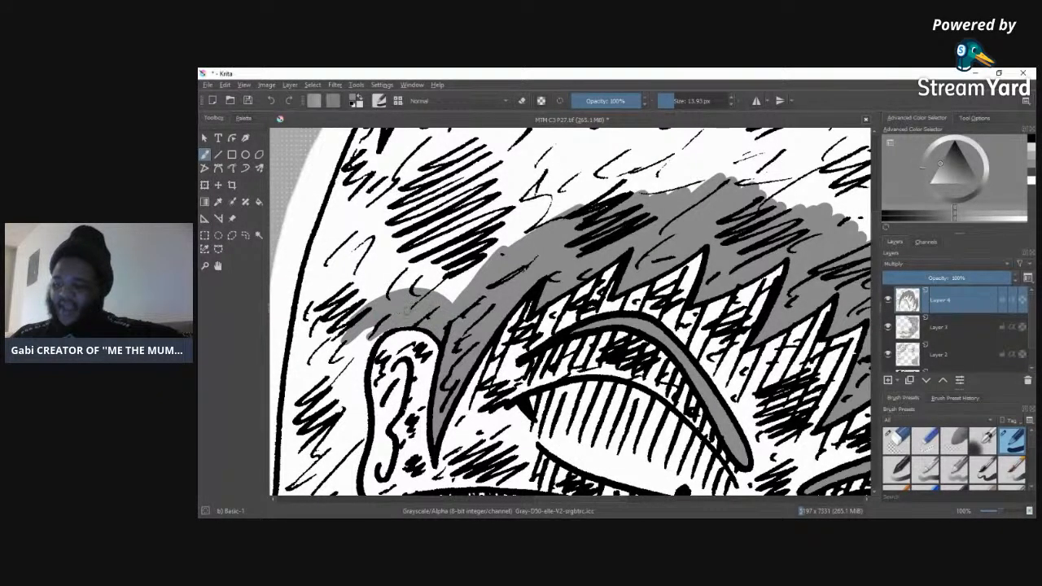
{"action": "mouse_move", "coordinate": [383, 330]}
{"action": "left_mouse_down"}
{"action": "mouse_move", "coordinate": [367, 366]}
{"action": "mouse_move", "coordinate": [350, 395]}
{"action": "left_mouse_up"}
{"action": "mouse_move", "coordinate": [357, 351]}
{"action": "left_mouse_down"}
{"action": "mouse_move", "coordinate": [340, 403]}
{"action": "mouse_move", "coordinate": [356, 396]}
{"action": "mouse_move", "coordinate": [363, 422]}
{"action": "mouse_move", "coordinate": [358, 464]}
{"action": "mouse_move", "coordinate": [352, 403]}
{"action": "mouse_move", "coordinate": [350, 477]}
{"action": "mouse_move", "coordinate": [358, 456]}
{"action": "mouse_move", "coordinate": [345, 489]}
{"action": "mouse_move", "coordinate": [341, 443]}
{"action": "left_mouse_up"}
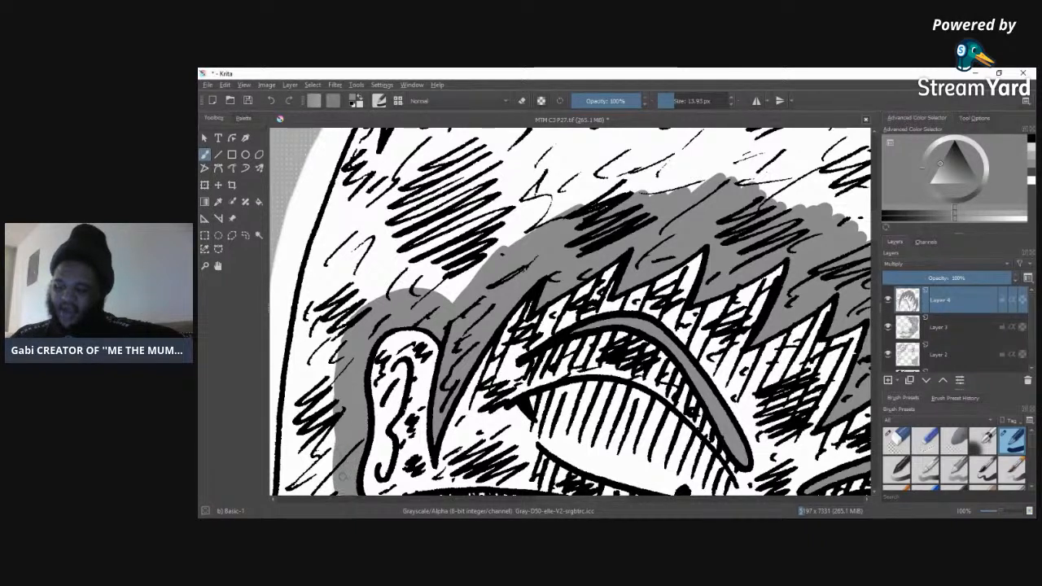
{"action": "left_click_drag", "start_coordinate": [340, 336], "coordinate": [329, 492]}
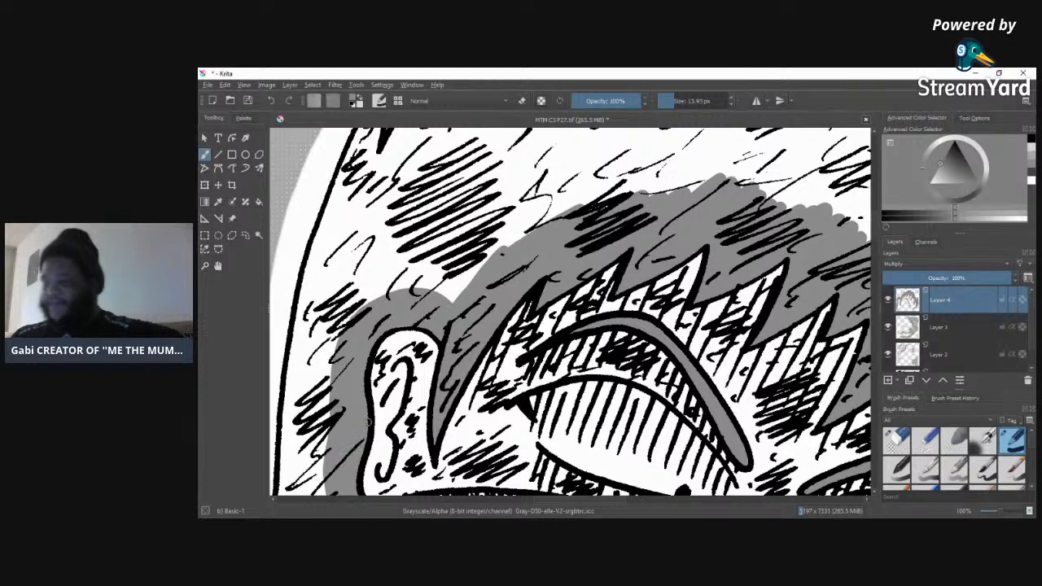
Step: Tone a grey band along the hair's outer outline on the ear side, from above down to ear height
{"action": "left_click_drag", "start_coordinate": [304, 293], "coordinate": [303, 337]}
{"action": "mouse_move", "coordinate": [319, 254]}
{"action": "left_mouse_down"}
{"action": "mouse_move", "coordinate": [305, 355]}
{"action": "mouse_move", "coordinate": [315, 306]}
{"action": "left_mouse_up"}
{"action": "left_click_drag", "start_coordinate": [334, 220], "coordinate": [310, 270]}
{"action": "left_click_drag", "start_coordinate": [342, 184], "coordinate": [326, 224]}
{"action": "left_click_drag", "start_coordinate": [350, 186], "coordinate": [333, 260]}
{"action": "left_click_drag", "start_coordinate": [371, 159], "coordinate": [347, 236]}
{"action": "left_click_drag", "start_coordinate": [368, 137], "coordinate": [340, 189]}
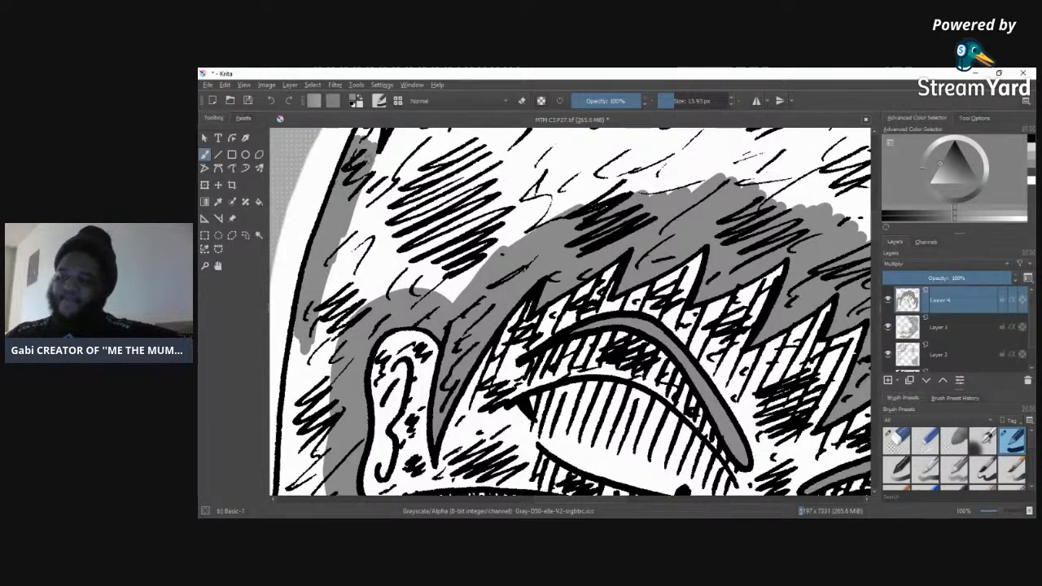
{"action": "mouse_move", "coordinate": [377, 140]}
{"action": "left_mouse_down"}
{"action": "mouse_move", "coordinate": [362, 131]}
{"action": "mouse_move", "coordinate": [360, 207]}
{"action": "left_mouse_up"}
{"action": "left_click_drag", "start_coordinate": [376, 164], "coordinate": [338, 261]}
{"action": "left_click_drag", "start_coordinate": [358, 217], "coordinate": [315, 350]}
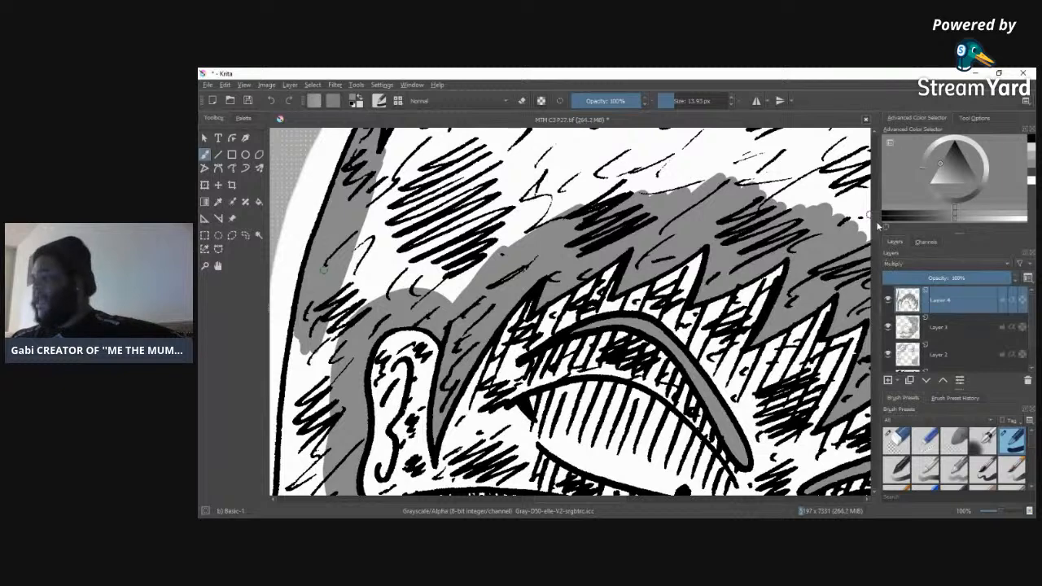
Step: Extend the grey tone down the hair's outer edge and below the ear to the headphone's ear cup
{"action": "scroll", "coordinate": [875, 225], "scroll_direction": "down", "scroll_amount": 5}
{"action": "mouse_move", "coordinate": [302, 197]}
{"action": "left_mouse_down"}
{"action": "mouse_move", "coordinate": [274, 433]}
{"action": "mouse_move", "coordinate": [281, 467]}
{"action": "mouse_move", "coordinate": [324, 209]}
{"action": "mouse_move", "coordinate": [299, 362]}
{"action": "mouse_move", "coordinate": [312, 218]}
{"action": "mouse_move", "coordinate": [290, 352]}
{"action": "left_mouse_up"}
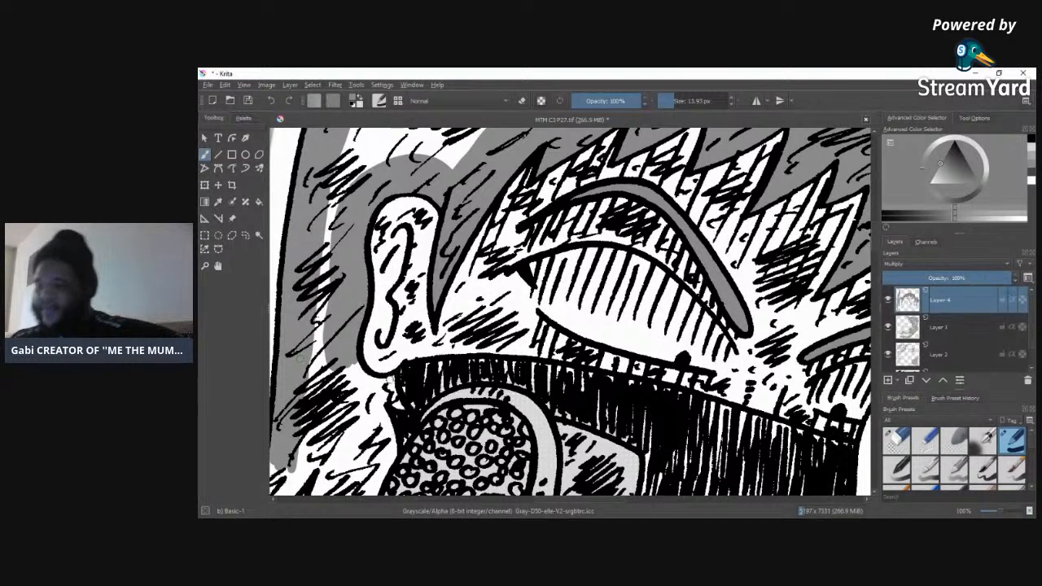
{"action": "left_click_drag", "start_coordinate": [379, 379], "coordinate": [347, 363]}
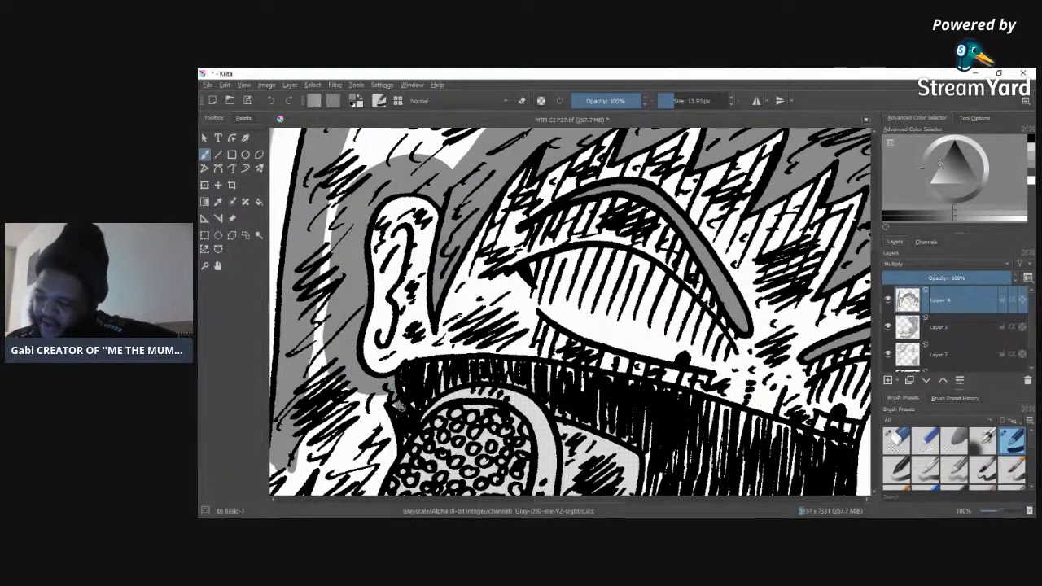
{"action": "mouse_move", "coordinate": [382, 399]}
{"action": "left_mouse_down"}
{"action": "mouse_move", "coordinate": [384, 425]}
{"action": "mouse_move", "coordinate": [366, 429]}
{"action": "mouse_move", "coordinate": [330, 374]}
{"action": "mouse_move", "coordinate": [329, 281]}
{"action": "left_mouse_up"}
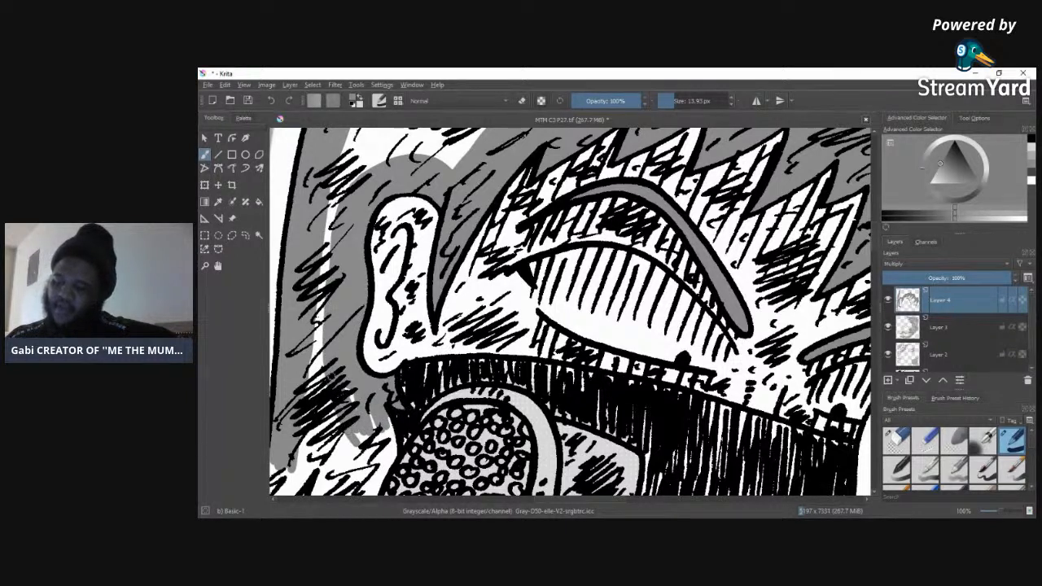
{"action": "mouse_move", "coordinate": [347, 393]}
{"action": "left_mouse_down"}
{"action": "mouse_move", "coordinate": [367, 466]}
{"action": "mouse_move", "coordinate": [372, 413]}
{"action": "left_mouse_up"}
{"action": "mouse_move", "coordinate": [386, 452]}
{"action": "left_mouse_down"}
{"action": "mouse_move", "coordinate": [390, 422]}
{"action": "mouse_move", "coordinate": [377, 487]}
{"action": "mouse_move", "coordinate": [358, 463]}
{"action": "mouse_move", "coordinate": [352, 481]}
{"action": "mouse_move", "coordinate": [342, 460]}
{"action": "mouse_move", "coordinate": [360, 488]}
{"action": "left_mouse_up"}
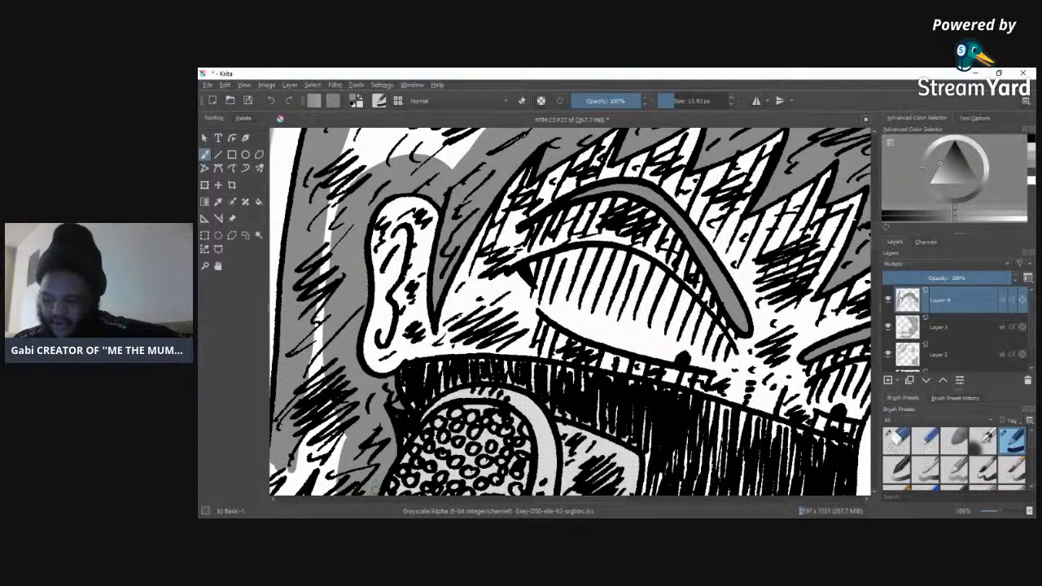
{"action": "mouse_move", "coordinate": [347, 434]}
{"action": "left_mouse_down"}
{"action": "mouse_move", "coordinate": [342, 447]}
{"action": "mouse_move", "coordinate": [347, 423]}
{"action": "left_mouse_up"}
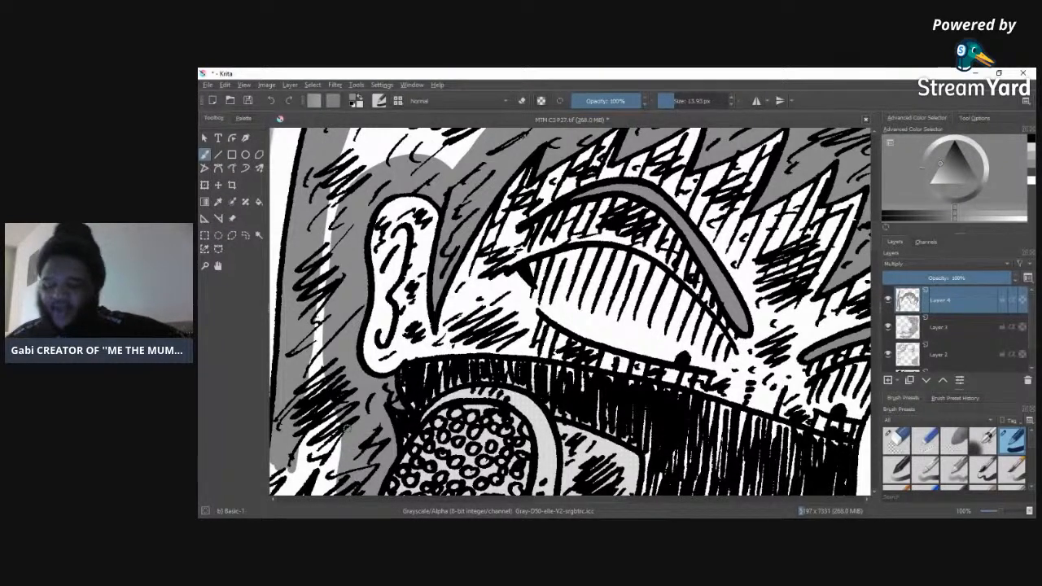
Step: Fill the pointed lower hair tips beside the headphone's ear cup with grey tone
{"action": "left_click_drag", "start_coordinate": [874, 240], "coordinate": [875, 268]}
{"action": "left_click_drag", "start_coordinate": [559, 500], "coordinate": [538, 502]}
{"action": "mouse_move", "coordinate": [430, 175]}
{"action": "left_mouse_down"}
{"action": "mouse_move", "coordinate": [410, 267]}
{"action": "mouse_move", "coordinate": [473, 195]}
{"action": "mouse_move", "coordinate": [468, 181]}
{"action": "mouse_move", "coordinate": [454, 204]}
{"action": "mouse_move", "coordinate": [444, 192]}
{"action": "mouse_move", "coordinate": [467, 140]}
{"action": "mouse_move", "coordinate": [494, 195]}
{"action": "mouse_move", "coordinate": [459, 275]}
{"action": "mouse_move", "coordinate": [422, 319]}
{"action": "mouse_move", "coordinate": [475, 280]}
{"action": "mouse_move", "coordinate": [446, 313]}
{"action": "mouse_move", "coordinate": [505, 254]}
{"action": "mouse_move", "coordinate": [482, 277]}
{"action": "left_mouse_up"}
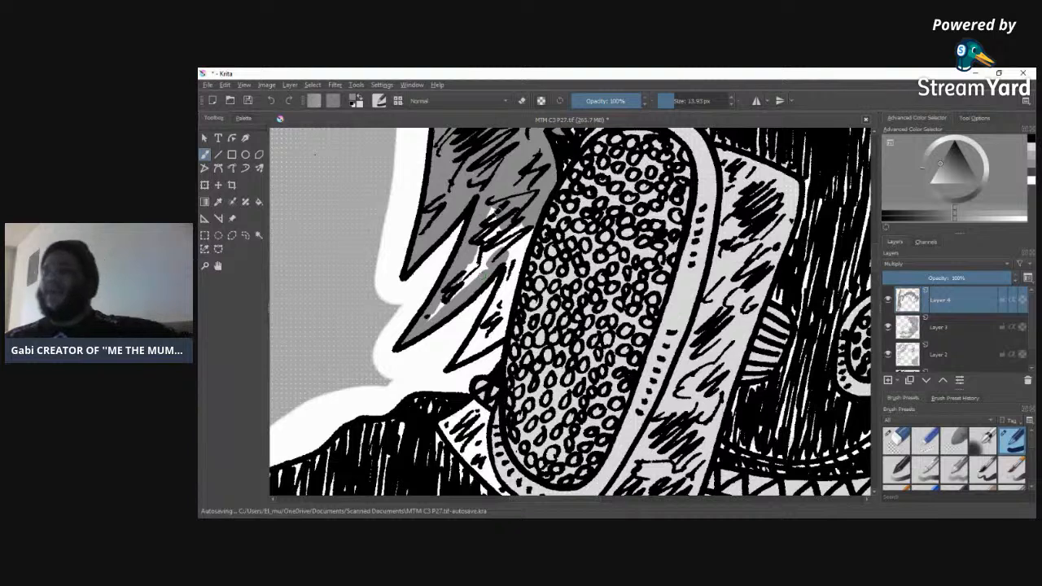
{"action": "mouse_move", "coordinate": [444, 306]}
{"action": "left_mouse_down"}
{"action": "mouse_move", "coordinate": [512, 236]}
{"action": "mouse_move", "coordinate": [497, 227]}
{"action": "mouse_move", "coordinate": [526, 241]}
{"action": "mouse_move", "coordinate": [518, 239]}
{"action": "mouse_move", "coordinate": [503, 319]}
{"action": "mouse_move", "coordinate": [500, 285]}
{"action": "mouse_move", "coordinate": [471, 352]}
{"action": "left_mouse_up"}
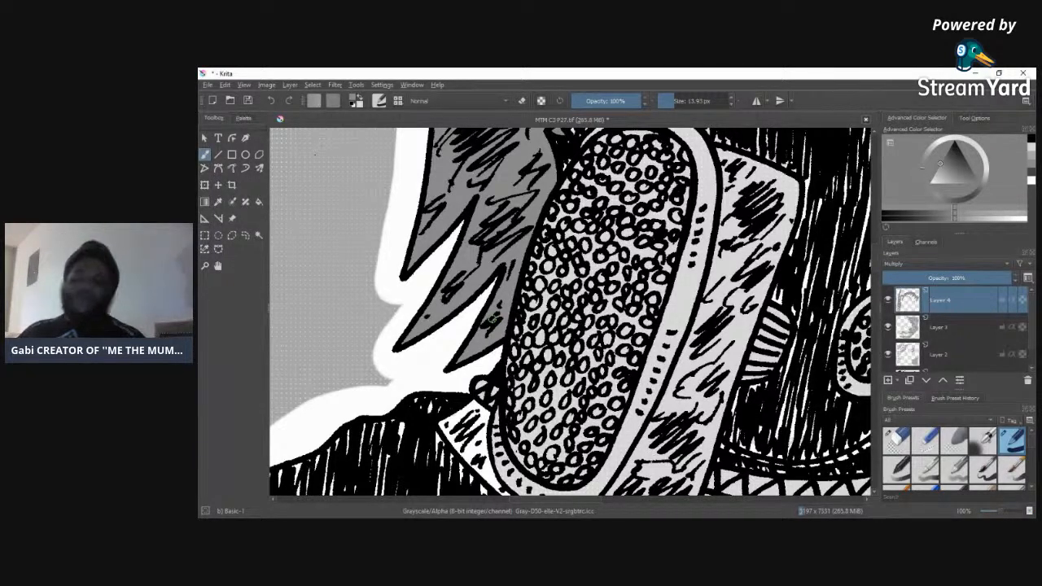
Step: Tone the small spike and the first tall spike at the crown of the hair, carrying the grey past their bases
{"action": "left_click_drag", "start_coordinate": [876, 249], "coordinate": [885, 204]}
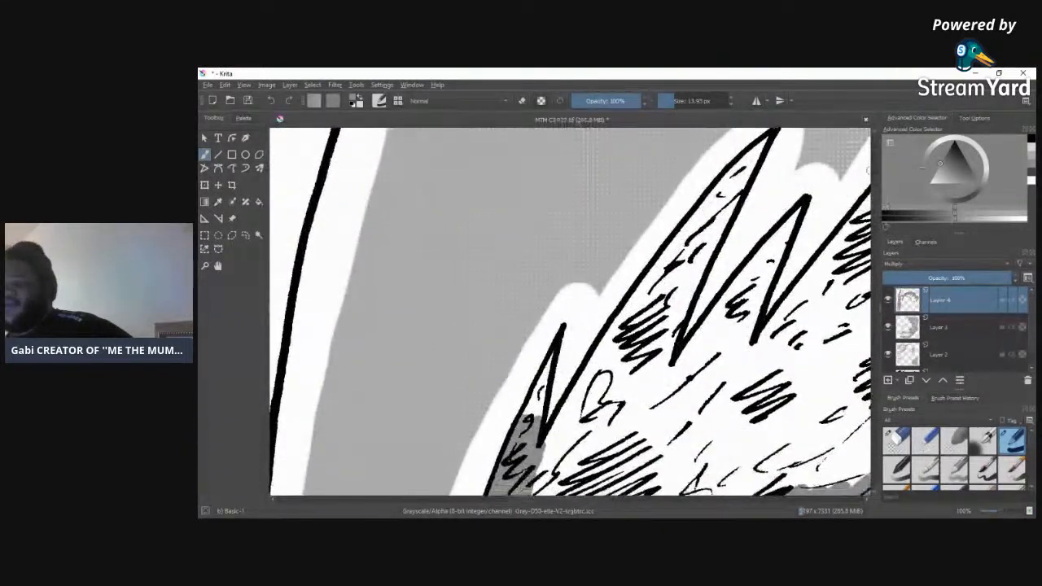
{"action": "left_click_drag", "start_coordinate": [522, 418], "coordinate": [547, 368]}
{"action": "mouse_move", "coordinate": [537, 456]}
{"action": "left_mouse_down"}
{"action": "mouse_move", "coordinate": [581, 434]}
{"action": "mouse_move", "coordinate": [603, 383]}
{"action": "mouse_move", "coordinate": [550, 446]}
{"action": "mouse_move", "coordinate": [608, 349]}
{"action": "mouse_move", "coordinate": [563, 399]}
{"action": "mouse_move", "coordinate": [623, 321]}
{"action": "mouse_move", "coordinate": [614, 363]}
{"action": "mouse_move", "coordinate": [623, 320]}
{"action": "mouse_move", "coordinate": [647, 304]}
{"action": "mouse_move", "coordinate": [601, 380]}
{"action": "mouse_move", "coordinate": [637, 303]}
{"action": "mouse_move", "coordinate": [757, 151]}
{"action": "left_mouse_up"}
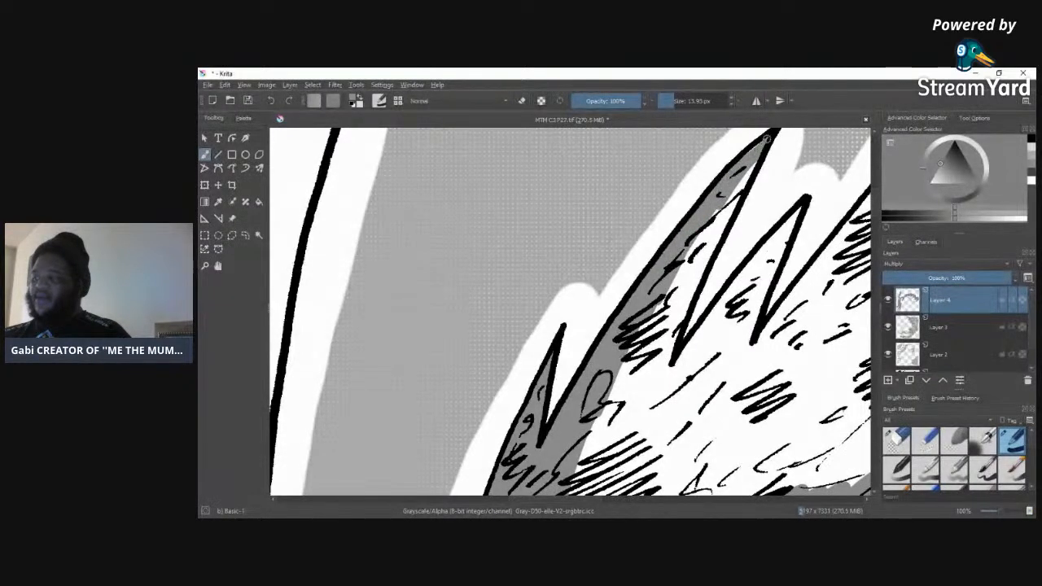
{"action": "left_click_drag", "start_coordinate": [746, 171], "coordinate": [705, 259]}
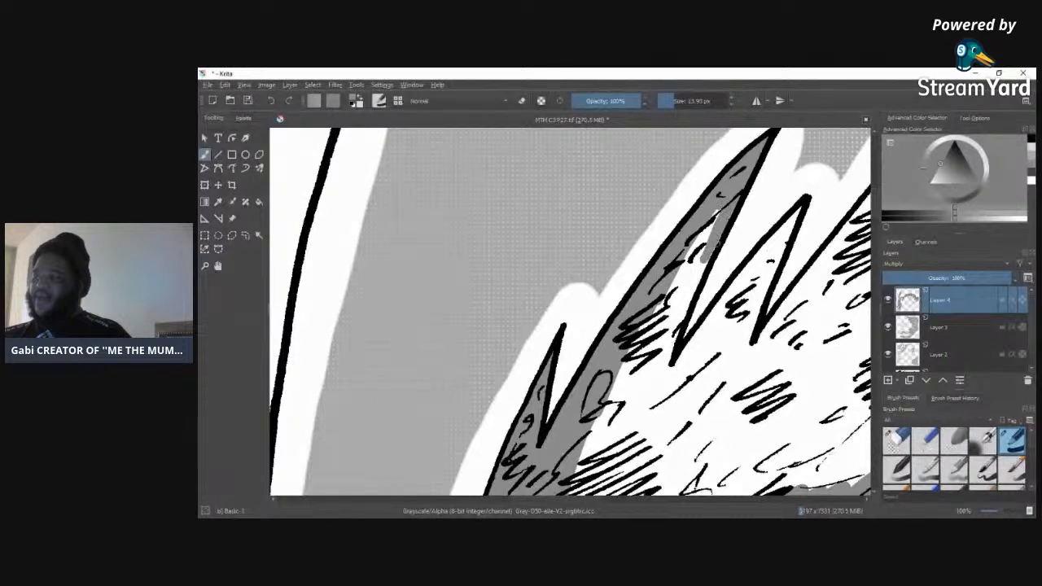
{"action": "mouse_move", "coordinate": [713, 213]}
{"action": "left_mouse_down"}
{"action": "mouse_move", "coordinate": [681, 277]}
{"action": "mouse_move", "coordinate": [705, 229]}
{"action": "mouse_move", "coordinate": [689, 307]}
{"action": "mouse_move", "coordinate": [674, 299]}
{"action": "mouse_move", "coordinate": [650, 319]}
{"action": "mouse_move", "coordinate": [660, 307]}
{"action": "mouse_move", "coordinate": [652, 360]}
{"action": "mouse_move", "coordinate": [670, 384]}
{"action": "mouse_move", "coordinate": [676, 370]}
{"action": "mouse_move", "coordinate": [674, 381]}
{"action": "mouse_move", "coordinate": [651, 391]}
{"action": "left_mouse_up"}
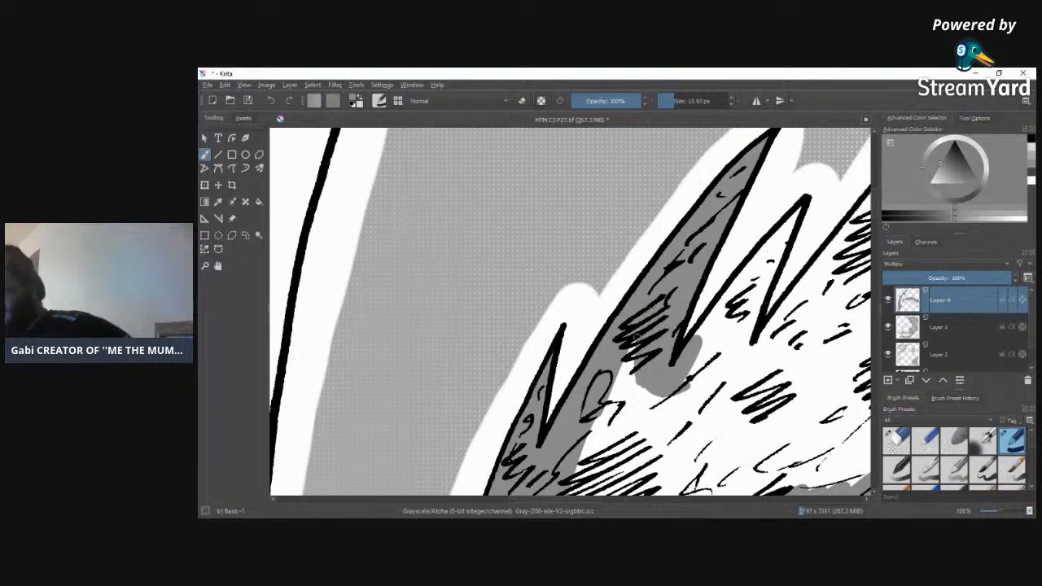
{"action": "mouse_move", "coordinate": [639, 358]}
{"action": "left_mouse_down"}
{"action": "mouse_move", "coordinate": [651, 389]}
{"action": "mouse_move", "coordinate": [635, 376]}
{"action": "mouse_move", "coordinate": [639, 389]}
{"action": "left_mouse_up"}
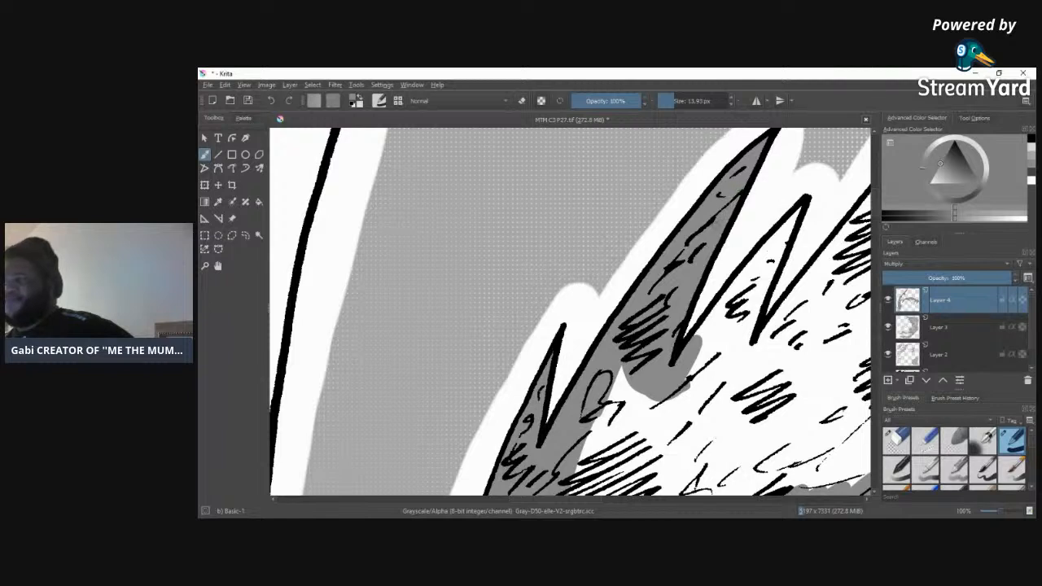
Step: Fill the shorter crown spike after the first tall one with grey and extend the tone towards the next tall spike
{"action": "left_click_drag", "start_coordinate": [688, 382], "coordinate": [721, 309]}
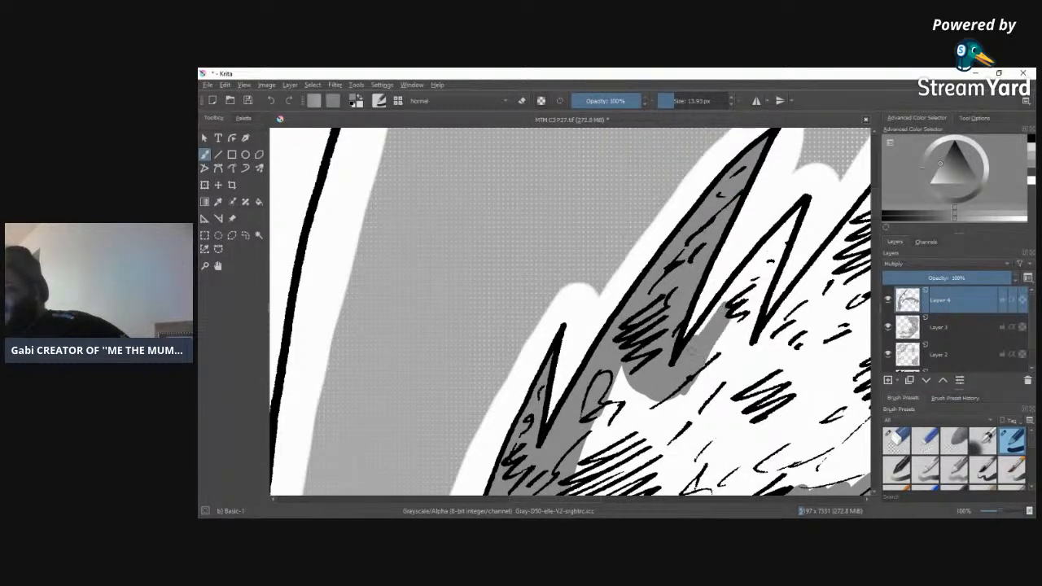
{"action": "mouse_move", "coordinate": [710, 354]}
{"action": "left_mouse_down"}
{"action": "mouse_move", "coordinate": [764, 267]}
{"action": "mouse_move", "coordinate": [743, 287]}
{"action": "mouse_move", "coordinate": [741, 273]}
{"action": "mouse_move", "coordinate": [797, 214]}
{"action": "left_mouse_up"}
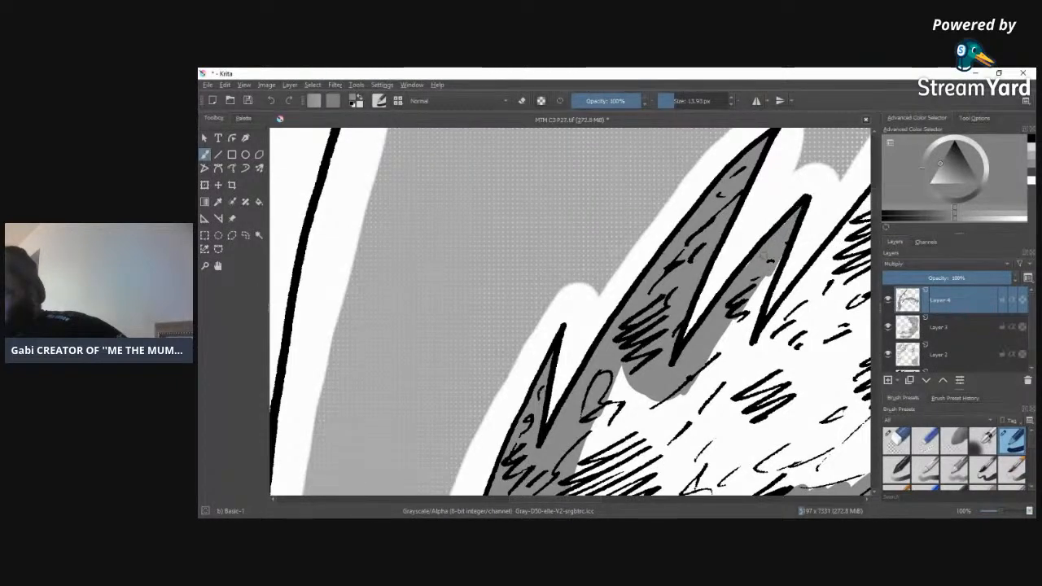
{"action": "mouse_move", "coordinate": [765, 255]}
{"action": "left_mouse_down"}
{"action": "mouse_move", "coordinate": [766, 291]}
{"action": "mouse_move", "coordinate": [738, 357]}
{"action": "left_mouse_up"}
{"action": "mouse_move", "coordinate": [741, 315]}
{"action": "left_mouse_down"}
{"action": "mouse_move", "coordinate": [726, 368]}
{"action": "mouse_move", "coordinate": [736, 383]}
{"action": "mouse_move", "coordinate": [754, 371]}
{"action": "mouse_move", "coordinate": [756, 346]}
{"action": "left_mouse_up"}
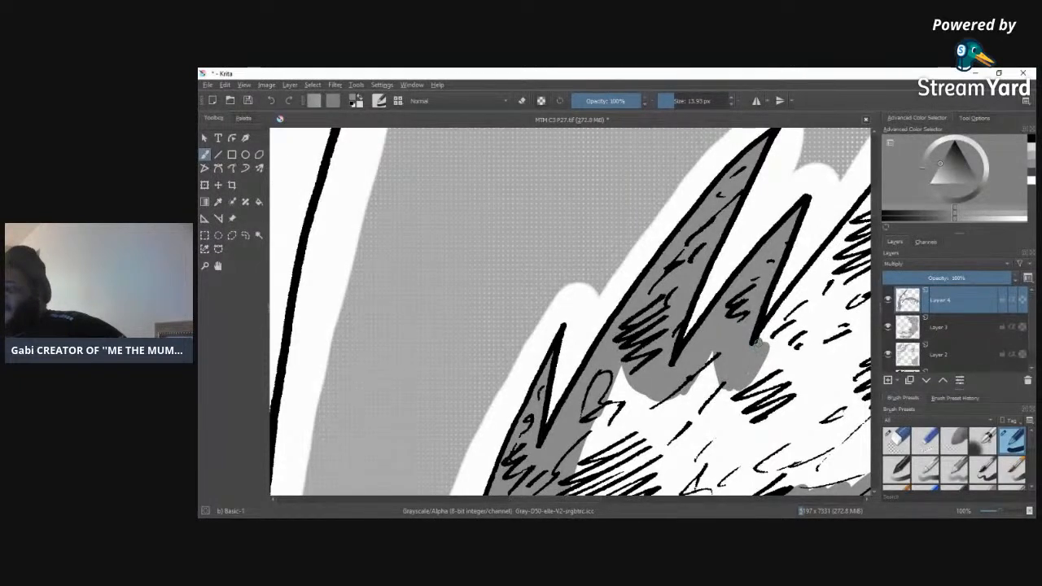
{"action": "mouse_move", "coordinate": [742, 382]}
{"action": "left_mouse_down"}
{"action": "mouse_move", "coordinate": [799, 317]}
{"action": "mouse_move", "coordinate": [764, 366]}
{"action": "mouse_move", "coordinate": [767, 335]}
{"action": "mouse_move", "coordinate": [786, 311]}
{"action": "mouse_move", "coordinate": [768, 348]}
{"action": "mouse_move", "coordinate": [829, 252]}
{"action": "left_mouse_up"}
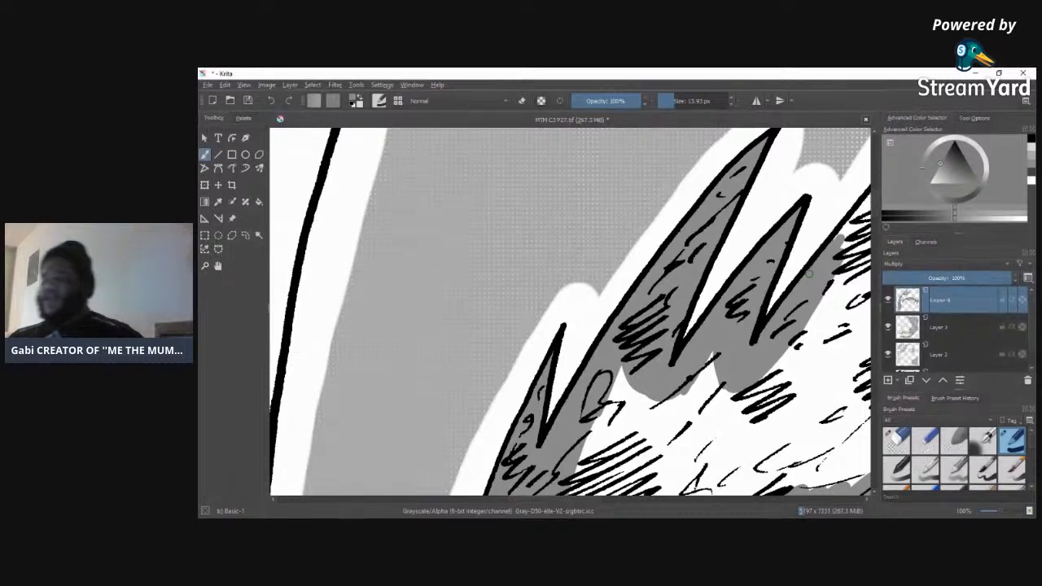
Step: Tone the second tall crown spike from its tip down past its base
{"action": "left_click_drag", "start_coordinate": [586, 499], "coordinate": [635, 505]}
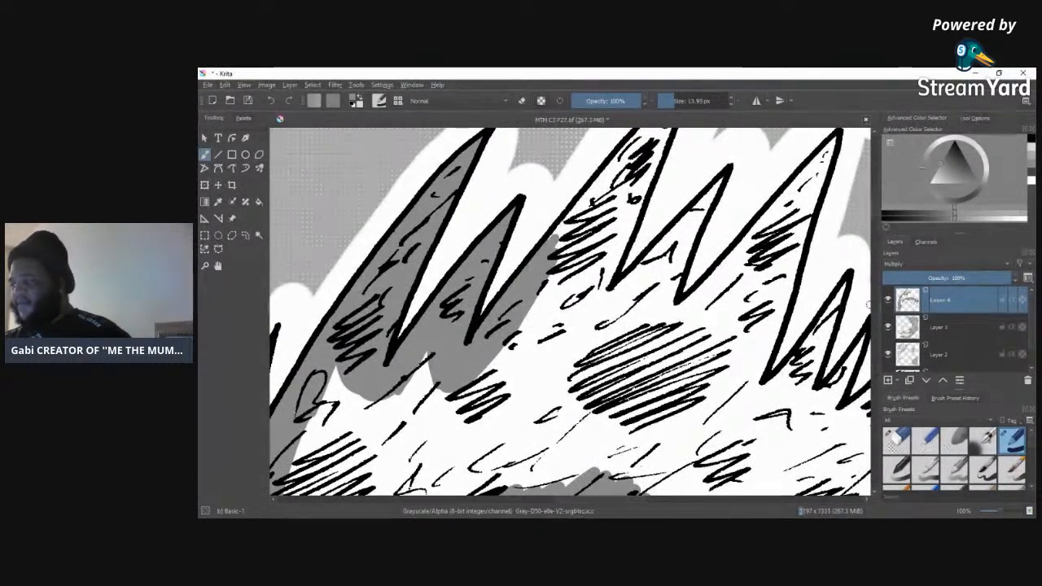
{"action": "left_click_drag", "start_coordinate": [873, 208], "coordinate": [875, 192]}
{"action": "mouse_move", "coordinate": [558, 335]}
{"action": "left_mouse_down"}
{"action": "mouse_move", "coordinate": [577, 291]}
{"action": "mouse_move", "coordinate": [578, 301]}
{"action": "mouse_move", "coordinate": [611, 273]}
{"action": "mouse_move", "coordinate": [631, 243]}
{"action": "mouse_move", "coordinate": [604, 264]}
{"action": "mouse_move", "coordinate": [676, 187]}
{"action": "mouse_move", "coordinate": [632, 236]}
{"action": "left_mouse_up"}
{"action": "mouse_move", "coordinate": [672, 180]}
{"action": "left_mouse_down"}
{"action": "mouse_move", "coordinate": [691, 161]}
{"action": "mouse_move", "coordinate": [679, 191]}
{"action": "mouse_move", "coordinate": [696, 152]}
{"action": "left_mouse_up"}
{"action": "mouse_move", "coordinate": [672, 202]}
{"action": "left_mouse_down"}
{"action": "mouse_move", "coordinate": [635, 295]}
{"action": "mouse_move", "coordinate": [601, 344]}
{"action": "mouse_move", "coordinate": [634, 298]}
{"action": "mouse_move", "coordinate": [598, 387]}
{"action": "mouse_move", "coordinate": [588, 342]}
{"action": "mouse_move", "coordinate": [607, 295]}
{"action": "mouse_move", "coordinate": [562, 390]}
{"action": "mouse_move", "coordinate": [598, 403]}
{"action": "mouse_move", "coordinate": [611, 387]}
{"action": "mouse_move", "coordinate": [569, 389]}
{"action": "mouse_move", "coordinate": [580, 407]}
{"action": "mouse_move", "coordinate": [602, 405]}
{"action": "mouse_move", "coordinate": [648, 370]}
{"action": "mouse_move", "coordinate": [627, 362]}
{"action": "mouse_move", "coordinate": [643, 350]}
{"action": "left_mouse_up"}
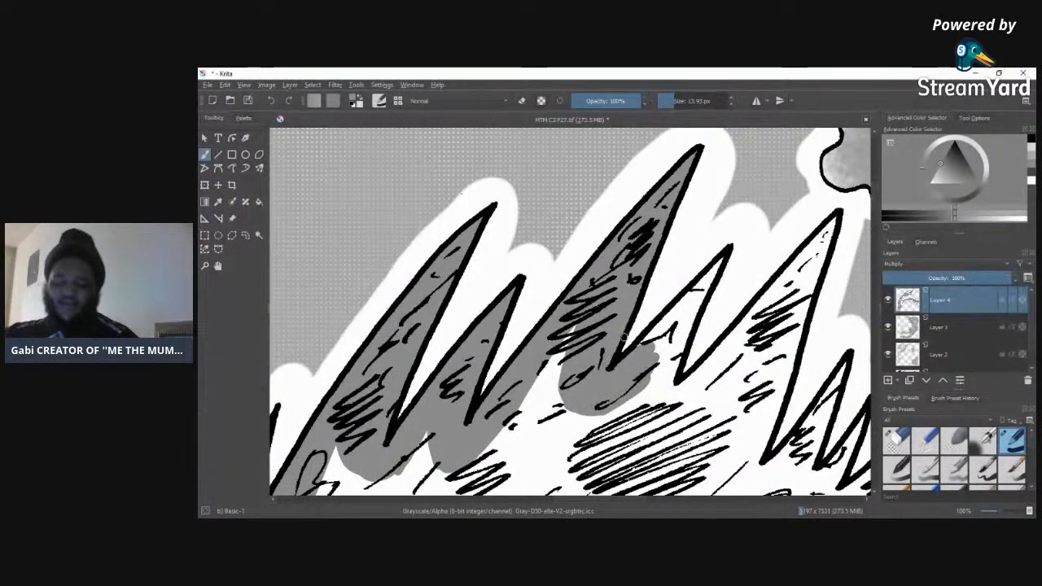
Step: Fill the short spike beyond the second tall crown spike with grey, carrying the tone up the next spike's edge
{"action": "mouse_move", "coordinate": [664, 359]}
{"action": "left_mouse_down"}
{"action": "mouse_move", "coordinate": [666, 321]}
{"action": "mouse_move", "coordinate": [674, 321]}
{"action": "mouse_move", "coordinate": [658, 352]}
{"action": "left_mouse_up"}
{"action": "left_click", "coordinate": [999, 72]}
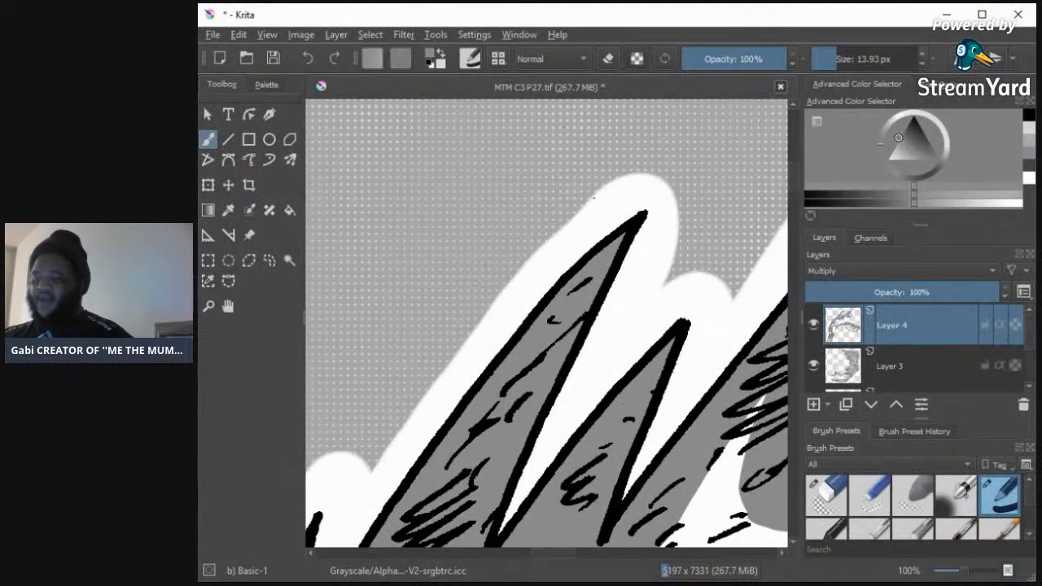
{"action": "left_click", "coordinate": [982, 14]}
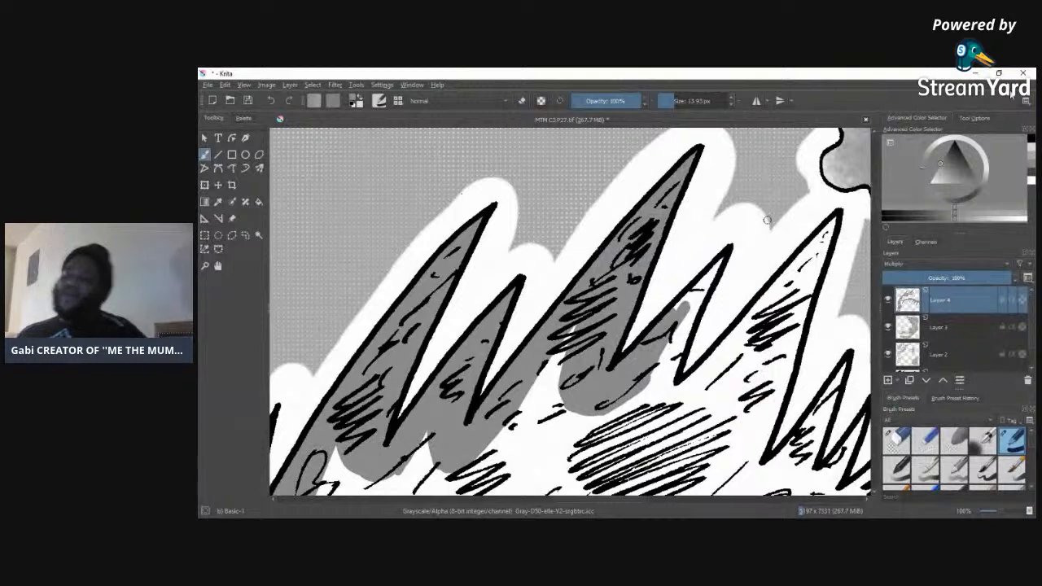
{"action": "left_click_drag", "start_coordinate": [673, 317], "coordinate": [710, 274]}
{"action": "mouse_move", "coordinate": [694, 319]}
{"action": "left_mouse_down"}
{"action": "mouse_move", "coordinate": [668, 387]}
{"action": "mouse_move", "coordinate": [677, 335]}
{"action": "mouse_move", "coordinate": [664, 390]}
{"action": "mouse_move", "coordinate": [659, 362]}
{"action": "mouse_move", "coordinate": [648, 385]}
{"action": "mouse_move", "coordinate": [657, 376]}
{"action": "mouse_move", "coordinate": [665, 397]}
{"action": "mouse_move", "coordinate": [659, 385]}
{"action": "mouse_move", "coordinate": [659, 395]}
{"action": "mouse_move", "coordinate": [640, 399]}
{"action": "mouse_move", "coordinate": [708, 412]}
{"action": "mouse_move", "coordinate": [723, 380]}
{"action": "mouse_move", "coordinate": [671, 423]}
{"action": "mouse_move", "coordinate": [696, 389]}
{"action": "left_mouse_up"}
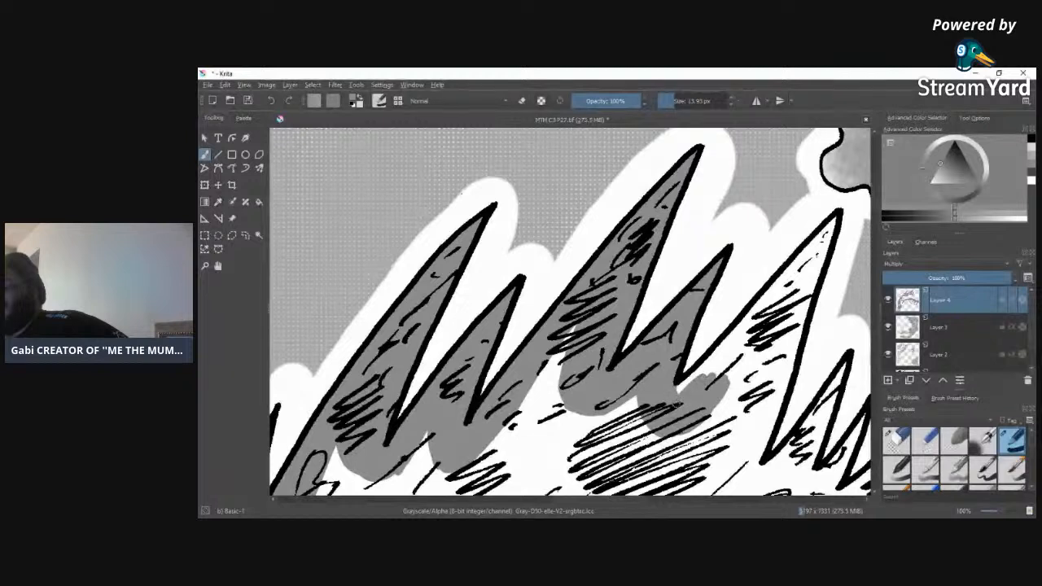
{"action": "mouse_move", "coordinate": [724, 339]}
{"action": "left_mouse_down"}
{"action": "mouse_move", "coordinate": [705, 384]}
{"action": "mouse_move", "coordinate": [755, 315]}
{"action": "mouse_move", "coordinate": [726, 370]}
{"action": "mouse_move", "coordinate": [758, 296]}
{"action": "left_mouse_up"}
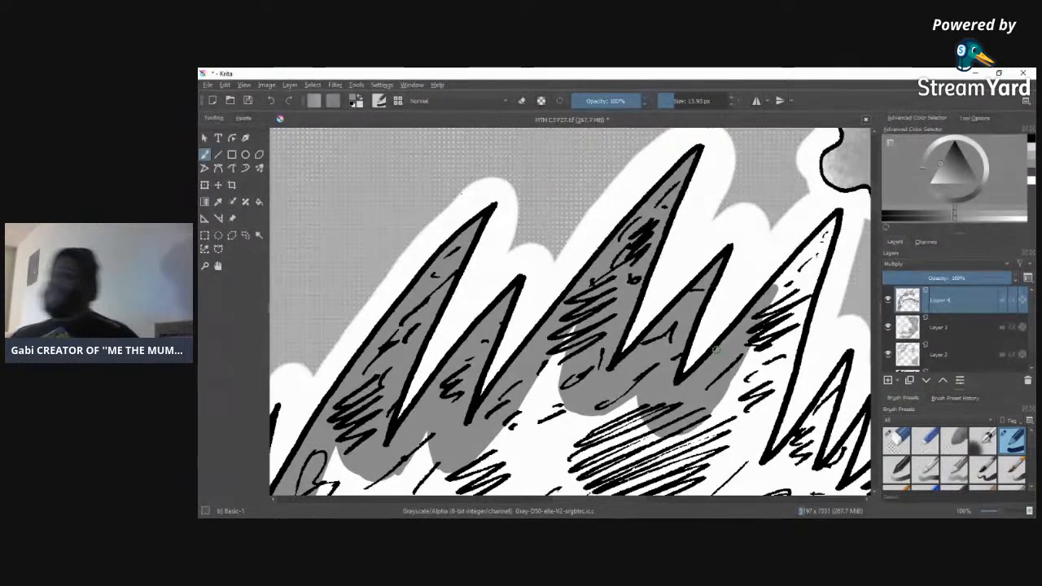
Step: Tone the third tall crown spike from tip to base, raising the brush size to 21.54 px
{"action": "mouse_move", "coordinate": [781, 287]}
{"action": "left_mouse_down"}
{"action": "mouse_move", "coordinate": [826, 226]}
{"action": "mouse_move", "coordinate": [807, 296]}
{"action": "mouse_move", "coordinate": [758, 335]}
{"action": "mouse_move", "coordinate": [791, 291]}
{"action": "mouse_move", "coordinate": [802, 306]}
{"action": "mouse_move", "coordinate": [774, 318]}
{"action": "mouse_move", "coordinate": [807, 302]}
{"action": "mouse_move", "coordinate": [778, 368]}
{"action": "left_mouse_up"}
{"action": "left_click", "coordinate": [680, 101]}
{"action": "mouse_move", "coordinate": [781, 297]}
{"action": "left_mouse_down"}
{"action": "mouse_move", "coordinate": [779, 345]}
{"action": "mouse_move", "coordinate": [787, 290]}
{"action": "mouse_move", "coordinate": [751, 379]}
{"action": "mouse_move", "coordinate": [769, 382]}
{"action": "mouse_move", "coordinate": [785, 367]}
{"action": "mouse_move", "coordinate": [793, 337]}
{"action": "mouse_move", "coordinate": [752, 476]}
{"action": "mouse_move", "coordinate": [742, 471]}
{"action": "mouse_move", "coordinate": [743, 425]}
{"action": "mouse_move", "coordinate": [758, 367]}
{"action": "mouse_move", "coordinate": [741, 386]}
{"action": "mouse_move", "coordinate": [729, 474]}
{"action": "mouse_move", "coordinate": [732, 408]}
{"action": "mouse_move", "coordinate": [746, 469]}
{"action": "mouse_move", "coordinate": [759, 476]}
{"action": "mouse_move", "coordinate": [756, 443]}
{"action": "left_mouse_up"}
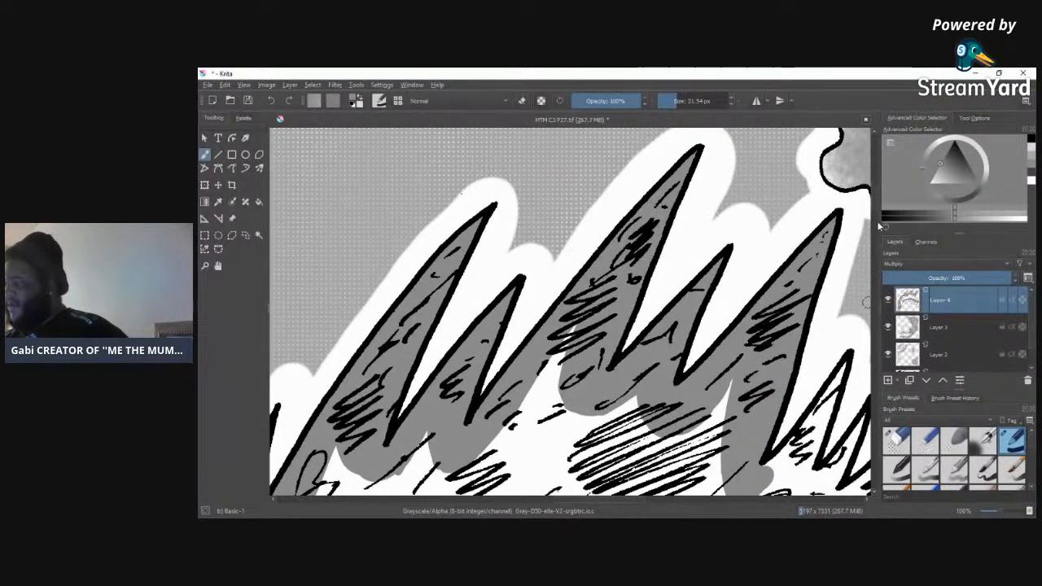
Step: Tone the first short spike beyond the third tall one, and fill the narrow spike beside it with a 9.34 px brush
{"action": "scroll", "coordinate": [875, 218], "scroll_direction": "down", "scroll_amount": 5}
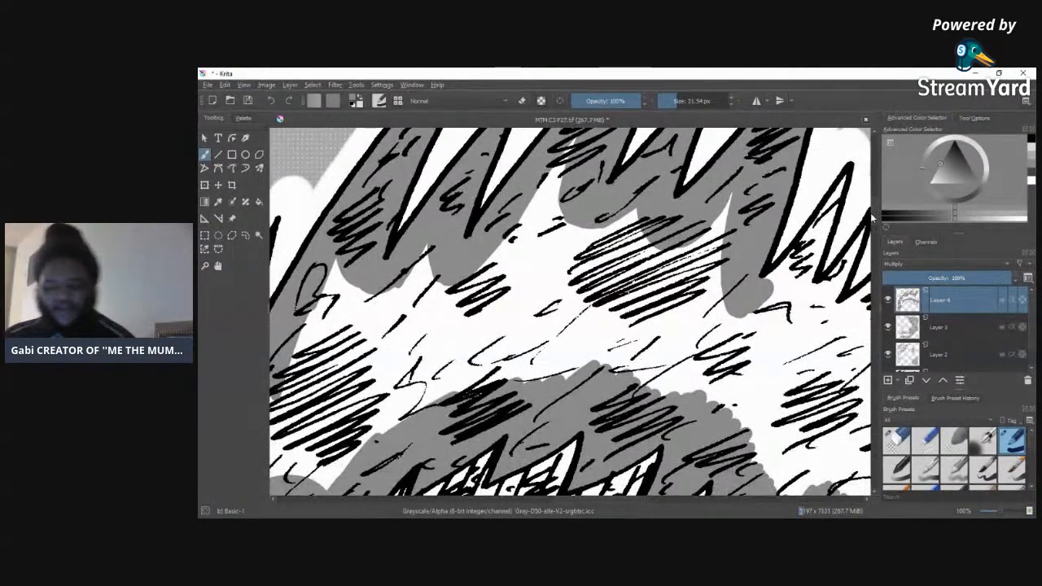
{"action": "scroll", "coordinate": [598, 366], "scroll_direction": "right", "scroll_amount": 6}
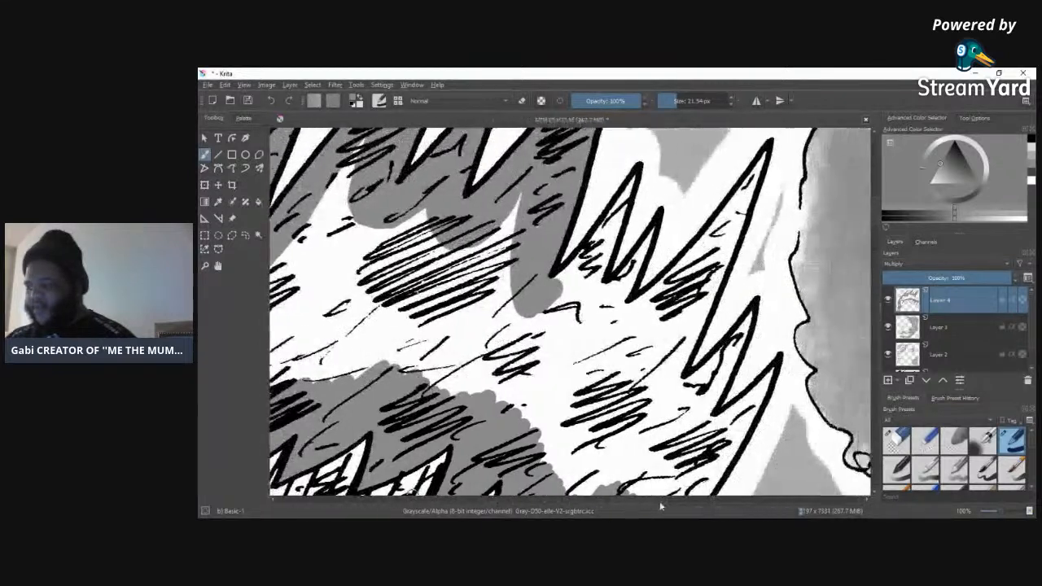
{"action": "mouse_move", "coordinate": [526, 305]}
{"action": "left_mouse_down"}
{"action": "mouse_move", "coordinate": [565, 277]}
{"action": "mouse_move", "coordinate": [537, 306]}
{"action": "mouse_move", "coordinate": [561, 271]}
{"action": "mouse_move", "coordinate": [538, 283]}
{"action": "mouse_move", "coordinate": [591, 230]}
{"action": "mouse_move", "coordinate": [582, 285]}
{"action": "mouse_move", "coordinate": [589, 216]}
{"action": "mouse_move", "coordinate": [609, 198]}
{"action": "mouse_move", "coordinate": [555, 304]}
{"action": "left_mouse_up"}
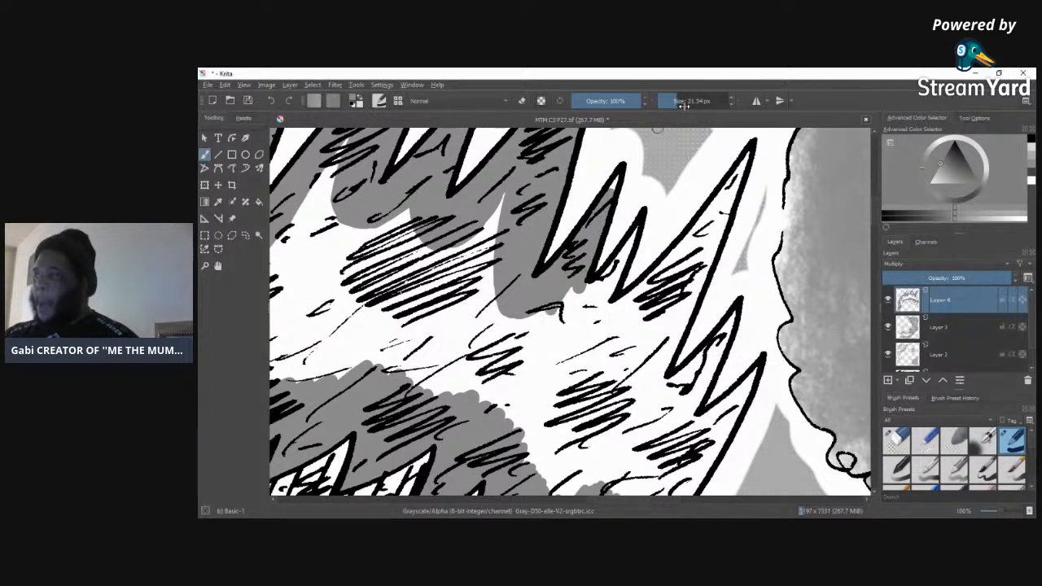
{"action": "left_click_drag", "start_coordinate": [673, 100], "coordinate": [666, 101]}
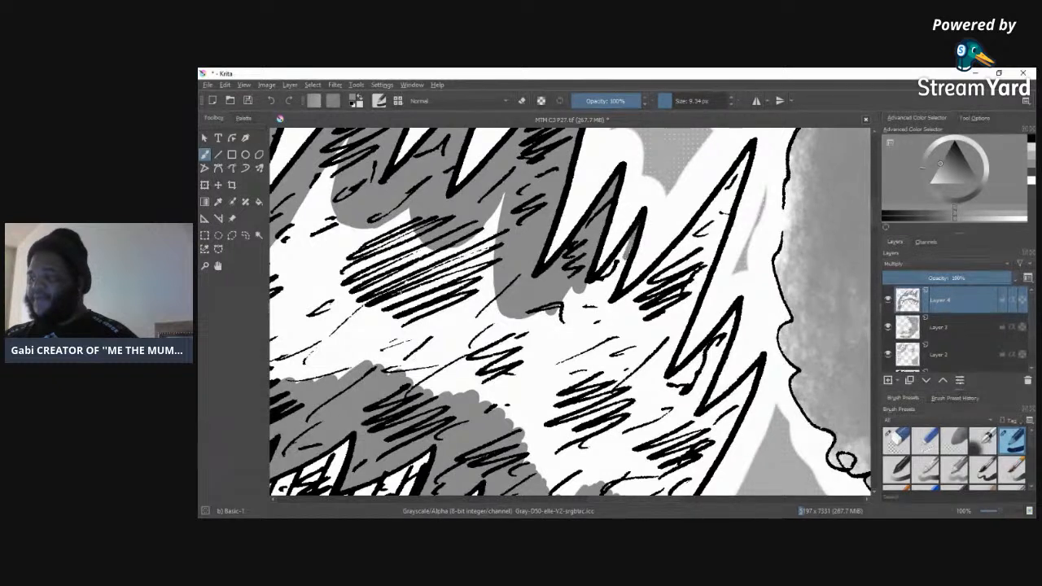
{"action": "left_click_drag", "start_coordinate": [623, 262], "coordinate": [610, 298]}
{"action": "left_click_drag", "start_coordinate": [612, 261], "coordinate": [588, 300]}
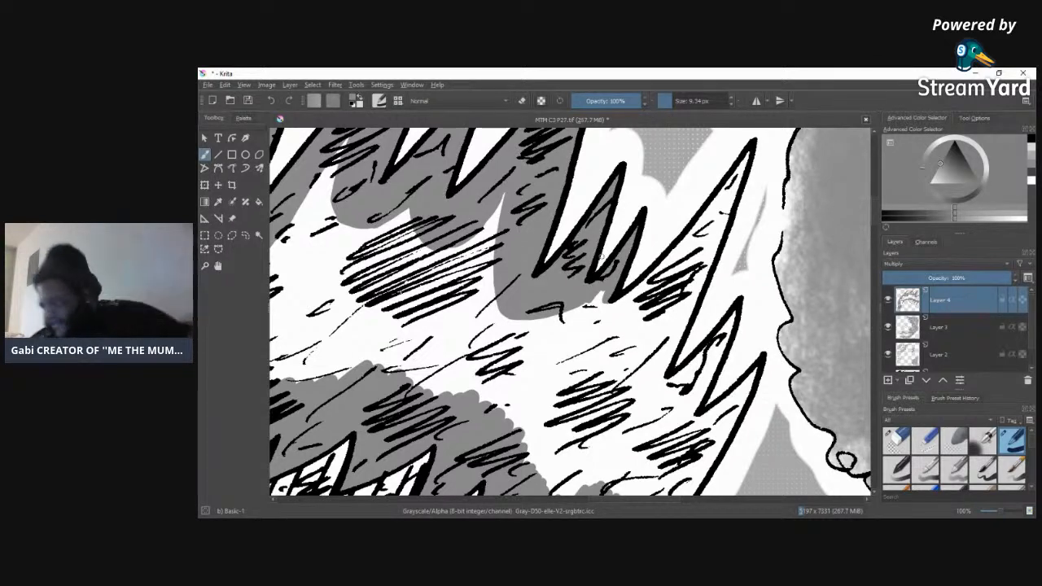
Step: Extend the grey below the two narrow spikes into the tall spike beside them, and even out its lower edge
{"action": "mouse_move", "coordinate": [589, 308]}
{"action": "left_mouse_down"}
{"action": "mouse_move", "coordinate": [617, 320]}
{"action": "mouse_move", "coordinate": [604, 303]}
{"action": "mouse_move", "coordinate": [644, 328]}
{"action": "mouse_move", "coordinate": [625, 318]}
{"action": "mouse_move", "coordinate": [674, 262]}
{"action": "left_mouse_up"}
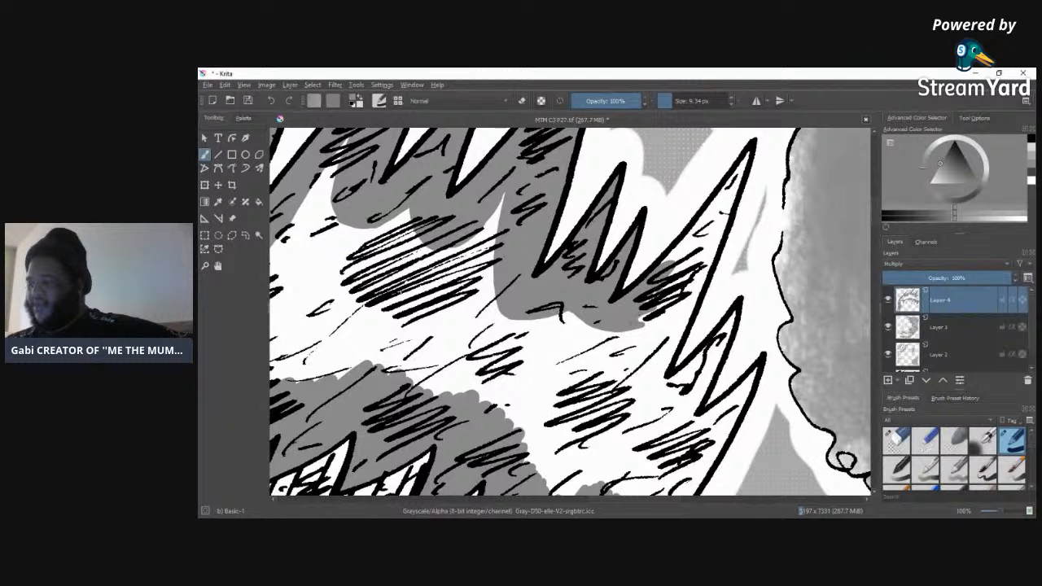
{"action": "mouse_move", "coordinate": [688, 262]}
{"action": "left_mouse_down"}
{"action": "mouse_move", "coordinate": [710, 228]}
{"action": "mouse_move", "coordinate": [676, 254]}
{"action": "left_mouse_up"}
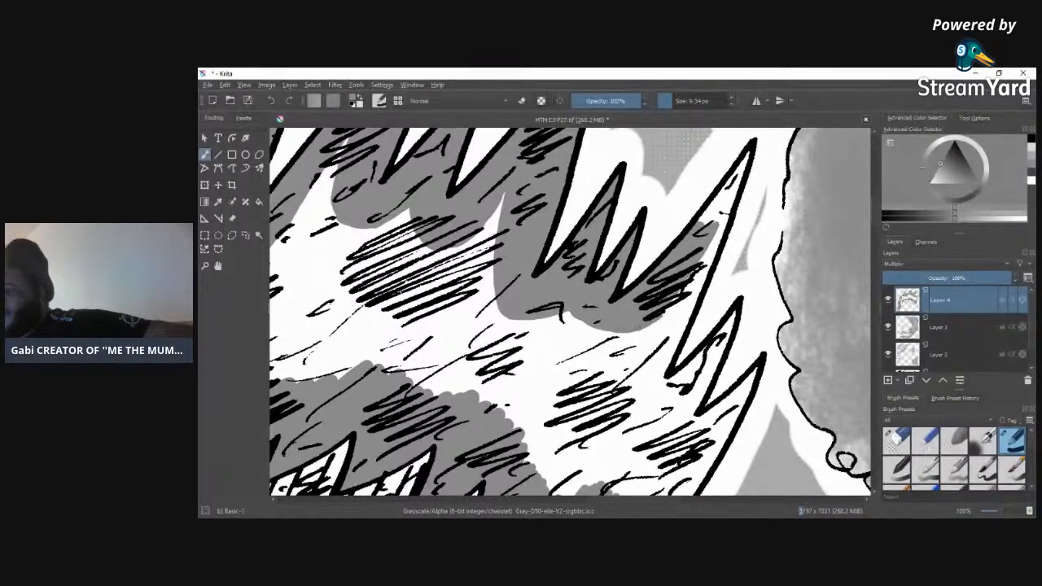
{"action": "left_click_drag", "start_coordinate": [567, 309], "coordinate": [614, 330]}
{"action": "left_click_drag", "start_coordinate": [561, 310], "coordinate": [650, 336]}
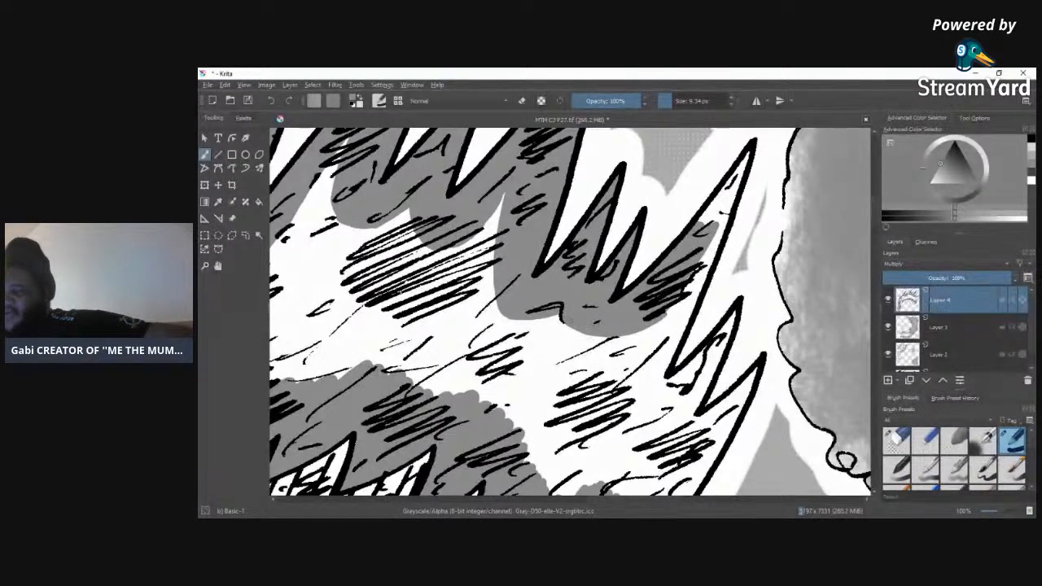
Step: Tone that tall spike from its tip down along its outer edge, past its base
{"action": "mouse_move", "coordinate": [723, 192]}
{"action": "left_mouse_down"}
{"action": "mouse_move", "coordinate": [700, 223]}
{"action": "mouse_move", "coordinate": [713, 221]}
{"action": "left_mouse_up"}
{"action": "left_click_drag", "start_coordinate": [746, 158], "coordinate": [722, 192]}
{"action": "left_click_drag", "start_coordinate": [747, 157], "coordinate": [726, 221]}
{"action": "left_click_drag", "start_coordinate": [730, 207], "coordinate": [692, 295]}
{"action": "left_click_drag", "start_coordinate": [715, 256], "coordinate": [692, 297]}
{"action": "mouse_move", "coordinate": [690, 296]}
{"action": "left_mouse_down"}
{"action": "mouse_move", "coordinate": [676, 319]}
{"action": "mouse_move", "coordinate": [681, 299]}
{"action": "mouse_move", "coordinate": [666, 305]}
{"action": "mouse_move", "coordinate": [666, 336]}
{"action": "left_mouse_up"}
{"action": "left_click_drag", "start_coordinate": [702, 288], "coordinate": [663, 370]}
{"action": "left_click_drag", "start_coordinate": [668, 326], "coordinate": [655, 388]}
{"action": "left_click_drag", "start_coordinate": [667, 363], "coordinate": [661, 384]}
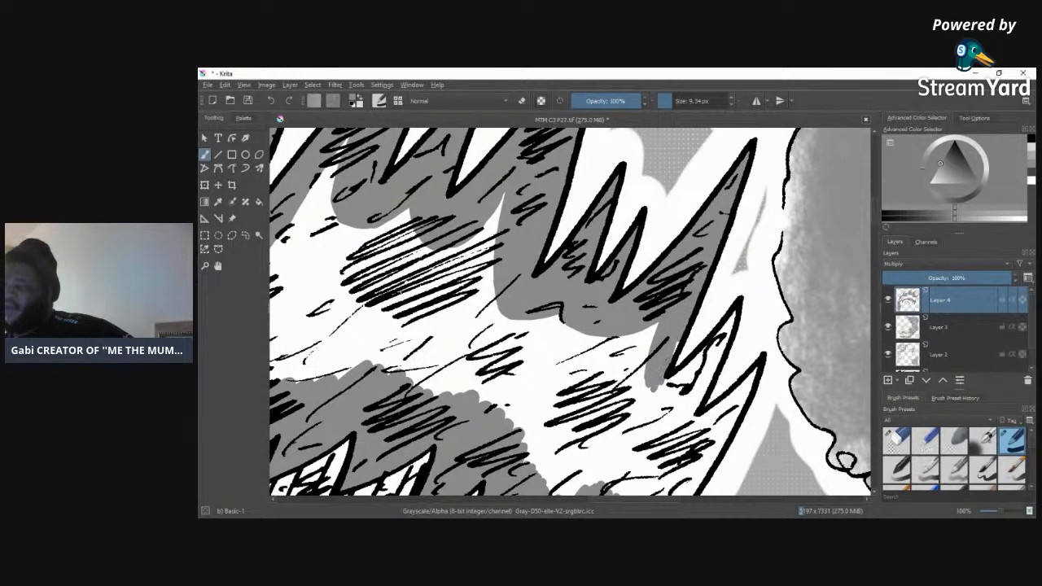
Step: Widen the tone below the tall spike's base and fill the small adjoining spike with grey
{"action": "left_click_drag", "start_coordinate": [658, 324], "coordinate": [645, 361]}
{"action": "left_click_drag", "start_coordinate": [649, 364], "coordinate": [644, 395]}
{"action": "left_click_drag", "start_coordinate": [648, 328], "coordinate": [649, 403]}
{"action": "mouse_move", "coordinate": [643, 331]}
{"action": "left_mouse_down"}
{"action": "mouse_move", "coordinate": [642, 364]}
{"action": "mouse_move", "coordinate": [674, 404]}
{"action": "mouse_move", "coordinate": [663, 387]}
{"action": "mouse_move", "coordinate": [664, 399]}
{"action": "left_mouse_up"}
{"action": "mouse_move", "coordinate": [686, 395]}
{"action": "left_mouse_down"}
{"action": "mouse_move", "coordinate": [675, 404]}
{"action": "mouse_move", "coordinate": [691, 357]}
{"action": "mouse_move", "coordinate": [683, 369]}
{"action": "left_mouse_up"}
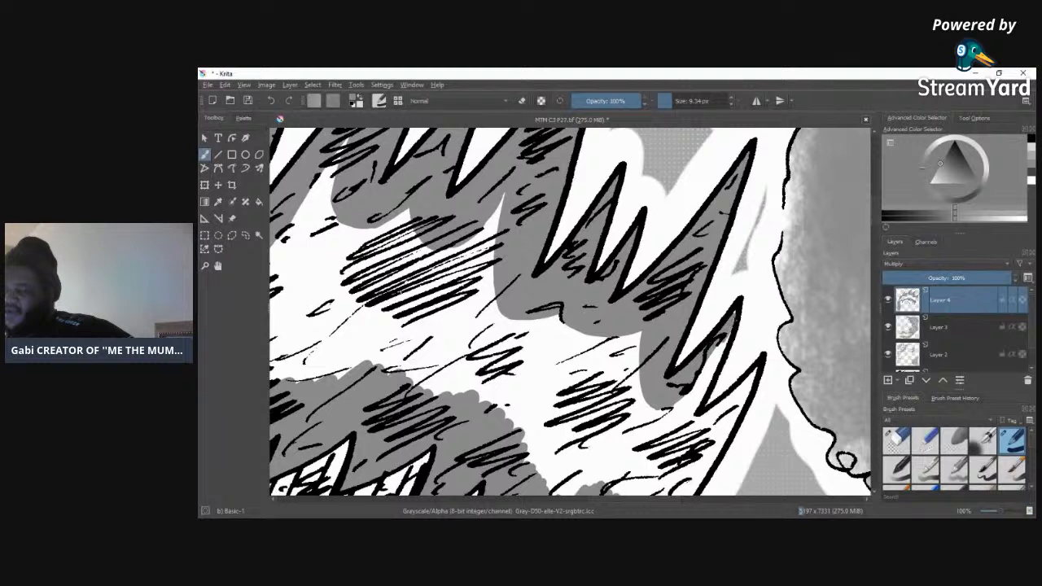
{"action": "left_click_drag", "start_coordinate": [720, 346], "coordinate": [686, 421]}
{"action": "left_click_drag", "start_coordinate": [695, 382], "coordinate": [684, 417]}
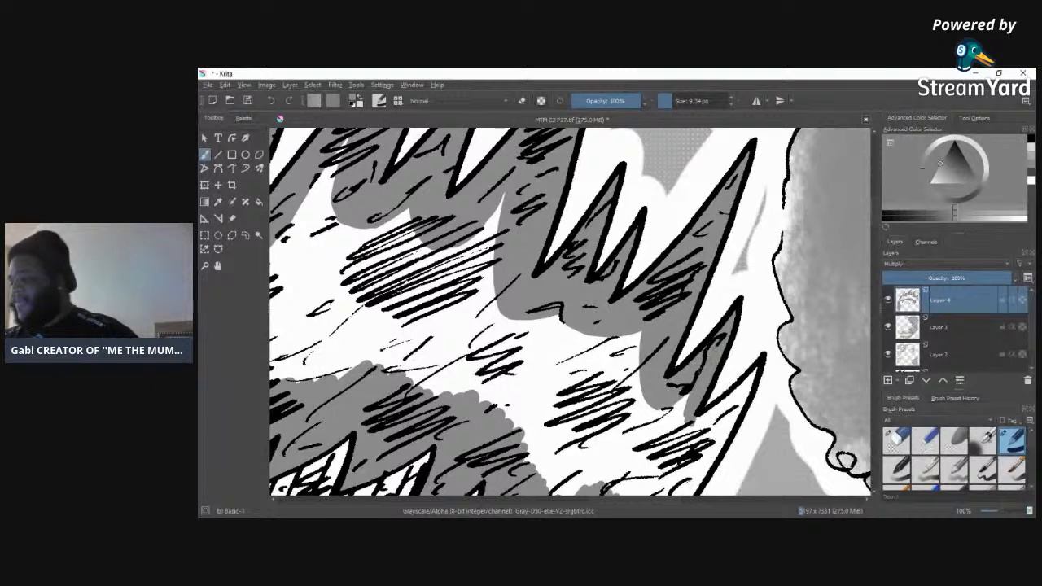
{"action": "mouse_move", "coordinate": [682, 412]}
{"action": "left_mouse_down"}
{"action": "mouse_move", "coordinate": [665, 410]}
{"action": "mouse_move", "coordinate": [709, 425]}
{"action": "left_mouse_up"}
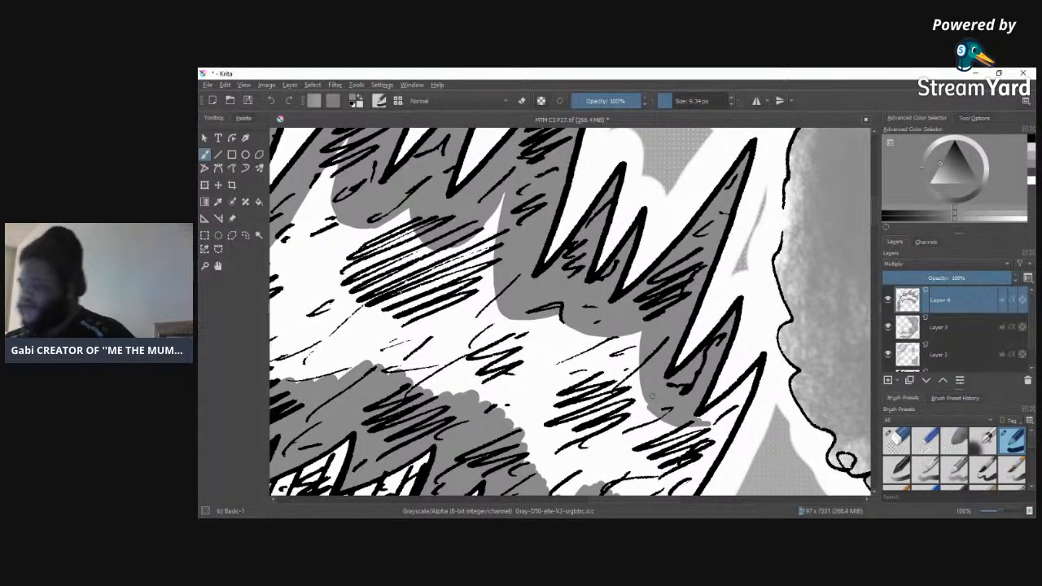
Step: Fill the last crown spike with grey and carry the tone down the hair's outer edge to the shaded fringe
{"action": "mouse_move", "coordinate": [745, 392]}
{"action": "left_mouse_down"}
{"action": "mouse_move", "coordinate": [710, 419]}
{"action": "mouse_move", "coordinate": [737, 400]}
{"action": "mouse_move", "coordinate": [707, 456]}
{"action": "mouse_move", "coordinate": [723, 447]}
{"action": "mouse_move", "coordinate": [684, 490]}
{"action": "mouse_move", "coordinate": [676, 487]}
{"action": "mouse_move", "coordinate": [693, 431]}
{"action": "mouse_move", "coordinate": [685, 448]}
{"action": "left_mouse_up"}
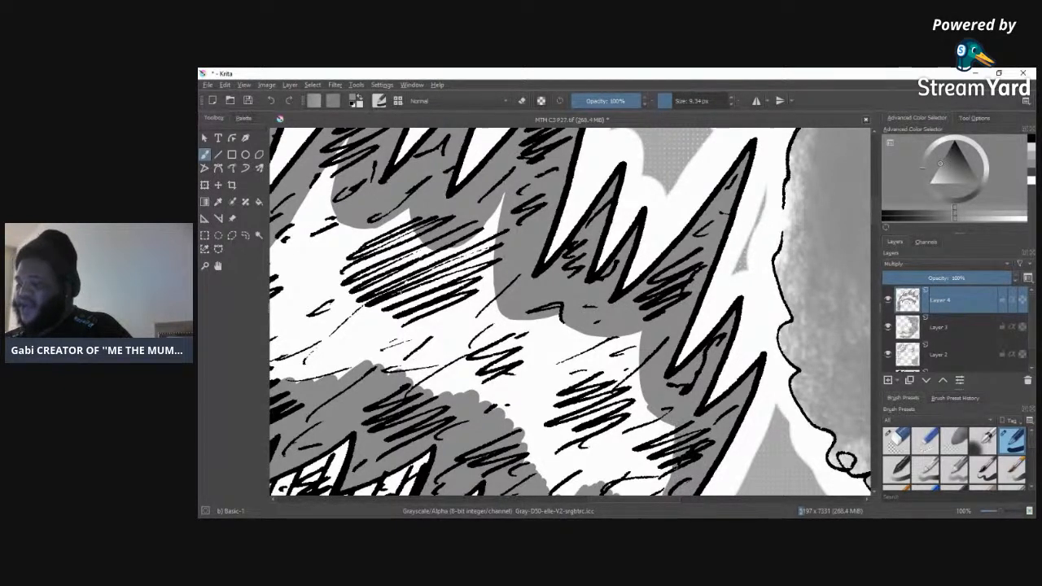
{"action": "left_click_drag", "start_coordinate": [876, 217], "coordinate": [876, 235]}
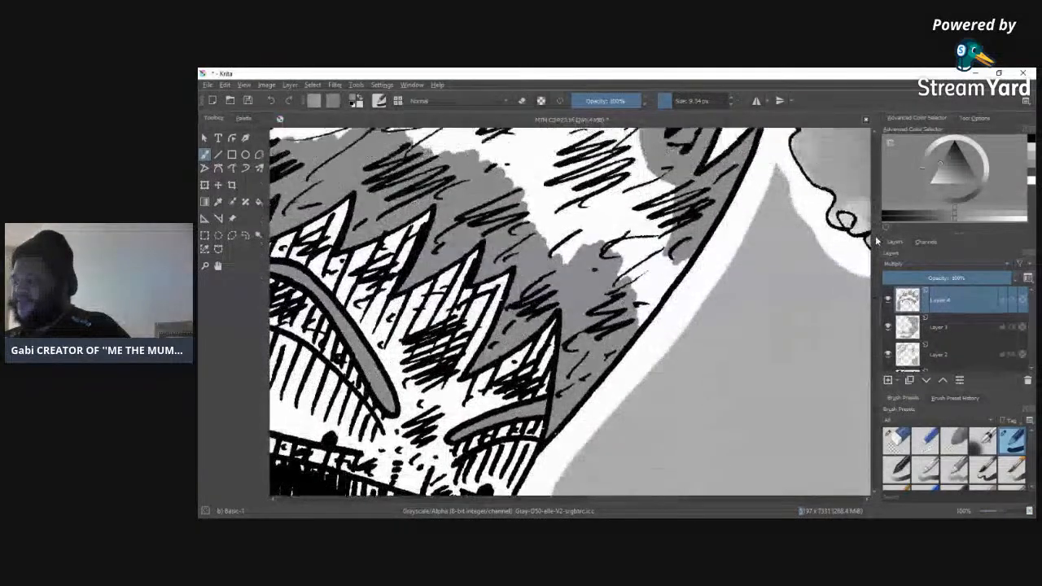
{"action": "mouse_move", "coordinate": [688, 268]}
{"action": "left_mouse_down"}
{"action": "mouse_move", "coordinate": [668, 298]}
{"action": "mouse_move", "coordinate": [639, 268]}
{"action": "left_mouse_up"}
{"action": "left_click_drag", "start_coordinate": [644, 322], "coordinate": [669, 277]}
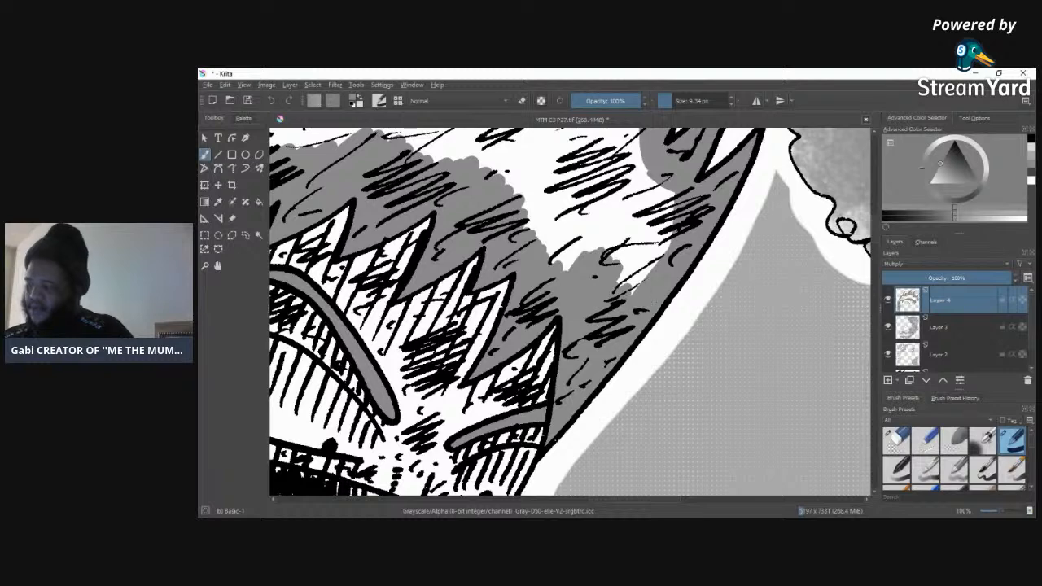
Step: Fill the remaining white band across the middle of the hair with grey, enlarging the brush to about 96 px
{"action": "left_click_drag", "start_coordinate": [1000, 513], "coordinate": [990, 512]}
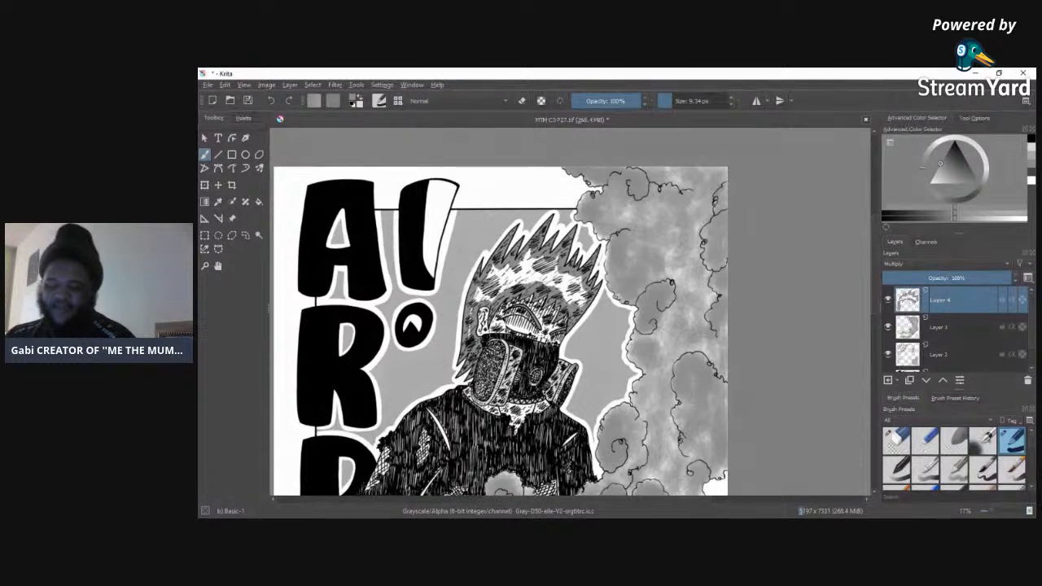
{"action": "left_click_drag", "start_coordinate": [677, 104], "coordinate": [691, 101]}
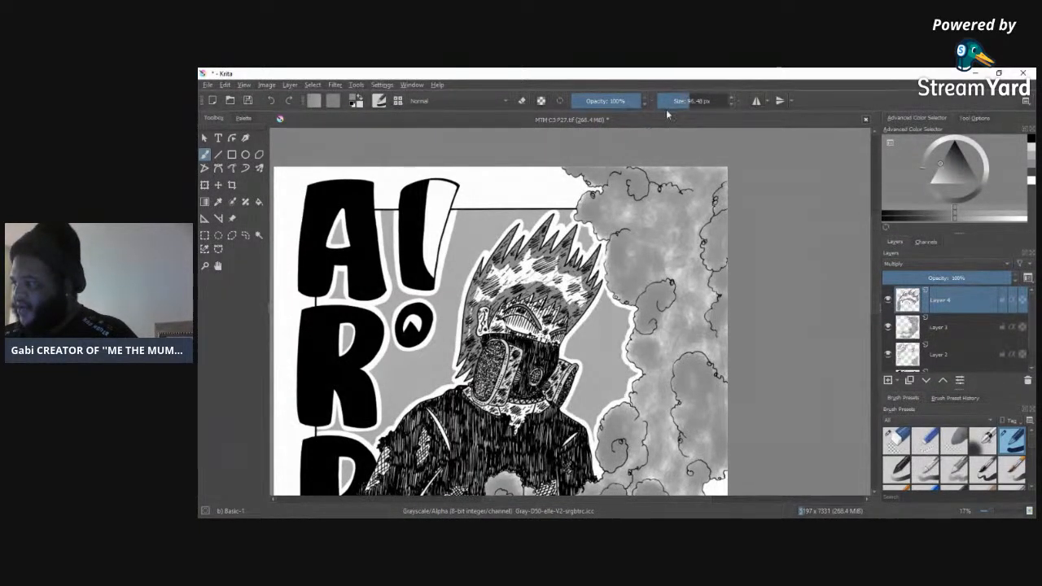
{"action": "mouse_move", "coordinate": [514, 280]}
{"action": "left_mouse_down"}
{"action": "mouse_move", "coordinate": [498, 290]}
{"action": "mouse_move", "coordinate": [494, 281]}
{"action": "left_mouse_up"}
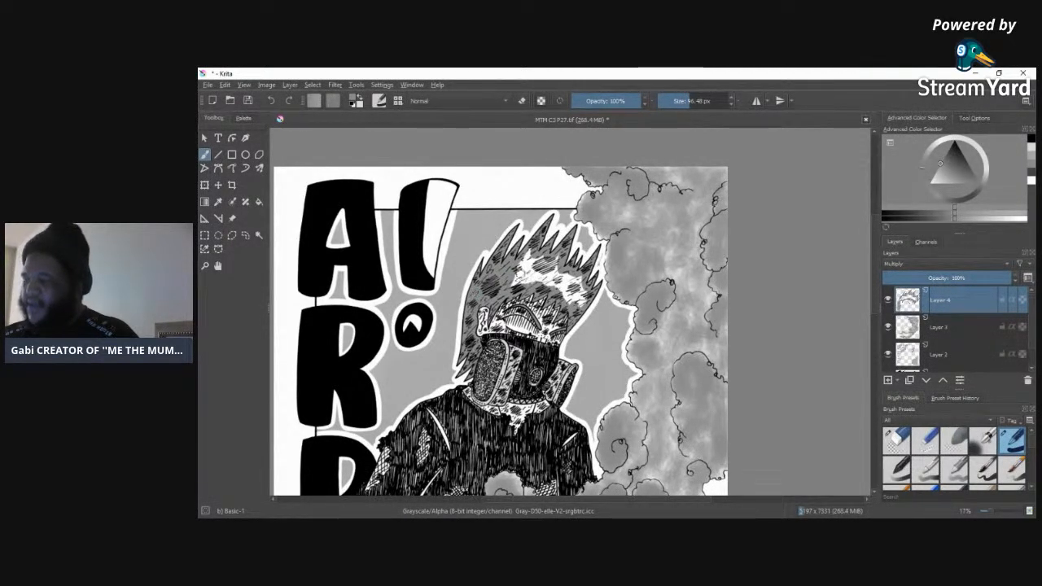
{"action": "mouse_move", "coordinate": [519, 267]}
{"action": "left_mouse_down"}
{"action": "mouse_move", "coordinate": [521, 284]}
{"action": "mouse_move", "coordinate": [529, 254]}
{"action": "mouse_move", "coordinate": [533, 282]}
{"action": "mouse_move", "coordinate": [541, 268]}
{"action": "mouse_move", "coordinate": [547, 285]}
{"action": "mouse_move", "coordinate": [584, 298]}
{"action": "left_mouse_up"}
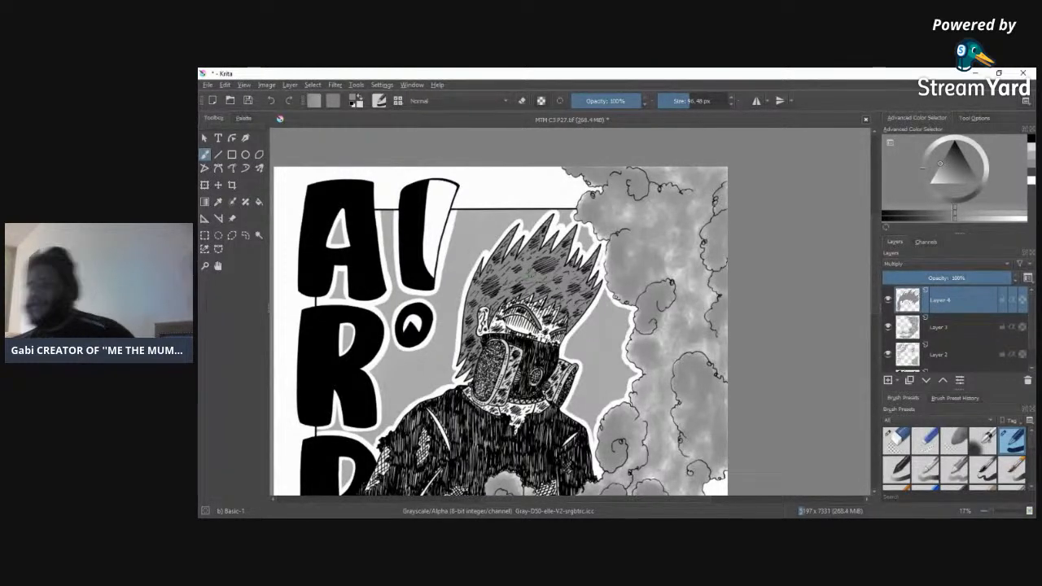
Step: Tone the trousers' outer edge from the waist down past the torn patches, using a smaller brush
{"action": "mouse_move", "coordinate": [876, 298]}
{"action": "left_mouse_down"}
{"action": "mouse_move", "coordinate": [878, 314]}
{"action": "mouse_move", "coordinate": [878, 299]}
{"action": "left_mouse_up"}
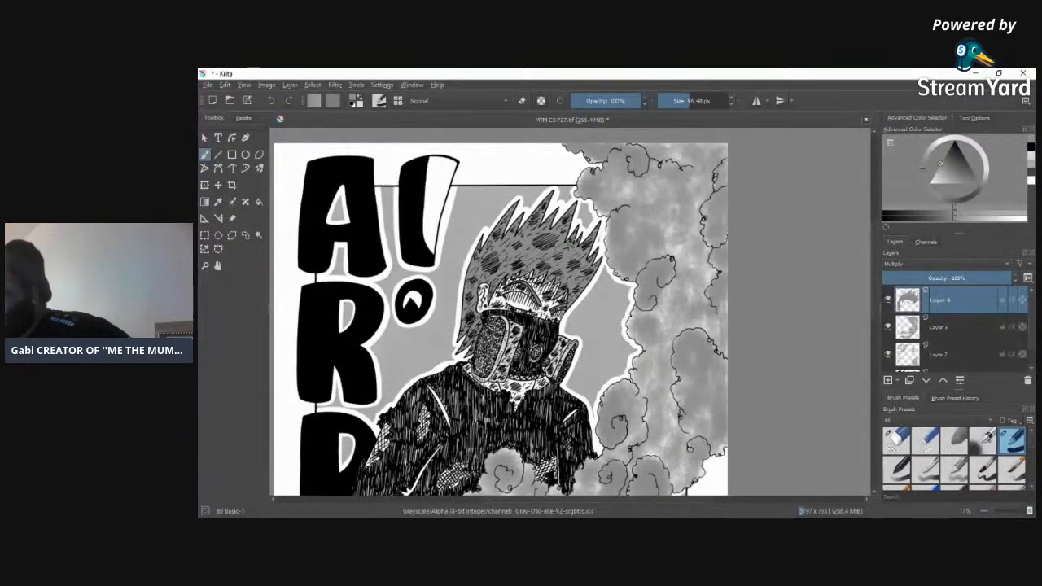
{"action": "scroll", "coordinate": [873, 320], "scroll_direction": "down", "scroll_amount": 3}
{"action": "scroll", "coordinate": [872, 313], "scroll_direction": "up", "scroll_amount": 3}
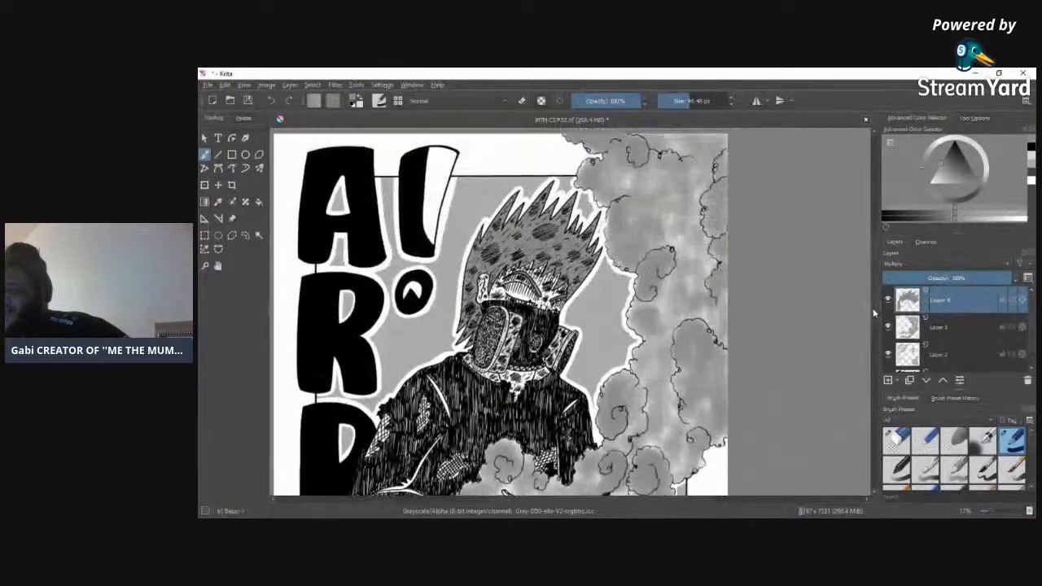
{"action": "scroll", "coordinate": [872, 312], "scroll_direction": "down", "scroll_amount": 3}
{"action": "scroll", "coordinate": [873, 326], "scroll_direction": "up", "scroll_amount": 2}
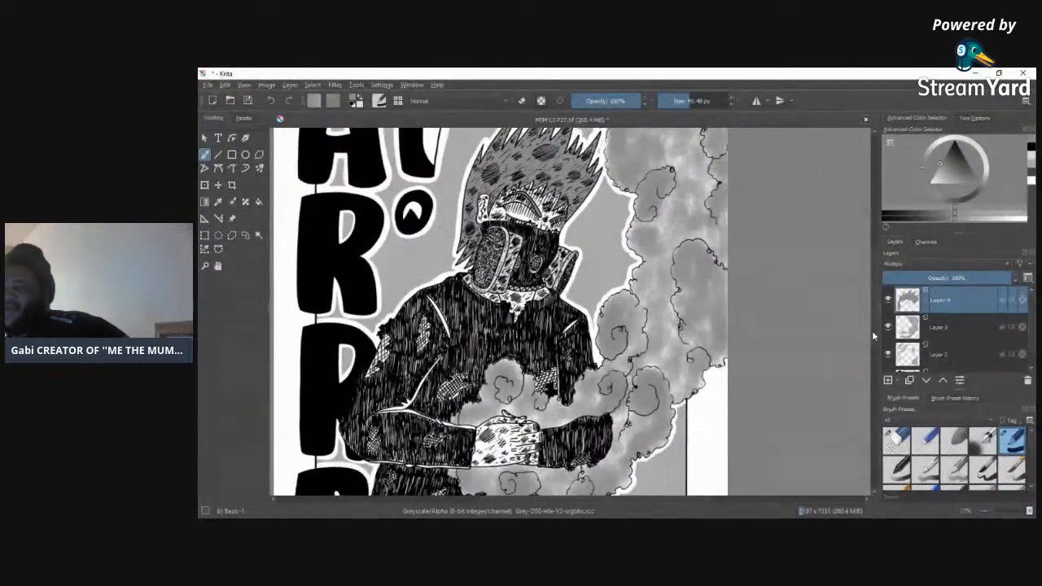
{"action": "scroll", "coordinate": [873, 344], "scroll_direction": "down", "scroll_amount": 5}
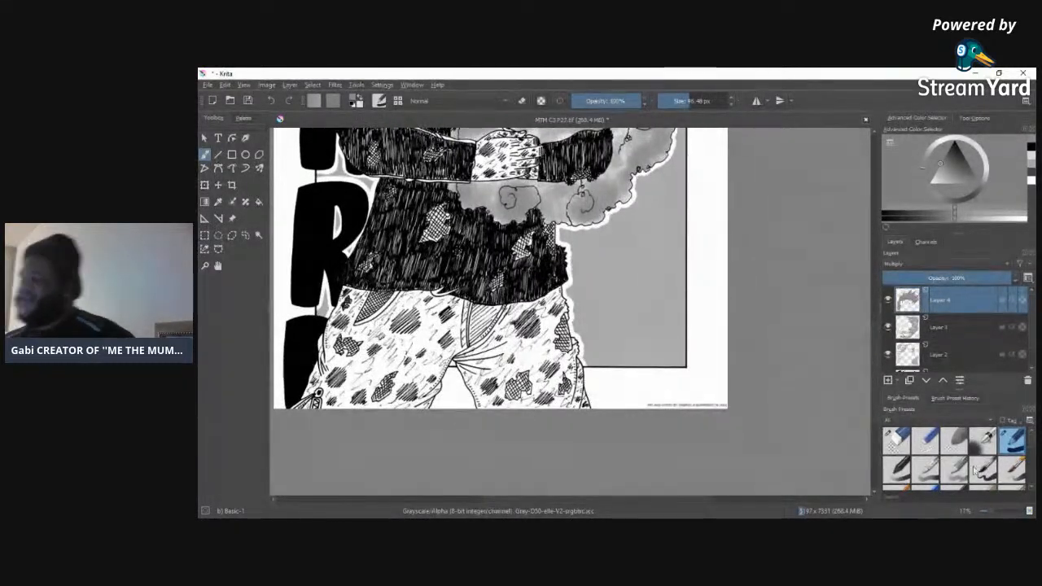
{"action": "left_click_drag", "start_coordinate": [990, 514], "coordinate": [999, 509]}
{"action": "left_click_drag", "start_coordinate": [655, 503], "coordinate": [514, 498]}
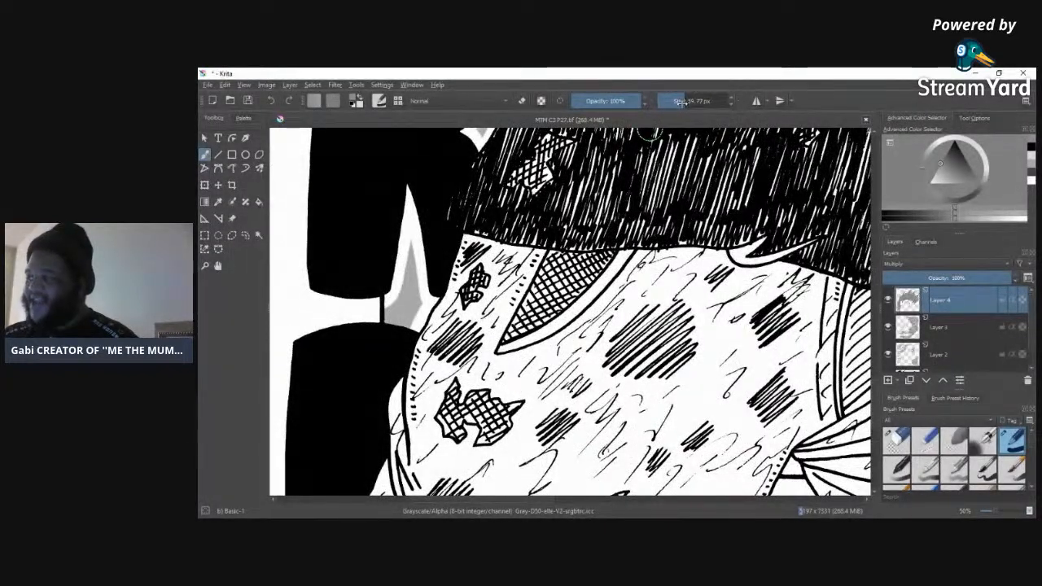
{"action": "mouse_move", "coordinate": [467, 239]}
{"action": "left_mouse_down"}
{"action": "mouse_move", "coordinate": [446, 313]}
{"action": "mouse_move", "coordinate": [418, 357]}
{"action": "mouse_move", "coordinate": [412, 425]}
{"action": "mouse_move", "coordinate": [409, 395]}
{"action": "mouse_move", "coordinate": [398, 405]}
{"action": "mouse_move", "coordinate": [412, 378]}
{"action": "mouse_move", "coordinate": [398, 387]}
{"action": "mouse_move", "coordinate": [389, 447]}
{"action": "mouse_move", "coordinate": [407, 449]}
{"action": "mouse_move", "coordinate": [422, 428]}
{"action": "mouse_move", "coordinate": [426, 463]}
{"action": "mouse_move", "coordinate": [425, 393]}
{"action": "mouse_move", "coordinate": [424, 415]}
{"action": "mouse_move", "coordinate": [447, 370]}
{"action": "mouse_move", "coordinate": [423, 384]}
{"action": "mouse_move", "coordinate": [439, 352]}
{"action": "left_mouse_up"}
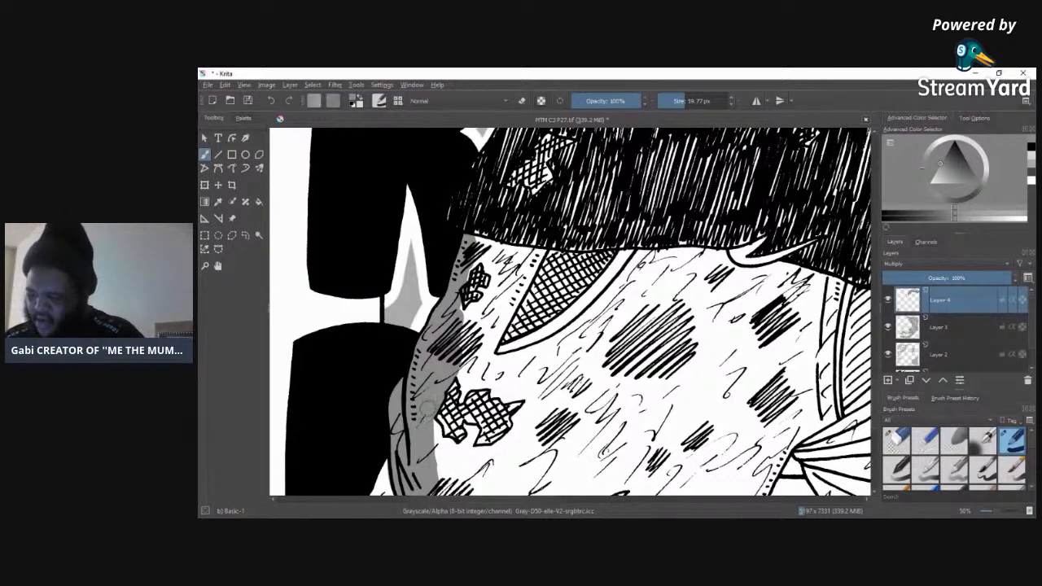
{"action": "mouse_move", "coordinate": [440, 449]}
{"action": "left_mouse_down"}
{"action": "mouse_move", "coordinate": [436, 435]}
{"action": "mouse_move", "coordinate": [446, 492]}
{"action": "left_mouse_up"}
{"action": "mouse_move", "coordinate": [391, 473]}
{"action": "left_mouse_down"}
{"action": "mouse_move", "coordinate": [382, 491]}
{"action": "mouse_move", "coordinate": [383, 470]}
{"action": "left_mouse_up"}
{"action": "left_click_drag", "start_coordinate": [439, 488], "coordinate": [466, 479]}
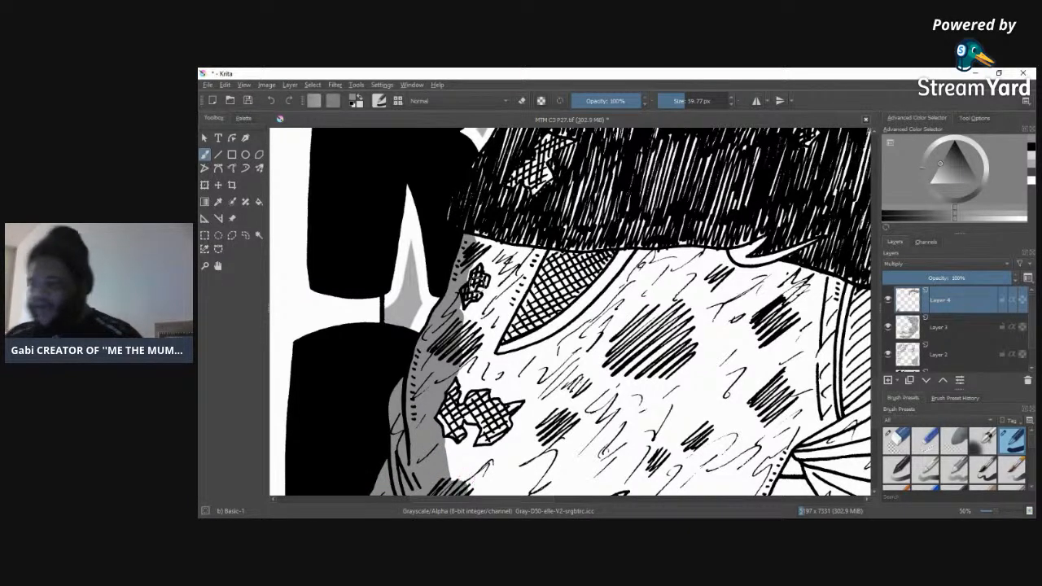
{"action": "mouse_move", "coordinate": [470, 253]}
{"action": "left_mouse_down"}
{"action": "mouse_move", "coordinate": [461, 277]}
{"action": "mouse_move", "coordinate": [470, 254]}
{"action": "left_mouse_up"}
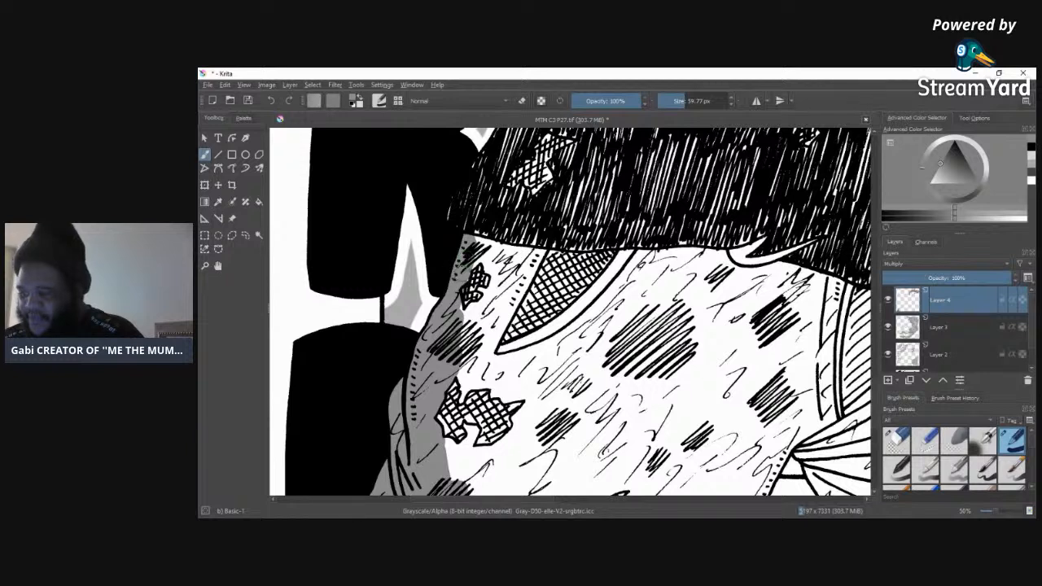
Step: Spread the grey over the trousers around the larger torn patch and along both sides of the crosshatched pocket
{"action": "mouse_move", "coordinate": [467, 316]}
{"action": "left_mouse_down"}
{"action": "mouse_move", "coordinate": [478, 313]}
{"action": "mouse_move", "coordinate": [473, 341]}
{"action": "mouse_move", "coordinate": [509, 298]}
{"action": "mouse_move", "coordinate": [484, 355]}
{"action": "mouse_move", "coordinate": [468, 358]}
{"action": "mouse_move", "coordinate": [472, 383]}
{"action": "mouse_move", "coordinate": [489, 363]}
{"action": "mouse_move", "coordinate": [480, 368]}
{"action": "mouse_move", "coordinate": [492, 370]}
{"action": "mouse_move", "coordinate": [460, 451]}
{"action": "mouse_move", "coordinate": [446, 453]}
{"action": "mouse_move", "coordinate": [456, 483]}
{"action": "mouse_move", "coordinate": [492, 472]}
{"action": "mouse_move", "coordinate": [487, 456]}
{"action": "mouse_move", "coordinate": [463, 450]}
{"action": "mouse_move", "coordinate": [498, 456]}
{"action": "mouse_move", "coordinate": [517, 440]}
{"action": "mouse_move", "coordinate": [521, 464]}
{"action": "mouse_move", "coordinate": [525, 452]}
{"action": "mouse_move", "coordinate": [489, 481]}
{"action": "mouse_move", "coordinate": [533, 448]}
{"action": "mouse_move", "coordinate": [521, 472]}
{"action": "mouse_move", "coordinate": [558, 403]}
{"action": "mouse_move", "coordinate": [513, 438]}
{"action": "mouse_move", "coordinate": [566, 358]}
{"action": "left_mouse_up"}
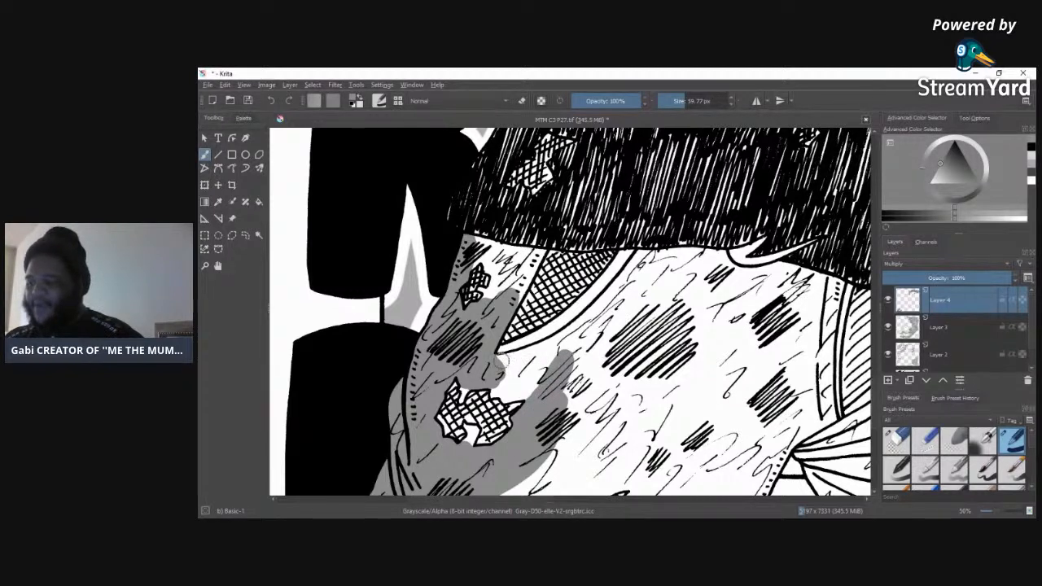
{"action": "mouse_move", "coordinate": [498, 362]}
{"action": "left_mouse_down"}
{"action": "mouse_move", "coordinate": [583, 311]}
{"action": "mouse_move", "coordinate": [588, 304]}
{"action": "mouse_move", "coordinate": [573, 318]}
{"action": "mouse_move", "coordinate": [627, 257]}
{"action": "left_mouse_up"}
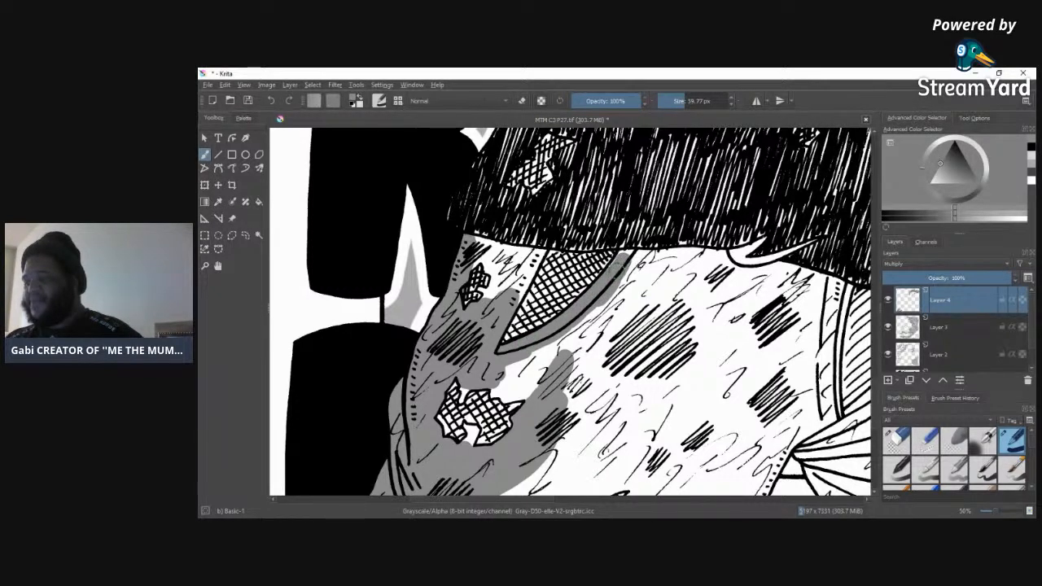
{"action": "mouse_move", "coordinate": [642, 257]}
{"action": "left_mouse_down"}
{"action": "mouse_move", "coordinate": [666, 259]}
{"action": "mouse_move", "coordinate": [562, 350]}
{"action": "mouse_move", "coordinate": [505, 382]}
{"action": "mouse_move", "coordinate": [535, 394]}
{"action": "mouse_move", "coordinate": [524, 377]}
{"action": "left_mouse_up"}
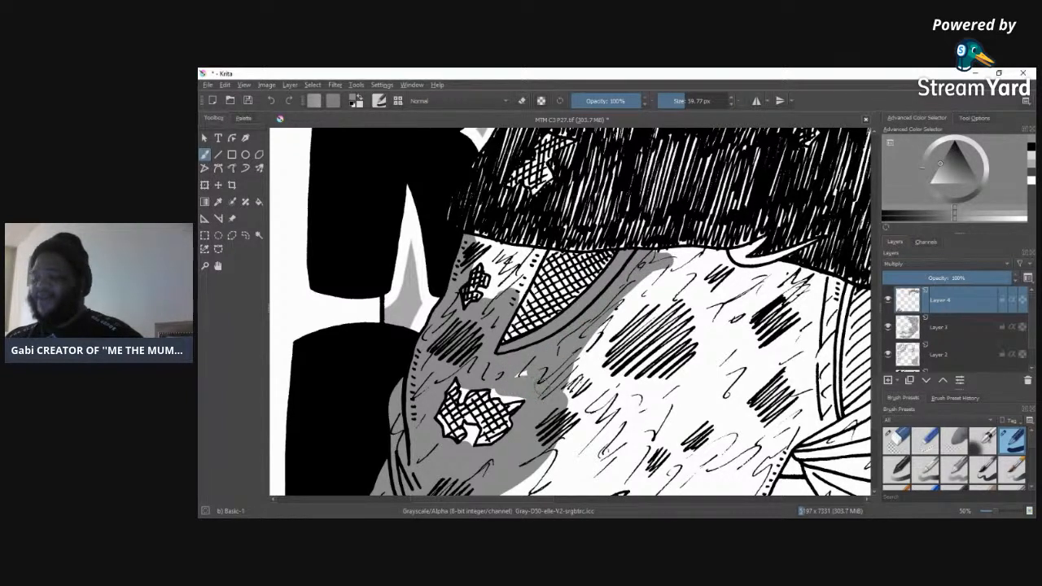
{"action": "mouse_move", "coordinate": [499, 281]}
{"action": "left_mouse_down"}
{"action": "mouse_move", "coordinate": [515, 282]}
{"action": "mouse_move", "coordinate": [489, 308]}
{"action": "mouse_move", "coordinate": [533, 268]}
{"action": "left_mouse_up"}
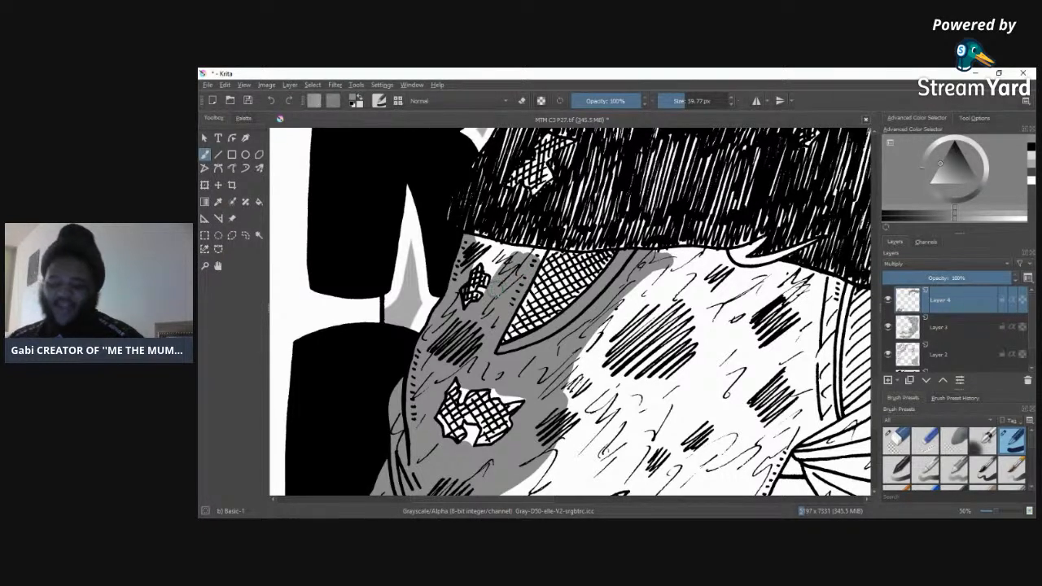
Step: Fill the white gaps between the waistband, pocket and small torn patch with grey, using 31.50 px and 18.23 px brushes
{"action": "left_click", "coordinate": [1002, 513]}
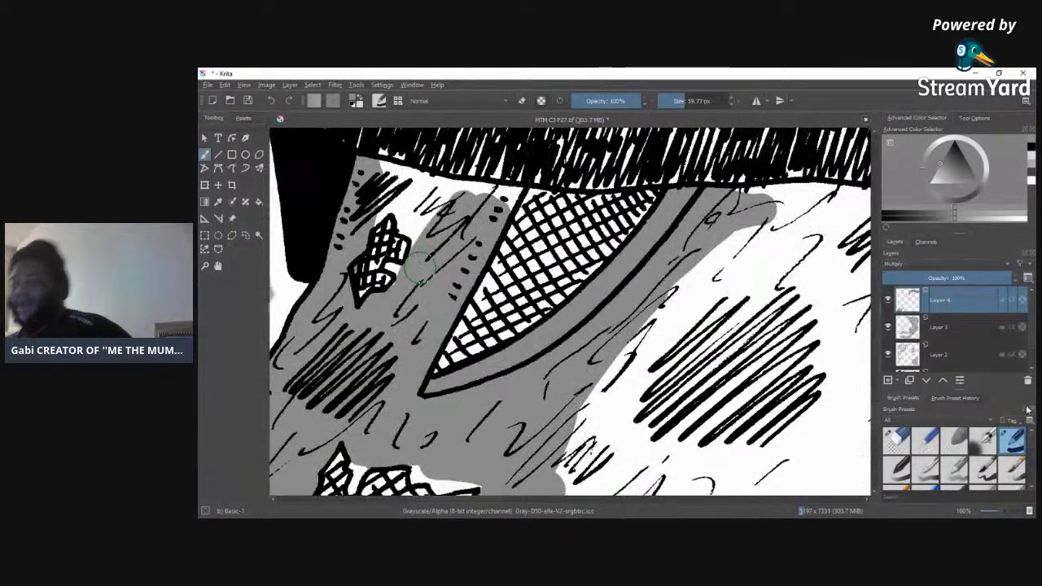
{"action": "left_click", "coordinate": [680, 101]}
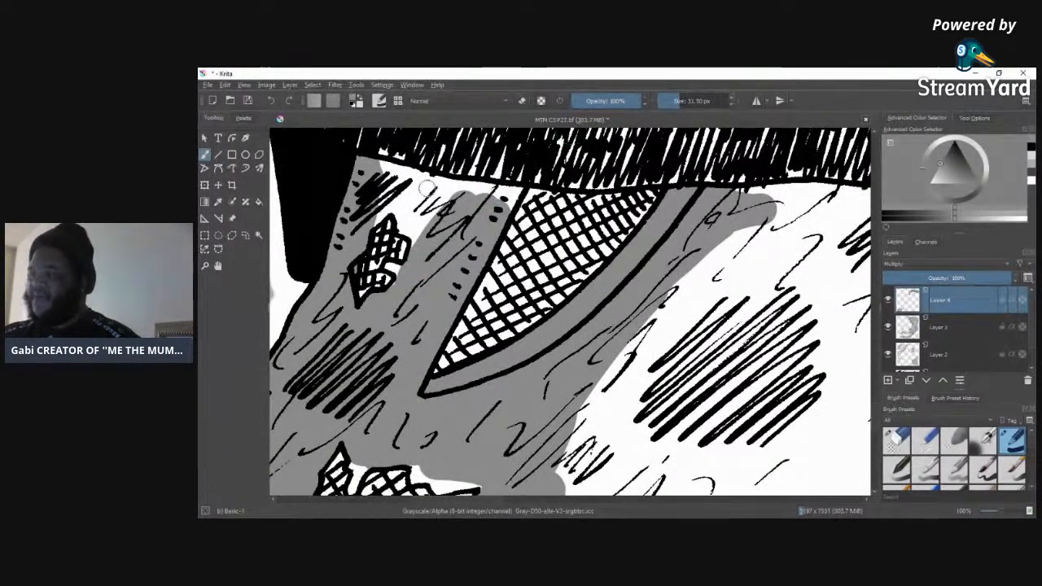
{"action": "left_click_drag", "start_coordinate": [378, 167], "coordinate": [509, 194]}
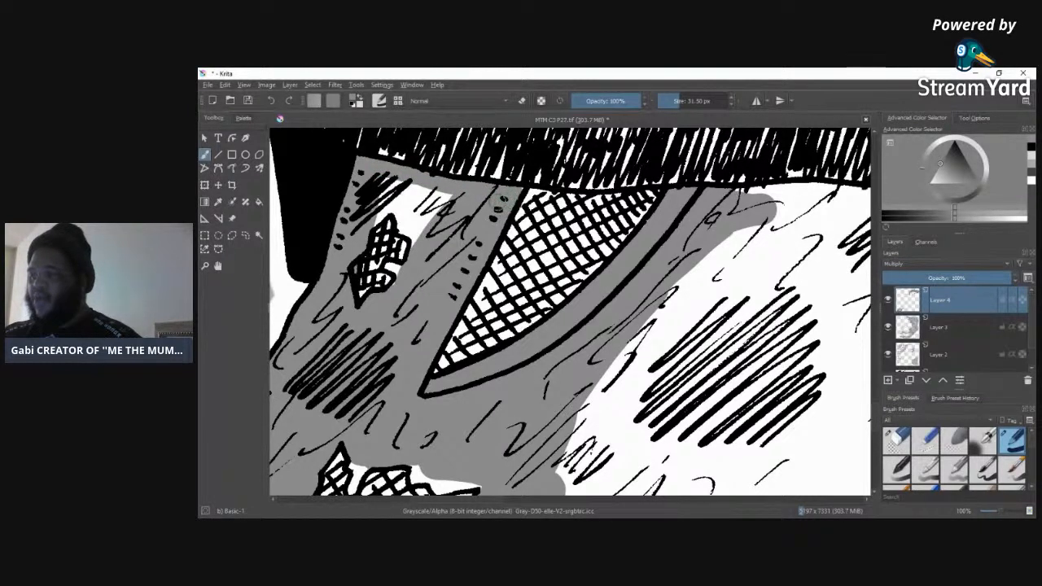
{"action": "mouse_move", "coordinate": [415, 224]}
{"action": "left_mouse_down"}
{"action": "mouse_move", "coordinate": [417, 250]}
{"action": "mouse_move", "coordinate": [393, 207]}
{"action": "mouse_move", "coordinate": [375, 213]}
{"action": "mouse_move", "coordinate": [392, 196]}
{"action": "mouse_move", "coordinate": [424, 214]}
{"action": "mouse_move", "coordinate": [407, 285]}
{"action": "left_mouse_up"}
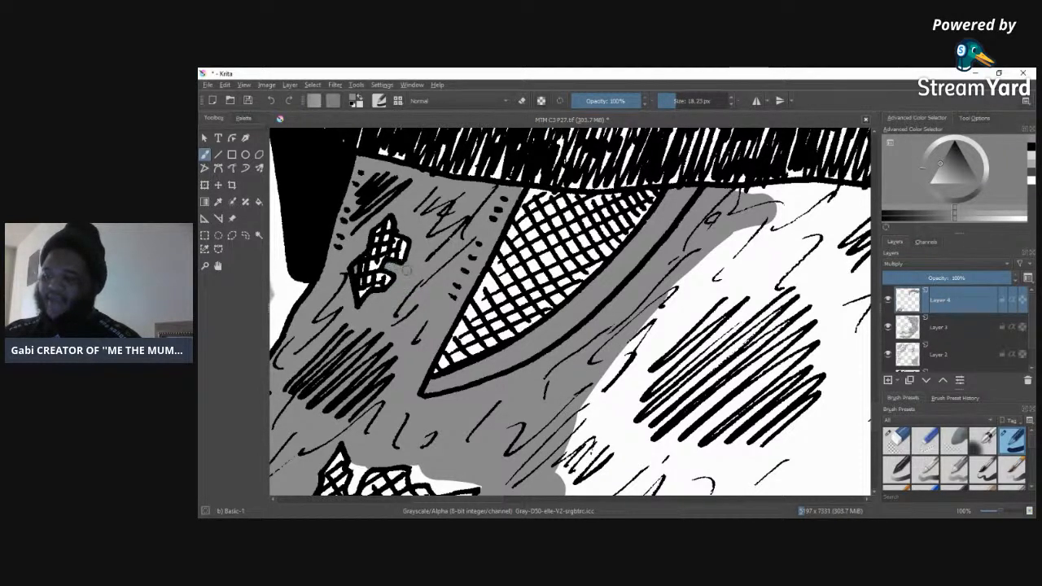
Step: Clean the small torn patch with the Eraser Circle preset, and fill the gaps around the larger patch with an 18.23 px grey brush
{"action": "left_click", "coordinate": [897, 439]}
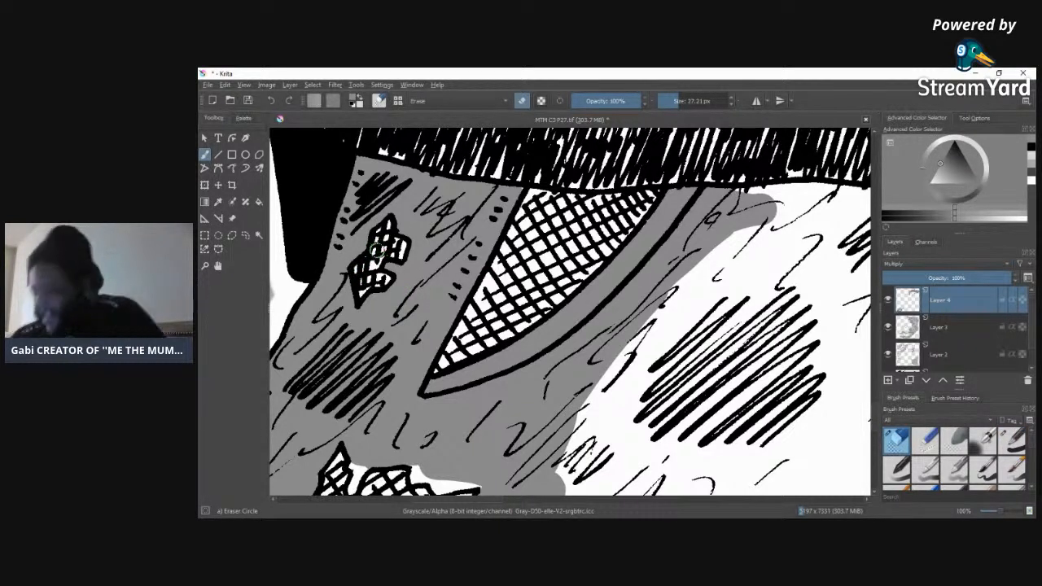
{"action": "left_click", "coordinate": [1012, 439]}
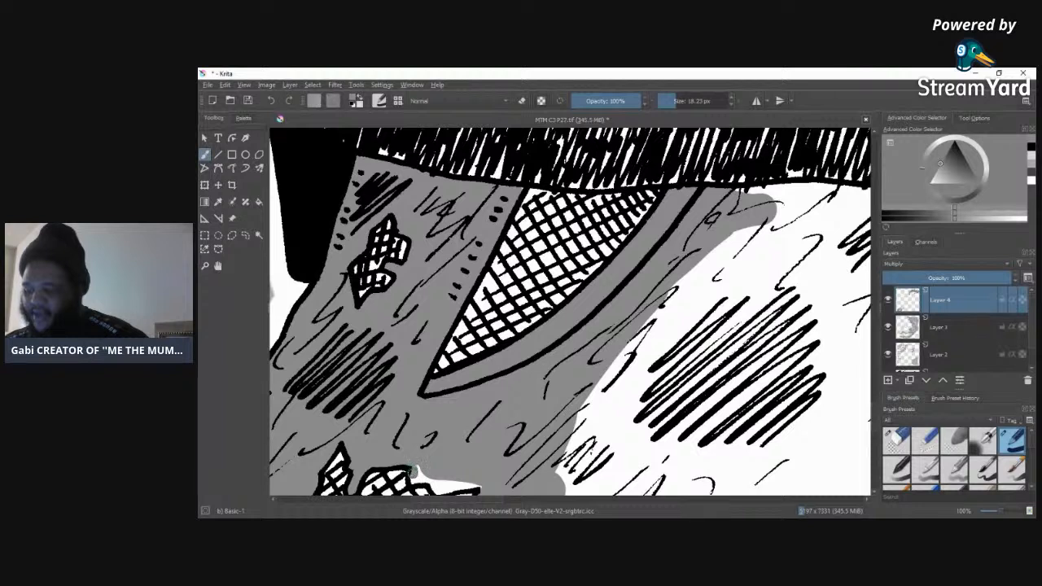
{"action": "mouse_move", "coordinate": [437, 478]}
{"action": "left_mouse_down"}
{"action": "mouse_move", "coordinate": [436, 490]}
{"action": "mouse_move", "coordinate": [467, 484]}
{"action": "left_mouse_up"}
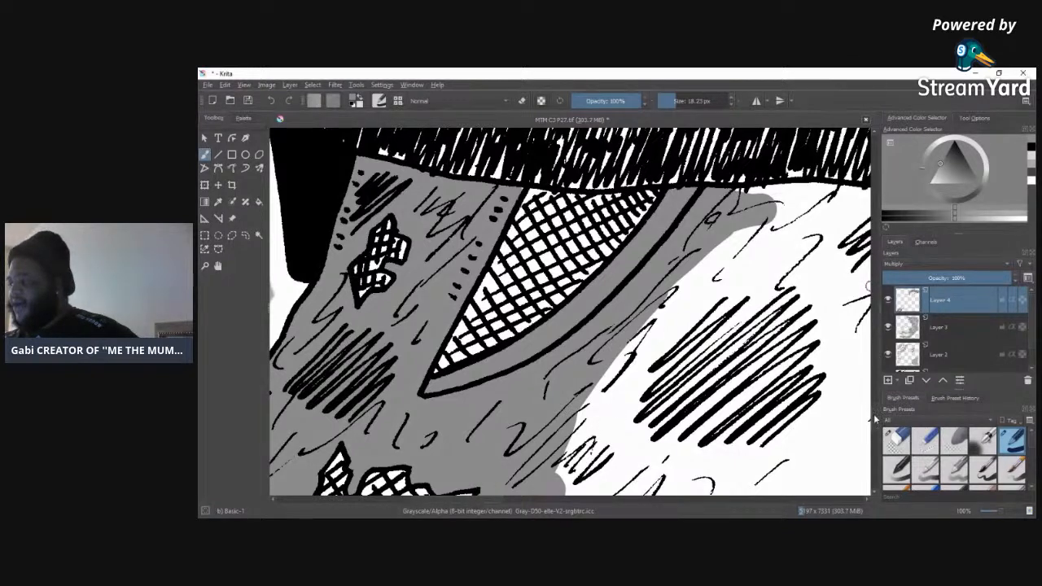
{"action": "scroll", "coordinate": [414, 319], "scroll_direction": "down", "scroll_amount": 5}
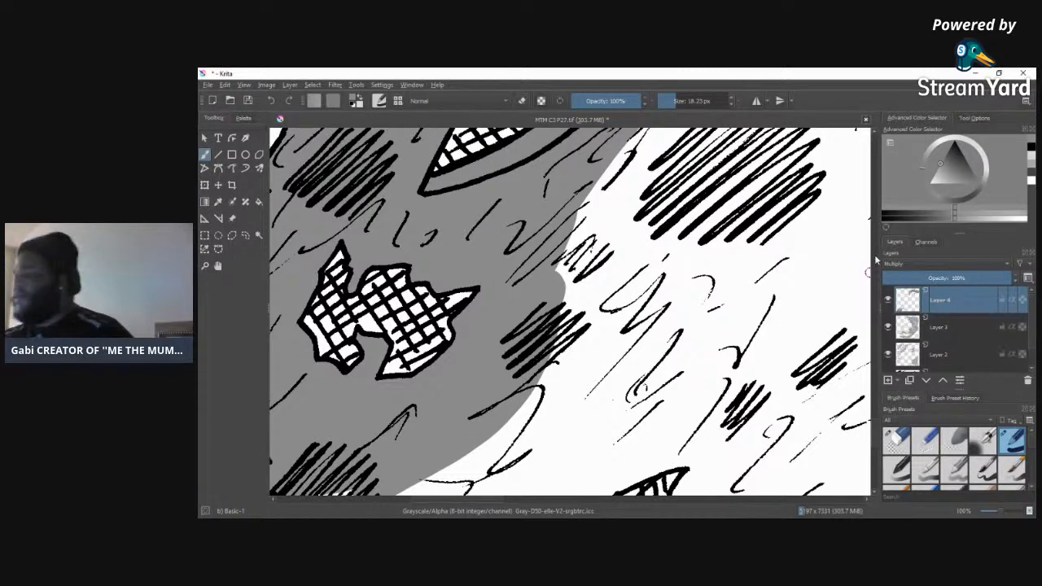
{"action": "left_click_drag", "start_coordinate": [876, 429], "coordinate": [875, 410]}
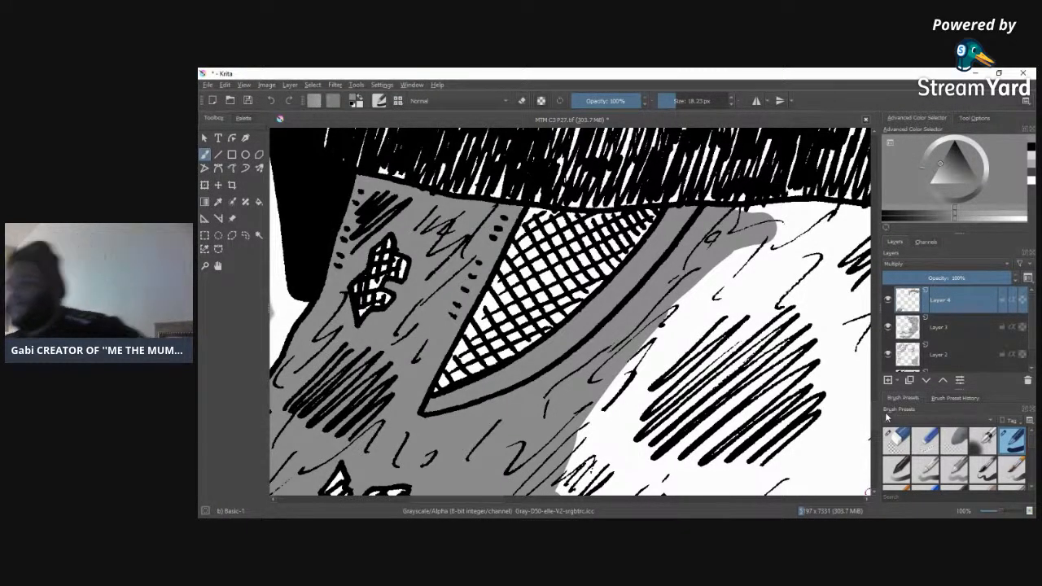
Step: Extend the grey along the shirt hem from the crosshatched pocket across to the white pointed shape
{"action": "left_click_drag", "start_coordinate": [491, 499], "coordinate": [508, 503]}
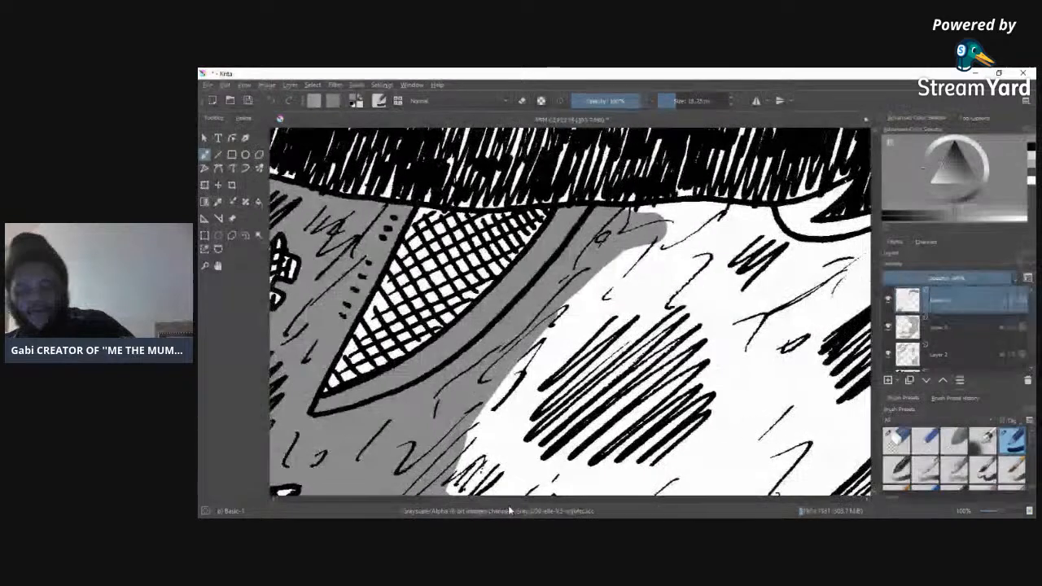
{"action": "mouse_move", "coordinate": [640, 218]}
{"action": "left_mouse_down"}
{"action": "mouse_move", "coordinate": [693, 208]}
{"action": "mouse_move", "coordinate": [738, 218]}
{"action": "mouse_move", "coordinate": [623, 248]}
{"action": "mouse_move", "coordinate": [762, 232]}
{"action": "mouse_move", "coordinate": [728, 211]}
{"action": "mouse_move", "coordinate": [753, 208]}
{"action": "mouse_move", "coordinate": [814, 262]}
{"action": "mouse_move", "coordinate": [749, 257]}
{"action": "mouse_move", "coordinate": [835, 261]}
{"action": "mouse_move", "coordinate": [643, 264]}
{"action": "mouse_move", "coordinate": [848, 263]}
{"action": "mouse_move", "coordinate": [680, 269]}
{"action": "left_mouse_up"}
{"action": "mouse_move", "coordinate": [805, 245]}
{"action": "left_mouse_down"}
{"action": "mouse_move", "coordinate": [866, 243]}
{"action": "mouse_move", "coordinate": [773, 265]}
{"action": "mouse_move", "coordinate": [825, 255]}
{"action": "left_mouse_up"}
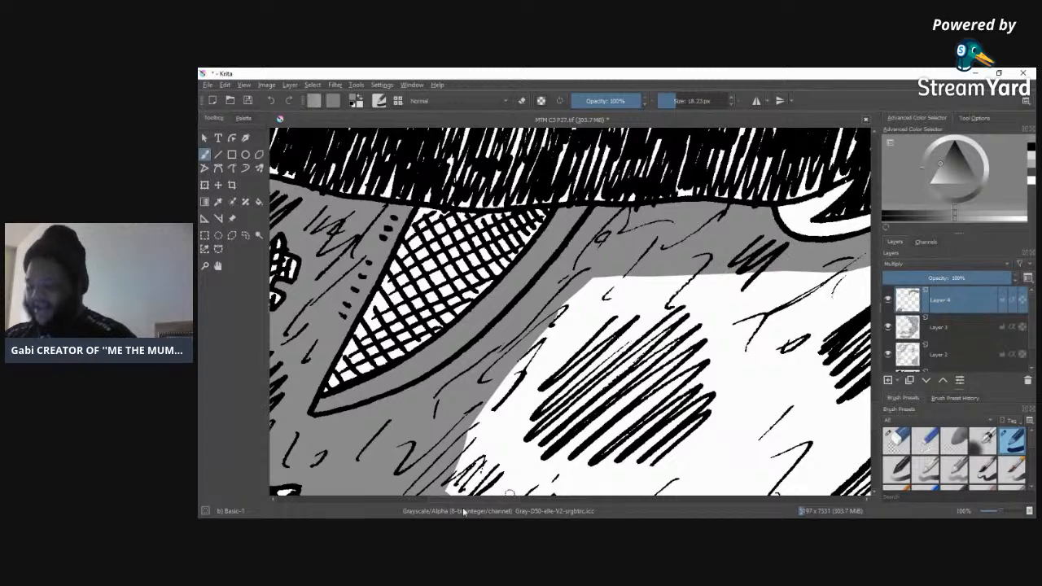
Step: Continue the grey band below the shirt hem, across the striped pocket to the trousers' far edge, using a 53.14 px brush
{"action": "left_click_drag", "start_coordinate": [467, 501], "coordinate": [537, 505]}
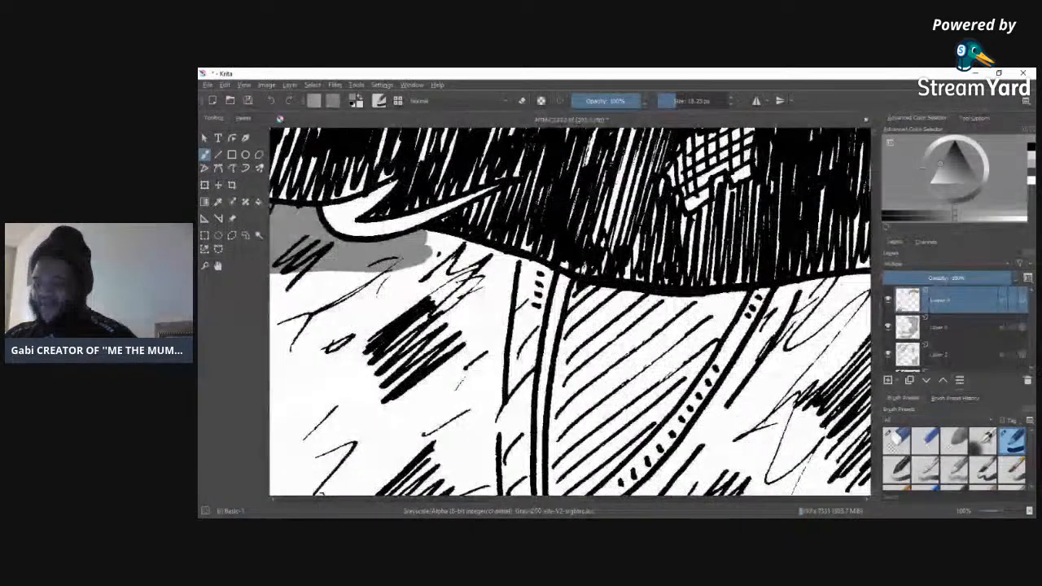
{"action": "left_click_drag", "start_coordinate": [684, 101], "coordinate": [678, 101]}
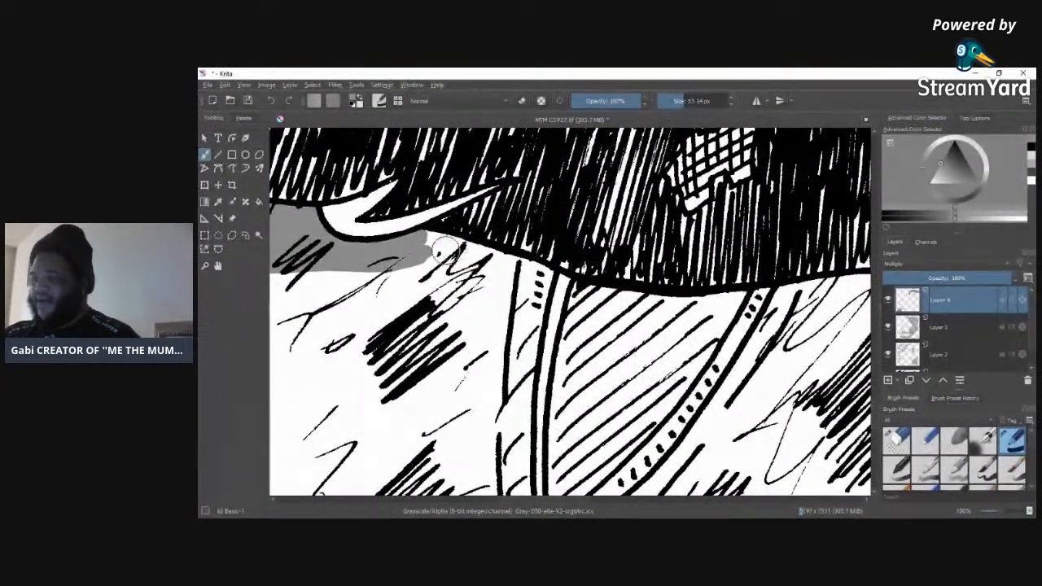
{"action": "mouse_move", "coordinate": [427, 245]}
{"action": "left_mouse_down"}
{"action": "mouse_move", "coordinate": [619, 302]}
{"action": "mouse_move", "coordinate": [760, 306]}
{"action": "mouse_move", "coordinate": [783, 303]}
{"action": "mouse_move", "coordinate": [721, 303]}
{"action": "mouse_move", "coordinate": [862, 283]}
{"action": "mouse_move", "coordinate": [769, 322]}
{"action": "mouse_move", "coordinate": [695, 322]}
{"action": "mouse_move", "coordinate": [849, 311]}
{"action": "mouse_move", "coordinate": [472, 302]}
{"action": "mouse_move", "coordinate": [333, 270]}
{"action": "mouse_move", "coordinate": [716, 328]}
{"action": "mouse_move", "coordinate": [400, 272]}
{"action": "mouse_move", "coordinate": [448, 272]}
{"action": "mouse_move", "coordinate": [612, 323]}
{"action": "mouse_move", "coordinate": [358, 270]}
{"action": "mouse_move", "coordinate": [282, 276]}
{"action": "mouse_move", "coordinate": [648, 331]}
{"action": "mouse_move", "coordinate": [862, 302]}
{"action": "mouse_move", "coordinate": [839, 321]}
{"action": "mouse_move", "coordinate": [700, 331]}
{"action": "mouse_move", "coordinate": [860, 323]}
{"action": "left_mouse_up"}
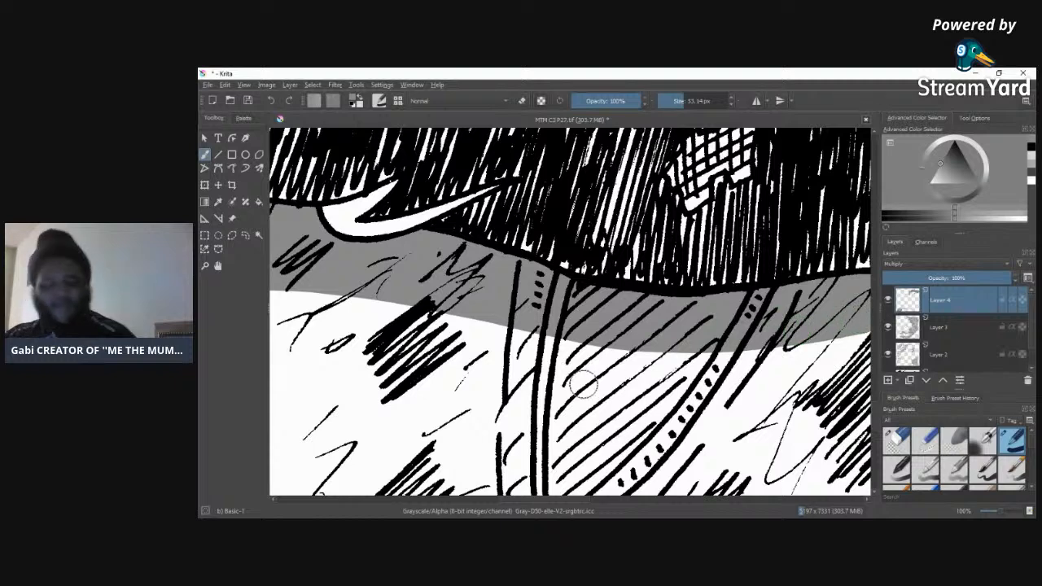
{"action": "left_click_drag", "start_coordinate": [579, 500], "coordinate": [641, 498]}
{"action": "mouse_move", "coordinate": [480, 294]}
{"action": "left_mouse_down"}
{"action": "mouse_move", "coordinate": [575, 263]}
{"action": "mouse_move", "coordinate": [698, 196]}
{"action": "mouse_move", "coordinate": [665, 255]}
{"action": "mouse_move", "coordinate": [471, 303]}
{"action": "mouse_move", "coordinate": [666, 248]}
{"action": "mouse_move", "coordinate": [465, 320]}
{"action": "mouse_move", "coordinate": [619, 288]}
{"action": "mouse_move", "coordinate": [366, 327]}
{"action": "mouse_move", "coordinate": [353, 339]}
{"action": "mouse_move", "coordinate": [519, 331]}
{"action": "mouse_move", "coordinate": [717, 290]}
{"action": "mouse_move", "coordinate": [562, 318]}
{"action": "left_mouse_up"}
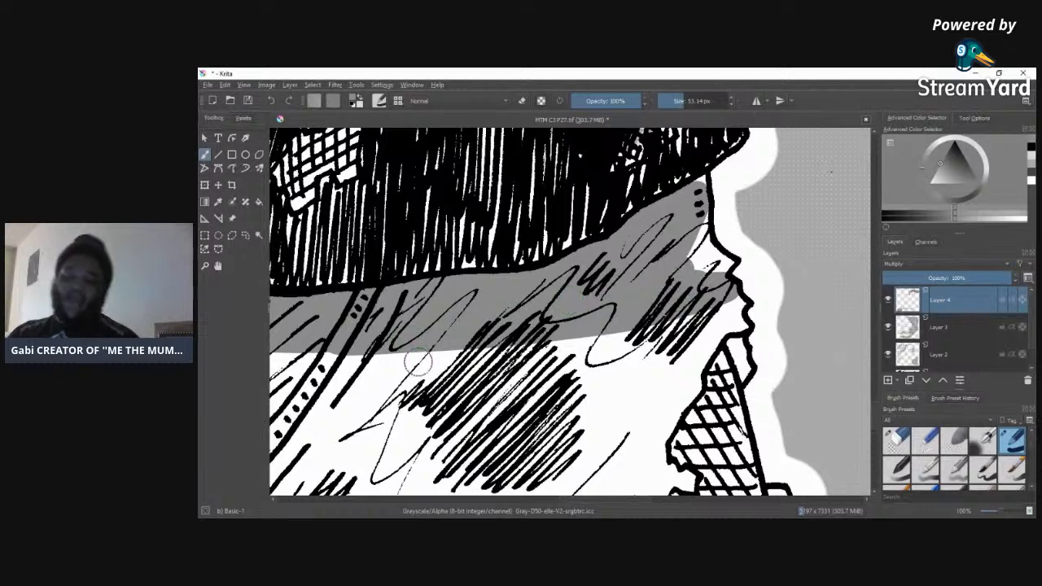
{"action": "mouse_move", "coordinate": [688, 276]}
{"action": "left_mouse_down"}
{"action": "mouse_move", "coordinate": [697, 220]}
{"action": "mouse_move", "coordinate": [695, 238]}
{"action": "mouse_move", "coordinate": [715, 267]}
{"action": "mouse_move", "coordinate": [683, 276]}
{"action": "left_mouse_up"}
Step: Tone the trousers' far edge with a smaller brush, carrying the grey down the inner side of the crosshatched torn patch
{"action": "left_click", "coordinate": [676, 100]}
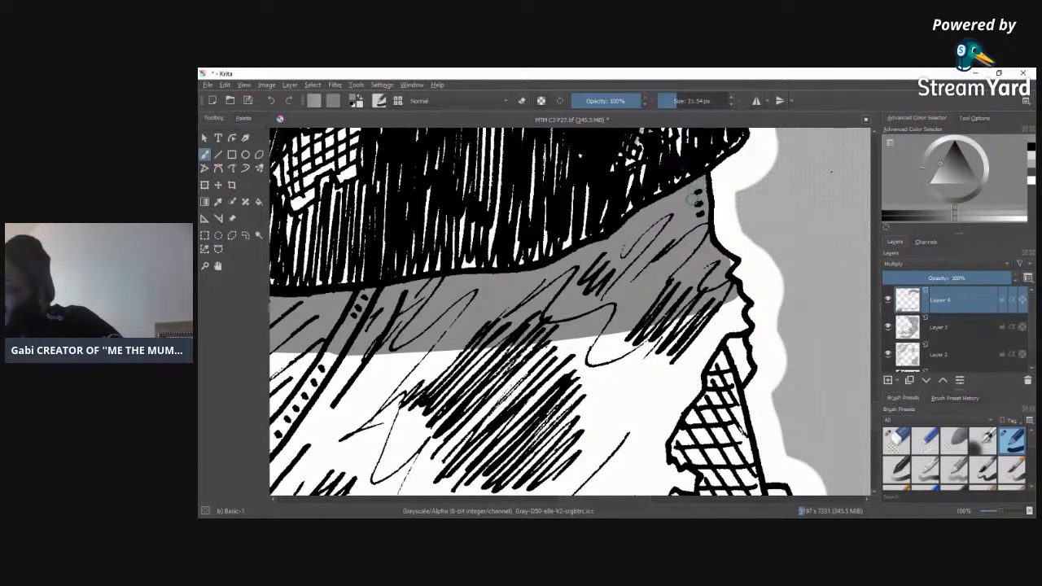
{"action": "mouse_move", "coordinate": [731, 310]}
{"action": "left_mouse_down"}
{"action": "mouse_move", "coordinate": [670, 371]}
{"action": "mouse_move", "coordinate": [661, 367]}
{"action": "mouse_move", "coordinate": [713, 311]}
{"action": "mouse_move", "coordinate": [692, 356]}
{"action": "mouse_move", "coordinate": [709, 328]}
{"action": "mouse_move", "coordinate": [699, 365]}
{"action": "mouse_move", "coordinate": [719, 335]}
{"action": "mouse_move", "coordinate": [686, 395]}
{"action": "mouse_move", "coordinate": [694, 379]}
{"action": "mouse_move", "coordinate": [696, 389]}
{"action": "mouse_move", "coordinate": [671, 424]}
{"action": "mouse_move", "coordinate": [689, 386]}
{"action": "mouse_move", "coordinate": [673, 403]}
{"action": "mouse_move", "coordinate": [650, 448]}
{"action": "mouse_move", "coordinate": [642, 423]}
{"action": "mouse_move", "coordinate": [690, 326]}
{"action": "mouse_move", "coordinate": [636, 434]}
{"action": "mouse_move", "coordinate": [639, 398]}
{"action": "mouse_move", "coordinate": [684, 313]}
{"action": "mouse_move", "coordinate": [621, 396]}
{"action": "mouse_move", "coordinate": [630, 397]}
{"action": "mouse_move", "coordinate": [606, 465]}
{"action": "left_mouse_up"}
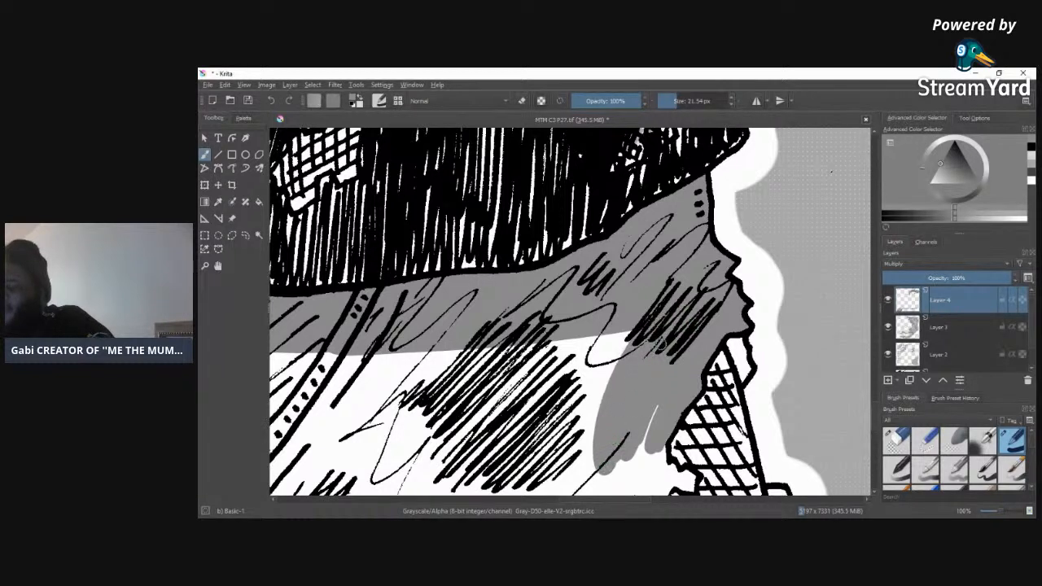
{"action": "mouse_move", "coordinate": [666, 349]}
{"action": "left_mouse_down"}
{"action": "mouse_move", "coordinate": [638, 455]}
{"action": "mouse_move", "coordinate": [627, 436]}
{"action": "left_mouse_up"}
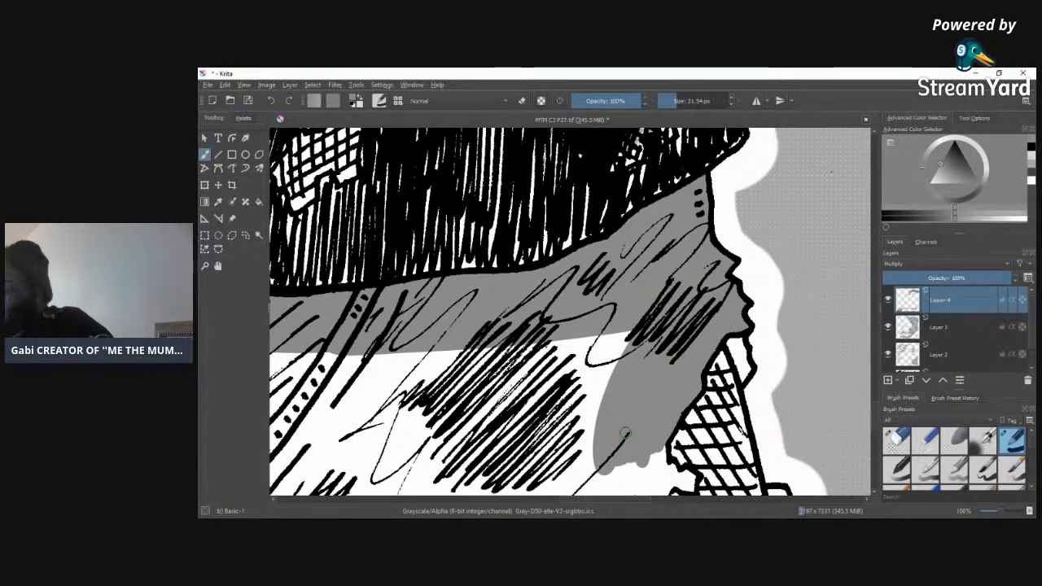
{"action": "scroll", "coordinate": [874, 412], "scroll_direction": "down", "scroll_amount": 5}
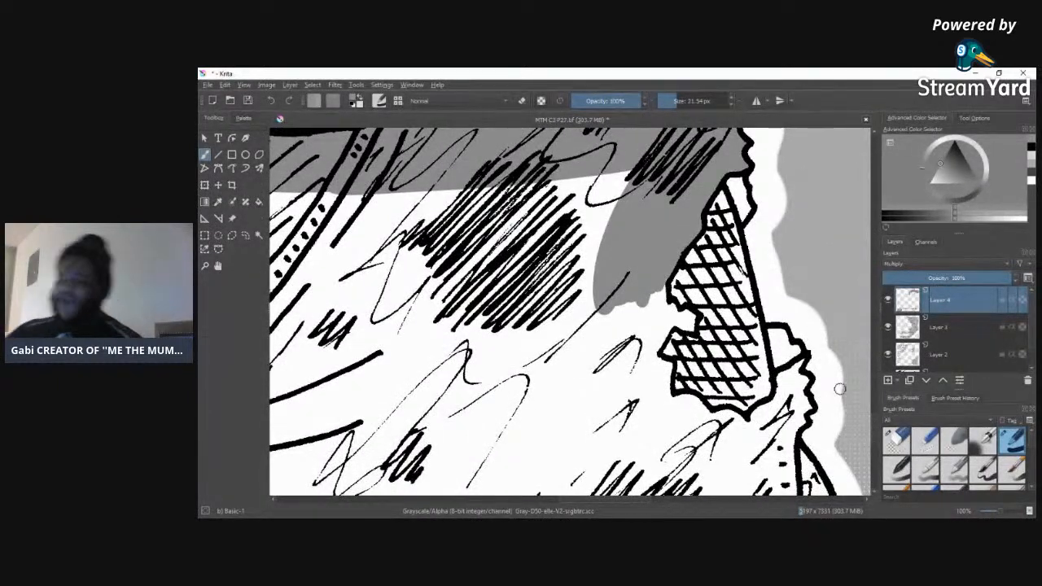
{"action": "left_click_drag", "start_coordinate": [660, 292], "coordinate": [687, 320]}
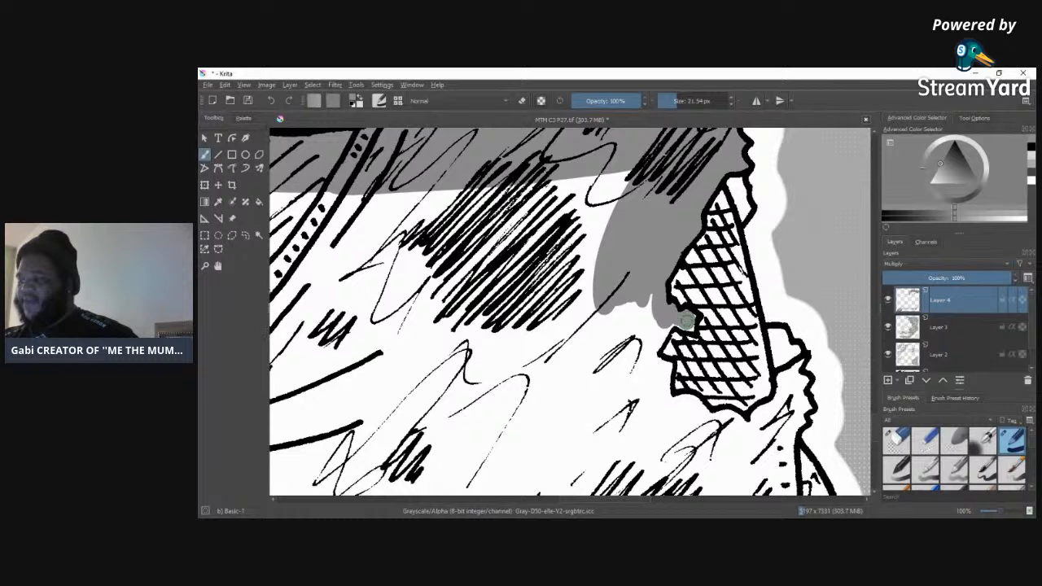
{"action": "mouse_move", "coordinate": [676, 320]}
{"action": "left_mouse_down"}
{"action": "mouse_move", "coordinate": [650, 358]}
{"action": "mouse_move", "coordinate": [654, 294]}
{"action": "mouse_move", "coordinate": [633, 388]}
{"action": "mouse_move", "coordinate": [604, 317]}
{"action": "mouse_move", "coordinate": [611, 390]}
{"action": "mouse_move", "coordinate": [626, 302]}
{"action": "mouse_move", "coordinate": [606, 366]}
{"action": "mouse_move", "coordinate": [598, 291]}
{"action": "mouse_move", "coordinate": [618, 390]}
{"action": "left_mouse_up"}
{"action": "mouse_move", "coordinate": [666, 363]}
{"action": "left_mouse_down"}
{"action": "mouse_move", "coordinate": [664, 423]}
{"action": "mouse_move", "coordinate": [657, 362]}
{"action": "mouse_move", "coordinate": [658, 379]}
{"action": "mouse_move", "coordinate": [634, 384]}
{"action": "mouse_move", "coordinate": [636, 411]}
{"action": "mouse_move", "coordinate": [625, 404]}
{"action": "mouse_move", "coordinate": [671, 429]}
{"action": "mouse_move", "coordinate": [607, 403]}
{"action": "mouse_move", "coordinate": [649, 389]}
{"action": "left_mouse_up"}
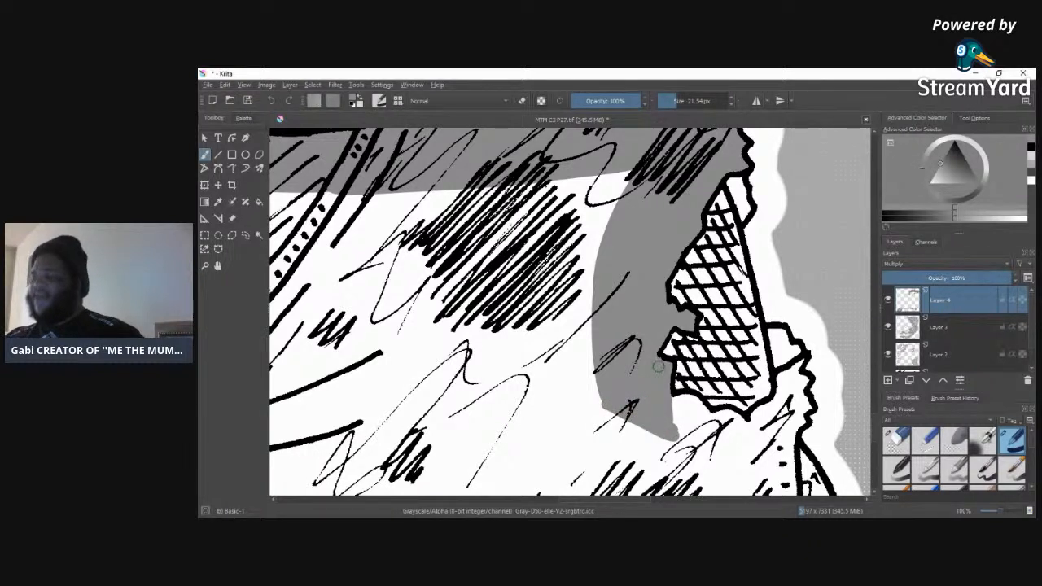
Step: Wrap the grey underneath the crosshatched torn patch and up into the jagged outer edge of the trousers
{"action": "mouse_move", "coordinate": [673, 402]}
{"action": "left_mouse_down"}
{"action": "mouse_move", "coordinate": [710, 422]}
{"action": "mouse_move", "coordinate": [690, 428]}
{"action": "mouse_move", "coordinate": [668, 408]}
{"action": "mouse_move", "coordinate": [693, 426]}
{"action": "mouse_move", "coordinate": [645, 424]}
{"action": "mouse_move", "coordinate": [699, 436]}
{"action": "mouse_move", "coordinate": [653, 437]}
{"action": "left_mouse_up"}
{"action": "left_click_drag", "start_coordinate": [671, 441], "coordinate": [608, 408]}
{"action": "left_click_drag", "start_coordinate": [715, 439], "coordinate": [731, 425]}
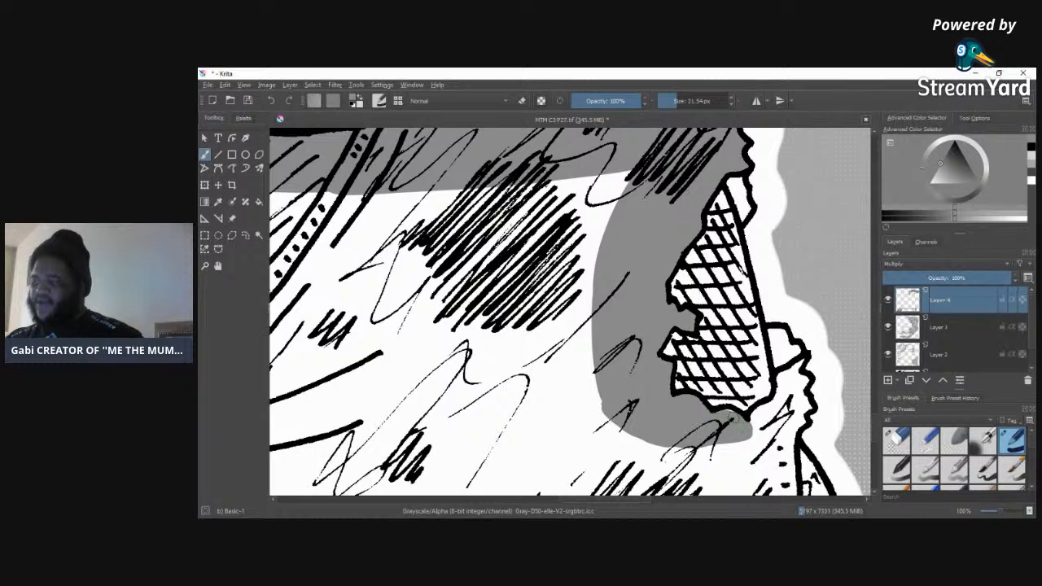
{"action": "mouse_move", "coordinate": [759, 429]}
{"action": "left_mouse_down"}
{"action": "mouse_move", "coordinate": [729, 443]}
{"action": "mouse_move", "coordinate": [778, 446]}
{"action": "mouse_move", "coordinate": [760, 420]}
{"action": "mouse_move", "coordinate": [768, 405]}
{"action": "mouse_move", "coordinate": [752, 420]}
{"action": "mouse_move", "coordinate": [776, 402]}
{"action": "mouse_move", "coordinate": [791, 396]}
{"action": "mouse_move", "coordinate": [780, 450]}
{"action": "mouse_move", "coordinate": [800, 400]}
{"action": "left_mouse_up"}
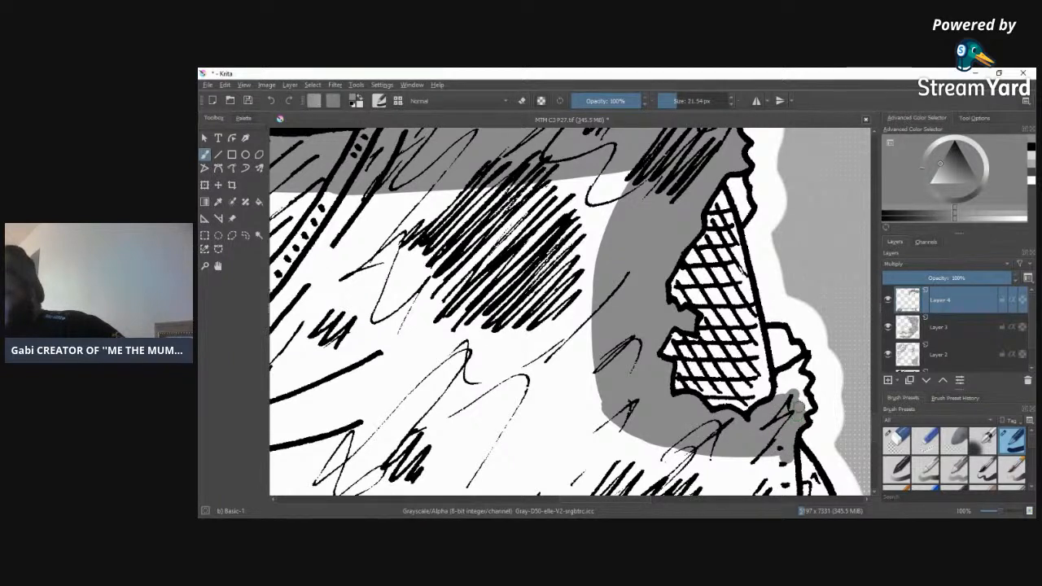
{"action": "left_click_drag", "start_coordinate": [801, 379], "coordinate": [794, 372]}
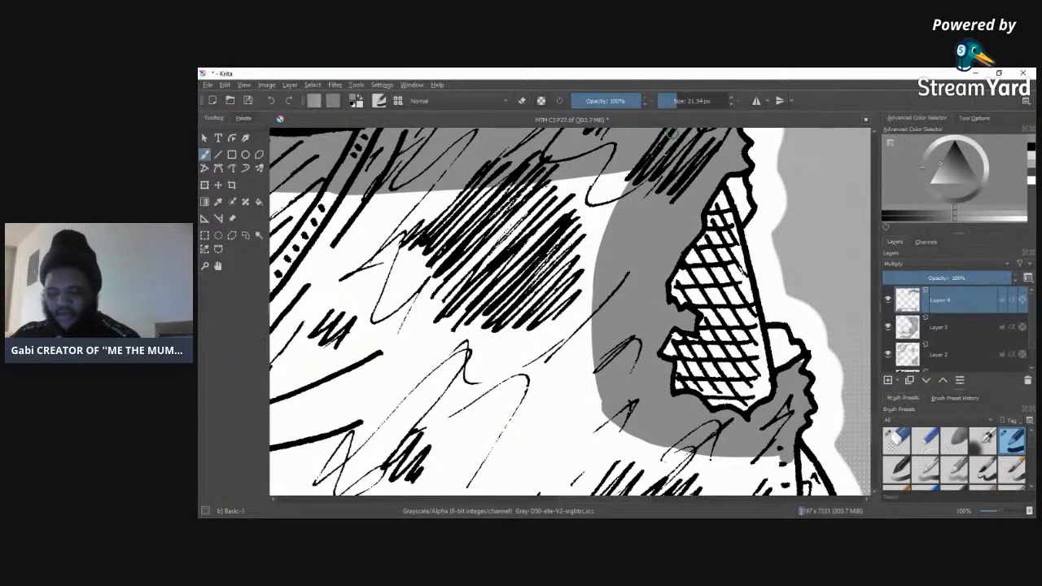
{"action": "left_click", "coordinate": [999, 73]}
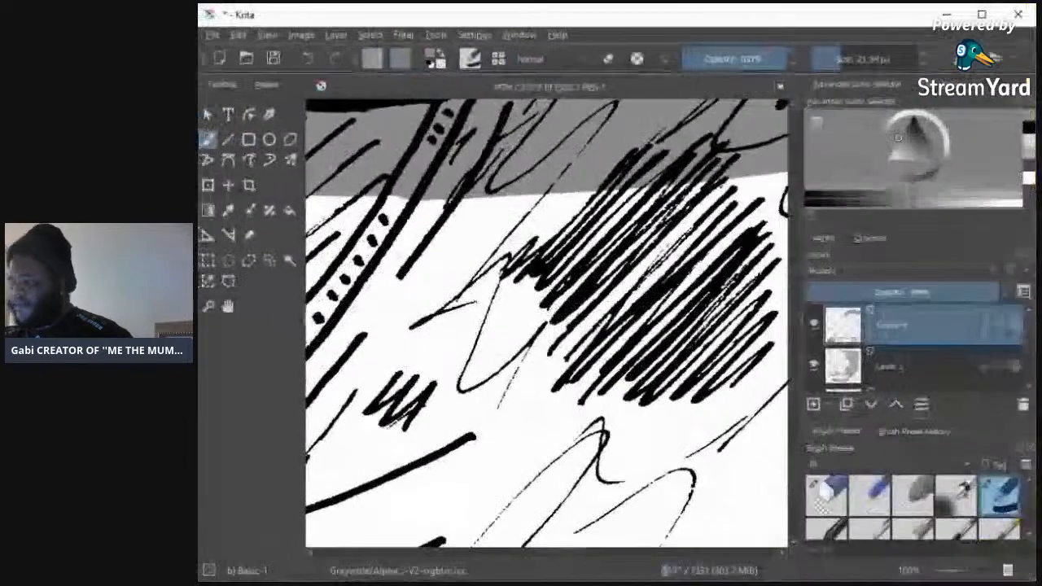
{"action": "left_click", "coordinate": [982, 15]}
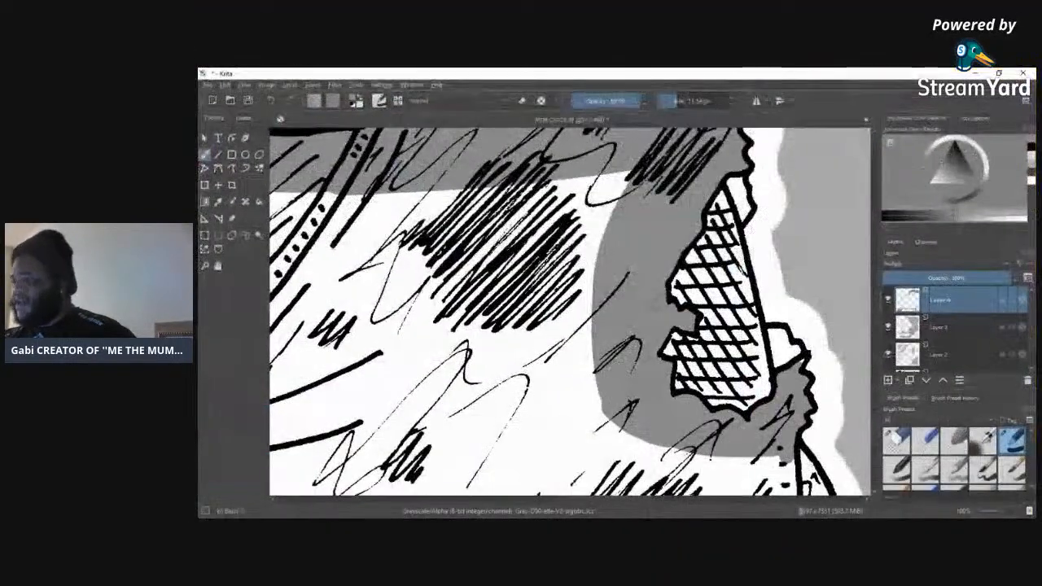
{"action": "left_click_drag", "start_coordinate": [788, 390], "coordinate": [790, 377]}
Step: Tone the strip along the stitched side seam with a 47.01 px brush, and clean the small torn patch with the Eraser Circle preset
{"action": "left_click", "coordinate": [670, 101]}
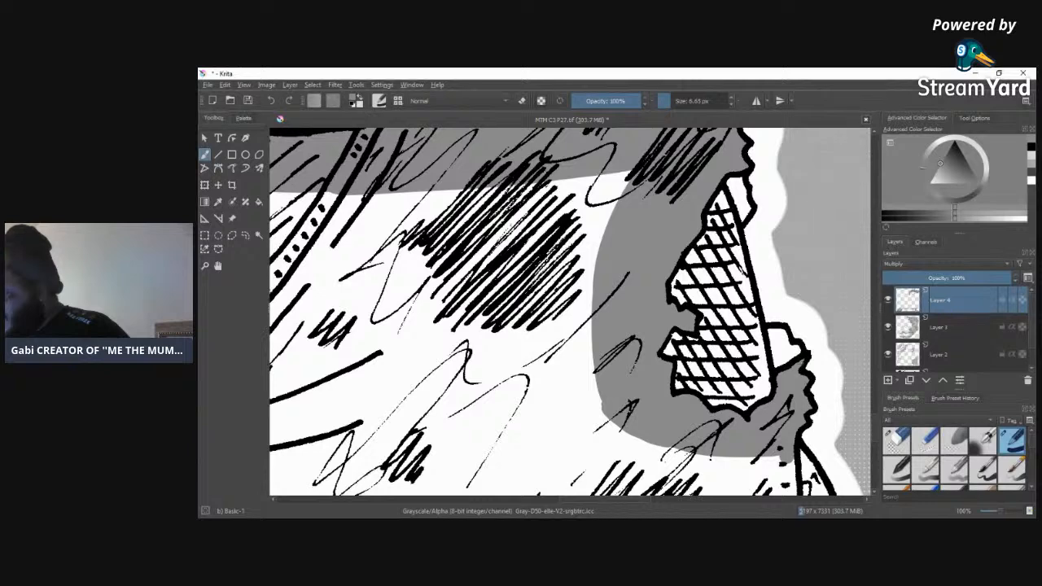
{"action": "left_click", "coordinate": [684, 101]}
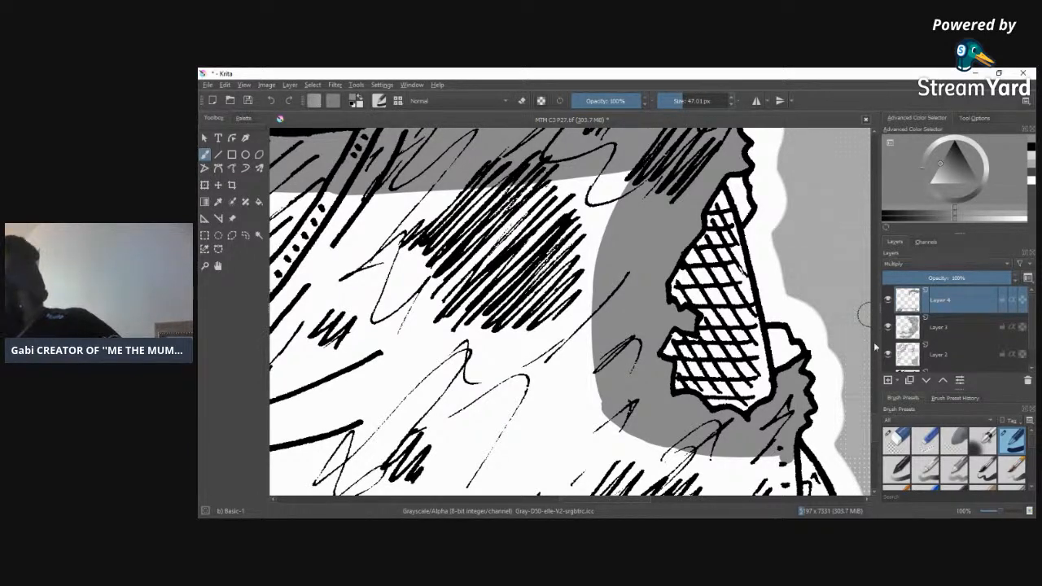
{"action": "left_click_drag", "start_coordinate": [876, 425], "coordinate": [877, 442]}
{"action": "mouse_move", "coordinate": [793, 264]}
{"action": "left_mouse_down"}
{"action": "mouse_move", "coordinate": [837, 339]}
{"action": "mouse_move", "coordinate": [815, 366]}
{"action": "mouse_move", "coordinate": [819, 347]}
{"action": "mouse_move", "coordinate": [829, 400]}
{"action": "mouse_move", "coordinate": [821, 459]}
{"action": "mouse_move", "coordinate": [825, 478]}
{"action": "mouse_move", "coordinate": [829, 440]}
{"action": "mouse_move", "coordinate": [837, 474]}
{"action": "mouse_move", "coordinate": [830, 449]}
{"action": "mouse_move", "coordinate": [817, 470]}
{"action": "mouse_move", "coordinate": [789, 449]}
{"action": "mouse_move", "coordinate": [760, 485]}
{"action": "mouse_move", "coordinate": [780, 416]}
{"action": "mouse_move", "coordinate": [759, 479]}
{"action": "left_mouse_up"}
{"action": "left_click", "coordinate": [897, 440]}
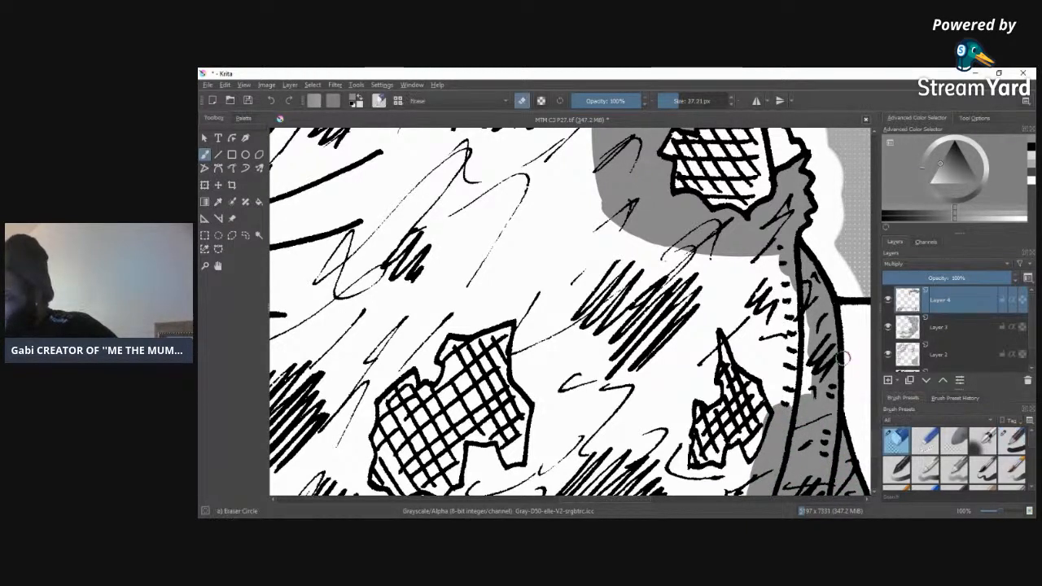
{"action": "left_click_drag", "start_coordinate": [760, 418], "coordinate": [764, 413]}
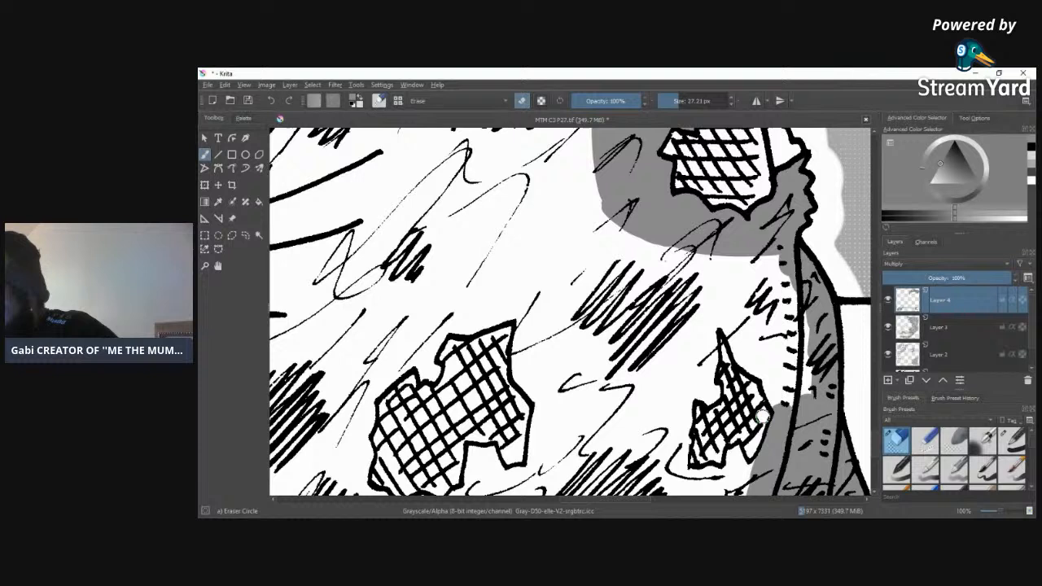
Step: Fill the area between the stitched seam and the small torn patch with the 47.01 px grey brush, continuing down the patch's inner side
{"action": "left_click", "coordinate": [1013, 447]}
{"action": "mouse_move", "coordinate": [773, 381]}
{"action": "left_mouse_down"}
{"action": "mouse_move", "coordinate": [786, 412]}
{"action": "mouse_move", "coordinate": [770, 371]}
{"action": "mouse_move", "coordinate": [792, 338]}
{"action": "mouse_move", "coordinate": [792, 360]}
{"action": "mouse_move", "coordinate": [774, 285]}
{"action": "mouse_move", "coordinate": [751, 247]}
{"action": "mouse_move", "coordinate": [731, 252]}
{"action": "mouse_move", "coordinate": [716, 239]}
{"action": "mouse_move", "coordinate": [698, 249]}
{"action": "mouse_move", "coordinate": [730, 295]}
{"action": "mouse_move", "coordinate": [769, 370]}
{"action": "left_mouse_up"}
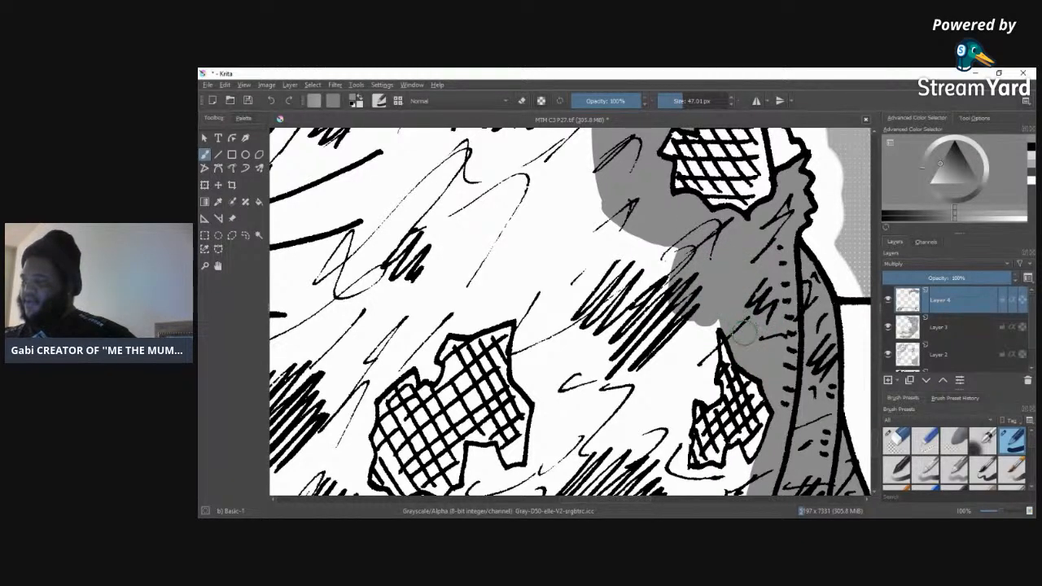
{"action": "mouse_move", "coordinate": [721, 295]}
{"action": "left_mouse_down"}
{"action": "mouse_move", "coordinate": [700, 357]}
{"action": "mouse_move", "coordinate": [688, 253]}
{"action": "mouse_move", "coordinate": [654, 357]}
{"action": "mouse_move", "coordinate": [668, 240]}
{"action": "mouse_move", "coordinate": [648, 465]}
{"action": "mouse_move", "coordinate": [648, 441]}
{"action": "mouse_move", "coordinate": [702, 377]}
{"action": "left_mouse_up"}
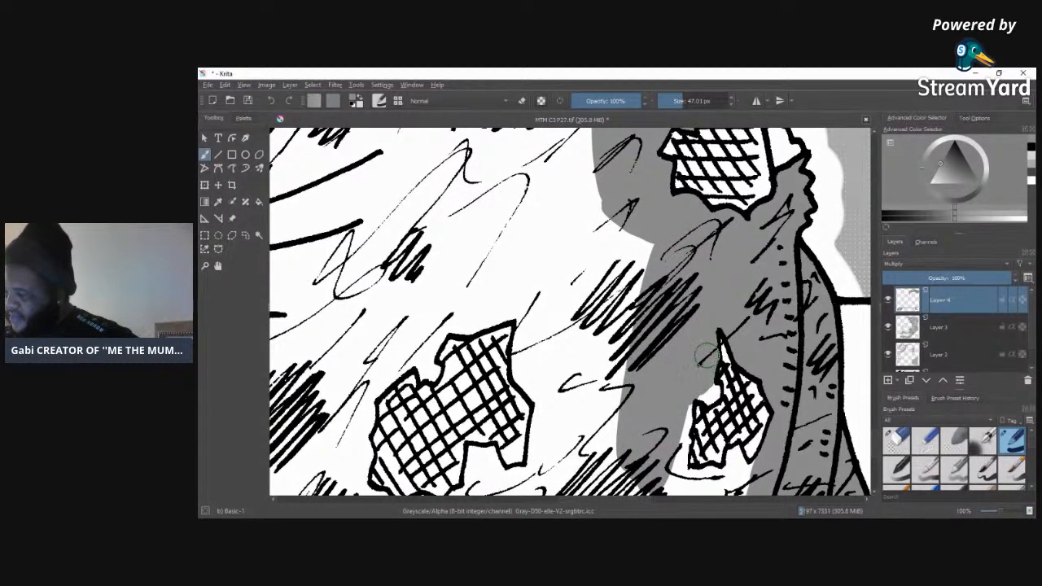
Step: Fill the remaining white gaps beside and beneath the small torn patch with an 11.48 px grey brush
{"action": "left_click", "coordinate": [673, 100]}
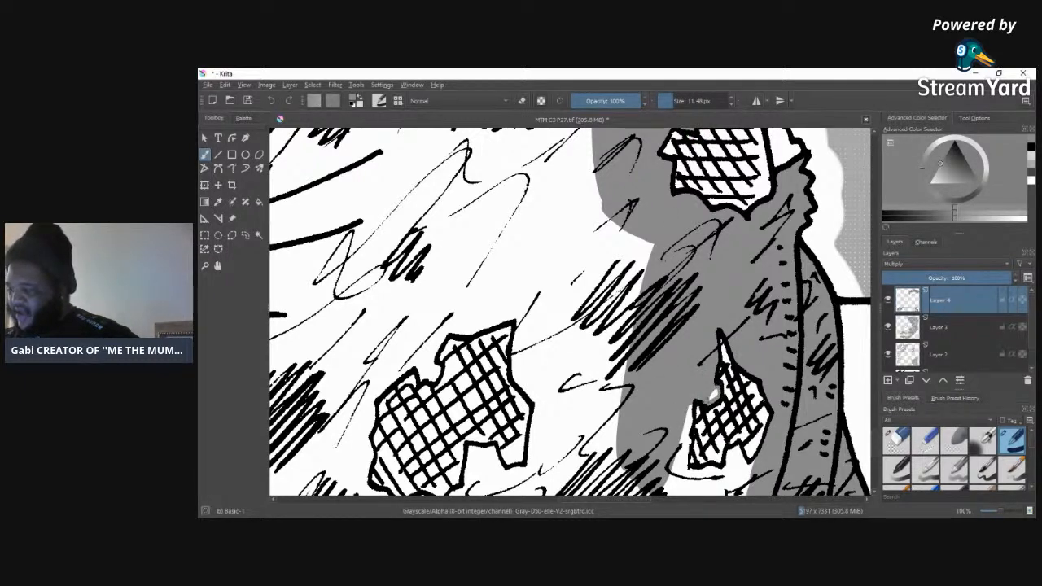
{"action": "left_click_drag", "start_coordinate": [688, 400], "coordinate": [681, 473]}
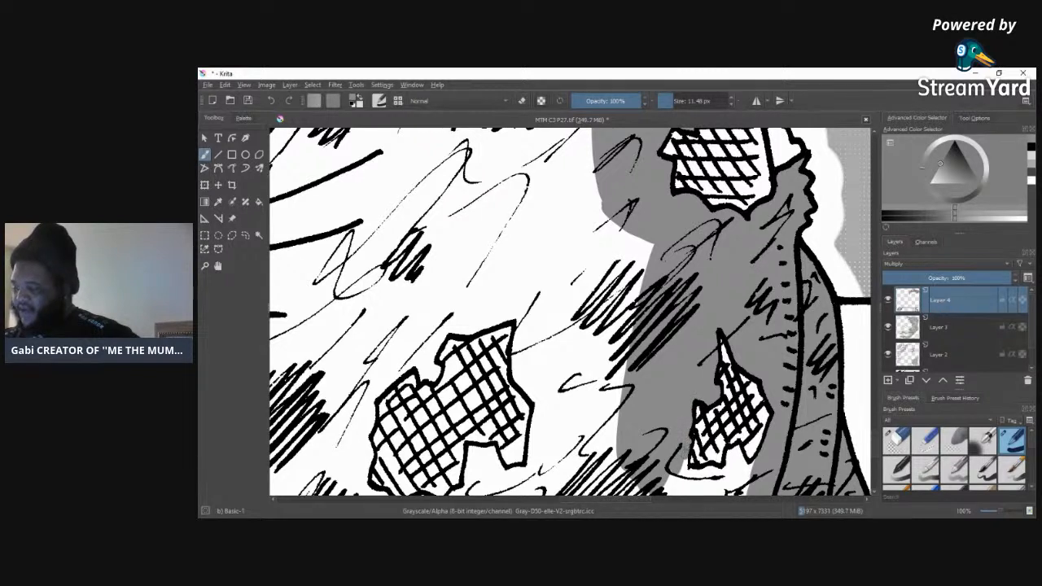
{"action": "mouse_move", "coordinate": [691, 489]}
{"action": "left_mouse_down"}
{"action": "mouse_move", "coordinate": [722, 479]}
{"action": "mouse_move", "coordinate": [707, 478]}
{"action": "left_mouse_up"}
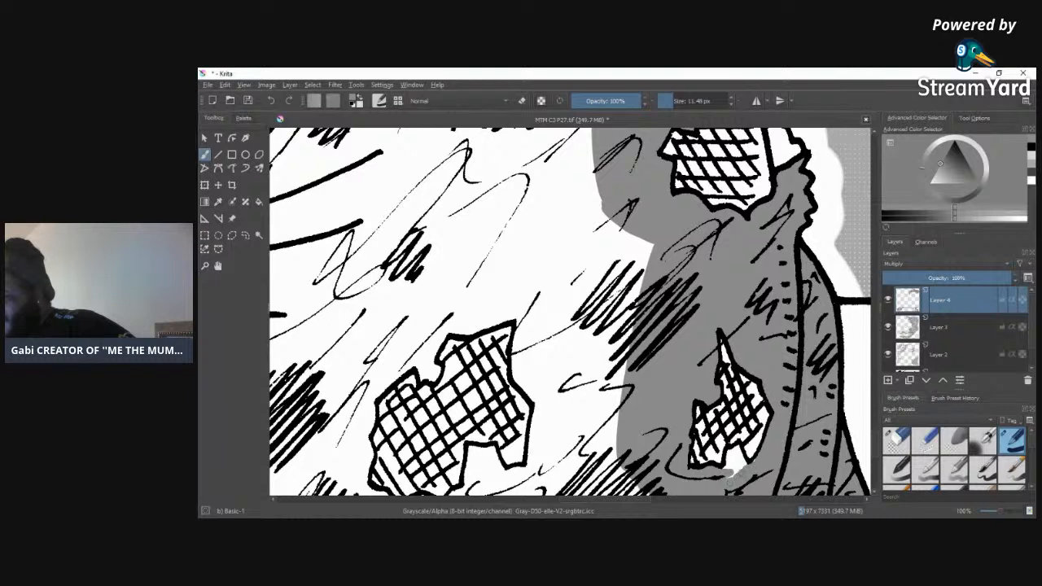
{"action": "left_click_drag", "start_coordinate": [736, 467], "coordinate": [730, 470]}
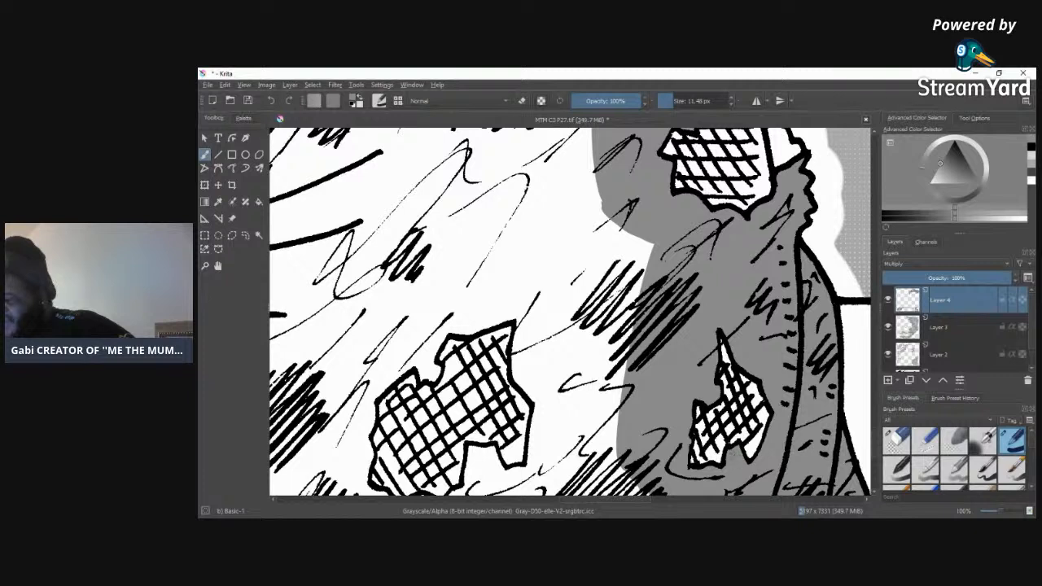
{"action": "left_click", "coordinate": [896, 441]}
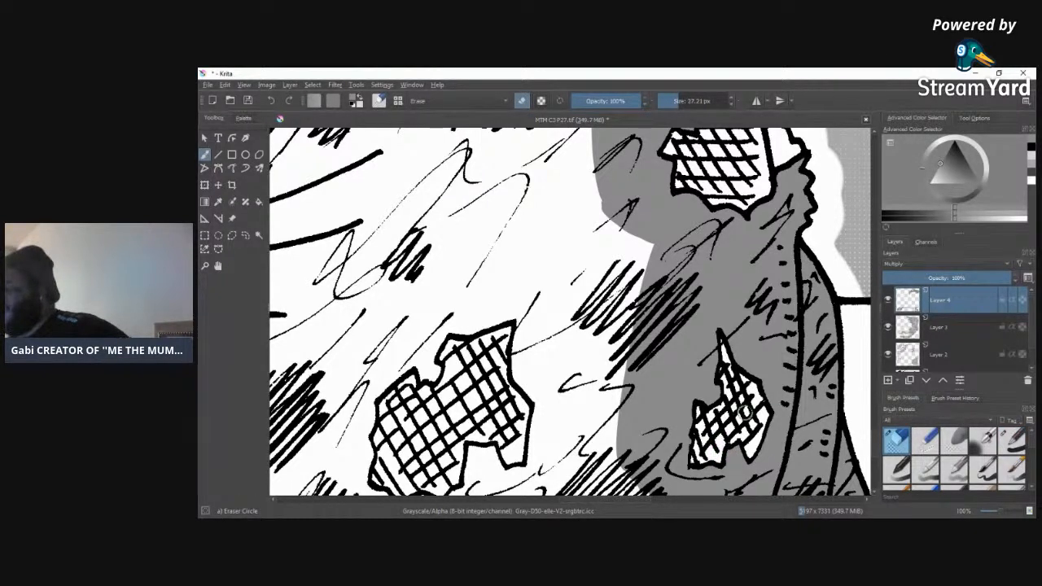
{"action": "left_click", "coordinate": [1009, 444]}
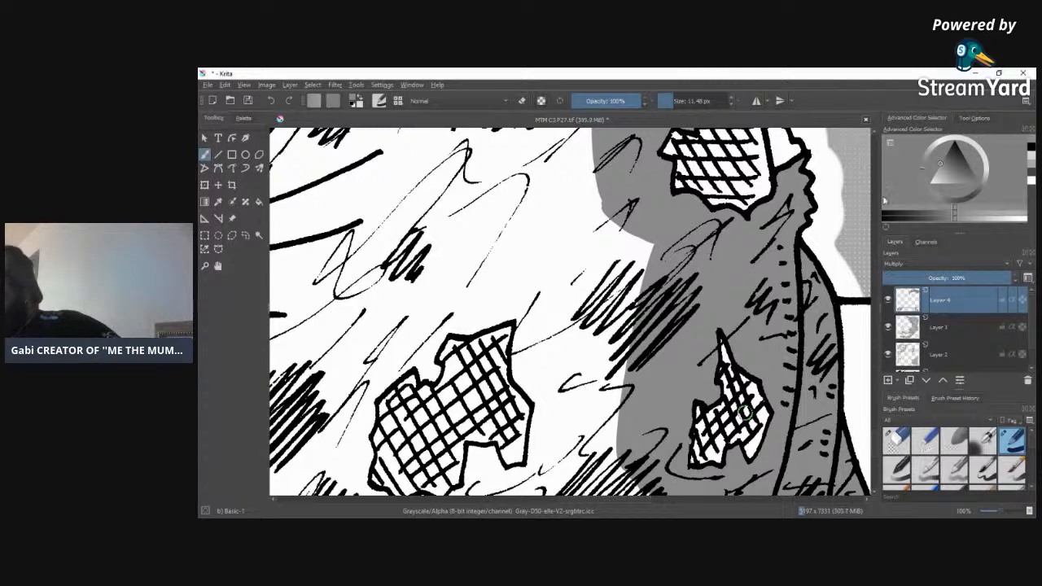
Step: Extend the grey beneath the small torn patch down to the page's lower edge with a 38.74 px brush
{"action": "left_click_drag", "start_coordinate": [877, 441], "coordinate": [879, 452]}
{"action": "left_click_drag", "start_coordinate": [582, 501], "coordinate": [593, 507]}
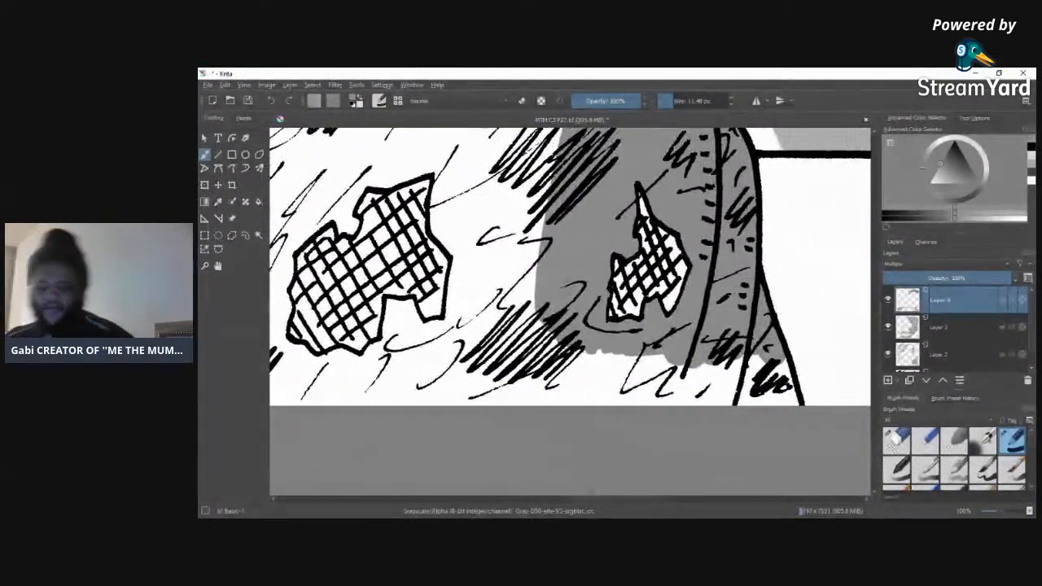
{"action": "left_click_drag", "start_coordinate": [677, 103], "coordinate": [684, 101]}
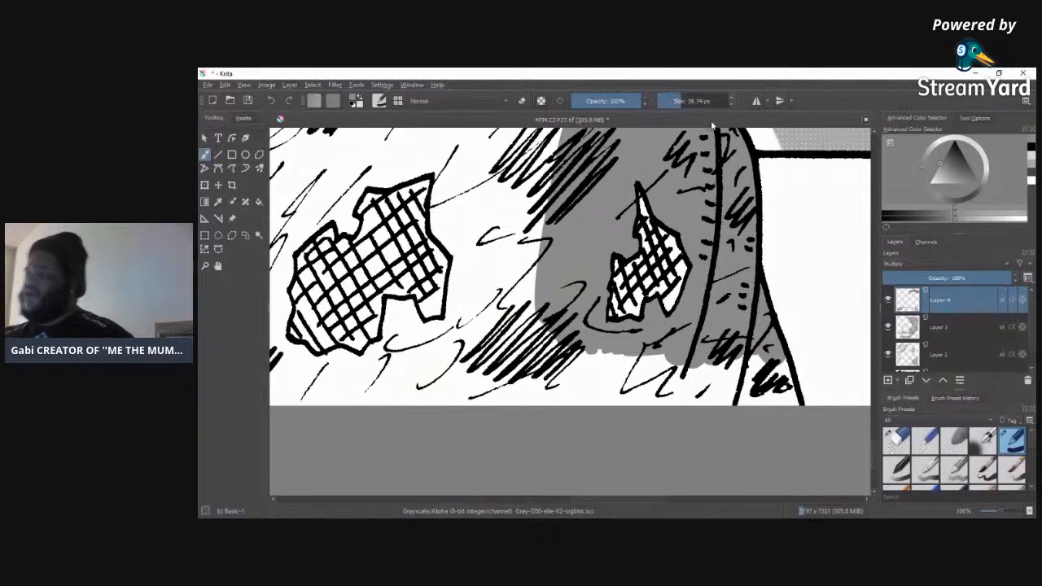
{"action": "mouse_move", "coordinate": [790, 407]}
{"action": "left_mouse_down"}
{"action": "mouse_move", "coordinate": [756, 397]}
{"action": "mouse_move", "coordinate": [734, 419]}
{"action": "mouse_move", "coordinate": [719, 409]}
{"action": "mouse_move", "coordinate": [687, 415]}
{"action": "mouse_move", "coordinate": [636, 390]}
{"action": "mouse_move", "coordinate": [612, 356]}
{"action": "mouse_move", "coordinate": [561, 347]}
{"action": "mouse_move", "coordinate": [536, 408]}
{"action": "mouse_move", "coordinate": [519, 370]}
{"action": "mouse_move", "coordinate": [513, 434]}
{"action": "left_mouse_up"}
Step: Tone the sides and underside of the large torn patch with a 38.74 px grey brush, and clean the patch with the Eraser Circle preset
{"action": "left_click_drag", "start_coordinate": [588, 500], "coordinate": [557, 496]}
{"action": "mouse_move", "coordinate": [524, 216]}
{"action": "left_mouse_down"}
{"action": "mouse_move", "coordinate": [550, 167]}
{"action": "mouse_move", "coordinate": [452, 244]}
{"action": "mouse_move", "coordinate": [562, 150]}
{"action": "mouse_move", "coordinate": [403, 273]}
{"action": "mouse_move", "coordinate": [491, 222]}
{"action": "mouse_move", "coordinate": [448, 268]}
{"action": "mouse_move", "coordinate": [464, 259]}
{"action": "mouse_move", "coordinate": [454, 342]}
{"action": "mouse_move", "coordinate": [428, 379]}
{"action": "mouse_move", "coordinate": [400, 303]}
{"action": "mouse_move", "coordinate": [411, 382]}
{"action": "left_mouse_up"}
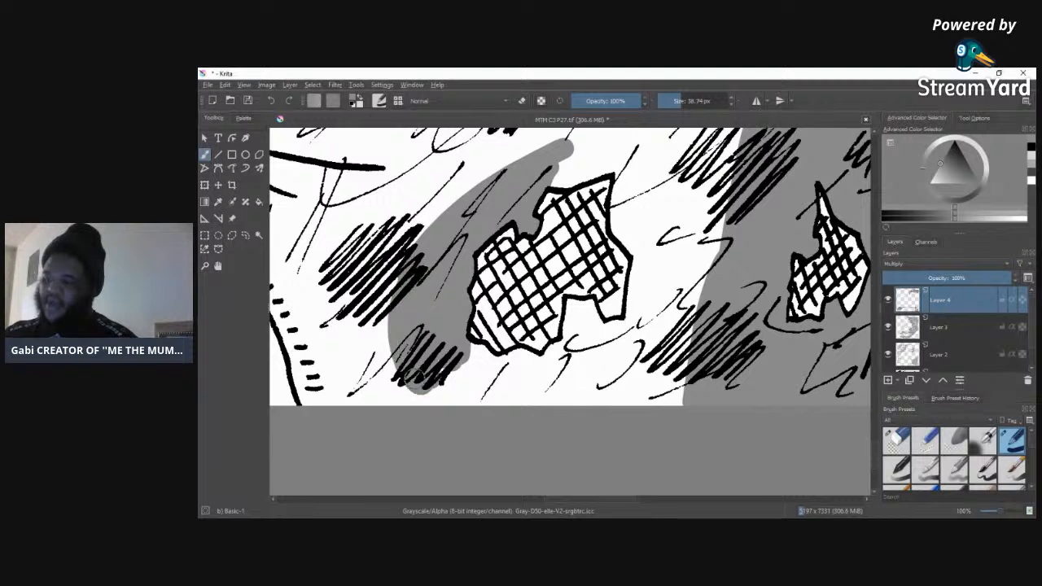
{"action": "mouse_move", "coordinate": [482, 392]}
{"action": "left_mouse_down"}
{"action": "mouse_move", "coordinate": [480, 342]}
{"action": "mouse_move", "coordinate": [464, 358]}
{"action": "mouse_move", "coordinate": [475, 351]}
{"action": "mouse_move", "coordinate": [498, 383]}
{"action": "mouse_move", "coordinate": [521, 388]}
{"action": "mouse_move", "coordinate": [415, 391]}
{"action": "mouse_move", "coordinate": [546, 381]}
{"action": "mouse_move", "coordinate": [497, 366]}
{"action": "mouse_move", "coordinate": [509, 357]}
{"action": "mouse_move", "coordinate": [570, 382]}
{"action": "mouse_move", "coordinate": [587, 359]}
{"action": "mouse_move", "coordinate": [566, 351]}
{"action": "mouse_move", "coordinate": [583, 314]}
{"action": "mouse_move", "coordinate": [570, 325]}
{"action": "mouse_move", "coordinate": [574, 302]}
{"action": "mouse_move", "coordinate": [583, 310]}
{"action": "left_mouse_up"}
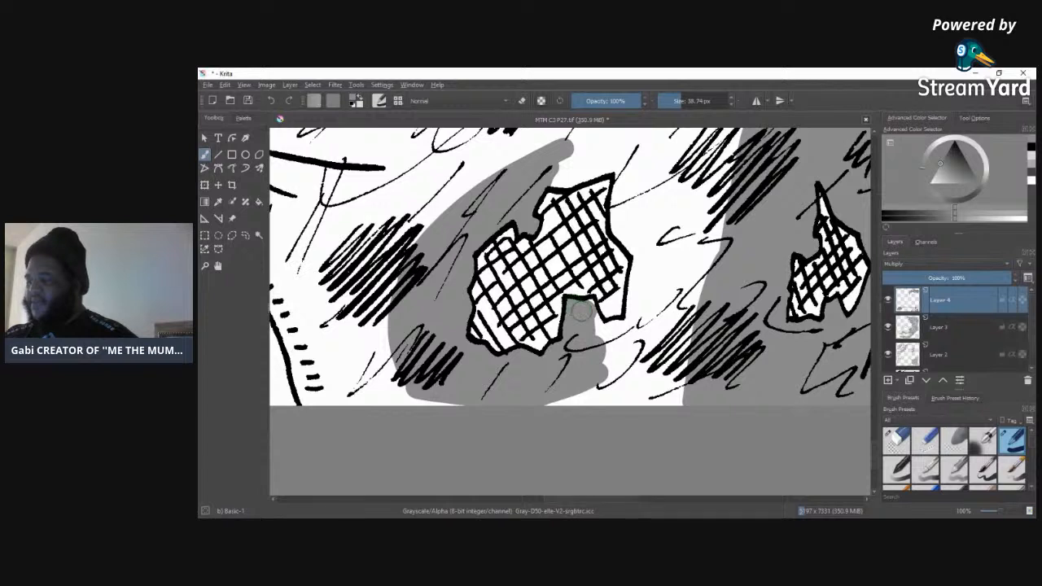
{"action": "mouse_move", "coordinate": [588, 320]}
{"action": "left_mouse_down"}
{"action": "mouse_move", "coordinate": [607, 369]}
{"action": "mouse_move", "coordinate": [627, 330]}
{"action": "mouse_move", "coordinate": [615, 328]}
{"action": "mouse_move", "coordinate": [641, 335]}
{"action": "mouse_move", "coordinate": [609, 367]}
{"action": "mouse_move", "coordinate": [634, 368]}
{"action": "left_mouse_up"}
{"action": "mouse_move", "coordinate": [646, 280]}
{"action": "left_mouse_down"}
{"action": "mouse_move", "coordinate": [643, 248]}
{"action": "mouse_move", "coordinate": [647, 292]}
{"action": "mouse_move", "coordinate": [658, 247]}
{"action": "mouse_move", "coordinate": [640, 333]}
{"action": "mouse_move", "coordinate": [651, 231]}
{"action": "mouse_move", "coordinate": [646, 218]}
{"action": "mouse_move", "coordinate": [639, 250]}
{"action": "mouse_move", "coordinate": [617, 226]}
{"action": "mouse_move", "coordinate": [620, 170]}
{"action": "mouse_move", "coordinate": [625, 230]}
{"action": "mouse_move", "coordinate": [632, 173]}
{"action": "mouse_move", "coordinate": [659, 171]}
{"action": "mouse_move", "coordinate": [659, 278]}
{"action": "mouse_move", "coordinate": [657, 175]}
{"action": "mouse_move", "coordinate": [655, 263]}
{"action": "left_mouse_up"}
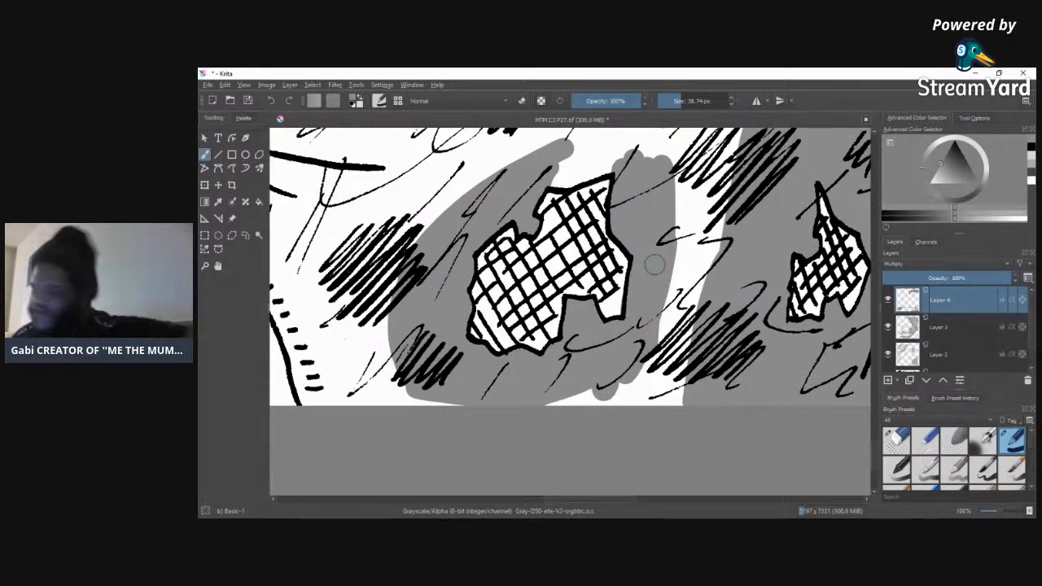
{"action": "left_click", "coordinate": [896, 441]}
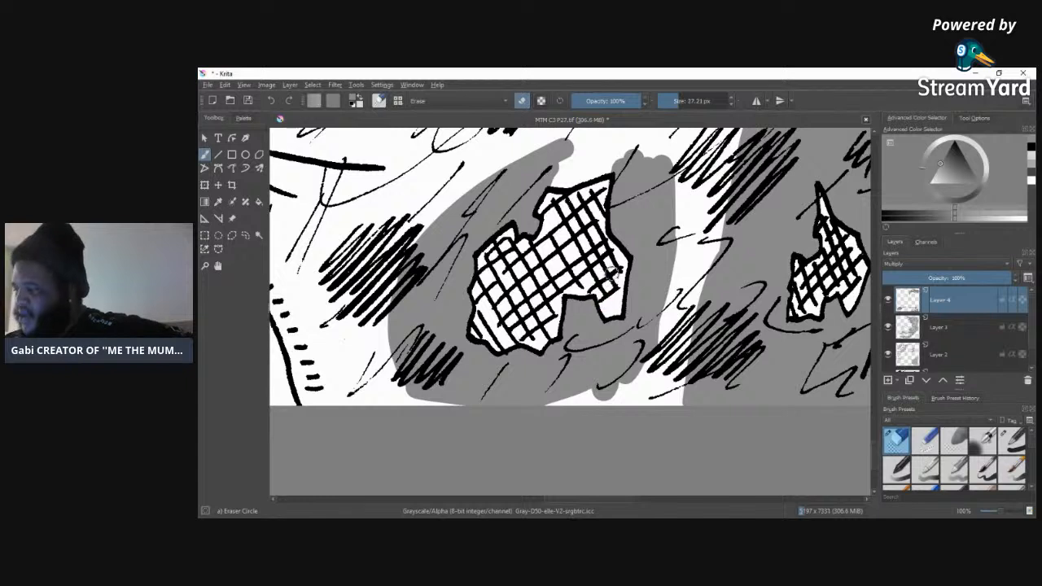
{"action": "left_click_drag", "start_coordinate": [603, 187], "coordinate": [605, 187]}
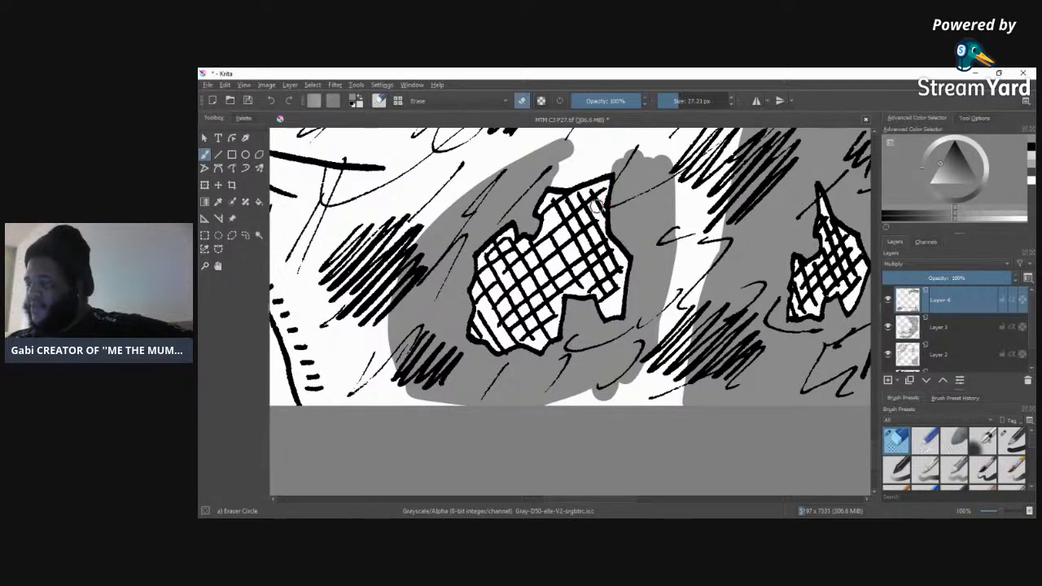
Step: Close the grey band over the top of the large torn patch with the Basic-1 brush at 38.74 px
{"action": "left_click", "coordinate": [1011, 445]}
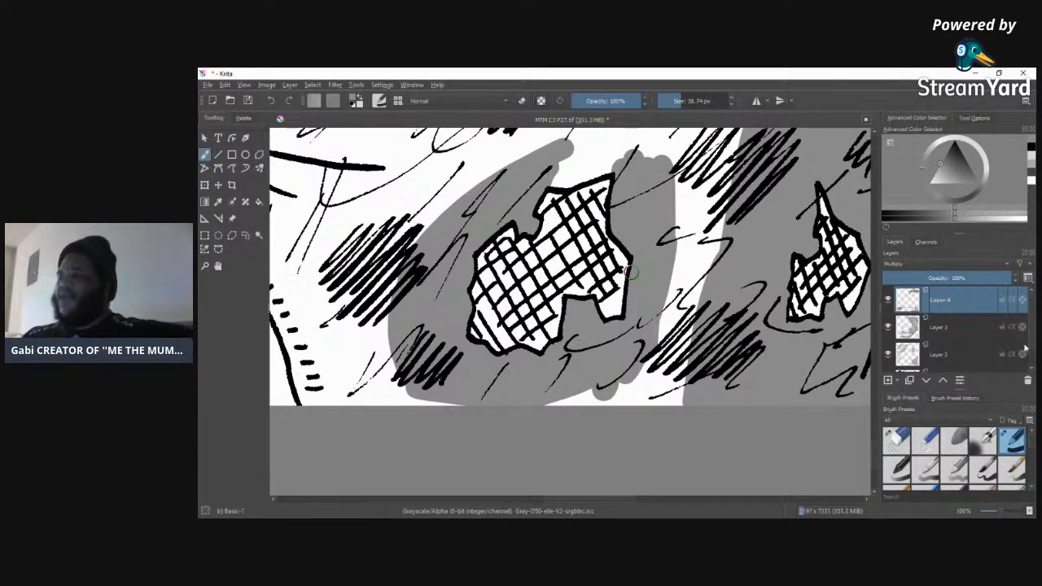
{"action": "mouse_move", "coordinate": [562, 170]}
{"action": "left_mouse_down"}
{"action": "mouse_move", "coordinate": [665, 153]}
{"action": "mouse_move", "coordinate": [621, 143]}
{"action": "mouse_move", "coordinate": [556, 151]}
{"action": "mouse_move", "coordinate": [671, 154]}
{"action": "mouse_move", "coordinate": [571, 147]}
{"action": "left_mouse_up"}
{"action": "mouse_move", "coordinate": [522, 173]}
{"action": "left_mouse_down"}
{"action": "mouse_move", "coordinate": [437, 223]}
{"action": "mouse_move", "coordinate": [530, 157]}
{"action": "mouse_move", "coordinate": [429, 294]}
{"action": "left_mouse_up"}
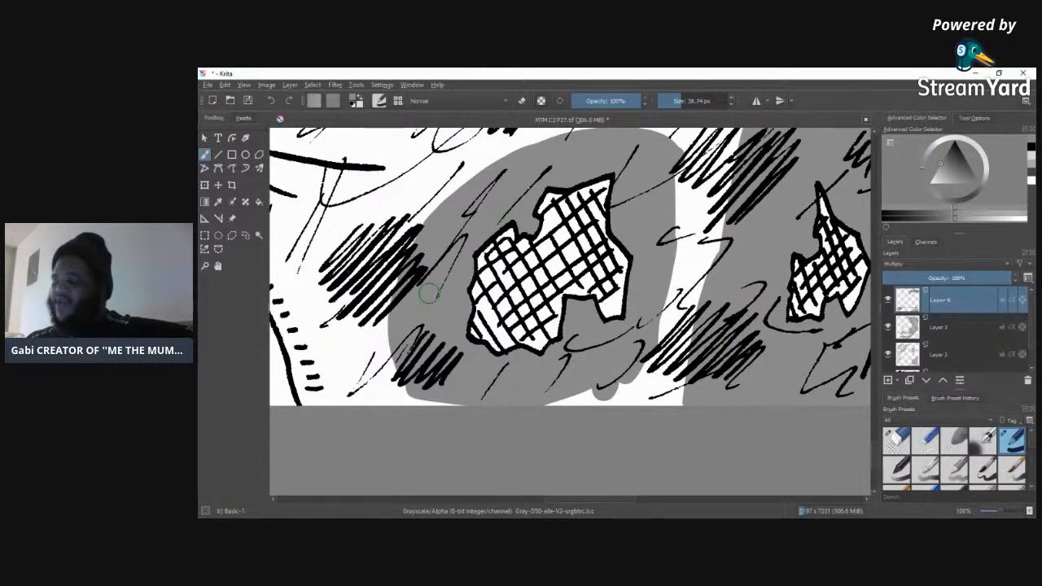
Step: Tone the stitched inner seams of both trouser legs down to the page edge and the crotch folds between them with the 38.74 px grey brush
{"action": "left_click_drag", "start_coordinate": [594, 498], "coordinate": [556, 477]}
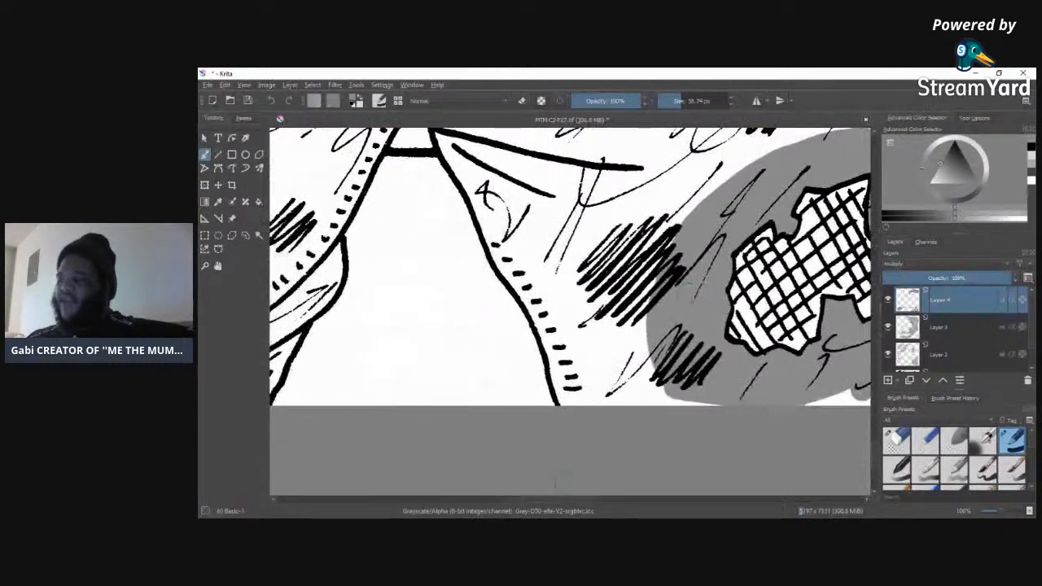
{"action": "mouse_move", "coordinate": [448, 135]}
{"action": "left_mouse_down"}
{"action": "mouse_move", "coordinate": [562, 351]}
{"action": "mouse_move", "coordinate": [575, 407]}
{"action": "mouse_move", "coordinate": [588, 407]}
{"action": "mouse_move", "coordinate": [578, 336]}
{"action": "mouse_move", "coordinate": [612, 423]}
{"action": "mouse_move", "coordinate": [594, 332]}
{"action": "mouse_move", "coordinate": [632, 429]}
{"action": "mouse_move", "coordinate": [580, 308]}
{"action": "mouse_move", "coordinate": [532, 238]}
{"action": "mouse_move", "coordinate": [582, 357]}
{"action": "mouse_move", "coordinate": [511, 217]}
{"action": "mouse_move", "coordinate": [558, 328]}
{"action": "mouse_move", "coordinate": [510, 195]}
{"action": "mouse_move", "coordinate": [538, 264]}
{"action": "mouse_move", "coordinate": [474, 149]}
{"action": "mouse_move", "coordinate": [533, 224]}
{"action": "mouse_move", "coordinate": [519, 213]}
{"action": "mouse_move", "coordinate": [522, 135]}
{"action": "mouse_move", "coordinate": [580, 287]}
{"action": "mouse_move", "coordinate": [649, 421]}
{"action": "mouse_move", "coordinate": [521, 134]}
{"action": "left_mouse_up"}
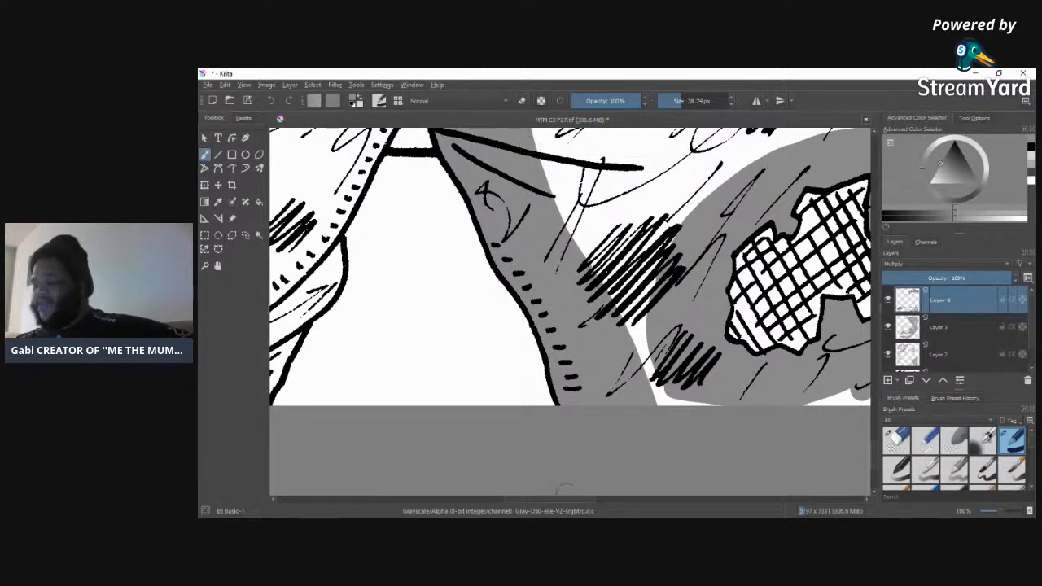
{"action": "scroll", "coordinate": [541, 496], "scroll_direction": "left", "scroll_amount": 6}
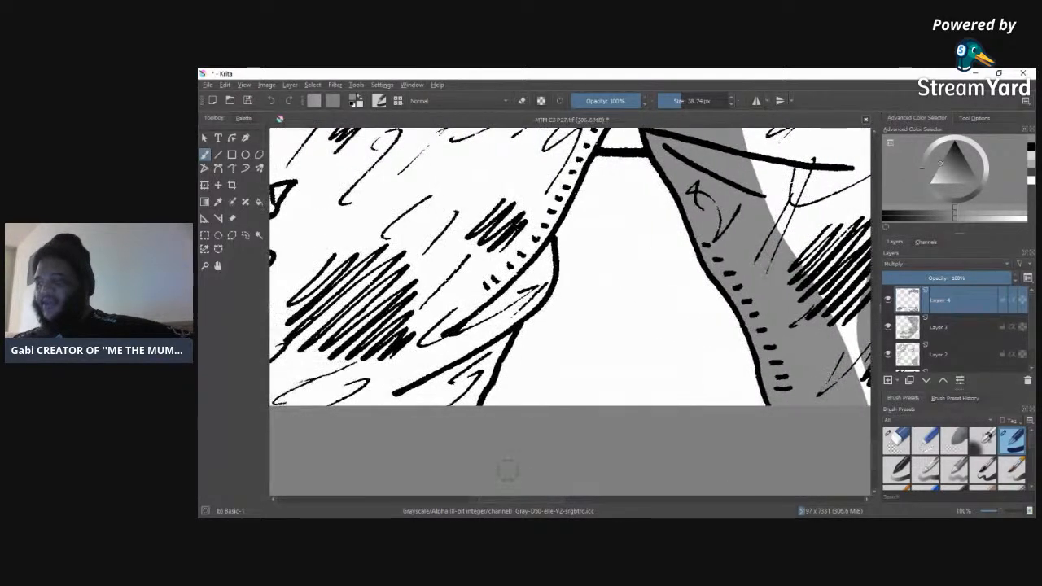
{"action": "mouse_move", "coordinate": [521, 269]}
{"action": "left_mouse_down"}
{"action": "mouse_move", "coordinate": [488, 334]}
{"action": "mouse_move", "coordinate": [520, 312]}
{"action": "mouse_move", "coordinate": [445, 354]}
{"action": "mouse_move", "coordinate": [507, 302]}
{"action": "mouse_move", "coordinate": [442, 348]}
{"action": "mouse_move", "coordinate": [525, 258]}
{"action": "mouse_move", "coordinate": [412, 376]}
{"action": "mouse_move", "coordinate": [478, 276]}
{"action": "mouse_move", "coordinate": [512, 247]}
{"action": "mouse_move", "coordinate": [426, 328]}
{"action": "mouse_move", "coordinate": [488, 308]}
{"action": "mouse_move", "coordinate": [479, 355]}
{"action": "mouse_move", "coordinate": [505, 326]}
{"action": "mouse_move", "coordinate": [488, 370]}
{"action": "mouse_move", "coordinate": [473, 367]}
{"action": "mouse_move", "coordinate": [439, 397]}
{"action": "mouse_move", "coordinate": [383, 417]}
{"action": "left_mouse_up"}
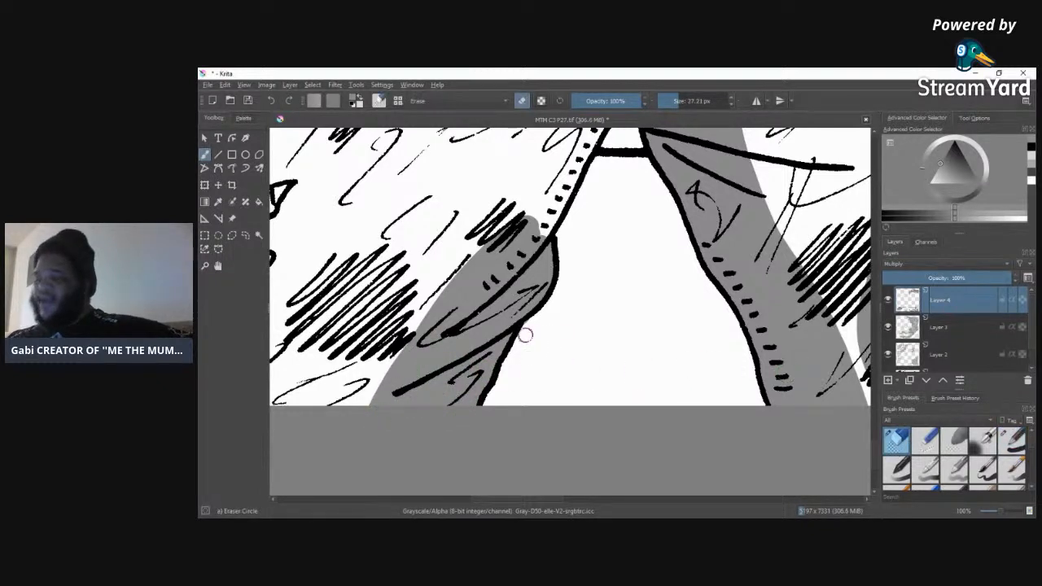
{"action": "left_click", "coordinate": [1008, 441]}
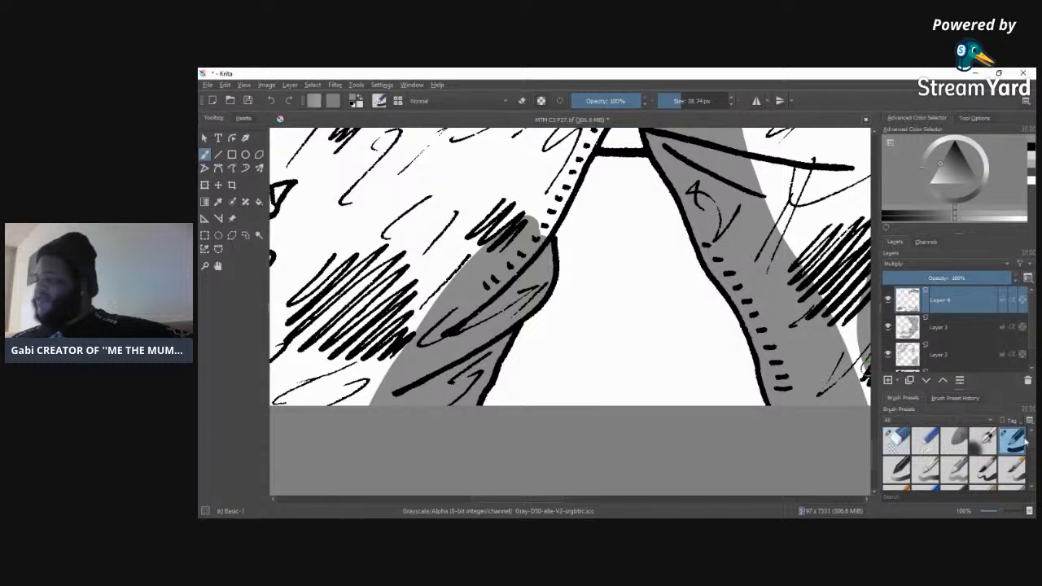
{"action": "mouse_move", "coordinate": [536, 204]}
{"action": "left_mouse_down"}
{"action": "mouse_move", "coordinate": [564, 177]}
{"action": "mouse_move", "coordinate": [492, 254]}
{"action": "mouse_move", "coordinate": [549, 160]}
{"action": "mouse_move", "coordinate": [460, 259]}
{"action": "mouse_move", "coordinate": [530, 157]}
{"action": "mouse_move", "coordinate": [436, 312]}
{"action": "mouse_move", "coordinate": [570, 137]}
{"action": "mouse_move", "coordinate": [576, 150]}
{"action": "mouse_move", "coordinate": [530, 177]}
{"action": "mouse_move", "coordinate": [525, 149]}
{"action": "mouse_move", "coordinate": [429, 283]}
{"action": "mouse_move", "coordinate": [448, 245]}
{"action": "mouse_move", "coordinate": [360, 413]}
{"action": "mouse_move", "coordinate": [420, 320]}
{"action": "left_mouse_up"}
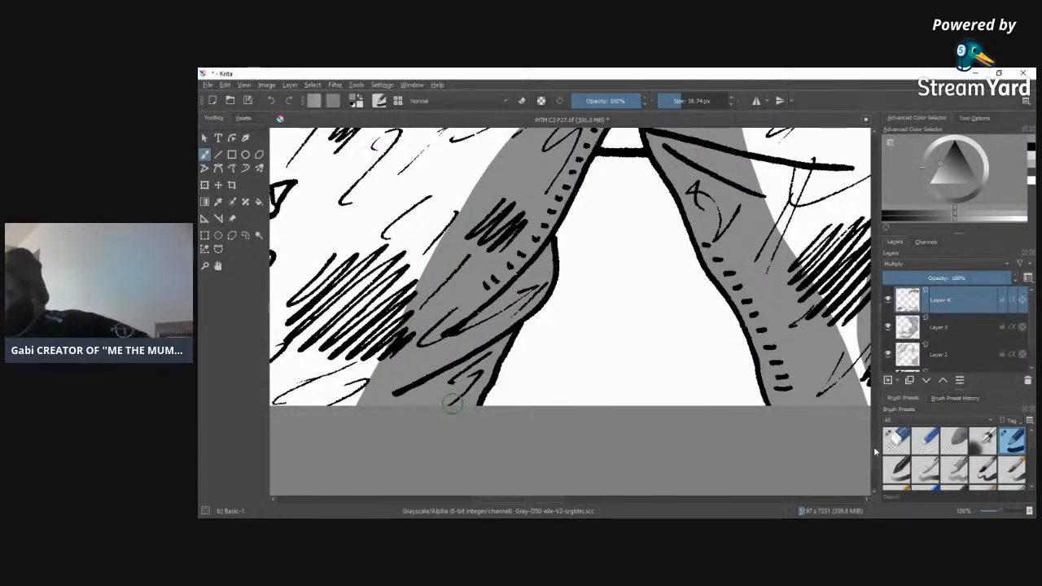
{"action": "scroll", "coordinate": [603, 285], "scroll_direction": "up", "scroll_amount": 5}
{"action": "mouse_move", "coordinate": [603, 287]}
{"action": "left_mouse_down"}
{"action": "mouse_move", "coordinate": [634, 234]}
{"action": "mouse_move", "coordinate": [579, 281]}
{"action": "mouse_move", "coordinate": [629, 224]}
{"action": "mouse_move", "coordinate": [573, 264]}
{"action": "mouse_move", "coordinate": [684, 200]}
{"action": "mouse_move", "coordinate": [523, 310]}
{"action": "mouse_move", "coordinate": [756, 193]}
{"action": "mouse_move", "coordinate": [682, 214]}
{"action": "mouse_move", "coordinate": [731, 197]}
{"action": "mouse_move", "coordinate": [633, 278]}
{"action": "mouse_move", "coordinate": [686, 280]}
{"action": "mouse_move", "coordinate": [653, 289]}
{"action": "mouse_move", "coordinate": [654, 299]}
{"action": "mouse_move", "coordinate": [789, 257]}
{"action": "mouse_move", "coordinate": [664, 283]}
{"action": "mouse_move", "coordinate": [768, 244]}
{"action": "mouse_move", "coordinate": [644, 273]}
{"action": "mouse_move", "coordinate": [789, 210]}
{"action": "mouse_move", "coordinate": [654, 255]}
{"action": "mouse_move", "coordinate": [820, 171]}
{"action": "mouse_move", "coordinate": [714, 239]}
{"action": "mouse_move", "coordinate": [839, 213]}
{"action": "mouse_move", "coordinate": [755, 253]}
{"action": "mouse_move", "coordinate": [817, 238]}
{"action": "mouse_move", "coordinate": [755, 276]}
{"action": "mouse_move", "coordinate": [772, 279]}
{"action": "mouse_move", "coordinate": [720, 299]}
{"action": "mouse_move", "coordinate": [784, 285]}
{"action": "mouse_move", "coordinate": [817, 300]}
{"action": "mouse_move", "coordinate": [766, 308]}
{"action": "mouse_move", "coordinate": [815, 316]}
{"action": "mouse_move", "coordinate": [768, 324]}
{"action": "mouse_move", "coordinate": [837, 334]}
{"action": "mouse_move", "coordinate": [766, 334]}
{"action": "mouse_move", "coordinate": [814, 346]}
{"action": "mouse_move", "coordinate": [746, 364]}
{"action": "mouse_move", "coordinate": [814, 373]}
{"action": "mouse_move", "coordinate": [762, 390]}
{"action": "mouse_move", "coordinate": [808, 382]}
{"action": "mouse_move", "coordinate": [786, 395]}
{"action": "mouse_move", "coordinate": [772, 371]}
{"action": "mouse_move", "coordinate": [835, 348]}
{"action": "mouse_move", "coordinate": [788, 400]}
{"action": "mouse_move", "coordinate": [806, 460]}
{"action": "mouse_move", "coordinate": [810, 419]}
{"action": "left_mouse_up"}
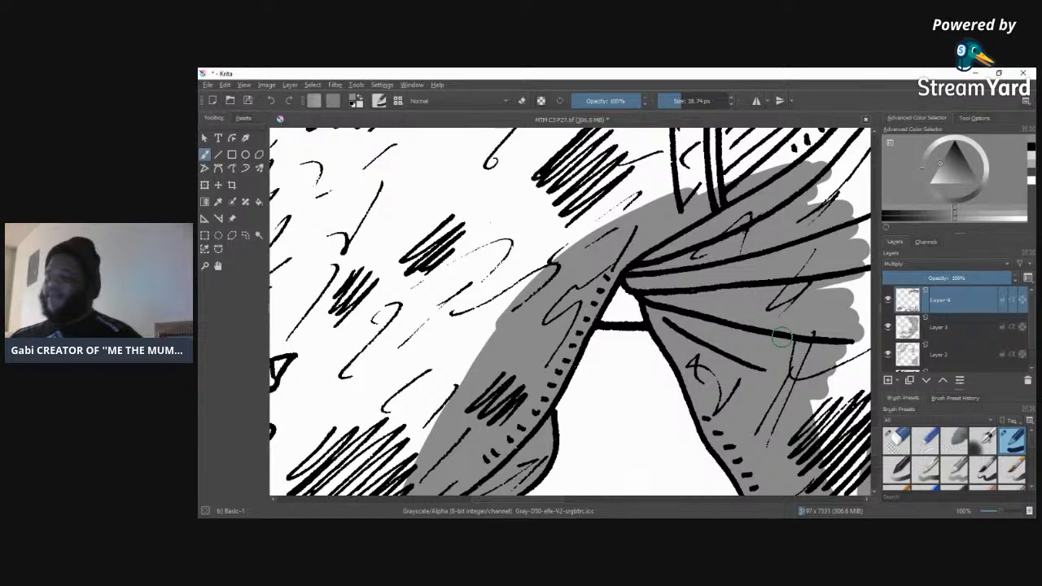
Step: Extend the grey on the other leg's outer side over the hatched area beneath its torn patch with the 38.74 px brush
{"action": "left_click_drag", "start_coordinate": [558, 501], "coordinate": [449, 498]}
{"action": "mouse_move", "coordinate": [480, 386]}
{"action": "left_mouse_down"}
{"action": "mouse_move", "coordinate": [457, 434]}
{"action": "mouse_move", "coordinate": [485, 373]}
{"action": "mouse_move", "coordinate": [482, 444]}
{"action": "mouse_move", "coordinate": [461, 485]}
{"action": "mouse_move", "coordinate": [480, 479]}
{"action": "mouse_move", "coordinate": [511, 436]}
{"action": "mouse_move", "coordinate": [508, 408]}
{"action": "mouse_move", "coordinate": [466, 446]}
{"action": "left_mouse_up"}
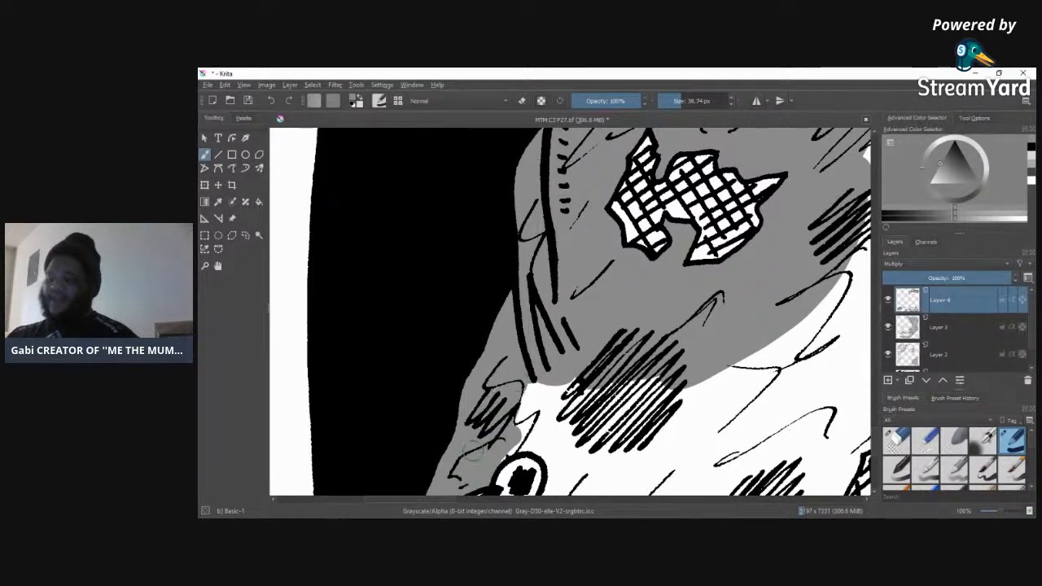
{"action": "mouse_move", "coordinate": [515, 399]}
{"action": "left_mouse_down"}
{"action": "mouse_move", "coordinate": [507, 429]}
{"action": "mouse_move", "coordinate": [564, 372]}
{"action": "mouse_move", "coordinate": [580, 382]}
{"action": "mouse_move", "coordinate": [559, 417]}
{"action": "mouse_move", "coordinate": [524, 428]}
{"action": "mouse_move", "coordinate": [498, 453]}
{"action": "mouse_move", "coordinate": [541, 451]}
{"action": "mouse_move", "coordinate": [555, 460]}
{"action": "mouse_move", "coordinate": [556, 488]}
{"action": "mouse_move", "coordinate": [556, 462]}
{"action": "mouse_move", "coordinate": [549, 489]}
{"action": "mouse_move", "coordinate": [570, 485]}
{"action": "mouse_move", "coordinate": [592, 411]}
{"action": "mouse_move", "coordinate": [586, 459]}
{"action": "mouse_move", "coordinate": [566, 453]}
{"action": "mouse_move", "coordinate": [562, 427]}
{"action": "mouse_move", "coordinate": [580, 418]}
{"action": "mouse_move", "coordinate": [554, 489]}
{"action": "mouse_move", "coordinate": [633, 376]}
{"action": "mouse_move", "coordinate": [592, 472]}
{"action": "mouse_move", "coordinate": [574, 433]}
{"action": "mouse_move", "coordinate": [588, 476]}
{"action": "mouse_move", "coordinate": [619, 409]}
{"action": "mouse_move", "coordinate": [632, 475]}
{"action": "mouse_move", "coordinate": [719, 367]}
{"action": "mouse_move", "coordinate": [650, 481]}
{"action": "mouse_move", "coordinate": [757, 342]}
{"action": "mouse_move", "coordinate": [666, 483]}
{"action": "left_mouse_up"}
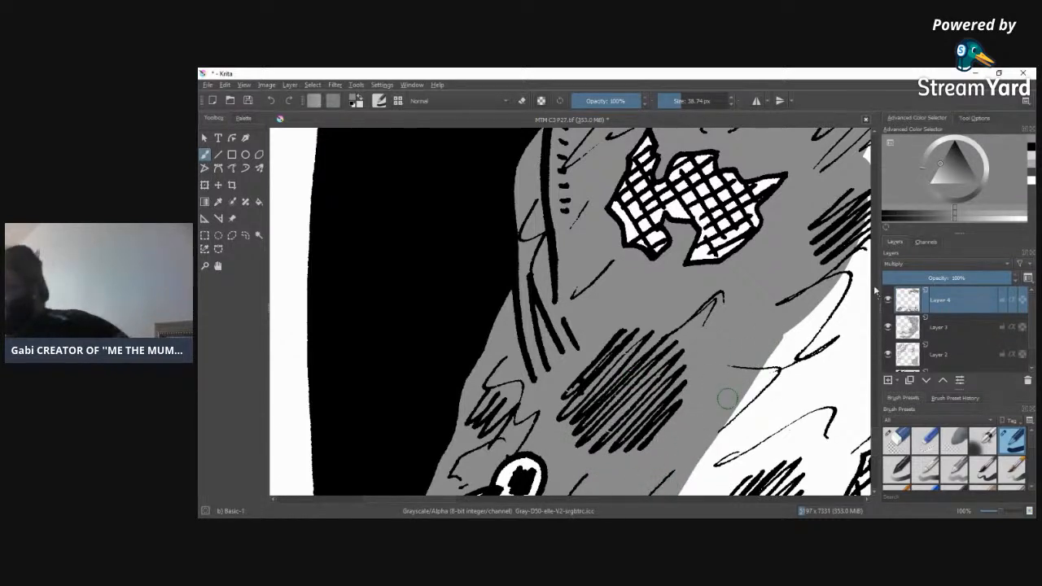
Step: Continue the grey around the round ornament down to the page's lower edge, filling the narrow gap between the straps with a 12.67 px brush
{"action": "scroll", "coordinate": [727, 379], "scroll_direction": "down", "scroll_amount": 5}
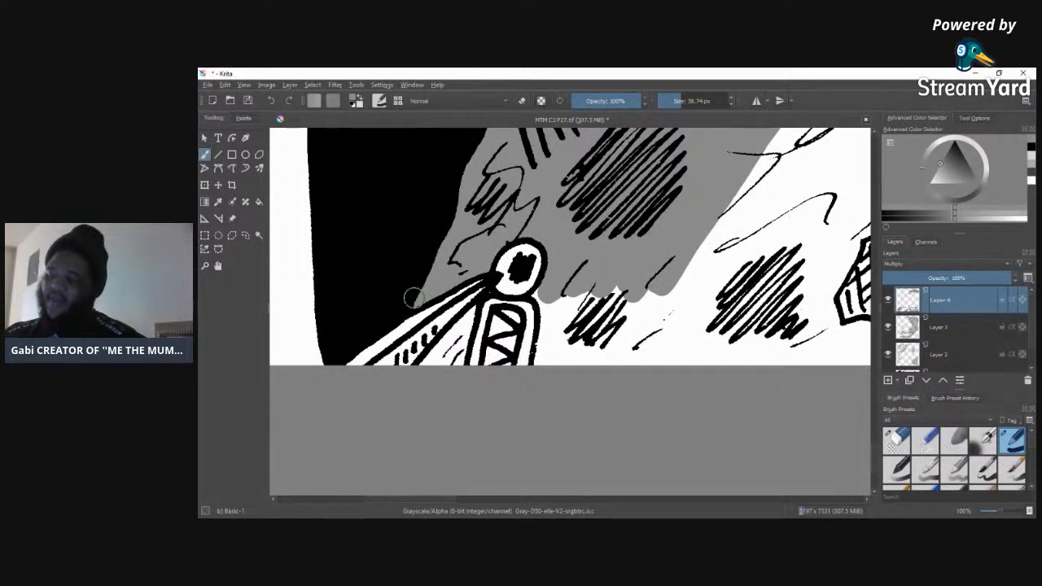
{"action": "mouse_move", "coordinate": [551, 291]}
{"action": "left_mouse_down"}
{"action": "mouse_move", "coordinate": [543, 342]}
{"action": "mouse_move", "coordinate": [562, 363]}
{"action": "mouse_move", "coordinate": [587, 291]}
{"action": "mouse_move", "coordinate": [592, 387]}
{"action": "mouse_move", "coordinate": [605, 377]}
{"action": "mouse_move", "coordinate": [640, 274]}
{"action": "mouse_move", "coordinate": [671, 270]}
{"action": "mouse_move", "coordinate": [644, 379]}
{"action": "left_mouse_up"}
{"action": "left_click_drag", "start_coordinate": [460, 346], "coordinate": [428, 372]}
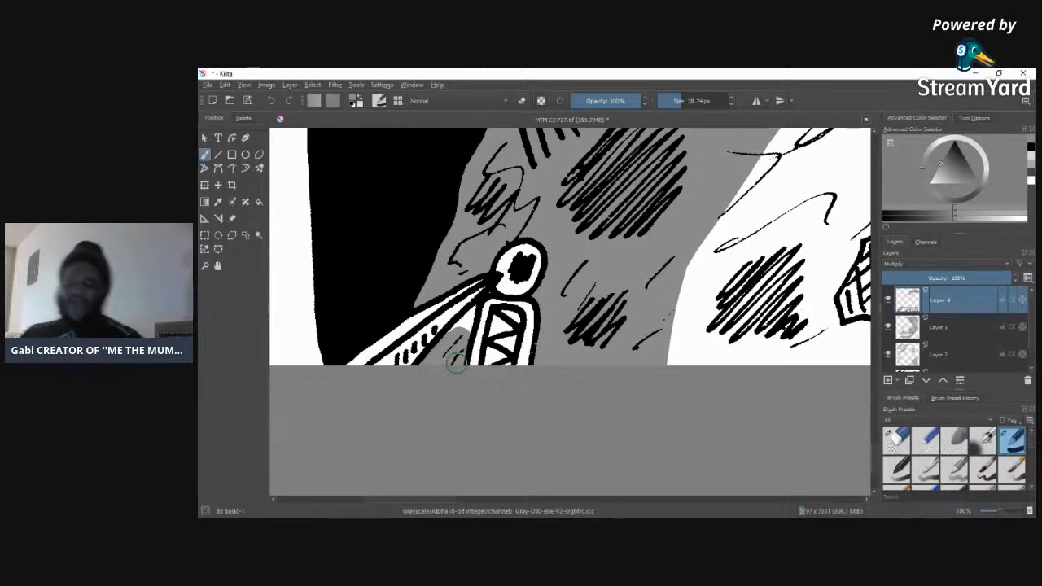
{"action": "left_click_drag", "start_coordinate": [676, 101], "coordinate": [666, 101]}
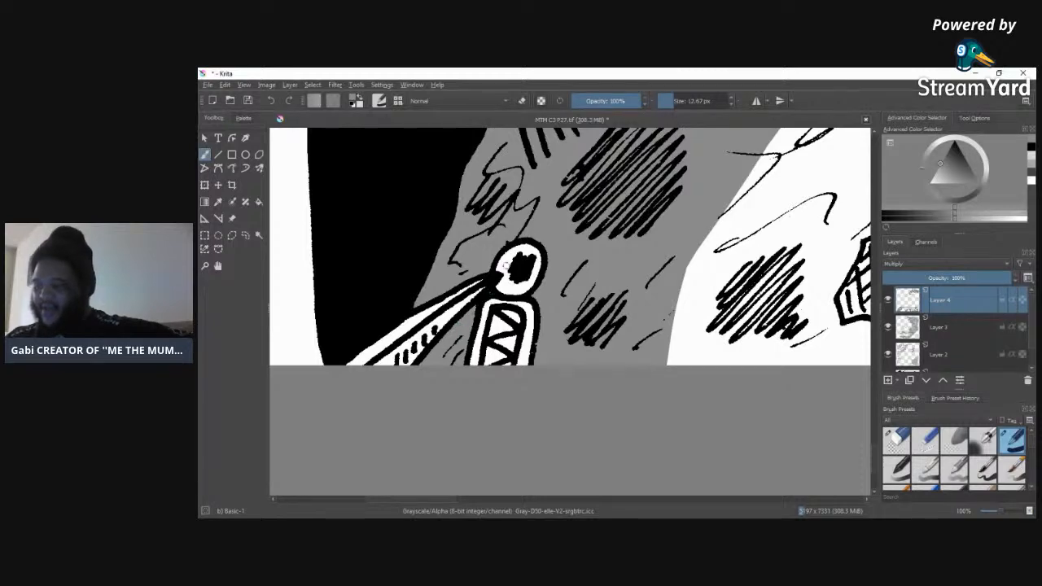
Step: Tone the outer side and underside of the narrow torn patch near the page's lower edge with the 12.67 px grey brush
{"action": "left_click_drag", "start_coordinate": [438, 501], "coordinate": [516, 511]}
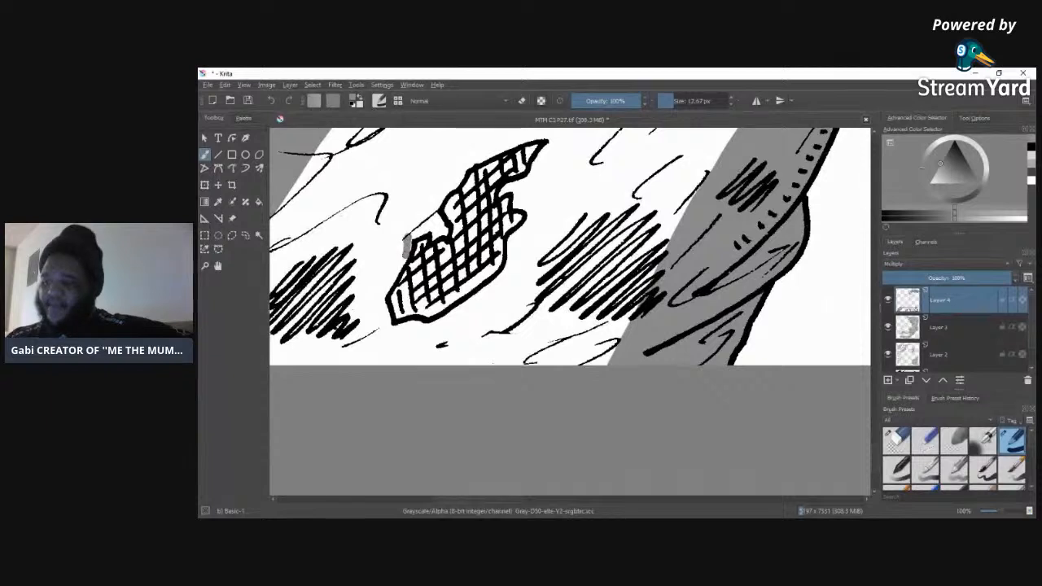
{"action": "mouse_move", "coordinate": [407, 236]}
{"action": "left_mouse_down"}
{"action": "mouse_move", "coordinate": [389, 282]}
{"action": "mouse_move", "coordinate": [364, 296]}
{"action": "mouse_move", "coordinate": [401, 256]}
{"action": "mouse_move", "coordinate": [387, 282]}
{"action": "mouse_move", "coordinate": [386, 326]}
{"action": "left_mouse_up"}
{"action": "left_click_drag", "start_coordinate": [383, 290], "coordinate": [368, 306]}
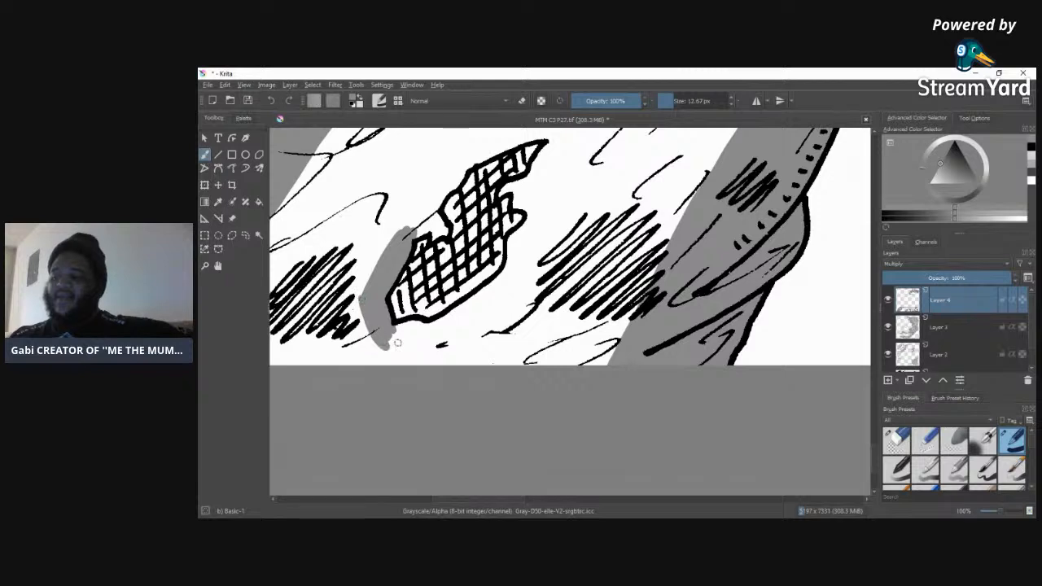
{"action": "mouse_move", "coordinate": [419, 326]}
{"action": "left_mouse_down"}
{"action": "mouse_move", "coordinate": [391, 331]}
{"action": "mouse_move", "coordinate": [410, 338]}
{"action": "mouse_move", "coordinate": [390, 343]}
{"action": "mouse_move", "coordinate": [437, 334]}
{"action": "mouse_move", "coordinate": [386, 350]}
{"action": "mouse_move", "coordinate": [454, 335]}
{"action": "mouse_move", "coordinate": [423, 346]}
{"action": "left_mouse_up"}
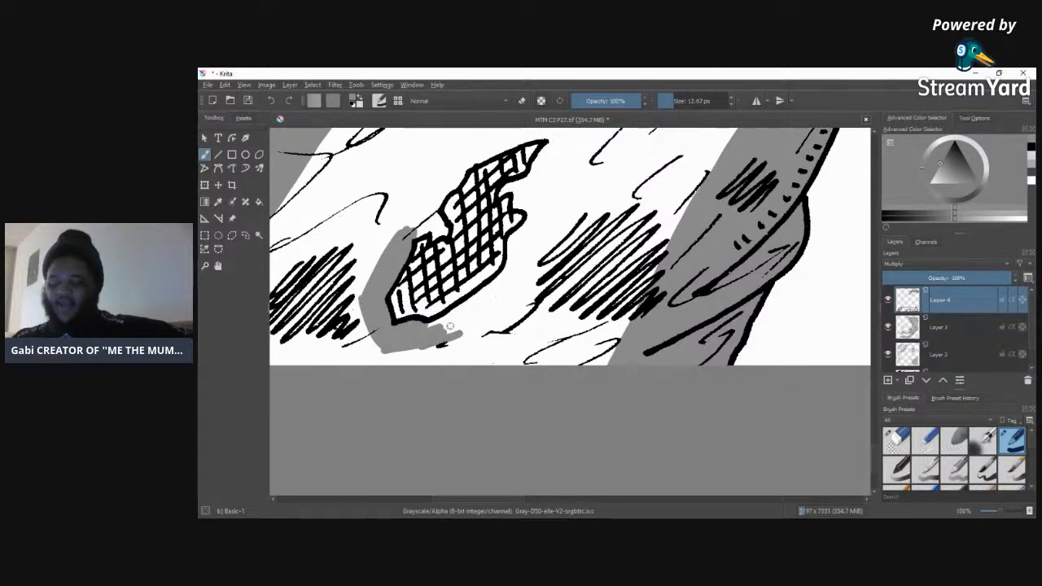
{"action": "left_click_drag", "start_coordinate": [452, 315], "coordinate": [490, 291]}
{"action": "left_click_drag", "start_coordinate": [453, 340], "coordinate": [522, 267]}
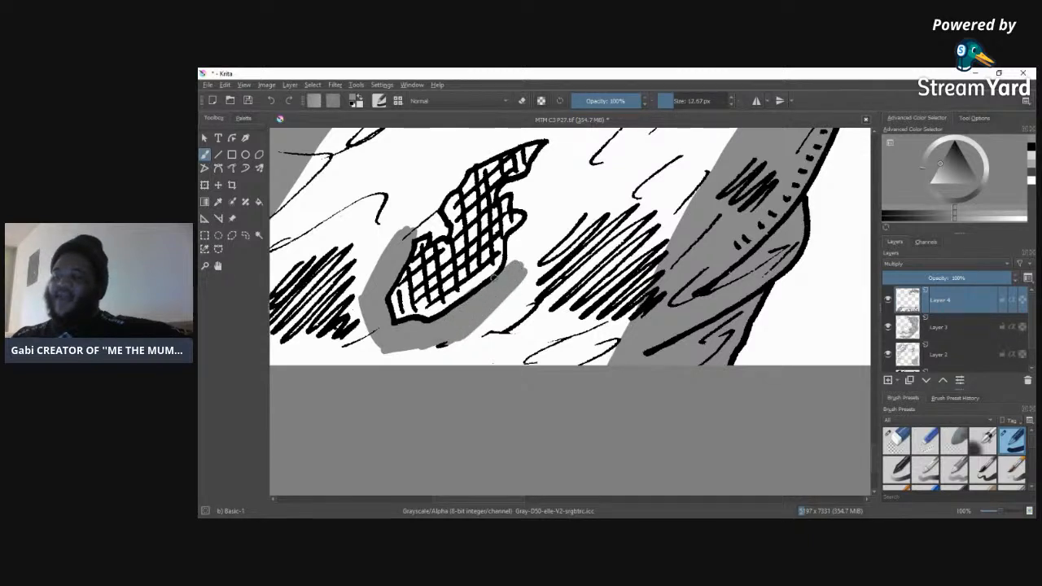
{"action": "key", "text": "e"}
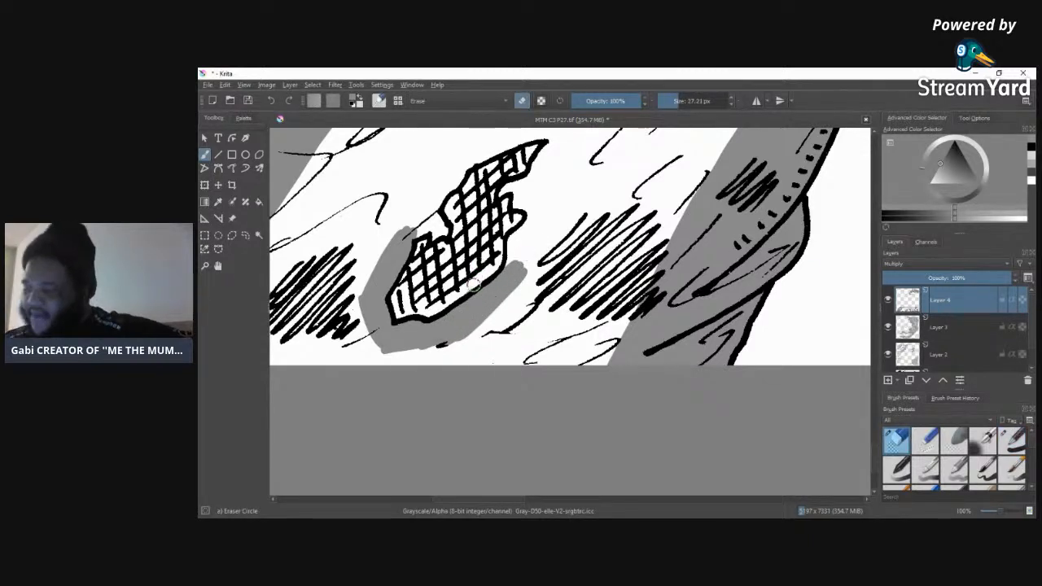
{"action": "left_click", "coordinate": [1012, 440]}
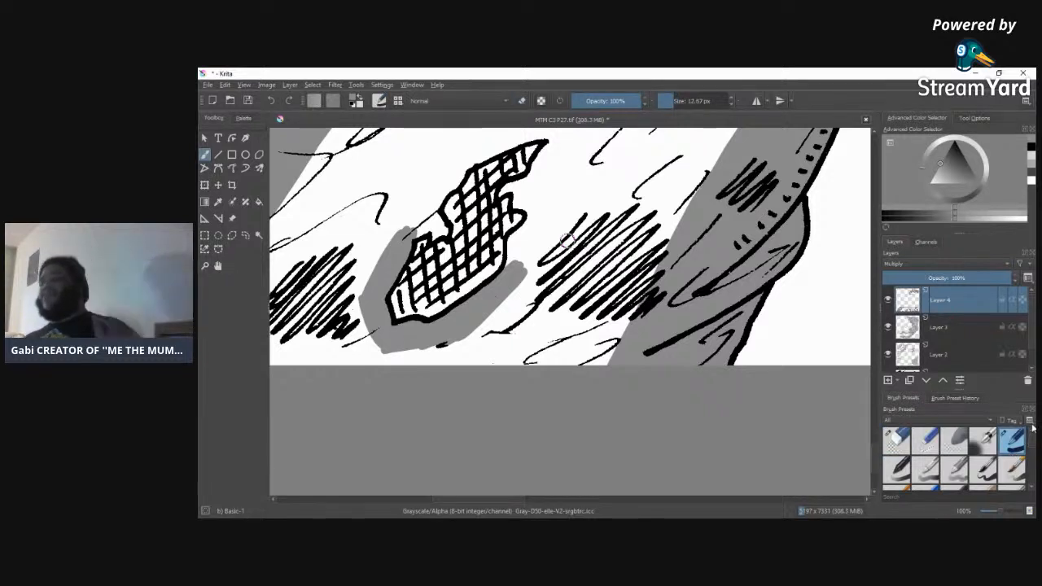
Step: Build up the grey along the narrow torn patch's inner side, around its jagged notches and up to its pointed tip
{"action": "left_click_drag", "start_coordinate": [513, 254], "coordinate": [507, 274]}
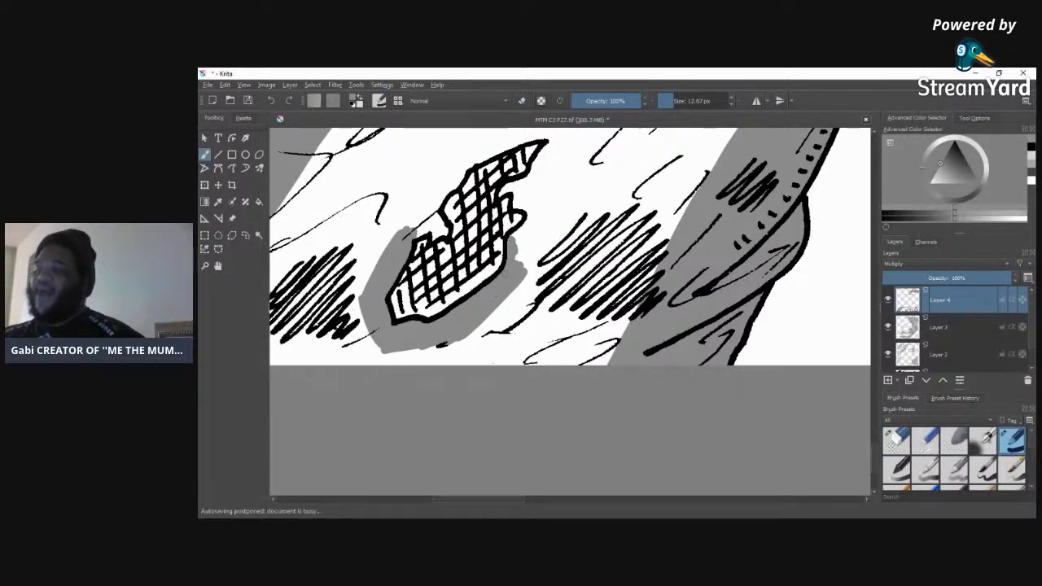
{"action": "mouse_move", "coordinate": [529, 220]}
{"action": "left_mouse_down"}
{"action": "mouse_move", "coordinate": [526, 267]}
{"action": "mouse_move", "coordinate": [460, 340]}
{"action": "left_mouse_up"}
{"action": "left_click_drag", "start_coordinate": [544, 200], "coordinate": [540, 235]}
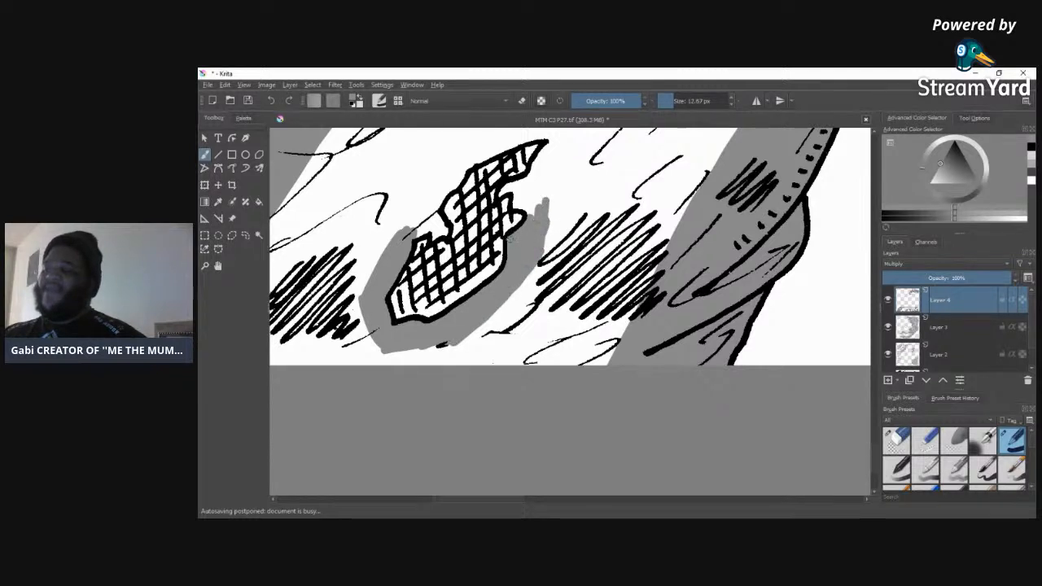
{"action": "left_click_drag", "start_coordinate": [530, 194], "coordinate": [519, 236]}
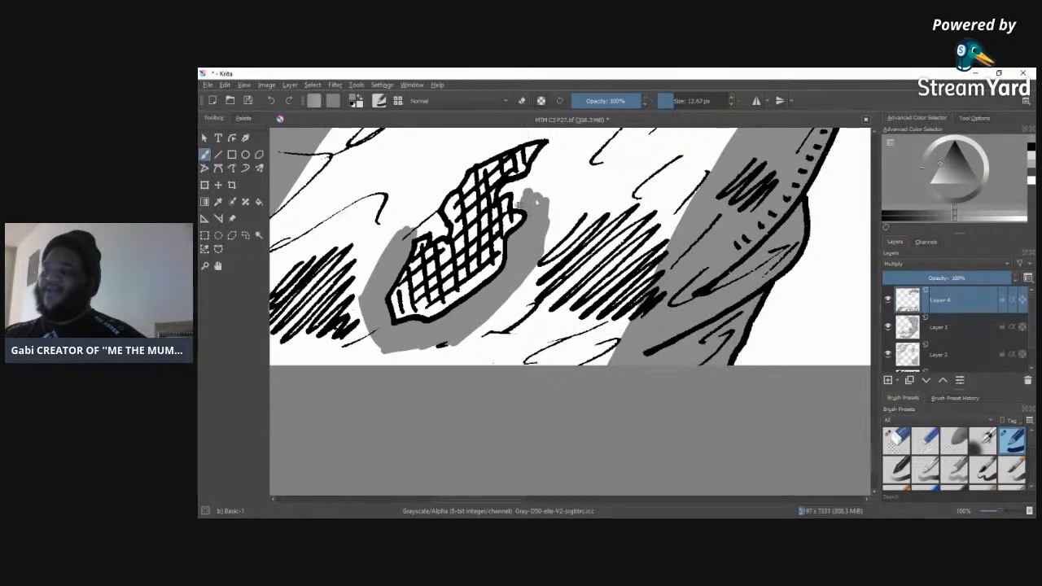
{"action": "left_click_drag", "start_coordinate": [520, 184], "coordinate": [510, 200]}
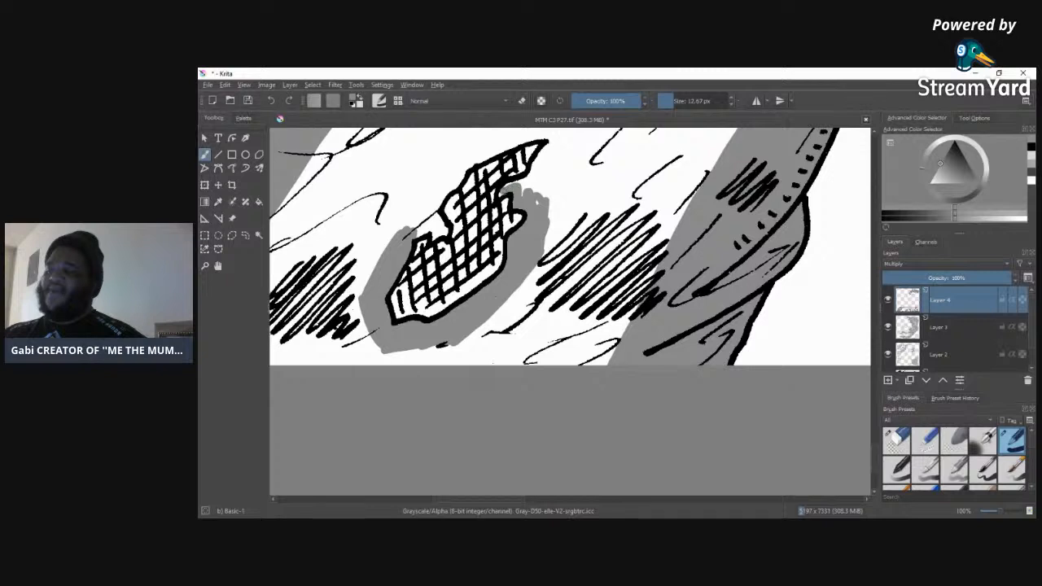
{"action": "mouse_move", "coordinate": [522, 185]}
{"action": "left_mouse_down"}
{"action": "mouse_move", "coordinate": [546, 216]}
{"action": "mouse_move", "coordinate": [549, 186]}
{"action": "left_mouse_up"}
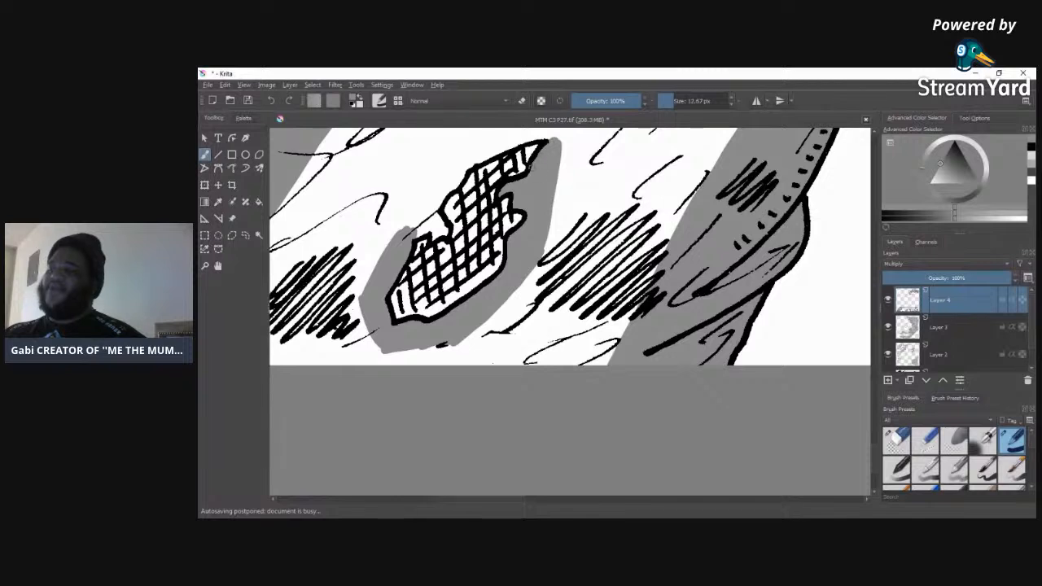
{"action": "left_click_drag", "start_coordinate": [565, 137], "coordinate": [551, 229]}
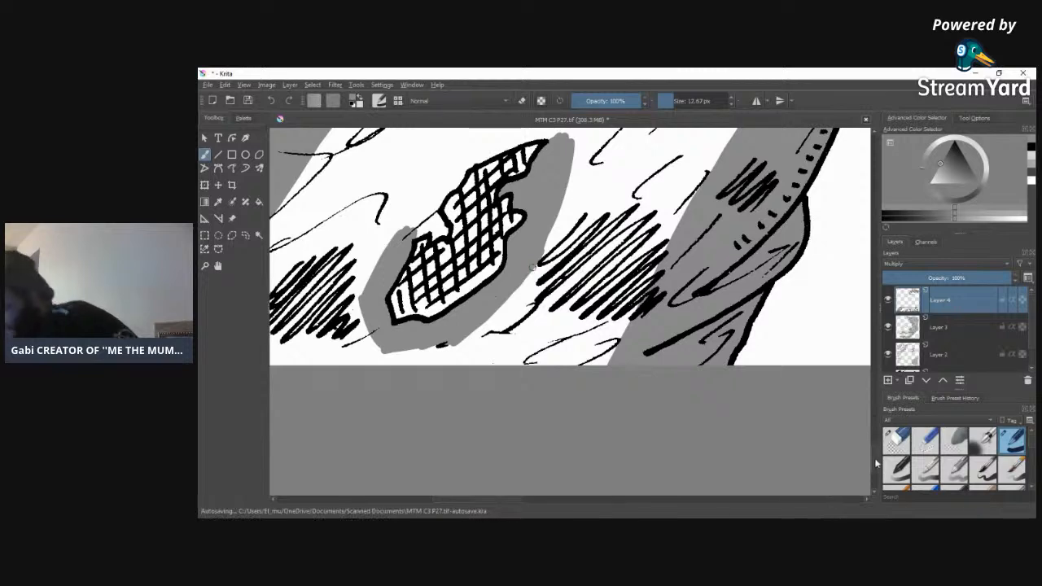
Step: Close the grey band along the upper outer edge and tip of the narrow torn patch with the 12.67 px brush
{"action": "scroll", "coordinate": [570, 342], "scroll_direction": "up", "scroll_amount": 5}
{"action": "mouse_move", "coordinate": [401, 383]}
{"action": "left_mouse_down"}
{"action": "mouse_move", "coordinate": [442, 384]}
{"action": "mouse_move", "coordinate": [430, 359]}
{"action": "mouse_move", "coordinate": [445, 327]}
{"action": "mouse_move", "coordinate": [398, 395]}
{"action": "left_mouse_up"}
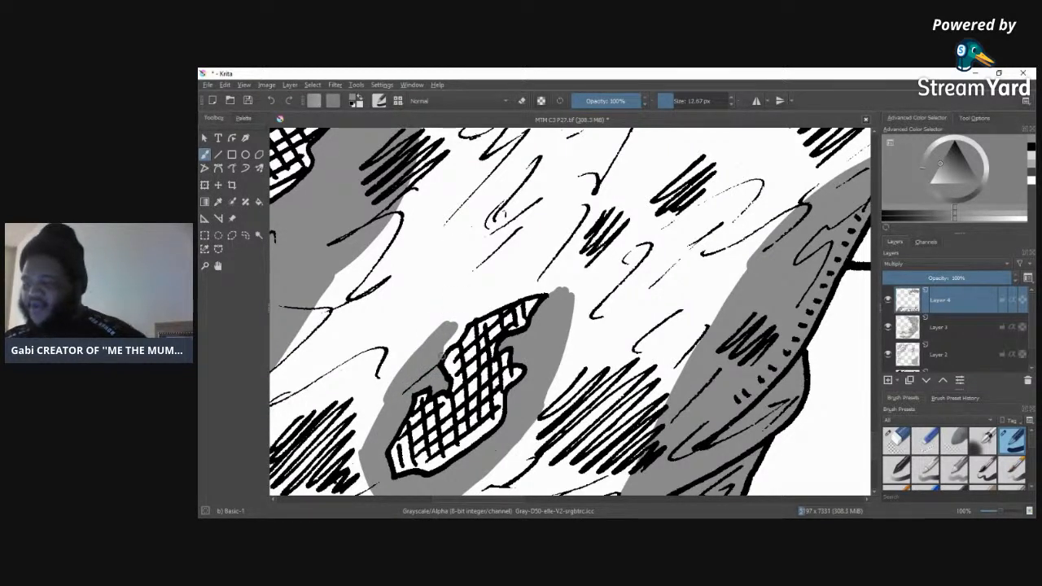
{"action": "mouse_move", "coordinate": [461, 326]}
{"action": "left_mouse_down"}
{"action": "mouse_move", "coordinate": [548, 283]}
{"action": "mouse_move", "coordinate": [459, 311]}
{"action": "mouse_move", "coordinate": [402, 360]}
{"action": "mouse_move", "coordinate": [450, 312]}
{"action": "mouse_move", "coordinate": [395, 374]}
{"action": "left_mouse_up"}
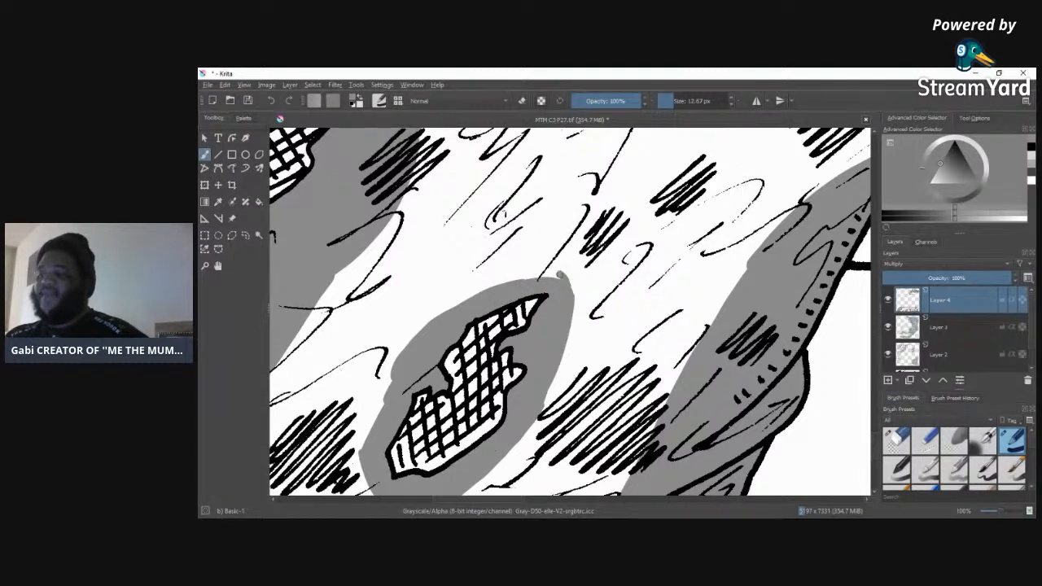
{"action": "left_click_drag", "start_coordinate": [564, 280], "coordinate": [570, 273]}
{"action": "mouse_move", "coordinate": [498, 278]}
{"action": "left_mouse_down"}
{"action": "mouse_move", "coordinate": [388, 380]}
{"action": "mouse_move", "coordinate": [381, 412]}
{"action": "left_mouse_up"}
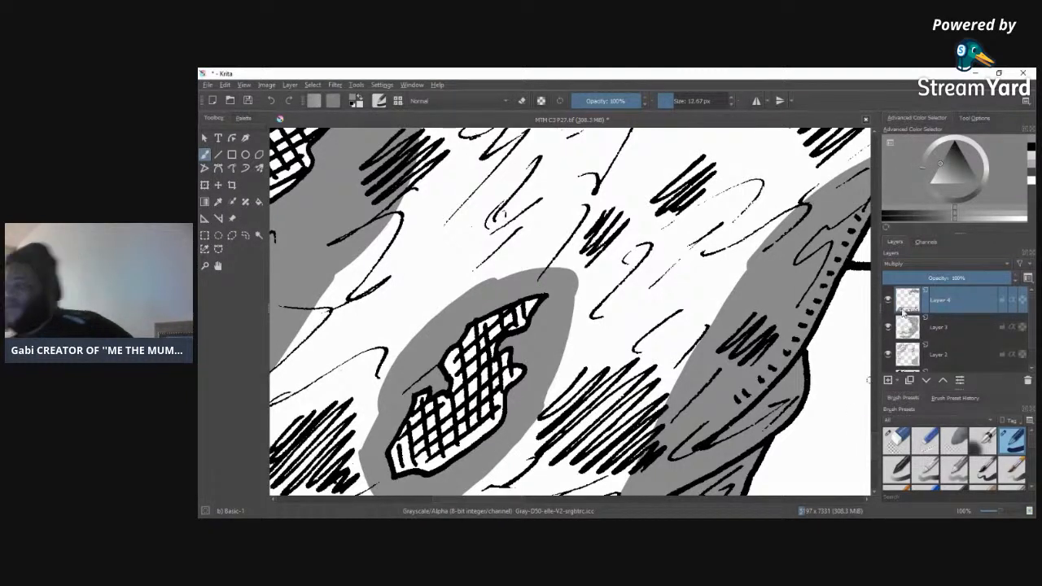
{"action": "left_click_drag", "start_coordinate": [876, 441], "coordinate": [878, 418]}
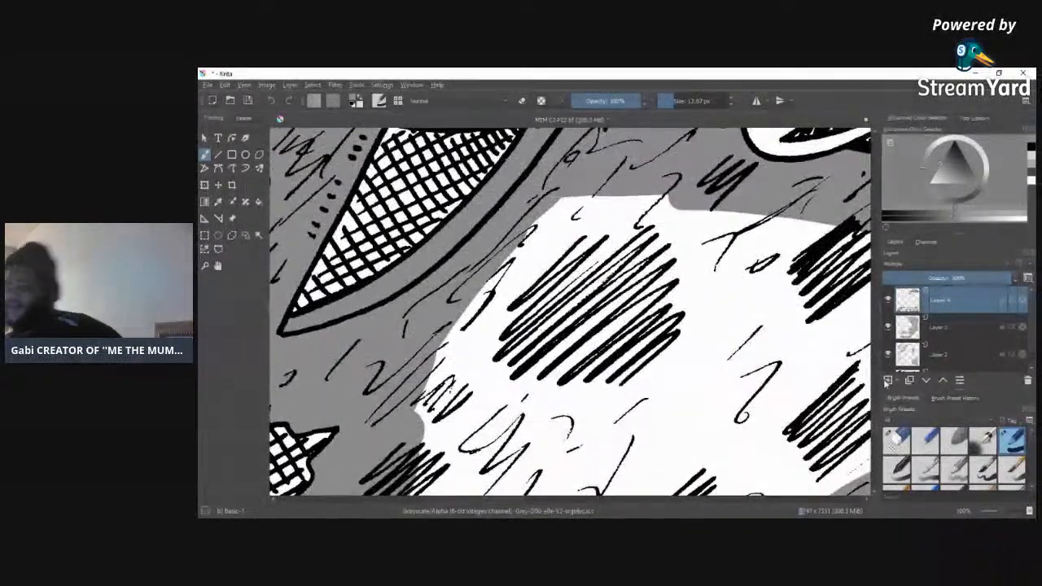
Step: Enlarge the brush and fill the remaining white areas of both trouser legs with the mid grey, leaving the torn patches clear
{"action": "left_click_drag", "start_coordinate": [1003, 513], "coordinate": [1001, 515]}
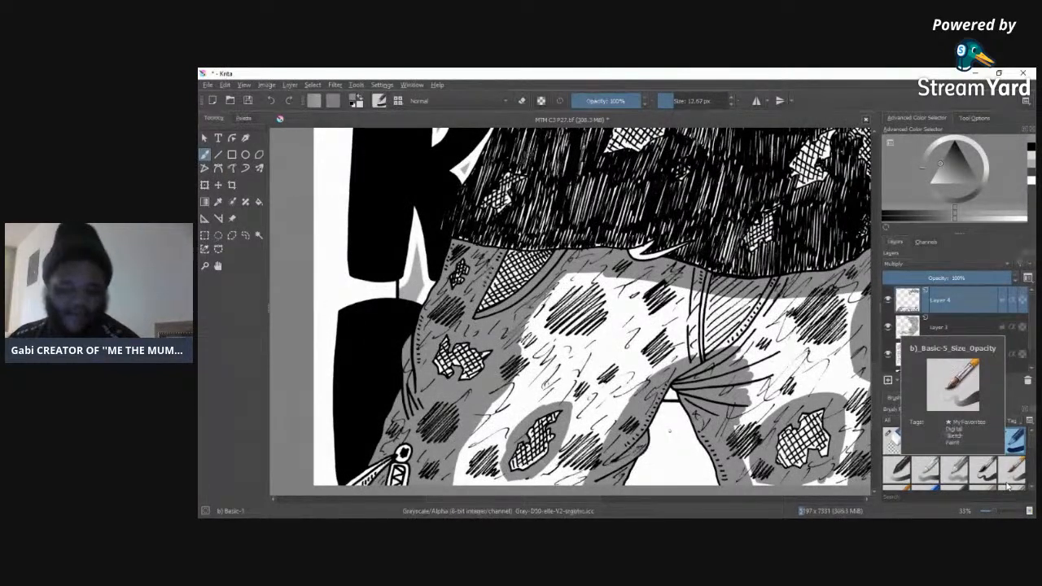
{"action": "mouse_move", "coordinate": [539, 499]}
{"action": "left_mouse_down"}
{"action": "mouse_move", "coordinate": [579, 499]}
{"action": "mouse_move", "coordinate": [552, 498]}
{"action": "left_mouse_up"}
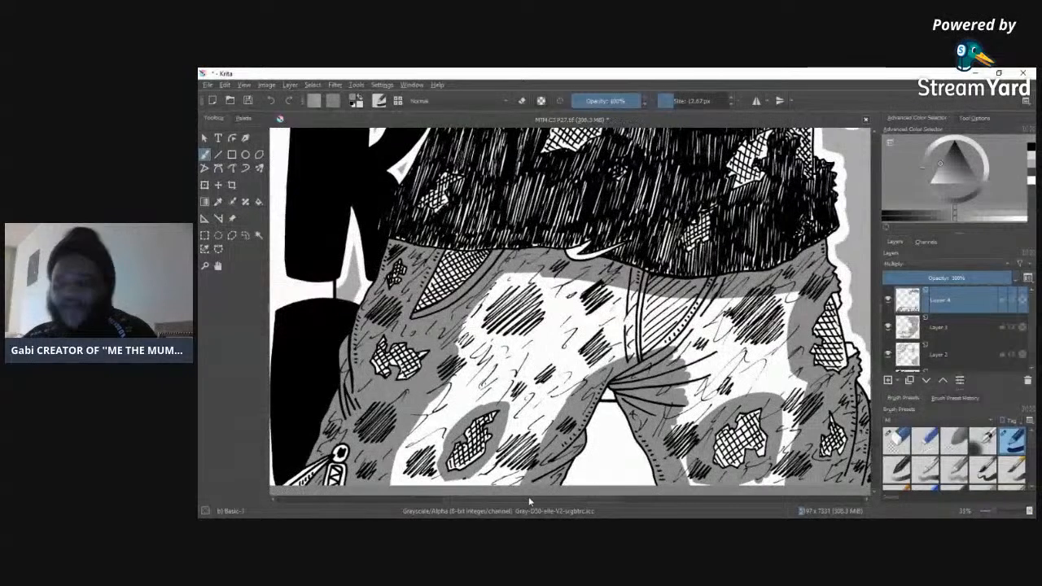
{"action": "left_click", "coordinate": [698, 101]}
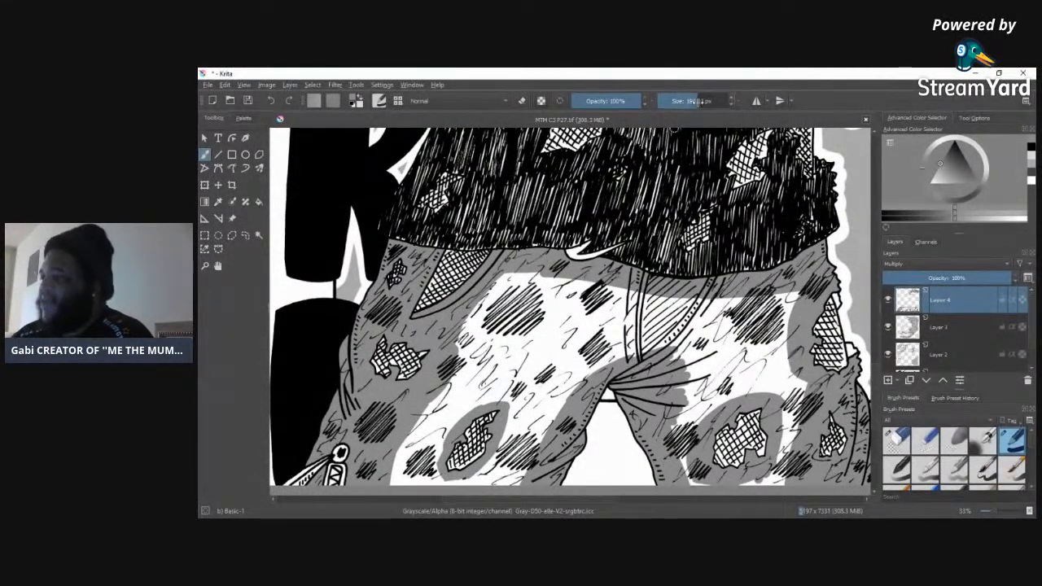
{"action": "mouse_move", "coordinate": [530, 275]}
{"action": "left_mouse_down"}
{"action": "mouse_move", "coordinate": [507, 279]}
{"action": "mouse_move", "coordinate": [407, 452]}
{"action": "mouse_move", "coordinate": [420, 478]}
{"action": "mouse_move", "coordinate": [447, 426]}
{"action": "mouse_move", "coordinate": [498, 382]}
{"action": "mouse_move", "coordinate": [520, 407]}
{"action": "mouse_move", "coordinate": [513, 460]}
{"action": "mouse_move", "coordinate": [476, 474]}
{"action": "mouse_move", "coordinate": [529, 432]}
{"action": "mouse_move", "coordinate": [574, 363]}
{"action": "mouse_move", "coordinate": [570, 310]}
{"action": "mouse_move", "coordinate": [542, 327]}
{"action": "mouse_move", "coordinate": [570, 293]}
{"action": "mouse_move", "coordinate": [639, 318]}
{"action": "mouse_move", "coordinate": [668, 342]}
{"action": "mouse_move", "coordinate": [720, 310]}
{"action": "mouse_move", "coordinate": [733, 342]}
{"action": "mouse_move", "coordinate": [782, 293]}
{"action": "mouse_move", "coordinate": [729, 358]}
{"action": "mouse_move", "coordinate": [745, 371]}
{"action": "mouse_move", "coordinate": [704, 403]}
{"action": "mouse_move", "coordinate": [683, 452]}
{"action": "mouse_move", "coordinate": [692, 484]}
{"action": "mouse_move", "coordinate": [782, 473]}
{"action": "mouse_move", "coordinate": [794, 448]}
{"action": "mouse_move", "coordinate": [782, 440]}
{"action": "mouse_move", "coordinate": [802, 403]}
{"action": "mouse_move", "coordinate": [794, 383]}
{"action": "mouse_move", "coordinate": [770, 382]}
{"action": "mouse_move", "coordinate": [756, 360]}
{"action": "left_mouse_up"}
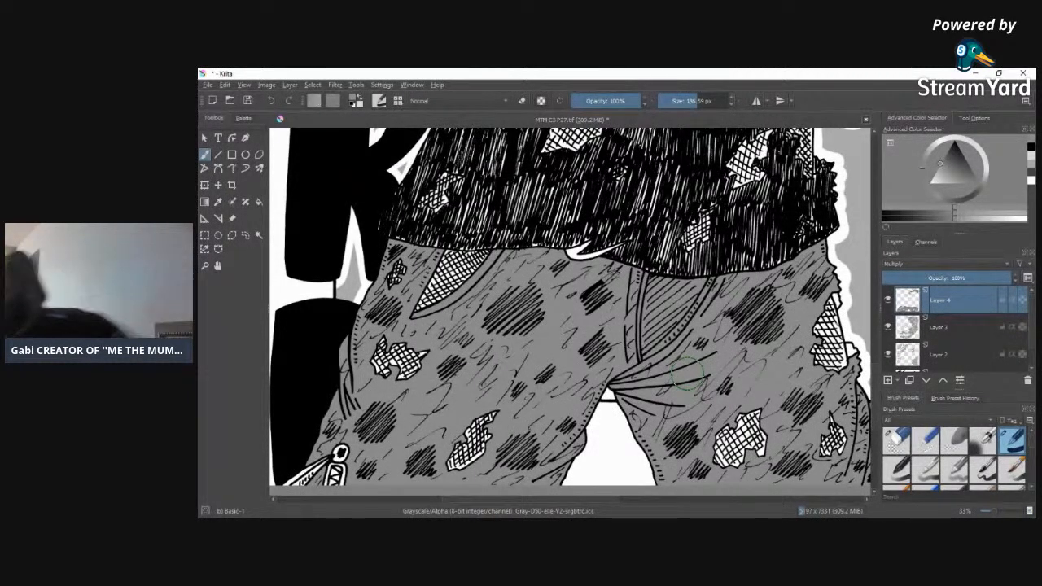
{"action": "mouse_move", "coordinate": [877, 412]}
{"action": "left_mouse_down"}
{"action": "mouse_move", "coordinate": [878, 309]}
{"action": "mouse_move", "coordinate": [872, 422]}
{"action": "left_mouse_up"}
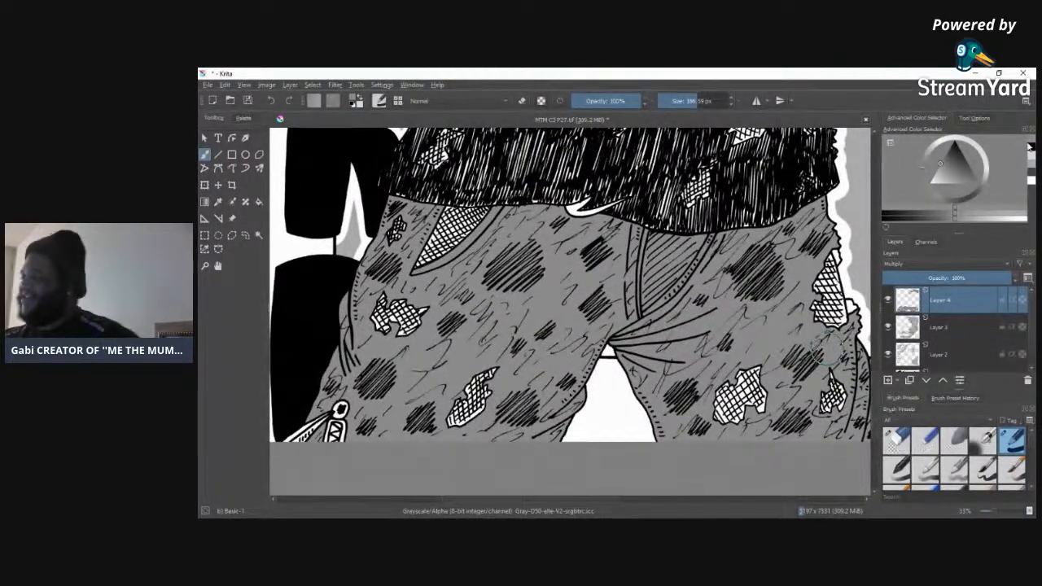
Step: Pick a darker grey, set the brush to 21.54 px and shade beneath the two uppermost folds fanning out from the crotch
{"action": "left_click", "coordinate": [1031, 176]}
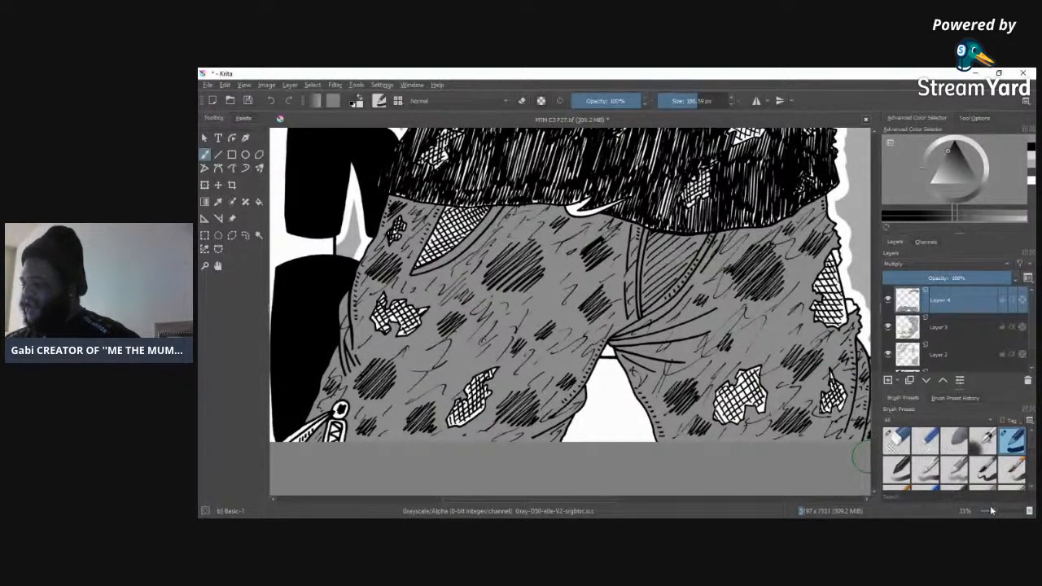
{"action": "left_click_drag", "start_coordinate": [998, 514], "coordinate": [1003, 511]}
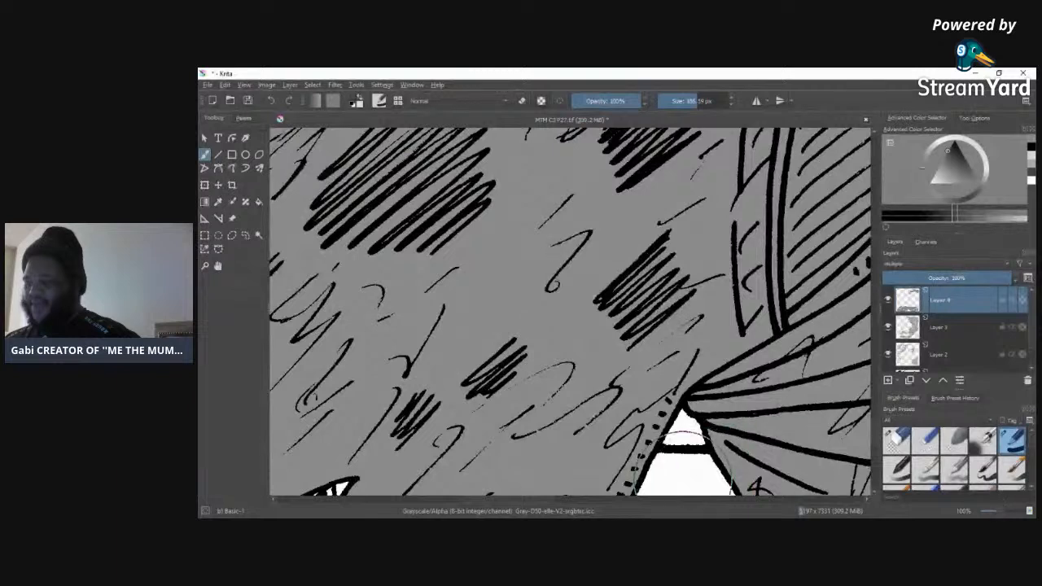
{"action": "mouse_move", "coordinate": [560, 500]}
{"action": "left_mouse_down"}
{"action": "mouse_move", "coordinate": [607, 497]}
{"action": "mouse_move", "coordinate": [580, 499]}
{"action": "left_mouse_up"}
{"action": "left_click", "coordinate": [683, 101]}
{"action": "left_click", "coordinate": [673, 99]}
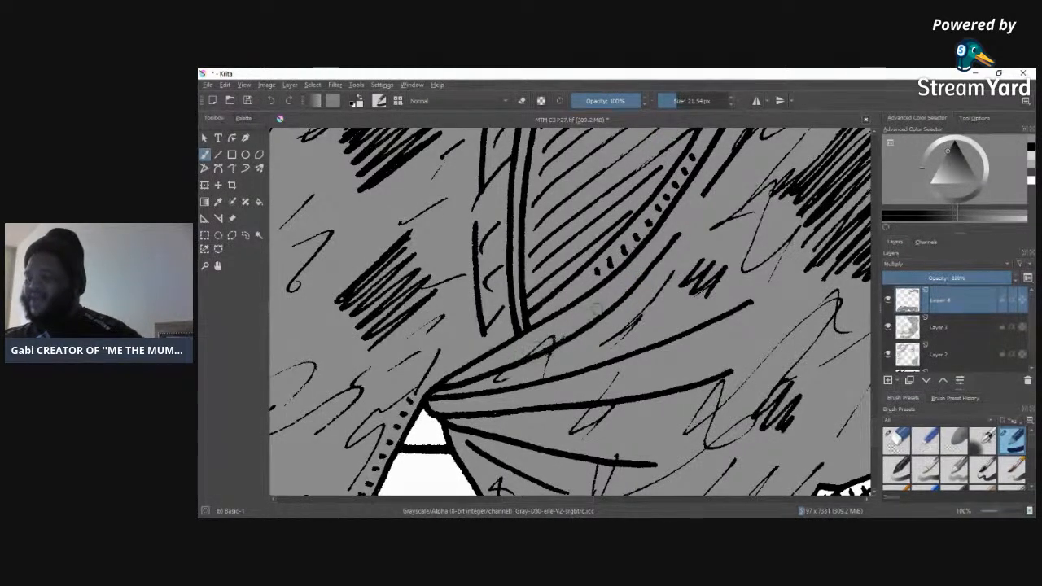
{"action": "mouse_move", "coordinate": [675, 239]}
{"action": "left_mouse_down"}
{"action": "mouse_move", "coordinate": [664, 273]}
{"action": "mouse_move", "coordinate": [554, 358]}
{"action": "mouse_move", "coordinate": [447, 392]}
{"action": "mouse_move", "coordinate": [578, 338]}
{"action": "mouse_move", "coordinate": [636, 301]}
{"action": "mouse_move", "coordinate": [654, 274]}
{"action": "left_mouse_up"}
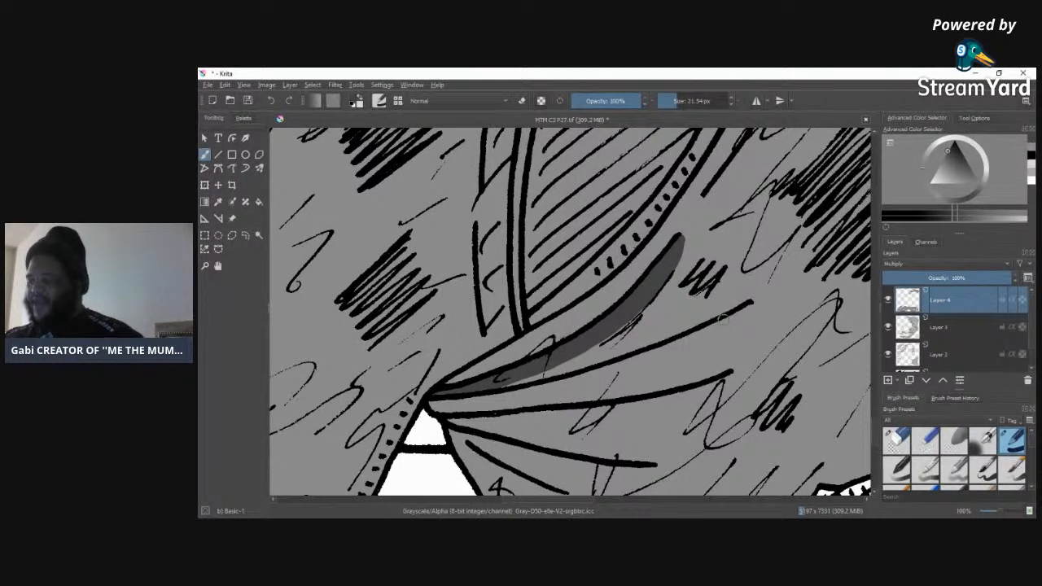
{"action": "mouse_move", "coordinate": [748, 306]}
{"action": "left_mouse_down"}
{"action": "mouse_move", "coordinate": [696, 347]}
{"action": "mouse_move", "coordinate": [606, 384]}
{"action": "mouse_move", "coordinate": [445, 412]}
{"action": "mouse_move", "coordinate": [430, 402]}
{"action": "mouse_move", "coordinate": [473, 406]}
{"action": "mouse_move", "coordinate": [489, 400]}
{"action": "mouse_move", "coordinate": [444, 403]}
{"action": "mouse_move", "coordinate": [542, 390]}
{"action": "mouse_move", "coordinate": [587, 374]}
{"action": "mouse_move", "coordinate": [513, 394]}
{"action": "mouse_move", "coordinate": [660, 355]}
{"action": "mouse_move", "coordinate": [592, 374]}
{"action": "left_mouse_up"}
{"action": "left_click_drag", "start_coordinate": [664, 352], "coordinate": [642, 362]}
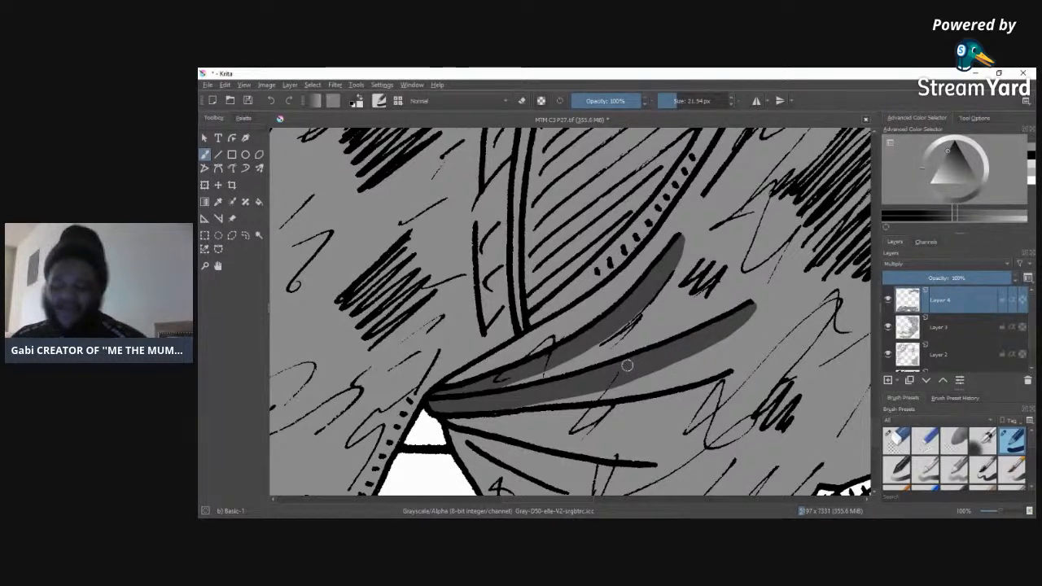
Step: Shade beneath the remaining lower crotch folds with the darker grey, down to the short crease beside the inner leg
{"action": "mouse_move", "coordinate": [732, 377]}
{"action": "left_mouse_down"}
{"action": "mouse_move", "coordinate": [656, 401]}
{"action": "mouse_move", "coordinate": [458, 420]}
{"action": "mouse_move", "coordinate": [587, 414]}
{"action": "left_mouse_up"}
{"action": "mouse_move", "coordinate": [485, 423]}
{"action": "left_mouse_down"}
{"action": "mouse_move", "coordinate": [692, 396]}
{"action": "mouse_move", "coordinate": [659, 401]}
{"action": "left_mouse_up"}
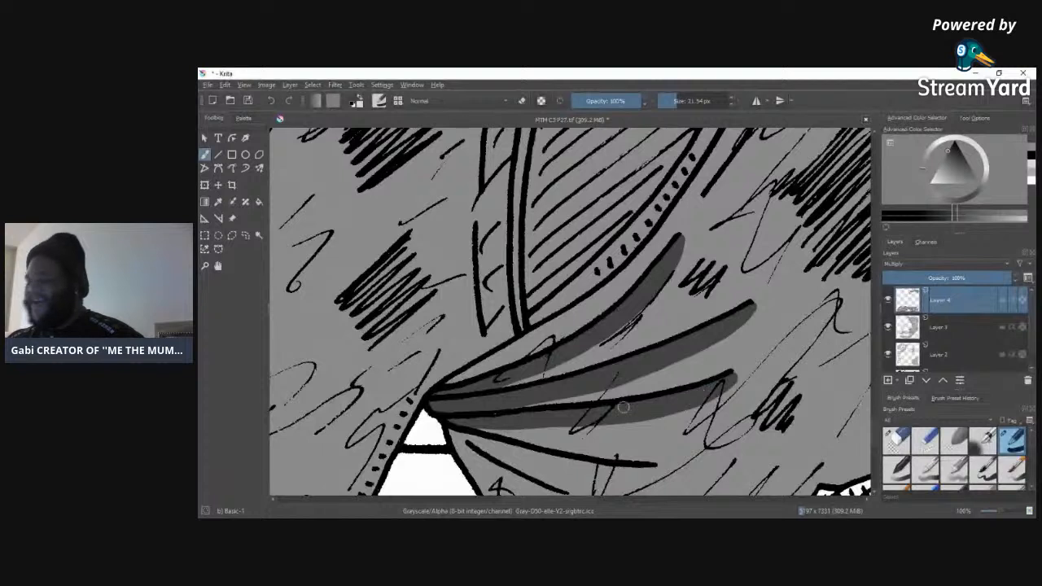
{"action": "mouse_move", "coordinate": [654, 466]}
{"action": "left_mouse_down"}
{"action": "mouse_move", "coordinate": [521, 463]}
{"action": "mouse_move", "coordinate": [448, 431]}
{"action": "mouse_move", "coordinate": [625, 469]}
{"action": "left_mouse_up"}
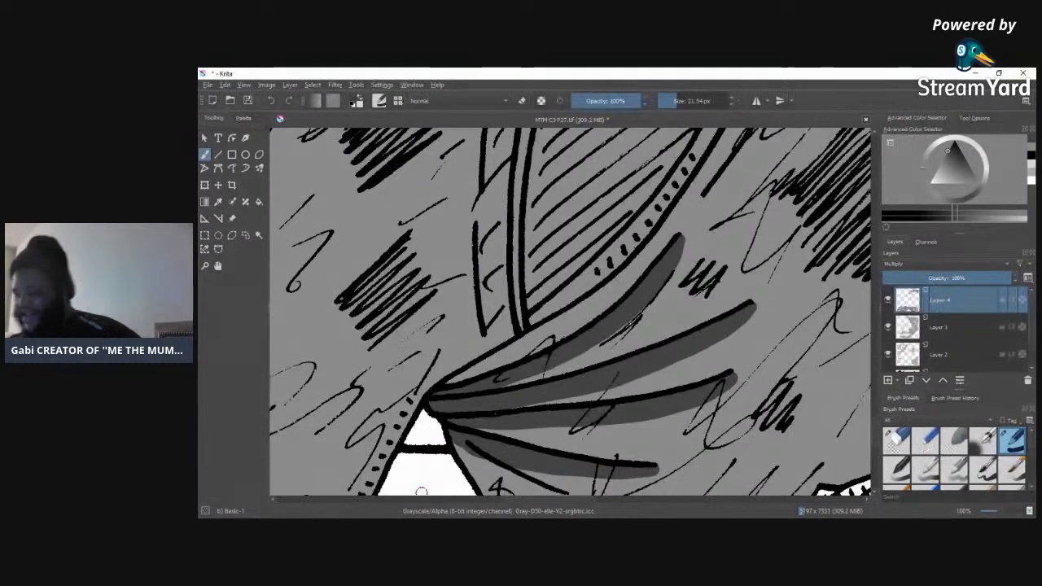
{"action": "scroll", "coordinate": [871, 430], "scroll_direction": "down", "scroll_amount": 5}
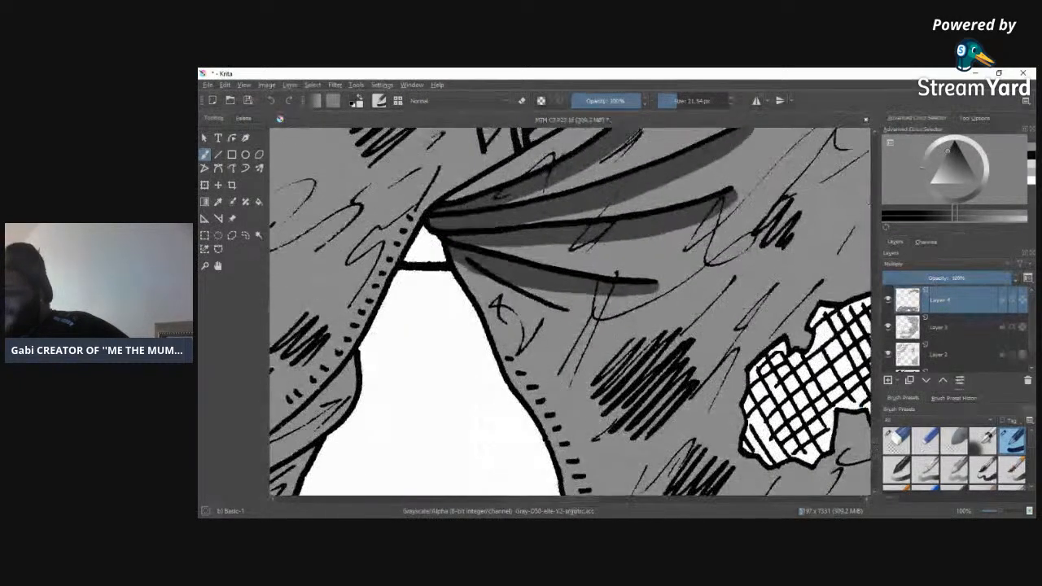
{"action": "mouse_move", "coordinate": [560, 312]}
{"action": "left_mouse_down"}
{"action": "mouse_move", "coordinate": [499, 297]}
{"action": "mouse_move", "coordinate": [451, 264]}
{"action": "mouse_move", "coordinate": [495, 288]}
{"action": "mouse_move", "coordinate": [492, 280]}
{"action": "left_mouse_up"}
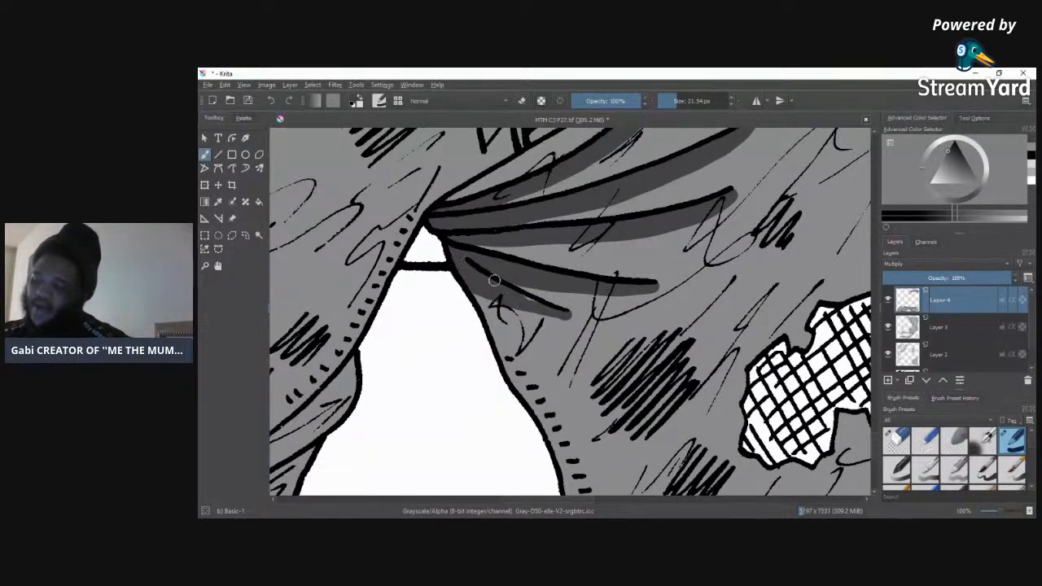
{"action": "left_click", "coordinate": [895, 439]}
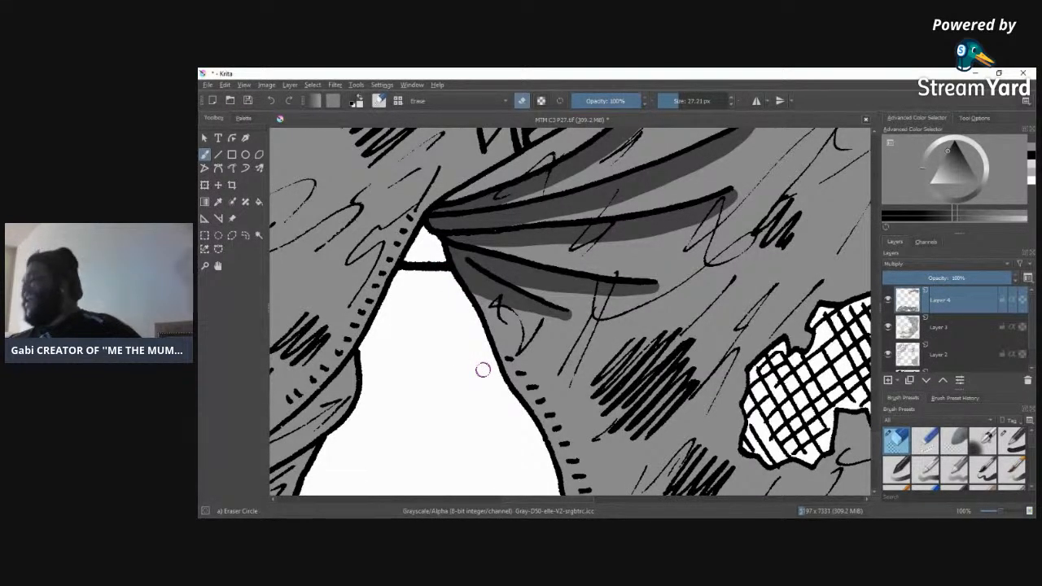
{"action": "left_click", "coordinate": [1011, 442]}
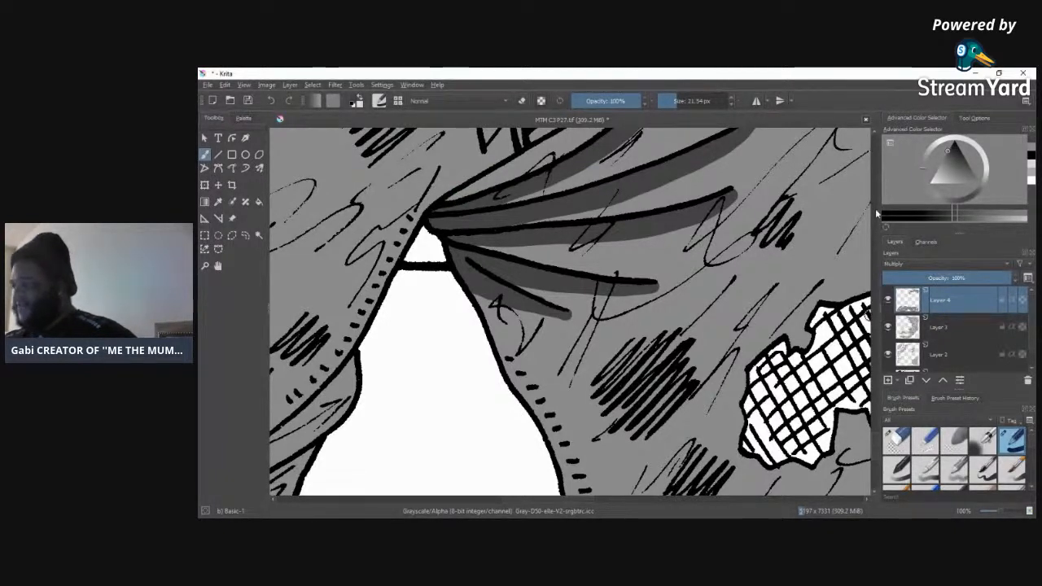
Step: Build up darker grey along the outside of the fly's curved stitched seam and the short crease beside it, from shirt hem to crotch
{"action": "mouse_move", "coordinate": [876, 449]}
{"action": "left_mouse_down"}
{"action": "mouse_move", "coordinate": [876, 463]}
{"action": "mouse_move", "coordinate": [871, 419]}
{"action": "mouse_move", "coordinate": [872, 429]}
{"action": "left_mouse_up"}
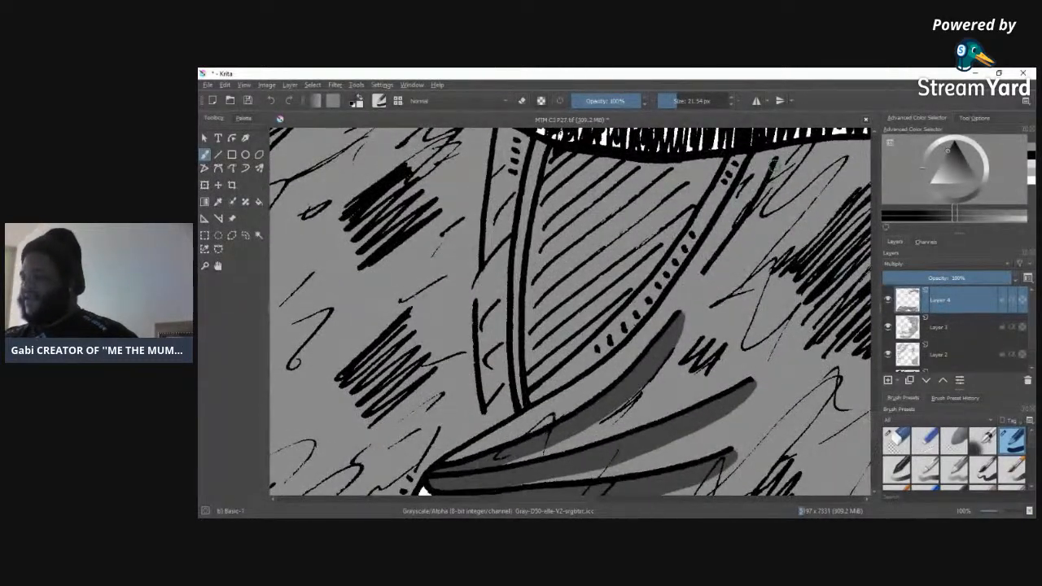
{"action": "mouse_move", "coordinate": [778, 160]}
{"action": "left_mouse_down"}
{"action": "mouse_move", "coordinate": [769, 200]}
{"action": "mouse_move", "coordinate": [733, 257]}
{"action": "mouse_move", "coordinate": [709, 273]}
{"action": "mouse_move", "coordinate": [757, 213]}
{"action": "mouse_move", "coordinate": [716, 262]}
{"action": "left_mouse_up"}
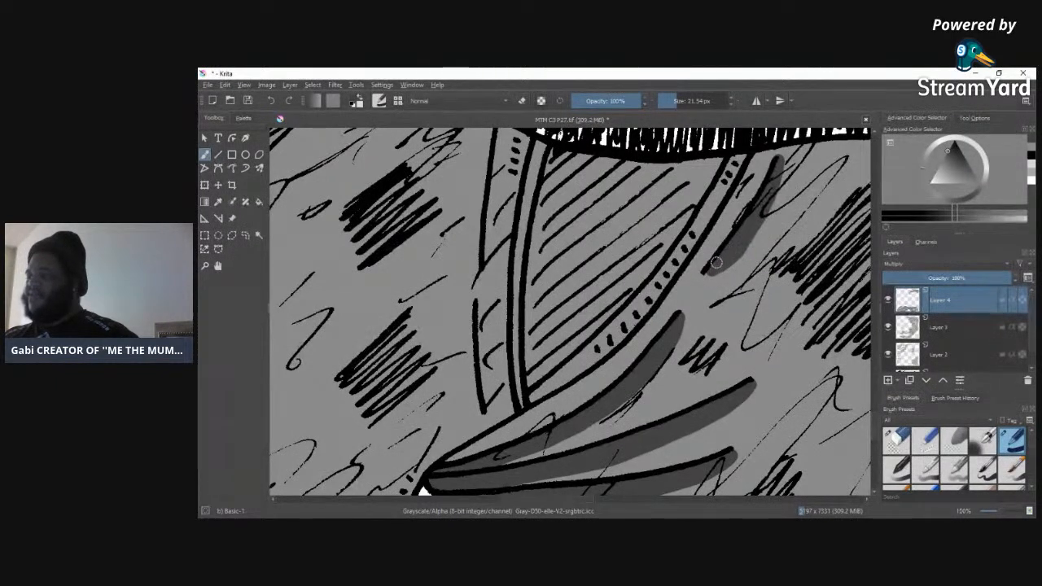
{"action": "left_click_drag", "start_coordinate": [778, 162], "coordinate": [743, 247]}
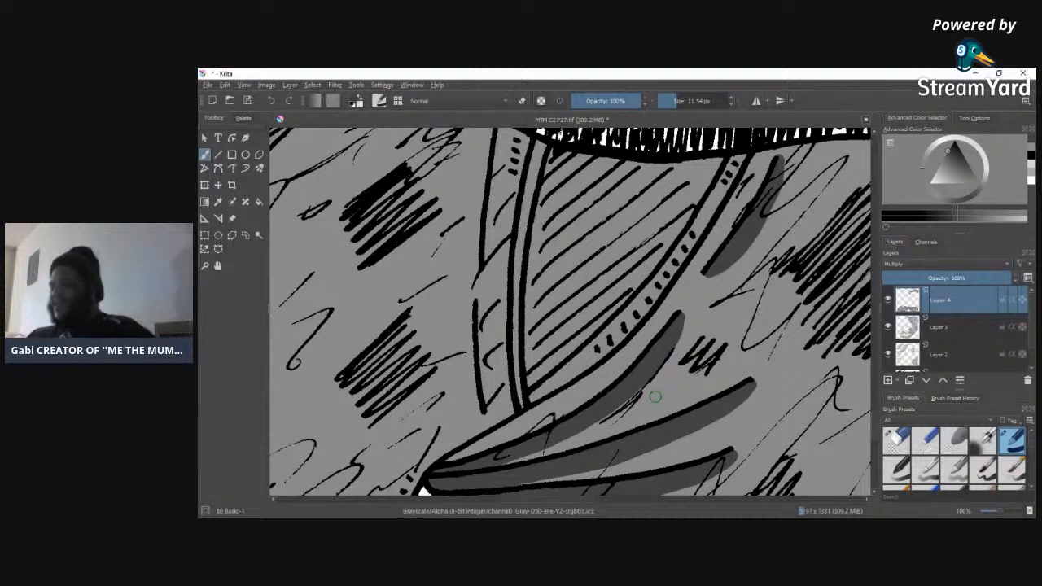
{"action": "mouse_move", "coordinate": [759, 154]}
{"action": "left_mouse_down"}
{"action": "mouse_move", "coordinate": [701, 259]}
{"action": "mouse_move", "coordinate": [637, 339]}
{"action": "mouse_move", "coordinate": [569, 398]}
{"action": "mouse_move", "coordinate": [444, 471]}
{"action": "mouse_move", "coordinate": [586, 383]}
{"action": "left_mouse_up"}
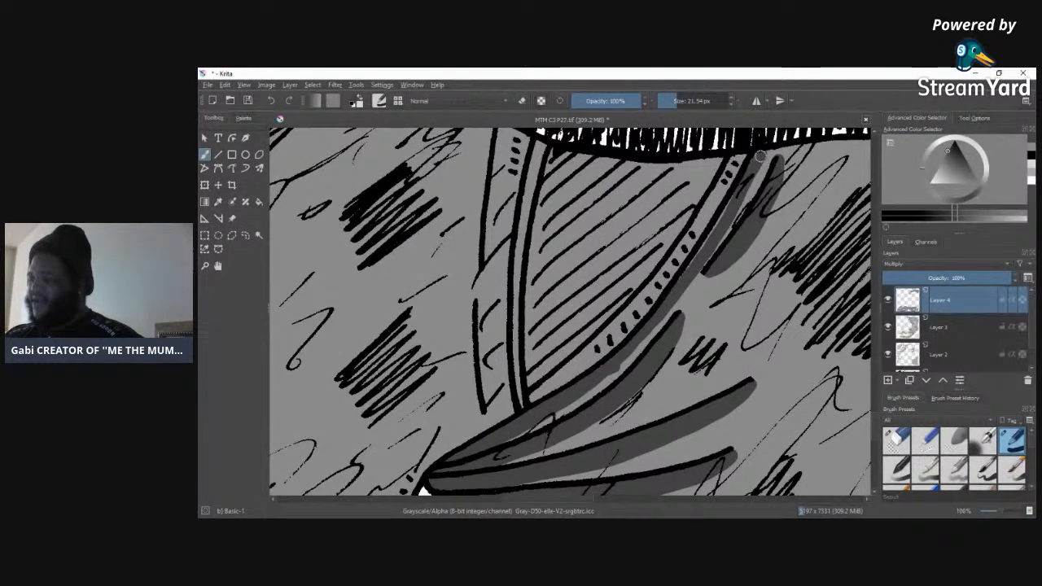
{"action": "left_click_drag", "start_coordinate": [741, 190], "coordinate": [725, 222]}
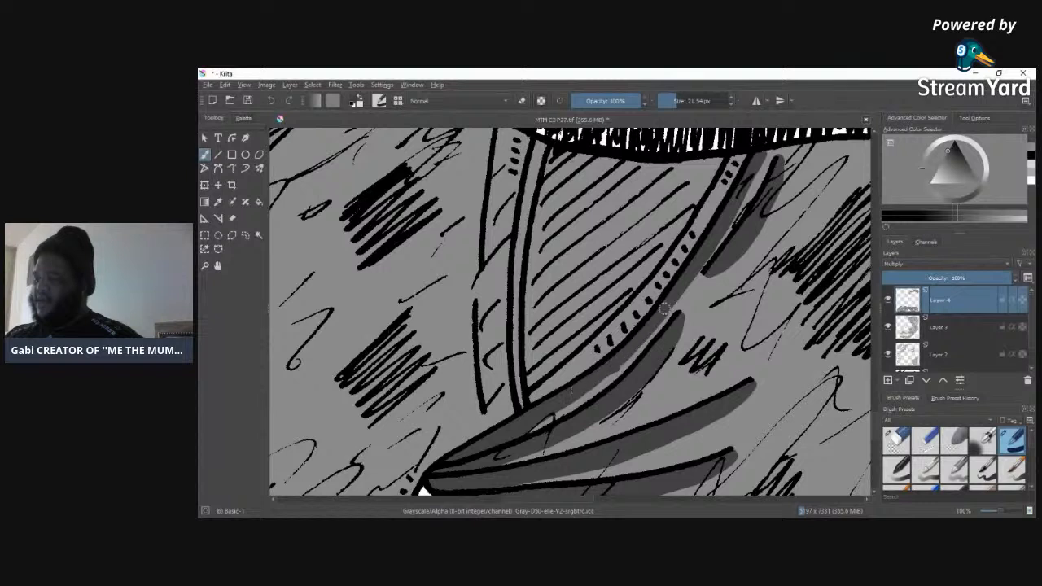
{"action": "mouse_move", "coordinate": [767, 158]}
{"action": "left_mouse_down"}
{"action": "mouse_move", "coordinate": [683, 298]}
{"action": "mouse_move", "coordinate": [630, 354]}
{"action": "mouse_move", "coordinate": [501, 447]}
{"action": "mouse_move", "coordinate": [627, 365]}
{"action": "left_mouse_up"}
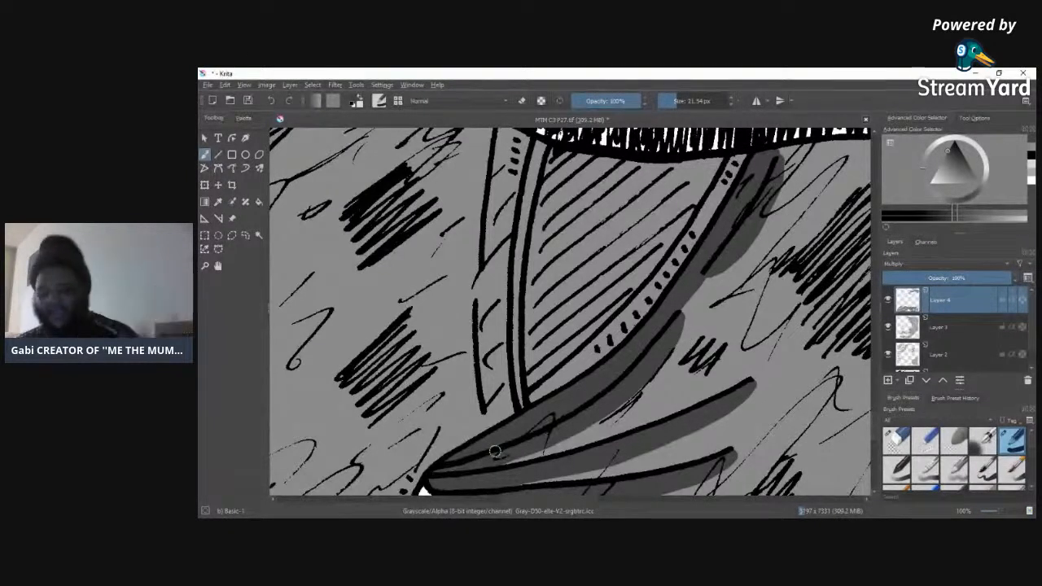
Step: Add narrow dark grey shadows along the two broken vertical lines beside the fly, up to the shirt hem
{"action": "mouse_move", "coordinate": [479, 300]}
{"action": "left_mouse_down"}
{"action": "mouse_move", "coordinate": [490, 409]}
{"action": "mouse_move", "coordinate": [481, 313]}
{"action": "left_mouse_up"}
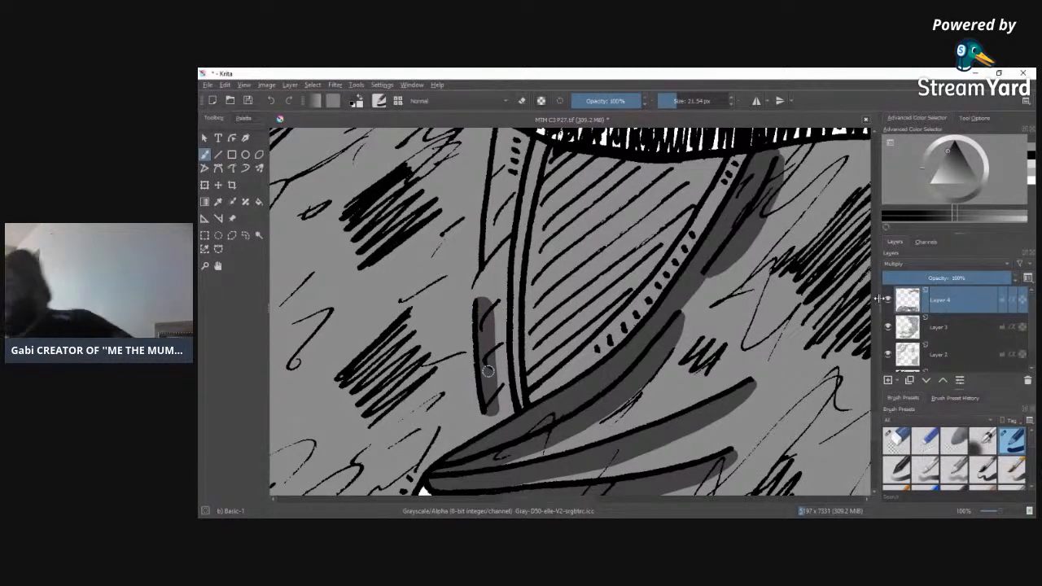
{"action": "scroll", "coordinate": [875, 409], "scroll_direction": "up", "scroll_amount": 4}
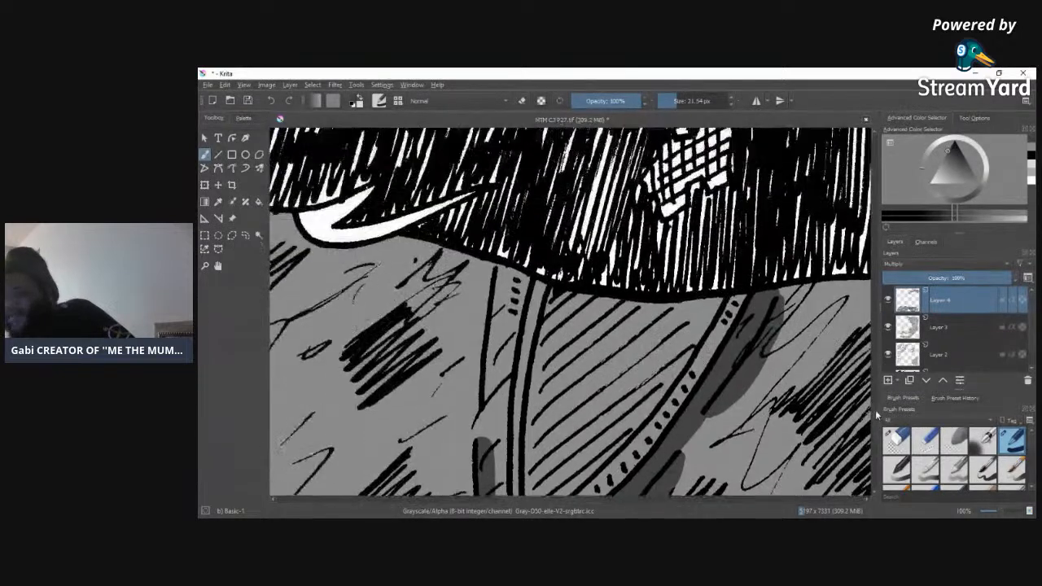
{"action": "mouse_move", "coordinate": [503, 281]}
{"action": "left_mouse_down"}
{"action": "mouse_move", "coordinate": [492, 416]}
{"action": "mouse_move", "coordinate": [489, 344]}
{"action": "left_mouse_up"}
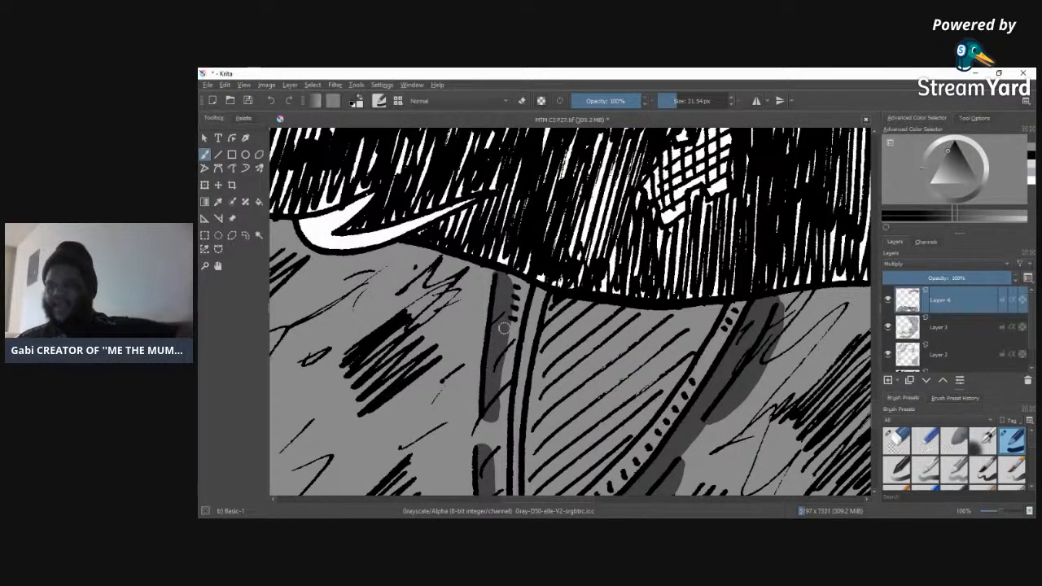
Step: Fill the cross-hatched pocket opening below the shirt hem completely with the darker grey
{"action": "left_click_drag", "start_coordinate": [567, 500], "coordinate": [470, 503]}
{"action": "mouse_move", "coordinate": [568, 228]}
{"action": "left_mouse_down"}
{"action": "mouse_move", "coordinate": [467, 402]}
{"action": "mouse_move", "coordinate": [545, 364]}
{"action": "mouse_move", "coordinate": [505, 379]}
{"action": "mouse_move", "coordinate": [506, 359]}
{"action": "mouse_move", "coordinate": [558, 338]}
{"action": "mouse_move", "coordinate": [546, 351]}
{"action": "mouse_move", "coordinate": [596, 314]}
{"action": "mouse_move", "coordinate": [555, 350]}
{"action": "mouse_move", "coordinate": [597, 325]}
{"action": "mouse_move", "coordinate": [582, 330]}
{"action": "mouse_move", "coordinate": [666, 229]}
{"action": "left_mouse_up"}
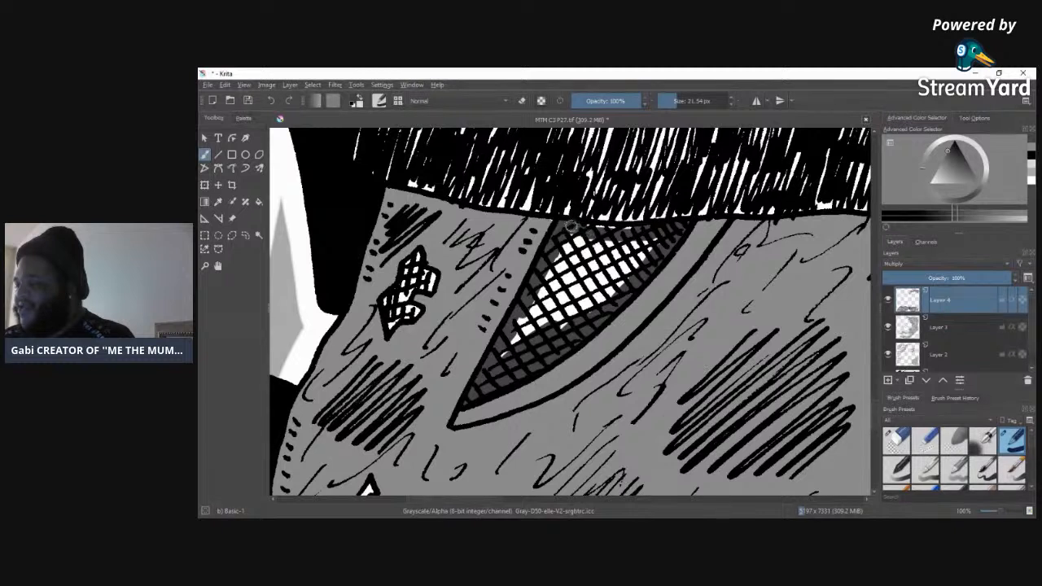
{"action": "mouse_move", "coordinate": [628, 242]}
{"action": "left_mouse_down"}
{"action": "mouse_move", "coordinate": [562, 250]}
{"action": "mouse_move", "coordinate": [582, 234]}
{"action": "mouse_move", "coordinate": [557, 250]}
{"action": "mouse_move", "coordinate": [561, 267]}
{"action": "mouse_move", "coordinate": [513, 357]}
{"action": "mouse_move", "coordinate": [553, 284]}
{"action": "mouse_move", "coordinate": [587, 252]}
{"action": "mouse_move", "coordinate": [600, 260]}
{"action": "mouse_move", "coordinate": [554, 312]}
{"action": "mouse_move", "coordinate": [548, 336]}
{"action": "mouse_move", "coordinate": [575, 293]}
{"action": "mouse_move", "coordinate": [644, 259]}
{"action": "mouse_move", "coordinate": [590, 310]}
{"action": "mouse_move", "coordinate": [608, 263]}
{"action": "mouse_move", "coordinate": [593, 288]}
{"action": "mouse_move", "coordinate": [686, 224]}
{"action": "left_mouse_up"}
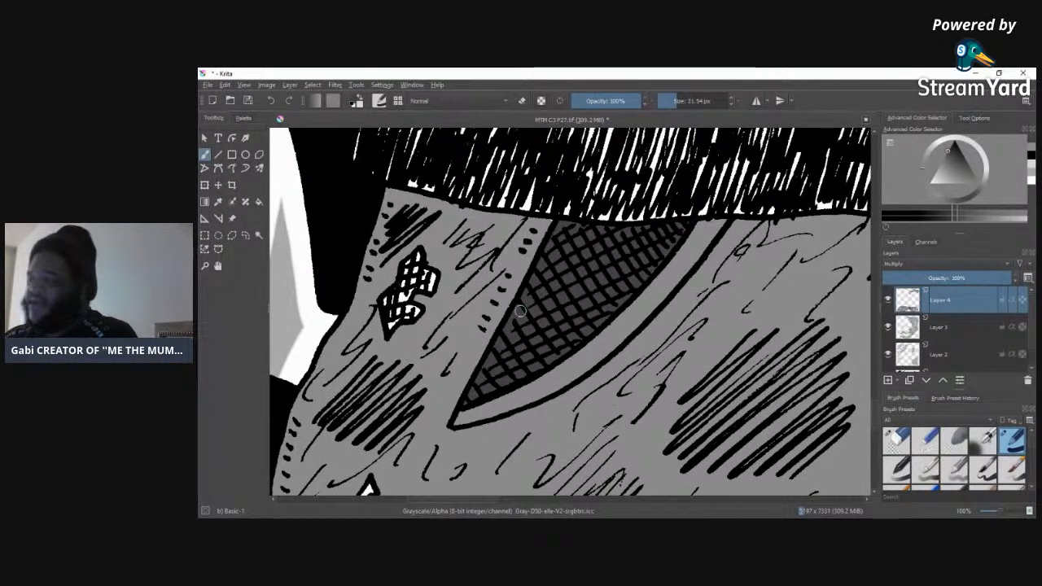
{"action": "left_click", "coordinate": [1031, 152]}
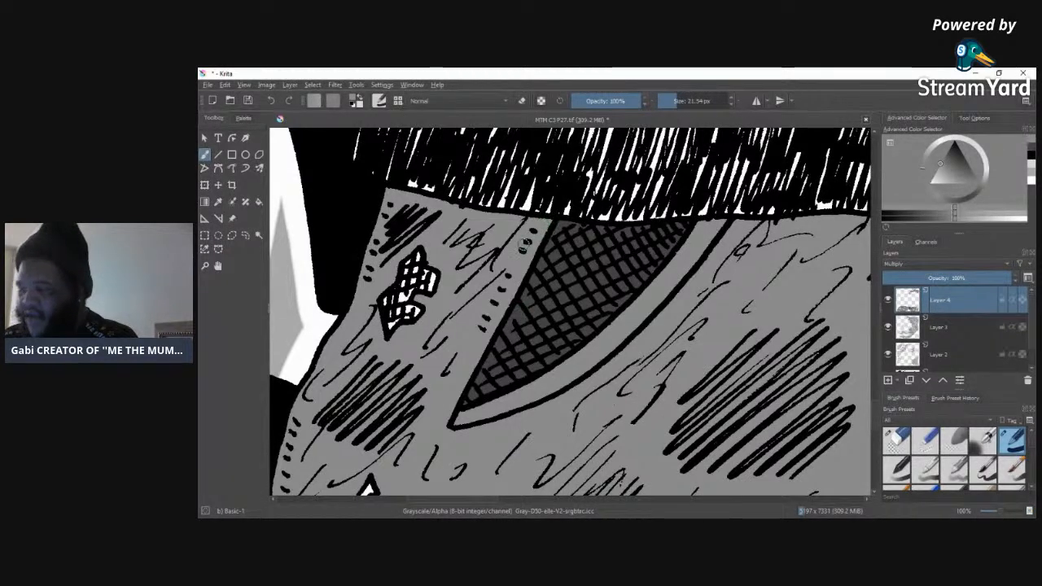
{"action": "left_click", "coordinate": [1032, 155]}
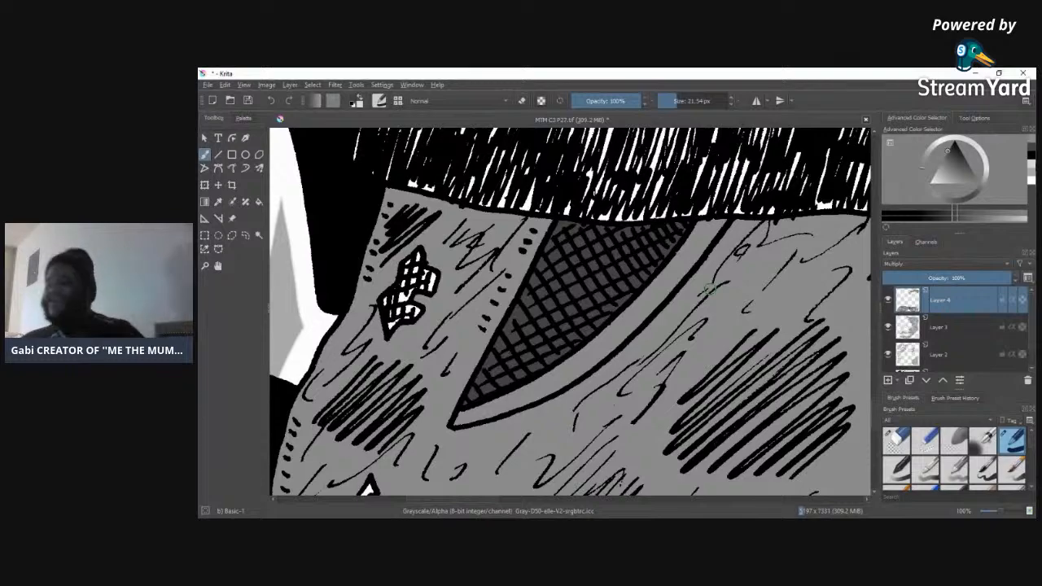
Step: Tone the two small jagged cloth scraps behind the torn patch on the trousers' outer edge with the 21.54 px darker grey brush
{"action": "left_click_drag", "start_coordinate": [477, 499], "coordinate": [645, 510]}
{"action": "mouse_move", "coordinate": [626, 356]}
{"action": "left_mouse_down"}
{"action": "mouse_move", "coordinate": [641, 392]}
{"action": "mouse_move", "coordinate": [640, 356]}
{"action": "left_mouse_up"}
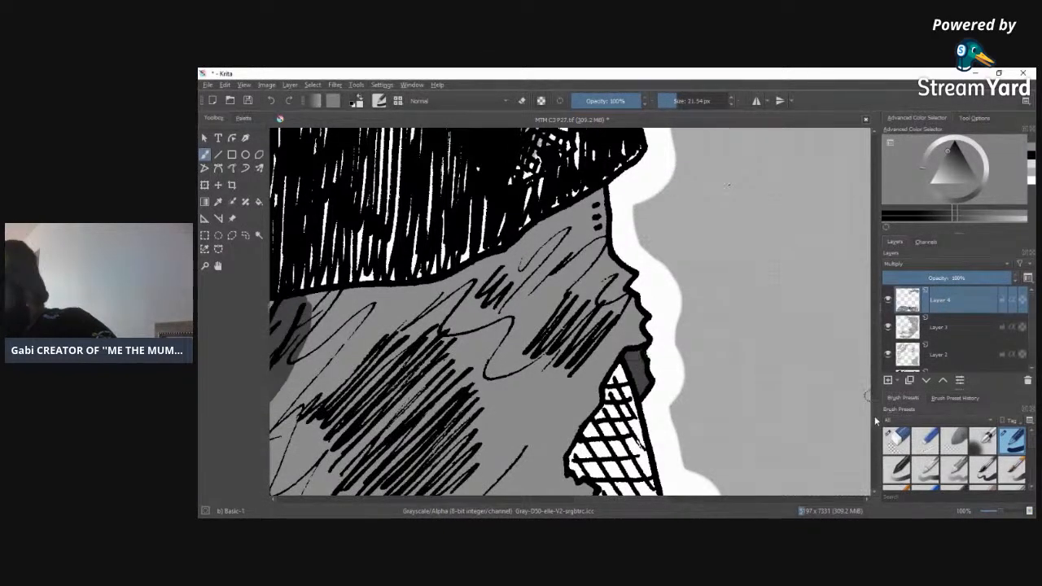
{"action": "scroll", "coordinate": [778, 352], "scroll_direction": "down", "scroll_amount": 5}
{"action": "mouse_move", "coordinate": [679, 290]}
{"action": "left_mouse_down"}
{"action": "mouse_move", "coordinate": [670, 295]}
{"action": "mouse_move", "coordinate": [676, 316]}
{"action": "mouse_move", "coordinate": [692, 303]}
{"action": "left_mouse_up"}
{"action": "left_click_drag", "start_coordinate": [683, 298], "coordinate": [685, 289]}
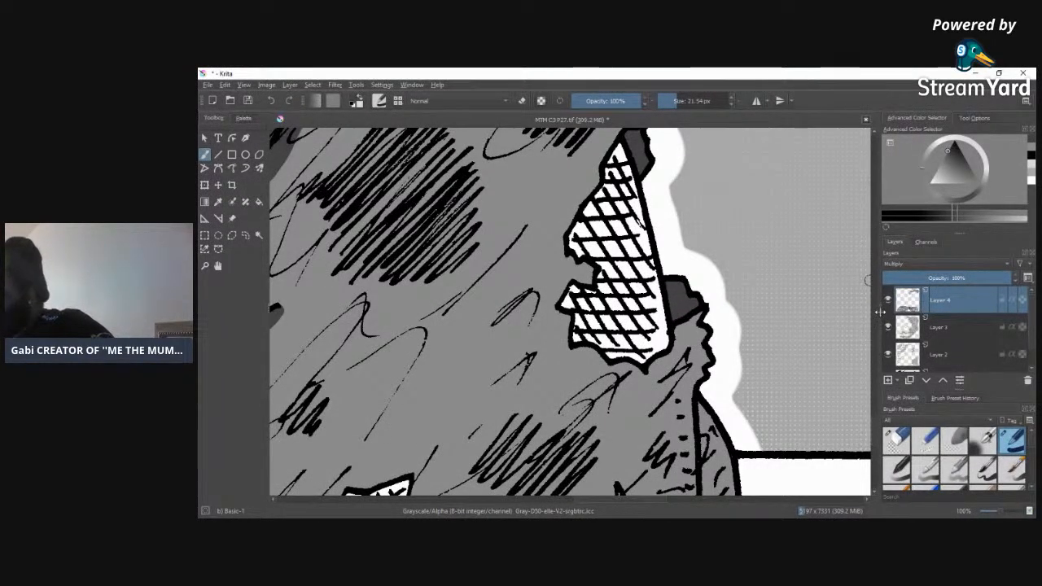
Step: Shade the back strip and outer side seam of the trousers near the page's lower edge with the darker grey
{"action": "scroll", "coordinate": [877, 451], "scroll_direction": "down", "scroll_amount": 2}
{"action": "scroll", "coordinate": [876, 451], "scroll_direction": "down", "scroll_amount": 5}
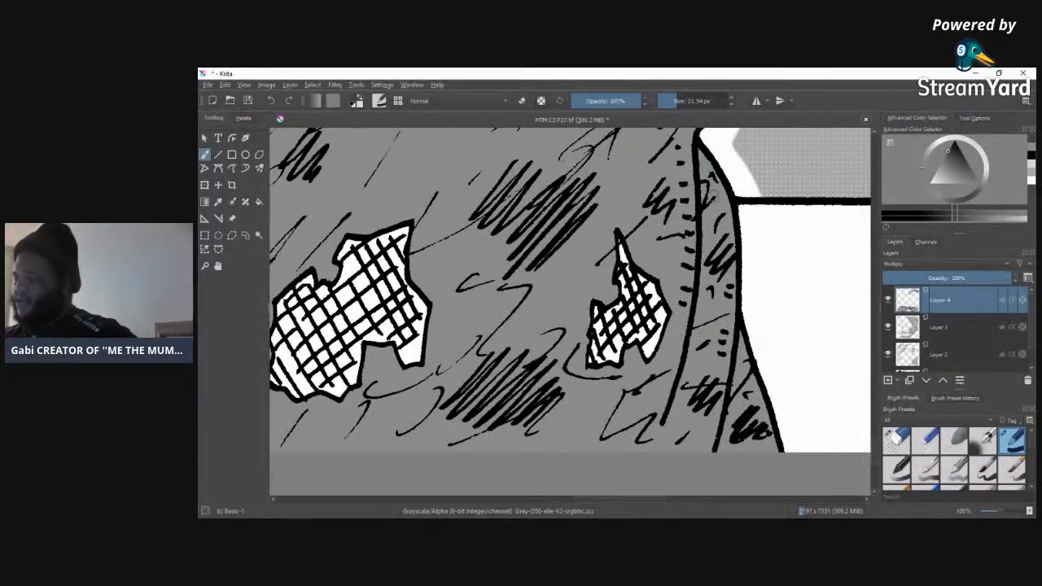
{"action": "mouse_move", "coordinate": [755, 386]}
{"action": "left_mouse_down"}
{"action": "mouse_move", "coordinate": [720, 454]}
{"action": "mouse_move", "coordinate": [738, 372]}
{"action": "mouse_move", "coordinate": [750, 382]}
{"action": "mouse_move", "coordinate": [740, 335]}
{"action": "mouse_move", "coordinate": [745, 368]}
{"action": "left_mouse_up"}
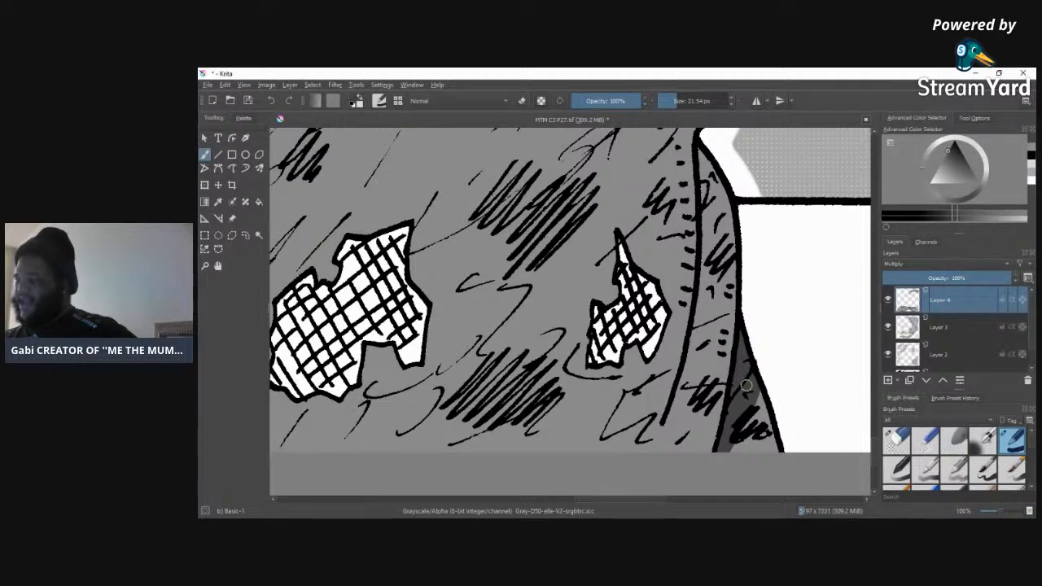
{"action": "mouse_move", "coordinate": [724, 194]}
{"action": "left_mouse_down"}
{"action": "mouse_move", "coordinate": [703, 329]}
{"action": "mouse_move", "coordinate": [663, 425]}
{"action": "left_mouse_up"}
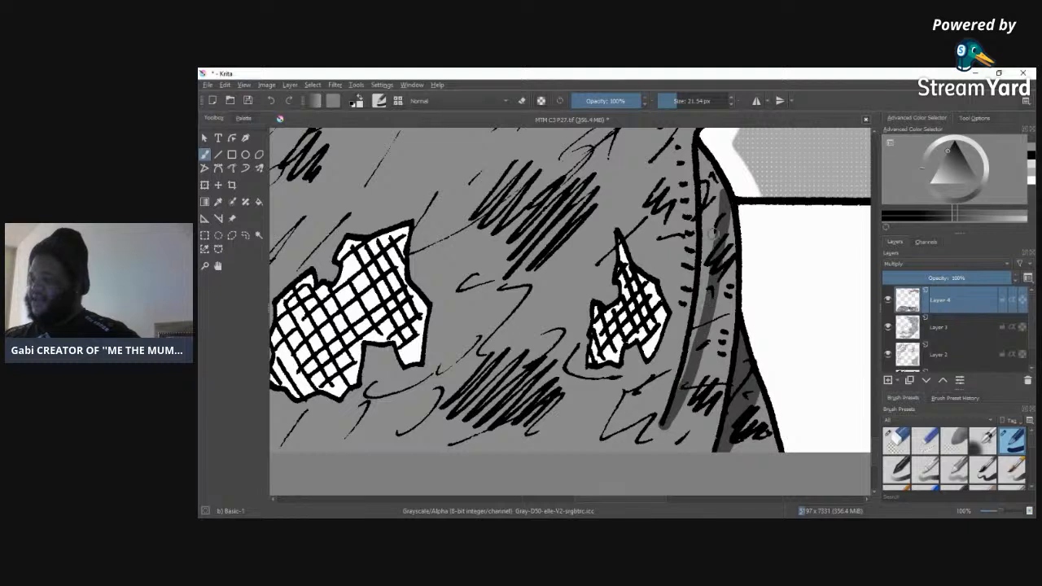
{"action": "mouse_move", "coordinate": [700, 163]}
{"action": "left_mouse_down"}
{"action": "mouse_move", "coordinate": [710, 207]}
{"action": "mouse_move", "coordinate": [716, 177]}
{"action": "mouse_move", "coordinate": [707, 175]}
{"action": "mouse_move", "coordinate": [712, 245]}
{"action": "mouse_move", "coordinate": [719, 211]}
{"action": "mouse_move", "coordinate": [707, 233]}
{"action": "mouse_move", "coordinate": [704, 190]}
{"action": "mouse_move", "coordinate": [704, 289]}
{"action": "mouse_move", "coordinate": [684, 382]}
{"action": "mouse_move", "coordinate": [697, 317]}
{"action": "left_mouse_up"}
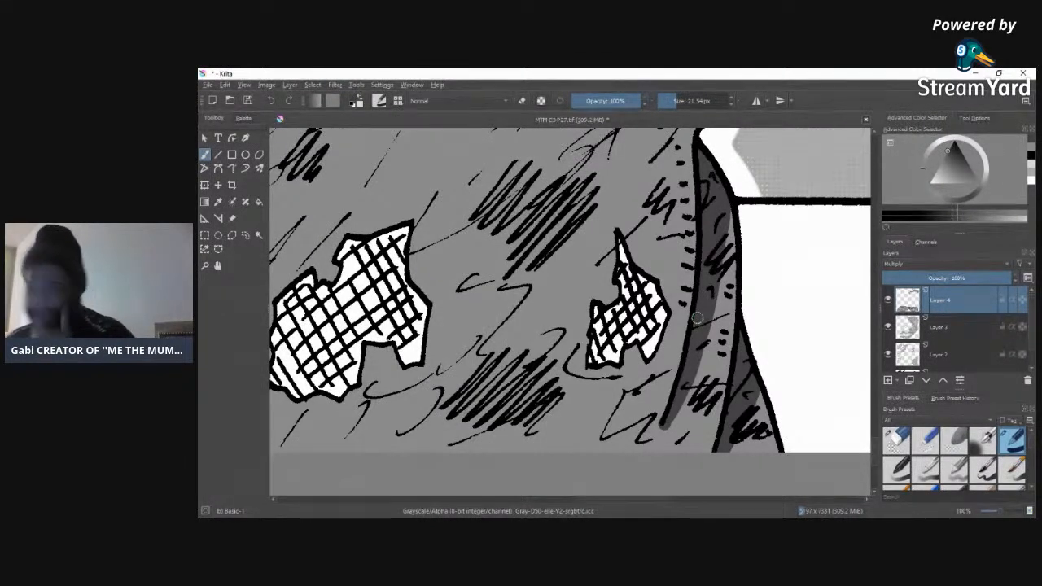
{"action": "left_click", "coordinate": [1000, 74]}
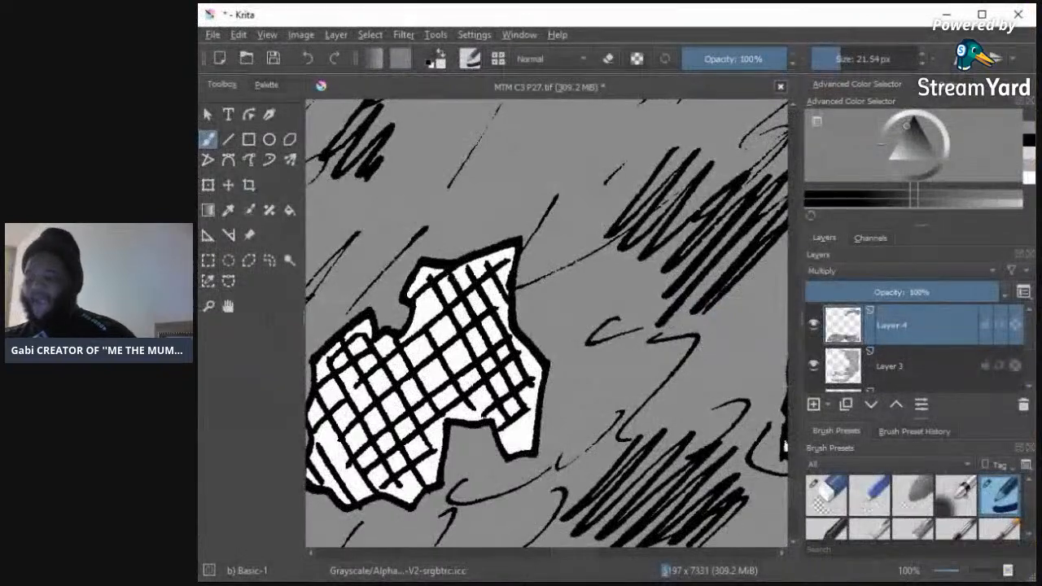
{"action": "left_click", "coordinate": [982, 15]}
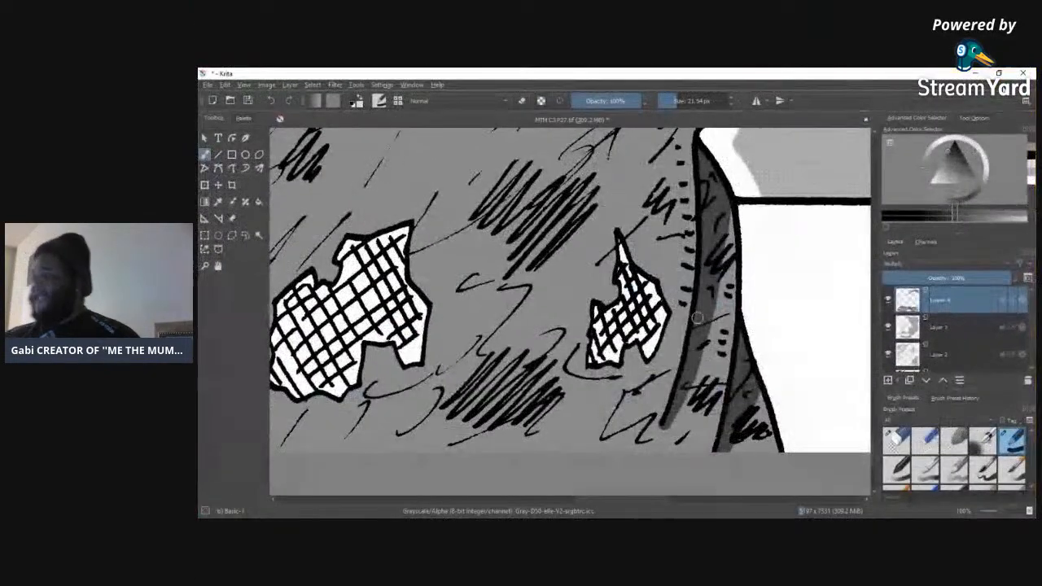
{"action": "left_click", "coordinate": [1031, 150]}
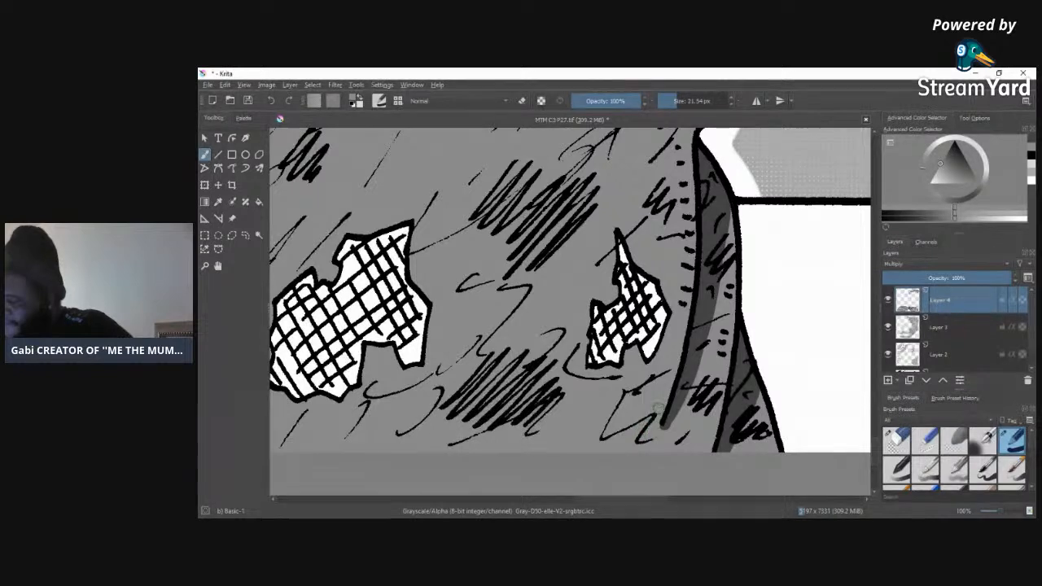
{"action": "left_click", "coordinate": [747, 358], "text": "ctrl"}
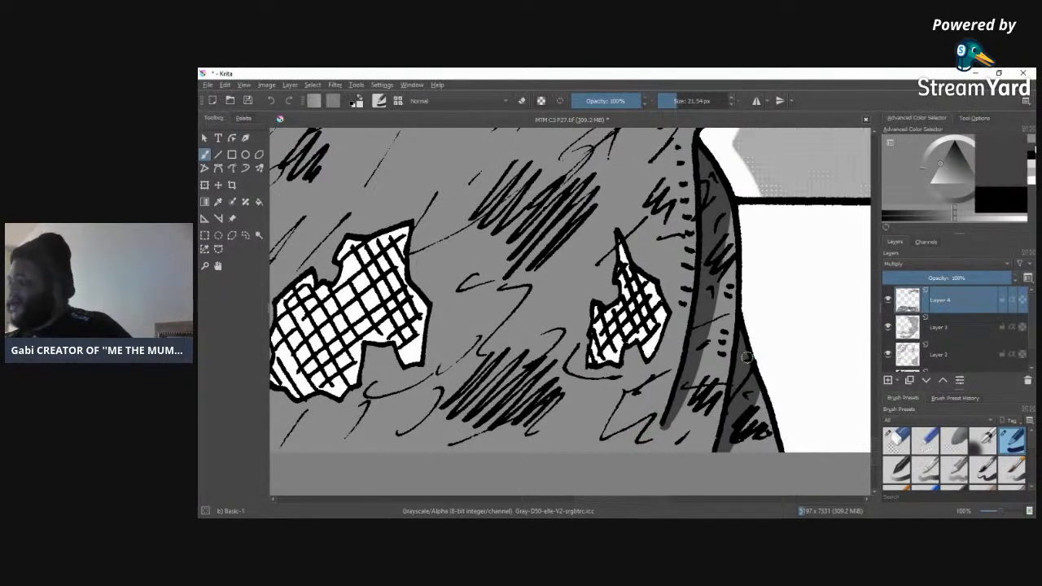
Step: Add darker grey shadows along the outer seam and the lower inner edge of the trouser leg beside the black lettering
{"action": "mouse_move", "coordinate": [662, 503]}
{"action": "left_mouse_down"}
{"action": "mouse_move", "coordinate": [564, 504]}
{"action": "mouse_move", "coordinate": [660, 504]}
{"action": "left_mouse_up"}
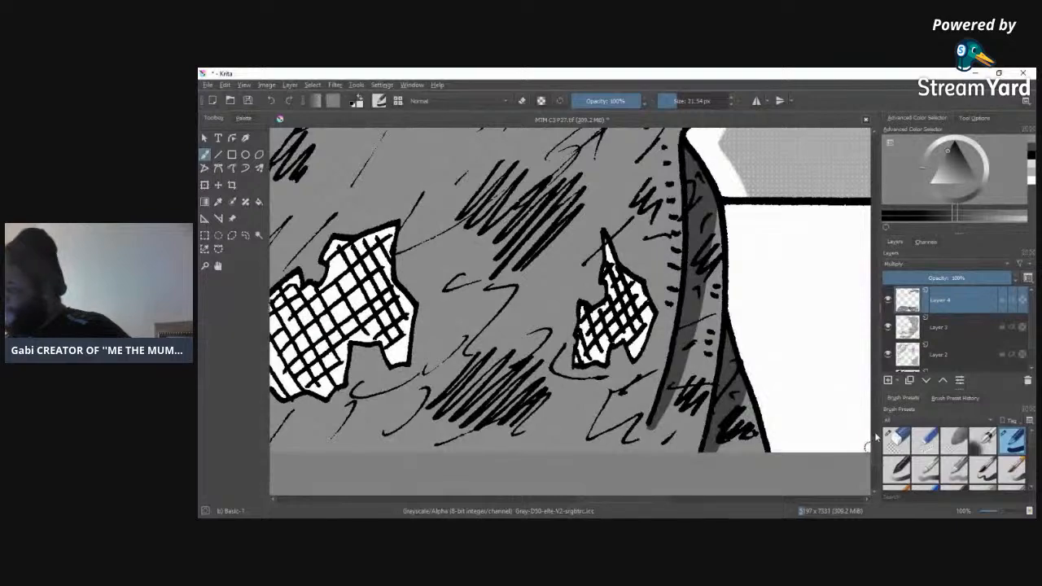
{"action": "scroll", "coordinate": [874, 446], "scroll_direction": "up", "scroll_amount": 10}
{"action": "scroll", "coordinate": [875, 419], "scroll_direction": "down", "scroll_amount": 3}
{"action": "left_click_drag", "start_coordinate": [1002, 513], "coordinate": [995, 514]}
{"action": "left_click_drag", "start_coordinate": [680, 503], "coordinate": [582, 498]}
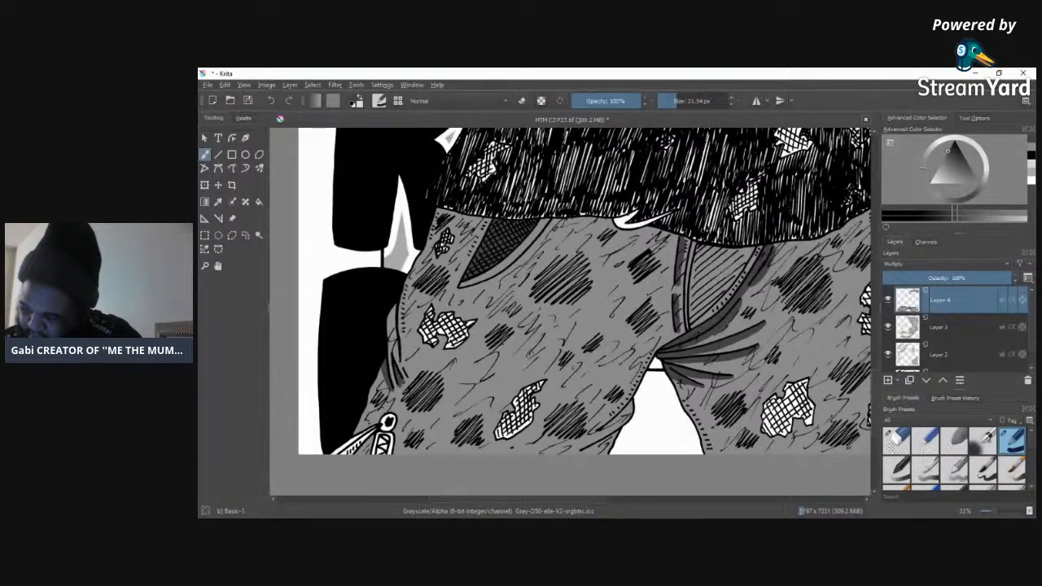
{"action": "left_click_drag", "start_coordinate": [405, 299], "coordinate": [404, 350]}
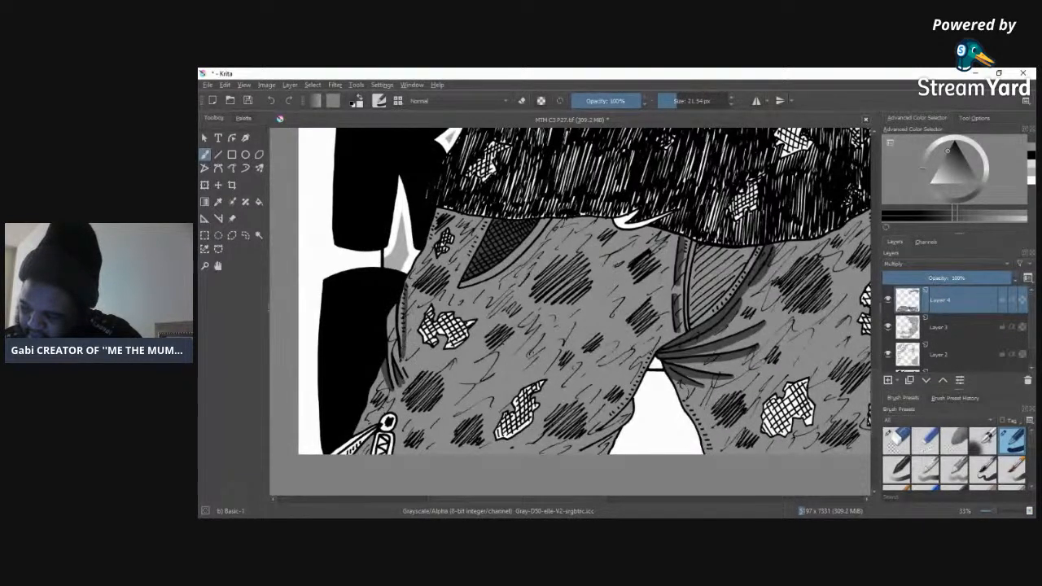
{"action": "left_click_drag", "start_coordinate": [402, 283], "coordinate": [404, 320]}
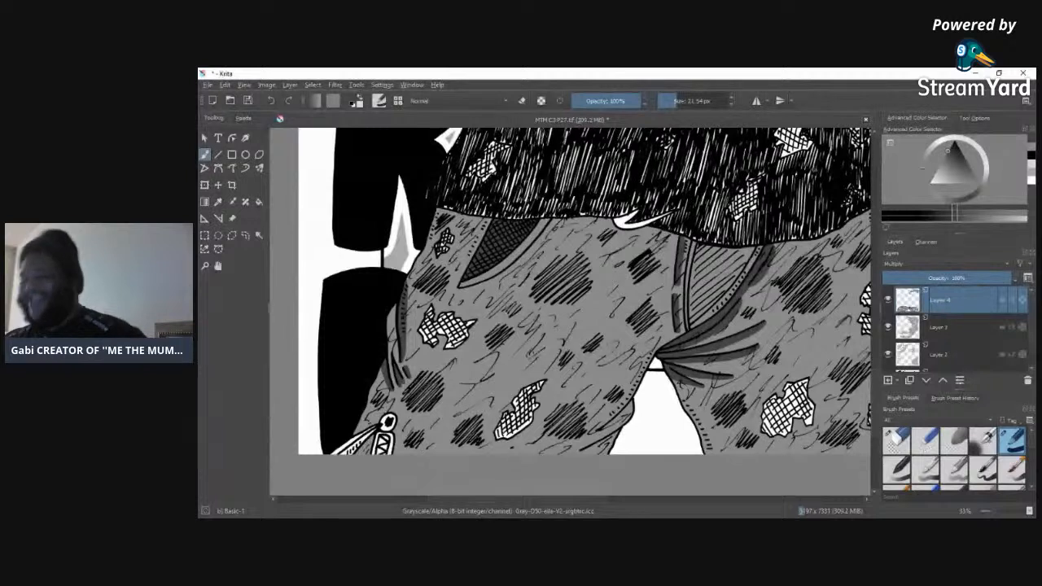
{"action": "left_click_drag", "start_coordinate": [595, 432], "coordinate": [632, 410]}
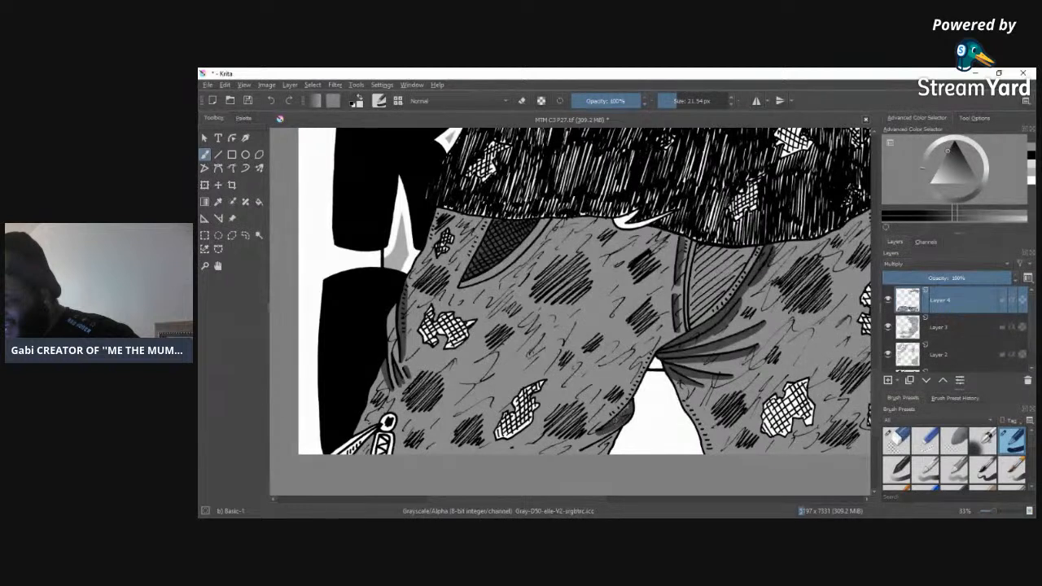
{"action": "mouse_move", "coordinate": [580, 453]}
{"action": "left_mouse_down"}
{"action": "mouse_move", "coordinate": [615, 437]}
{"action": "mouse_move", "coordinate": [594, 449]}
{"action": "mouse_move", "coordinate": [604, 445]}
{"action": "left_mouse_up"}
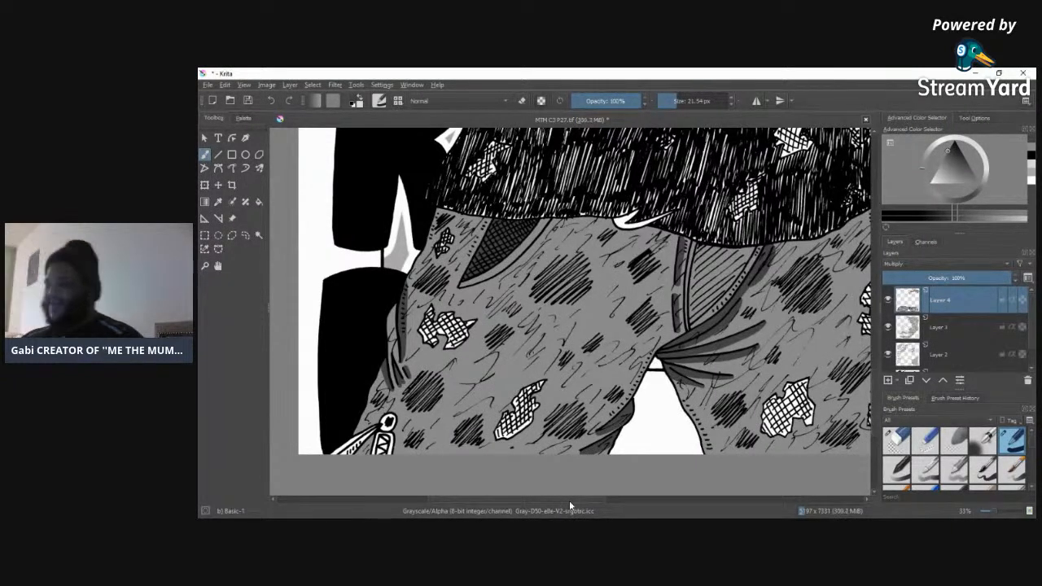
Step: Shade the gap between the two hanging straps with dark grey, add a shadow alongside the ring and strap, and clean up with the Eraser Circle
{"action": "left_click", "coordinate": [996, 511]}
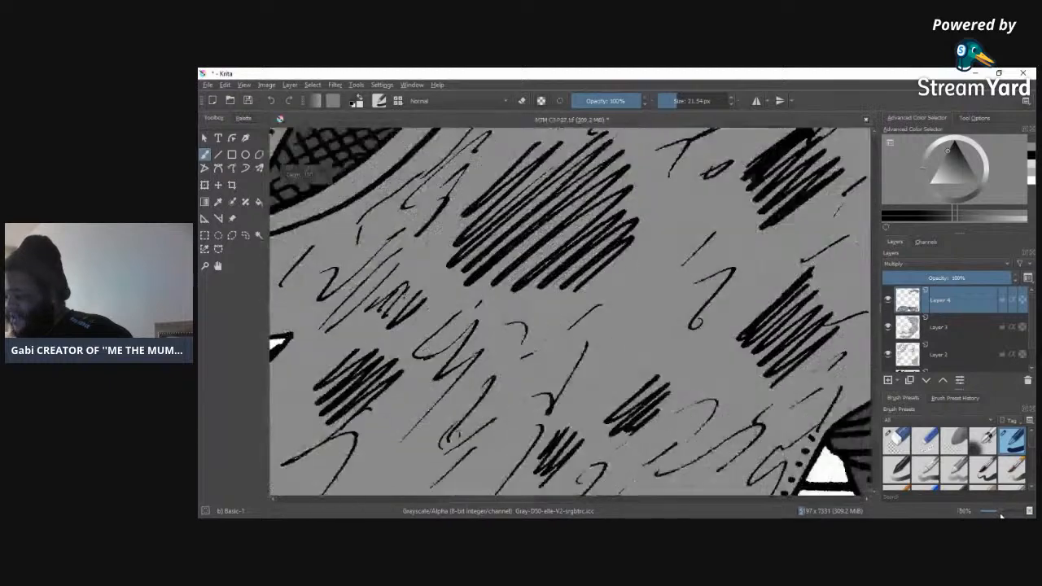
{"action": "left_click_drag", "start_coordinate": [876, 426], "coordinate": [878, 456]}
{"action": "left_click_drag", "start_coordinate": [518, 502], "coordinate": [437, 503]}
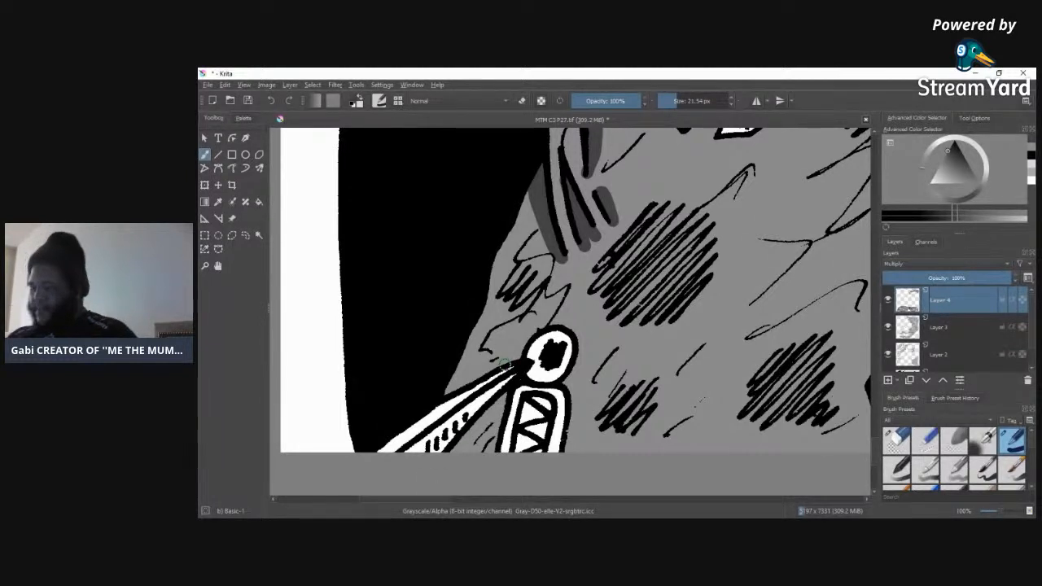
{"action": "mouse_move", "coordinate": [505, 403]}
{"action": "left_mouse_down"}
{"action": "mouse_move", "coordinate": [455, 452]}
{"action": "mouse_move", "coordinate": [505, 396]}
{"action": "left_mouse_up"}
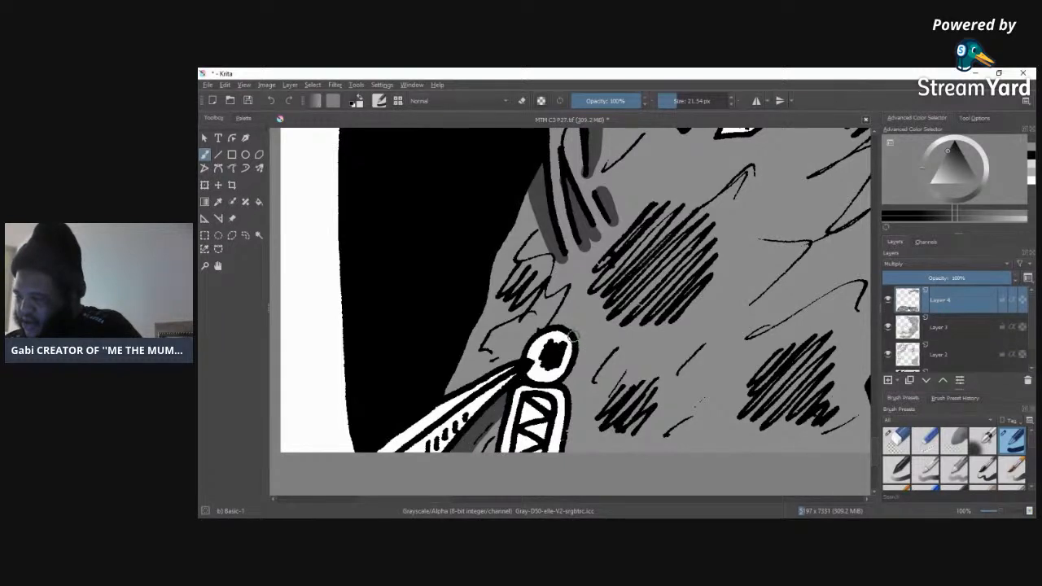
{"action": "mouse_move", "coordinate": [568, 333]}
{"action": "left_mouse_down"}
{"action": "mouse_move", "coordinate": [580, 384]}
{"action": "mouse_move", "coordinate": [571, 391]}
{"action": "mouse_move", "coordinate": [579, 367]}
{"action": "mouse_move", "coordinate": [566, 384]}
{"action": "mouse_move", "coordinate": [580, 343]}
{"action": "mouse_move", "coordinate": [573, 454]}
{"action": "mouse_move", "coordinate": [567, 399]}
{"action": "left_mouse_up"}
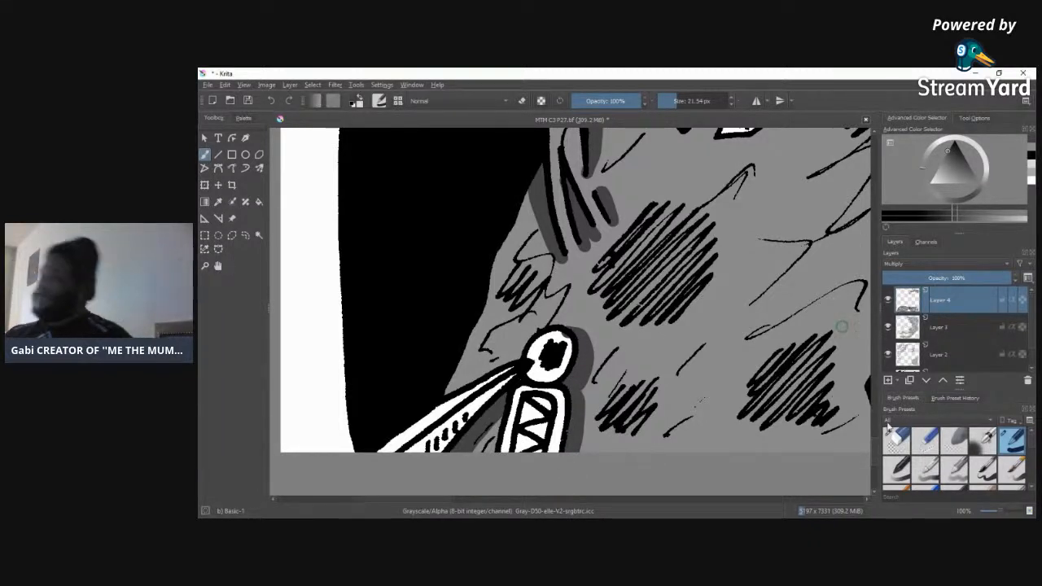
{"action": "left_click", "coordinate": [894, 443]}
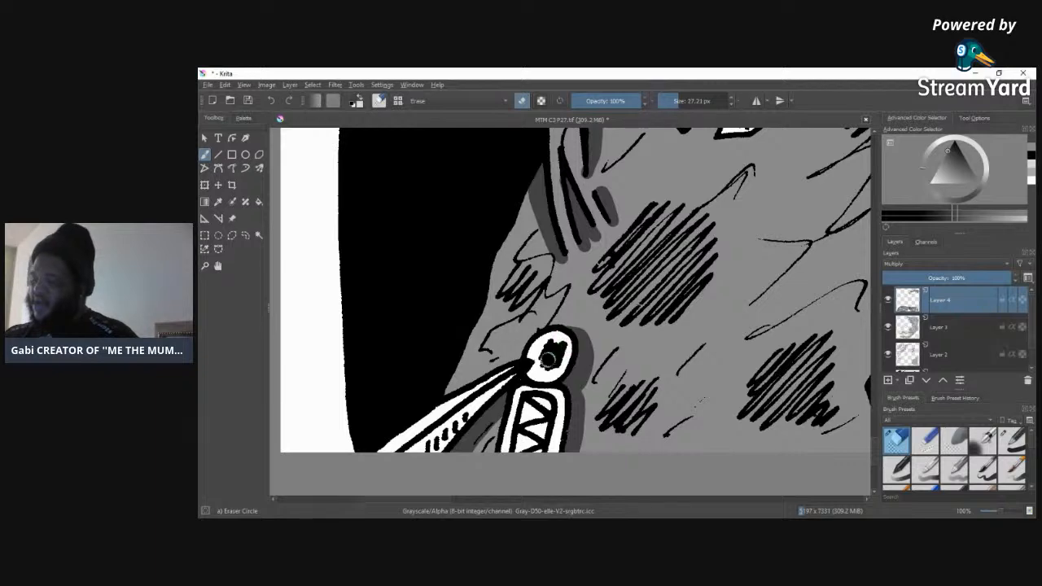
{"action": "left_click", "coordinate": [1010, 440]}
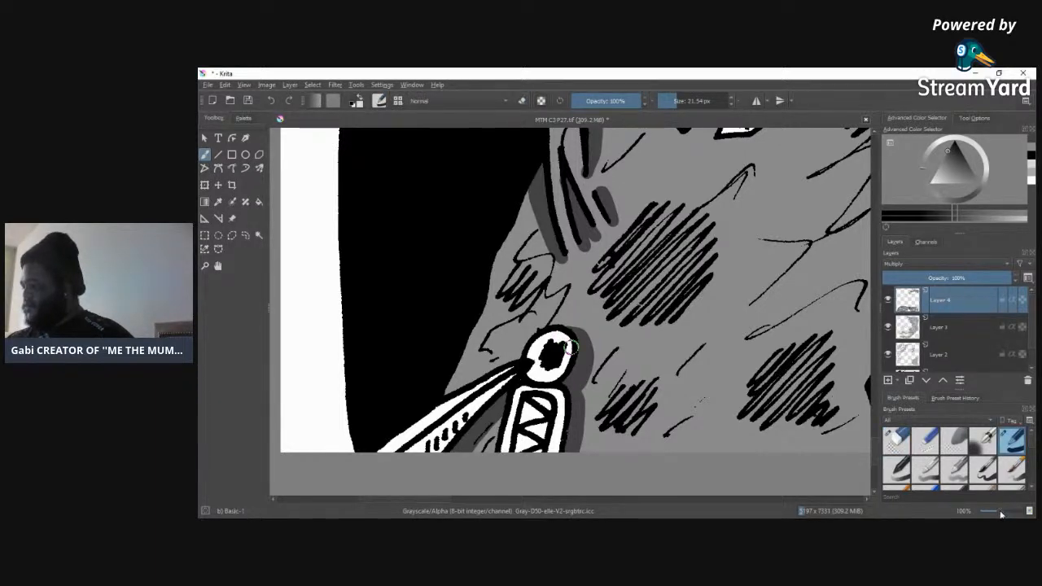
Step: Fill the area under the thumb and the small knuckle crease of the clasped hands with a lighter grey, using the 21.54 px brush
{"action": "left_click_drag", "start_coordinate": [998, 515], "coordinate": [993, 515]}
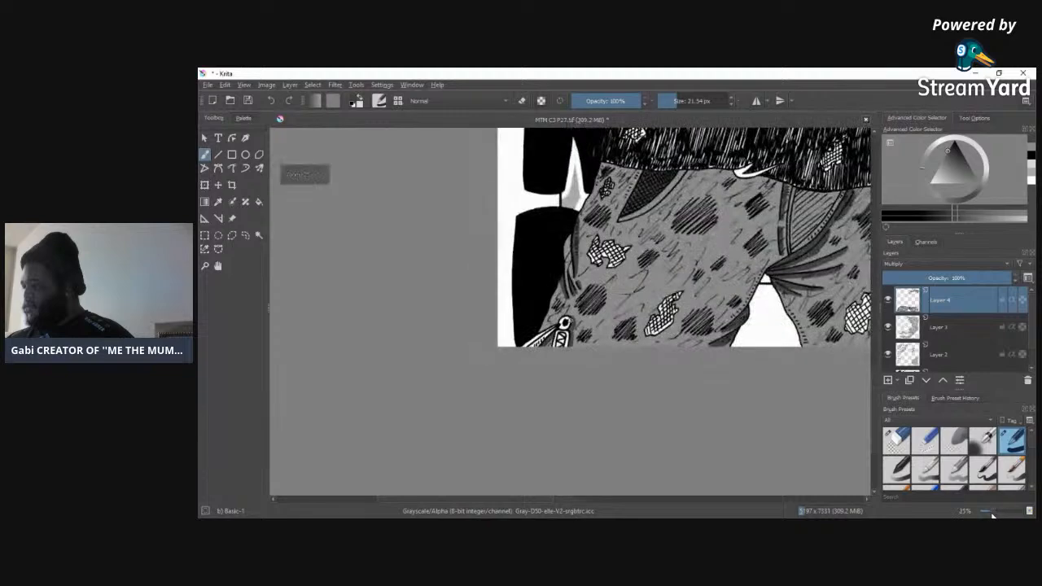
{"action": "left_click_drag", "start_coordinate": [483, 498], "coordinate": [564, 494]}
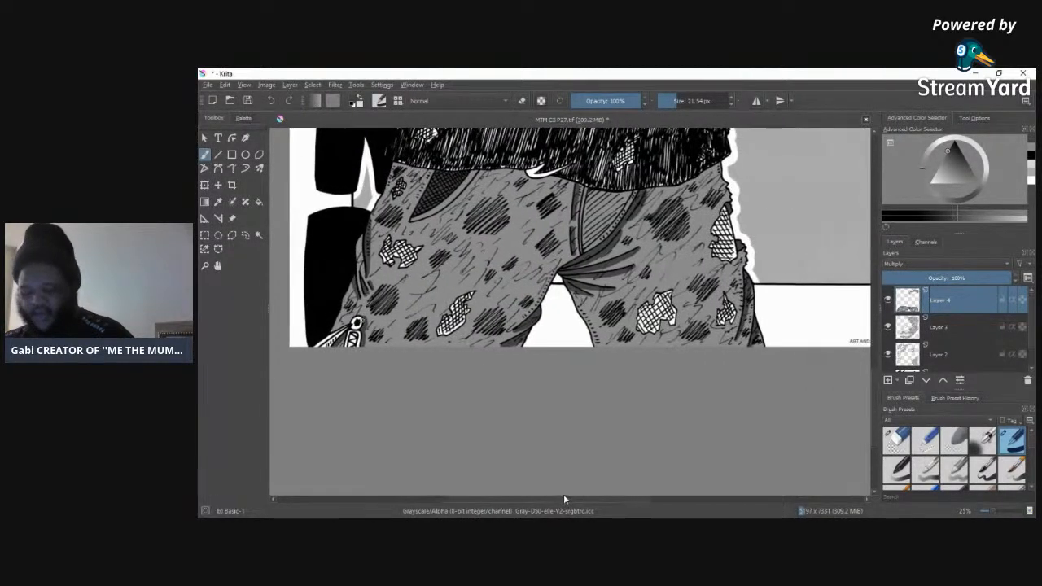
{"action": "mouse_move", "coordinate": [875, 382]}
{"action": "left_mouse_down"}
{"action": "mouse_move", "coordinate": [878, 262]}
{"action": "mouse_move", "coordinate": [882, 383]}
{"action": "mouse_move", "coordinate": [890, 261]}
{"action": "mouse_move", "coordinate": [892, 279]}
{"action": "left_mouse_up"}
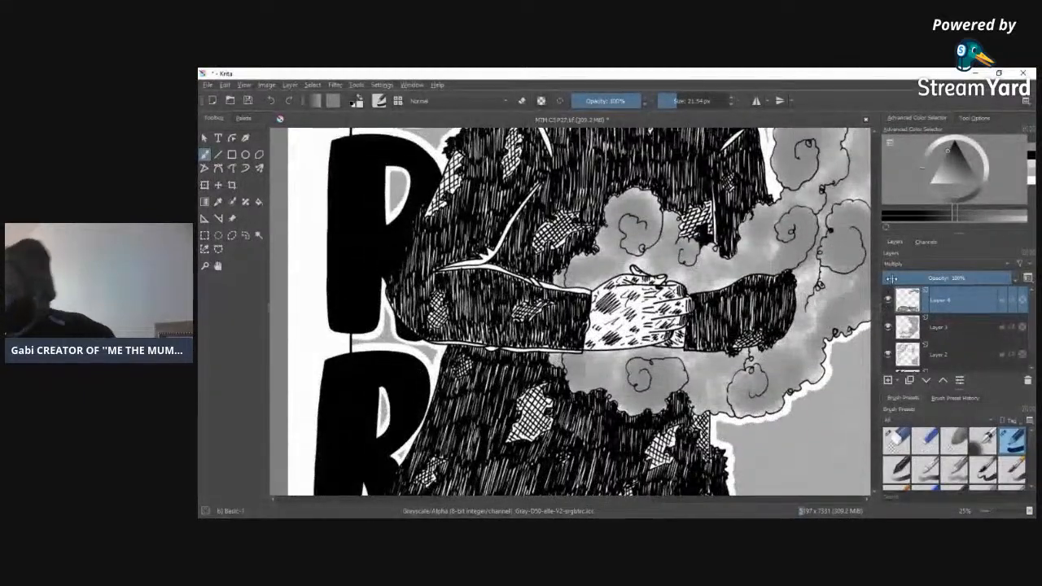
{"action": "left_click", "coordinate": [1033, 149]}
{"action": "left_click", "coordinate": [1033, 172]}
{"action": "left_click", "coordinate": [1032, 153]}
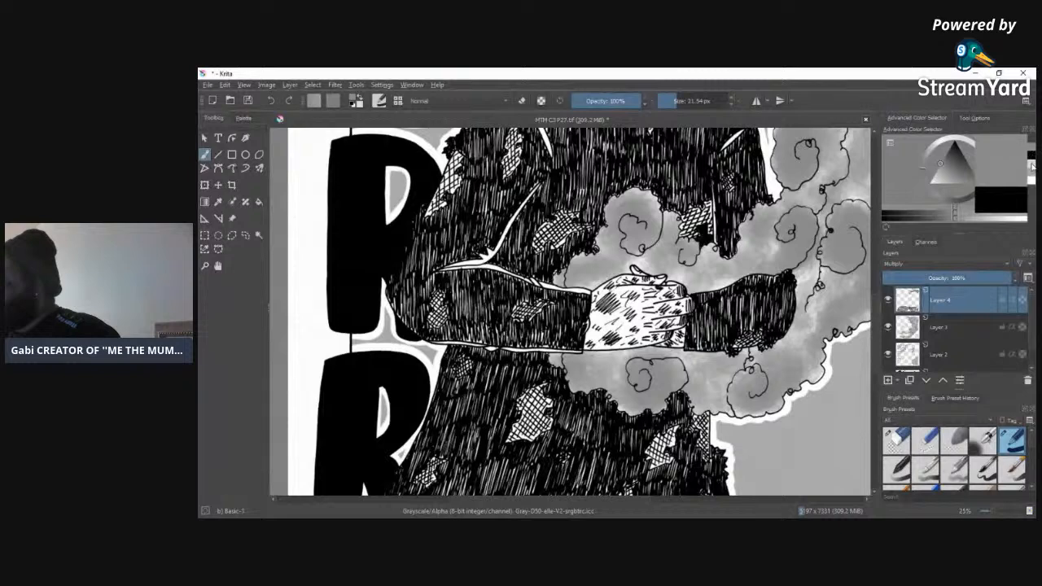
{"action": "left_click", "coordinate": [1033, 167]}
{"action": "left_click", "coordinate": [1033, 175]}
{"action": "left_click", "coordinate": [1033, 169]}
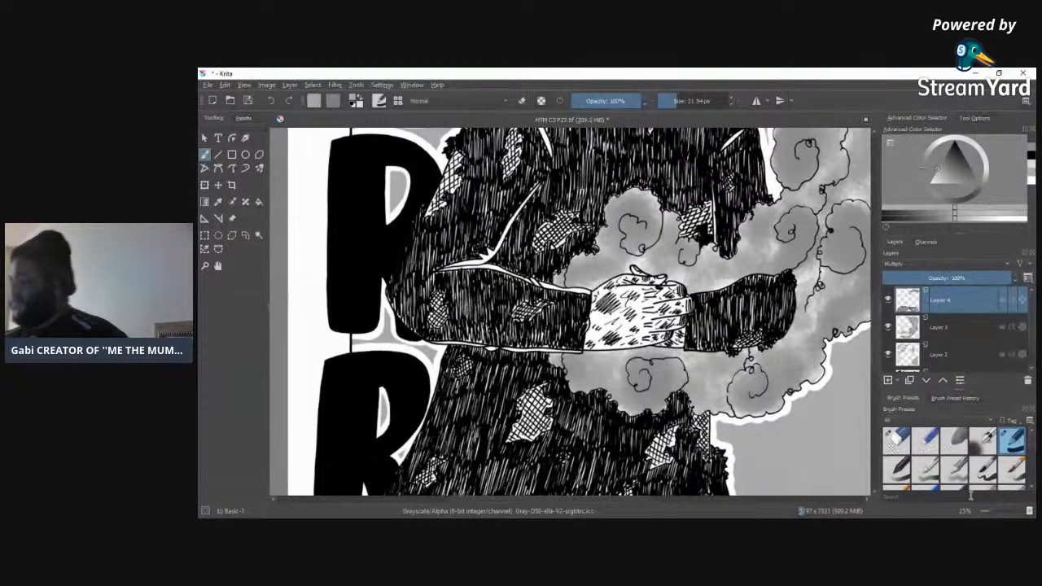
{"action": "left_click", "coordinate": [999, 514]}
{"action": "left_click", "coordinate": [1000, 513]}
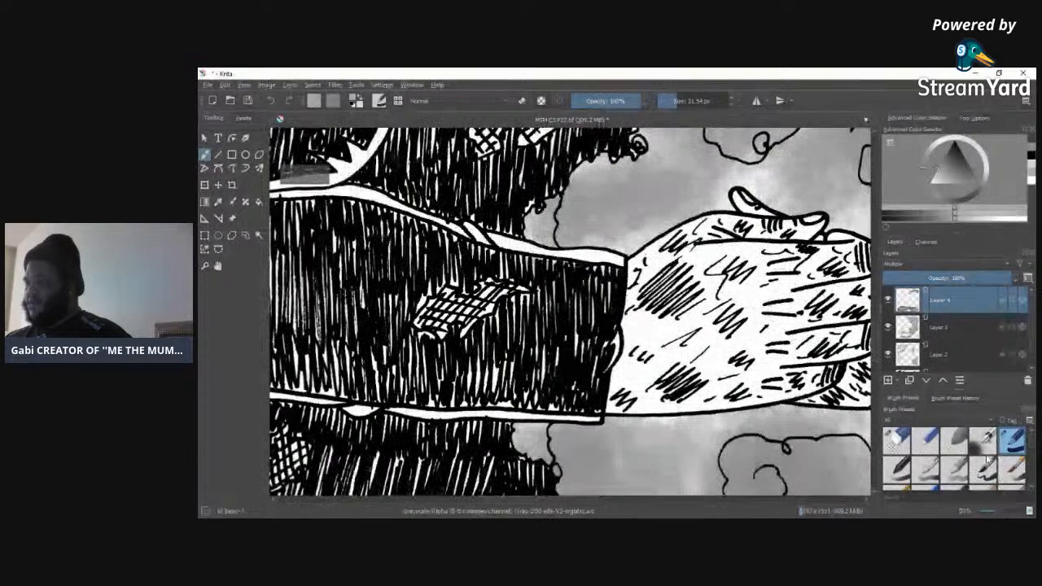
{"action": "left_click_drag", "start_coordinate": [523, 501], "coordinate": [581, 505]}
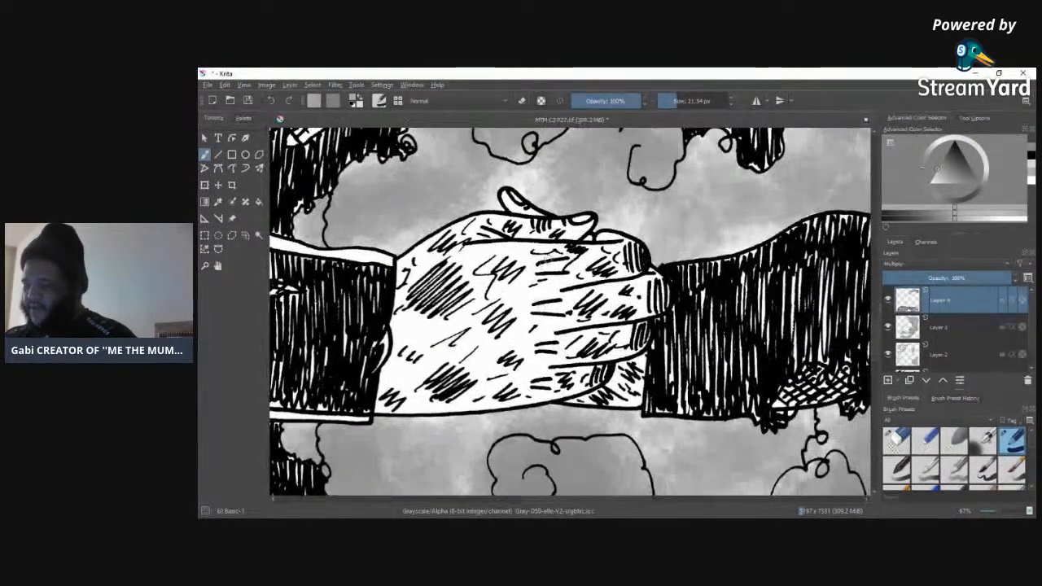
{"action": "left_click_drag", "start_coordinate": [539, 268], "coordinate": [564, 263]}
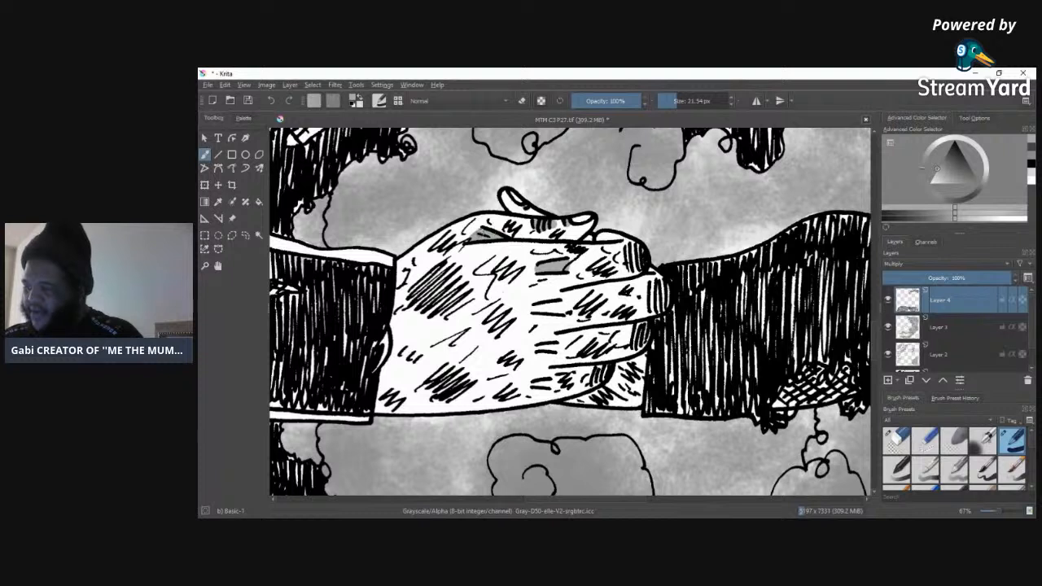
{"action": "mouse_move", "coordinate": [498, 225]}
{"action": "left_mouse_down"}
{"action": "mouse_move", "coordinate": [489, 230]}
{"action": "mouse_move", "coordinate": [562, 239]}
{"action": "mouse_move", "coordinate": [498, 233]}
{"action": "left_mouse_up"}
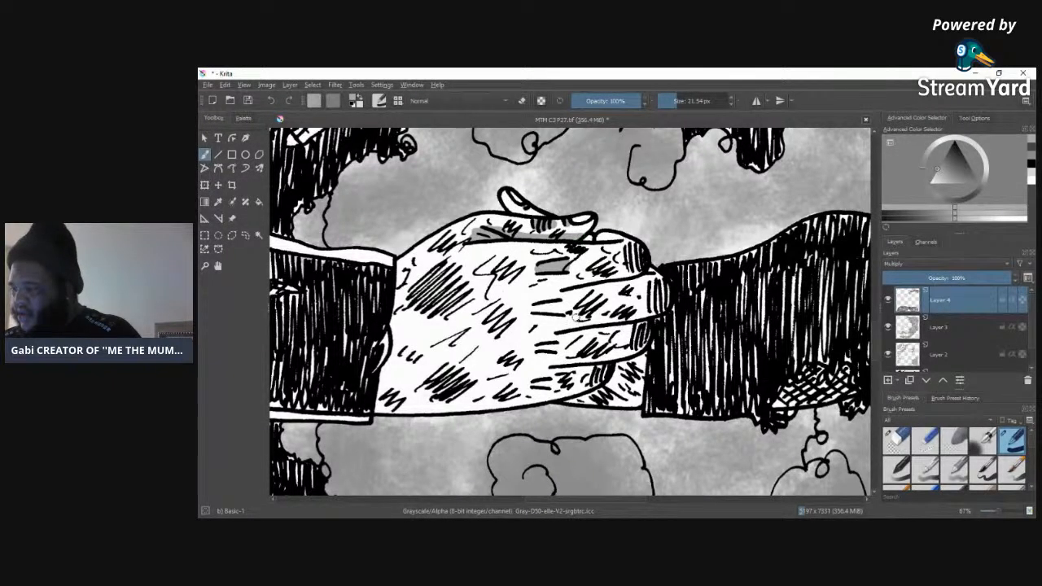
Step: Erase the stray grey at the base of the thumb with the Eraser Circle and return to the Basic-1 brush
{"action": "left_click", "coordinate": [896, 440]}
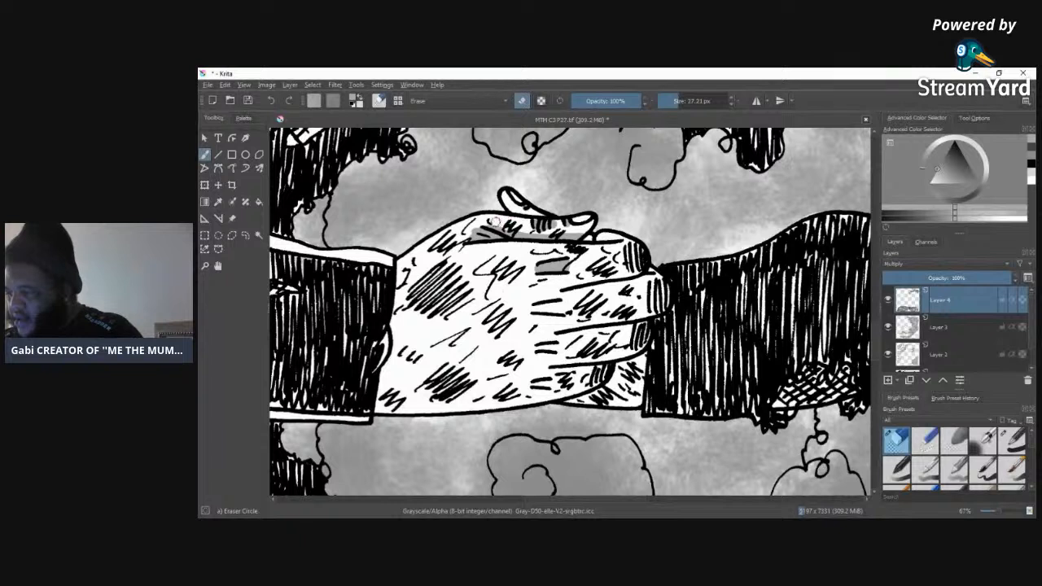
{"action": "mouse_move", "coordinate": [482, 223]}
{"action": "left_mouse_down"}
{"action": "mouse_move", "coordinate": [509, 223]}
{"action": "mouse_move", "coordinate": [489, 222]}
{"action": "left_mouse_up"}
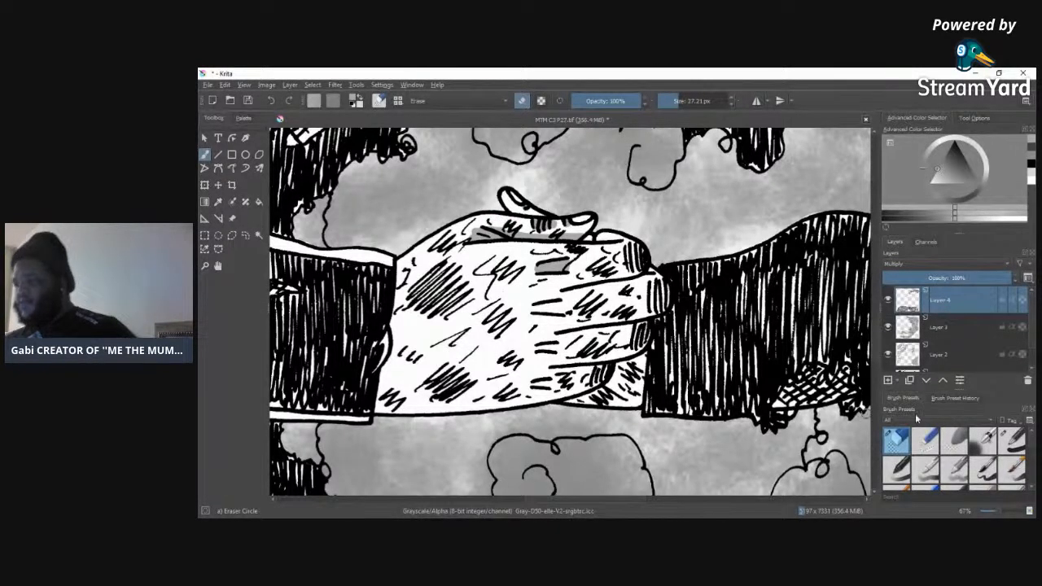
{"action": "left_click", "coordinate": [1011, 440]}
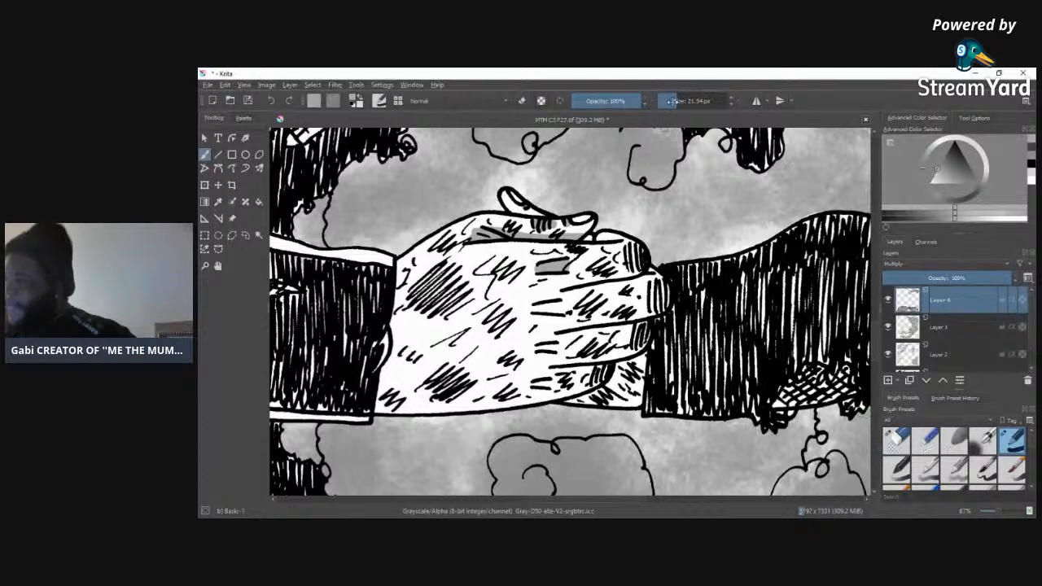
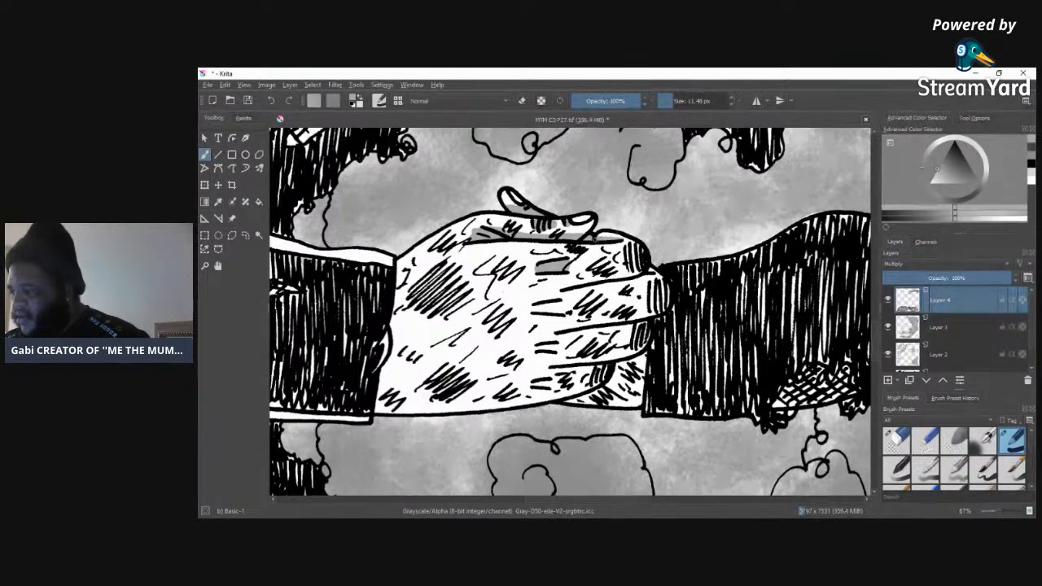
Step: Shade the fingertips of the clasped hands and the patch of hand below the little finger with grey, using the 11.48 px brush
{"action": "mouse_move", "coordinate": [628, 247]}
{"action": "left_mouse_down"}
{"action": "mouse_move", "coordinate": [640, 247]}
{"action": "mouse_move", "coordinate": [658, 308]}
{"action": "mouse_move", "coordinate": [666, 287]}
{"action": "left_mouse_up"}
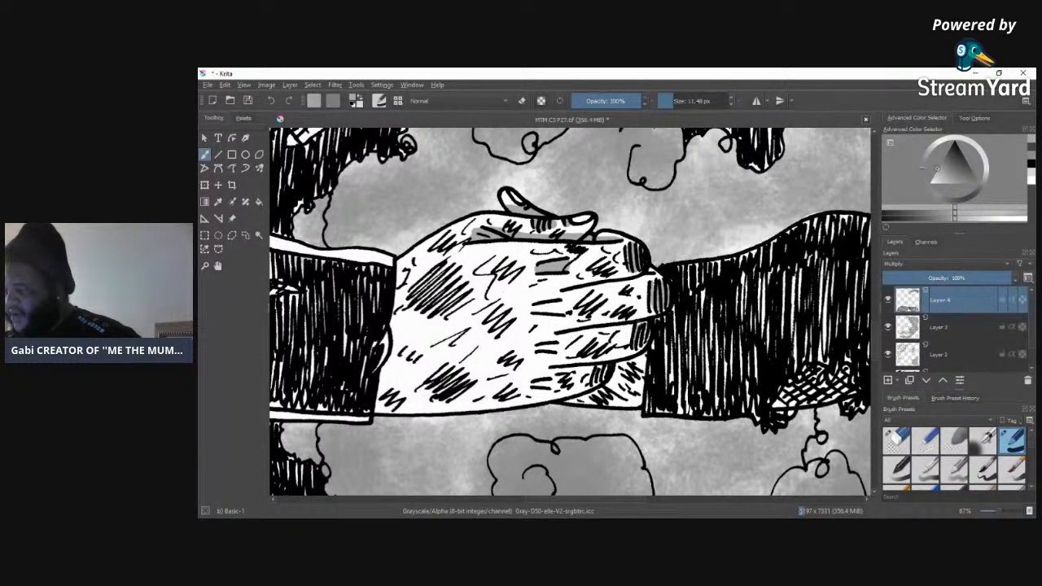
{"action": "left_click_drag", "start_coordinate": [641, 327], "coordinate": [647, 345]}
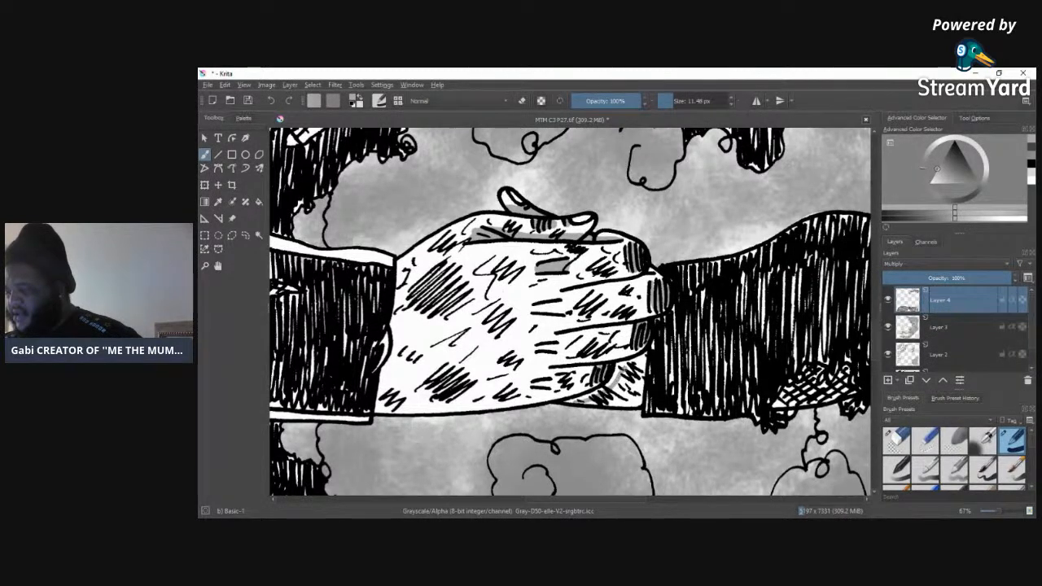
{"action": "left_click_drag", "start_coordinate": [649, 355], "coordinate": [633, 362]}
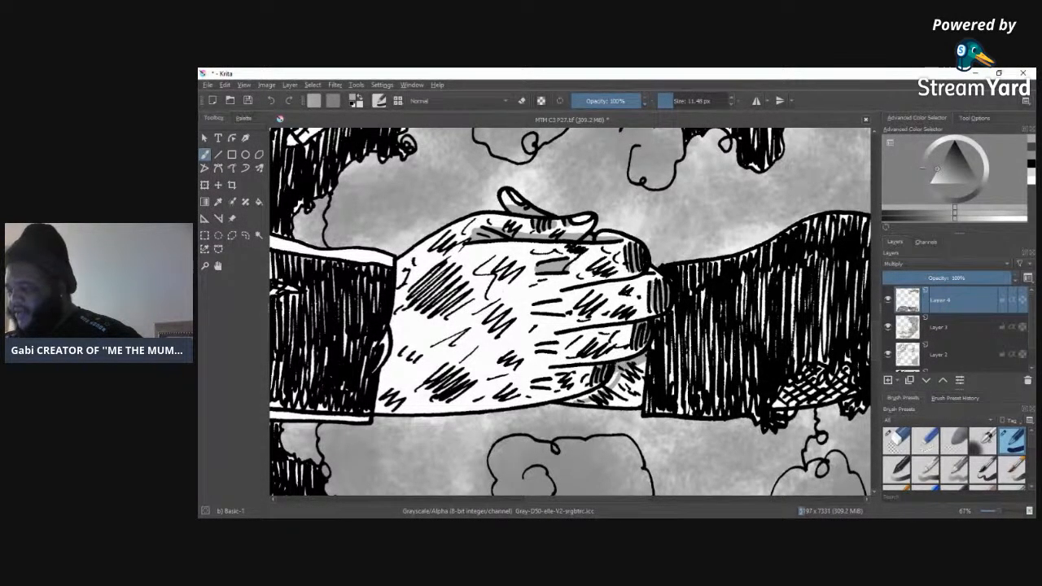
{"action": "left_click_drag", "start_coordinate": [610, 383], "coordinate": [573, 402]}
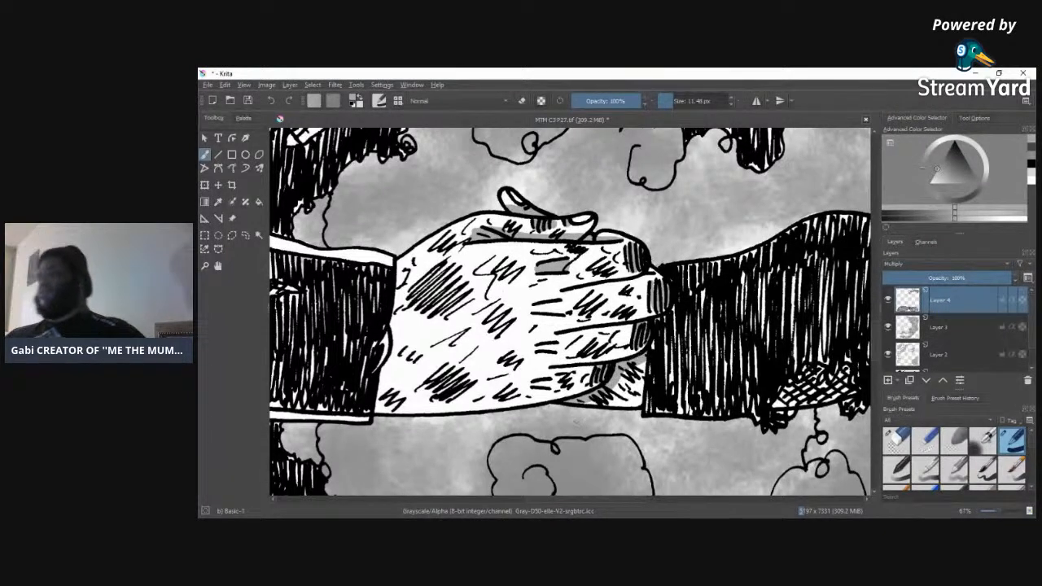
Step: Add grey shadows along the lines between the fingers and fill the small knuckle creases of the clasped hands
{"action": "mouse_move", "coordinate": [553, 371]}
{"action": "left_mouse_down"}
{"action": "mouse_move", "coordinate": [612, 366]}
{"action": "mouse_move", "coordinate": [556, 372]}
{"action": "left_mouse_up"}
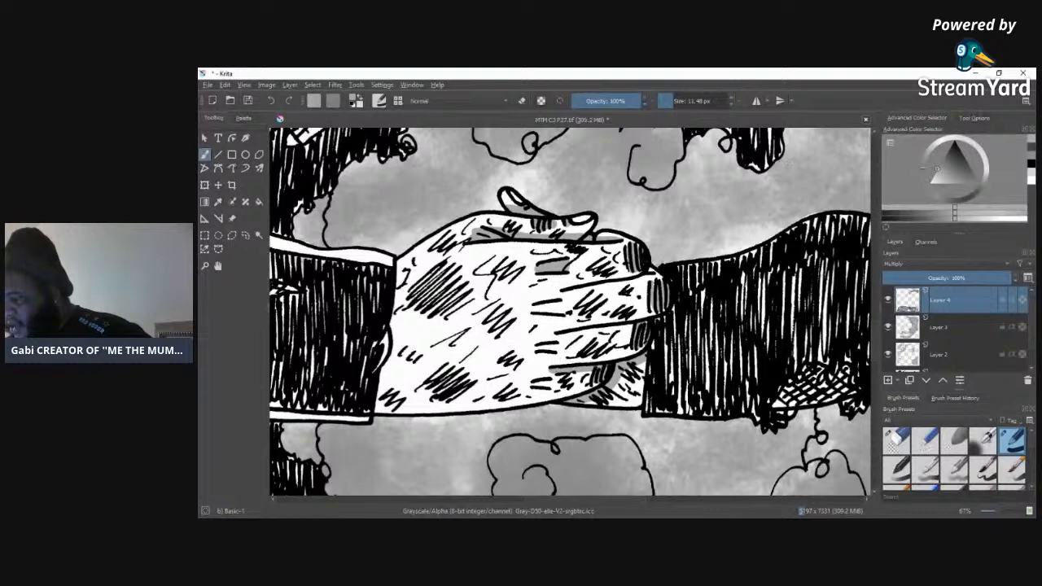
{"action": "mouse_move", "coordinate": [556, 335]}
{"action": "left_mouse_down"}
{"action": "mouse_move", "coordinate": [648, 325]}
{"action": "mouse_move", "coordinate": [559, 336]}
{"action": "left_mouse_up"}
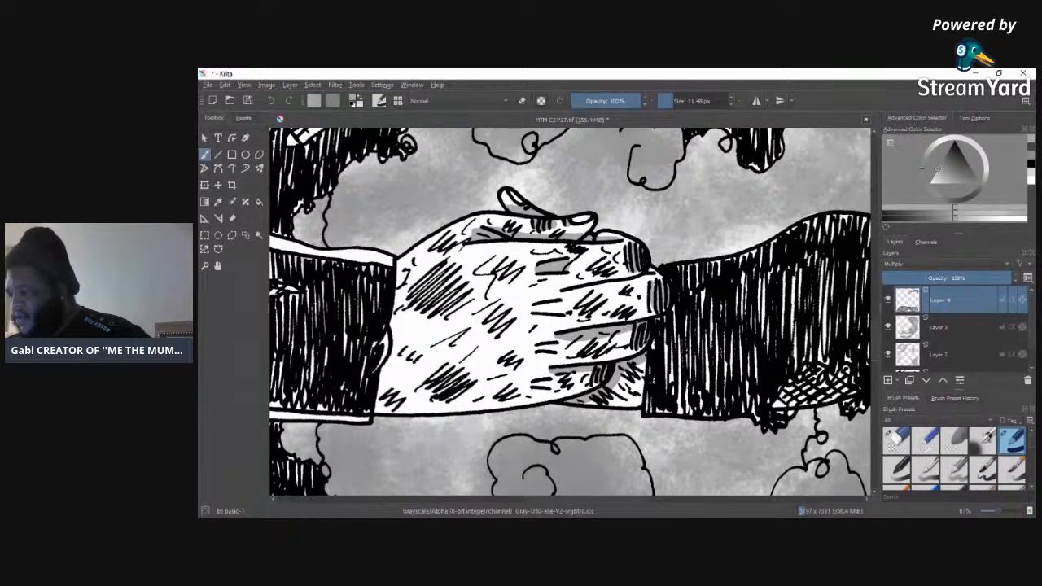
{"action": "mouse_move", "coordinate": [561, 294]}
{"action": "left_mouse_down"}
{"action": "mouse_move", "coordinate": [654, 278]}
{"action": "mouse_move", "coordinate": [580, 290]}
{"action": "mouse_move", "coordinate": [610, 285]}
{"action": "left_mouse_up"}
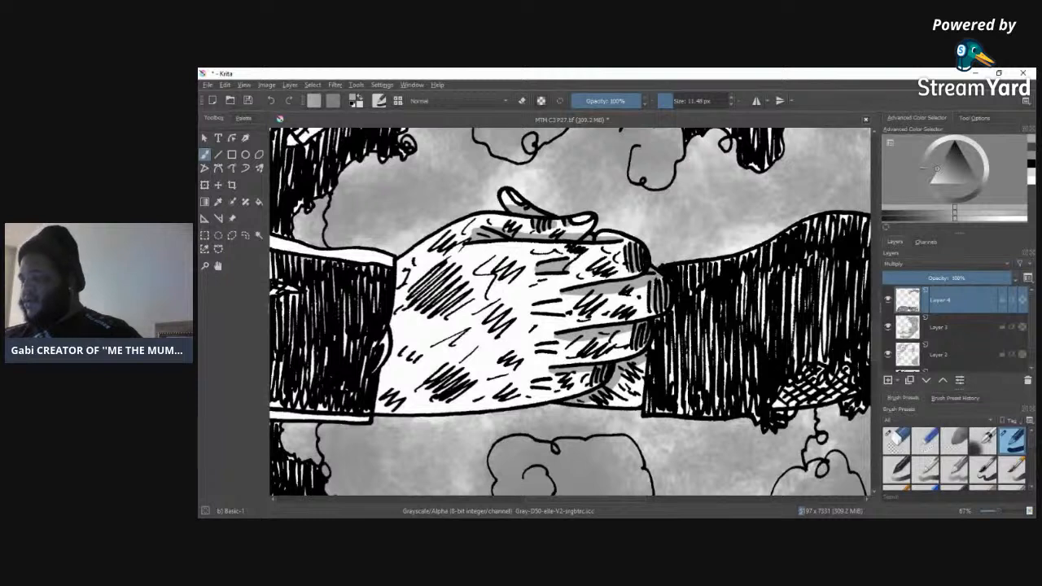
{"action": "mouse_move", "coordinate": [558, 300]}
{"action": "left_mouse_down"}
{"action": "mouse_move", "coordinate": [562, 314]}
{"action": "mouse_move", "coordinate": [542, 309]}
{"action": "mouse_move", "coordinate": [562, 303]}
{"action": "left_mouse_up"}
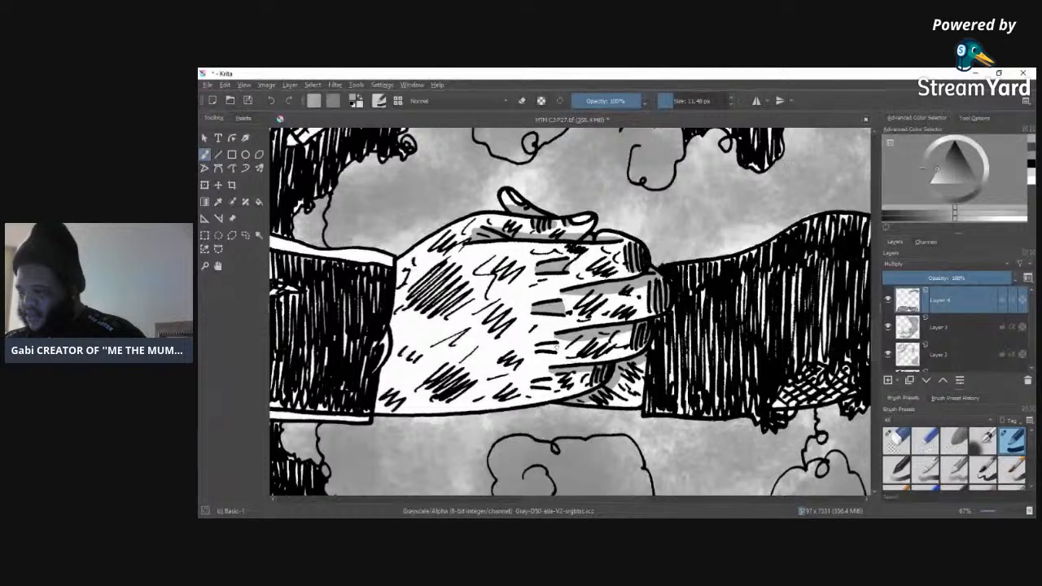
{"action": "left_click_drag", "start_coordinate": [537, 348], "coordinate": [558, 347]}
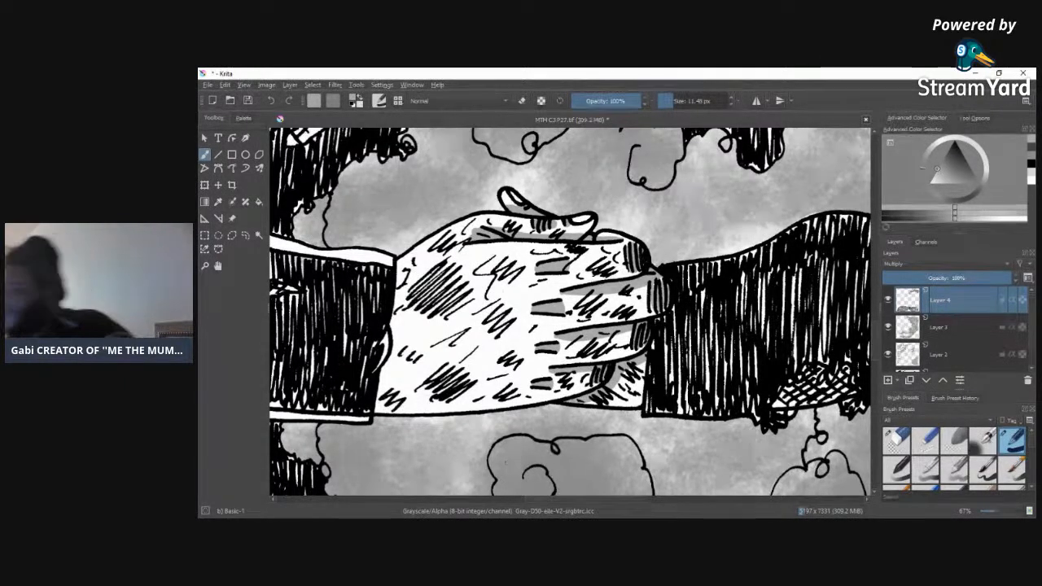
Step: Shade the collar with grey along both seam lines and in the shadow beneath the large mask filter
{"action": "left_click_drag", "start_coordinate": [876, 346], "coordinate": [878, 262]}
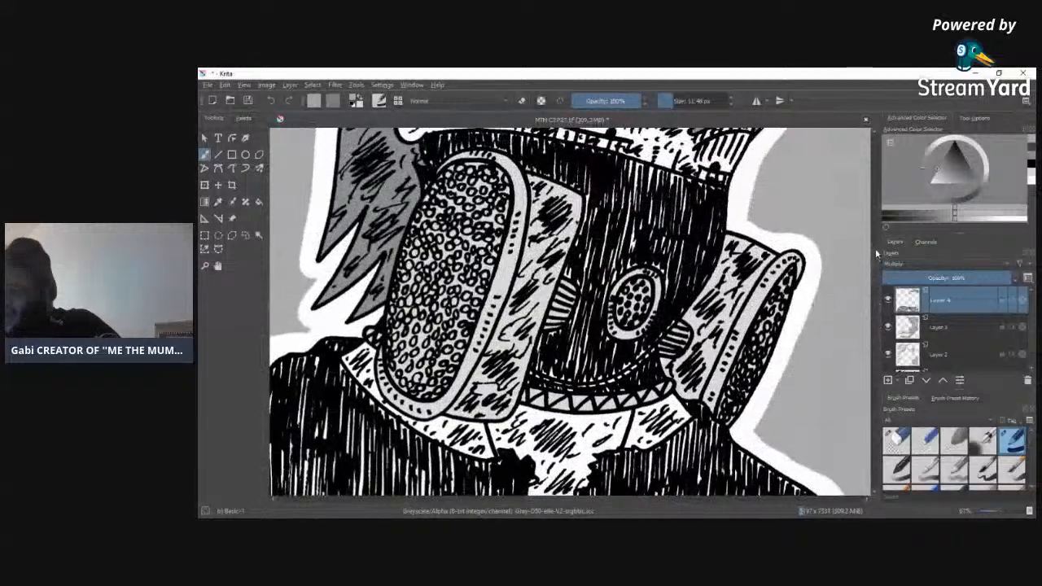
{"action": "mouse_move", "coordinate": [626, 413]}
{"action": "left_mouse_down"}
{"action": "mouse_move", "coordinate": [621, 444]}
{"action": "mouse_move", "coordinate": [629, 418]}
{"action": "left_mouse_up"}
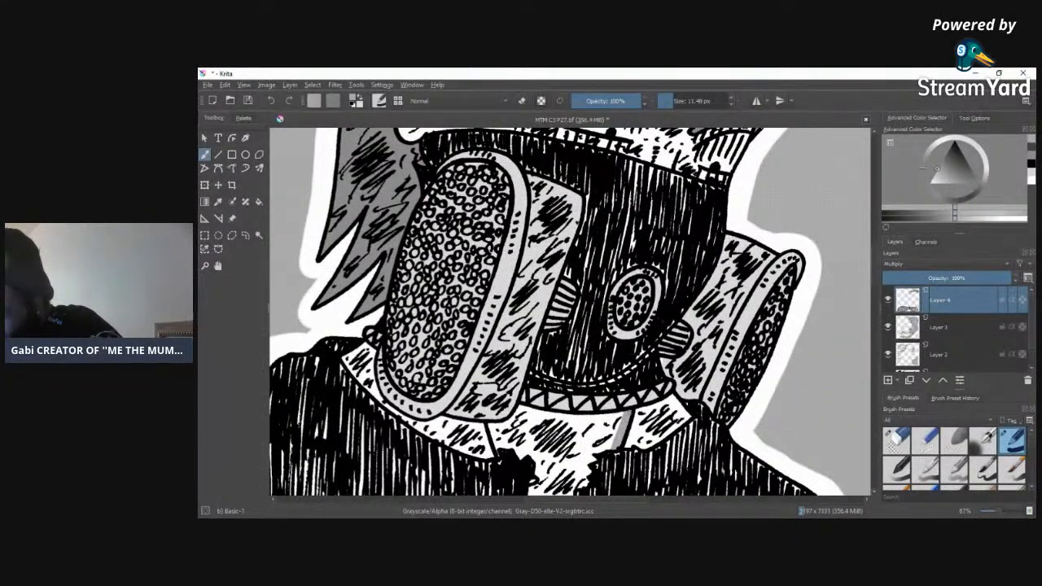
{"action": "left_click_drag", "start_coordinate": [492, 423], "coordinate": [498, 441]}
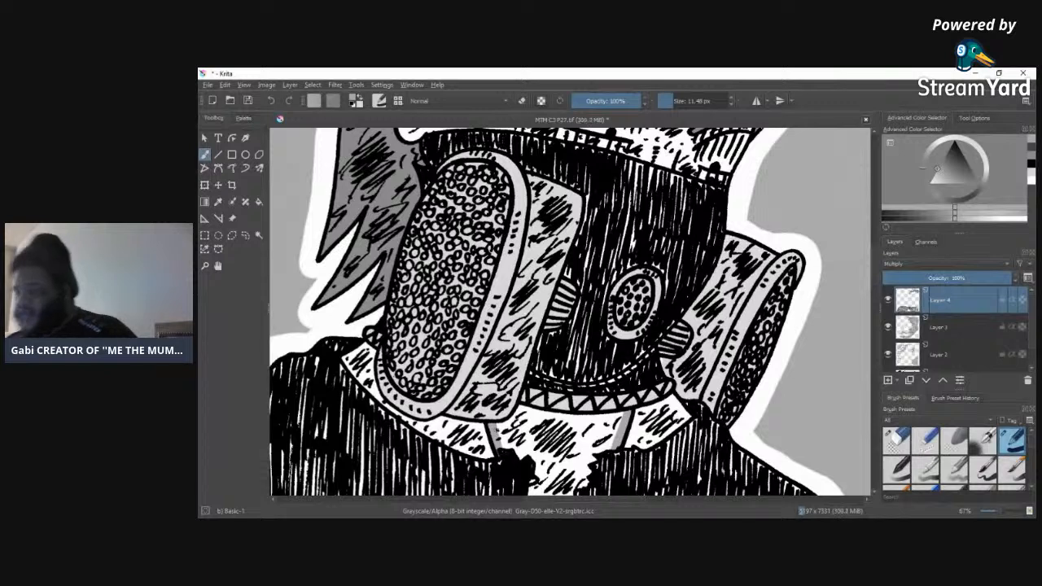
{"action": "mouse_move", "coordinate": [530, 408]}
{"action": "left_mouse_down"}
{"action": "mouse_move", "coordinate": [519, 425]}
{"action": "mouse_move", "coordinate": [415, 428]}
{"action": "left_mouse_up"}
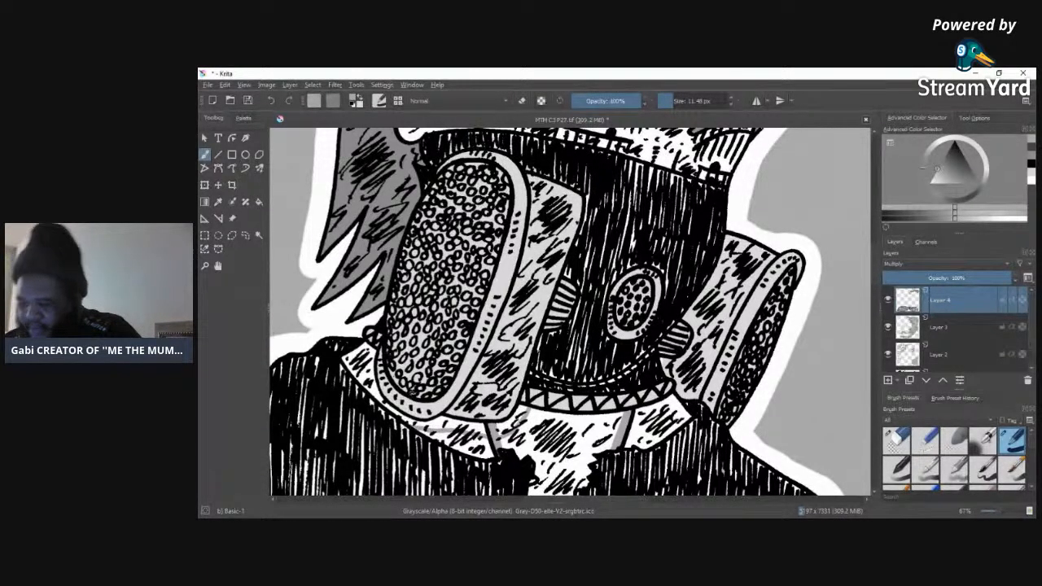
{"action": "mouse_move", "coordinate": [370, 346]}
{"action": "left_mouse_down"}
{"action": "mouse_move", "coordinate": [374, 398]}
{"action": "mouse_move", "coordinate": [375, 378]}
{"action": "left_mouse_up"}
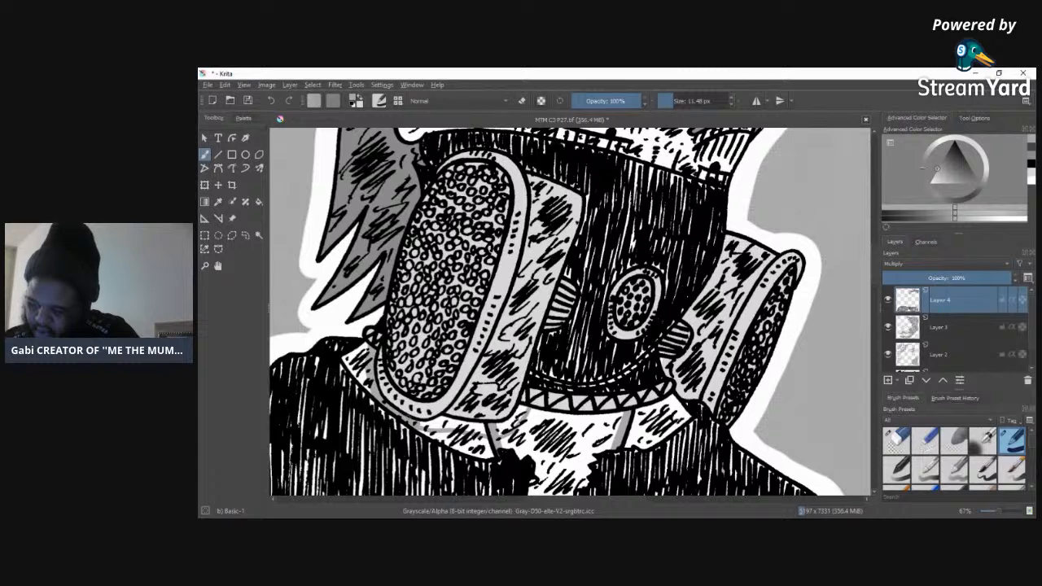
{"action": "left_click_drag", "start_coordinate": [424, 426], "coordinate": [456, 427]}
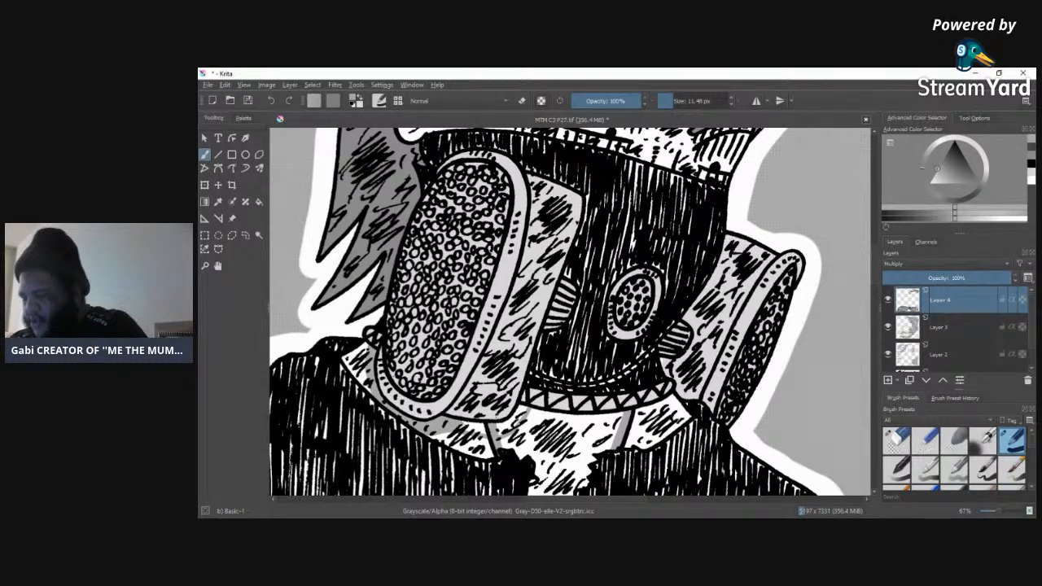
{"action": "mouse_move", "coordinate": [469, 424]}
{"action": "left_mouse_down"}
{"action": "mouse_move", "coordinate": [489, 434]}
{"action": "mouse_move", "coordinate": [516, 423]}
{"action": "left_mouse_up"}
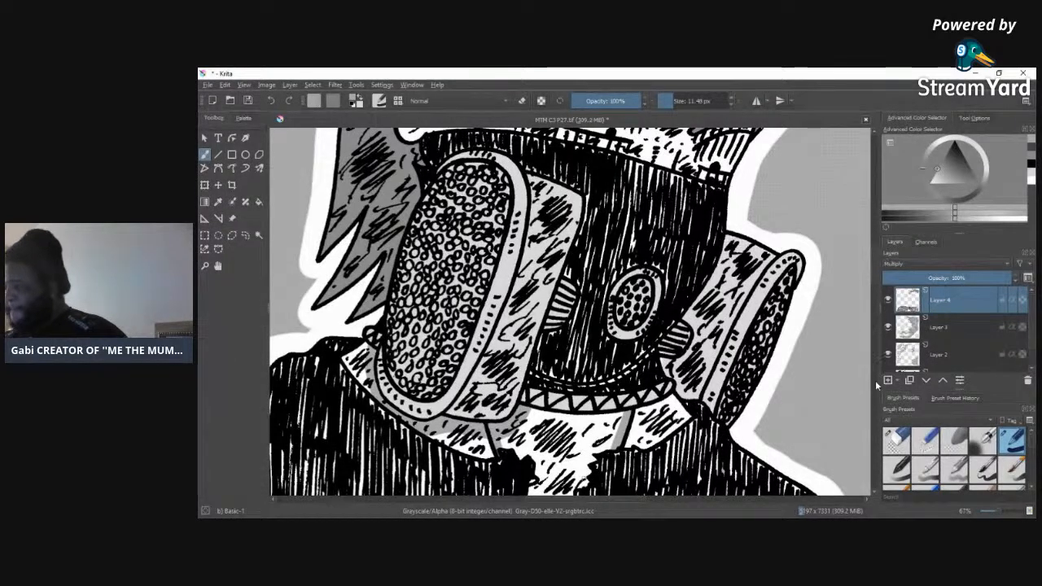
Step: Shade the inner fold of the character's ear with grey, using a 23.33 px brush
{"action": "left_click_drag", "start_coordinate": [875, 261], "coordinate": [879, 241]}
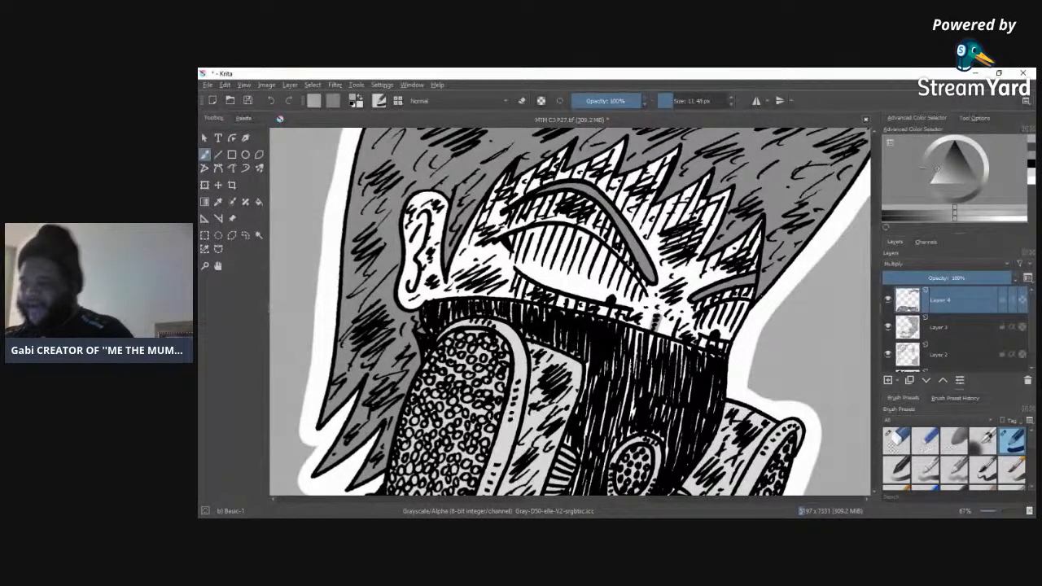
{"action": "left_click", "coordinate": [677, 102]}
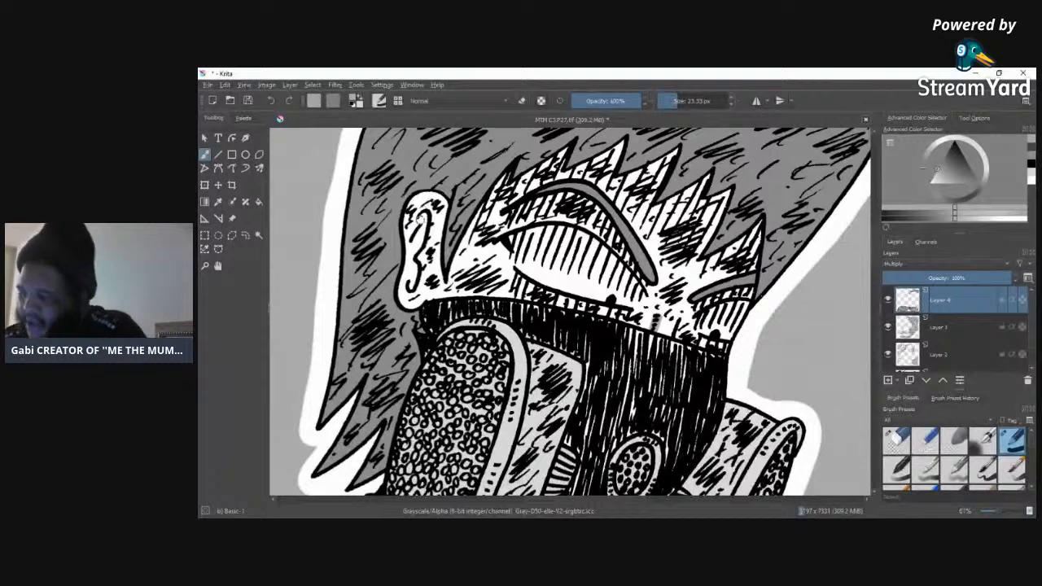
{"action": "mouse_move", "coordinate": [423, 215]}
{"action": "left_mouse_down"}
{"action": "mouse_move", "coordinate": [413, 287]}
{"action": "mouse_move", "coordinate": [423, 217]}
{"action": "left_mouse_up"}
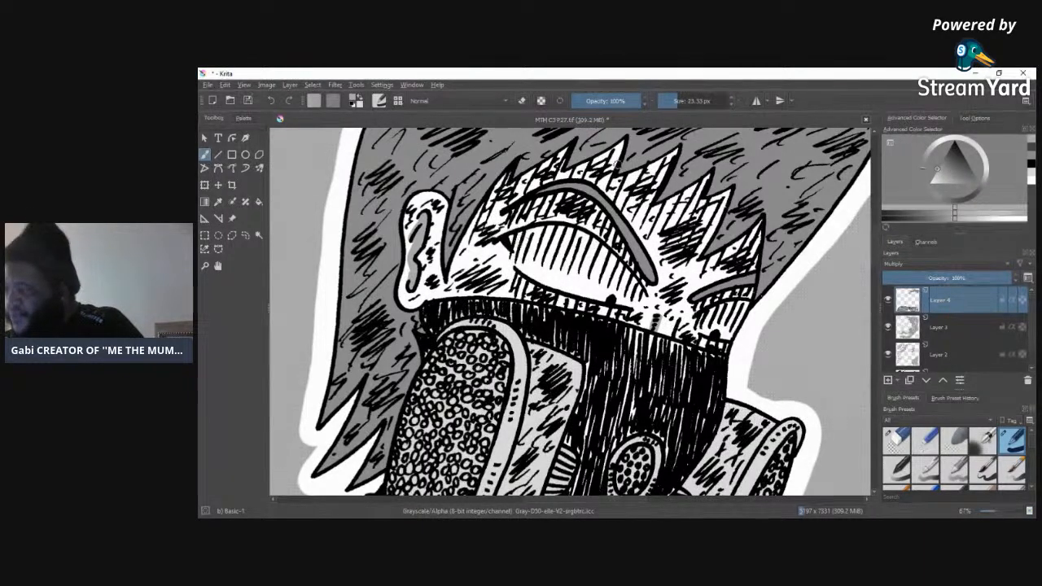
Step: Add grey shadow strokes around both eyes, covering the hatched eyelids, under the eyebrow and along the mask's upper edge, with a 16.71 px brush
{"action": "mouse_move", "coordinate": [517, 237]}
{"action": "left_mouse_down"}
{"action": "mouse_move", "coordinate": [547, 232]}
{"action": "mouse_move", "coordinate": [596, 246]}
{"action": "mouse_move", "coordinate": [639, 301]}
{"action": "left_mouse_up"}
{"action": "mouse_move", "coordinate": [529, 202]}
{"action": "left_mouse_down"}
{"action": "mouse_move", "coordinate": [542, 220]}
{"action": "mouse_move", "coordinate": [578, 199]}
{"action": "mouse_move", "coordinate": [627, 260]}
{"action": "left_mouse_up"}
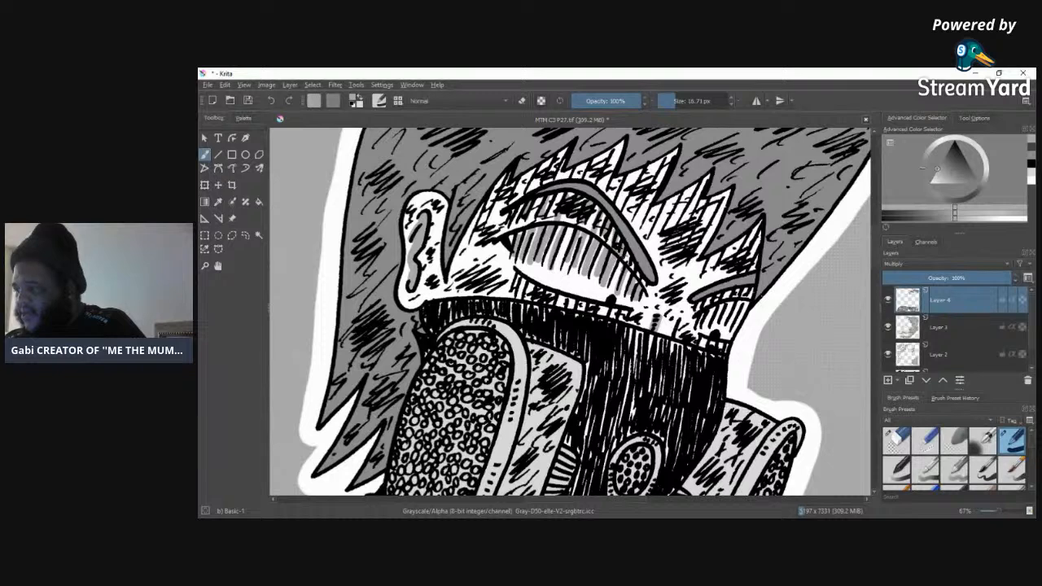
{"action": "mouse_move", "coordinate": [565, 279]}
{"action": "left_mouse_down"}
{"action": "mouse_move", "coordinate": [521, 286]}
{"action": "mouse_move", "coordinate": [625, 325]}
{"action": "left_mouse_up"}
{"action": "mouse_move", "coordinate": [709, 335]}
{"action": "left_mouse_down"}
{"action": "mouse_move", "coordinate": [733, 305]}
{"action": "mouse_move", "coordinate": [746, 324]}
{"action": "mouse_move", "coordinate": [738, 290]}
{"action": "left_mouse_up"}
{"action": "left_click_drag", "start_coordinate": [698, 350], "coordinate": [726, 348]}
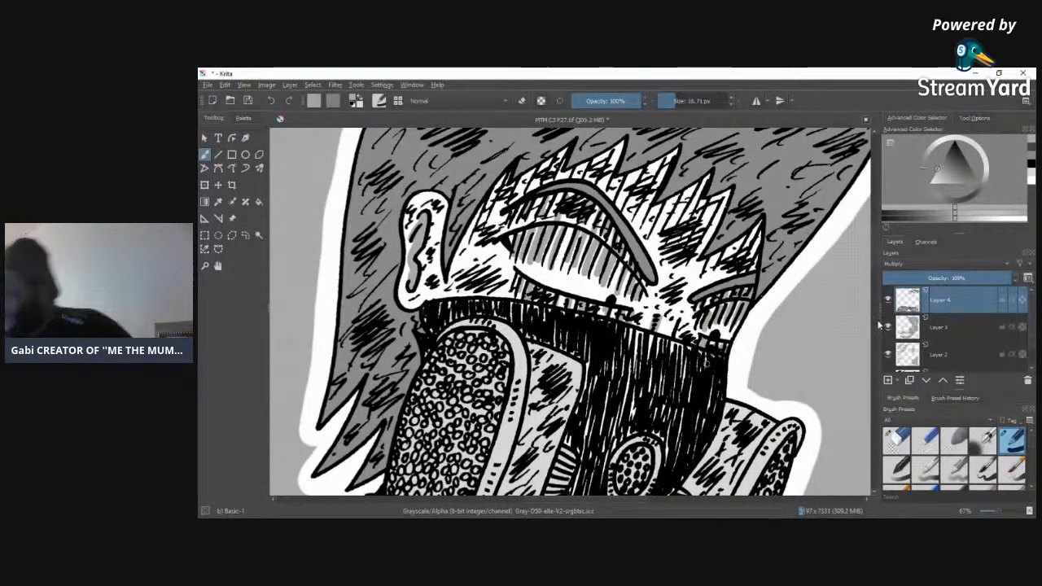
Step: Add grey shadows on the forehead beneath the jagged hair spikes
{"action": "scroll", "coordinate": [863, 236], "scroll_direction": "up", "scroll_amount": 3}
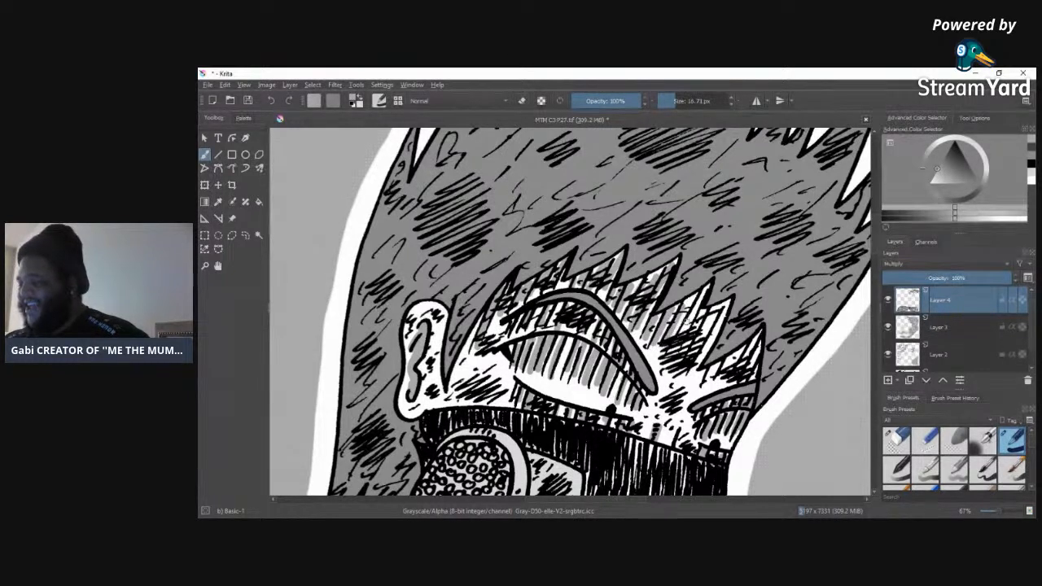
{"action": "mouse_move", "coordinate": [709, 285]}
{"action": "left_mouse_down"}
{"action": "mouse_move", "coordinate": [678, 350]}
{"action": "mouse_move", "coordinate": [688, 354]}
{"action": "left_mouse_up"}
{"action": "mouse_move", "coordinate": [724, 307]}
{"action": "left_mouse_down"}
{"action": "mouse_move", "coordinate": [693, 370]}
{"action": "mouse_move", "coordinate": [701, 363]}
{"action": "mouse_move", "coordinate": [708, 386]}
{"action": "left_mouse_up"}
{"action": "mouse_move", "coordinate": [737, 353]}
{"action": "left_mouse_down"}
{"action": "mouse_move", "coordinate": [718, 384]}
{"action": "mouse_move", "coordinate": [729, 386]}
{"action": "left_mouse_up"}
{"action": "mouse_move", "coordinate": [760, 337]}
{"action": "left_mouse_down"}
{"action": "mouse_move", "coordinate": [736, 382]}
{"action": "mouse_move", "coordinate": [745, 381]}
{"action": "left_mouse_up"}
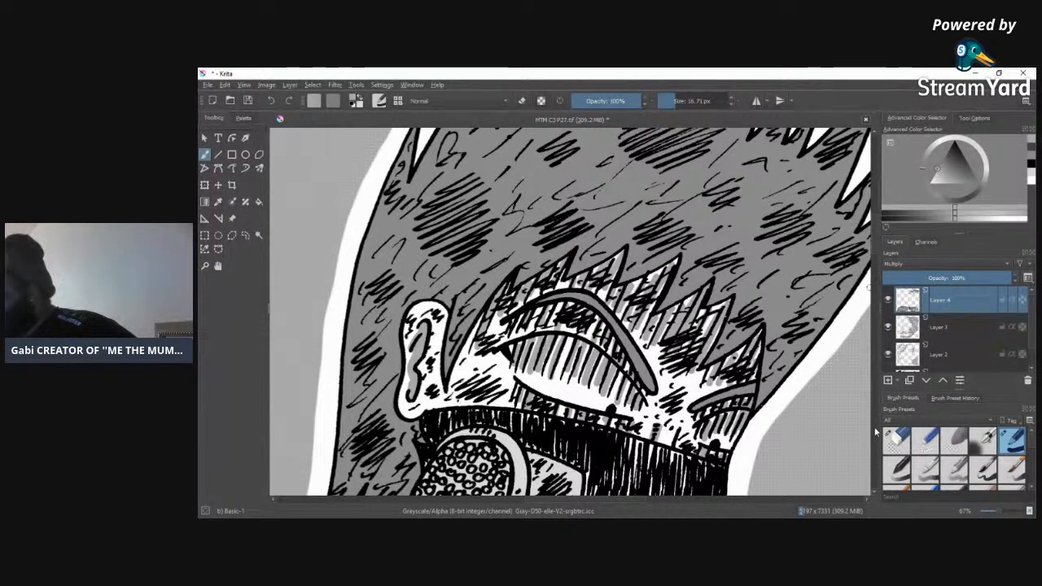
Step: Examine the finished shading across the whole page, from the hair and lettering down to the trousers
{"action": "scroll", "coordinate": [863, 244], "scroll_direction": "down", "scroll_amount": 5}
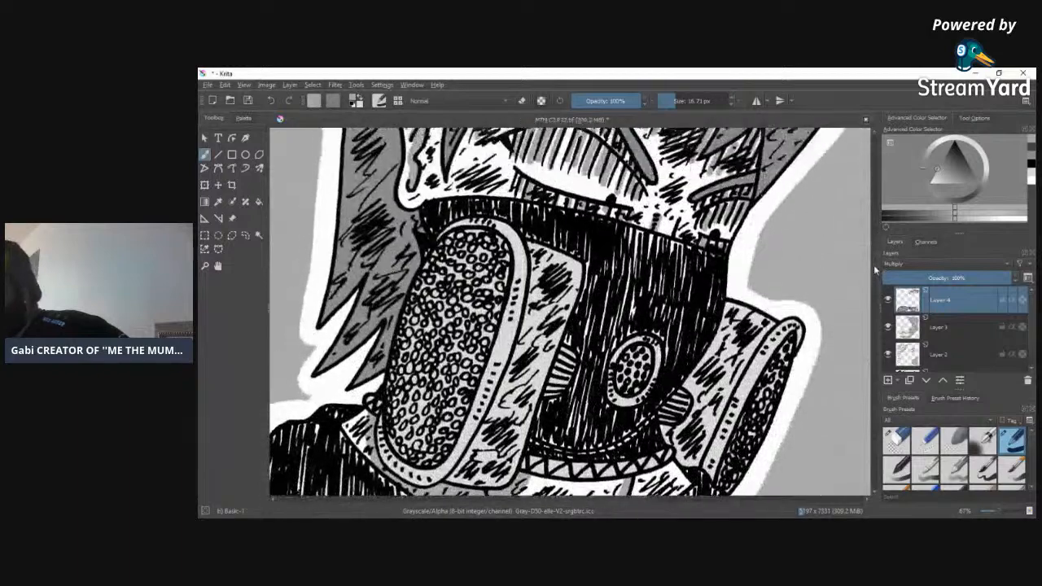
{"action": "left_click_drag", "start_coordinate": [995, 511], "coordinate": [991, 516]}
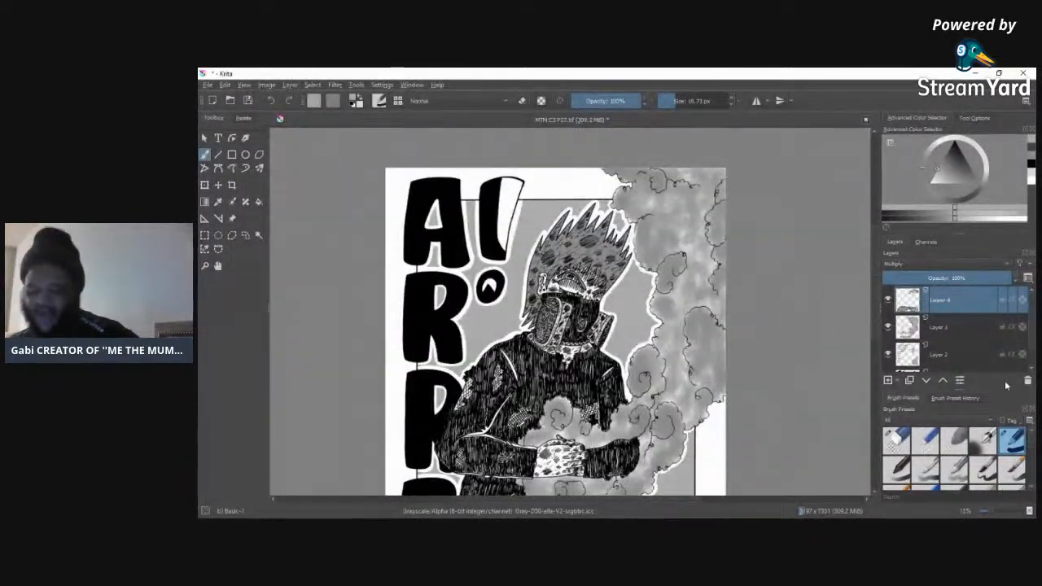
{"action": "left_click_drag", "start_coordinate": [876, 325], "coordinate": [876, 361]}
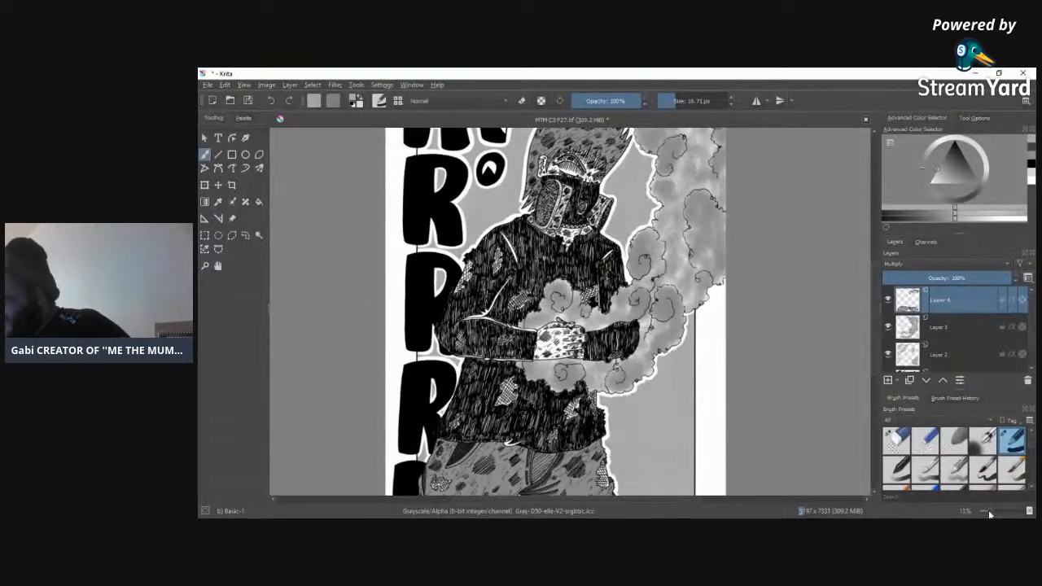
{"action": "scroll", "coordinate": [991, 514], "scroll_direction": "down", "scroll_amount": 3}
{"action": "scroll", "coordinate": [991, 514], "scroll_direction": "up", "scroll_amount": 3}
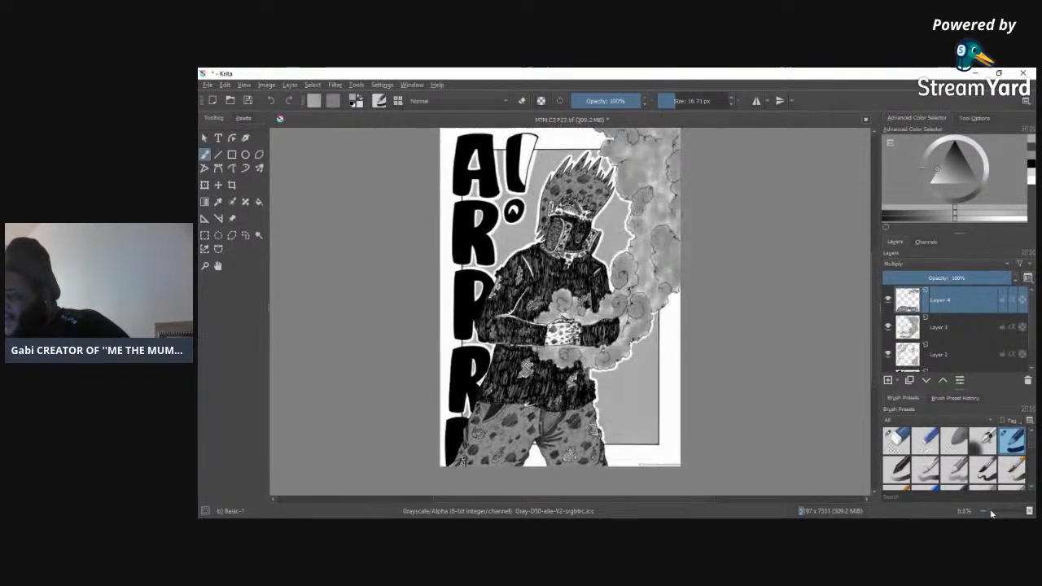
{"action": "scroll", "coordinate": [993, 505], "scroll_direction": "down", "scroll_amount": 2}
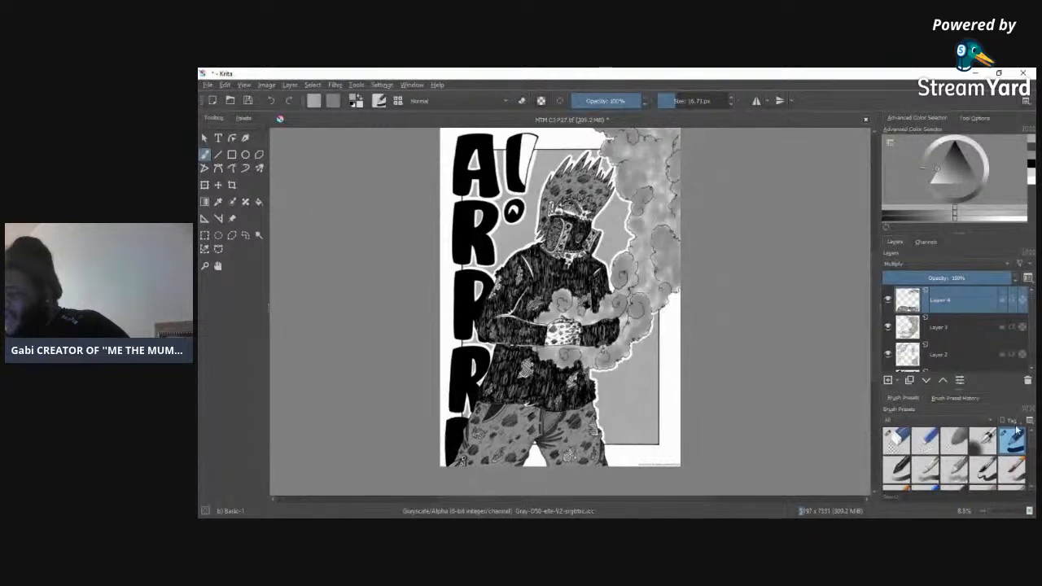
{"action": "left_click_drag", "start_coordinate": [876, 297], "coordinate": [875, 289]}
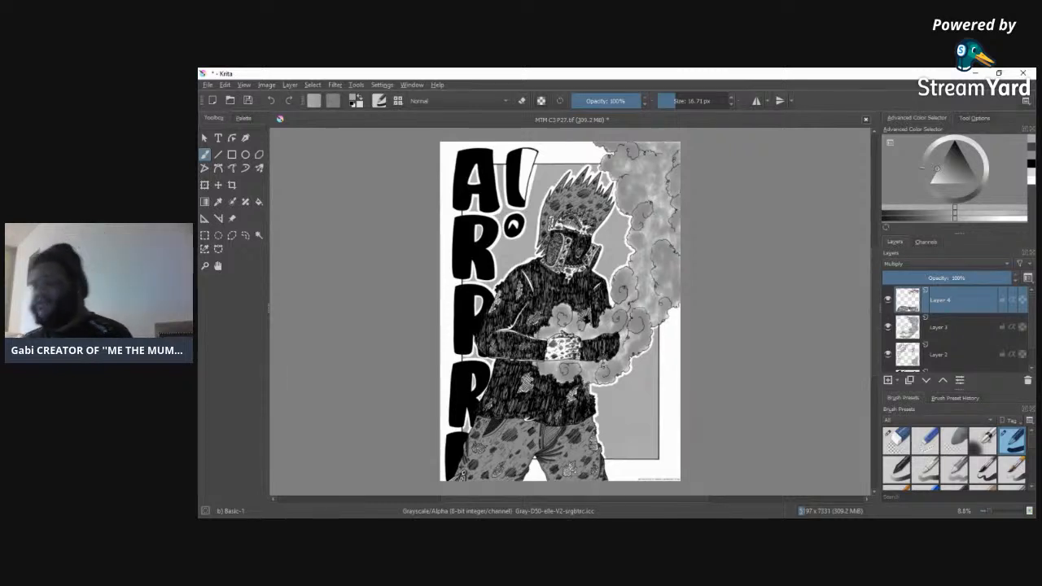
Step: Save the shaded page to its existing file, MTM C3 P27.tif
{"action": "left_click", "coordinate": [211, 88]}
{"action": "left_click", "coordinate": [227, 116]}
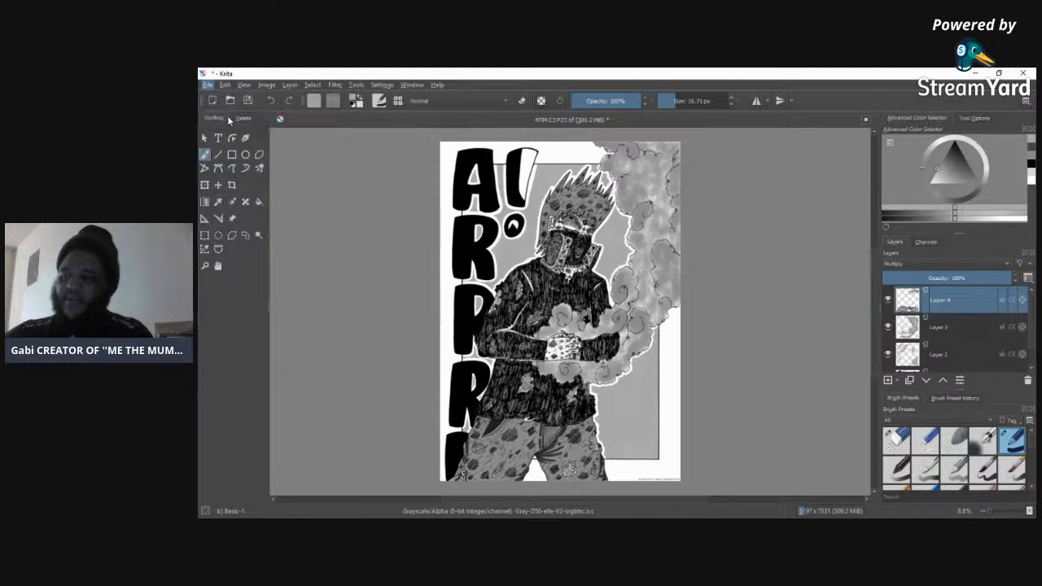
{"action": "key", "text": "Return"}
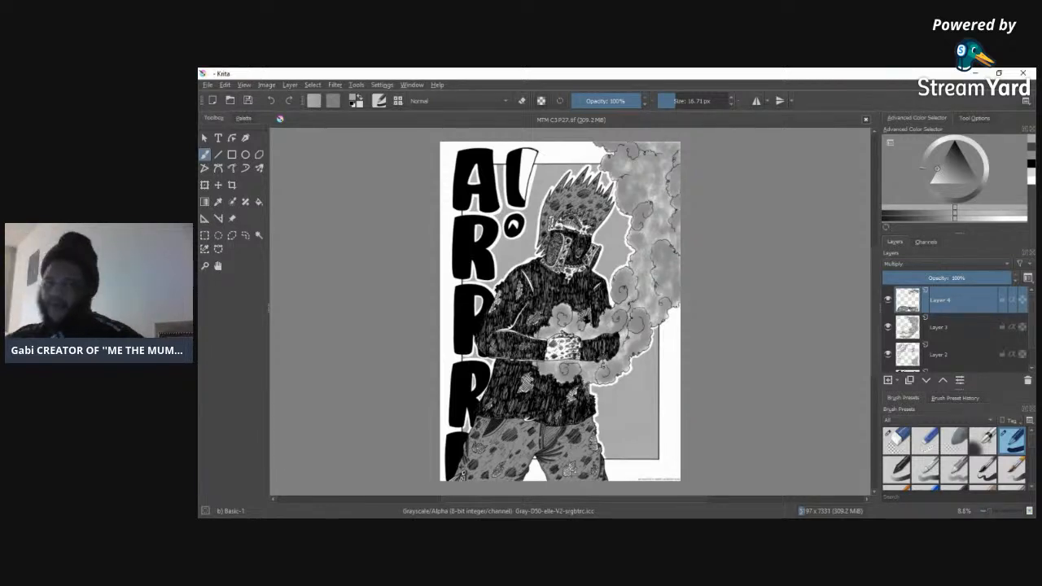
Step: Close the MTM C3 P27.tif document, restore the program window to a smaller size and minimize it
{"action": "left_click", "coordinate": [867, 120]}
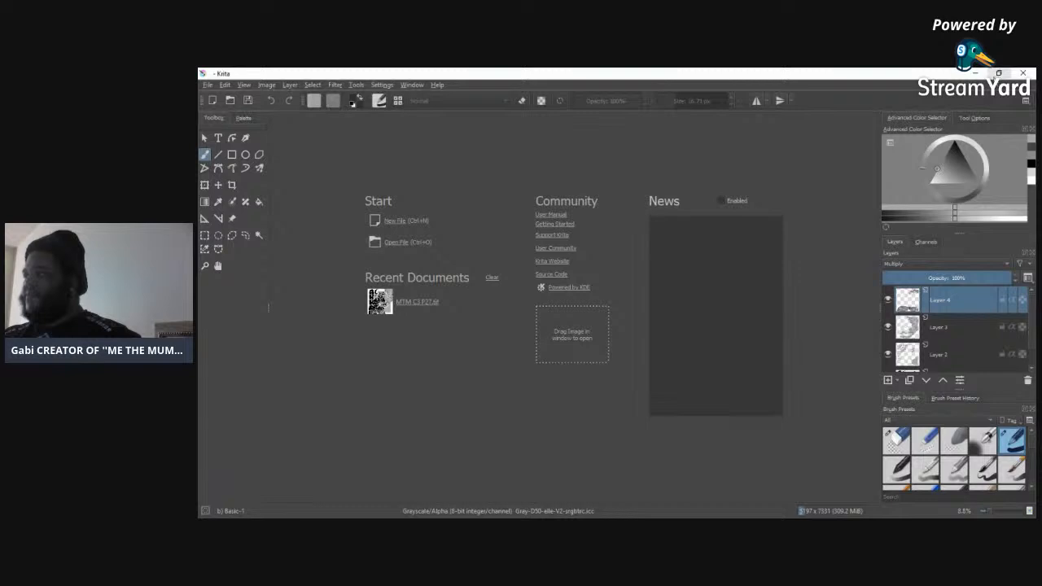
{"action": "left_click", "coordinate": [999, 74]}
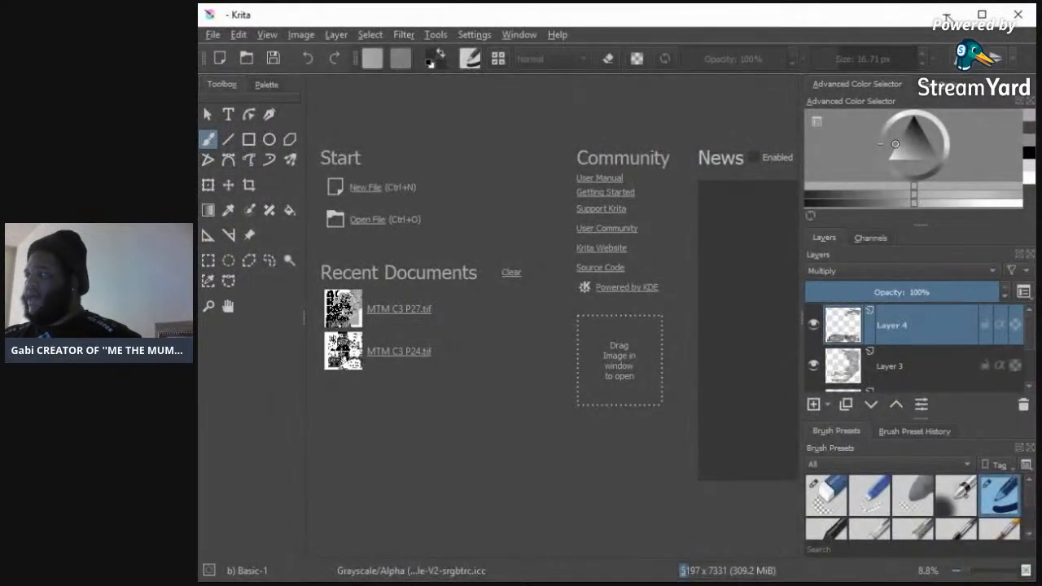
{"action": "left_click", "coordinate": [957, 14]}
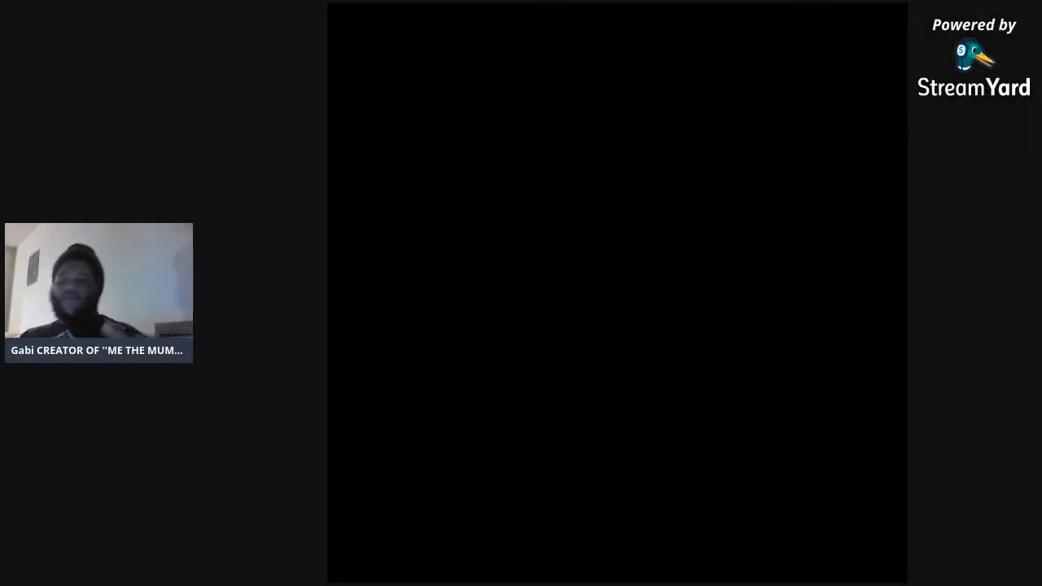